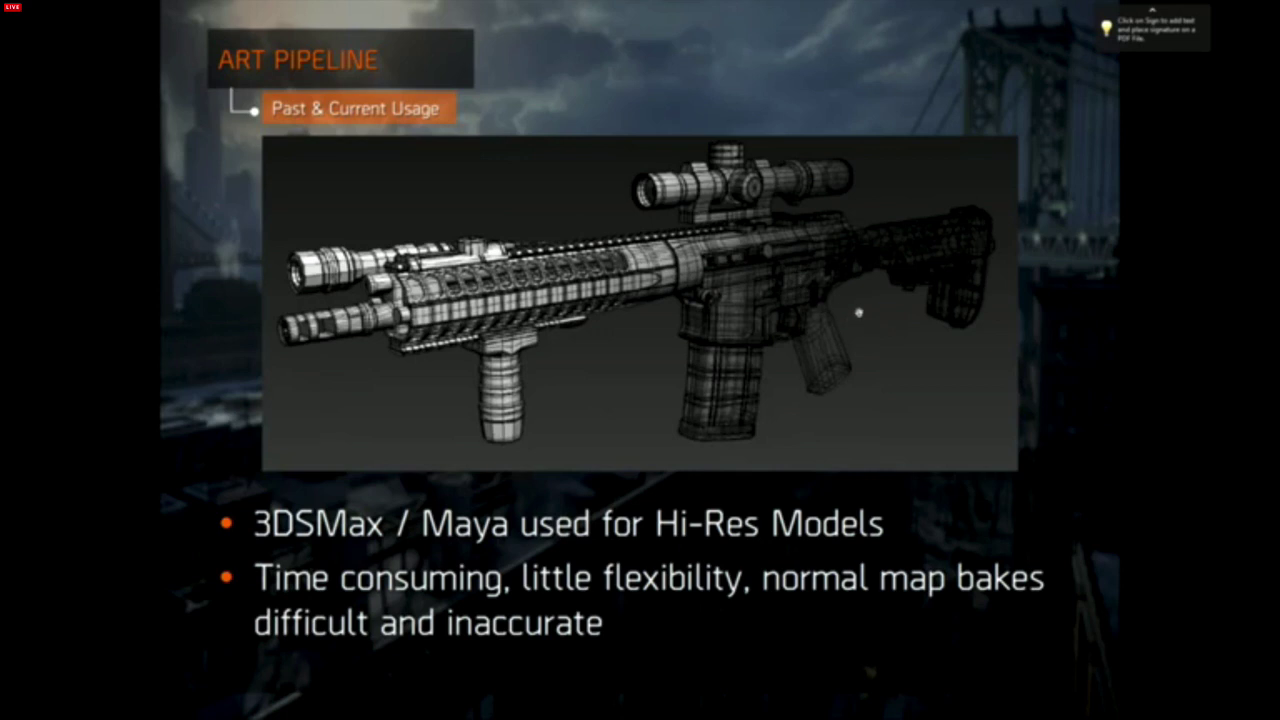
pyautogui.click(838, 308)
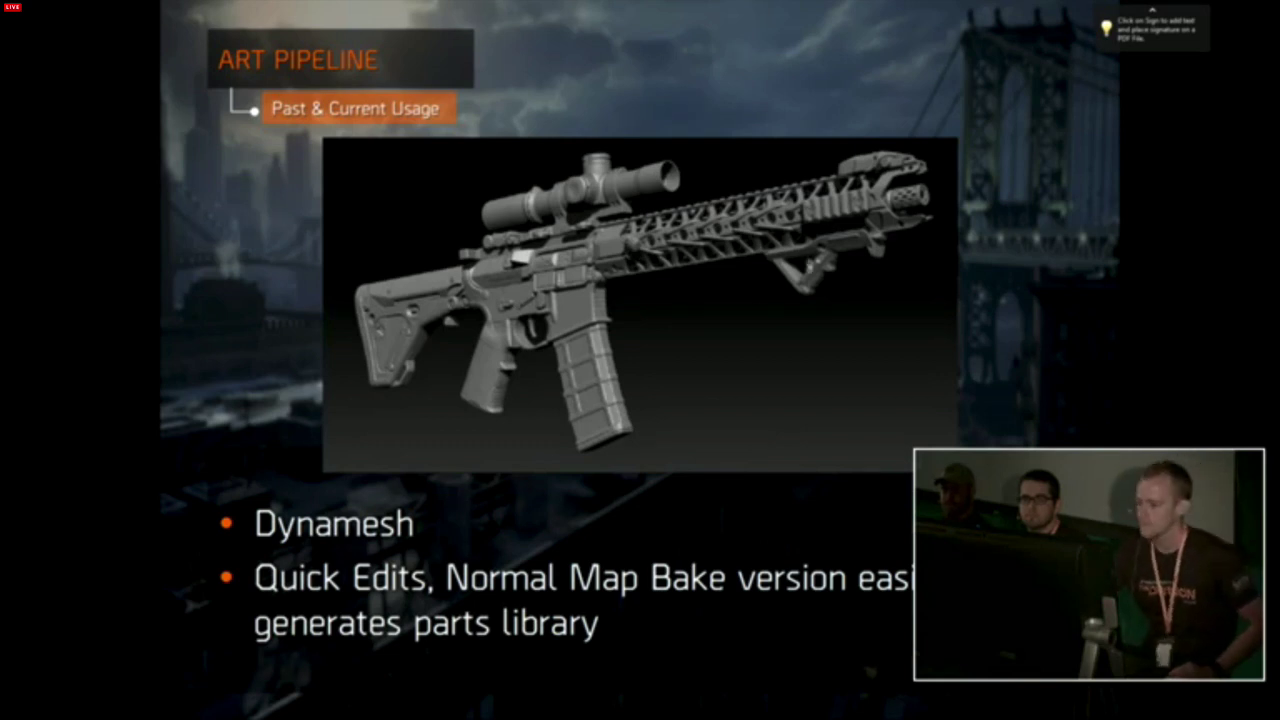
pyautogui.click(800, 305)
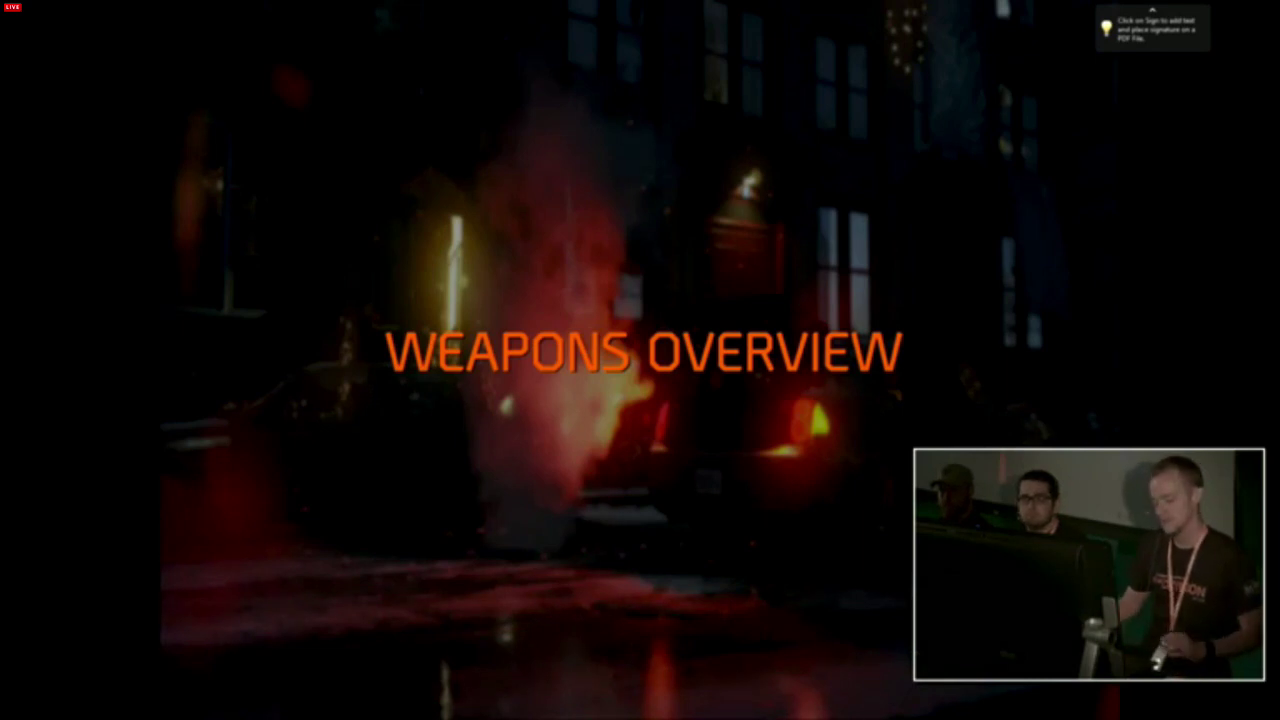
# Switch from the presentation to the open ZBrush rifle project and dismiss the file size note
pyautogui.press('super')
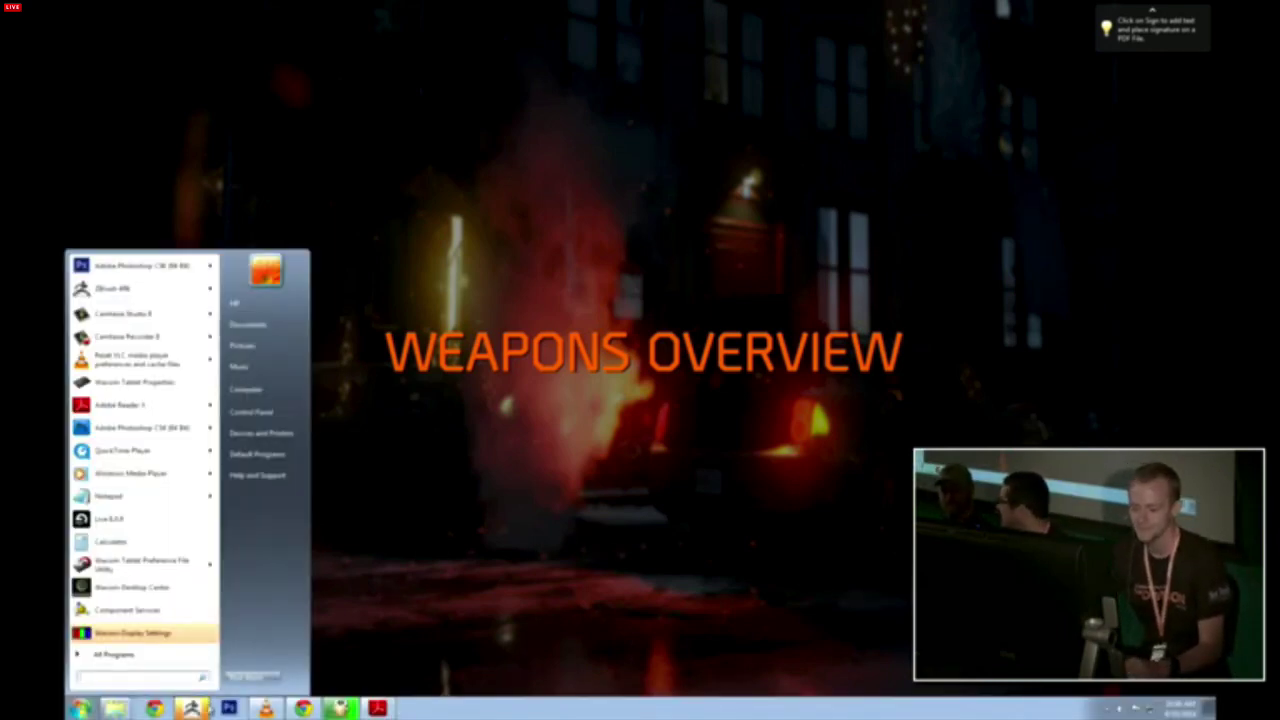
pyautogui.click(209, 708)
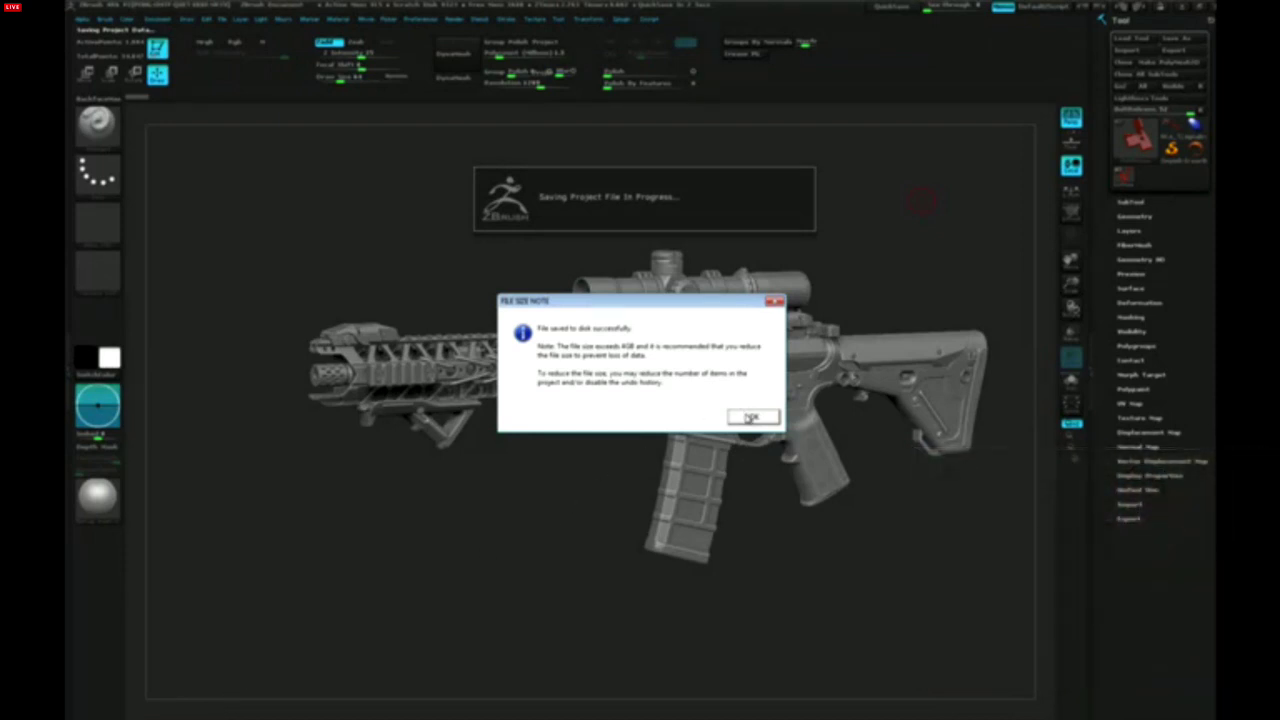
pyautogui.click(750, 418)
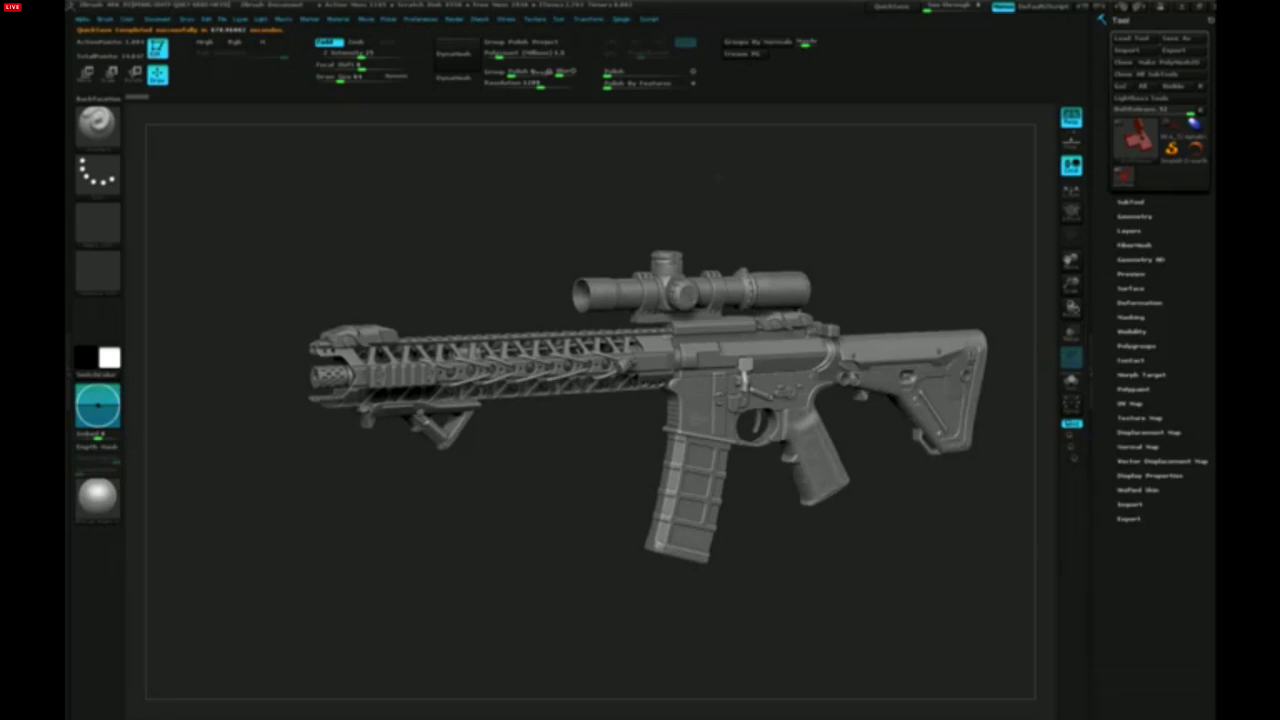
# Examine the assembled rifle from both sides and spread its subtools apart with Xpose
pyautogui.moveTo(450, 180); pyautogui.dragTo(707, 184)
pyautogui.keyDown('alt'); pyautogui.moveTo(802, 190); pyautogui.dragTo(660, 194); pyautogui.keyUp('alt')
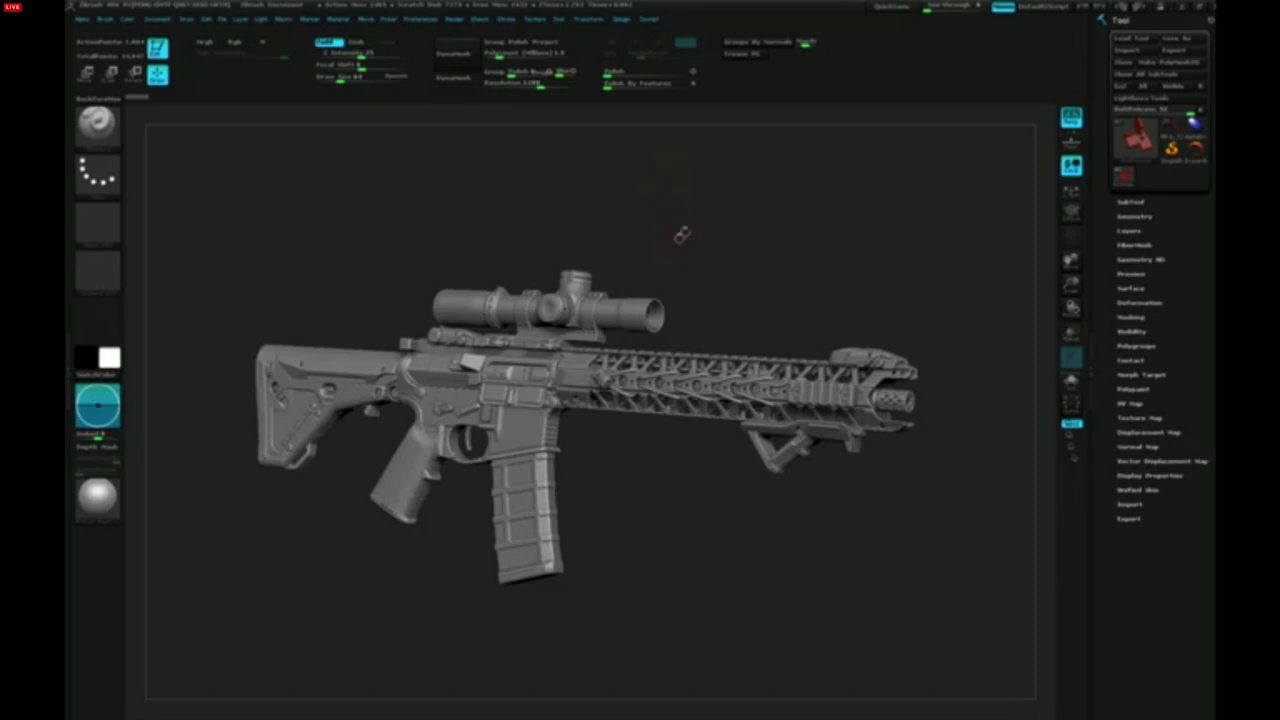
pyautogui.moveTo(699, 217); pyautogui.dragTo(614, 188)
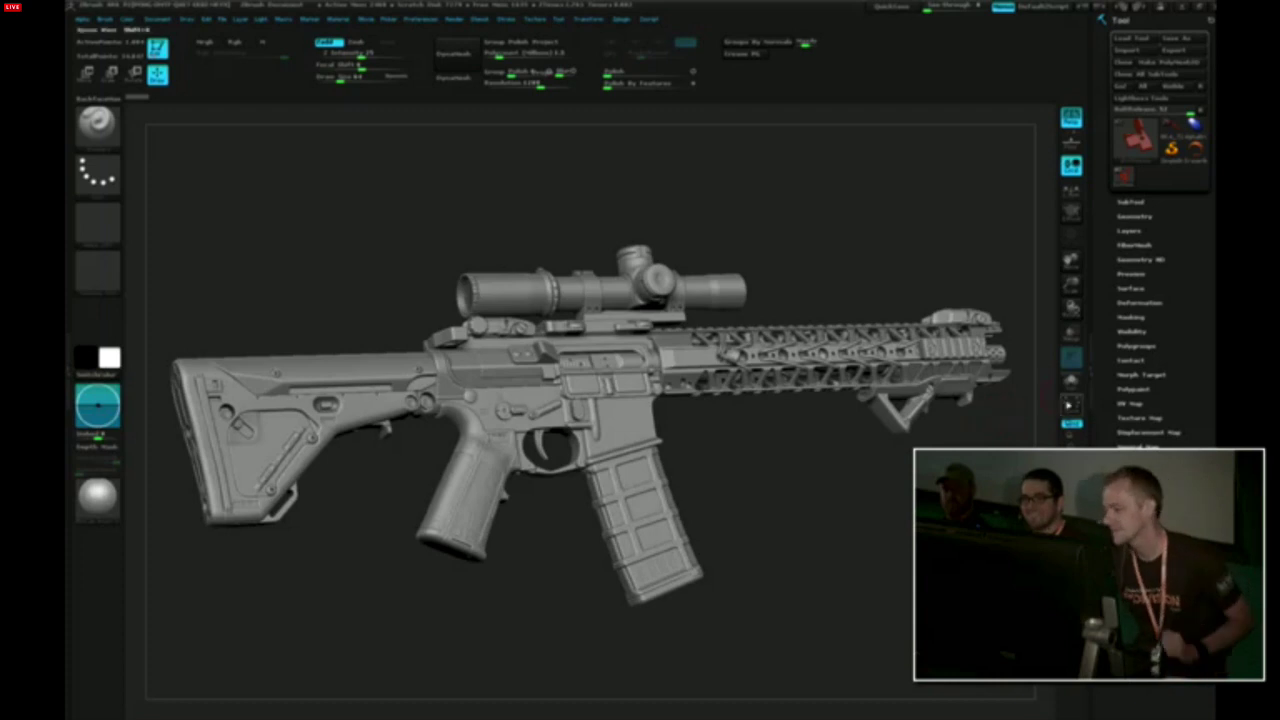
pyautogui.click(1070, 403)
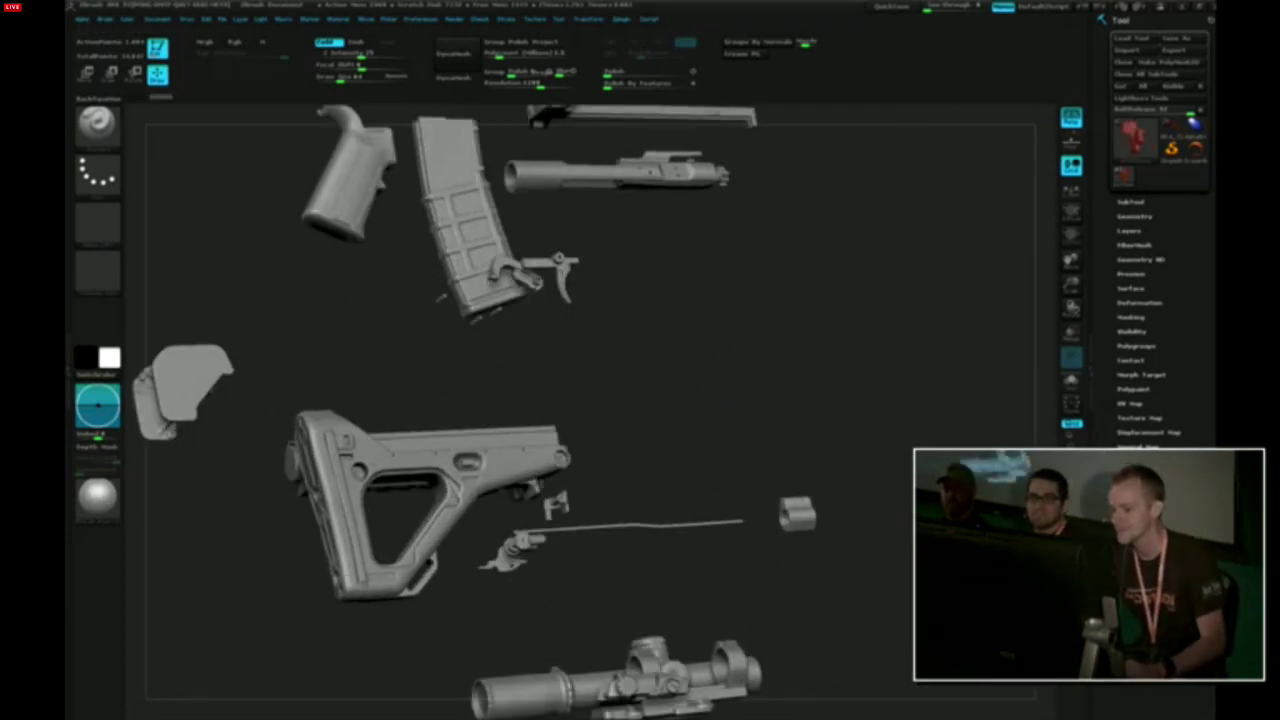
pyautogui.moveTo(716, 345); pyautogui.dragTo(815, 352)
pyautogui.moveTo(734, 391)
pyautogui.keyDown('alt'); pyautogui.mouseDown()
pyautogui.moveTo(730, 315)
pyautogui.moveTo(745, 331)
pyautogui.moveTo(660, 336)
pyautogui.moveTo(726, 368)
pyautogui.mouseUp(); pyautogui.keyUp('alt')
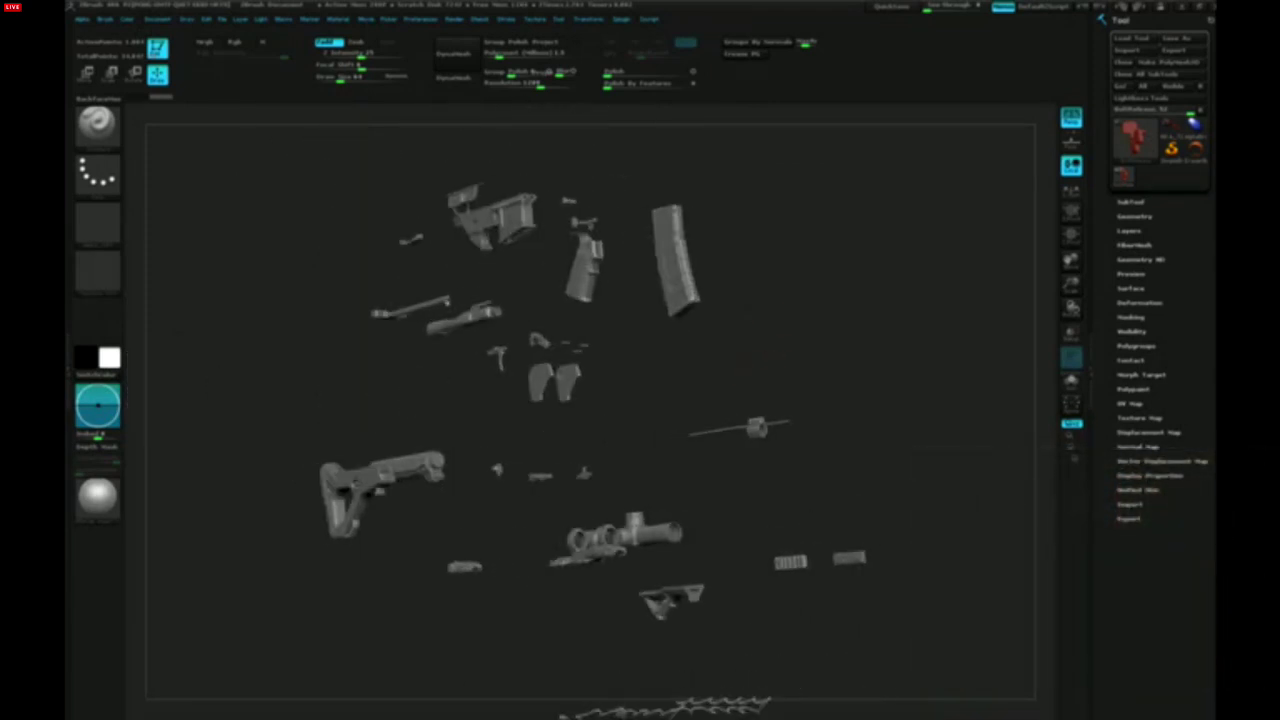
pyautogui.keyDown('alt'); pyautogui.moveTo(786, 315); pyautogui.dragTo(831, 488); pyautogui.keyUp('alt')
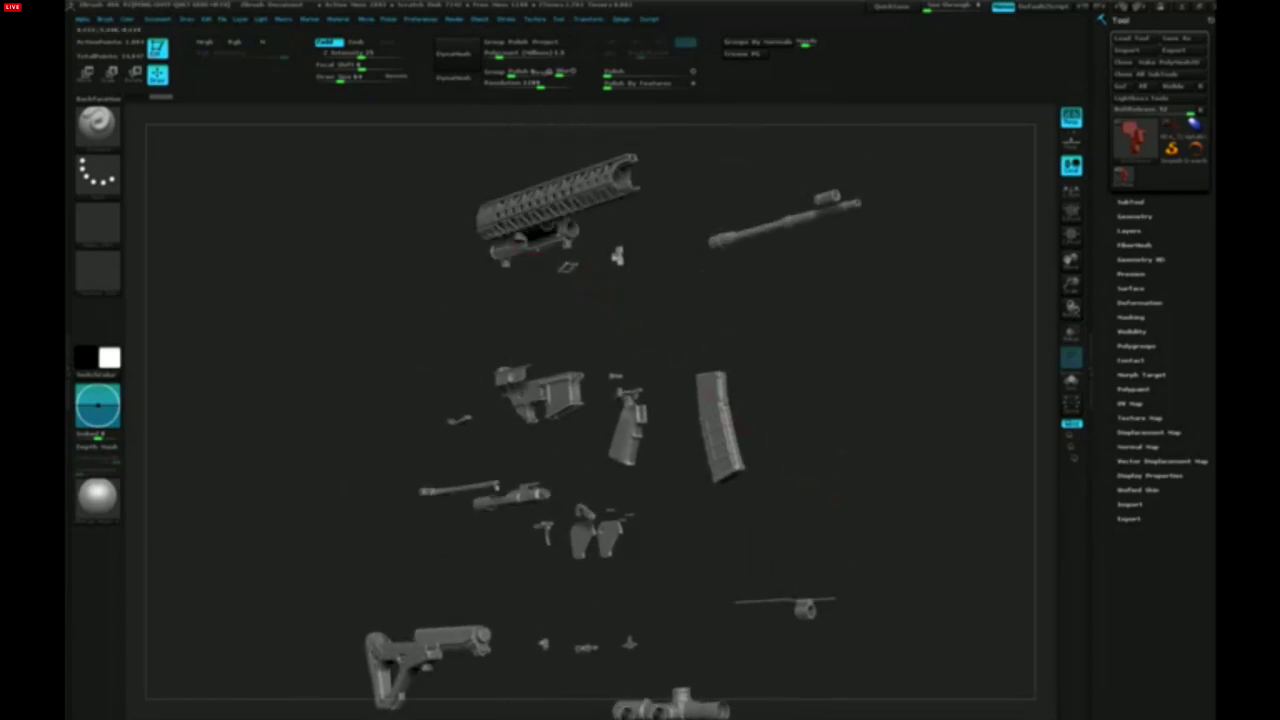
# Make the upper receiver the active subtool, frame it and examine its shape from several sides
pyautogui.keyDown('alt'); pyautogui.click(517, 254); pyautogui.keyUp('alt')
pyautogui.press('f')
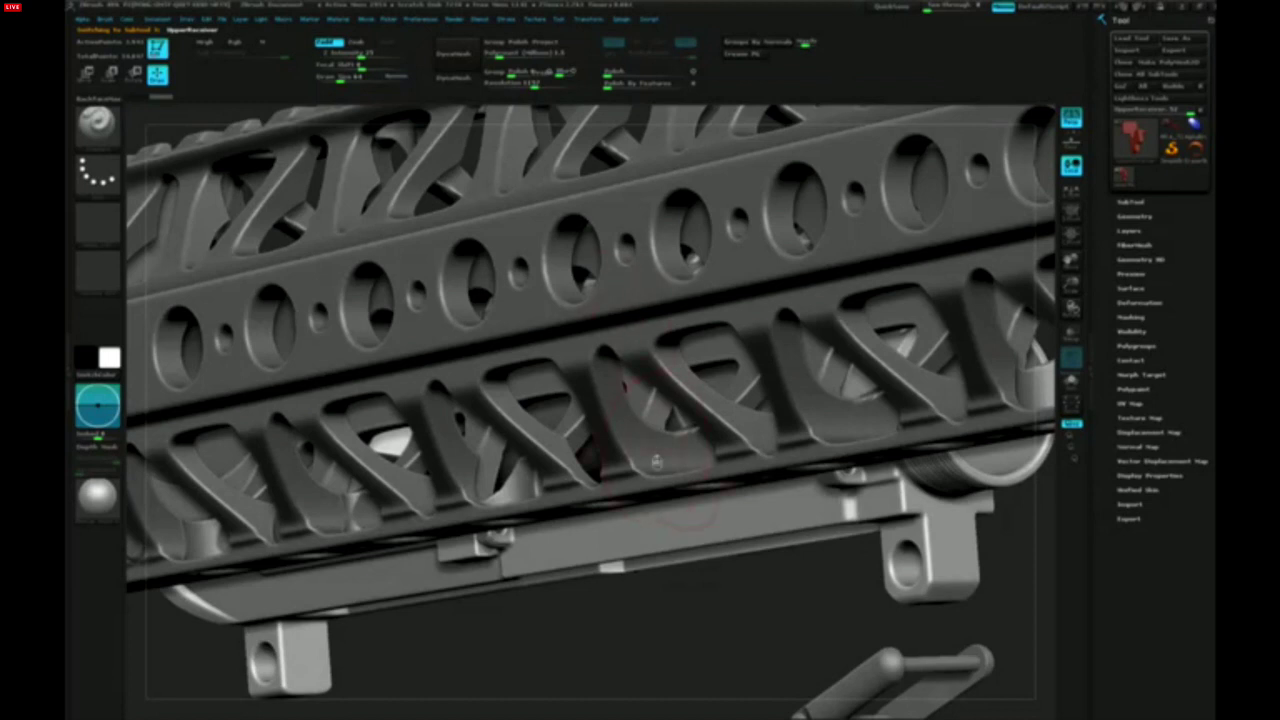
pyautogui.moveTo(735, 577); pyautogui.dragTo(629, 583)
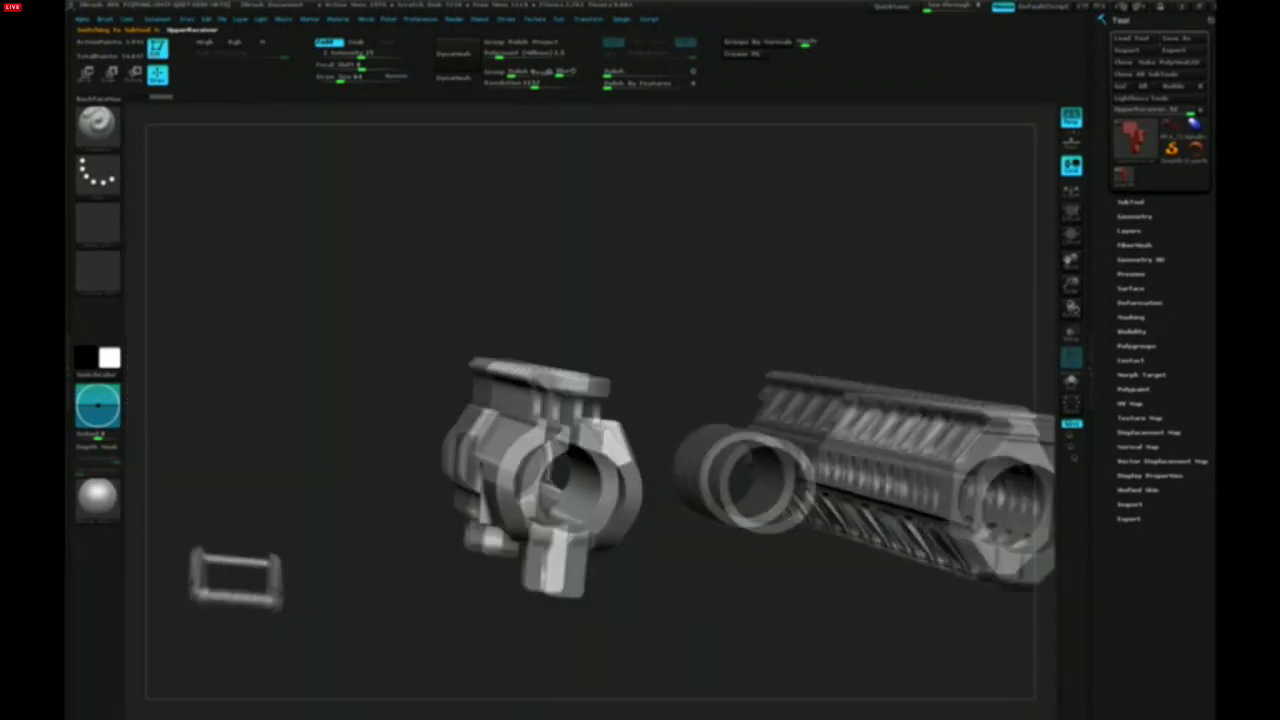
pyautogui.moveTo(720, 560); pyautogui.dragTo(624, 634)
pyautogui.moveTo(860, 560); pyautogui.dragTo(541, 490)
pyautogui.moveTo(610, 600); pyautogui.dragTo(500, 620)
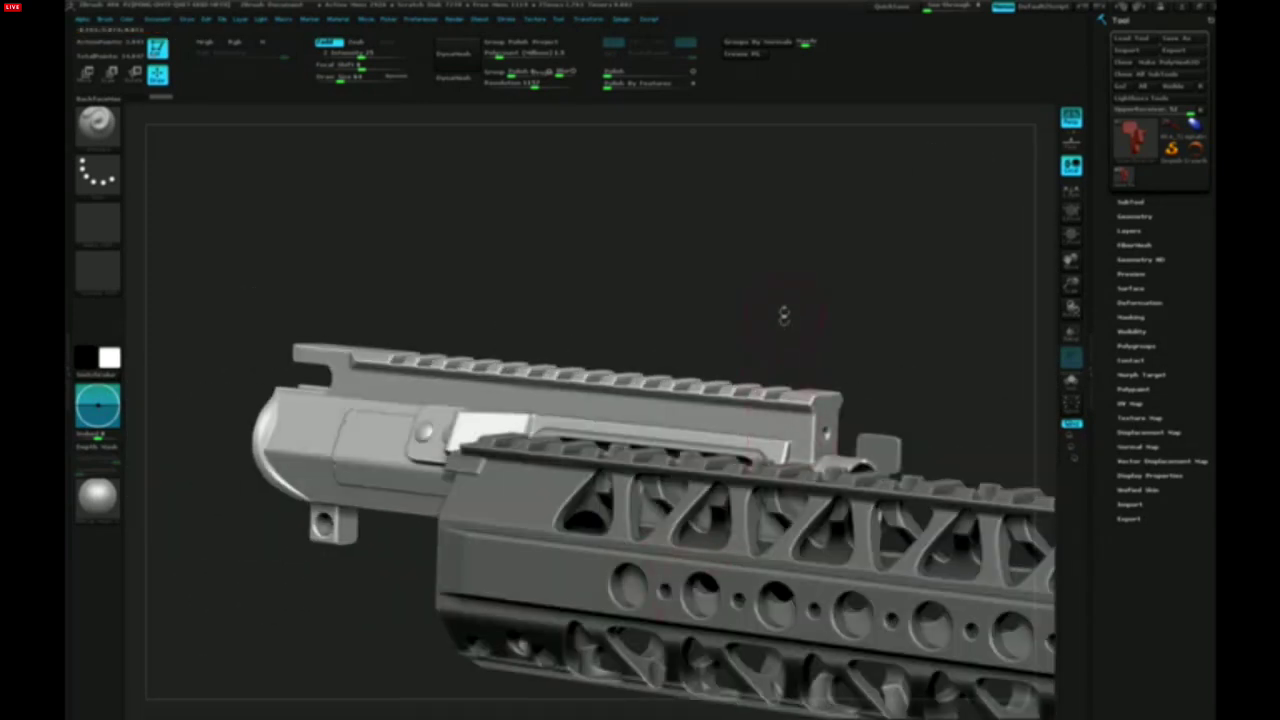
pyautogui.moveTo(784, 316); pyautogui.dragTo(778, 462)
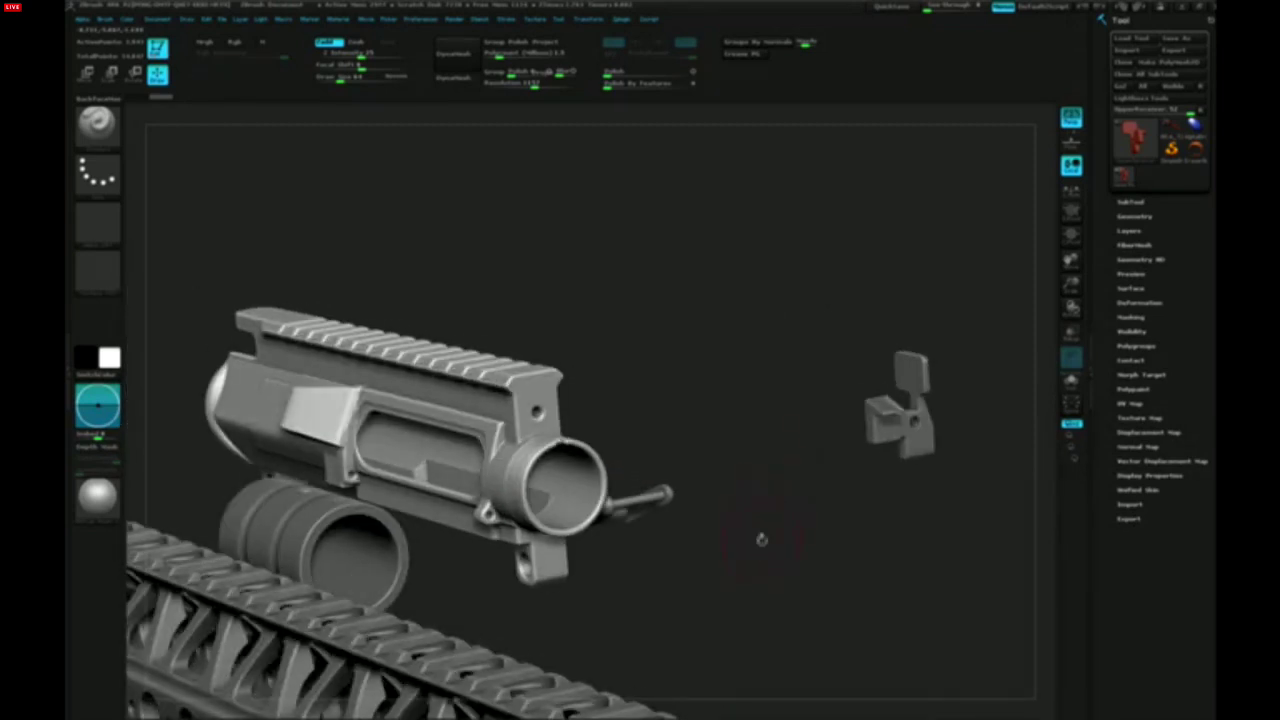
pyautogui.moveTo(762, 539); pyautogui.dragTo(522, 480)
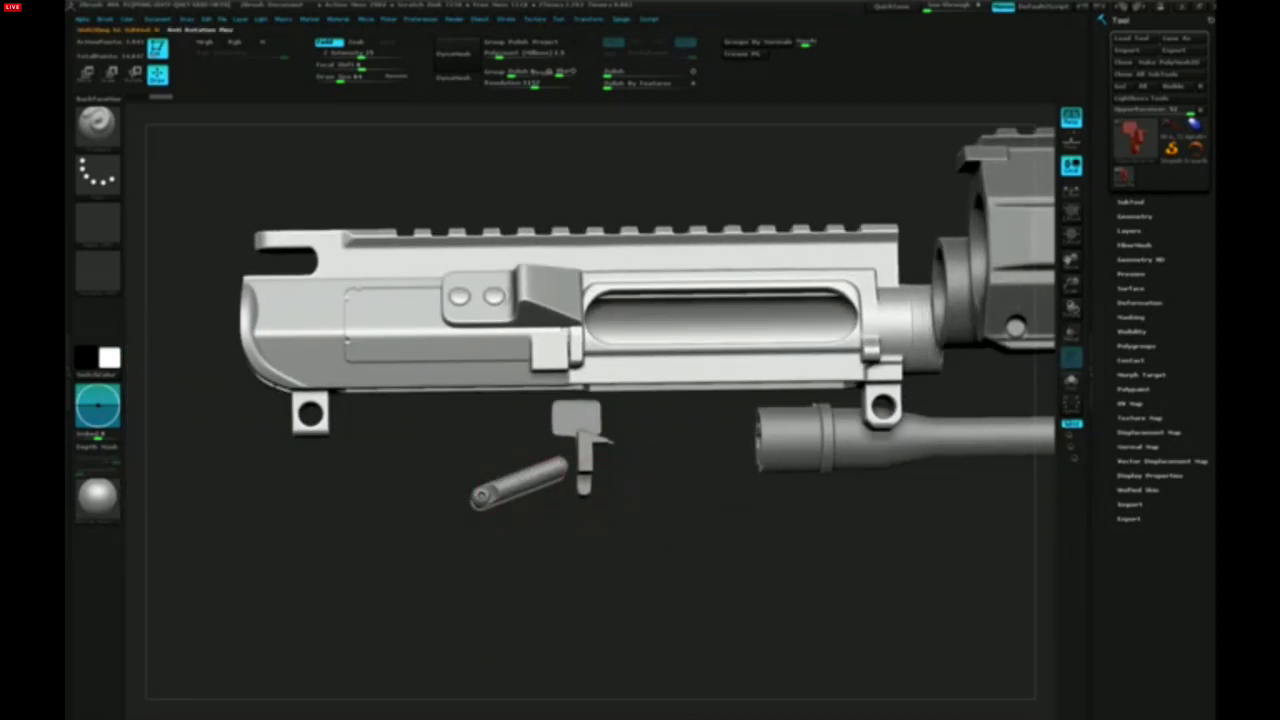
# Make the anti-rotation pins below the upper receiver the active subtool and view them from another angle
pyautogui.keyDown('alt'); pyautogui.click(518, 485); pyautogui.keyUp('alt')
pyautogui.moveTo(400, 560); pyautogui.dragTo(640, 500)
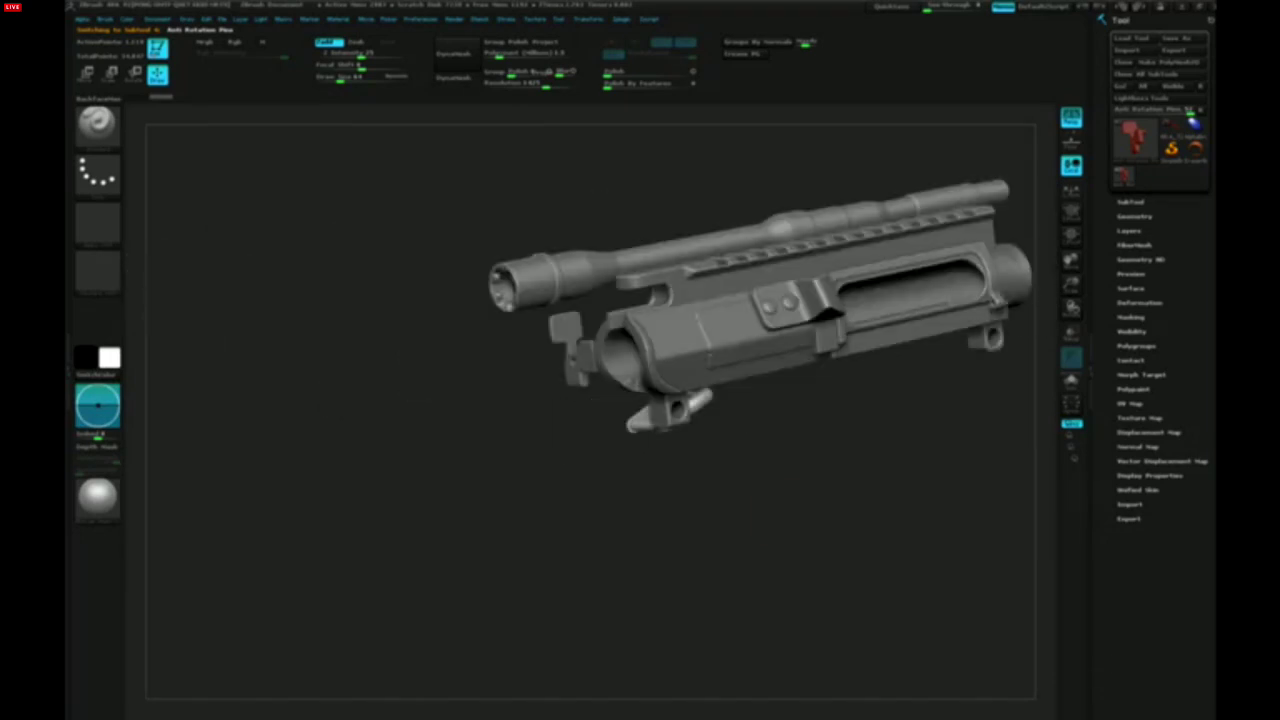
pyautogui.moveTo(830, 548); pyautogui.dragTo(622, 447)
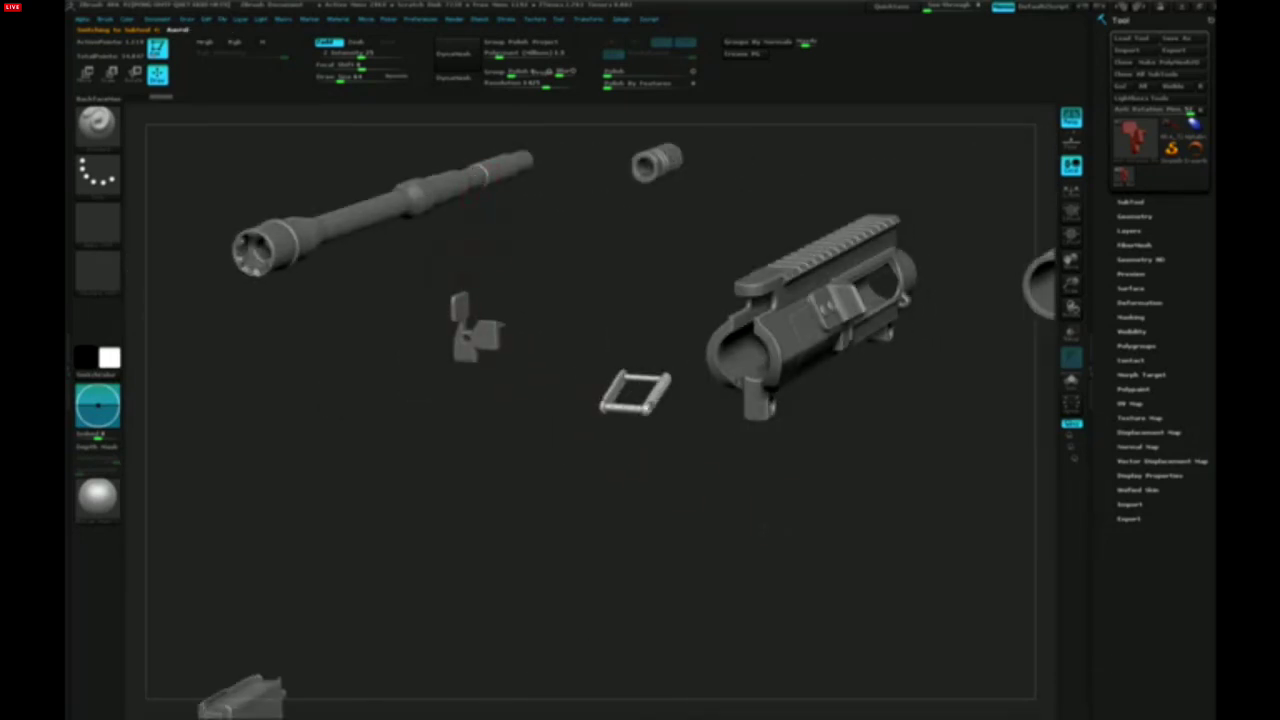
# Make the barrel the active subtool, frame it and examine it together with the muzzle device
pyautogui.keyDown('alt'); pyautogui.click(476, 178); pyautogui.keyUp('alt')
pyautogui.press('f')
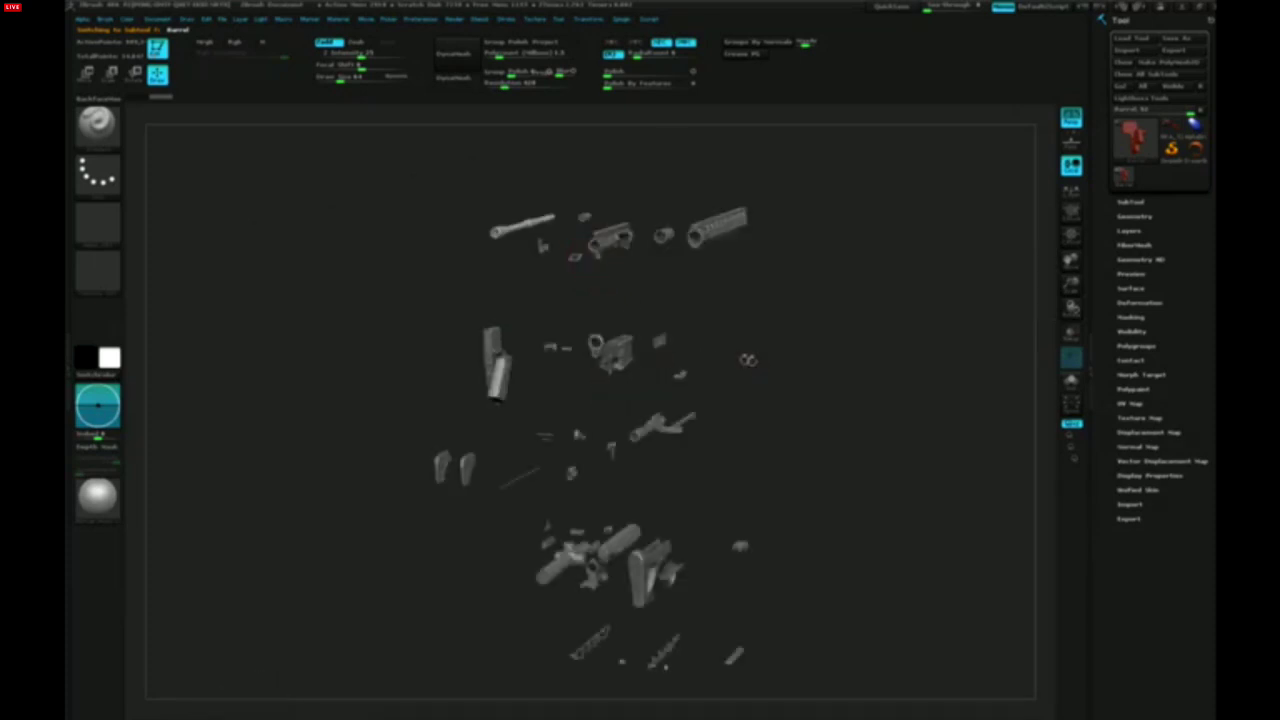
pyautogui.press('f')
pyautogui.moveTo(669, 360); pyautogui.dragTo(585, 312)
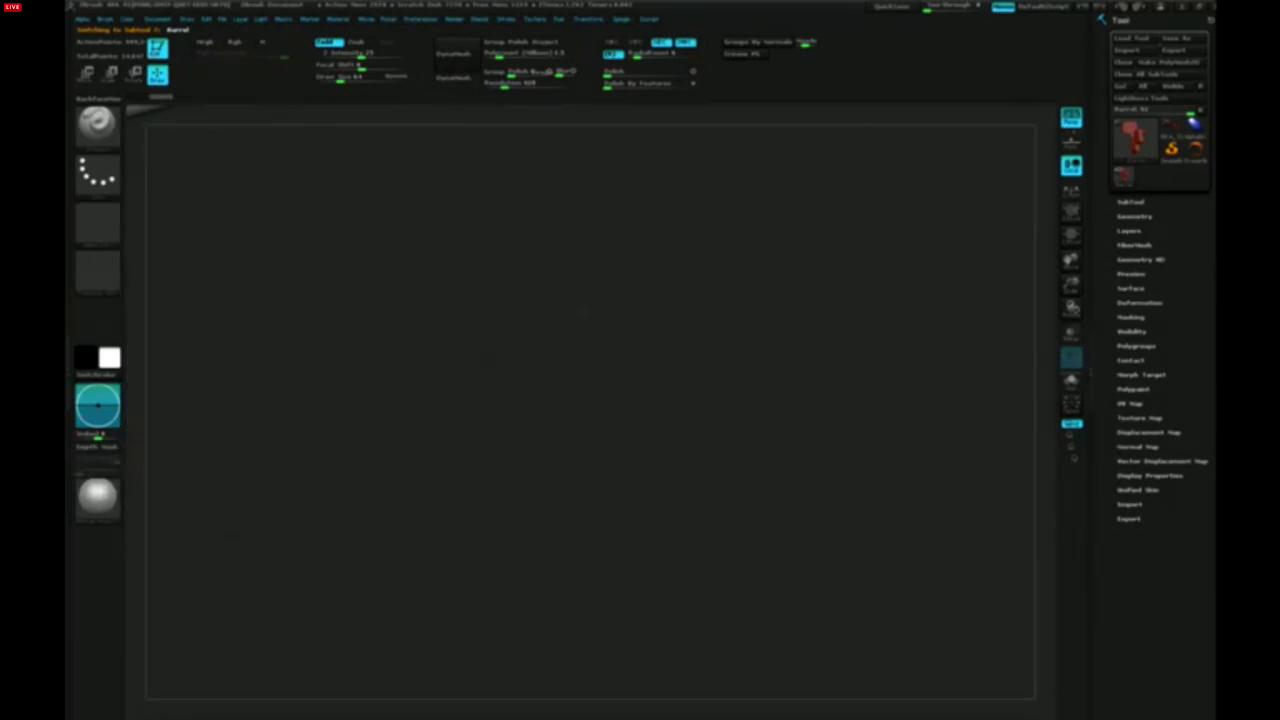
pyautogui.press('f')
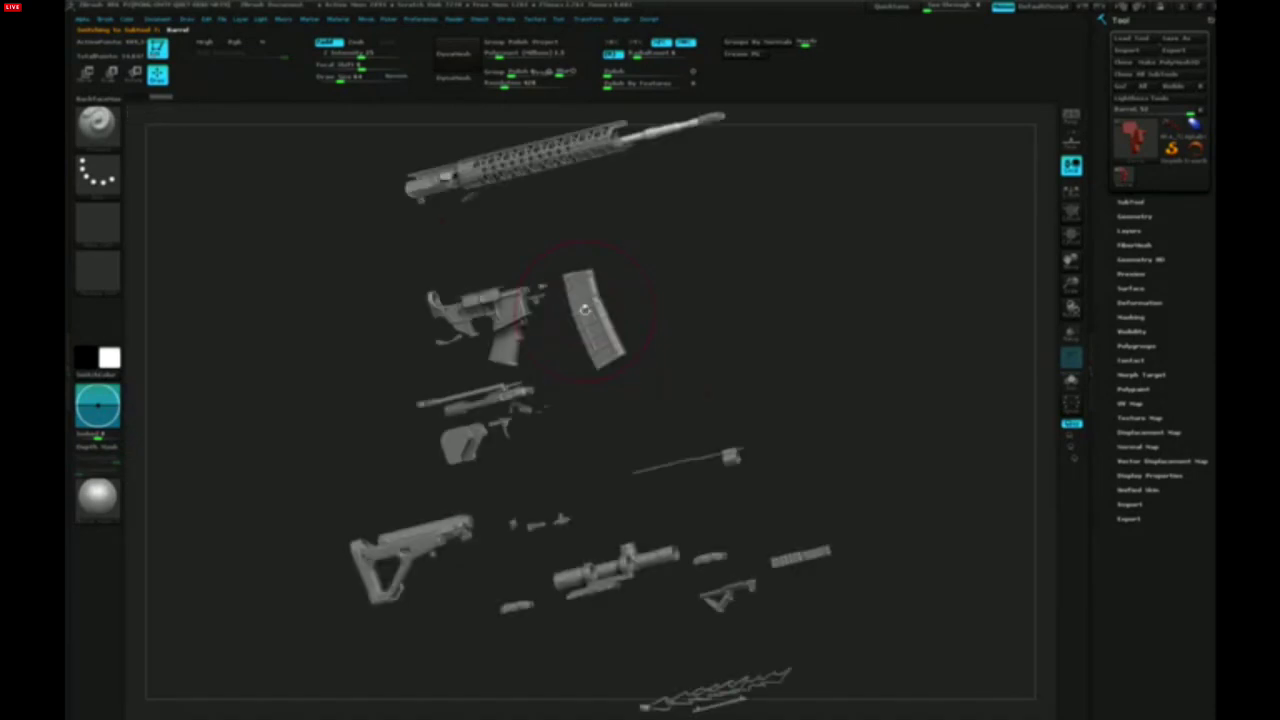
pyautogui.press('f')
pyautogui.moveTo(727, 405); pyautogui.dragTo(560, 580)
pyautogui.moveTo(670, 550); pyautogui.dragTo(790, 430)
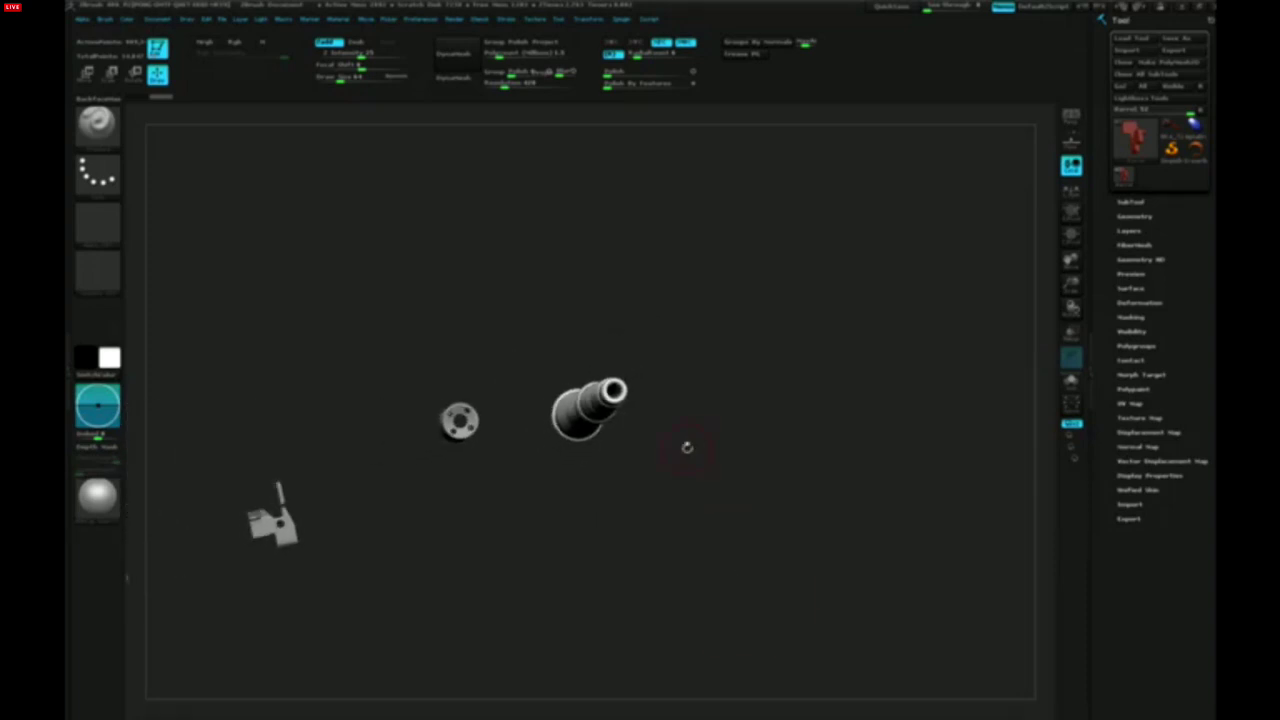
pyautogui.moveTo(686, 446); pyautogui.dragTo(795, 478)
pyautogui.keyDown('alt'); pyautogui.moveTo(580, 525); pyautogui.dragTo(690, 432); pyautogui.keyUp('alt')
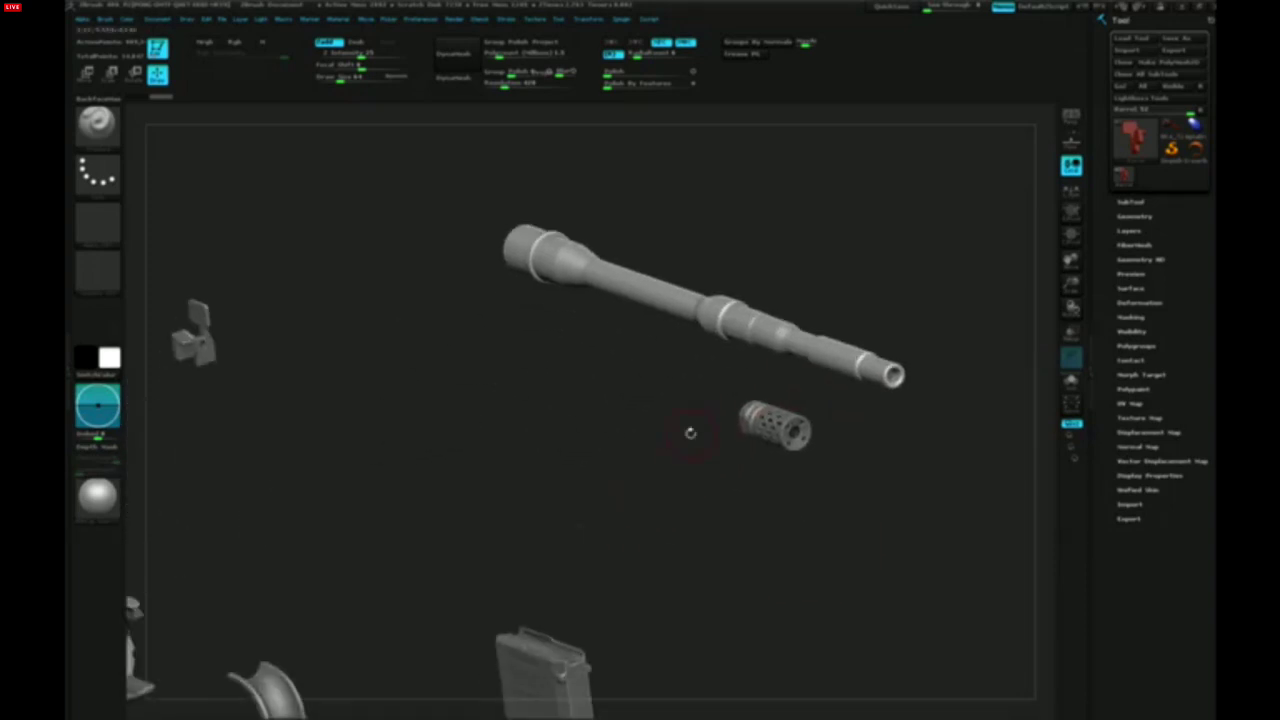
# Make the slotted handguard the active subtool, frame it and isolate it with Solo mode
pyautogui.keyDown('alt'); pyautogui.moveTo(549, 511); pyautogui.dragTo(545, 405); pyautogui.keyUp('alt')
pyautogui.keyDown('alt'); pyautogui.moveTo(557, 560); pyautogui.dragTo(579, 530); pyautogui.keyUp('alt')
pyautogui.keyDown('alt'); pyautogui.moveTo(439, 499); pyautogui.dragTo(662, 251); pyautogui.keyUp('alt')
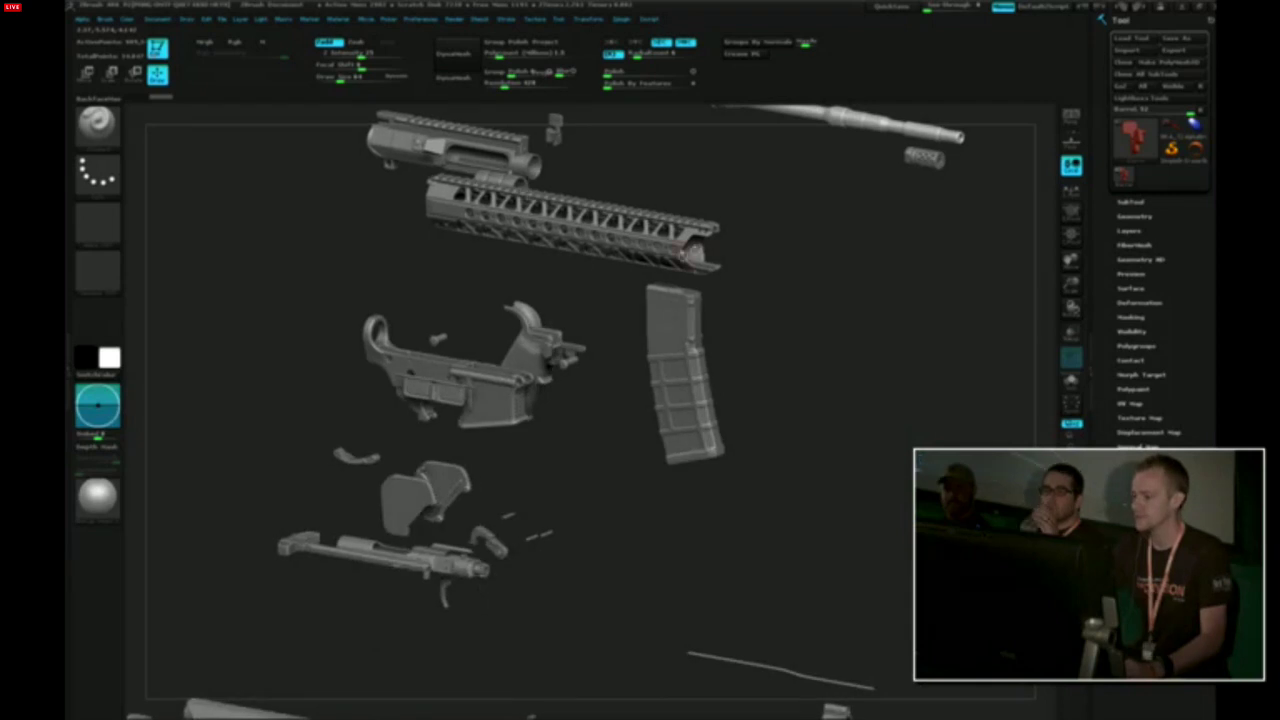
pyautogui.keyDown('alt'); pyautogui.click(698, 262); pyautogui.keyUp('alt')
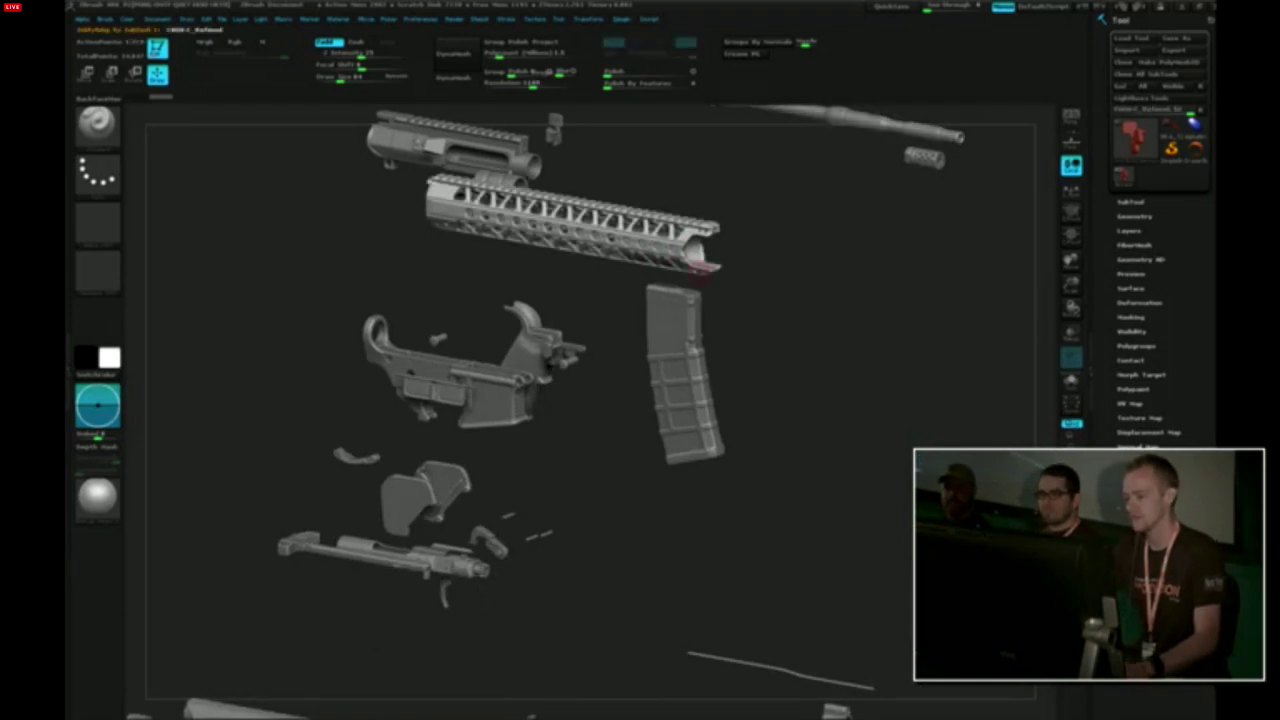
pyautogui.press('f')
pyautogui.press('f')
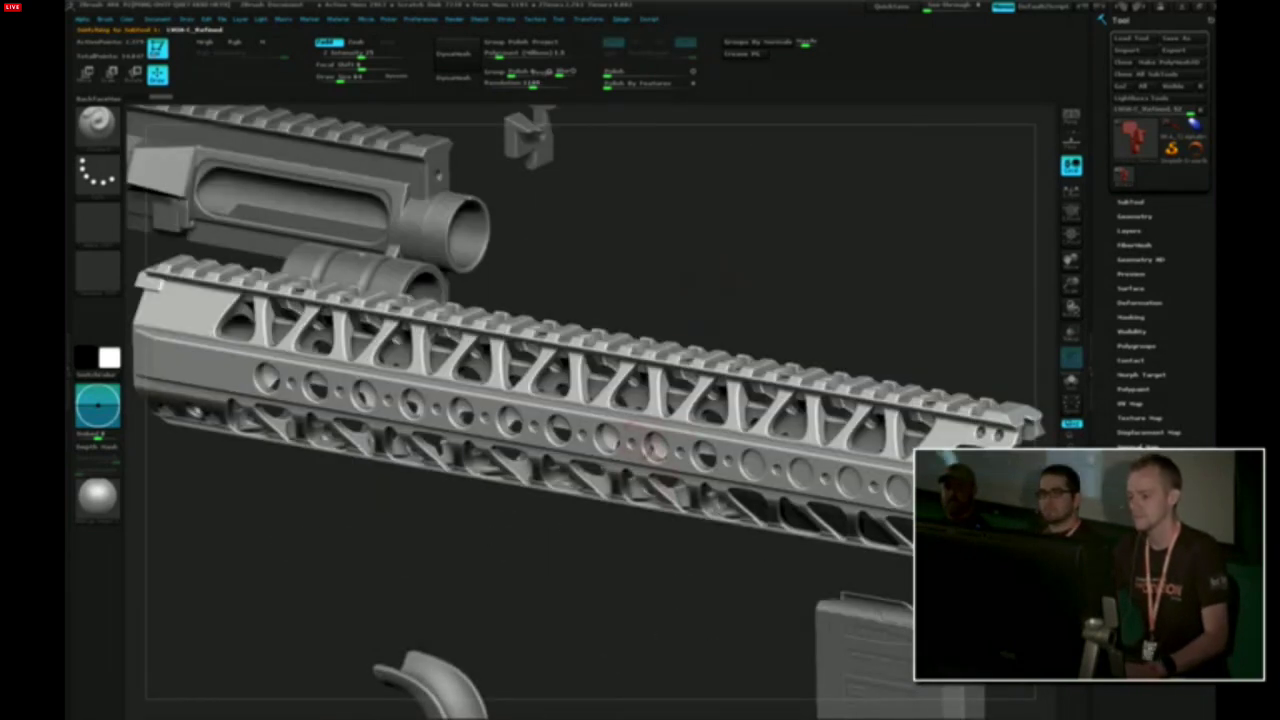
pyautogui.click(1071, 382)
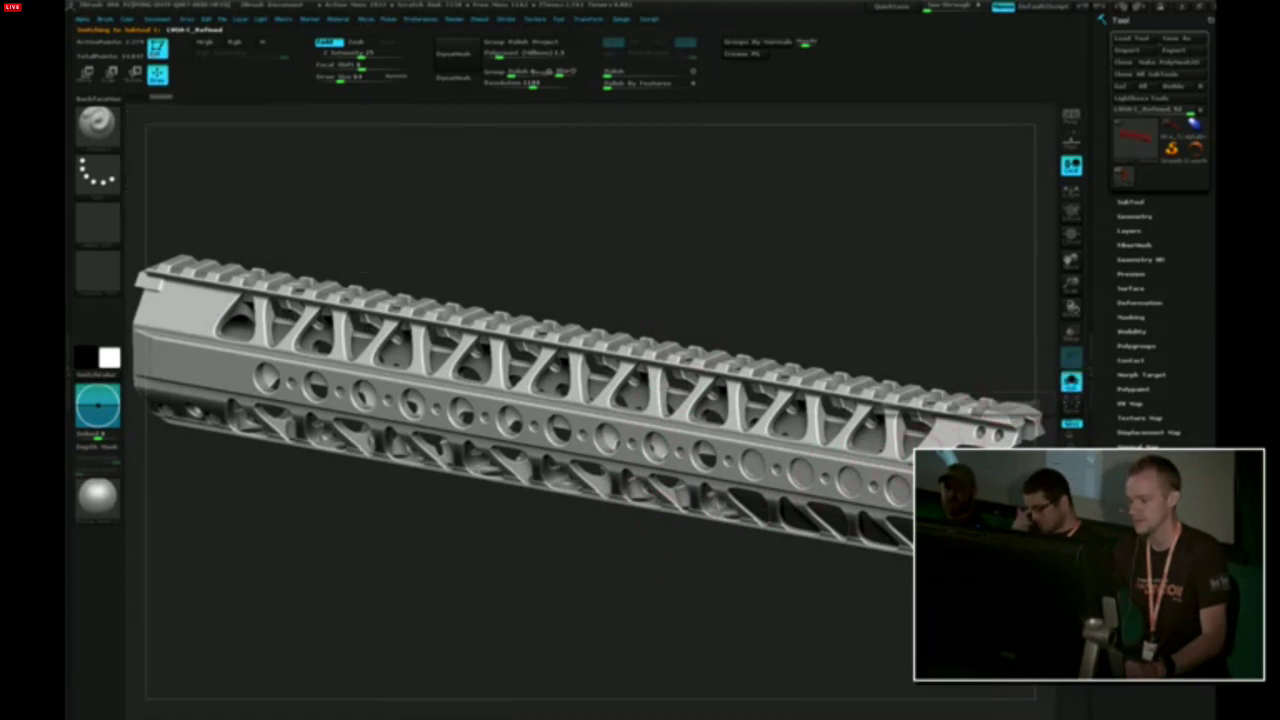
# Examine the isolated handguard's cutouts, side holes, top rail and hollow interior from all around
pyautogui.keyDown('shift'); pyautogui.moveTo(745, 565); pyautogui.dragTo(712, 592); pyautogui.keyUp('shift')
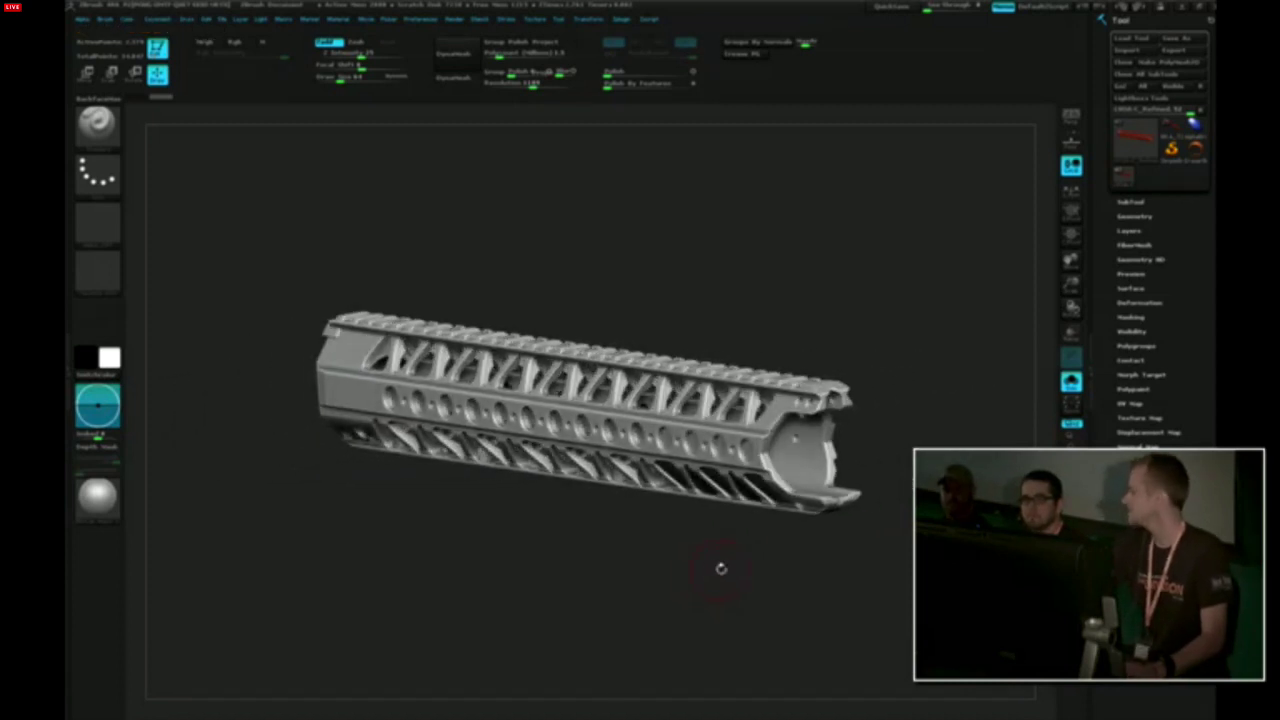
pyautogui.moveTo(724, 577); pyautogui.dragTo(726, 572)
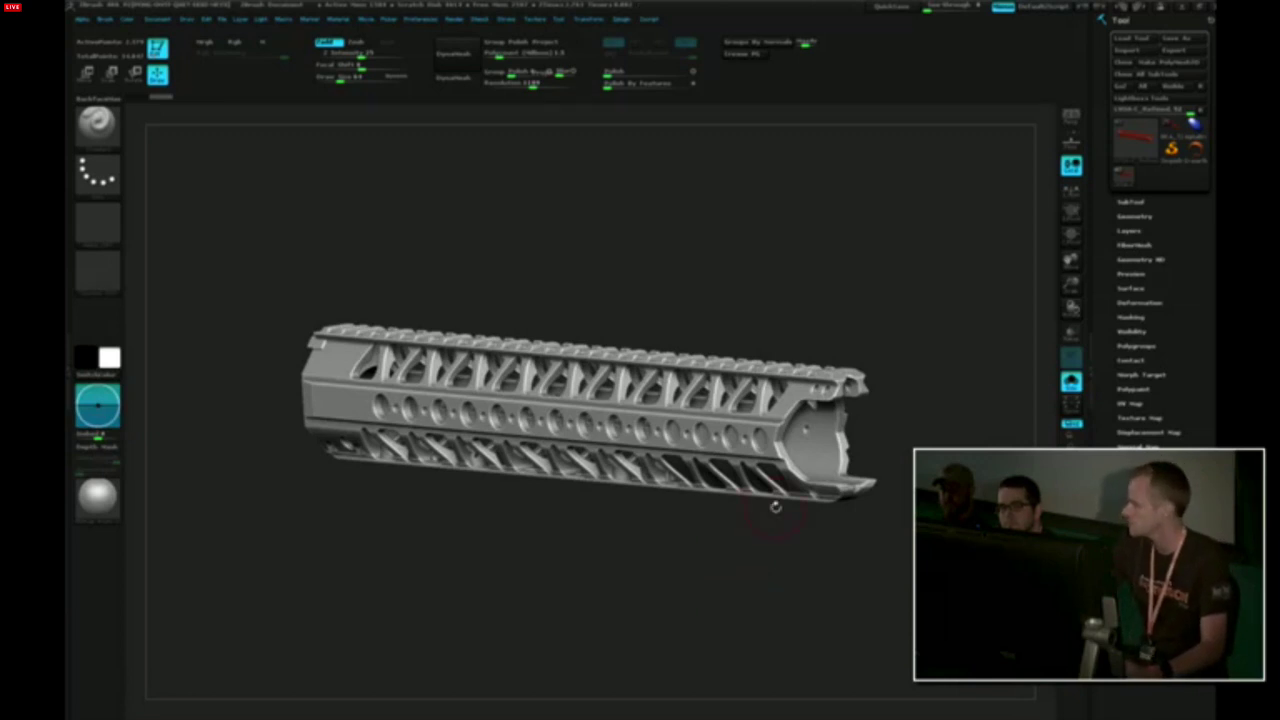
pyautogui.moveTo(697, 555); pyautogui.dragTo(718, 539)
pyautogui.moveTo(718, 539); pyautogui.dragTo(735, 617)
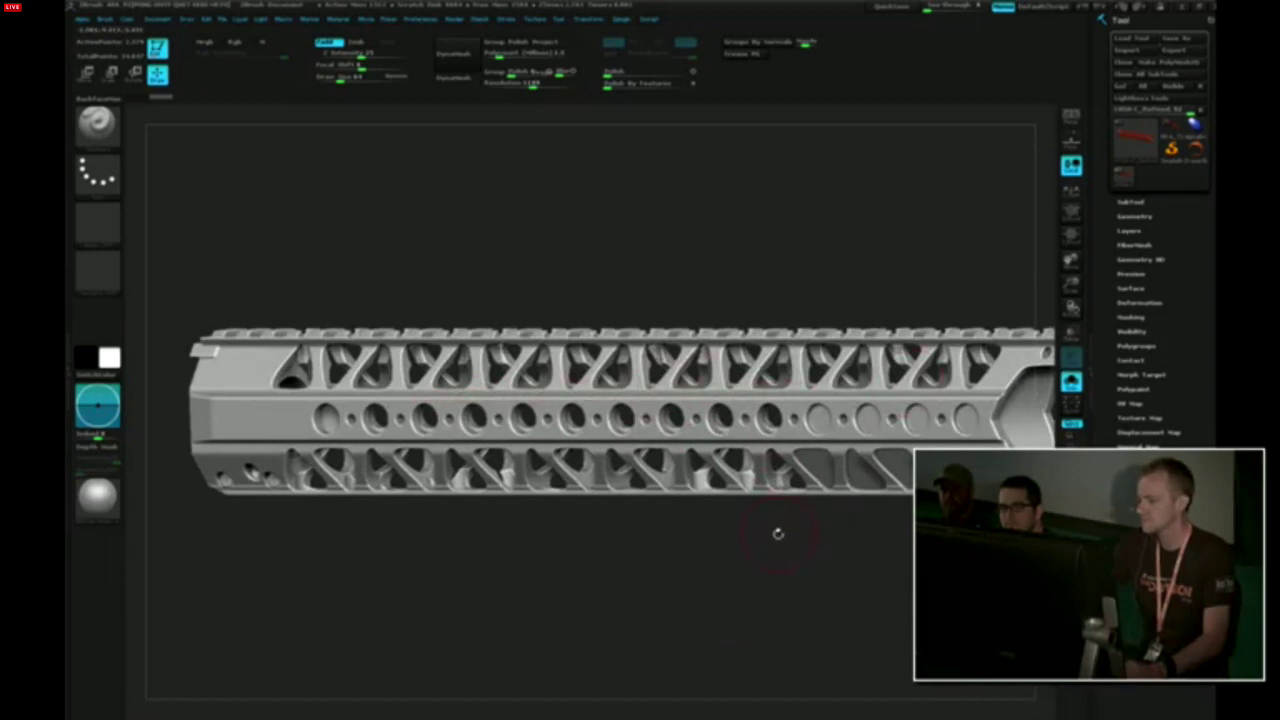
pyautogui.moveTo(778, 534); pyautogui.dragTo(752, 585)
pyautogui.moveTo(836, 562); pyautogui.dragTo(783, 572)
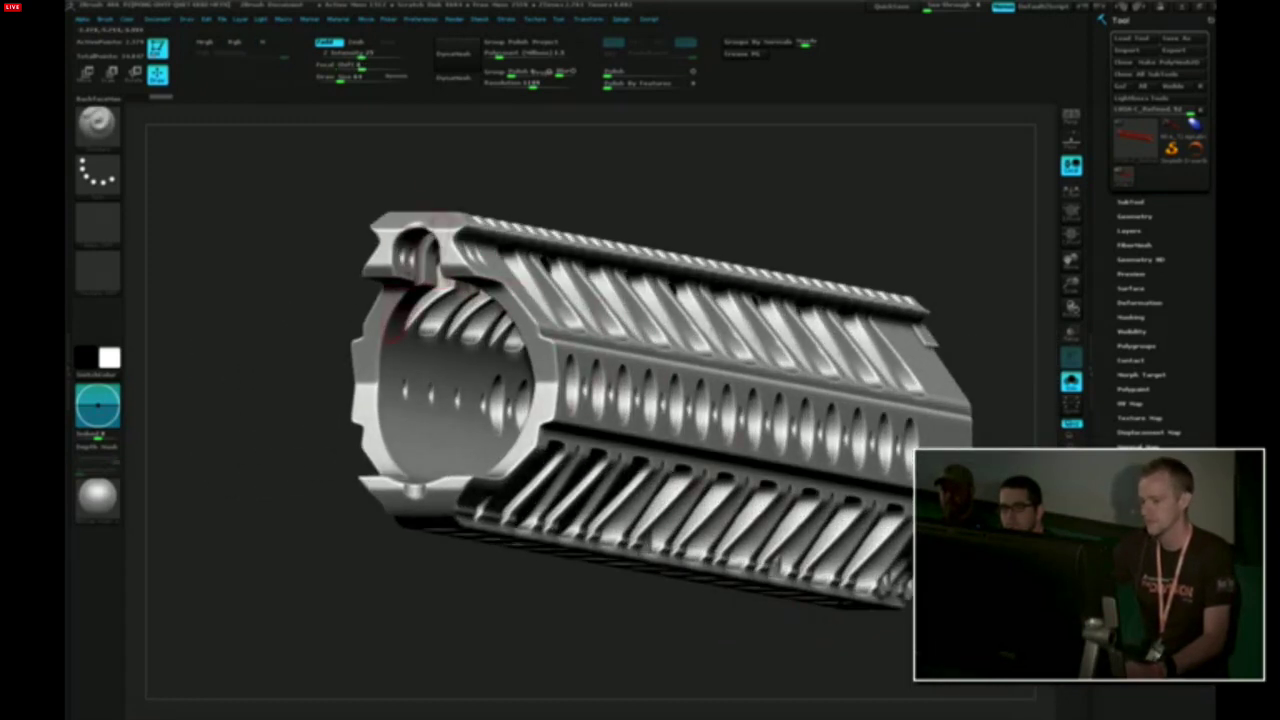
pyautogui.moveTo(319, 440); pyautogui.dragTo(560, 445)
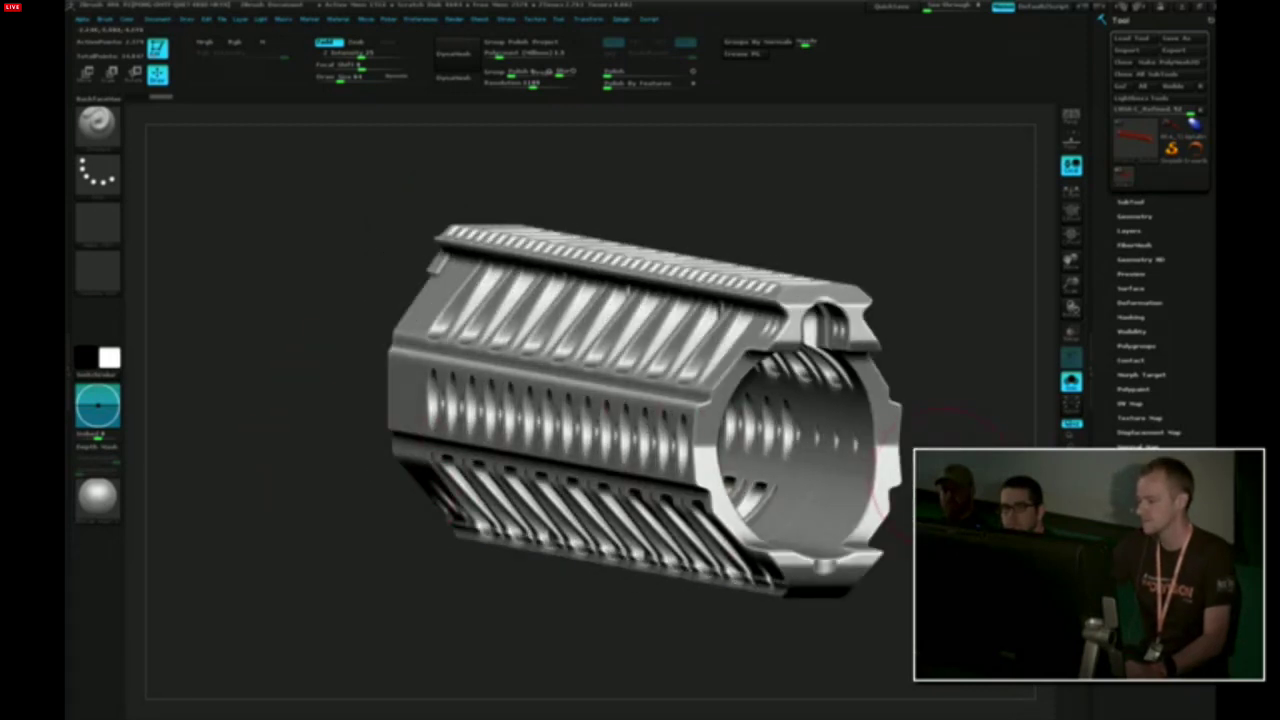
pyautogui.moveTo(944, 480); pyautogui.dragTo(1045, 476)
pyautogui.moveTo(895, 608); pyautogui.dragTo(960, 585)
pyautogui.moveTo(846, 588); pyautogui.dragTo(910, 440)
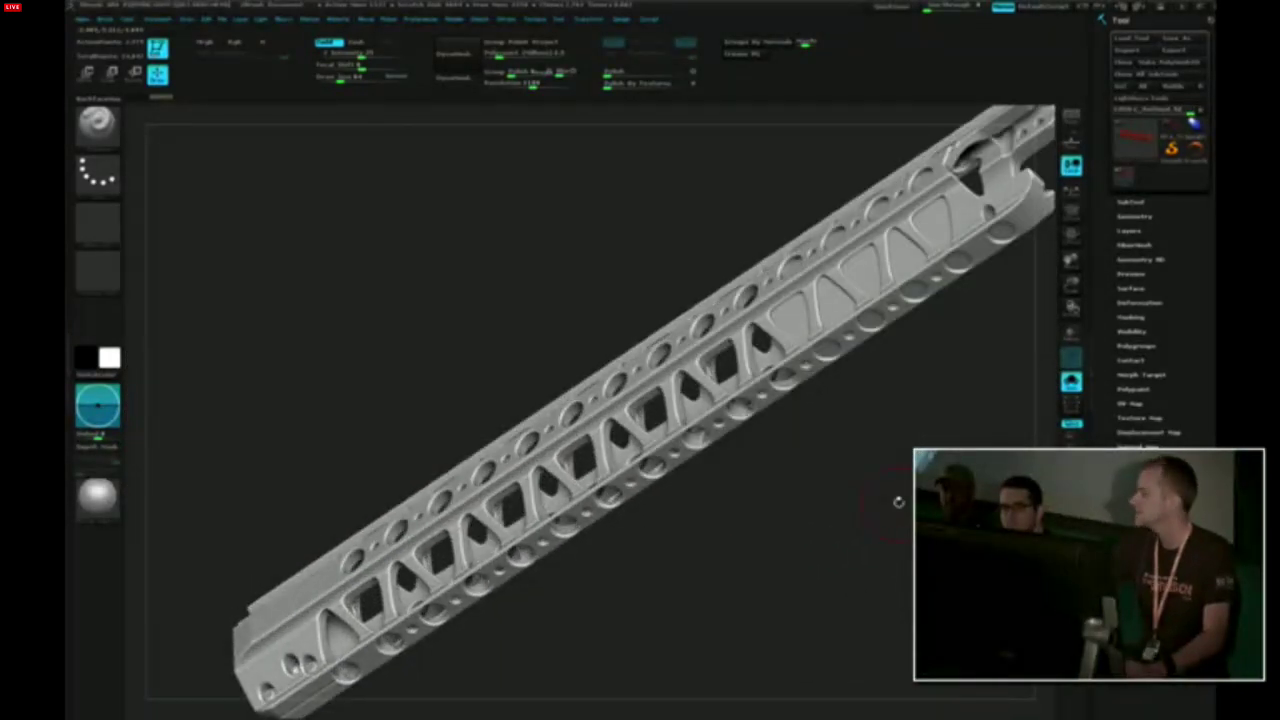
pyautogui.moveTo(868, 556); pyautogui.dragTo(1056, 386)
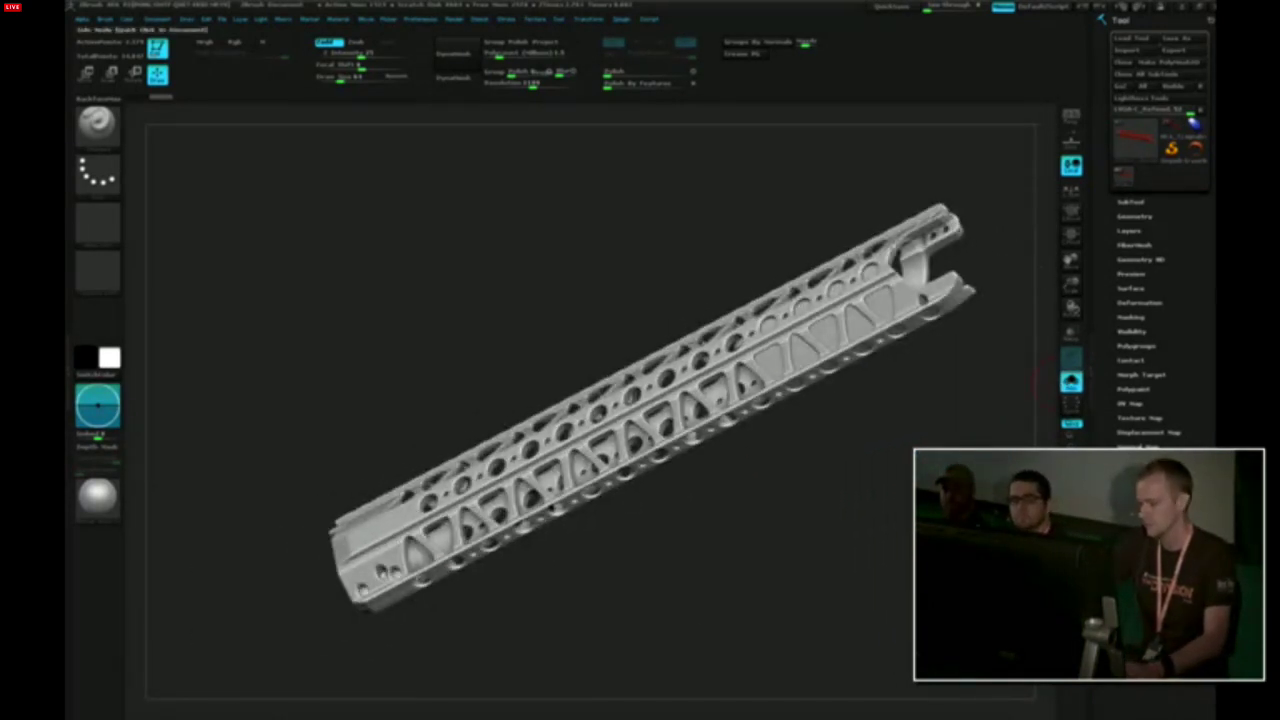
# Turn off Solo mode to show all rifle parts and collapse the Xpose spread
pyautogui.click(851, 538)
pyautogui.keyDown('alt'); pyautogui.moveTo(838, 589); pyautogui.dragTo(840, 518); pyautogui.keyUp('alt')
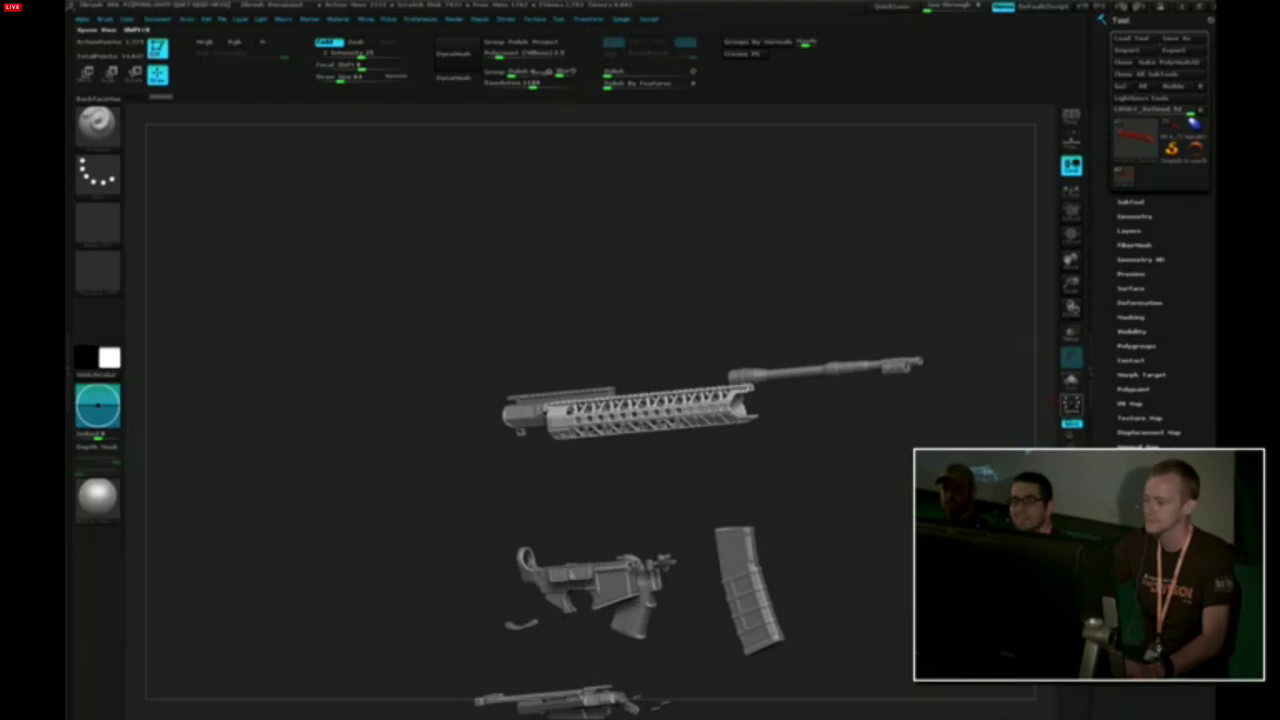
pyautogui.click(1071, 404)
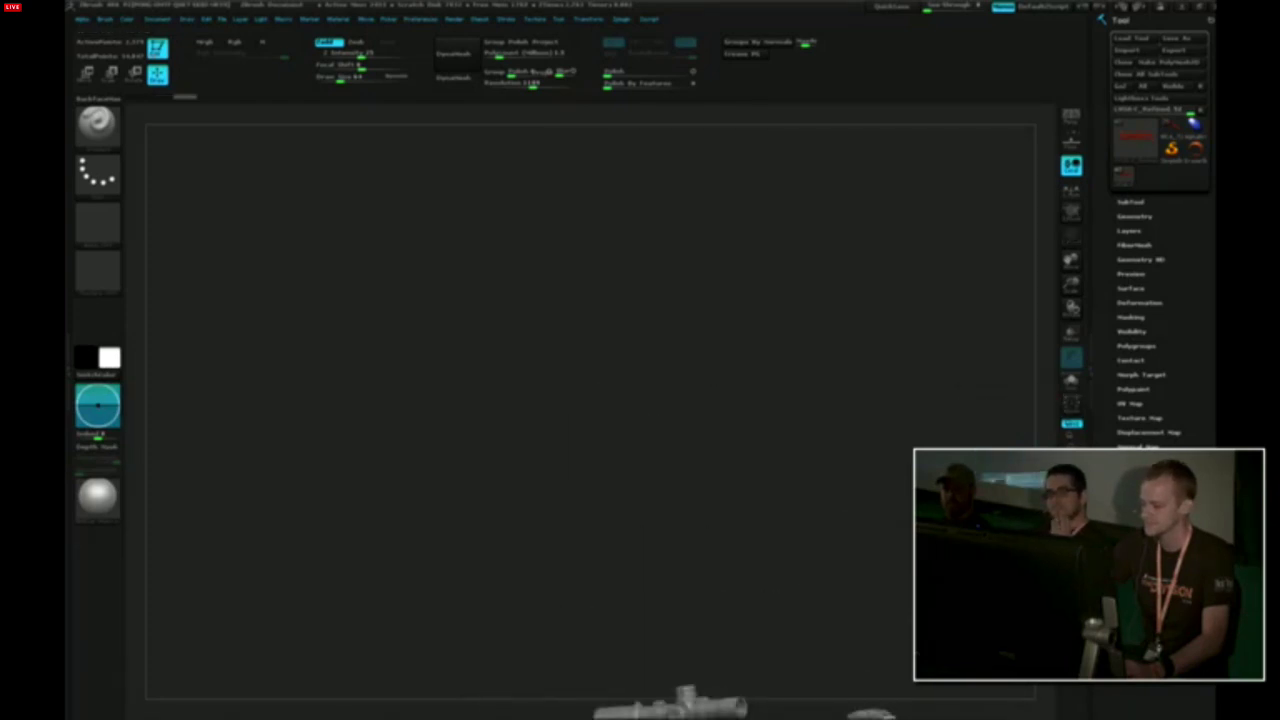
# Load the finished M1A receiver tool in place of the rifle and frame it in the viewport
pyautogui.keyDown('alt'); pyautogui.moveTo(973, 586); pyautogui.dragTo(898, 240); pyautogui.keyUp('alt')
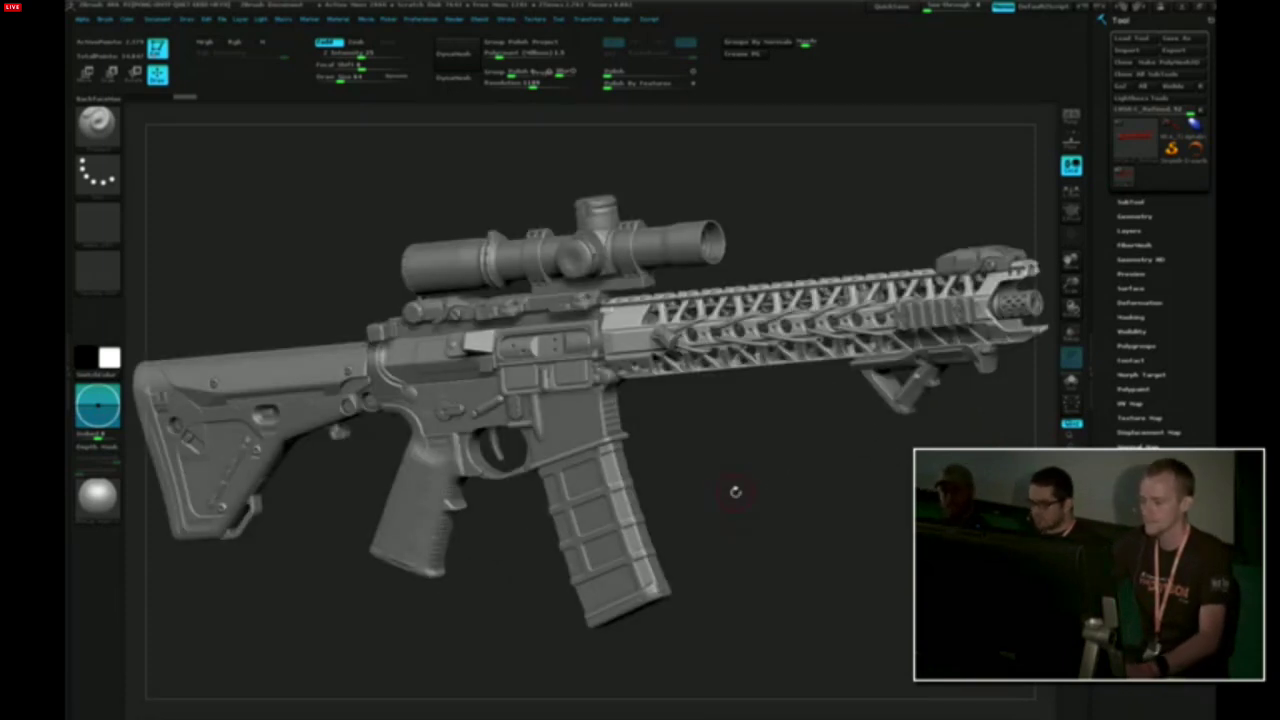
pyautogui.moveTo(750, 491); pyautogui.dragTo(762, 466)
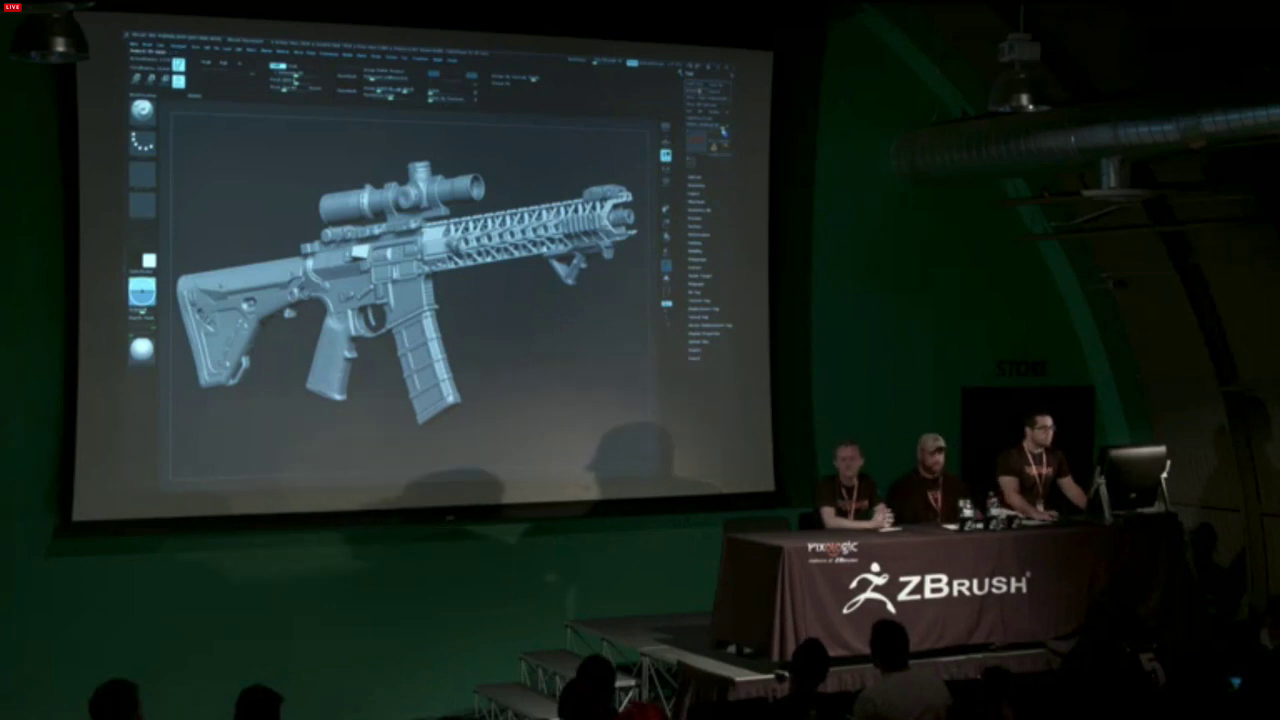
pyautogui.click(697, 86)
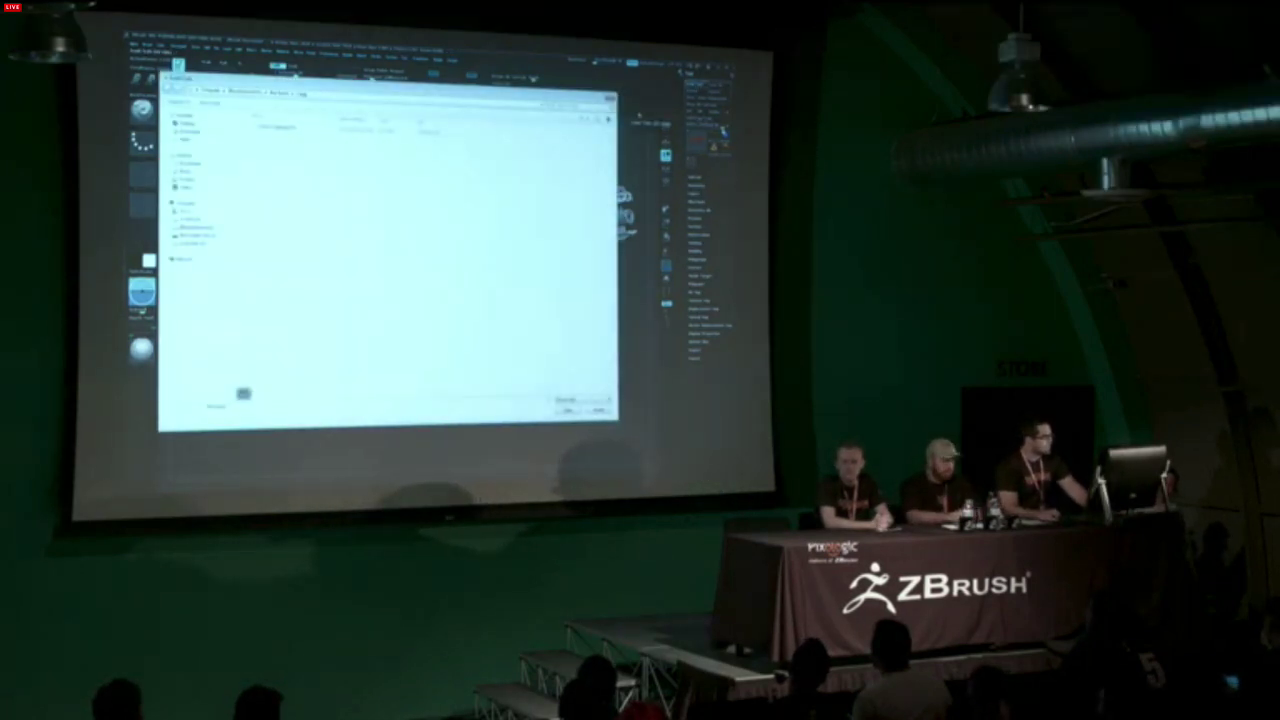
pyautogui.click(281, 95)
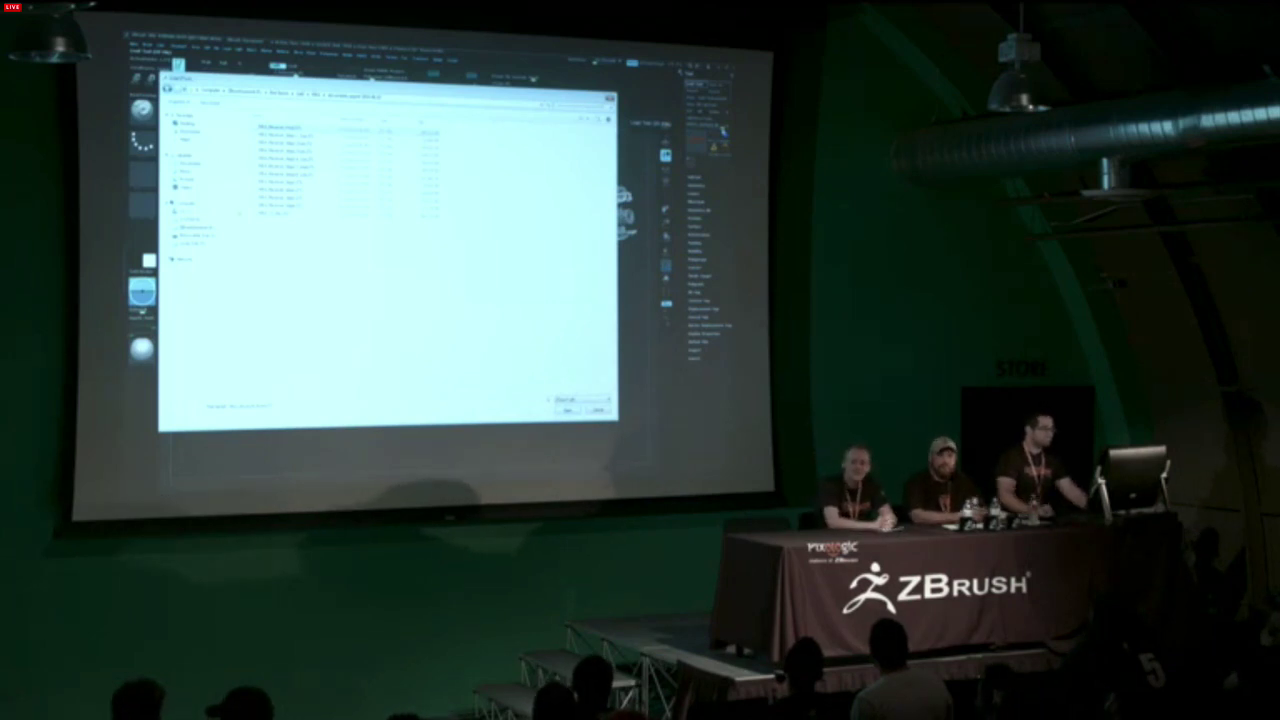
pyautogui.moveTo(314, 87); pyautogui.dragTo(318, 109)
pyautogui.press('Escape')
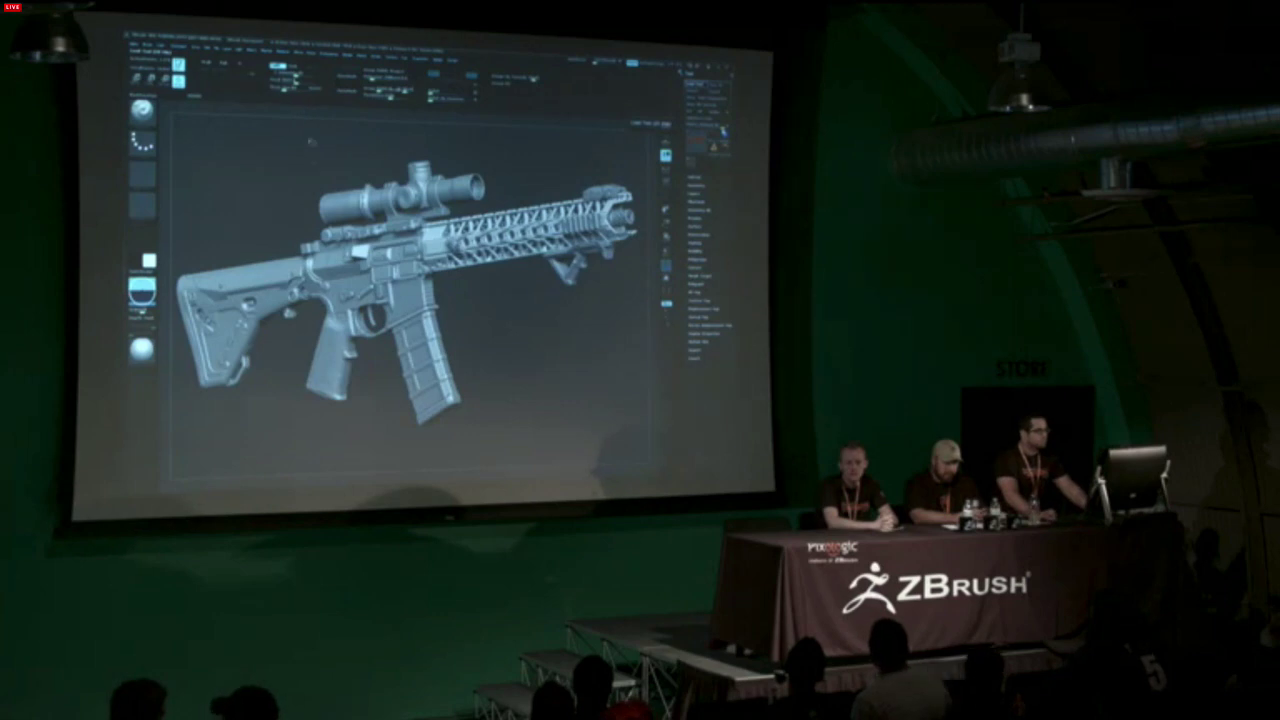
pyautogui.moveTo(309, 184); pyautogui.dragTo(309, 181)
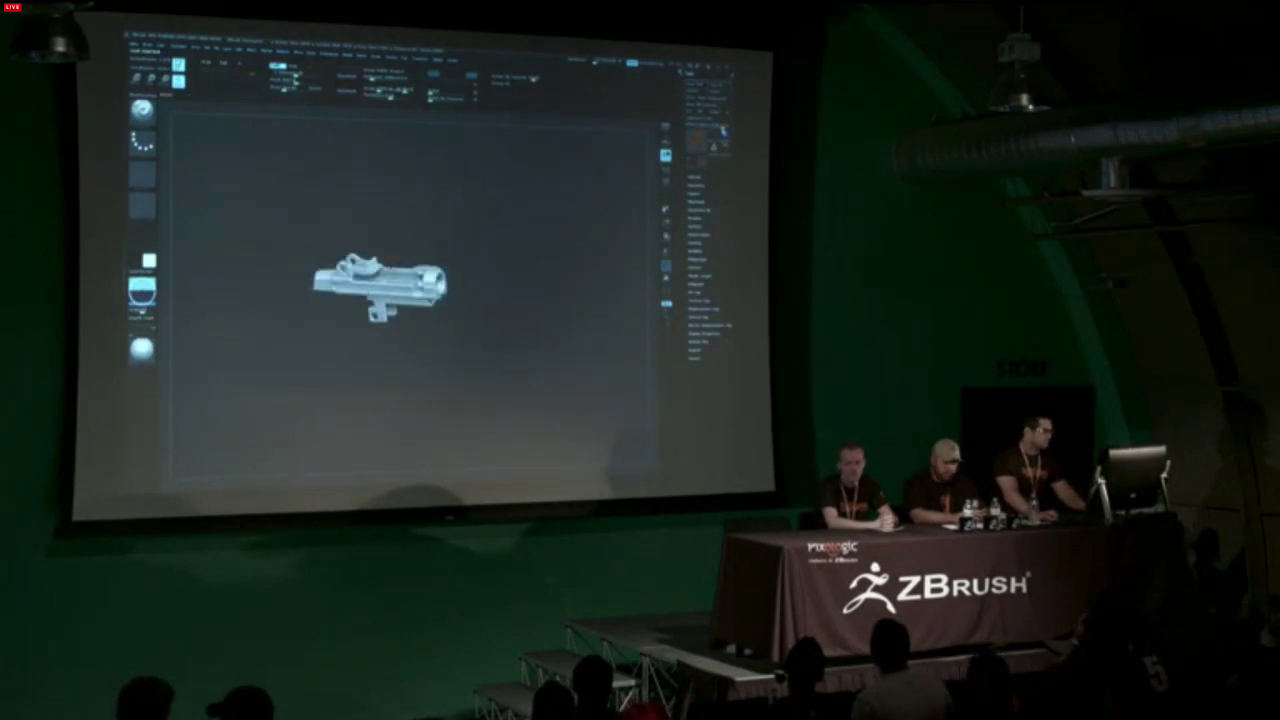
pyautogui.press('f')
pyautogui.keyDown('alt'); pyautogui.moveTo(513, 190); pyautogui.dragTo(513, 215); pyautogui.keyUp('alt')
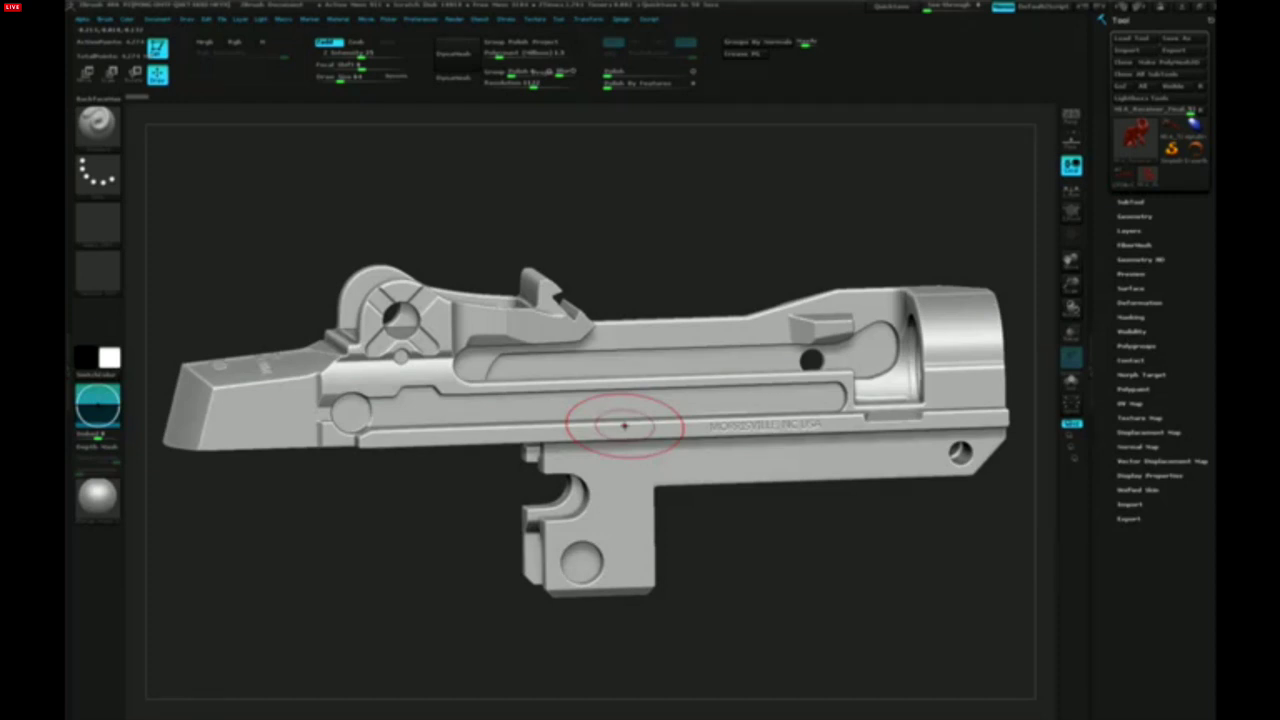
# Turn on perspective and inspect the finished receiver's polygroups and mesh density up close, showing PolyFrame only for that inspection
pyautogui.moveTo(577, 397)
pyautogui.mouseDown(button='right')
pyautogui.moveTo(598, 391)
pyautogui.moveTo(591, 376)
pyautogui.moveTo(615, 402)
pyautogui.moveTo(580, 392)
pyautogui.moveTo(562, 411)
pyautogui.mouseUp(button='right')
pyautogui.press('p')
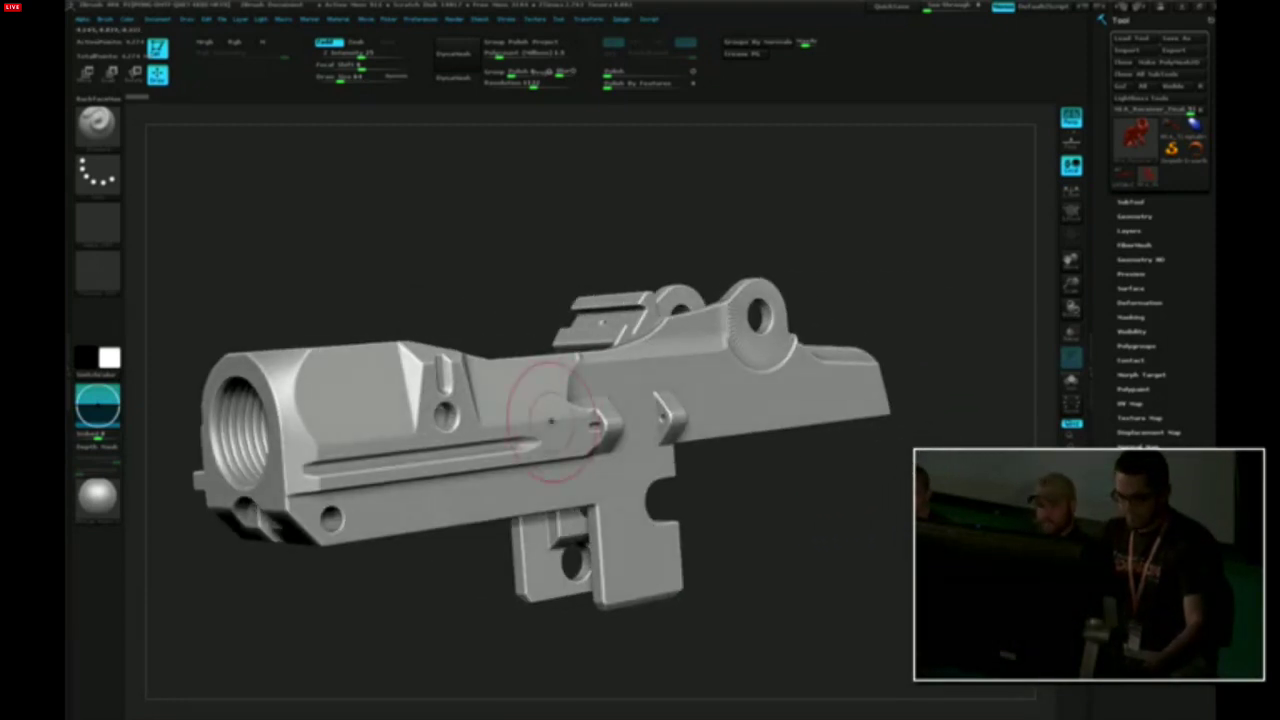
pyautogui.hotkey('shift', 'f')
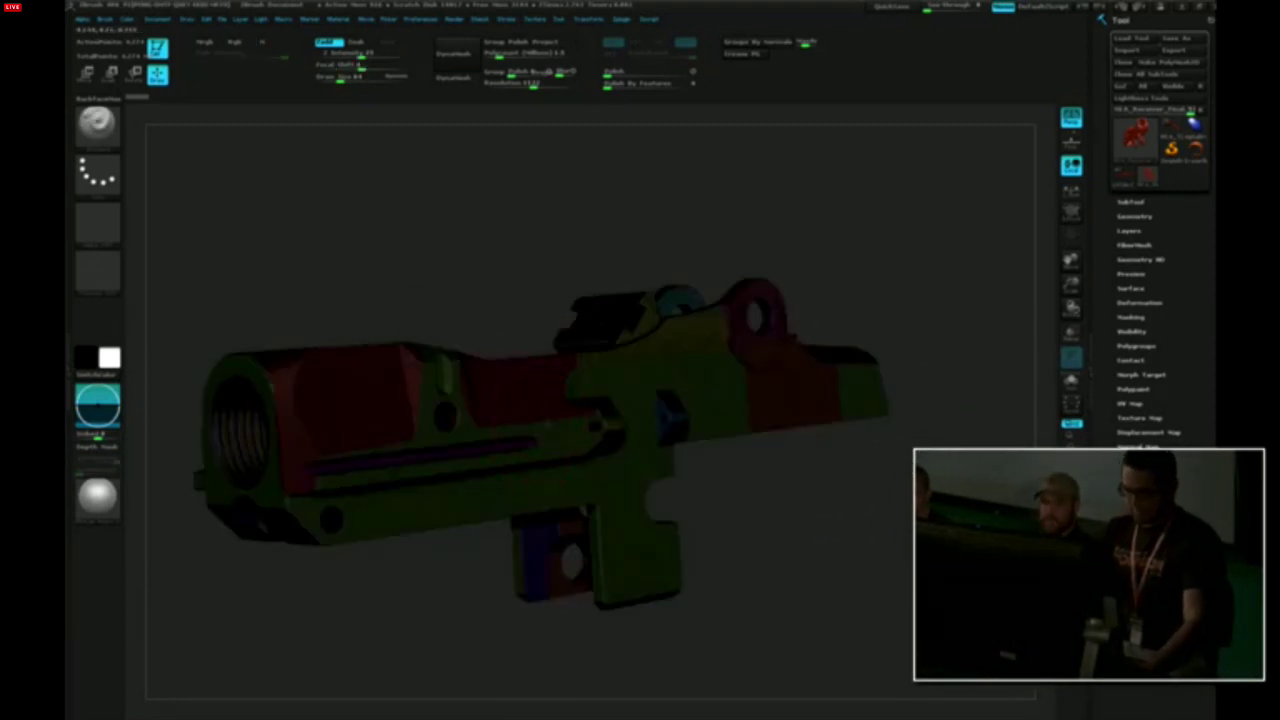
pyautogui.keyDown('ctrl'); pyautogui.moveTo(541, 405); pyautogui.dragTo(658, 247, button='right'); pyautogui.keyUp('ctrl')
pyautogui.keyDown('ctrl'); pyautogui.moveTo(576, 520); pyautogui.dragTo(593, 578, button='right'); pyautogui.keyUp('ctrl')
pyautogui.moveTo(590, 482); pyautogui.dragTo(505, 458, button='right')
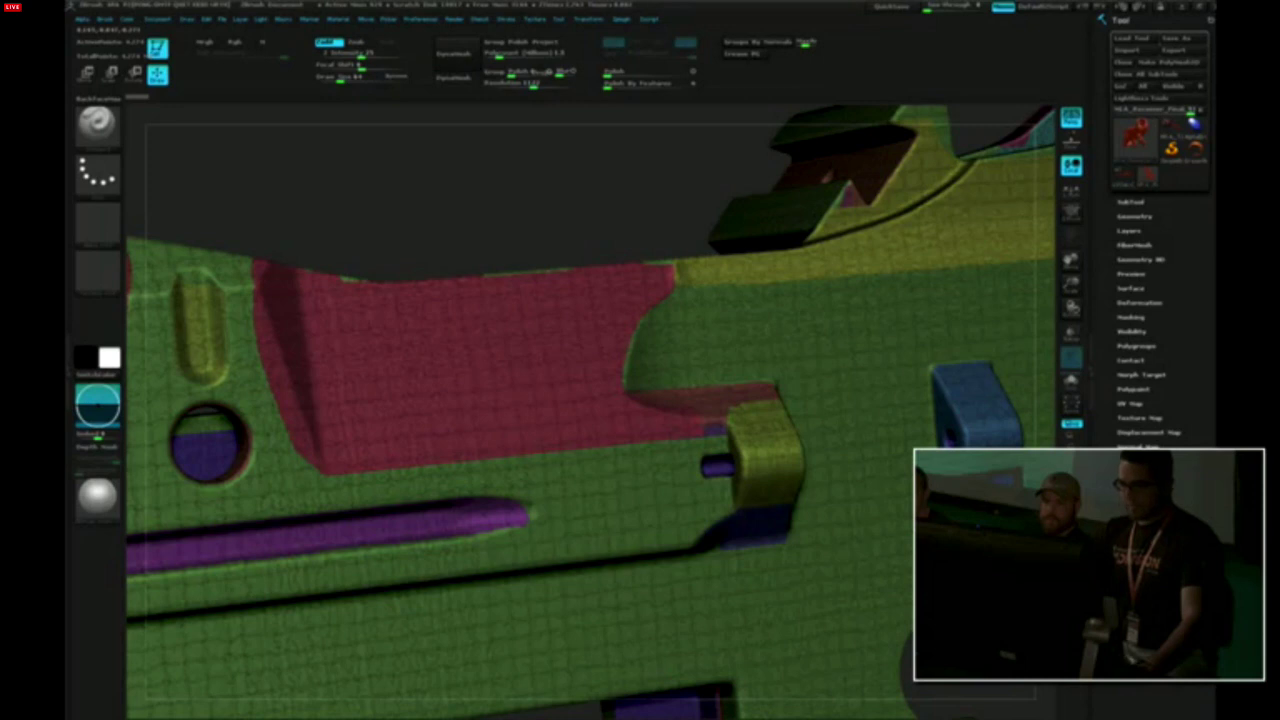
pyautogui.keyDown('alt'); pyautogui.moveTo(830, 490); pyautogui.dragTo(546, 510, button='right'); pyautogui.keyUp('alt')
pyautogui.hotkey('shift', 'f')
# Examine the finished receiver's side, rear block and threaded barrel opening from both sides
pyautogui.moveTo(618, 560)
pyautogui.keyDown('ctrl'); pyautogui.mouseDown(button='right')
pyautogui.moveTo(614, 489)
pyautogui.moveTo(554, 490)
pyautogui.mouseUp(button='right'); pyautogui.keyUp('ctrl')
pyautogui.moveTo(680, 490)
pyautogui.mouseDown(button='right')
pyautogui.moveTo(590, 486)
pyautogui.moveTo(613, 491)
pyautogui.mouseUp(button='right')
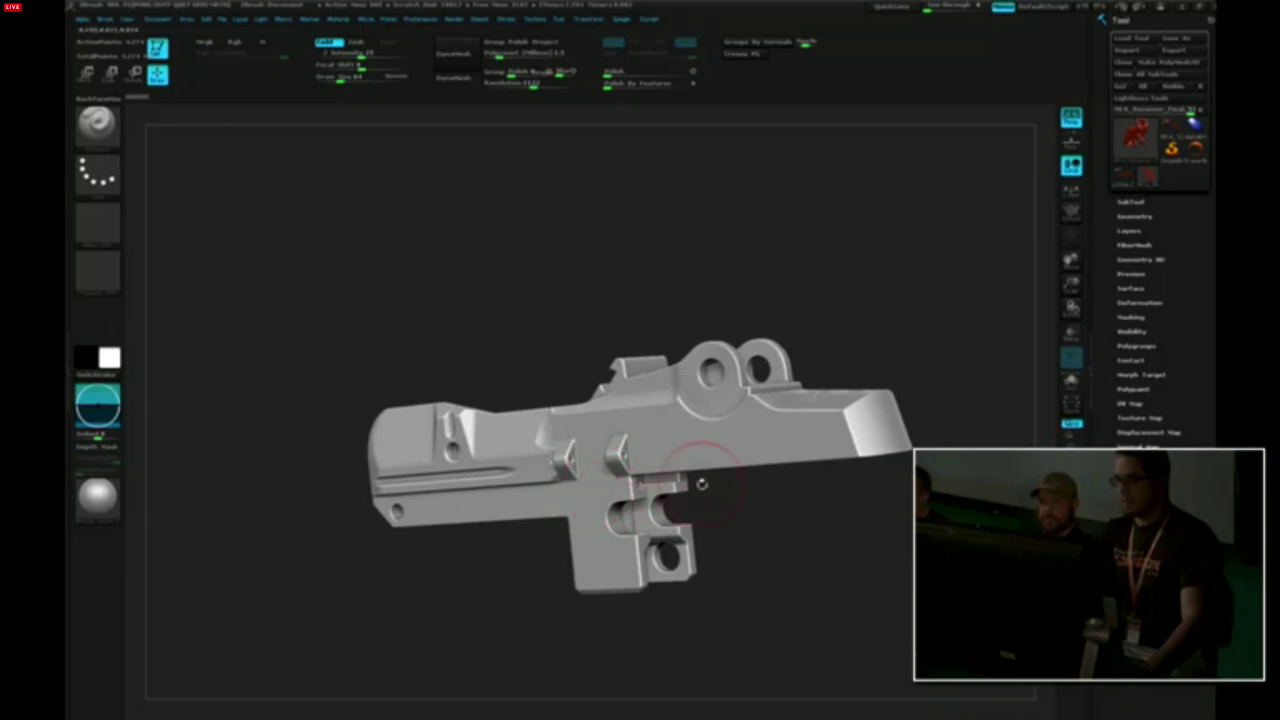
pyautogui.moveTo(702, 483)
pyautogui.mouseDown(button='right')
pyautogui.moveTo(596, 468)
pyautogui.moveTo(645, 492)
pyautogui.mouseUp(button='right')
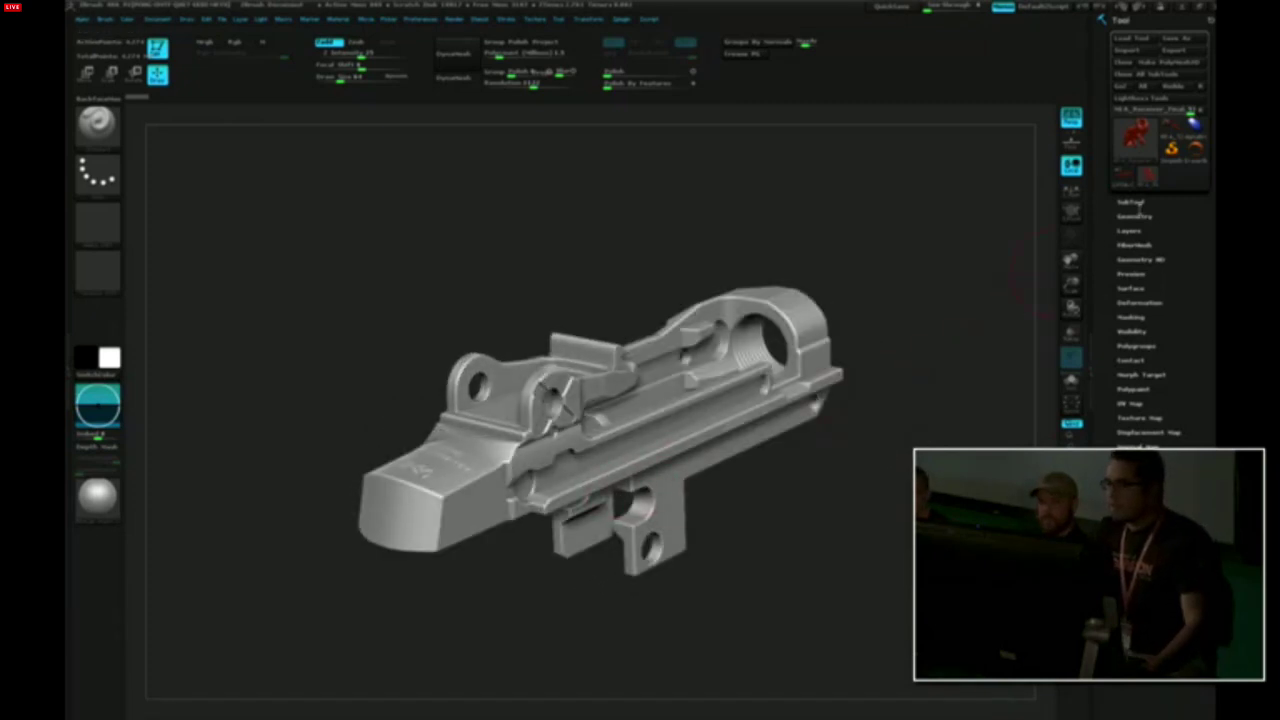
# Import M1A_Receiver_Start.obj to replace the detailed receiver with its base mesh
pyautogui.click(1131, 201)
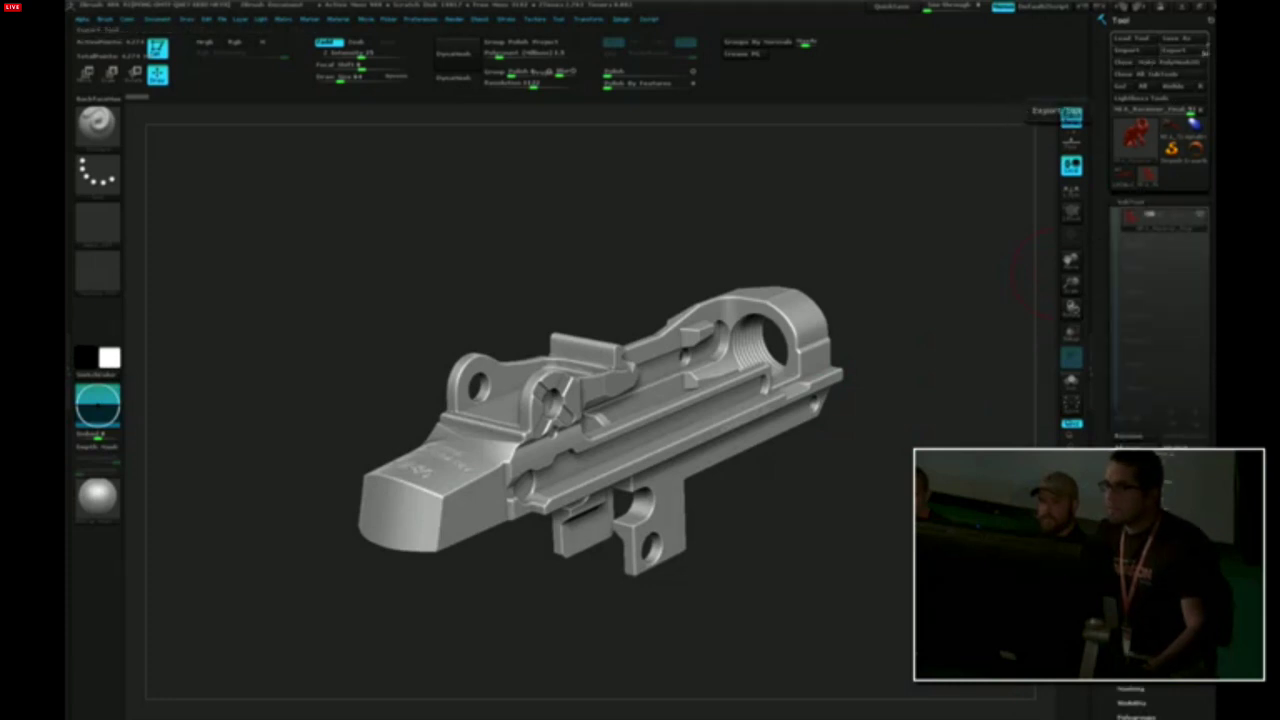
pyautogui.click(1143, 52)
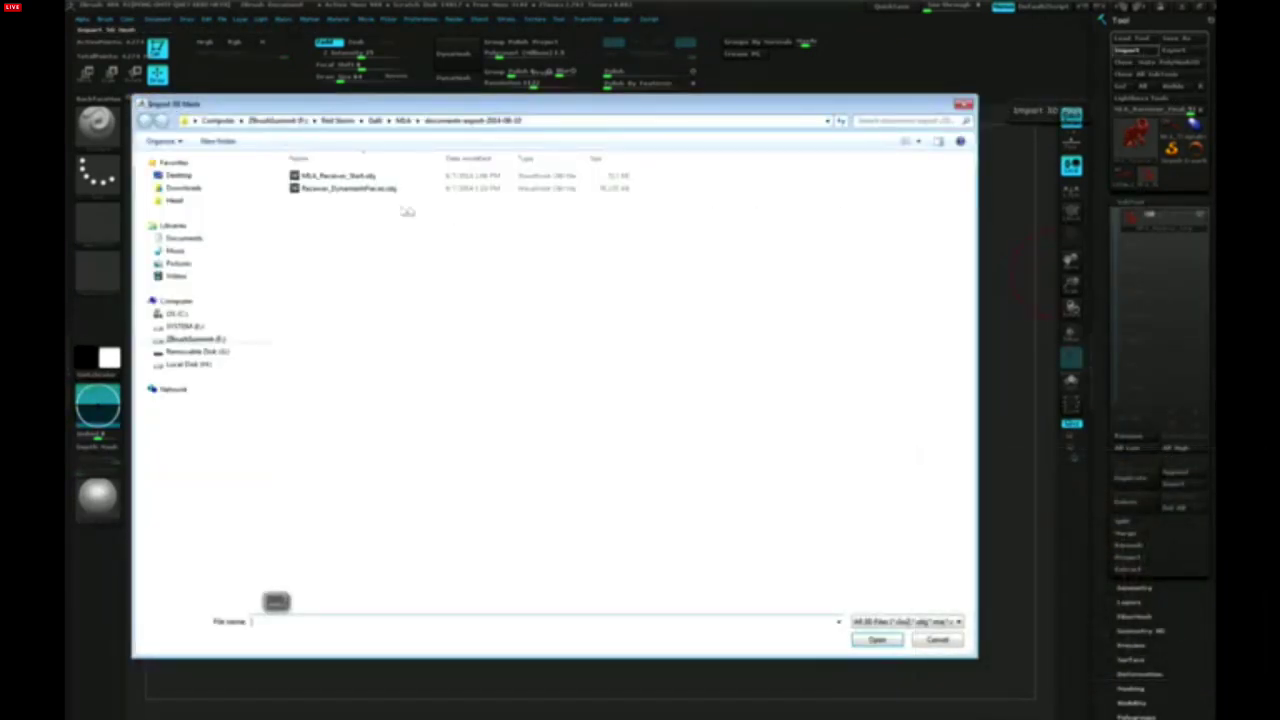
pyautogui.doubleClick(338, 176)
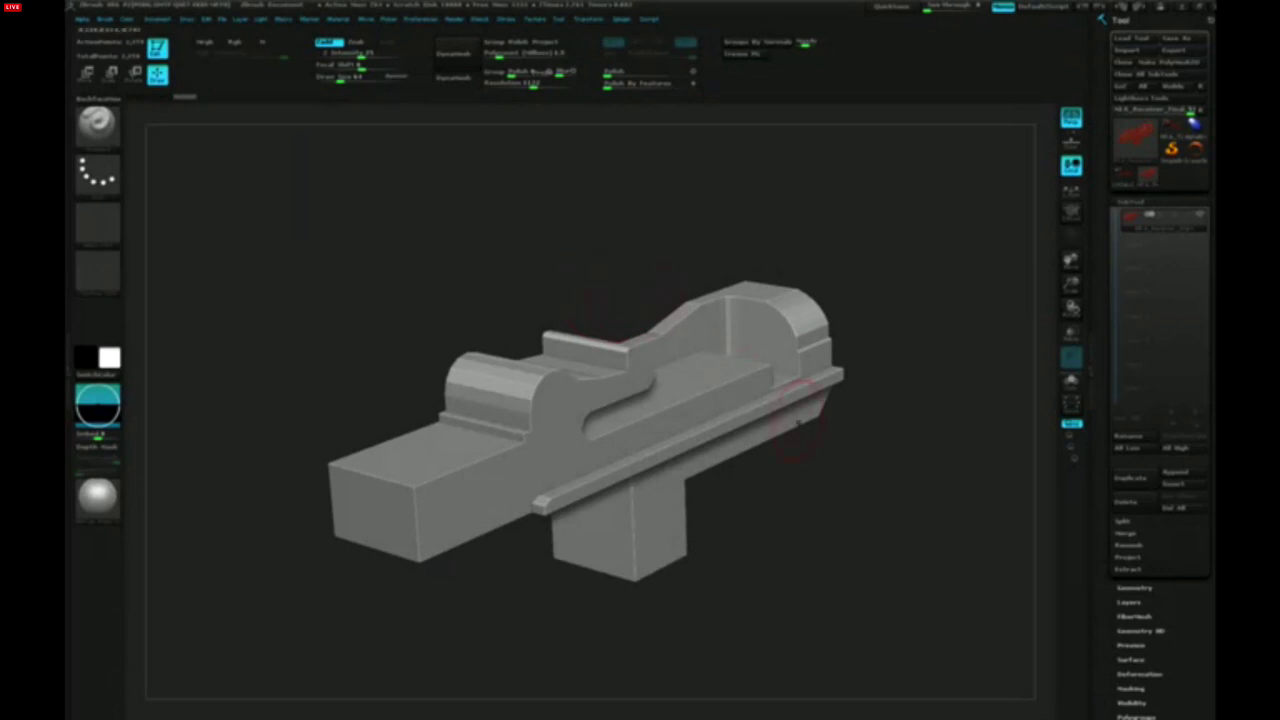
# Examine the base receiver's edge loops and topology from both sides with PolyFrame shown, and hide PolyFrame again
pyautogui.moveTo(685, 437); pyautogui.dragTo(617, 455, button='right')
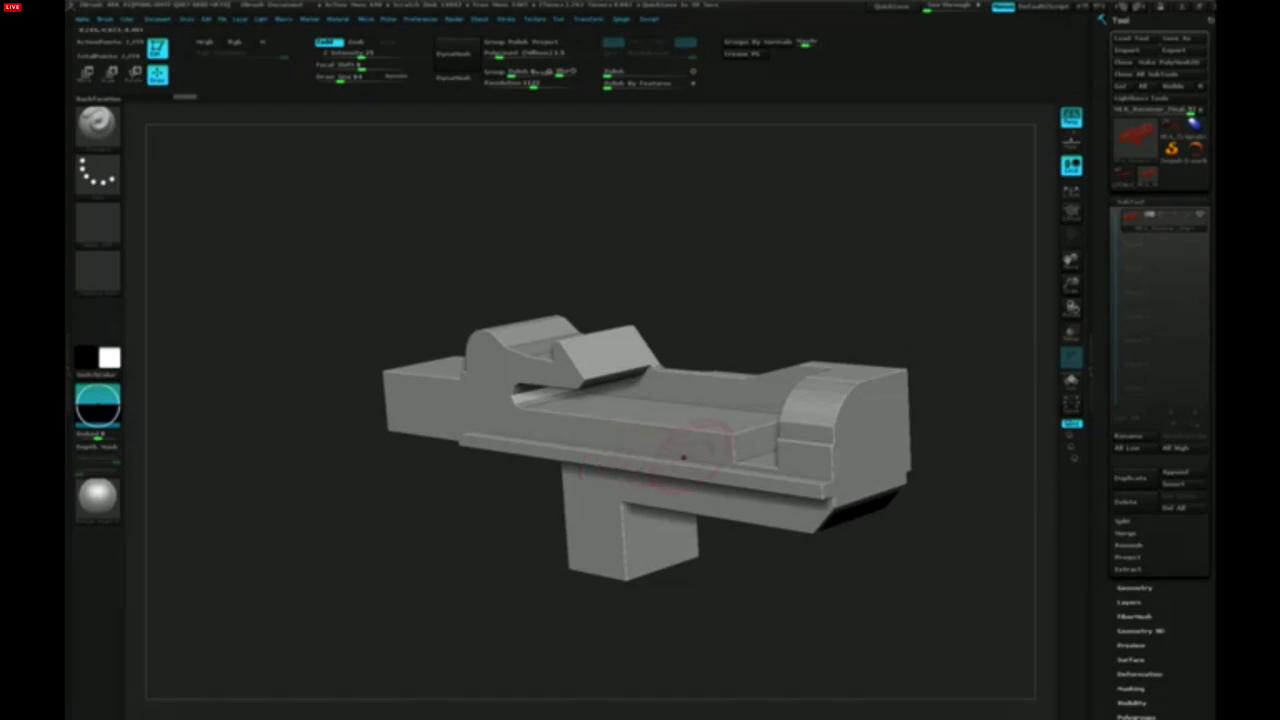
pyautogui.moveTo(635, 432); pyautogui.dragTo(648, 442, button='right')
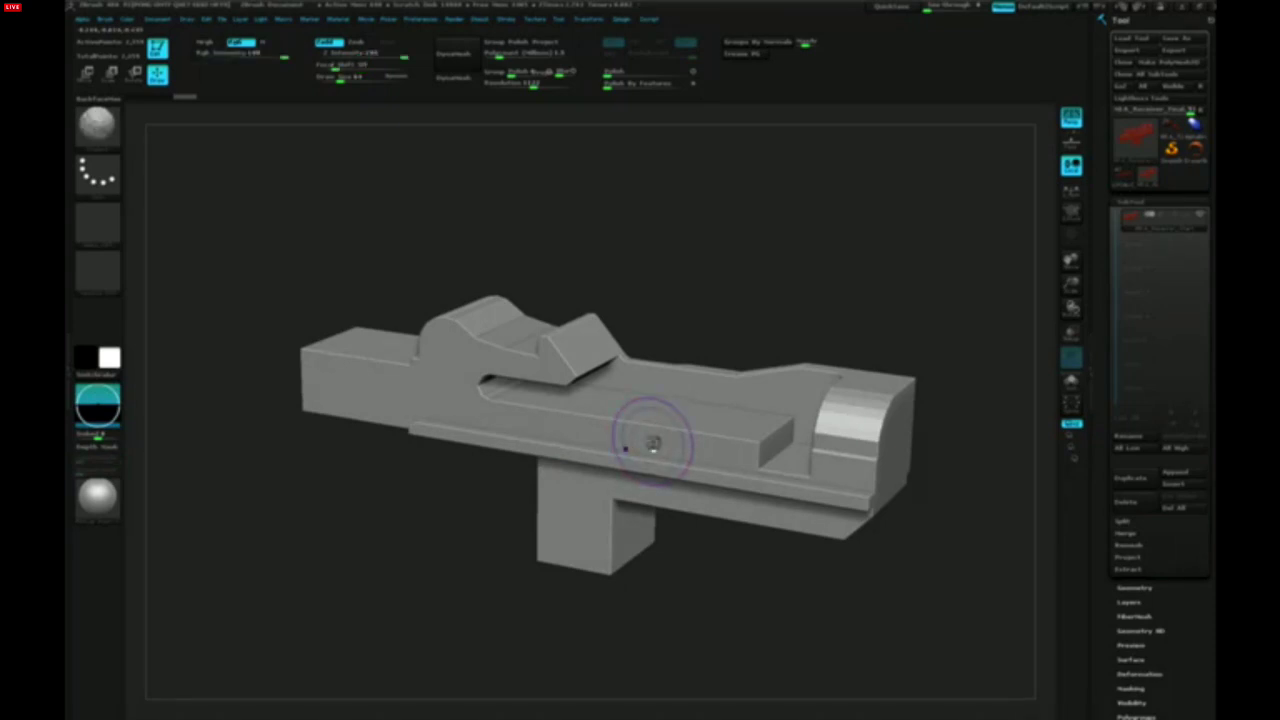
pyautogui.hotkey('shift', 'f')
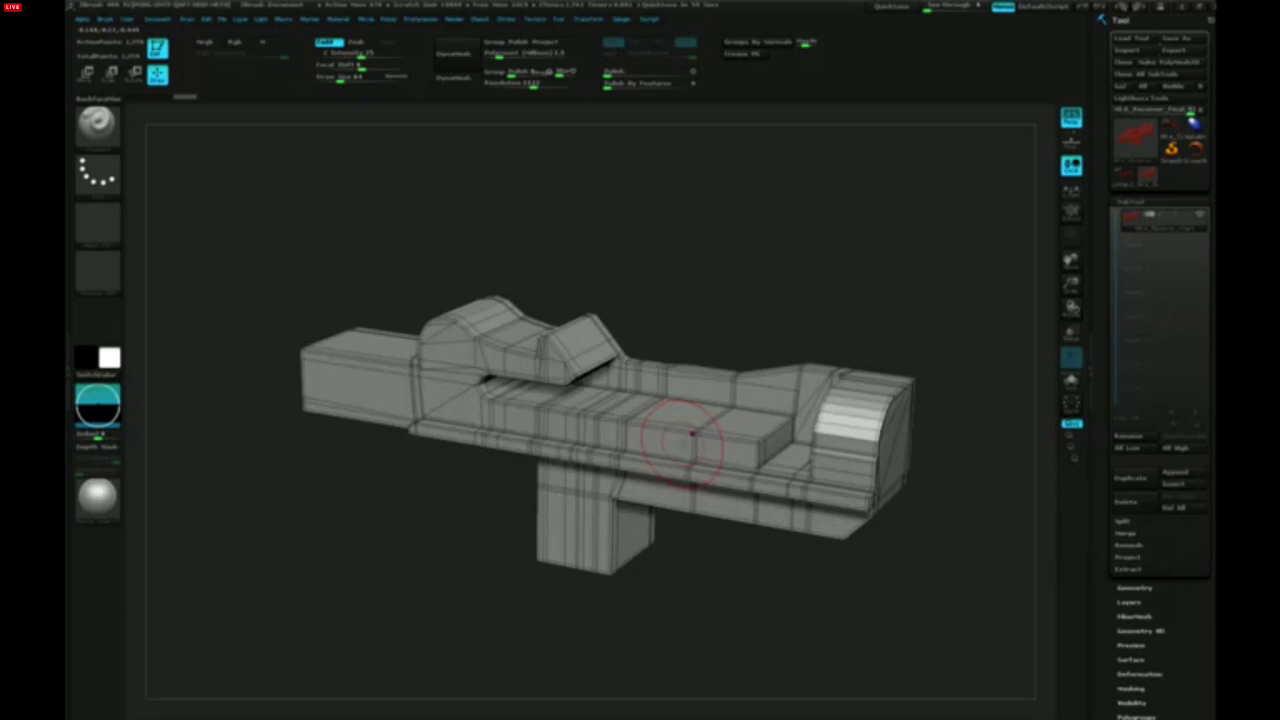
pyautogui.keyDown('ctrl'); pyautogui.moveTo(697, 462); pyautogui.dragTo(316, 501, button='right'); pyautogui.keyUp('ctrl')
pyautogui.keyDown('ctrl'); pyautogui.moveTo(532, 482); pyautogui.dragTo(622, 457, button='right'); pyautogui.keyUp('ctrl')
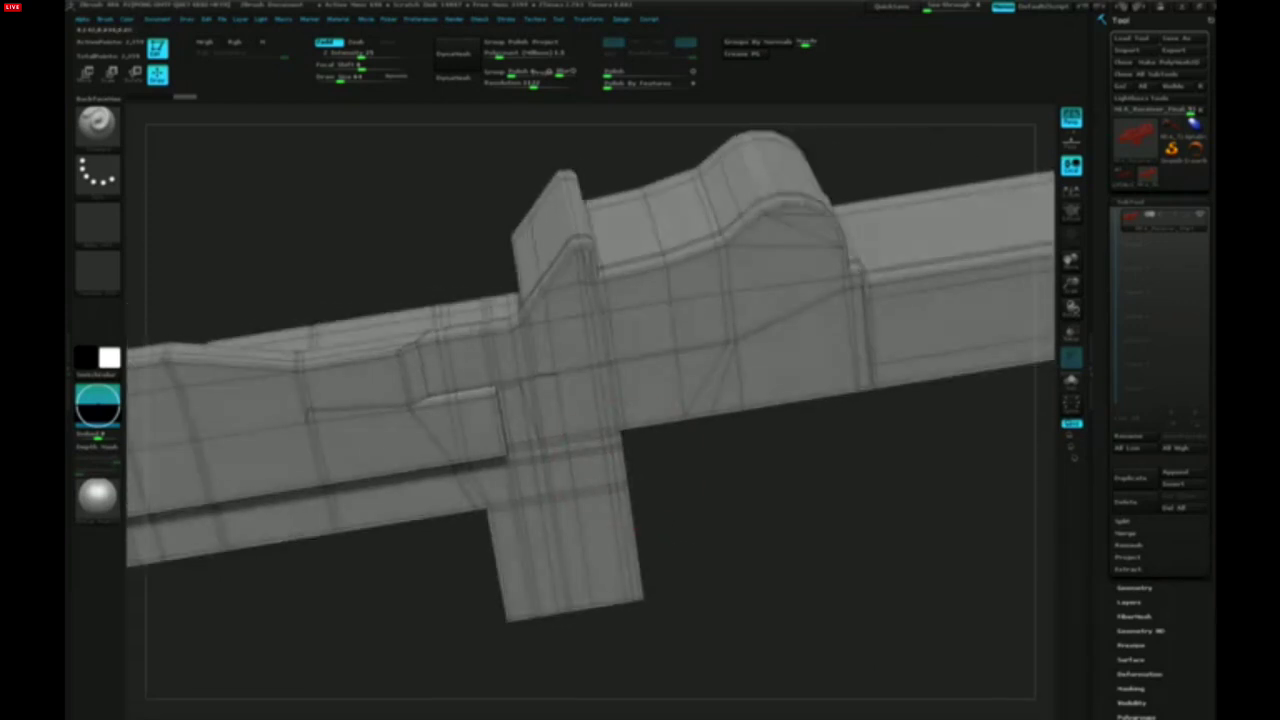
pyautogui.hotkey('shift', 'f')
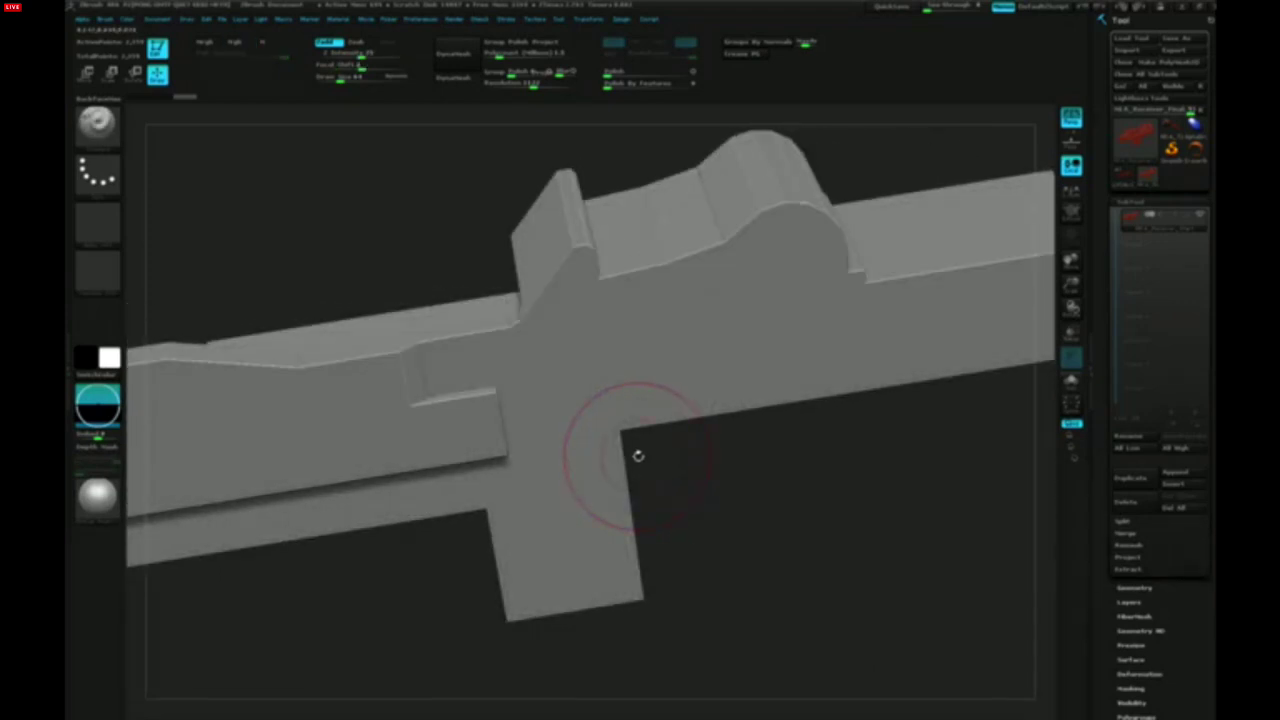
# Subdivide the base receiver several times and check its smoothed surfaces and supported edges
pyautogui.hotkey('ctrl', 'd')
pyautogui.hotkey('ctrl', 'd')
pyautogui.hotkey('ctrl', 'd')
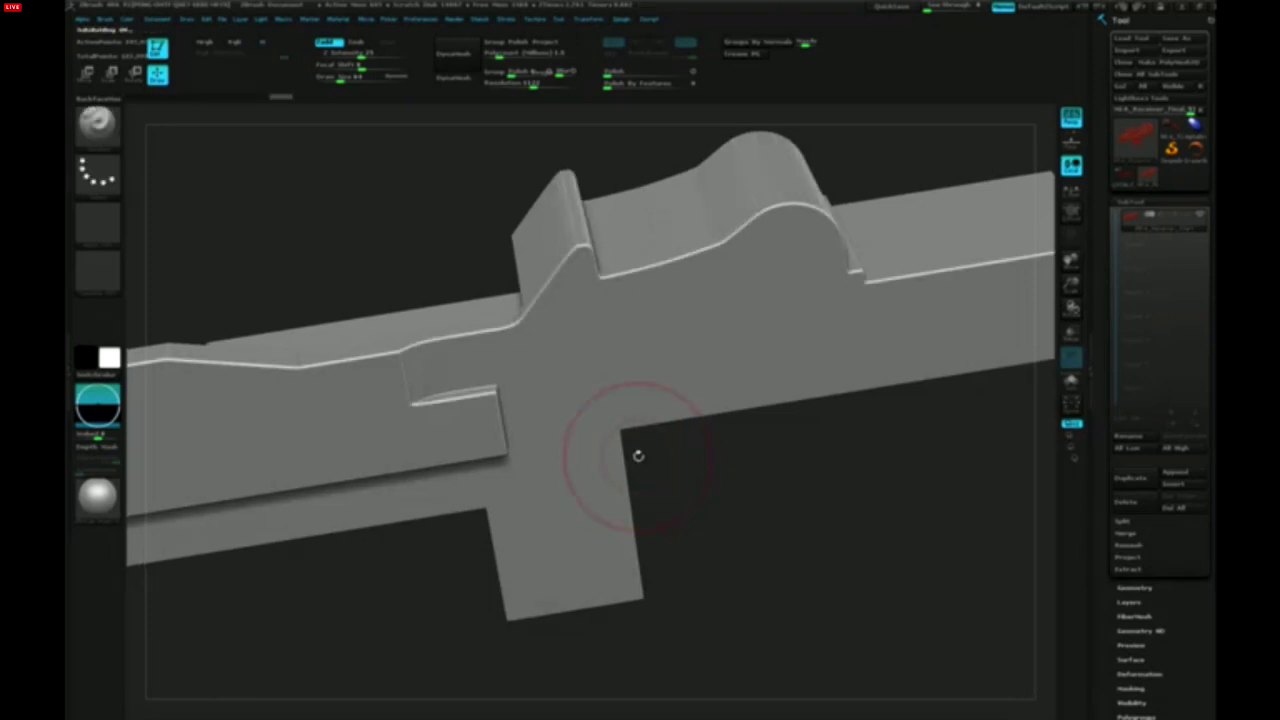
pyautogui.moveTo(640, 500); pyautogui.dragTo(662, 462)
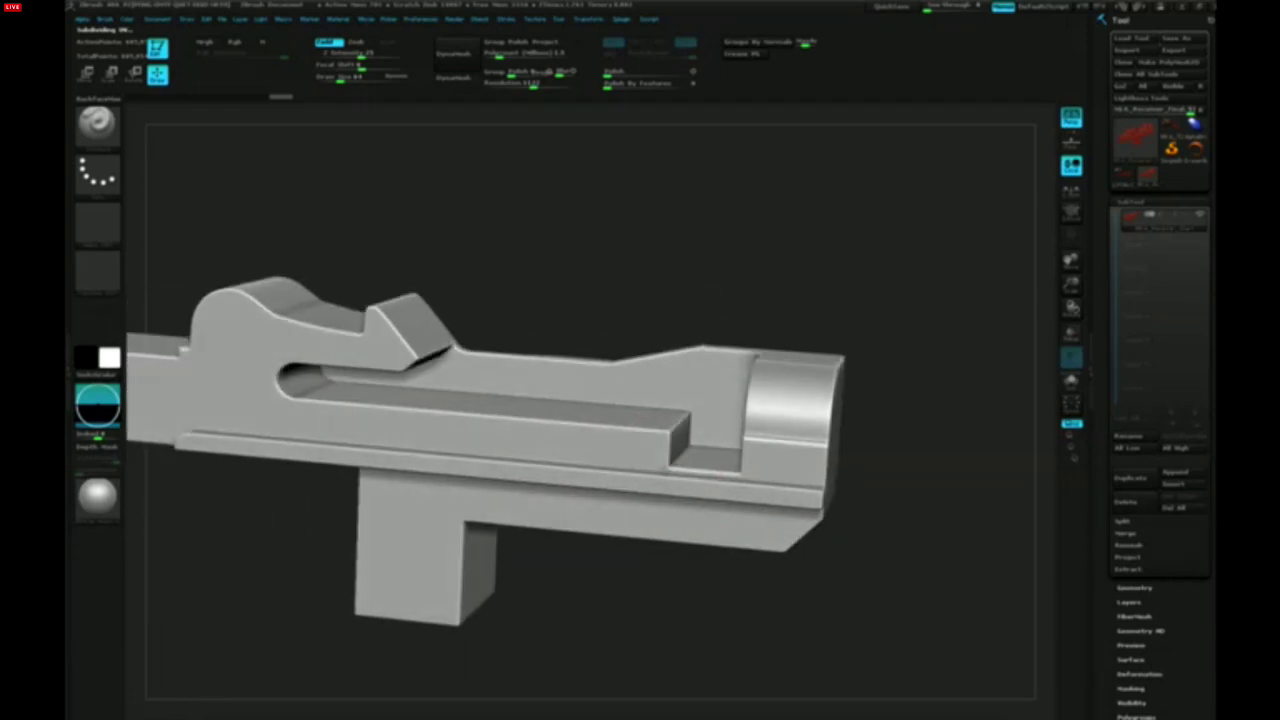
pyautogui.moveTo(586, 463)
pyautogui.keyDown('alt'); pyautogui.mouseDown(button='right')
pyautogui.moveTo(674, 466)
pyautogui.moveTo(641, 466)
pyautogui.mouseUp(button='right'); pyautogui.keyUp('alt')
pyautogui.hotkey('shift', 'f')
pyautogui.hotkey('shift', 'f')
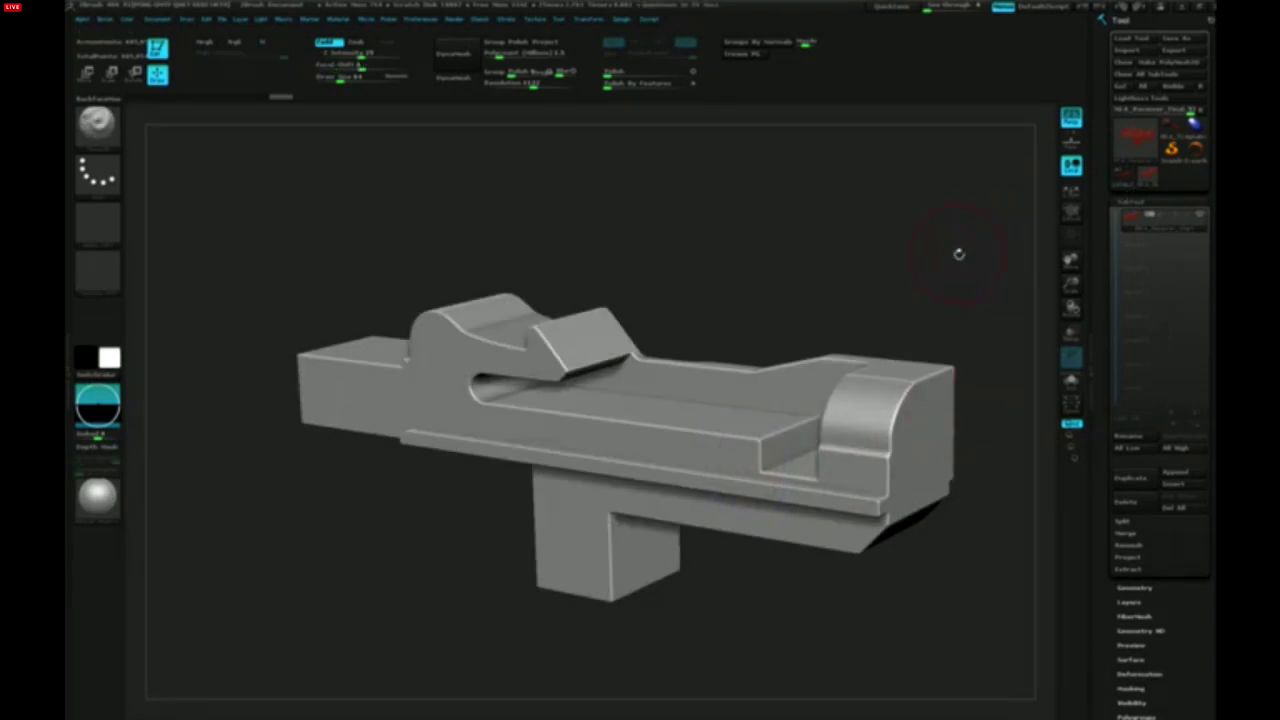
# Import Receiver_DynameshPieces.obj into the rifle tool and delete all of its other subtools
pyautogui.moveTo(1146, 188)
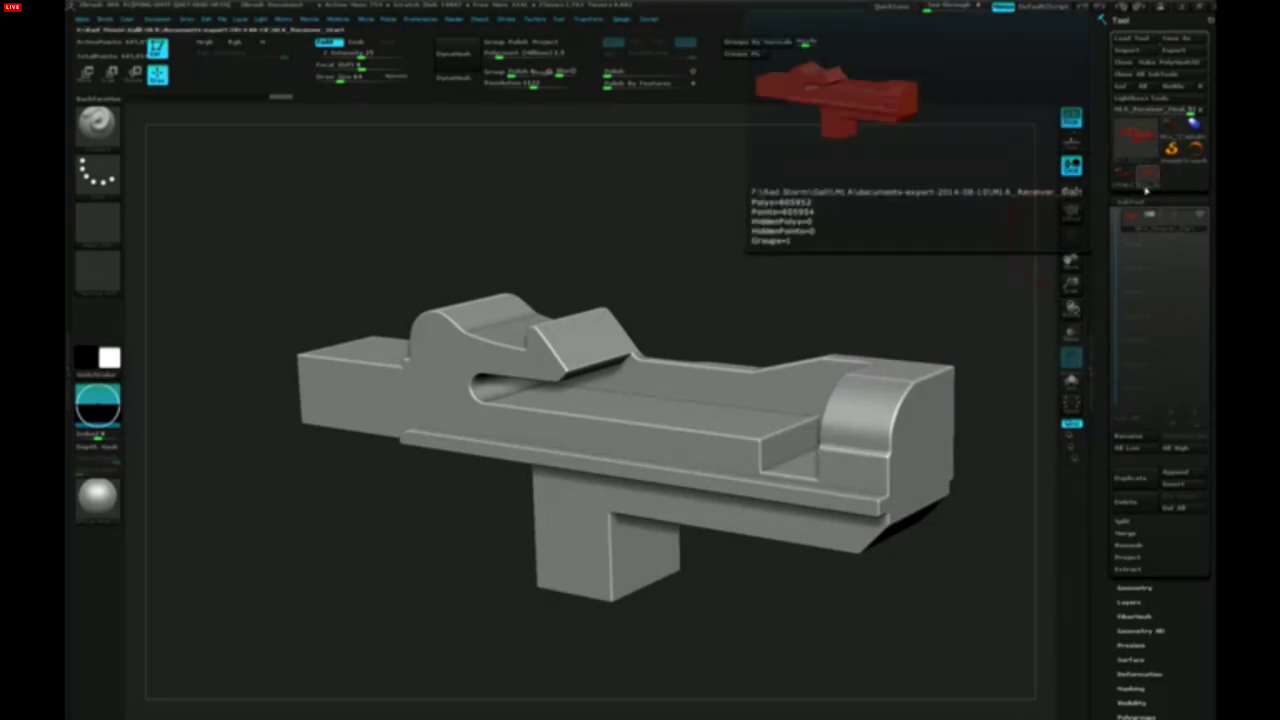
pyautogui.moveTo(1178, 158)
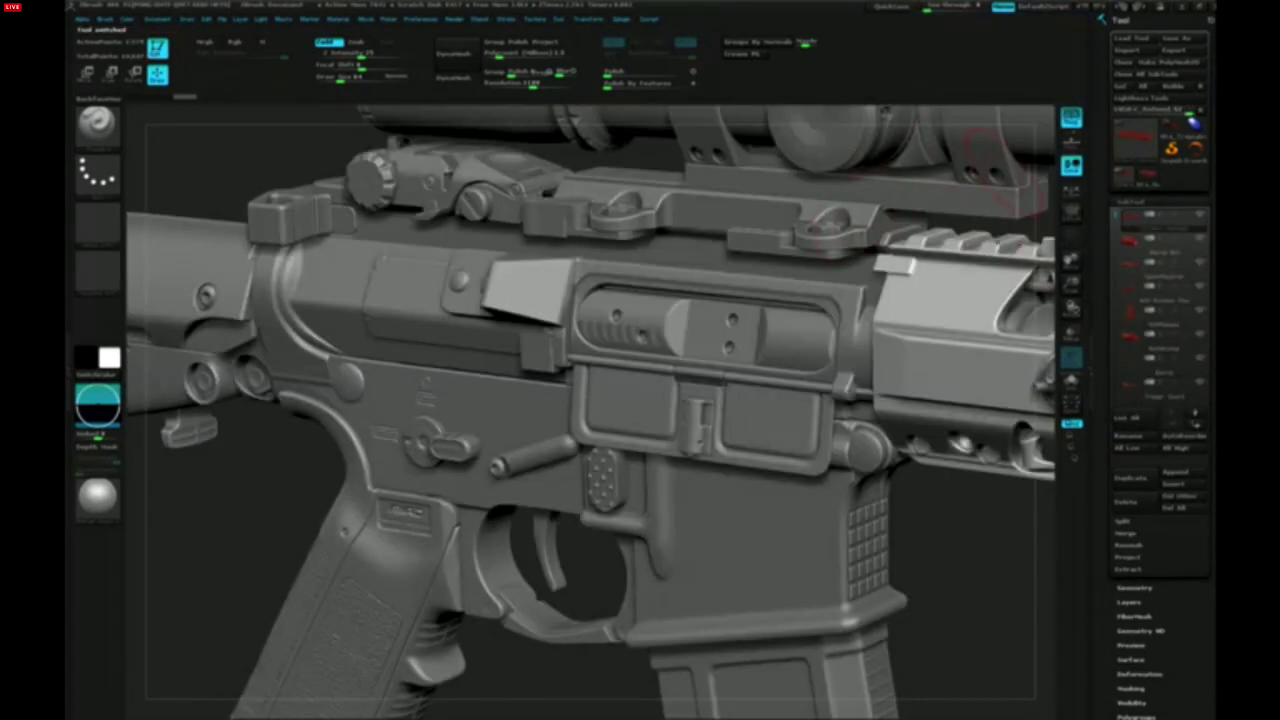
pyautogui.click(1128, 50)
pyautogui.doubleClick(396, 190)
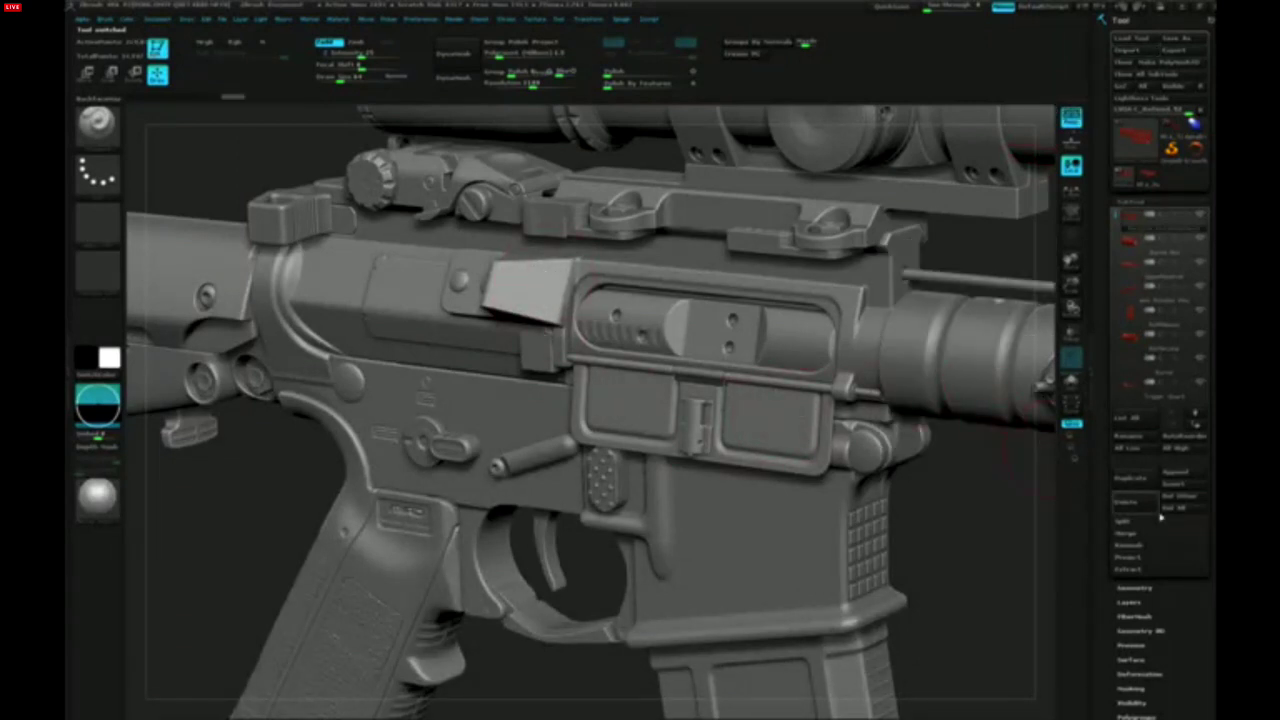
pyautogui.click(1180, 497)
pyautogui.click(998, 524)
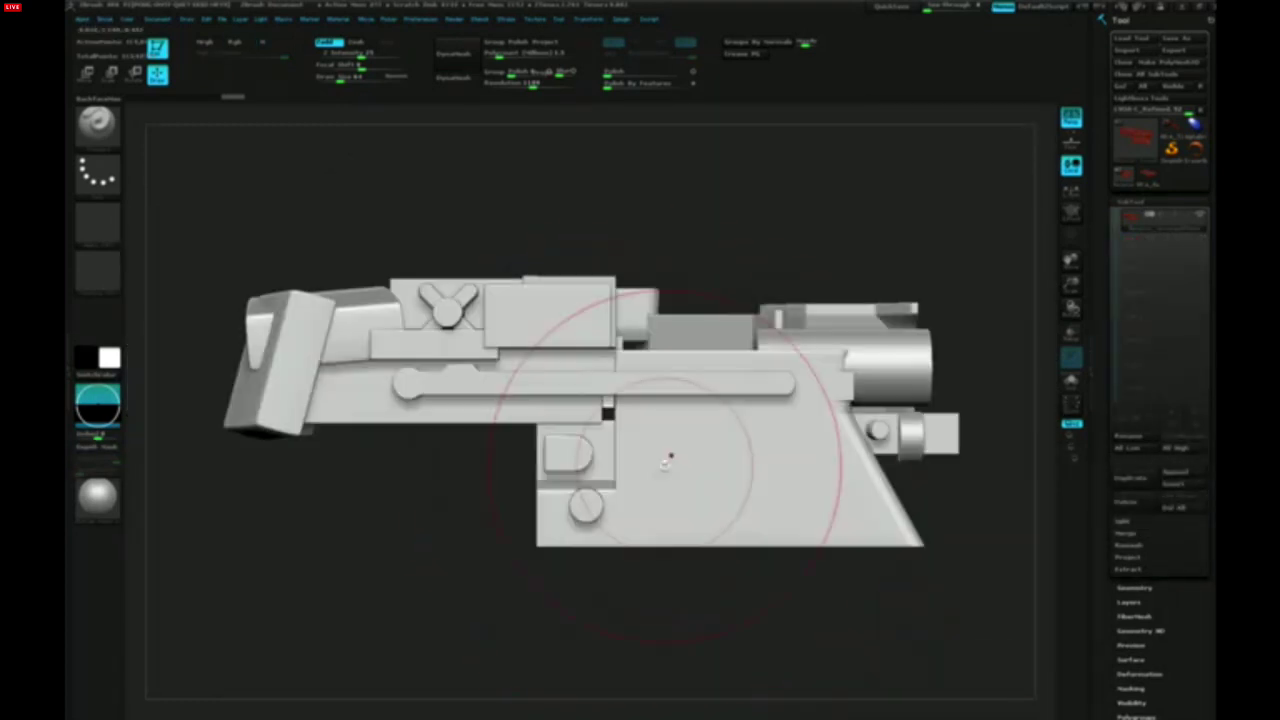
# Examine the receiver's DynaMesh pieces from all around, isolating the large angled lower block before showing all pieces again
pyautogui.moveTo(768, 446)
pyautogui.mouseDown(button='right')
pyautogui.moveTo(742, 456)
pyautogui.moveTo(775, 455)
pyautogui.moveTo(686, 456)
pyautogui.moveTo(783, 428)
pyautogui.moveTo(765, 453)
pyautogui.mouseUp(button='right')
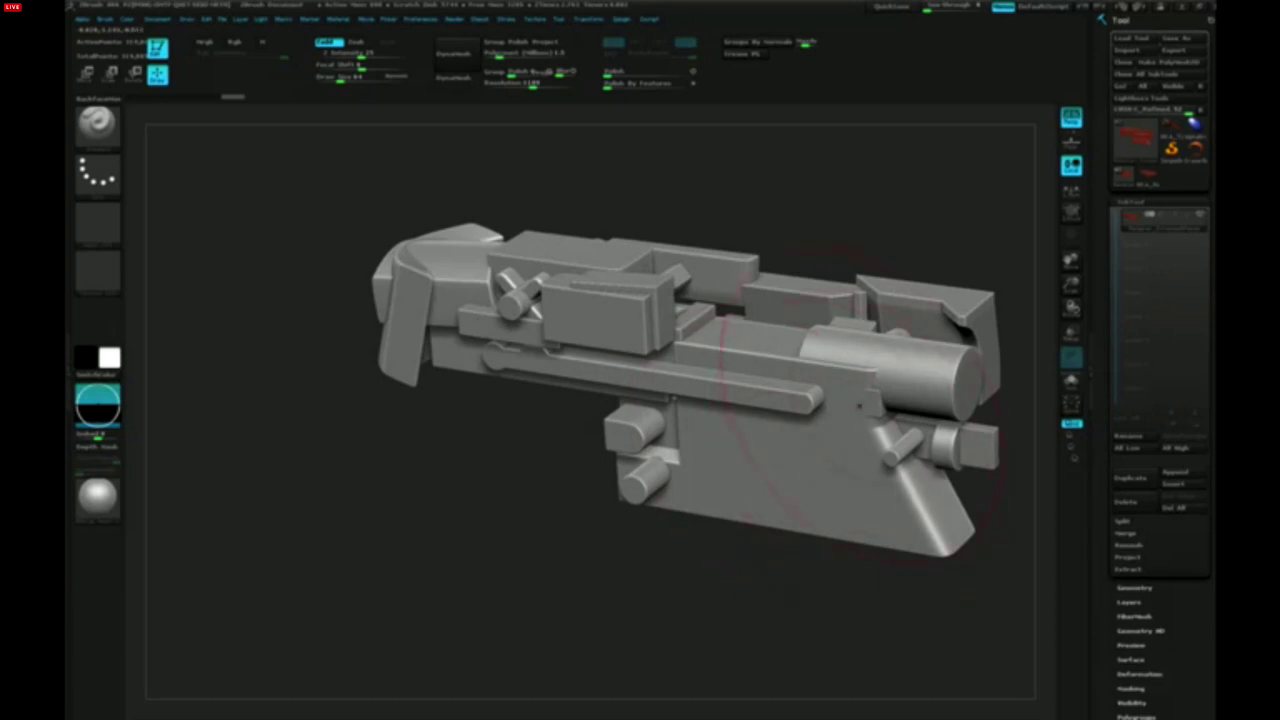
pyautogui.keyDown('ctrl'); pyautogui.keyDown('shift'); pyautogui.click(847, 413); pyautogui.keyUp('shift'); pyautogui.keyUp('ctrl')
pyautogui.moveTo(914, 460)
pyautogui.mouseDown(button='right')
pyautogui.moveTo(744, 448)
pyautogui.moveTo(806, 451)
pyautogui.moveTo(788, 456)
pyautogui.mouseUp(button='right')
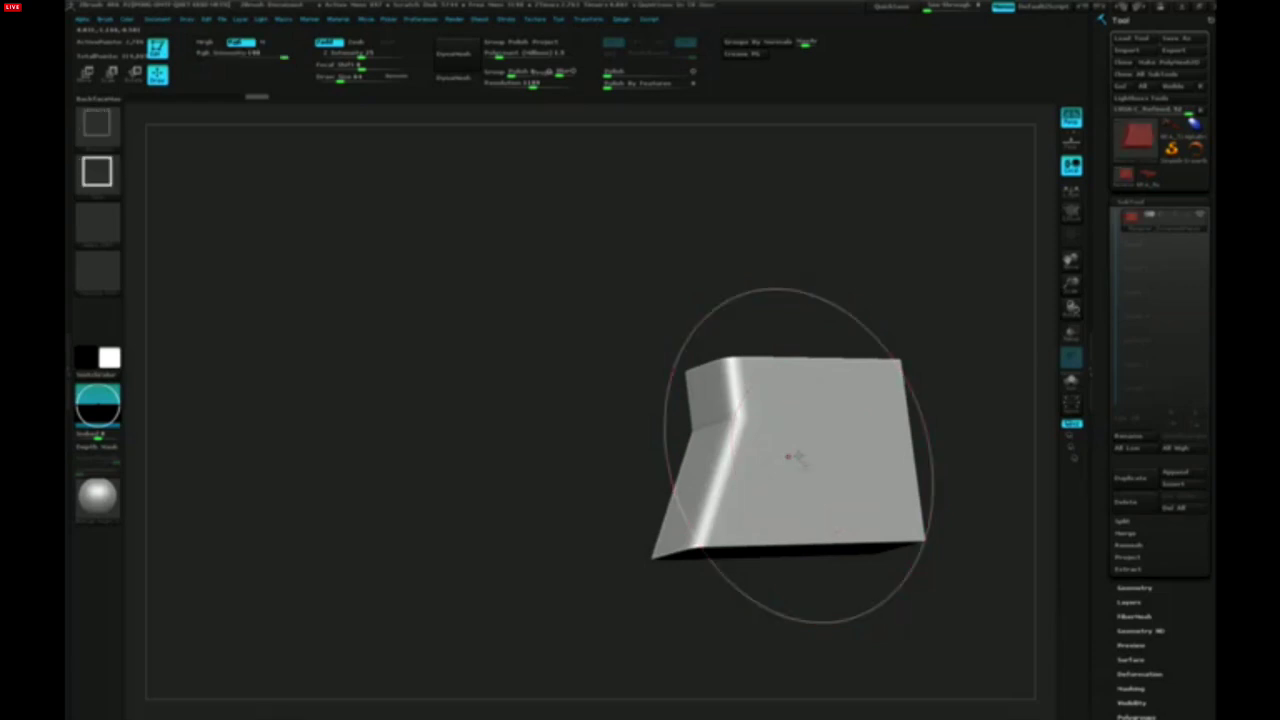
pyautogui.keyDown('ctrl'); pyautogui.keyDown('shift'); pyautogui.click(605, 504); pyautogui.keyUp('shift'); pyautogui.keyUp('ctrl')
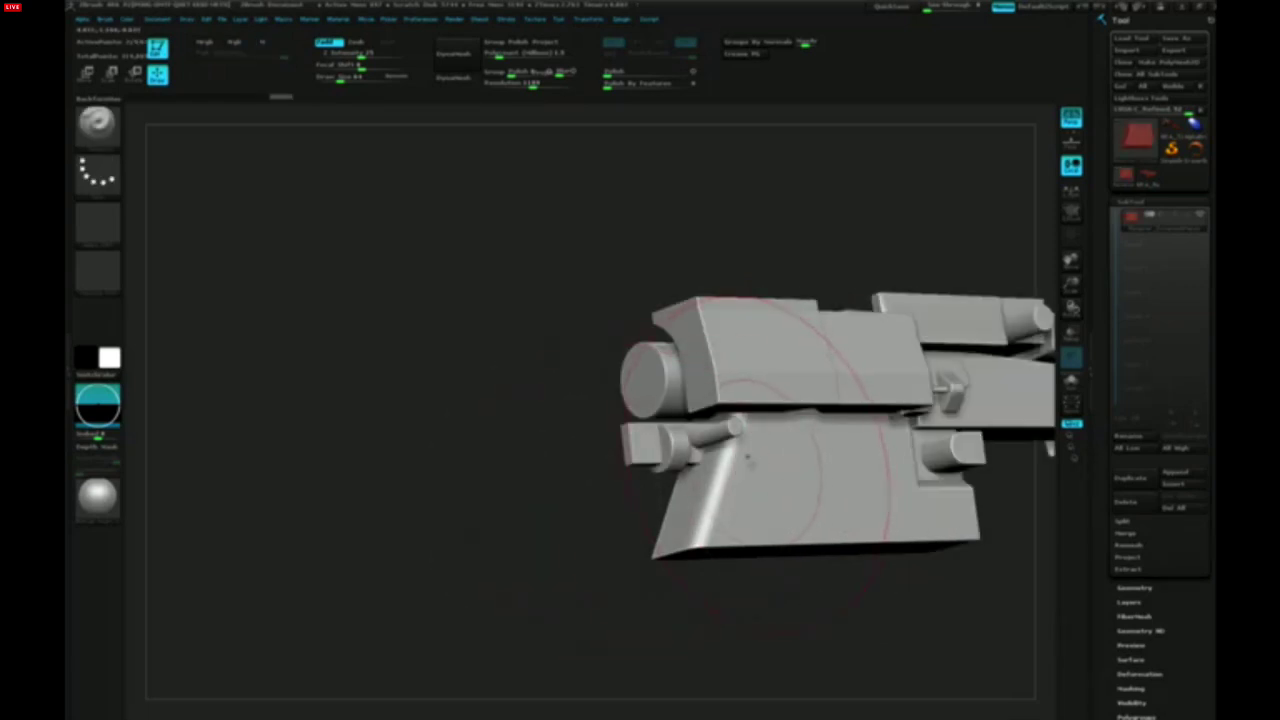
pyautogui.moveTo(612, 498); pyautogui.dragTo(650, 470)
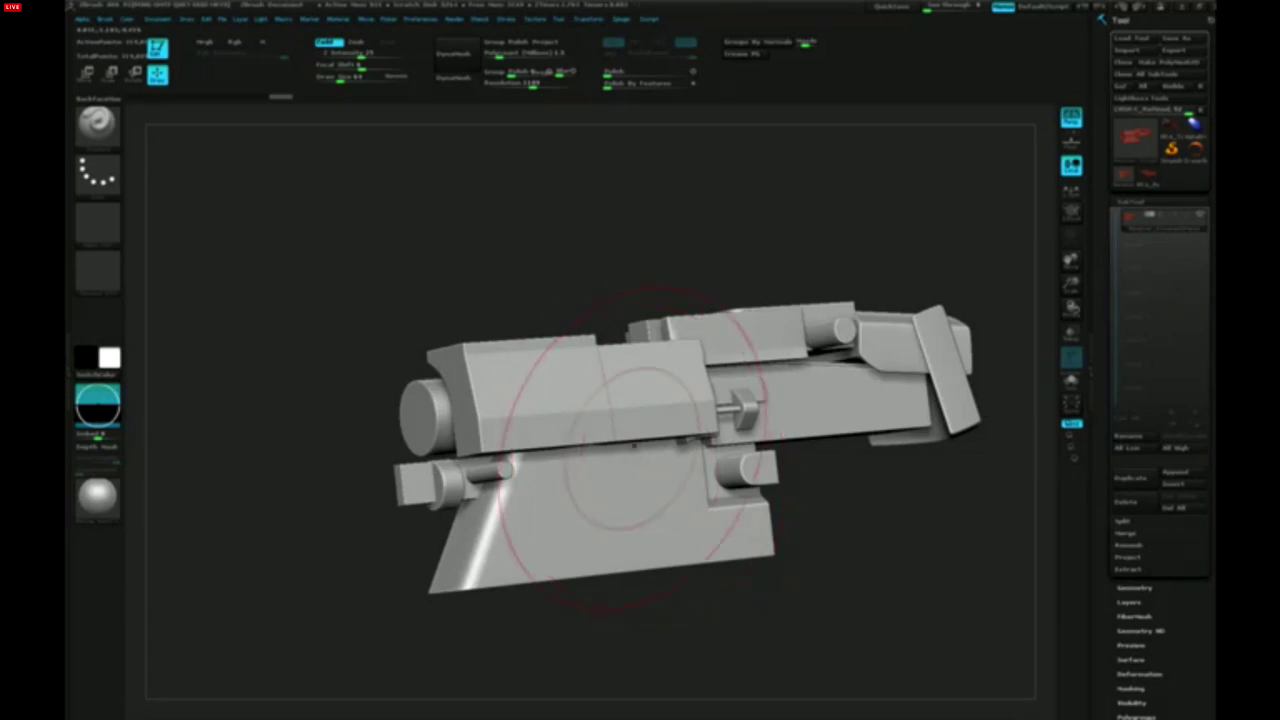
pyautogui.moveTo(656, 440); pyautogui.dragTo(682, 466, button='right')
pyautogui.moveTo(550, 450)
pyautogui.mouseDown(button='right')
pyautogui.moveTo(461, 429)
pyautogui.moveTo(606, 457)
pyautogui.moveTo(671, 500)
pyautogui.moveTo(696, 493)
pyautogui.moveTo(560, 430)
pyautogui.moveTo(871, 343)
pyautogui.mouseUp(button='right')
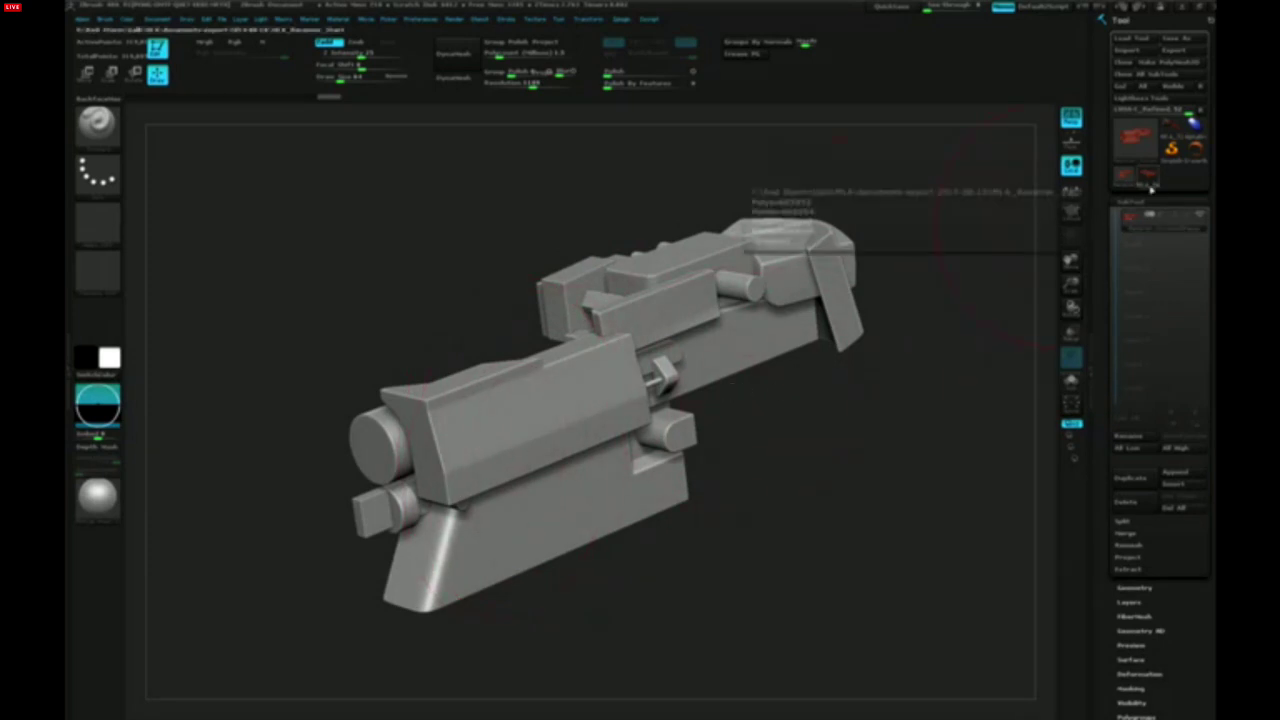
# Switch to the subdivided base receiver, view its far side for comparison and return to the DynaMesh pieces
pyautogui.click(1150, 184)
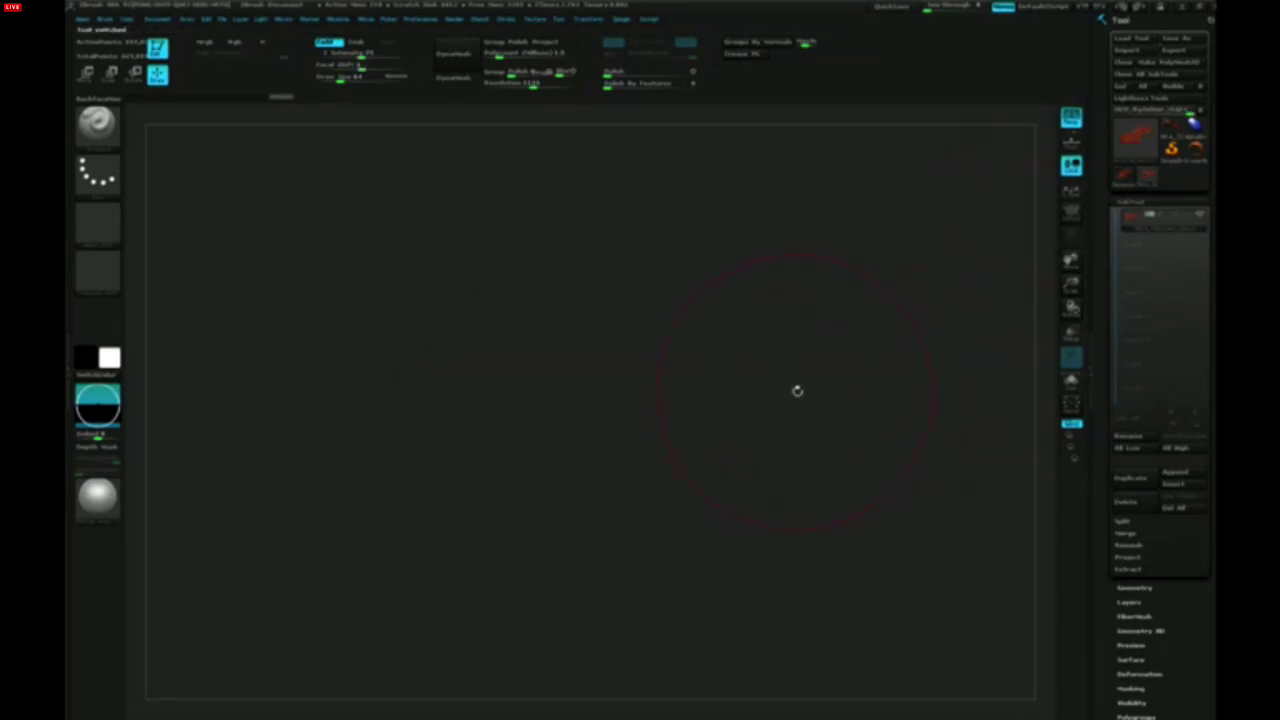
pyautogui.moveTo(637, 397); pyautogui.dragTo(767, 432, button='right')
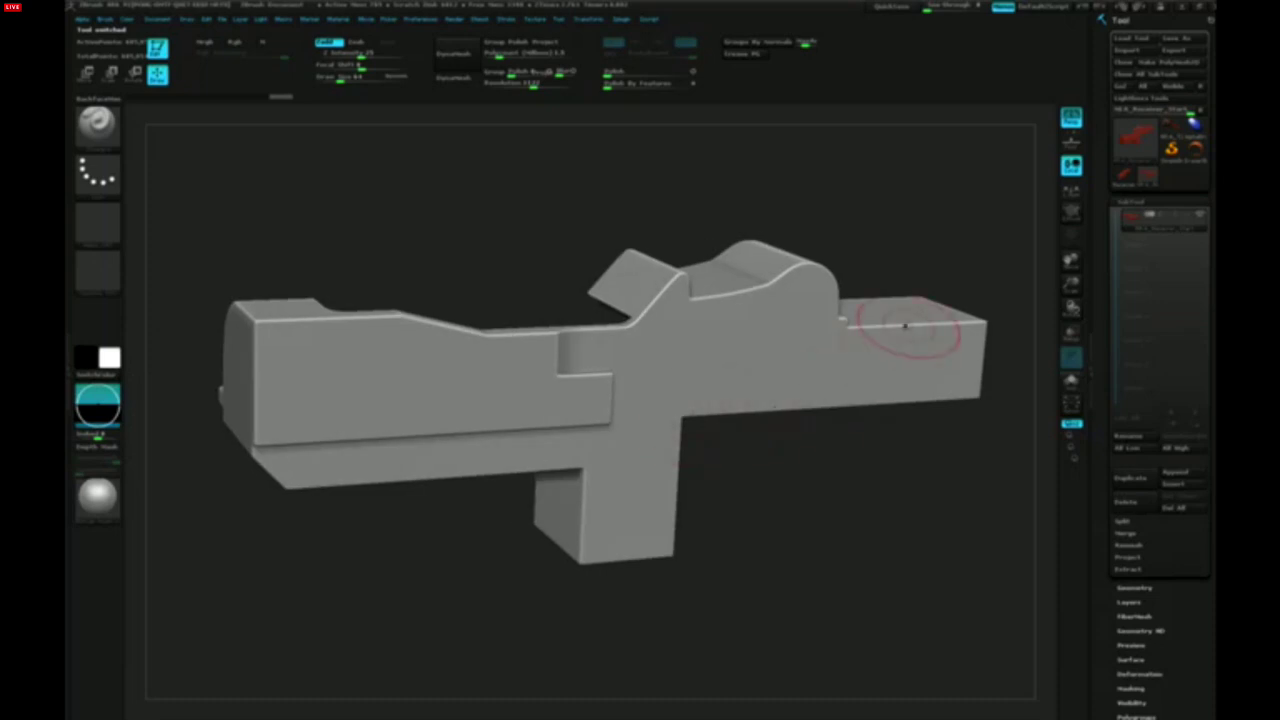
pyautogui.click(1125, 176)
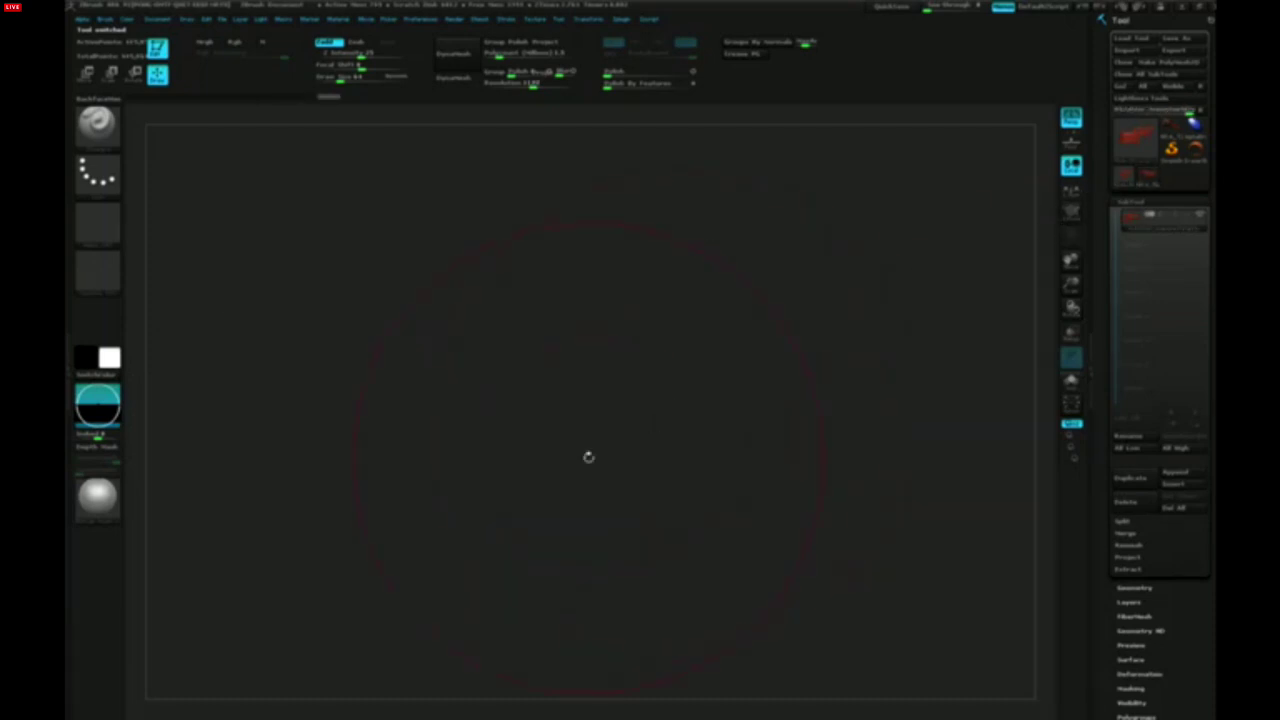
# Frame the receiver's DynaMesh pieces, isolate the large upper front block and show all pieces again
pyautogui.keyDown('shift'); pyautogui.moveTo(573, 481); pyautogui.dragTo(557, 437, button='right'); pyautogui.keyUp('shift')
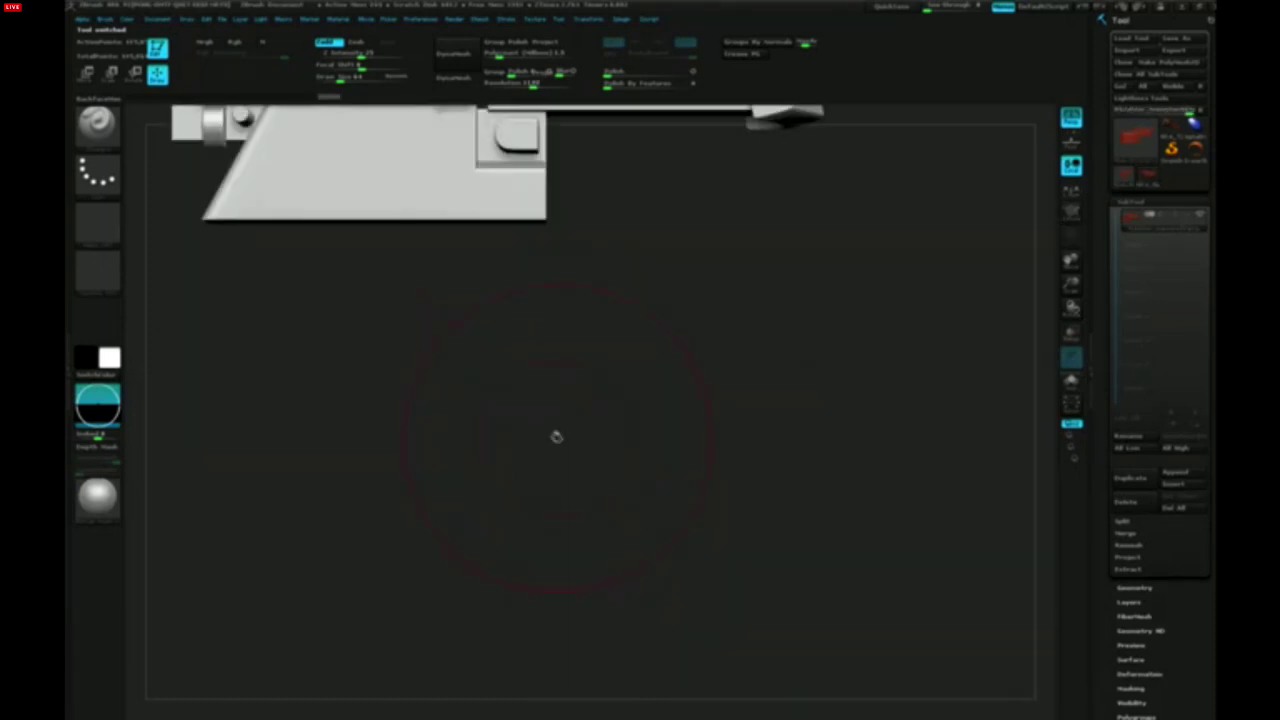
pyautogui.press('f')
pyautogui.keyDown('ctrl'); pyautogui.keyDown('shift'); pyautogui.click(336, 358); pyautogui.keyUp('shift'); pyautogui.keyUp('ctrl')
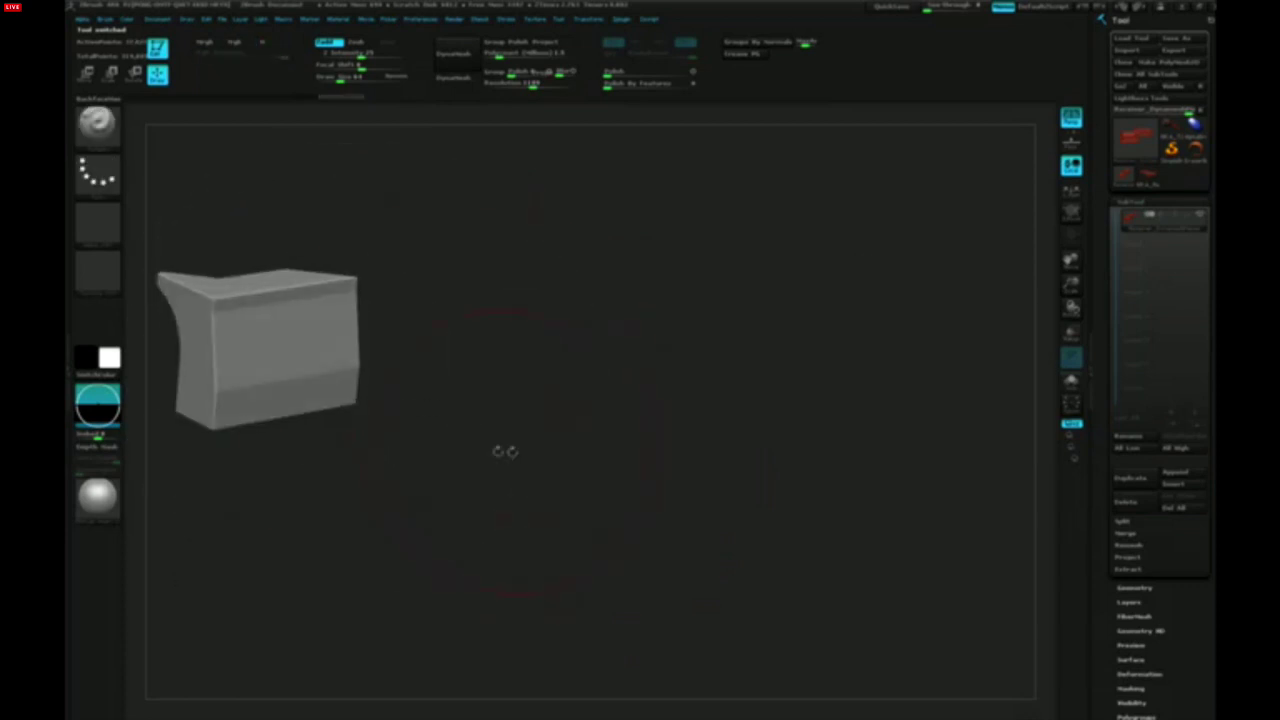
pyautogui.keyDown('ctrl'); pyautogui.keyDown('shift'); pyautogui.click(800, 514); pyautogui.keyUp('shift'); pyautogui.keyUp('ctrl')
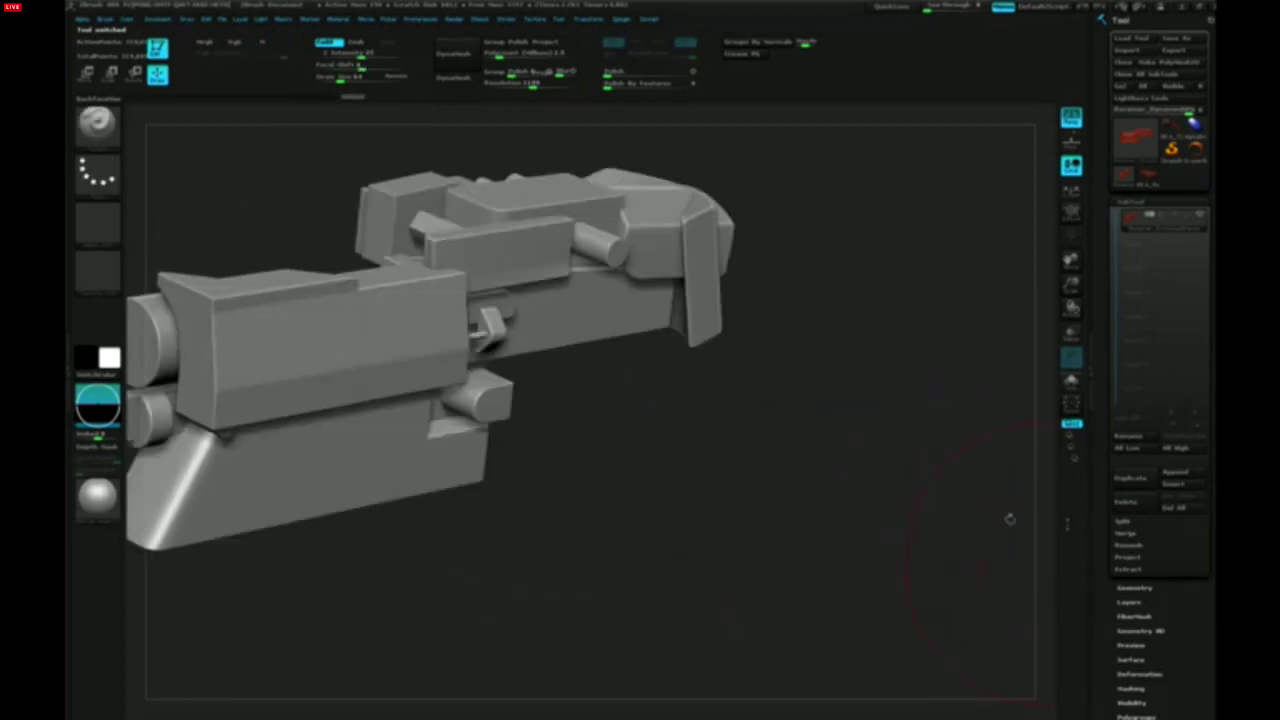
pyautogui.moveTo(755, 509)
pyautogui.keyDown('alt'); pyautogui.mouseDown(button='right')
pyautogui.moveTo(973, 521)
pyautogui.moveTo(868, 483)
pyautogui.mouseUp(button='right'); pyautogui.keyUp('alt')
# Display the polygroup wireframe on the DynaMesh pieces, inspect it from the front and hide it
pyautogui.hotkey('shift', 'f')
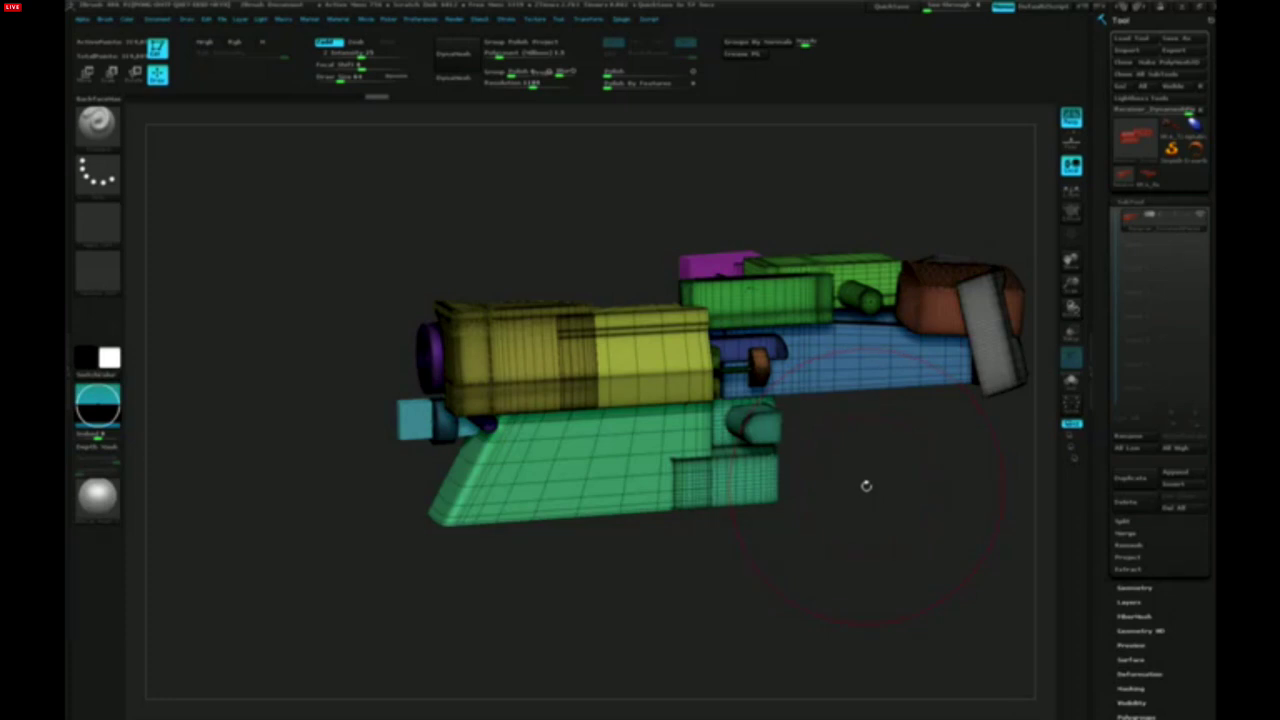
pyautogui.moveTo(772, 482); pyautogui.dragTo(771, 510)
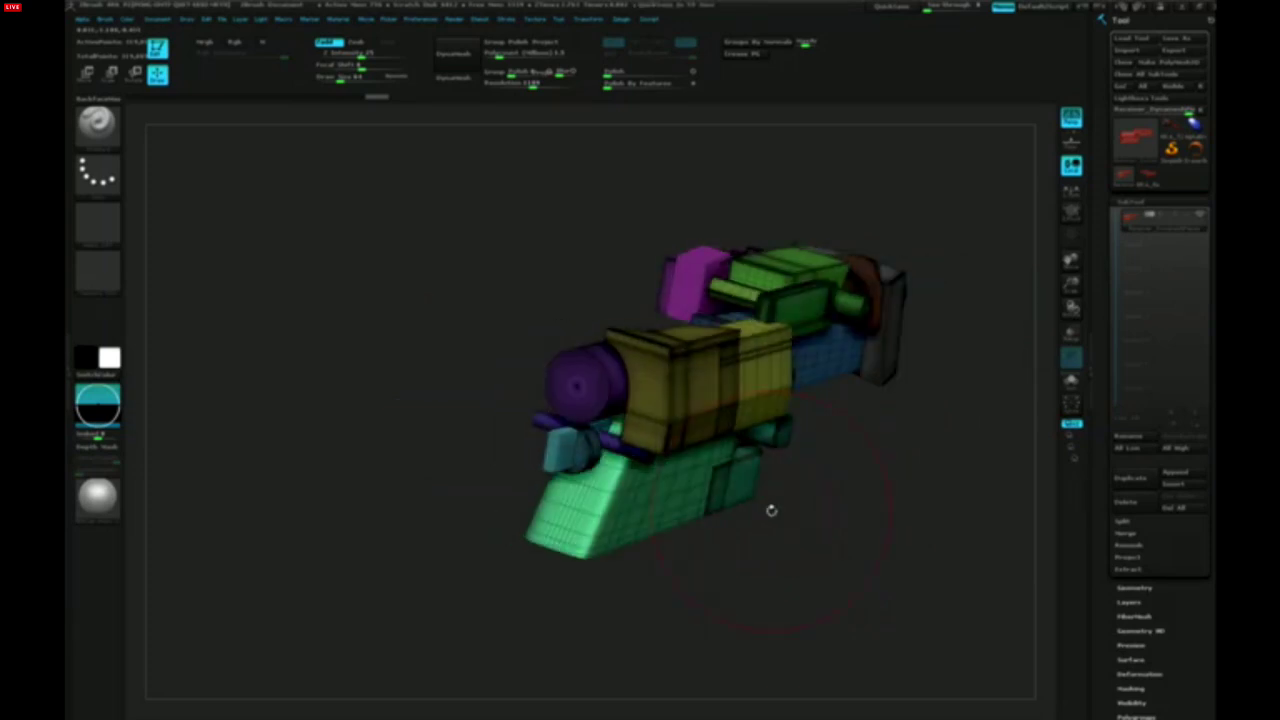
pyautogui.hotkey('shift', 'f')
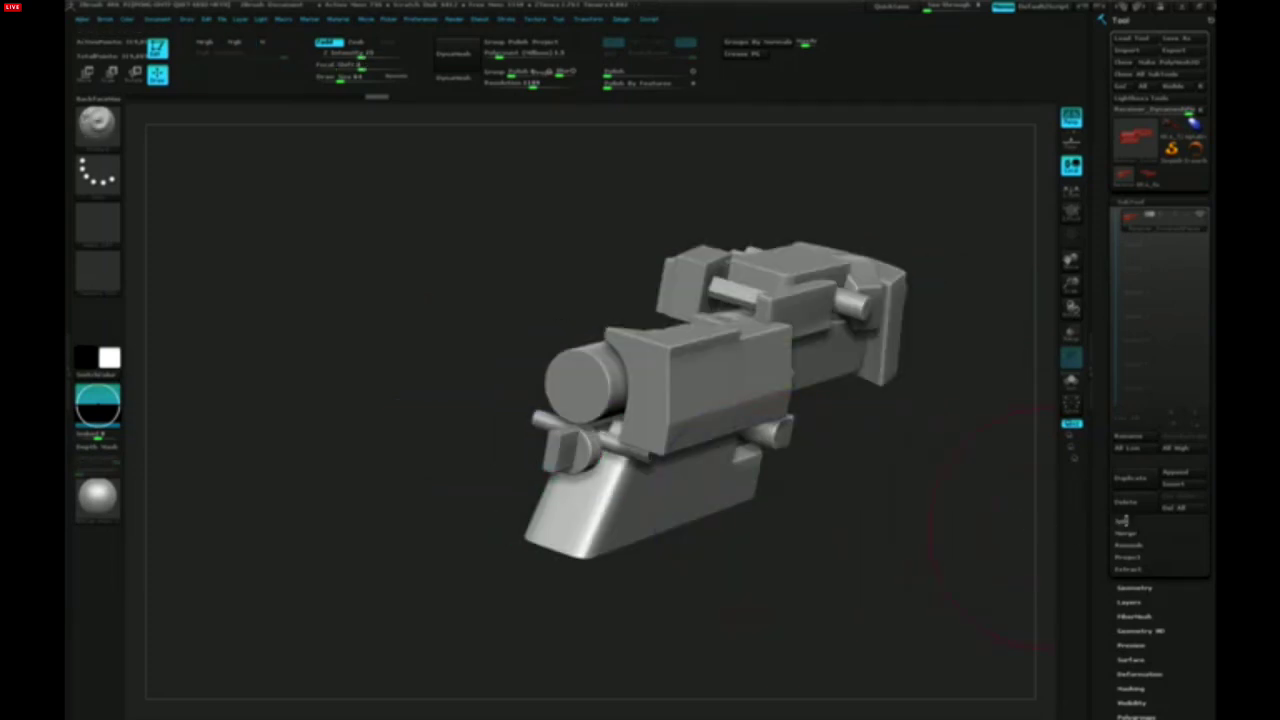
# Split the DynaMesh pieces mesh into separate subtools with Split To Parts
pyautogui.click(1148, 525)
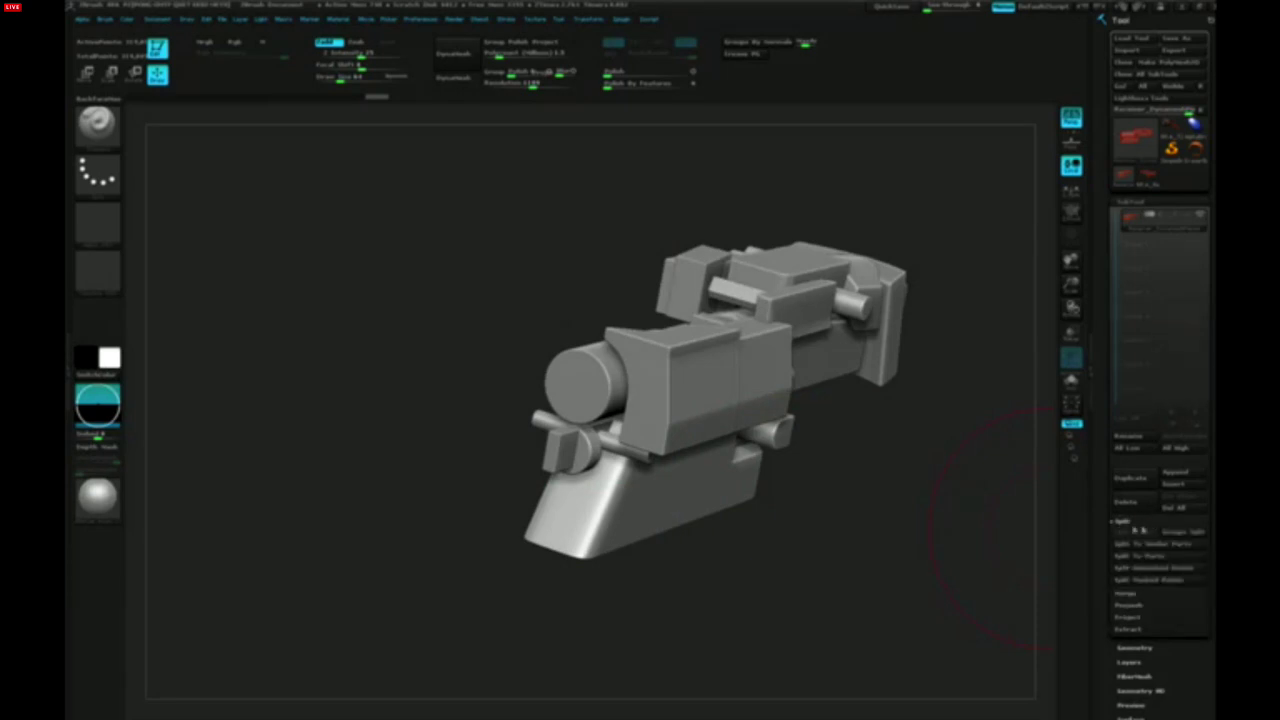
pyautogui.click(1146, 556)
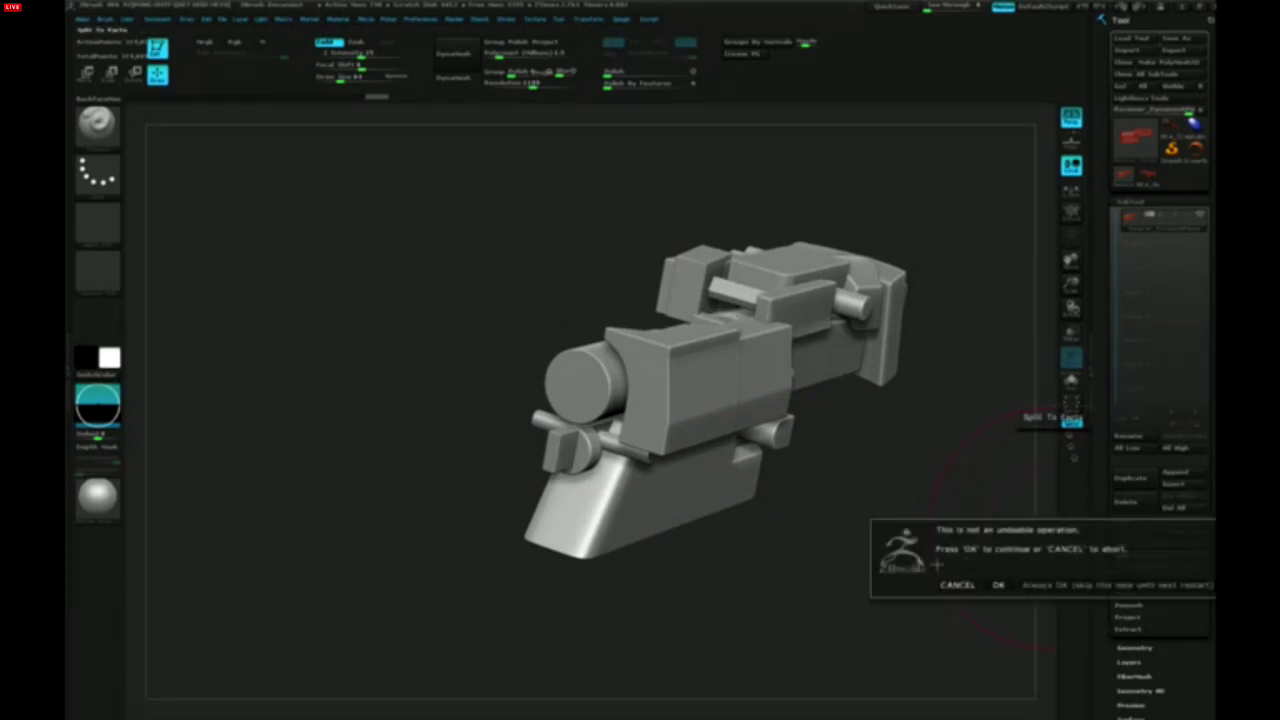
pyautogui.click(998, 585)
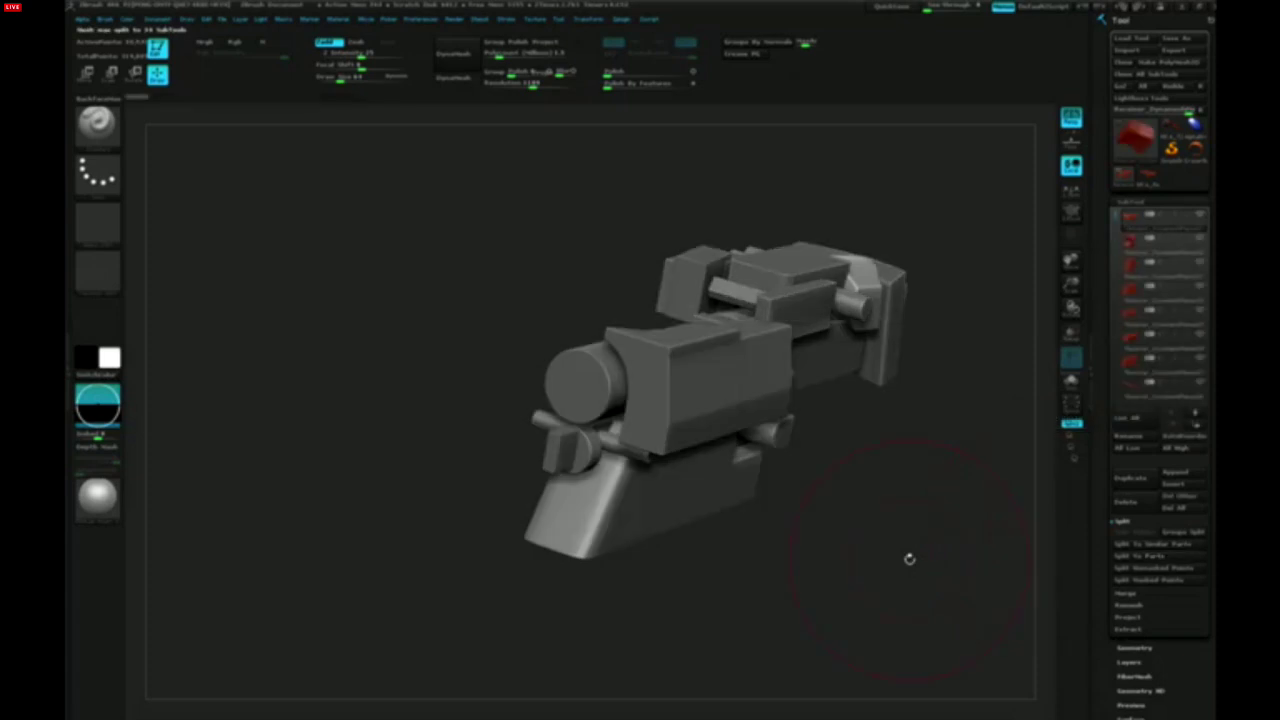
# Examine the split subtools one at a time in Solo mode, ending with the whole receiver displayed
pyautogui.moveTo(952, 485); pyautogui.dragTo(866, 510)
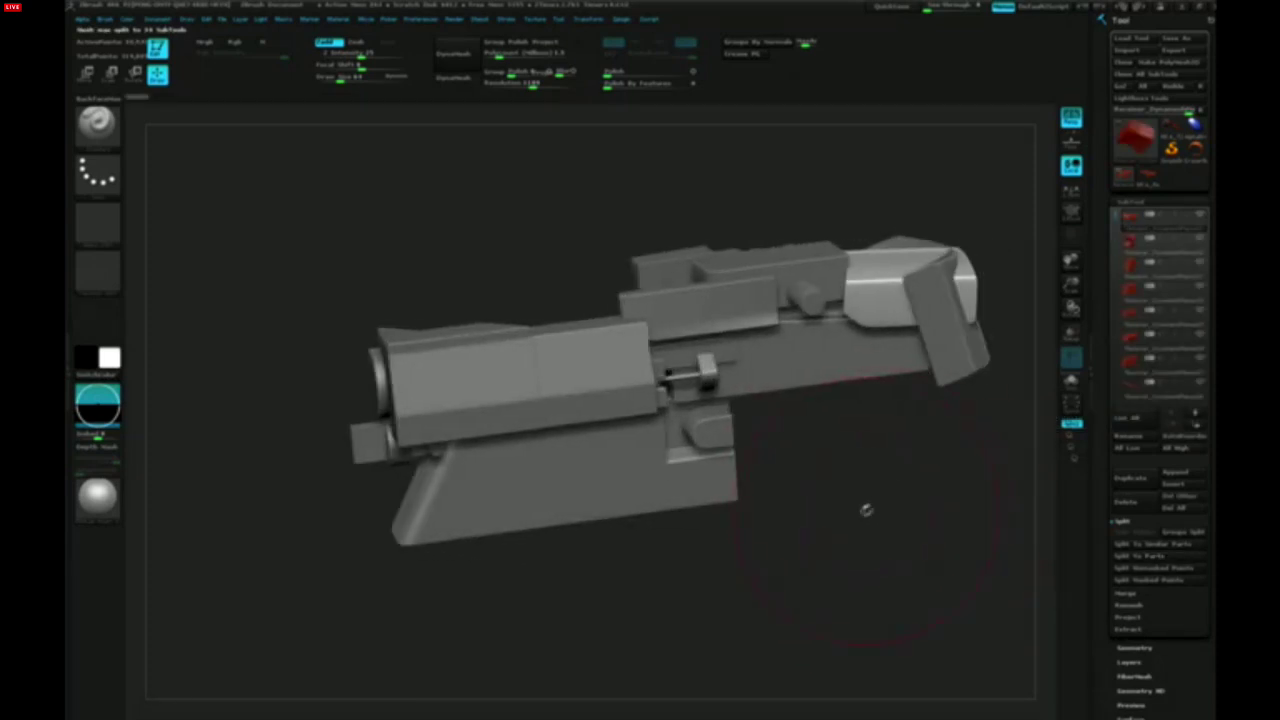
pyautogui.click(1071, 382)
pyautogui.press('Down')
pyautogui.press('Down')
pyautogui.press('Down')
pyautogui.press('Down')
pyautogui.press('Down')
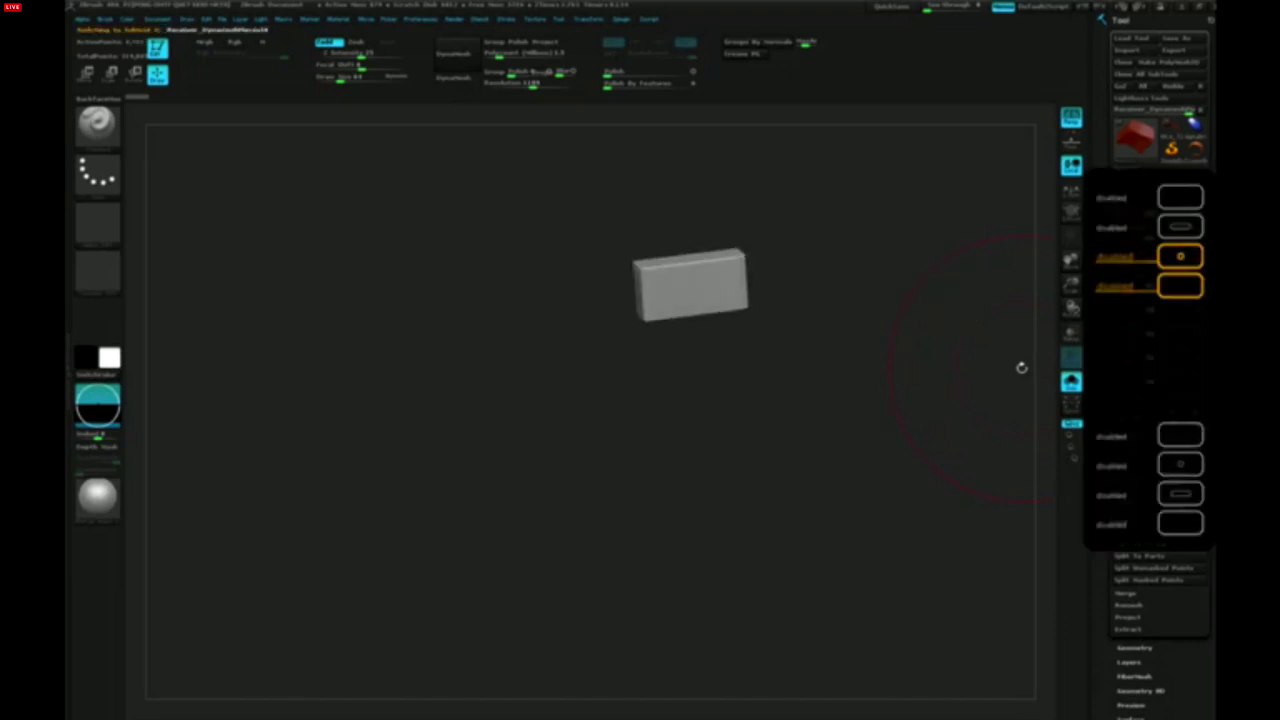
pyautogui.press('Down')
pyautogui.press('Down')
pyautogui.press('Down')
pyautogui.press('Down')
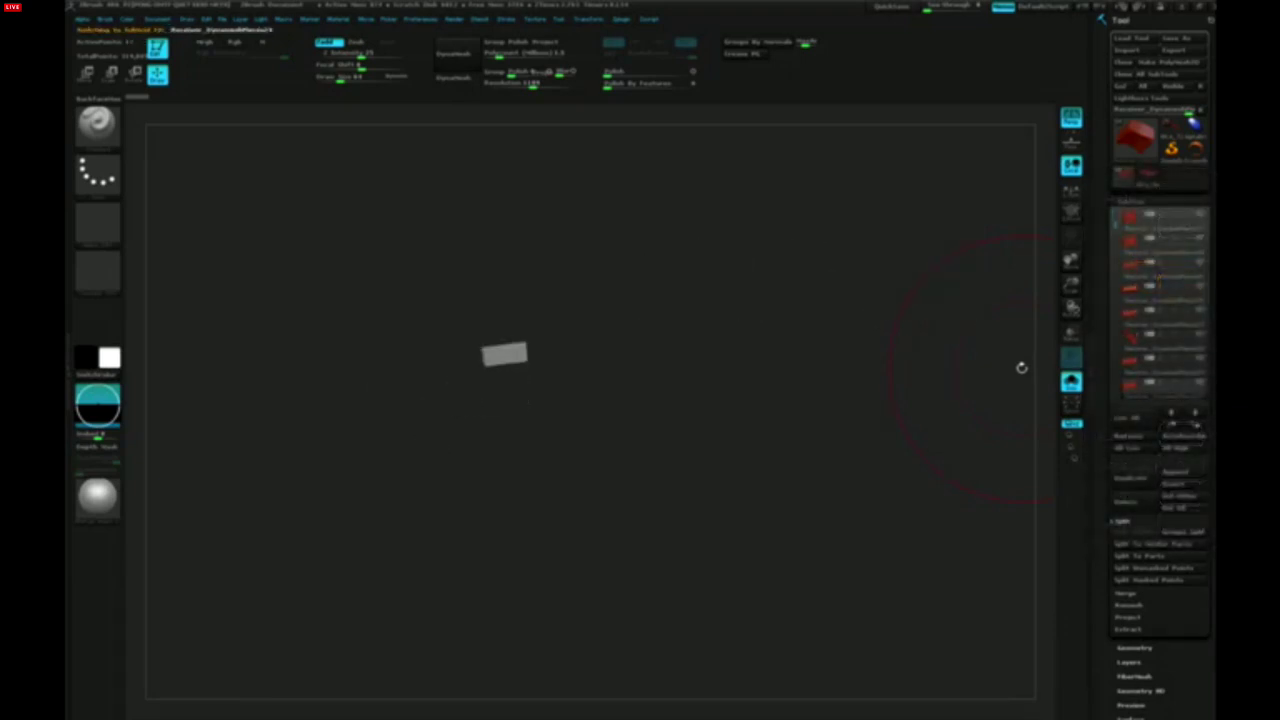
pyautogui.press('Down')
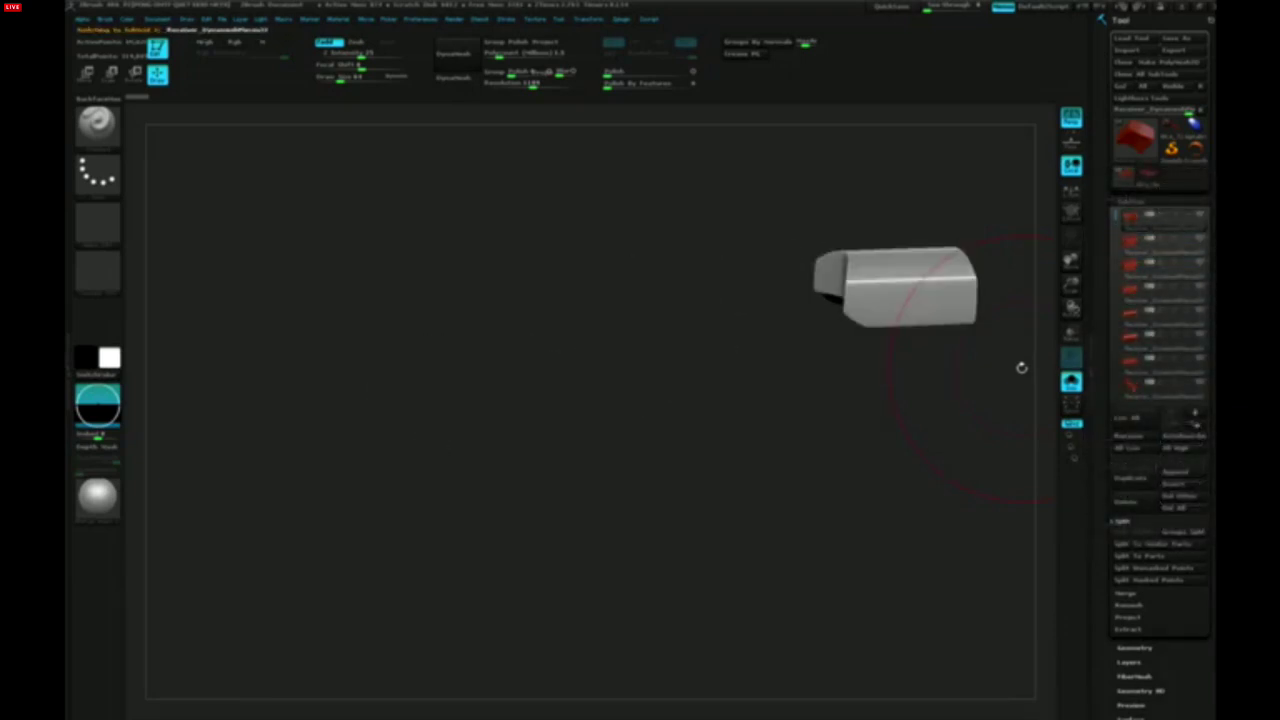
pyautogui.click(1071, 382)
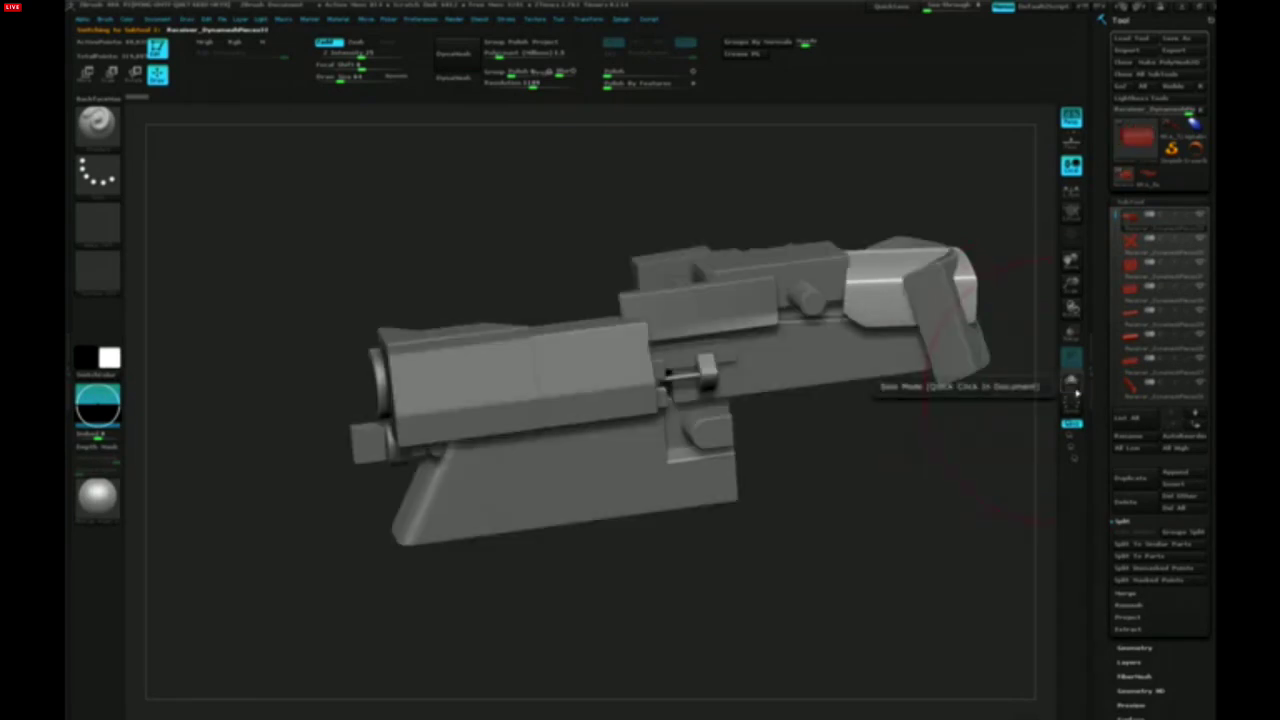
# Cycle back and forth through the split subtools while the whole receiver stays displayed
pyautogui.moveTo(925, 453); pyautogui.dragTo(940, 456)
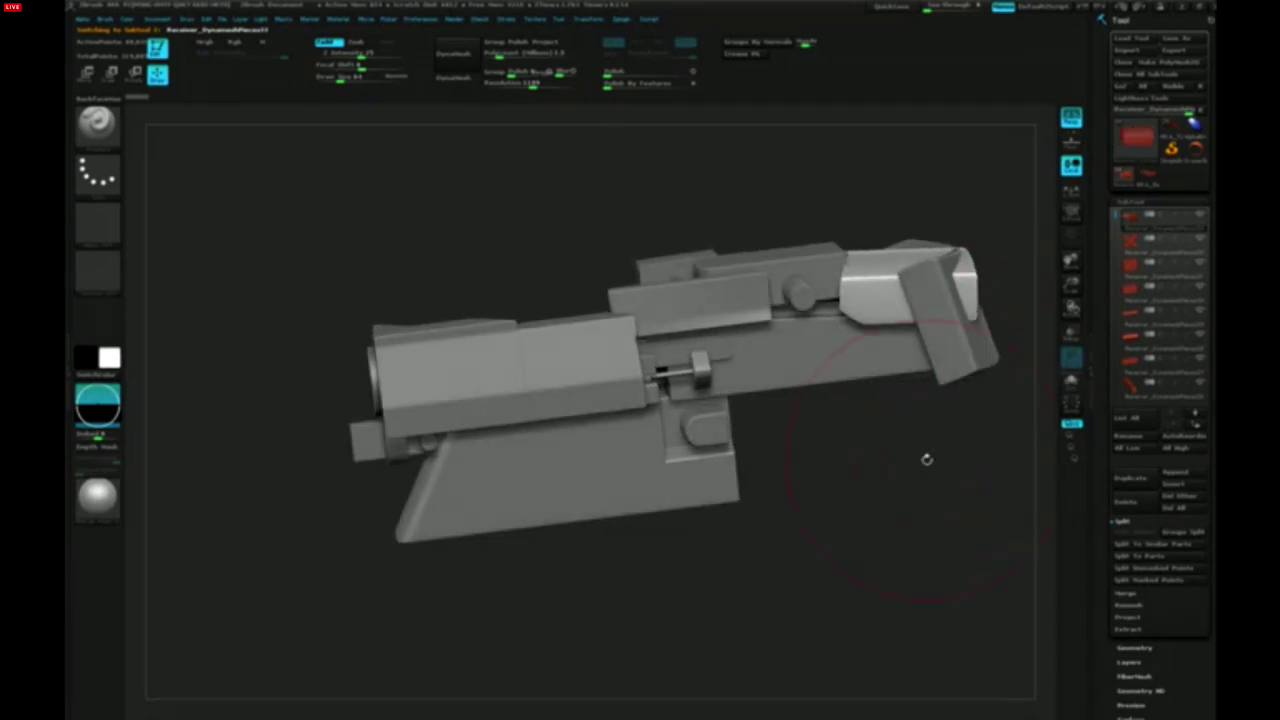
pyautogui.press('Down')
pyautogui.press('Down')
pyautogui.press('Down')
pyautogui.press('Down')
pyautogui.press('Down')
pyautogui.press('Up')
pyautogui.press('Up')
pyautogui.press('Up')
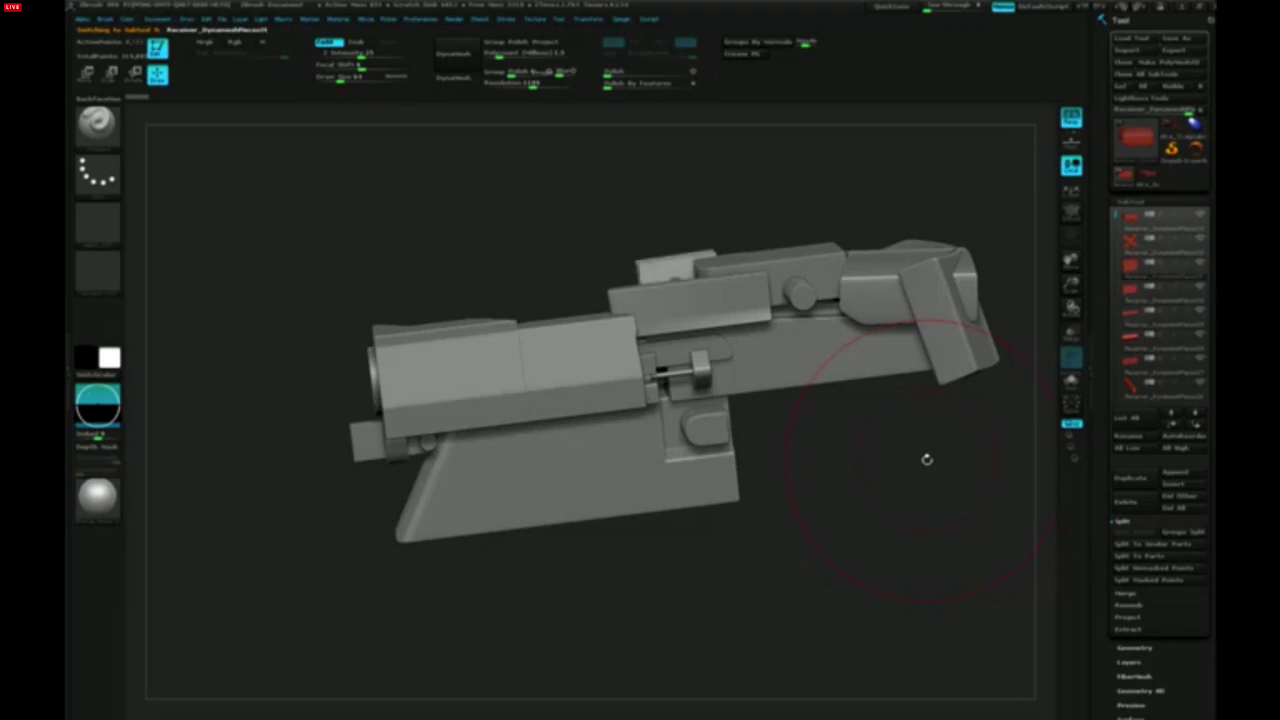
pyautogui.press('Up')
pyautogui.press('Up')
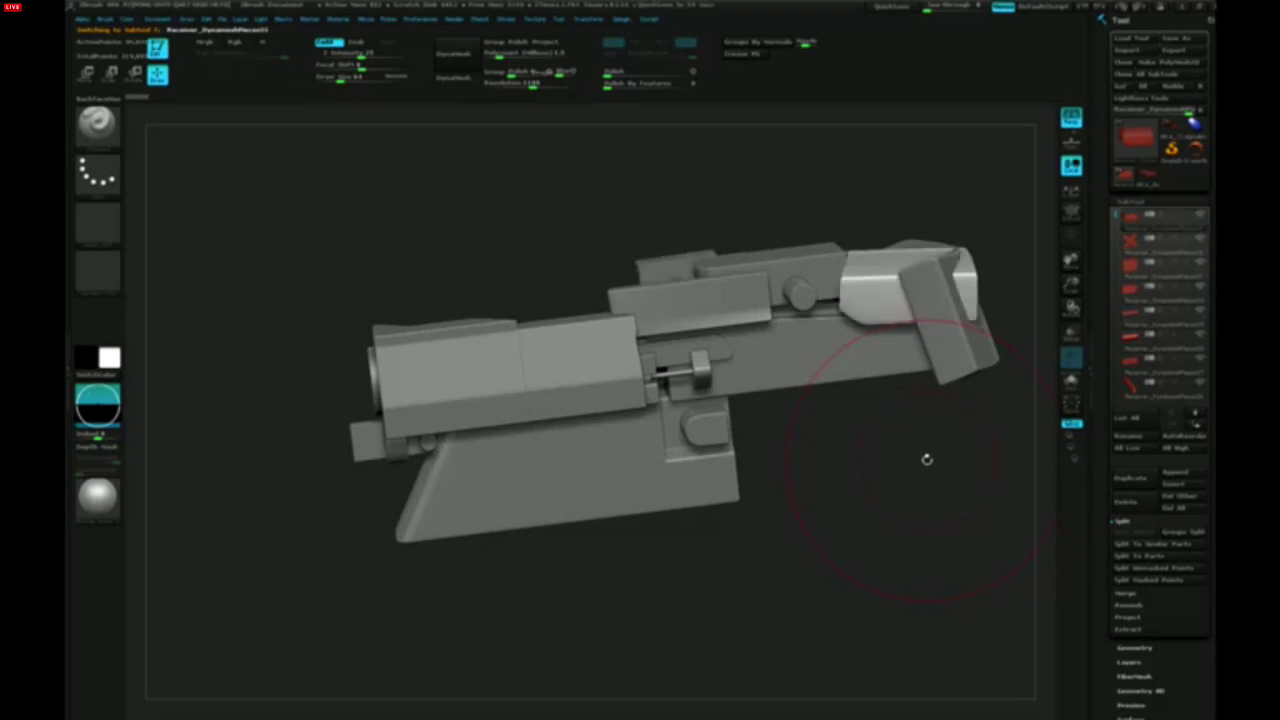
pyautogui.press('Down')
pyautogui.press('Down')
pyautogui.press('Down')
pyautogui.press('Down')
pyautogui.press('Down')
pyautogui.press('Down')
pyautogui.press('Down')
pyautogui.press('Up')
pyautogui.press('Up')
pyautogui.press('Up')
pyautogui.press('Up')
pyautogui.press('Up')
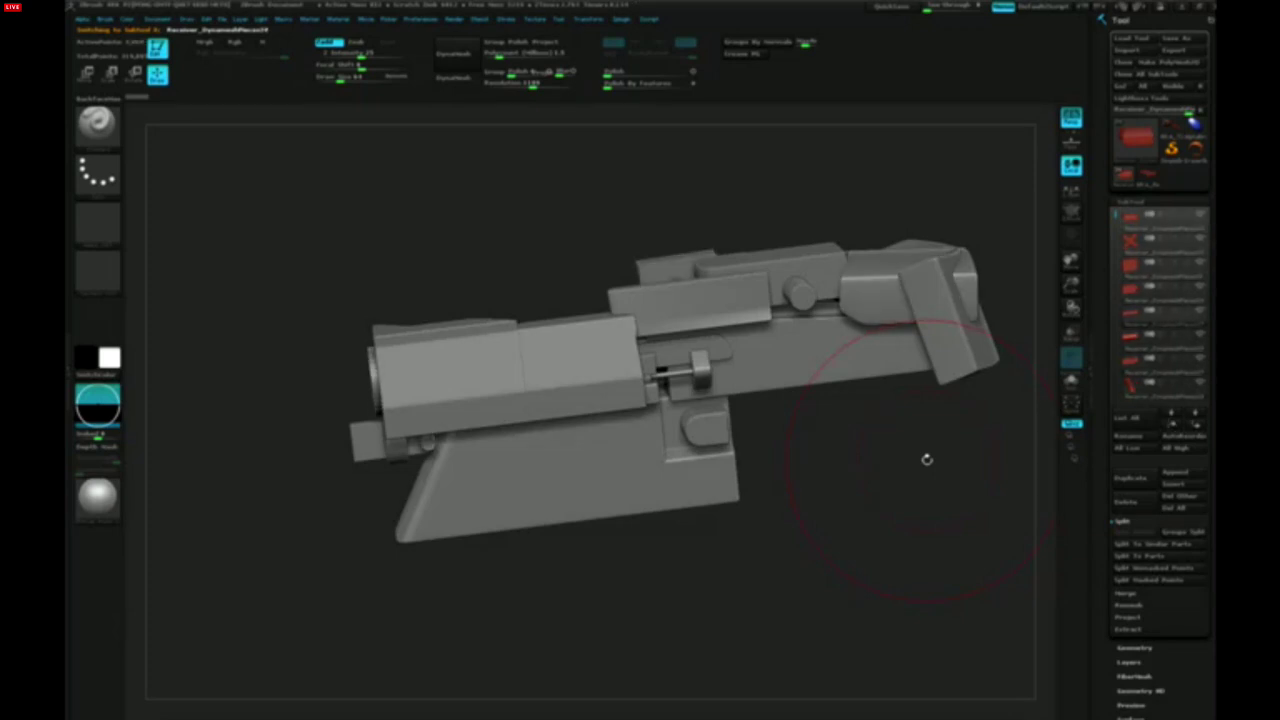
pyautogui.press('ctrl')
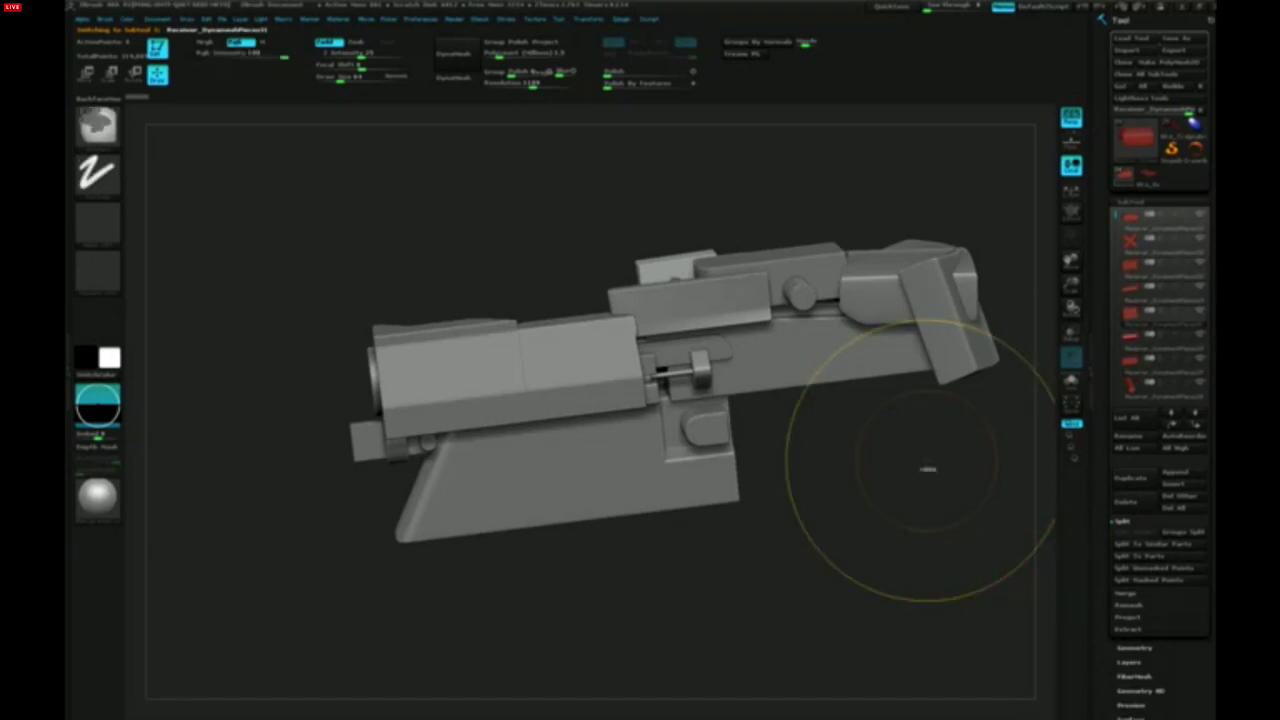
# Select the large upper front block and check its wireframe and its isolated shape
pyautogui.moveTo(612, 518); pyautogui.dragTo(602, 452)
pyautogui.keyDown('alt'); pyautogui.click(543, 404); pyautogui.keyUp('alt')
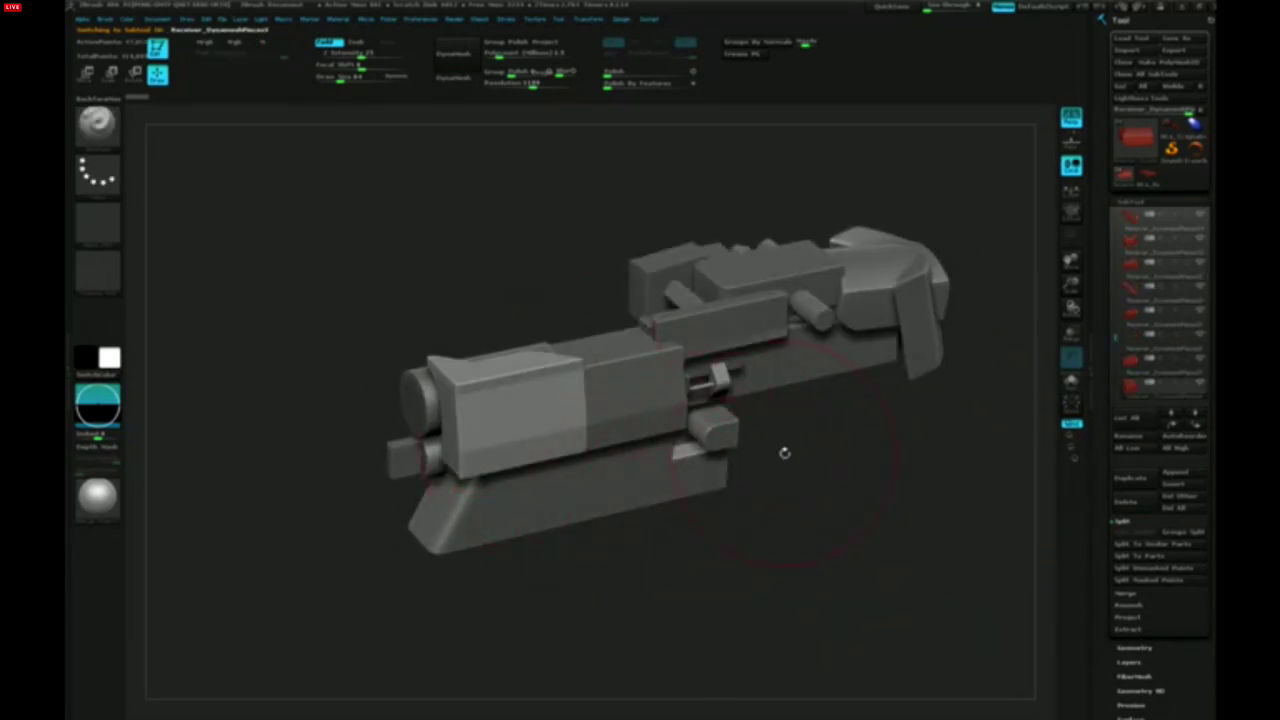
pyautogui.moveTo(785, 453); pyautogui.dragTo(777, 457)
pyautogui.hotkey('shift', 'f')
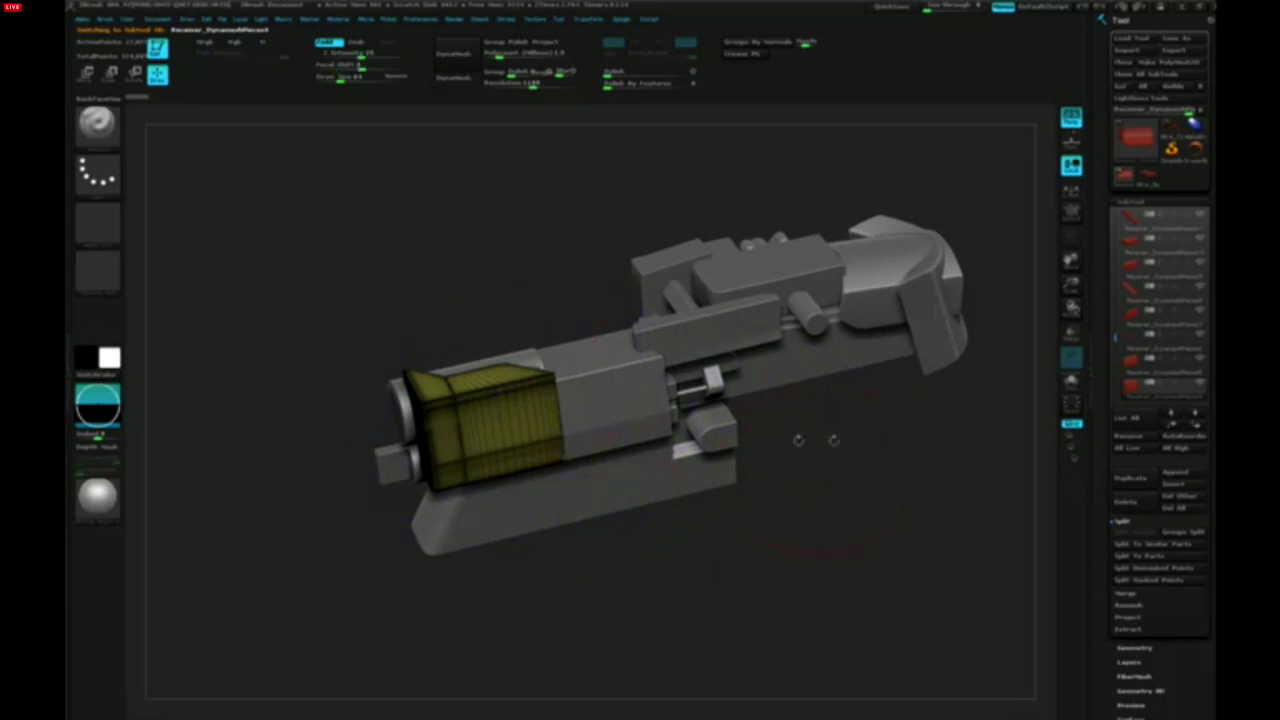
pyautogui.hotkey('shift', 'f')
pyautogui.click(1071, 383)
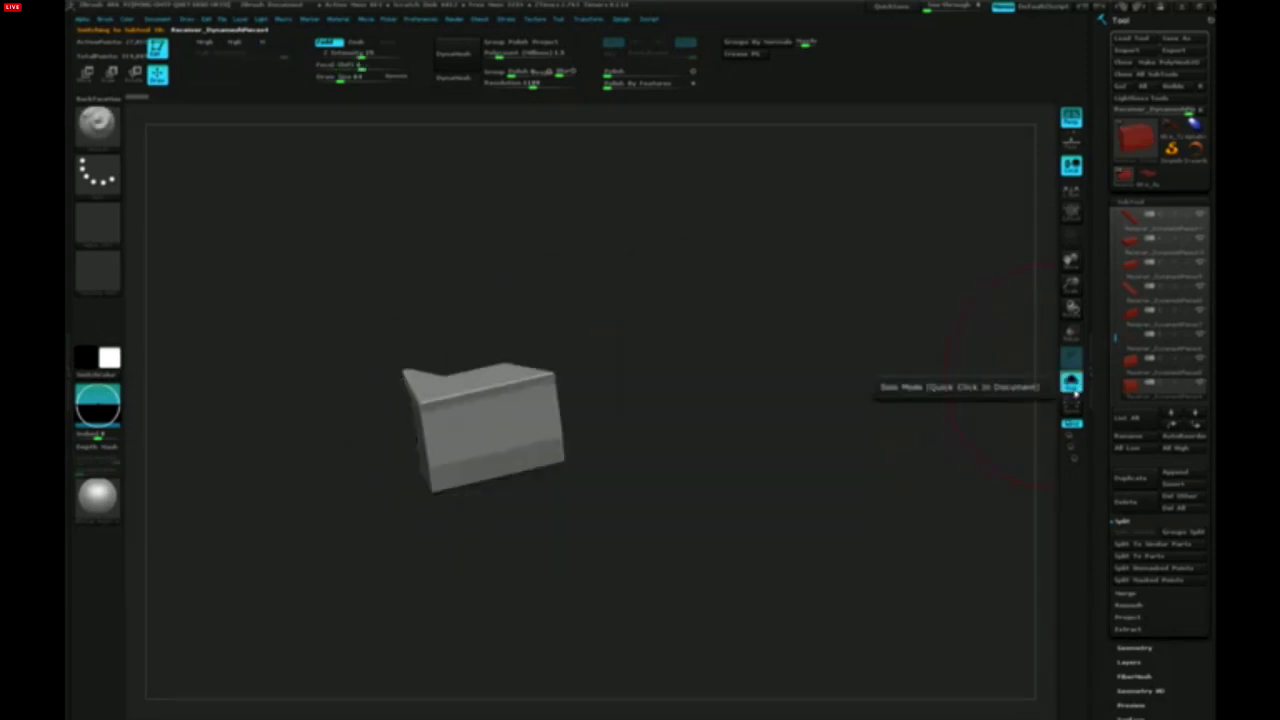
pyautogui.click(1075, 391)
# Switch to the base receiver tool and append the upper front block to it as a subtool
pyautogui.click(1148, 177)
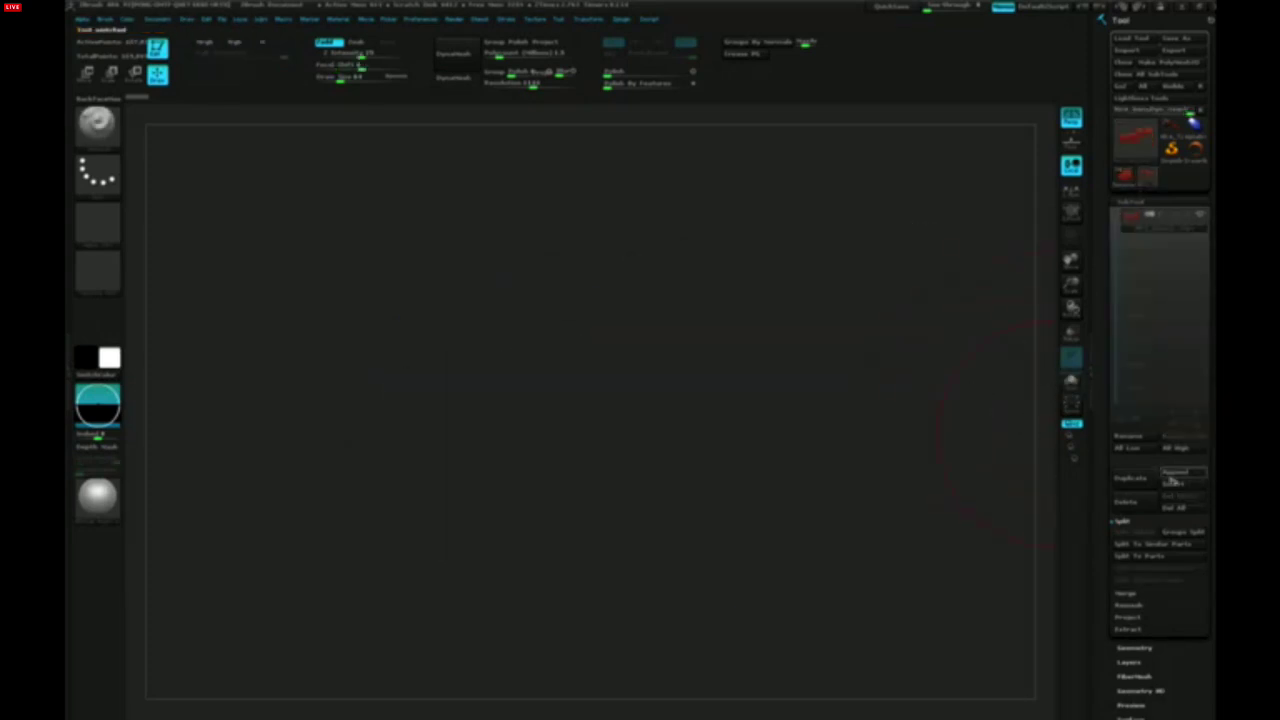
pyautogui.click(1175, 473)
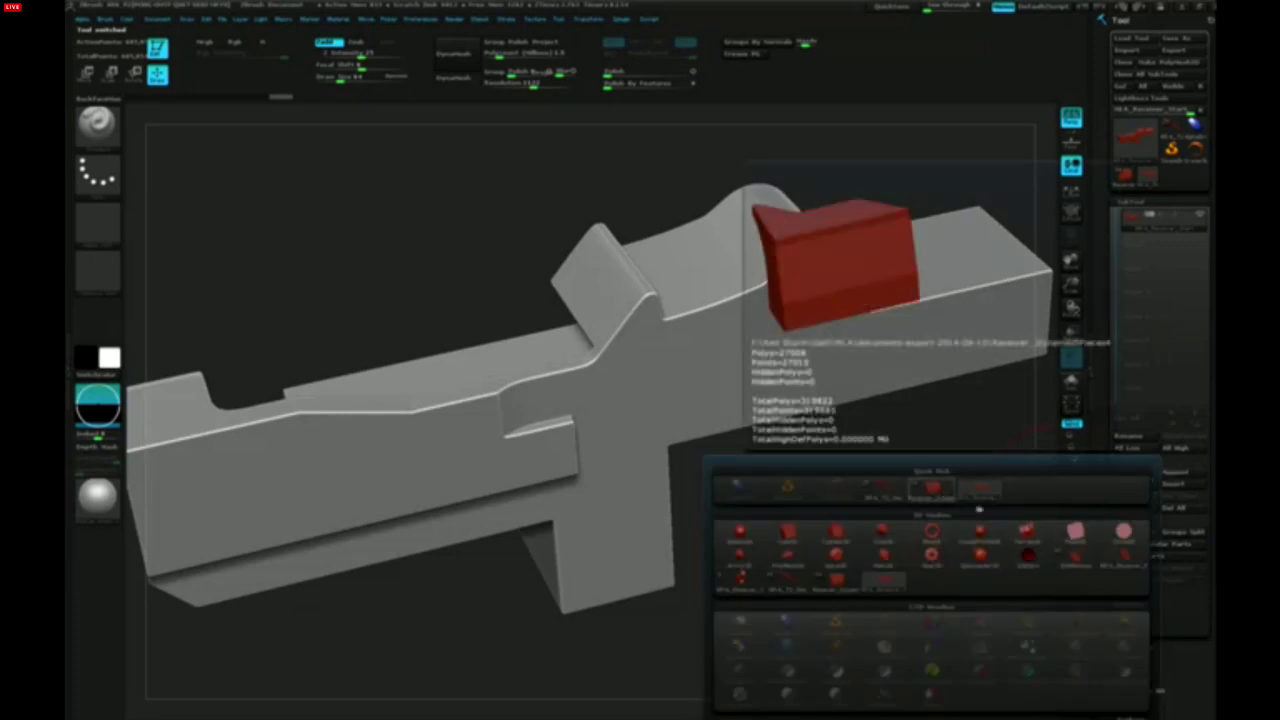
pyautogui.click(925, 492)
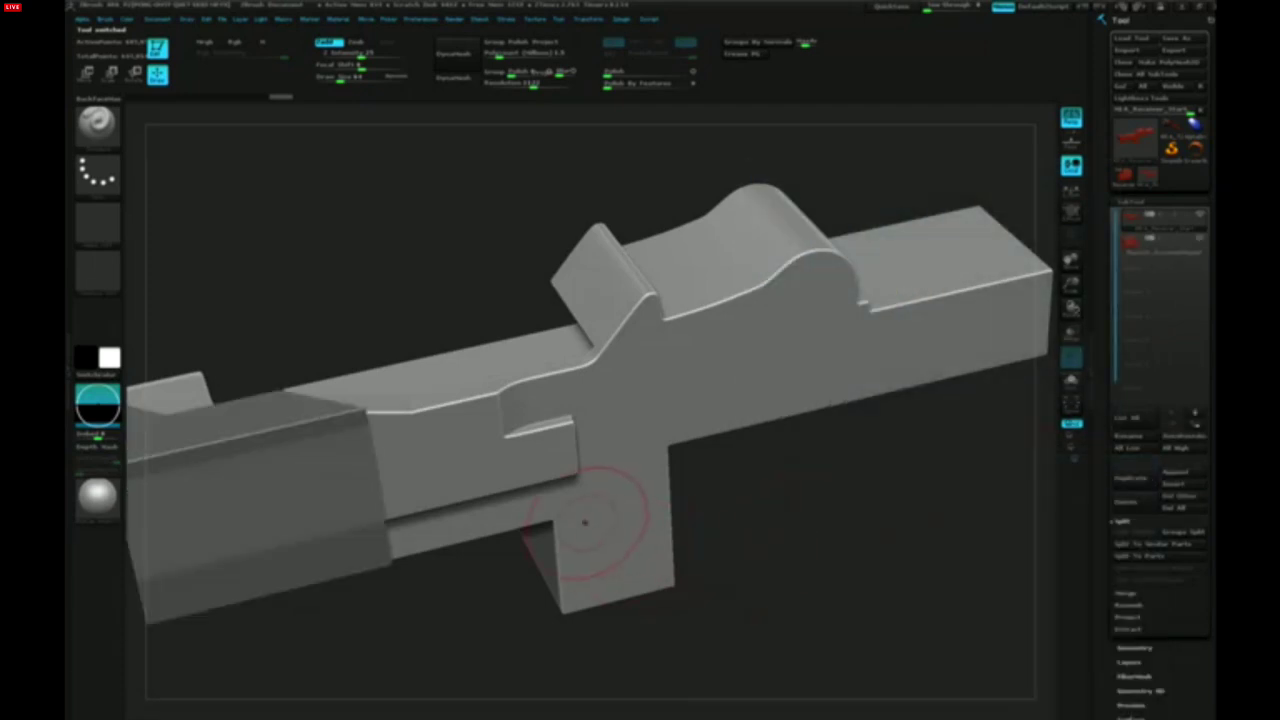
# Select the appended front block and inspect its fit and wireframe against the base receiver
pyautogui.keyDown('alt'); pyautogui.moveTo(585, 522); pyautogui.dragTo(650, 482, button='right'); pyautogui.keyUp('alt')
pyautogui.moveTo(651, 531); pyautogui.dragTo(649, 463, button='right')
pyautogui.keyDown('alt'); pyautogui.click(523, 398); pyautogui.keyUp('alt')
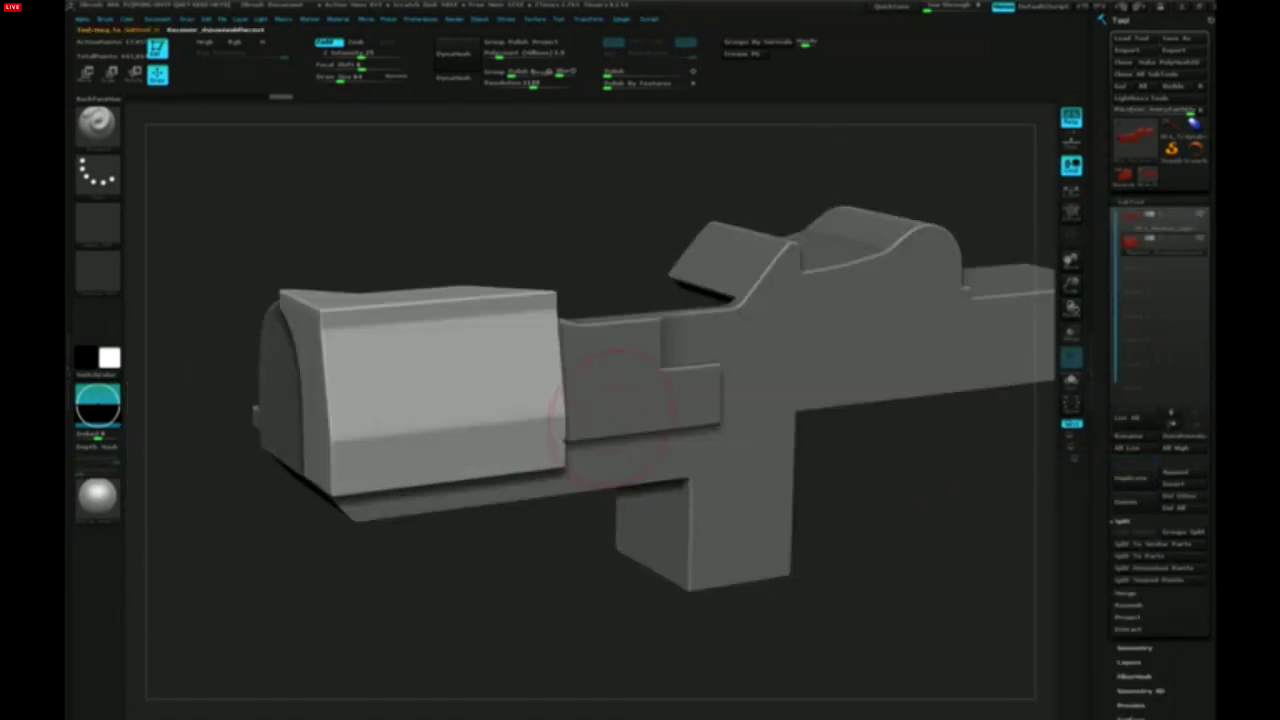
pyautogui.moveTo(613, 418)
pyautogui.mouseDown(button='right')
pyautogui.moveTo(637, 443)
pyautogui.moveTo(683, 422)
pyautogui.moveTo(643, 364)
pyautogui.mouseUp(button='right')
pyautogui.hotkey('shift', 'f')
pyautogui.hotkey('shift', 'f')
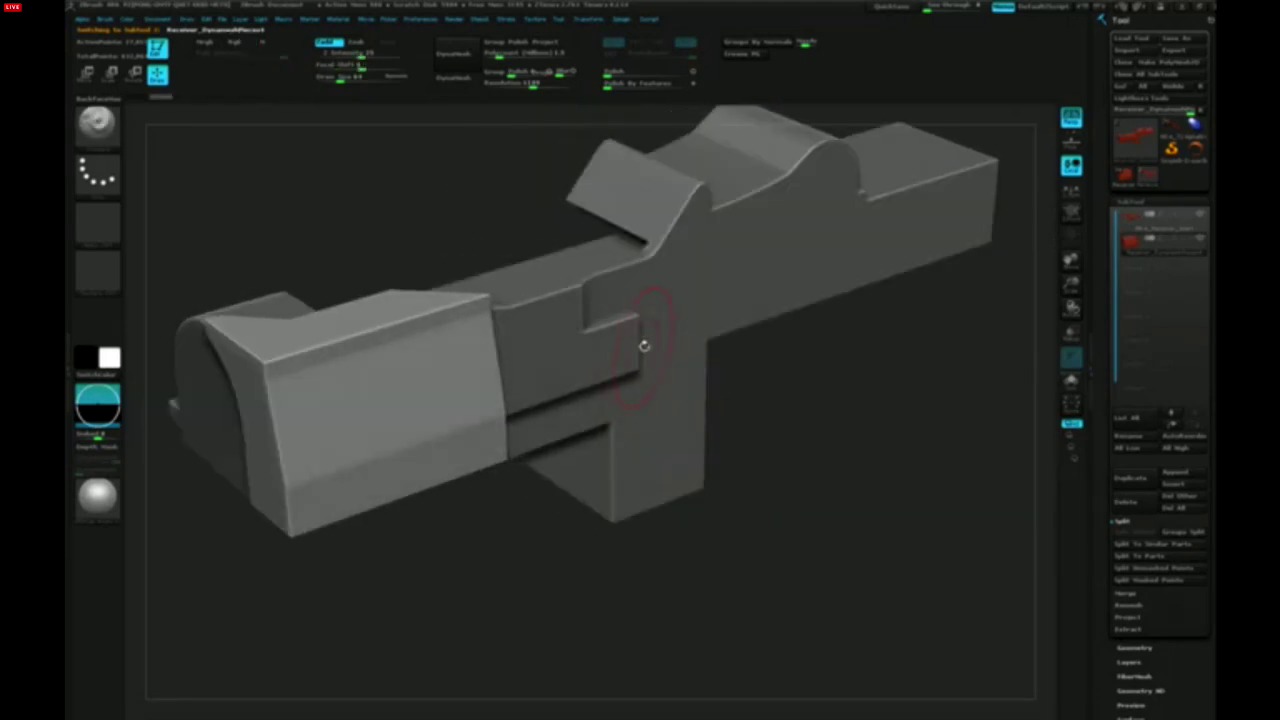
# Select the base receiver, isolate it and examine its wireframe before hiding the polygon edges
pyautogui.keyDown('alt'); pyautogui.click(643, 345); pyautogui.keyUp('alt')
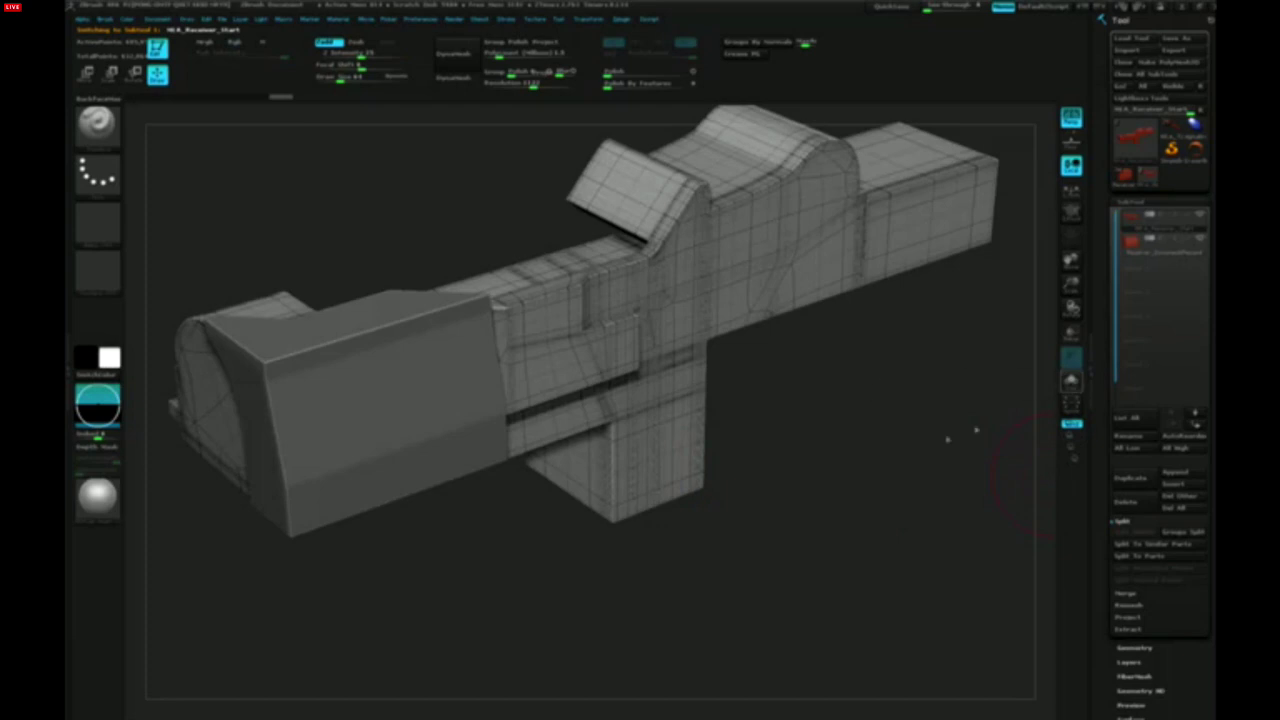
pyautogui.moveTo(947, 438); pyautogui.dragTo(842, 441, button='right')
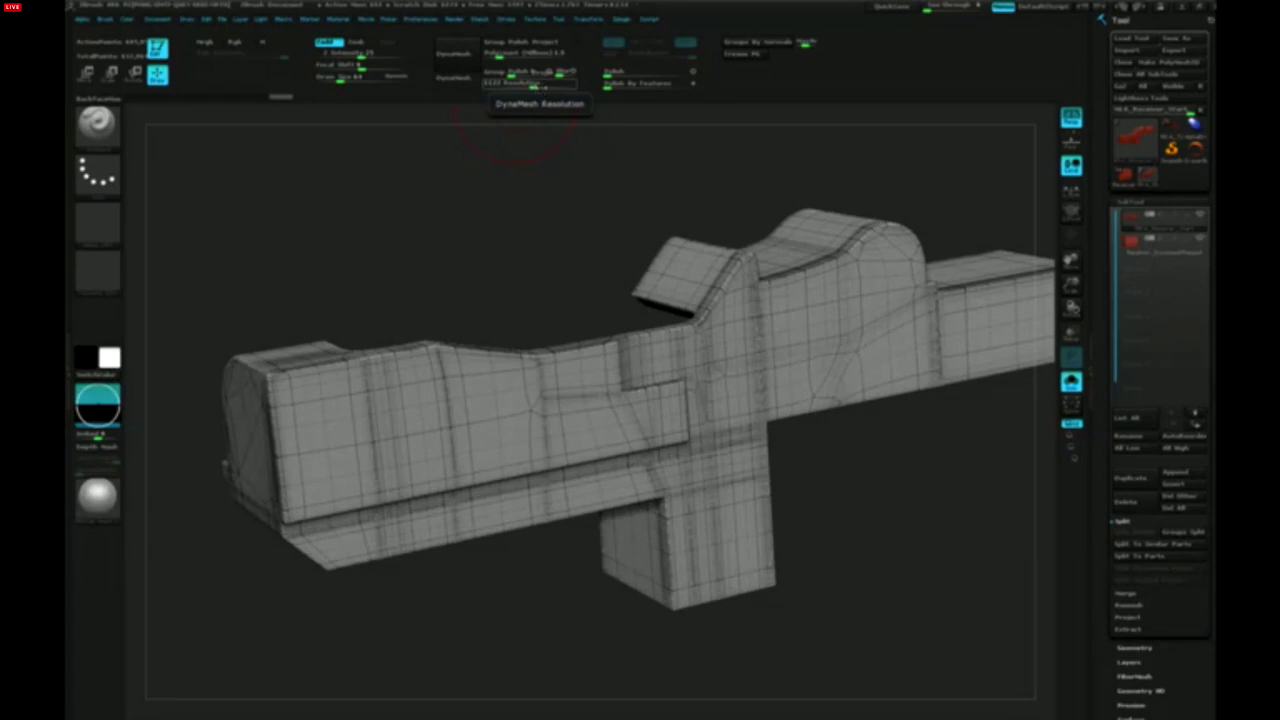
pyautogui.hotkey('shift', 'f')
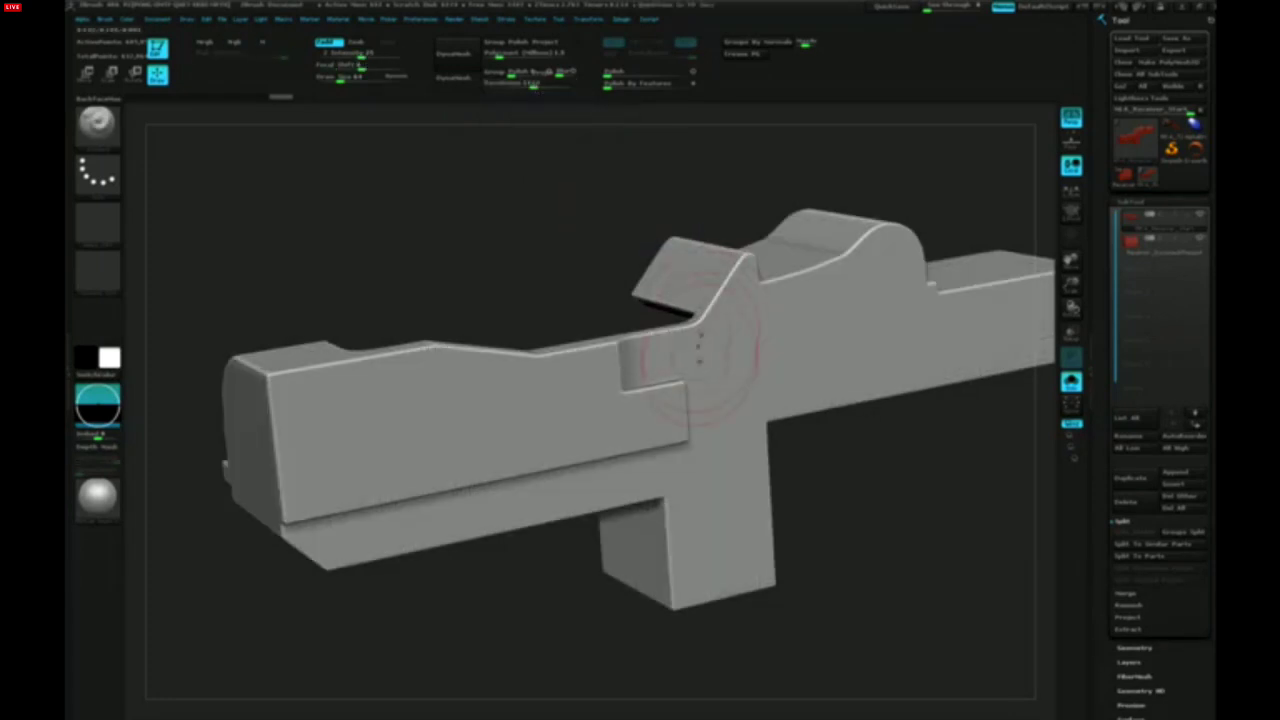
# Convert the base receiver to a DynaMesh at a much higher resolution
pyautogui.keyDown('alt'); pyautogui.moveTo(696, 378); pyautogui.dragTo(671, 378, button='right'); pyautogui.keyUp('alt')
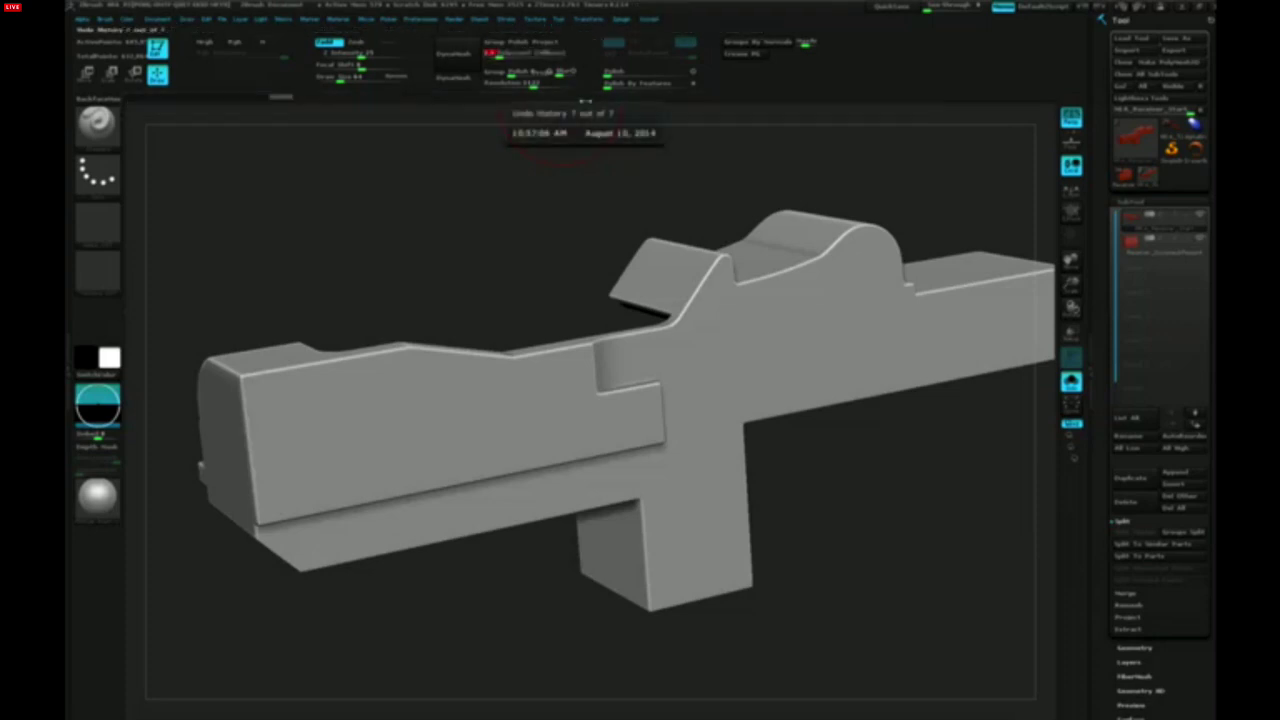
pyautogui.click(468, 56)
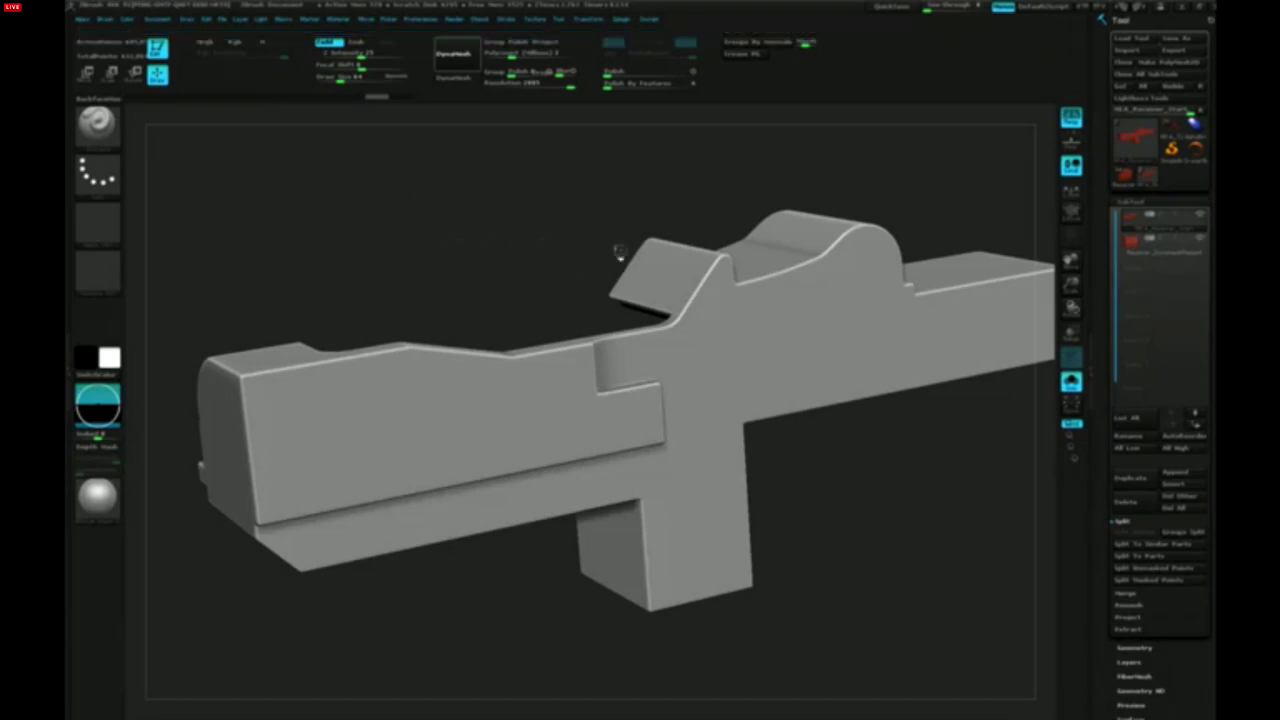
pyautogui.hotkey('ctrl', 'z')
pyautogui.moveTo(464, 242); pyautogui.dragTo(500, 300)
pyautogui.keyDown('ctrl'); pyautogui.click(516, 329); pyautogui.keyUp('ctrl')
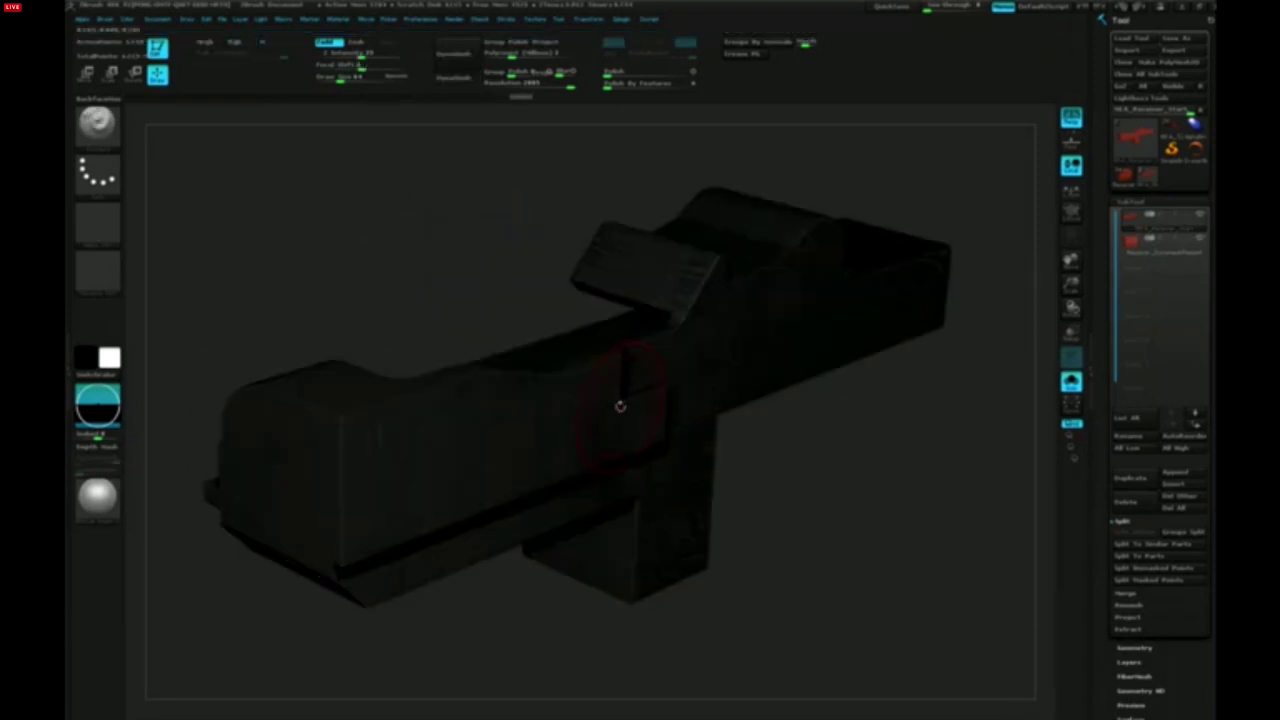
pyautogui.moveTo(516, 214); pyautogui.dragTo(432, 192)
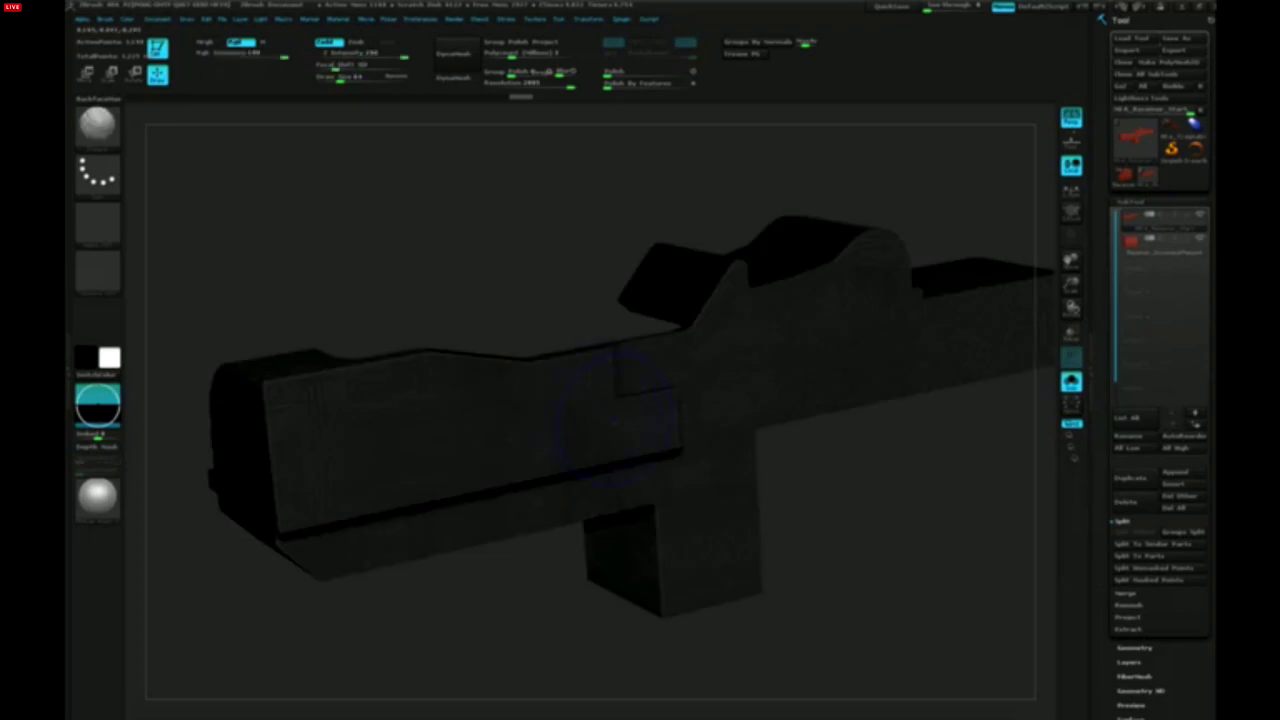
pyautogui.hotkey('ctrl', 'i')
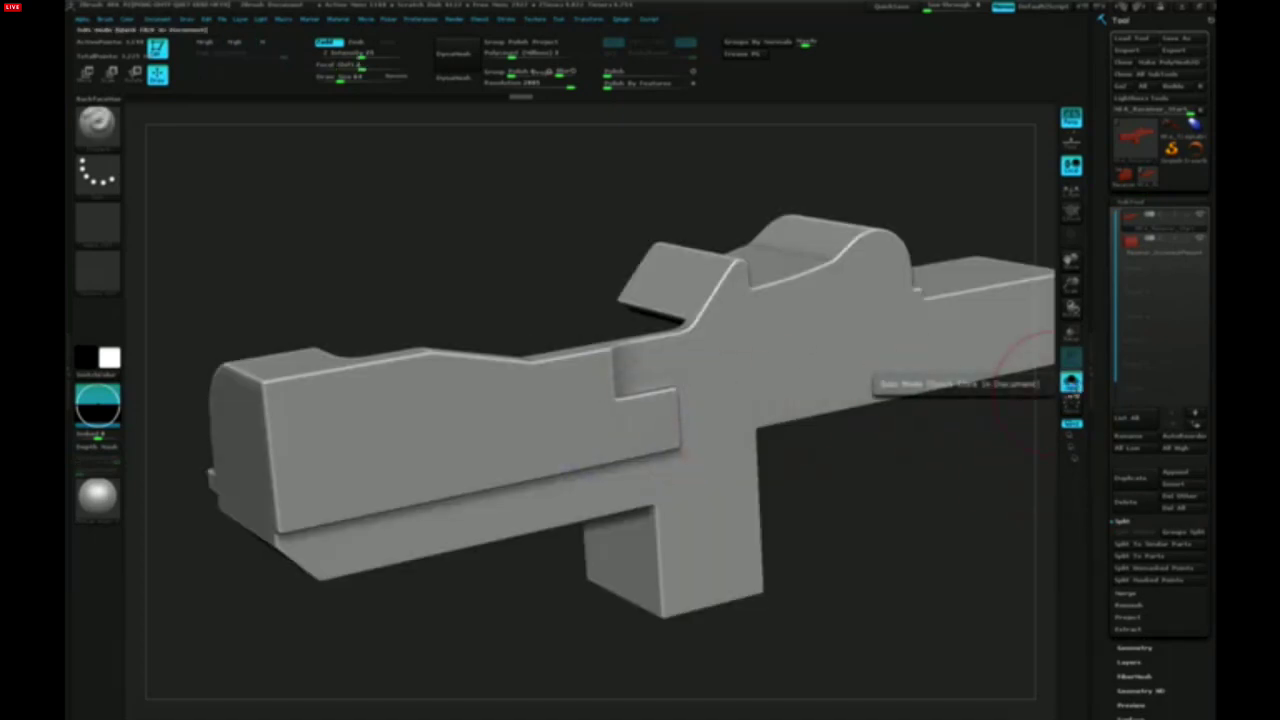
# Leave solo display and set the appended front block to subtract from the base receiver
pyautogui.click(1071, 383)
pyautogui.moveTo(743, 400)
pyautogui.mouseDown(button='right')
pyautogui.moveTo(714, 400)
pyautogui.moveTo(744, 386)
pyautogui.mouseUp(button='right')
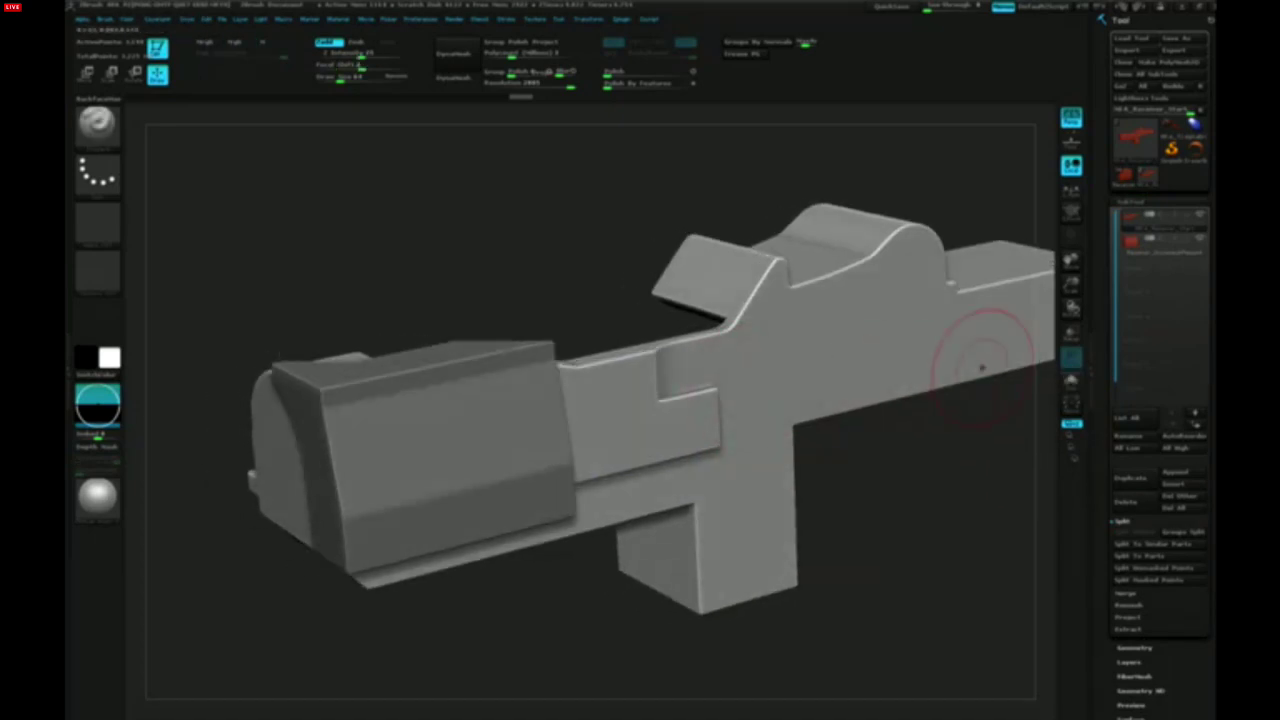
pyautogui.moveTo(1165, 245)
pyautogui.moveTo(848, 387); pyautogui.dragTo(846, 405, button='right')
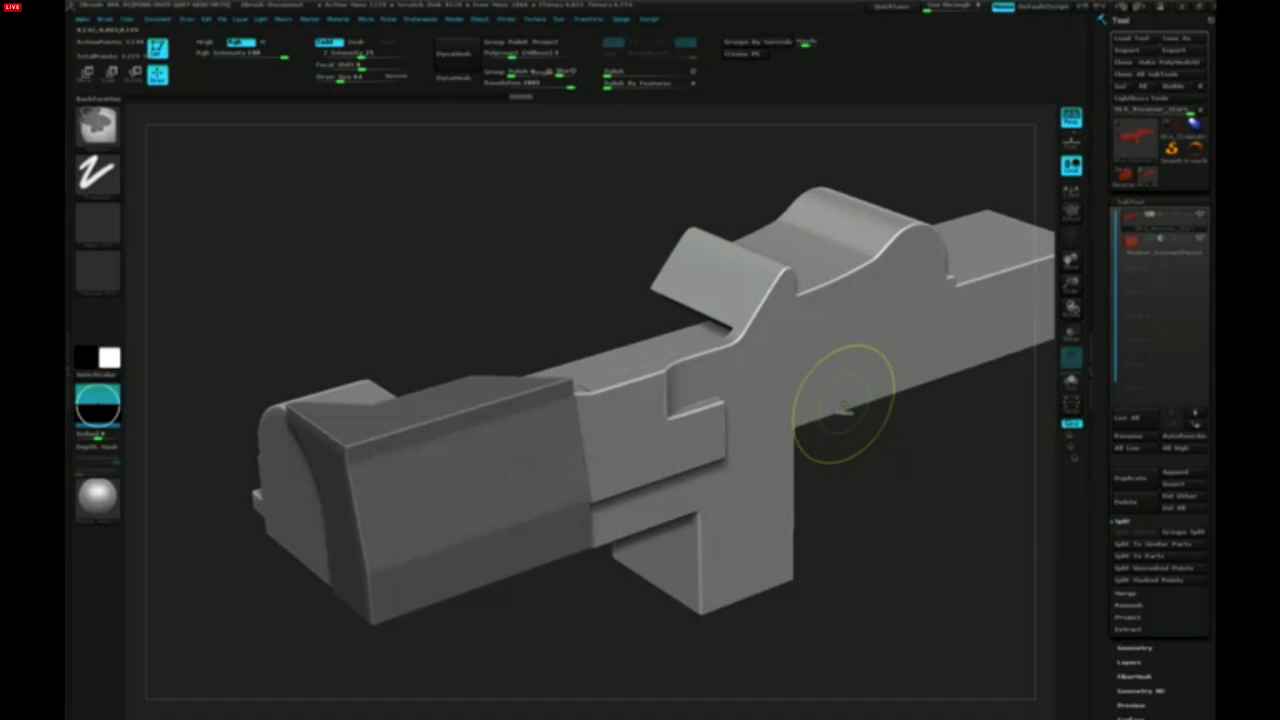
# Merge the base receiver down with the subtractive front block into a single subtool
pyautogui.hotkey('ctrl', 'shift', 'm')
pyautogui.click(752, 430)
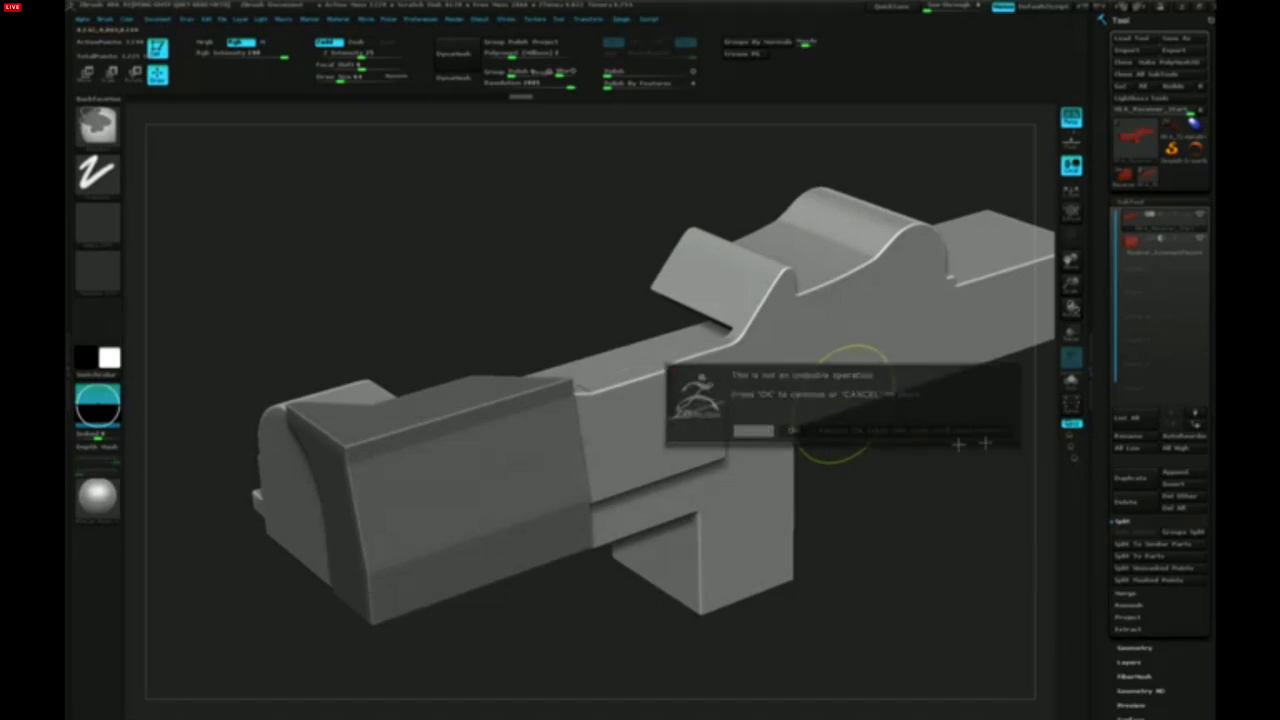
pyautogui.click(1127, 593)
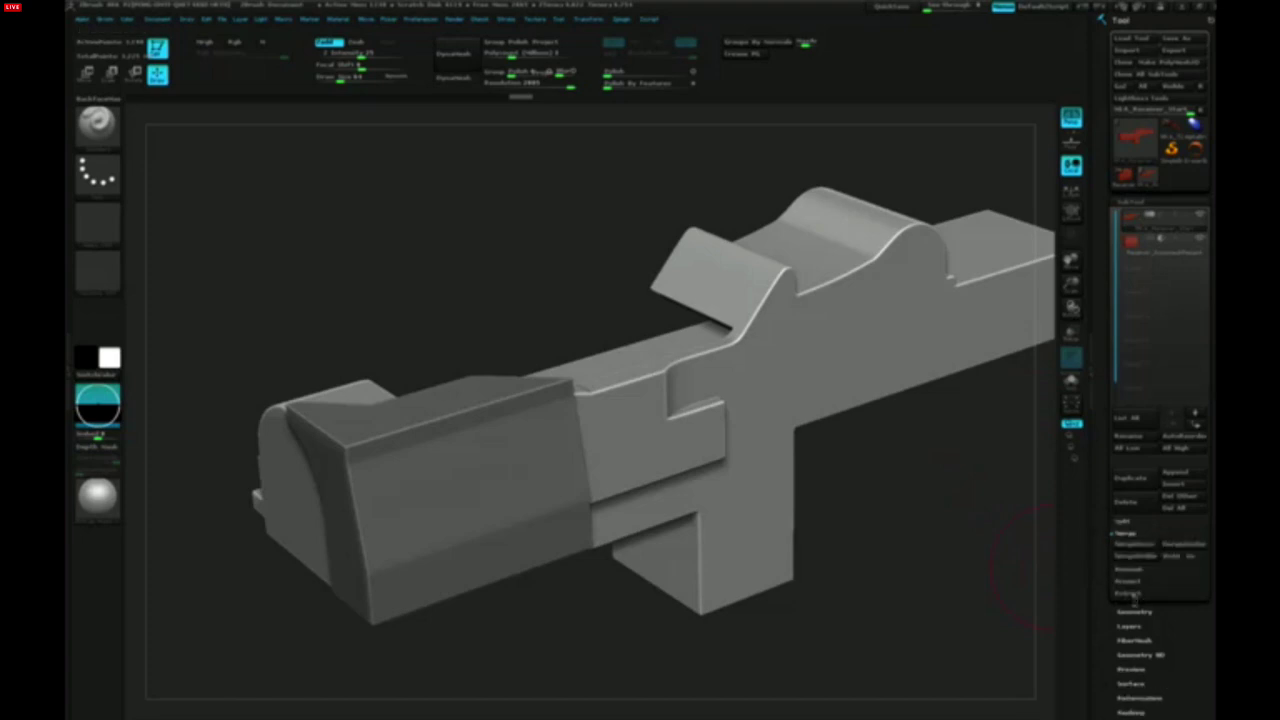
pyautogui.click(1147, 546)
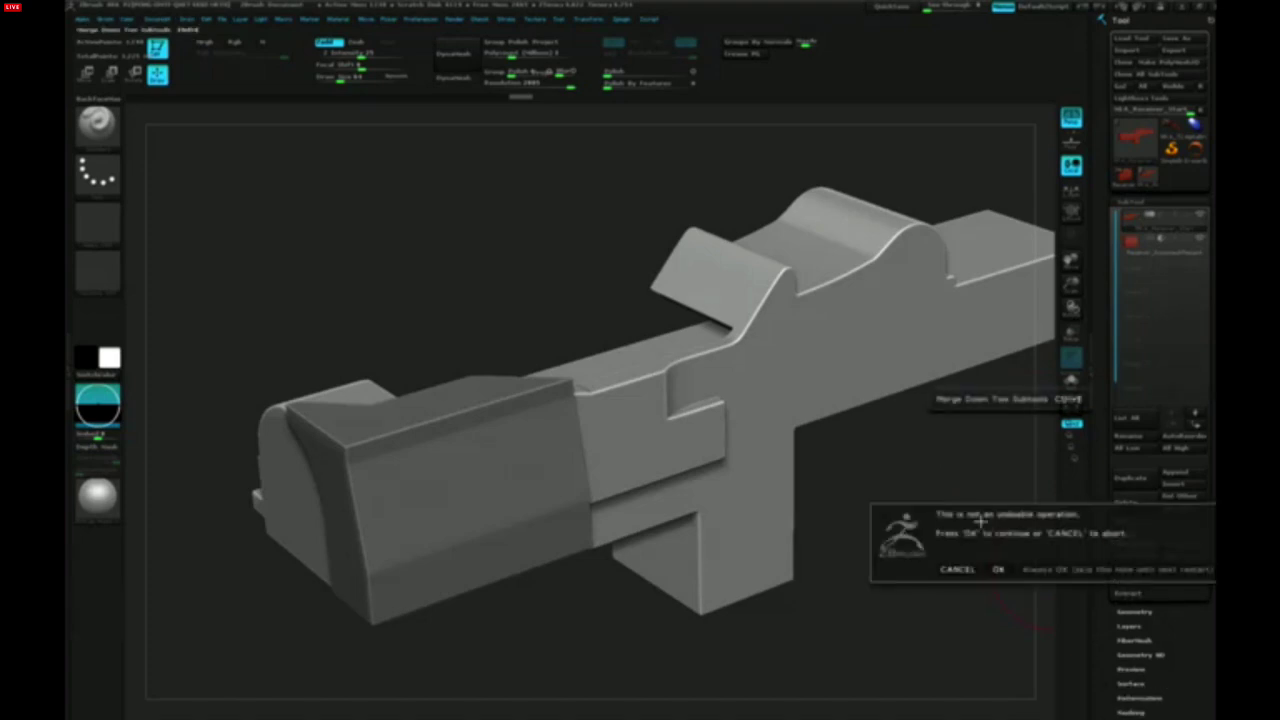
pyautogui.click(1045, 568)
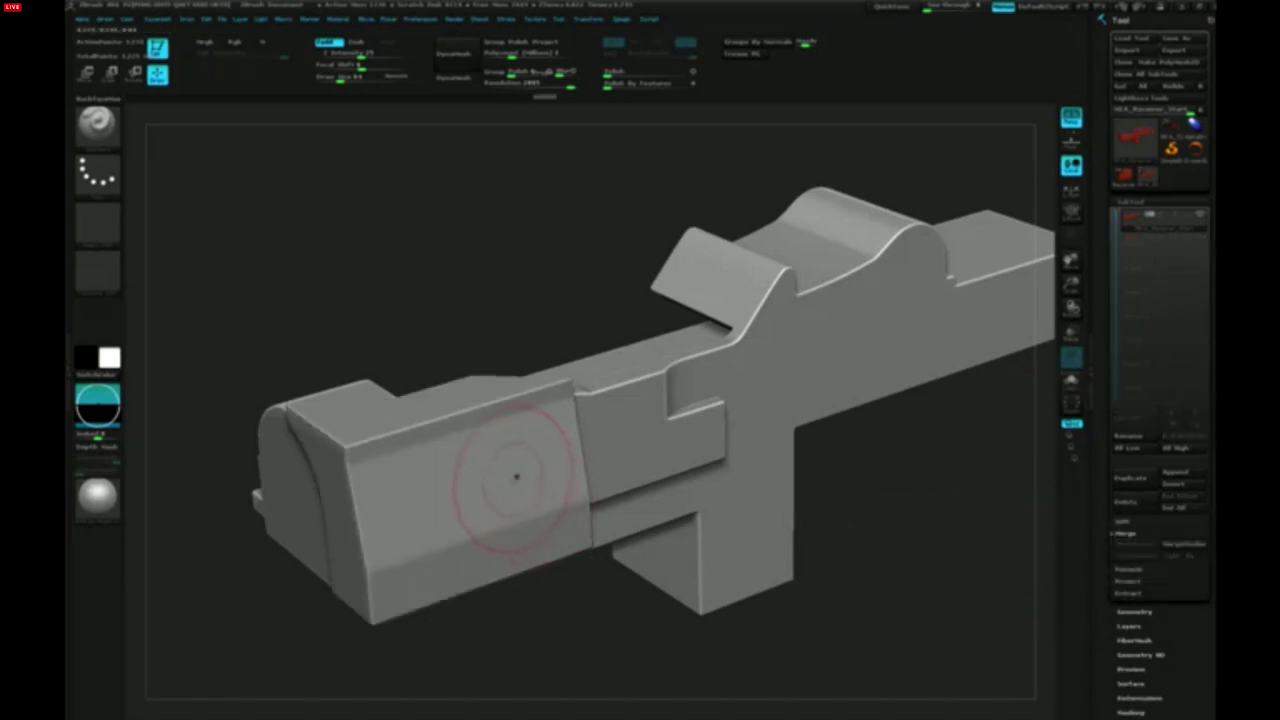
# Re-DynaMesh the merged receiver to cut the block's shape out of its front end, and inspect the cut
pyautogui.moveTo(711, 431); pyautogui.dragTo(710, 425, button='right')
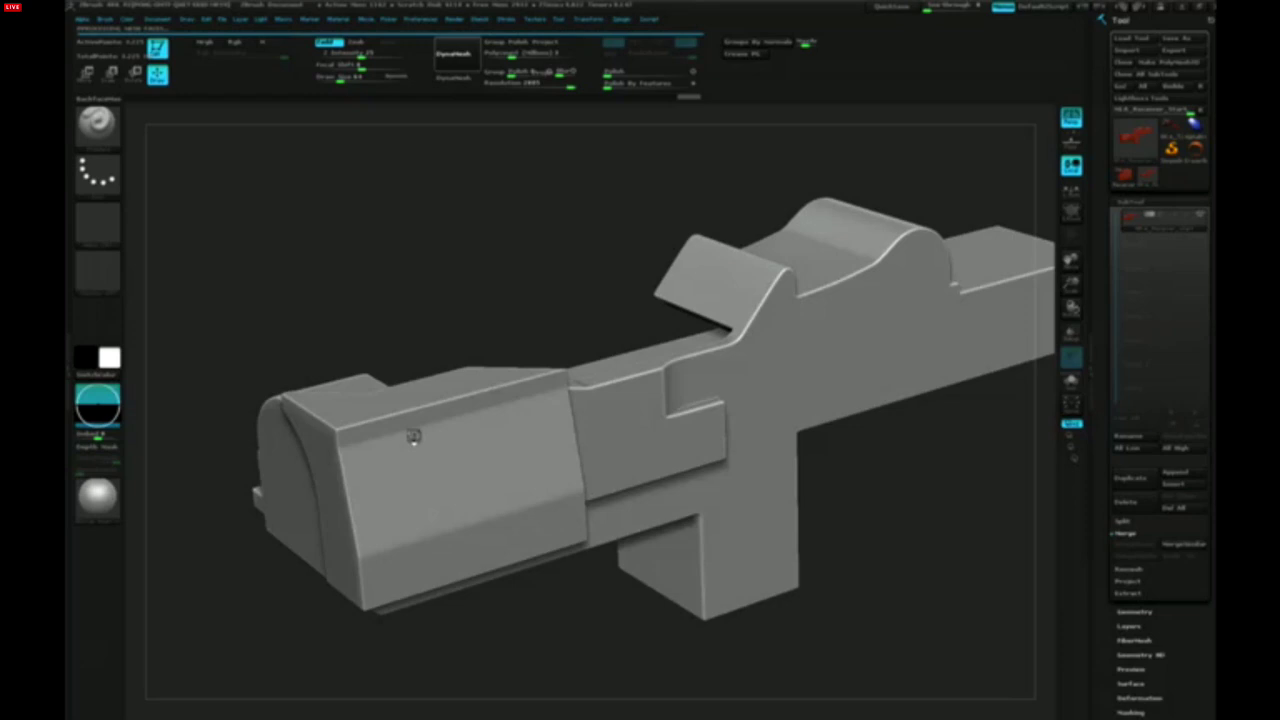
pyautogui.click(453, 53)
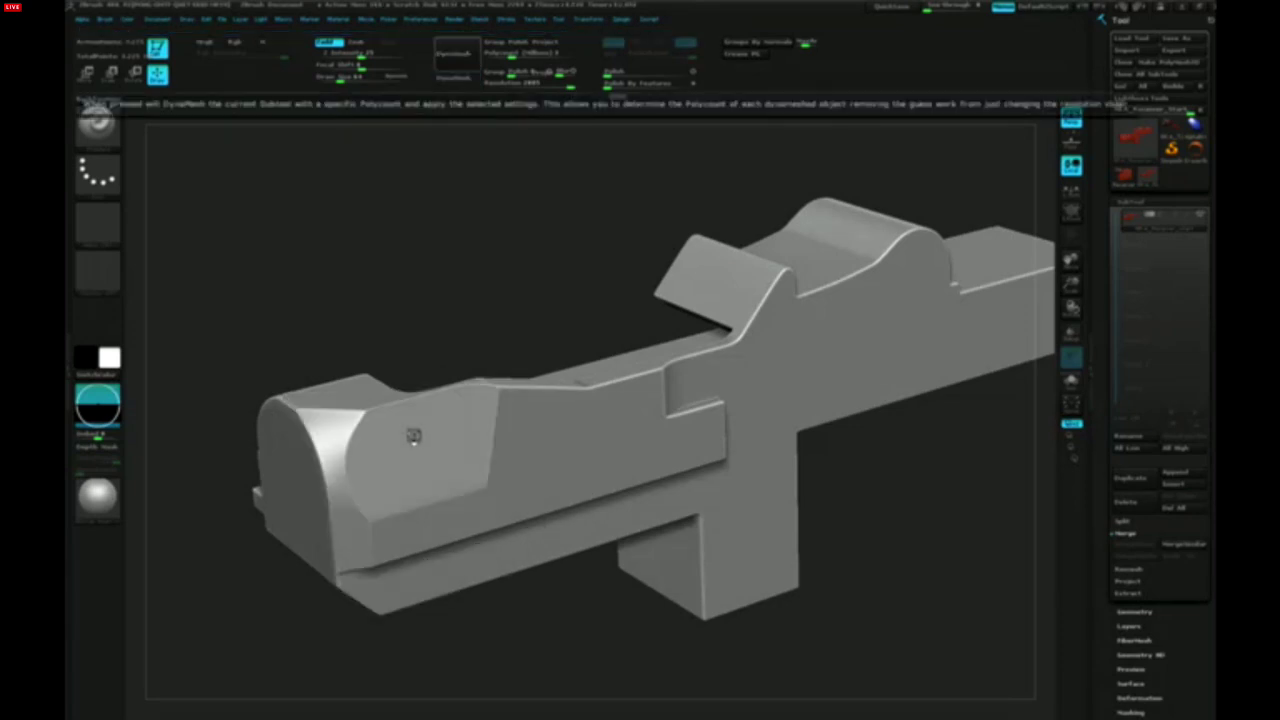
pyautogui.moveTo(413, 458)
pyautogui.mouseDown(button='right')
pyautogui.moveTo(476, 484)
pyautogui.moveTo(528, 478)
pyautogui.moveTo(540, 528)
pyautogui.moveTo(517, 494)
pyautogui.moveTo(527, 511)
pyautogui.mouseUp(button='right')
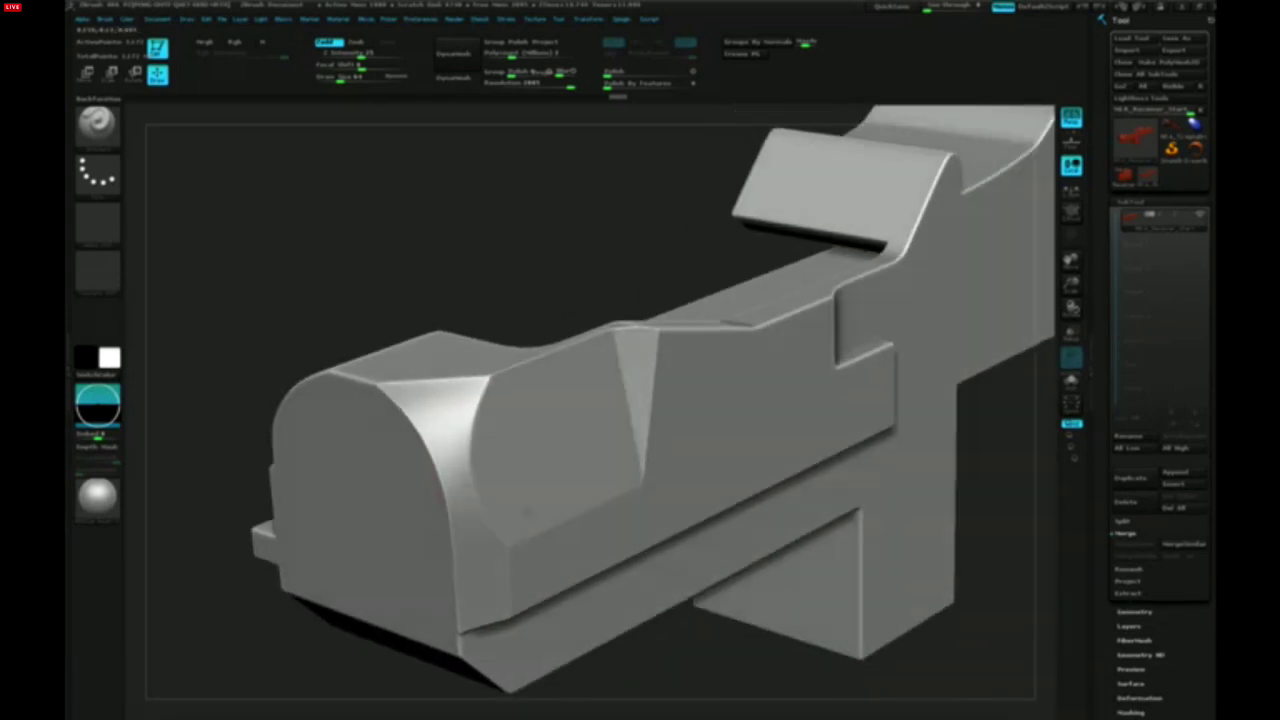
pyautogui.moveTo(700, 486)
pyautogui.mouseDown(button='right')
pyautogui.moveTo(695, 505)
pyautogui.moveTo(690, 478)
pyautogui.mouseUp(button='right')
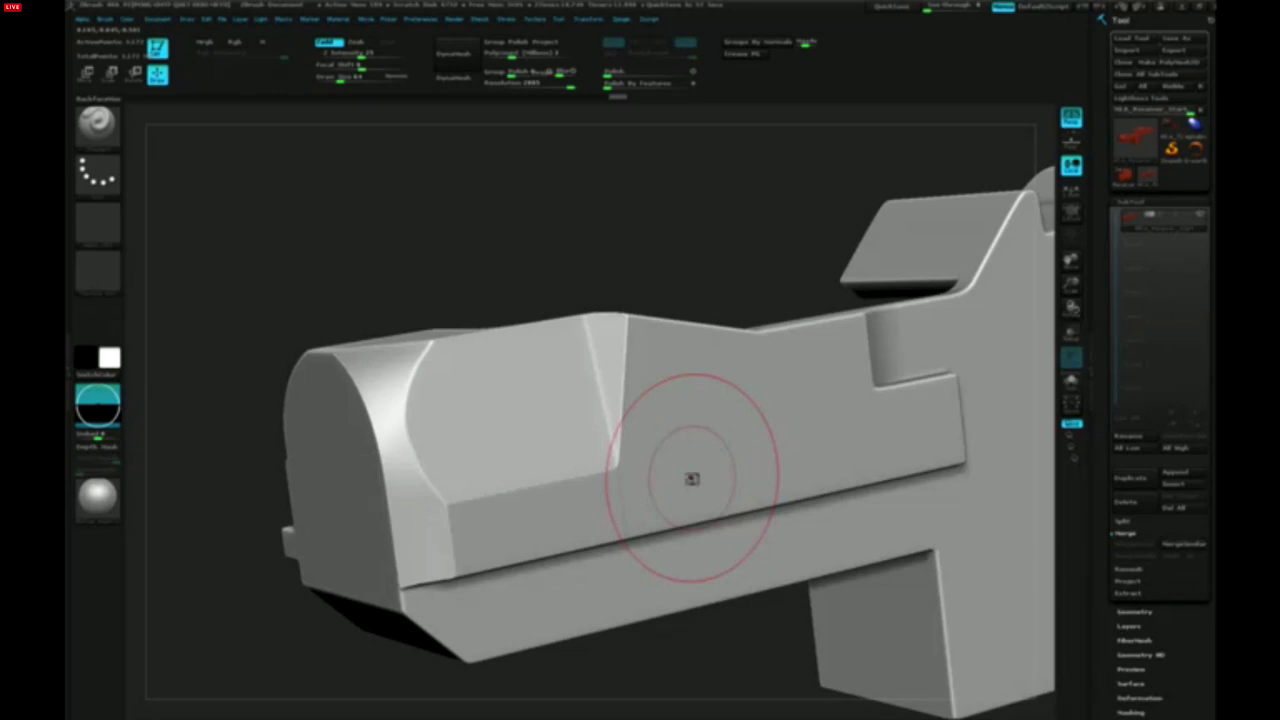
pyautogui.moveTo(572, 467)
pyautogui.mouseDown(button='right')
pyautogui.moveTo(640, 530)
pyautogui.moveTo(601, 497)
pyautogui.mouseUp(button='right')
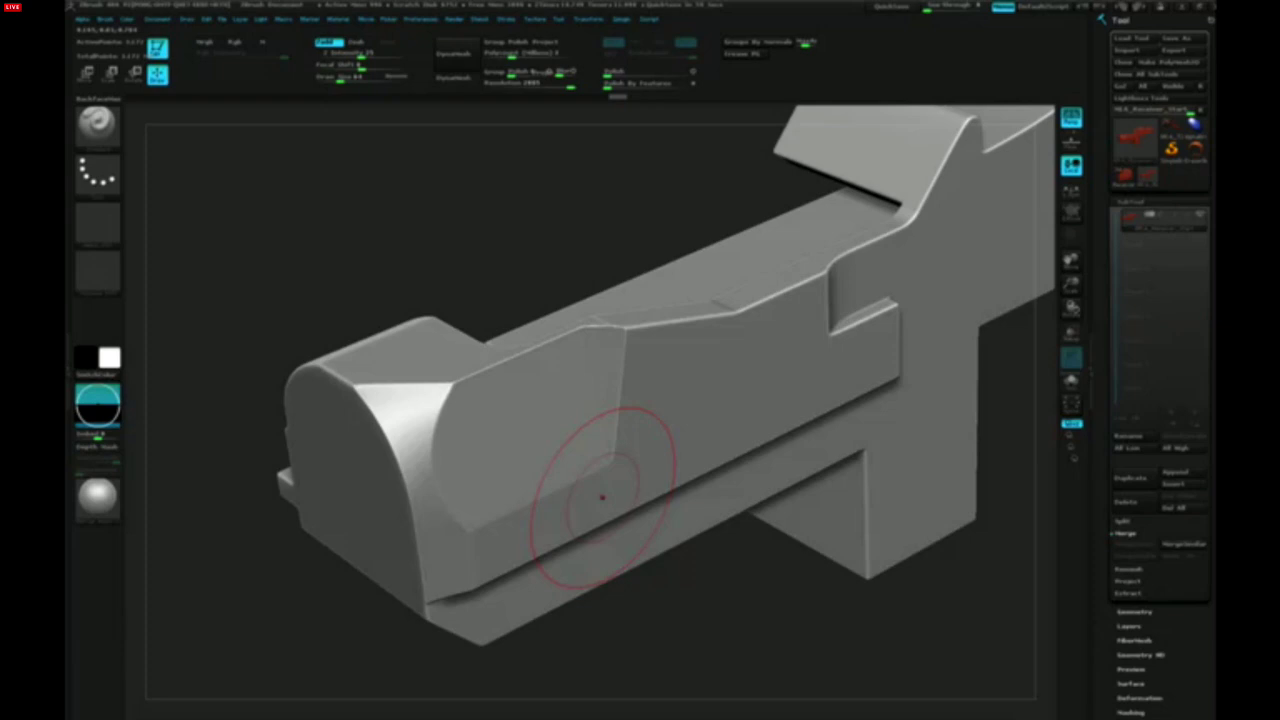
# Duplicate the carved receiver subtool and hide the copy below the original
pyautogui.hotkey('ctrl', 'd')
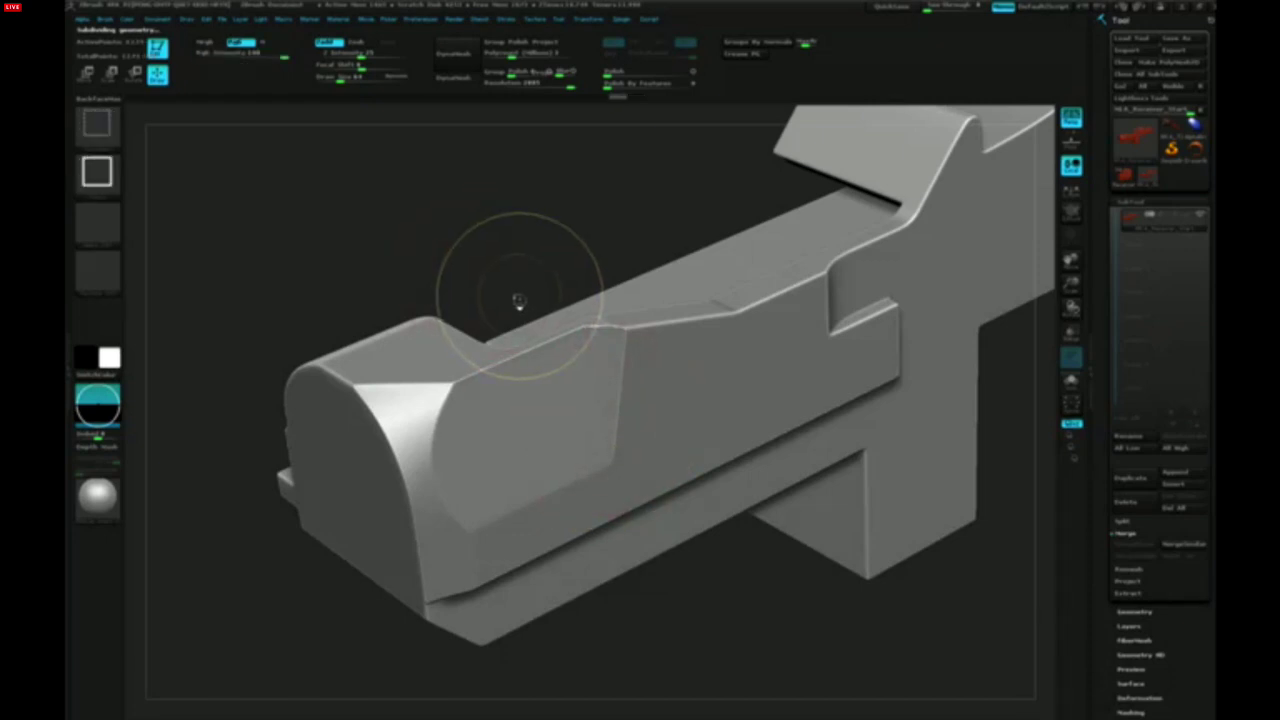
pyautogui.hotkey('ctrl', 'shift', 'd')
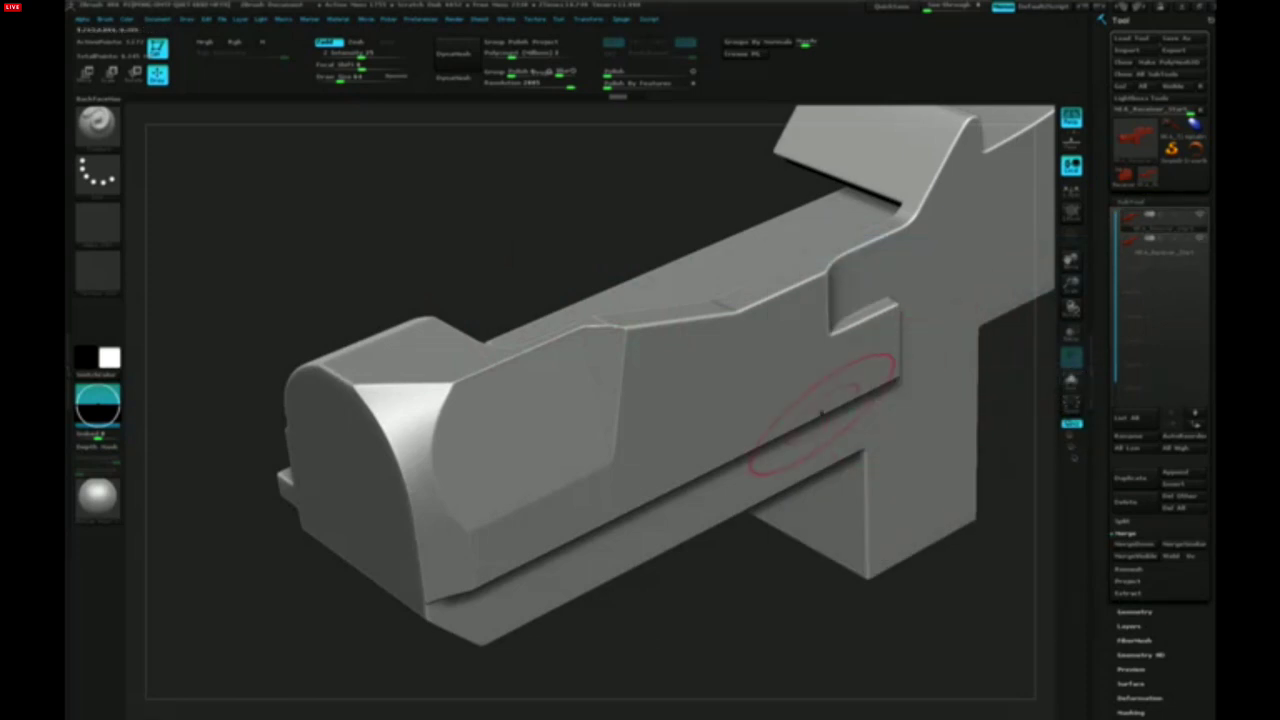
pyautogui.moveTo(823, 415); pyautogui.dragTo(814, 392, button='right')
pyautogui.hotkey('shift', 'f')
pyautogui.hotkey('shift', 'f')
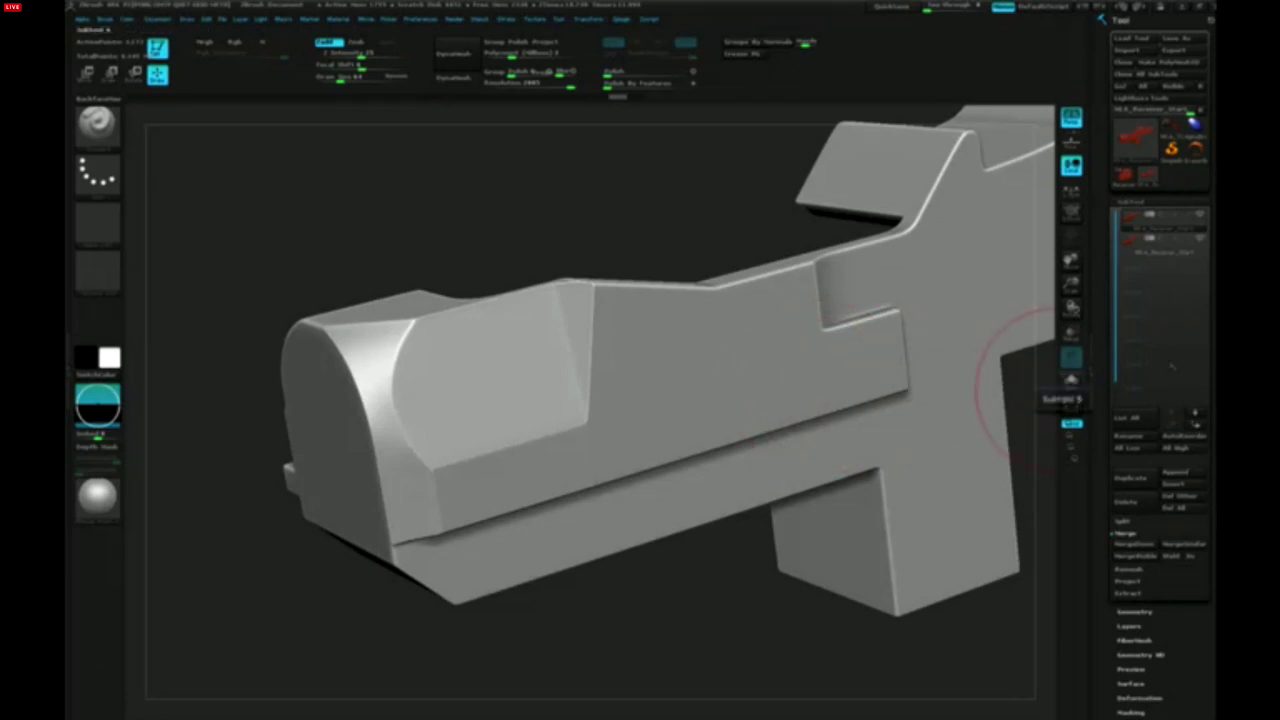
pyautogui.moveTo(1205, 242)
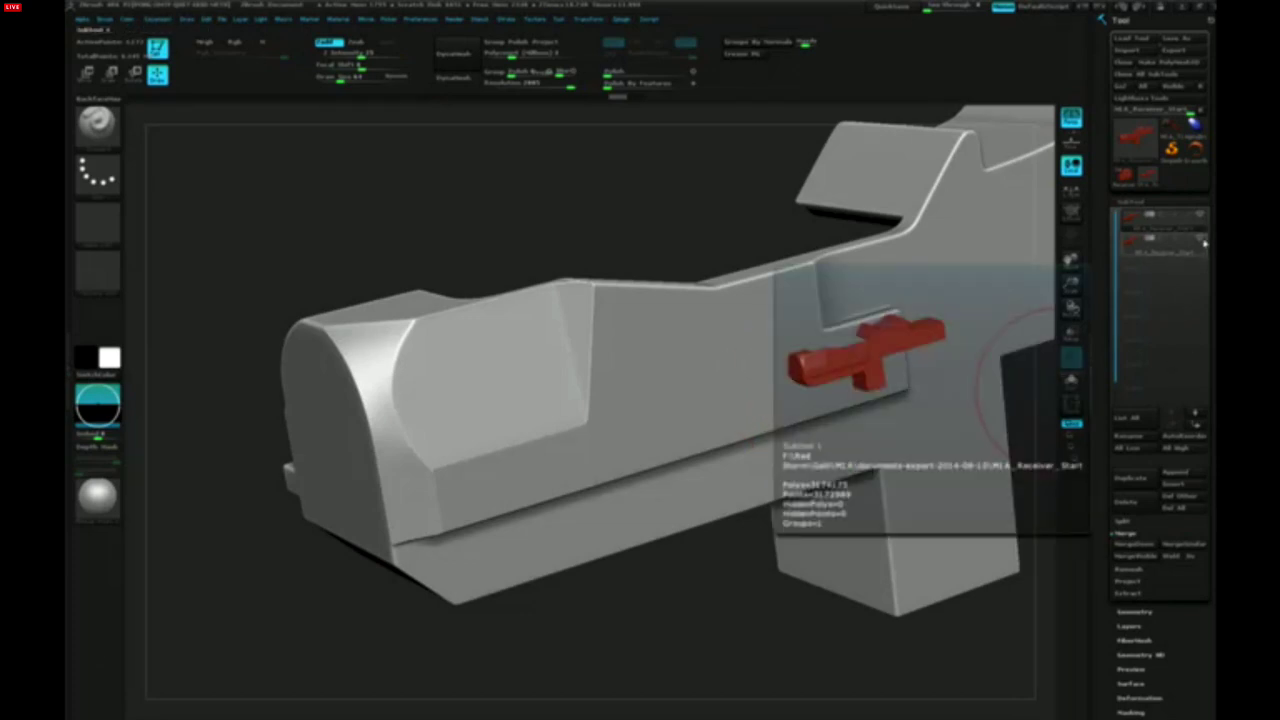
pyautogui.click(1204, 242)
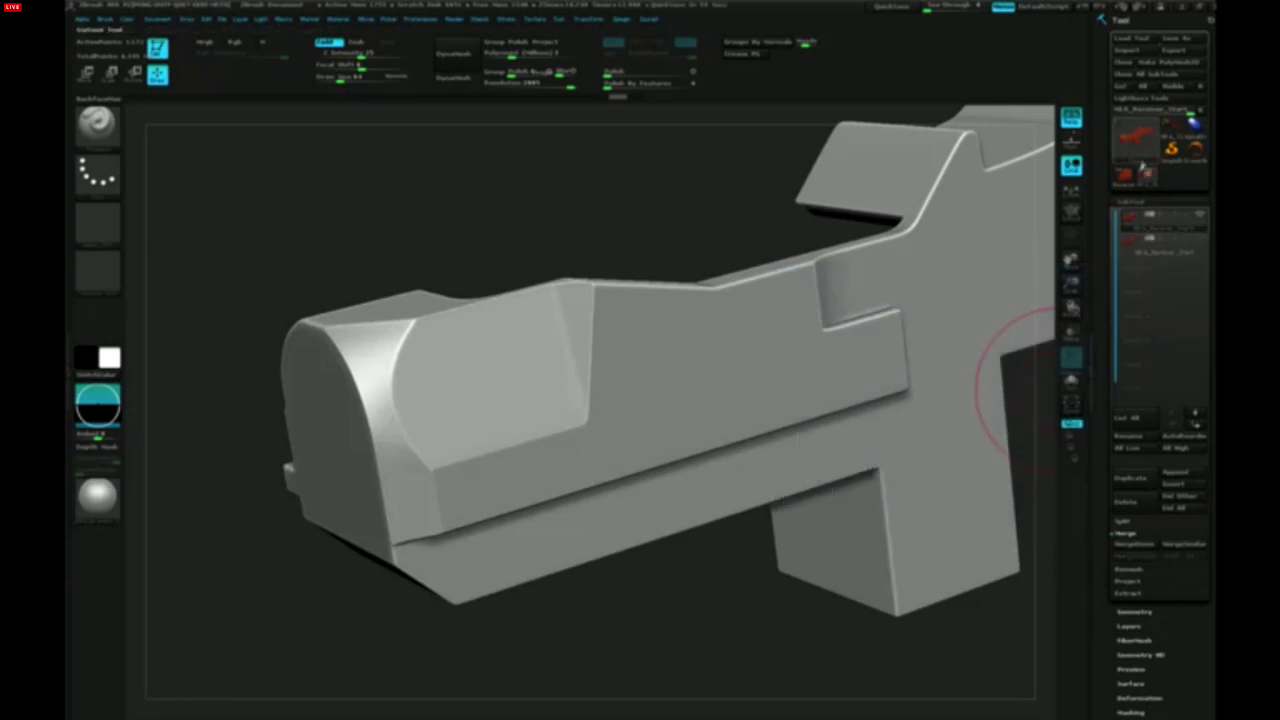
# Pick the angular block directly behind the upper front block in the split-pieces tool and append it to the receiver tool
pyautogui.click(1126, 178)
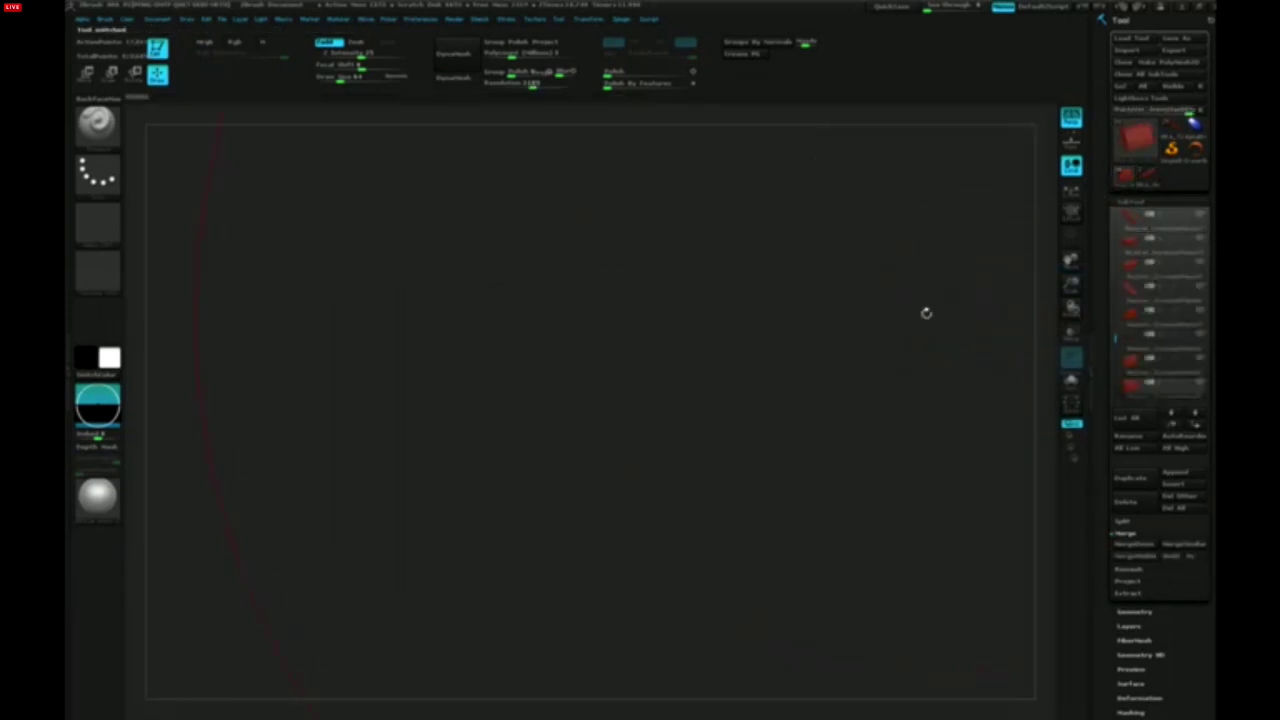
pyautogui.press('f')
pyautogui.press('f')
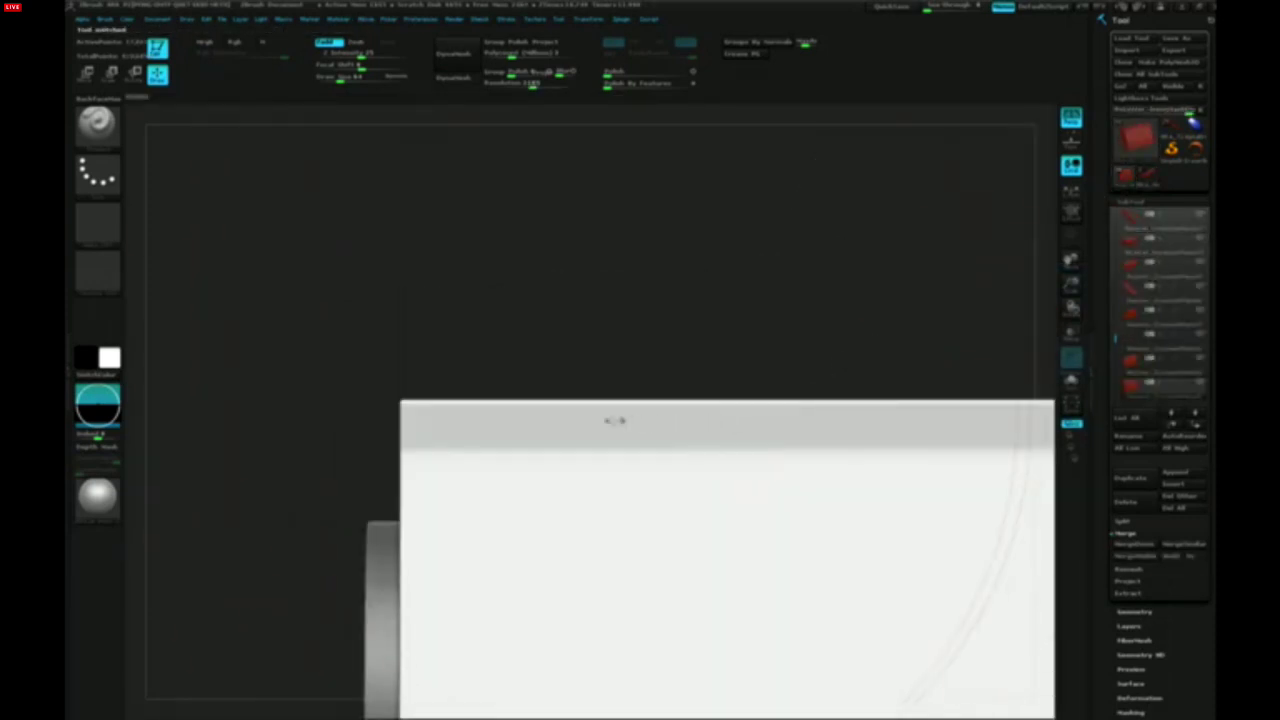
pyautogui.moveTo(614, 420); pyautogui.dragTo(694, 409, button='right')
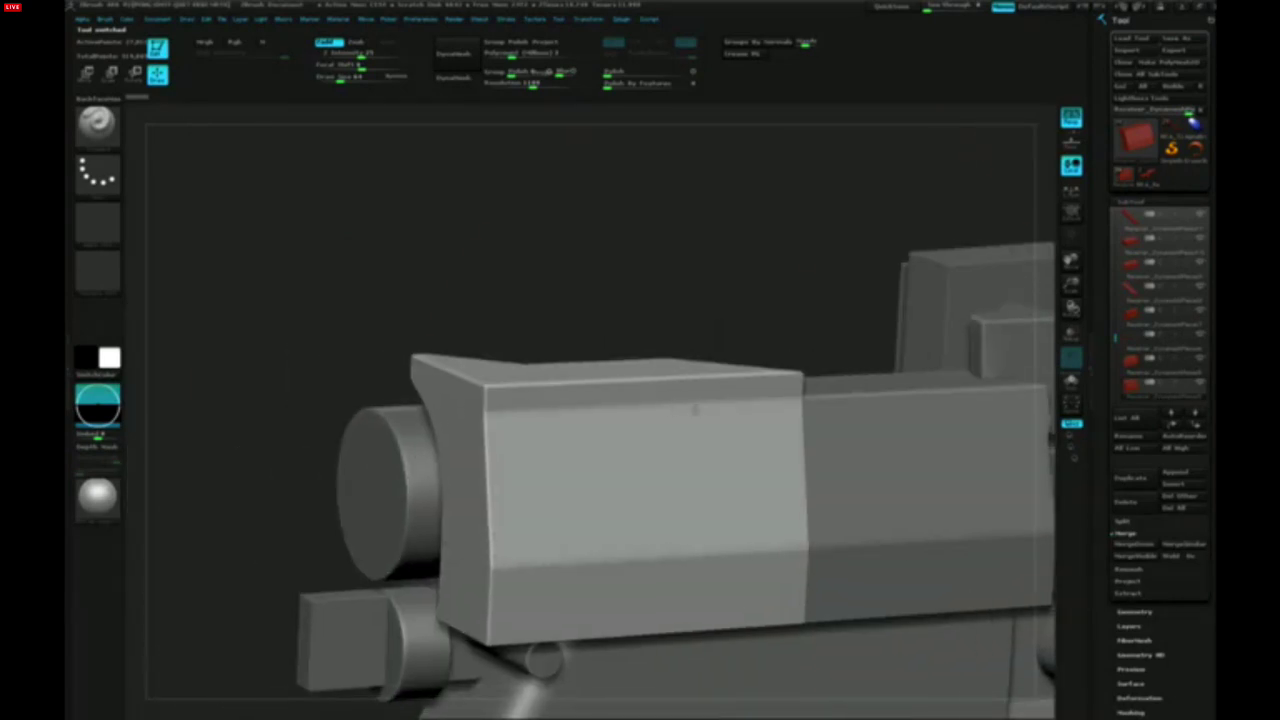
pyautogui.keyDown('alt'); pyautogui.click(831, 474); pyautogui.keyUp('alt')
pyautogui.moveTo(831, 474)
pyautogui.keyDown('ctrl'); pyautogui.mouseDown(button='right')
pyautogui.moveTo(831, 434)
pyautogui.moveTo(811, 415)
pyautogui.mouseUp(button='right'); pyautogui.keyUp('ctrl')
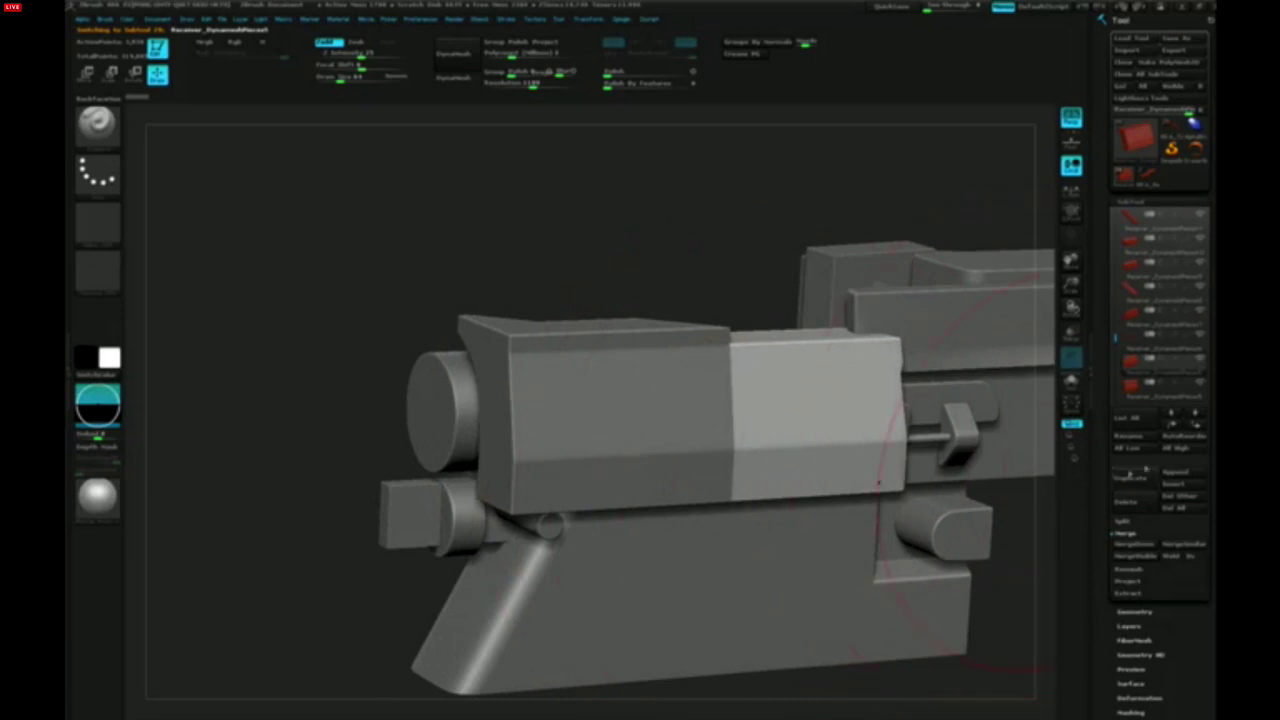
pyautogui.click(1150, 183)
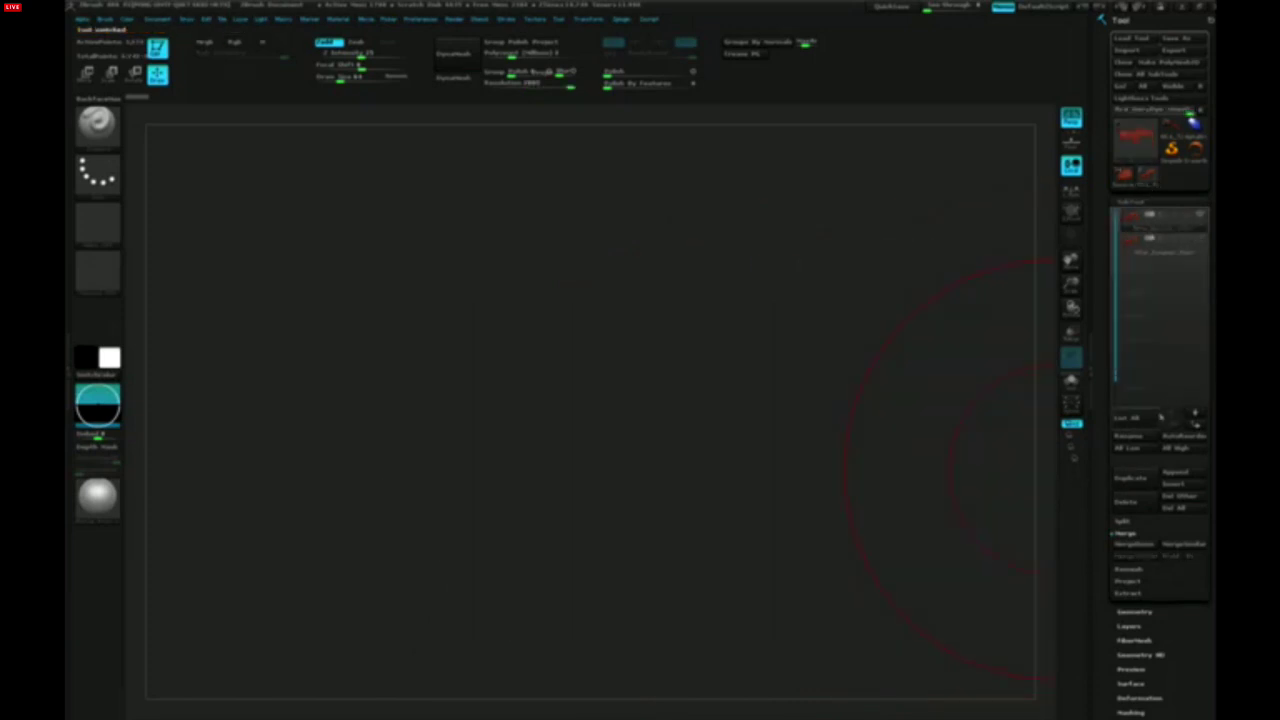
pyautogui.click(1180, 484)
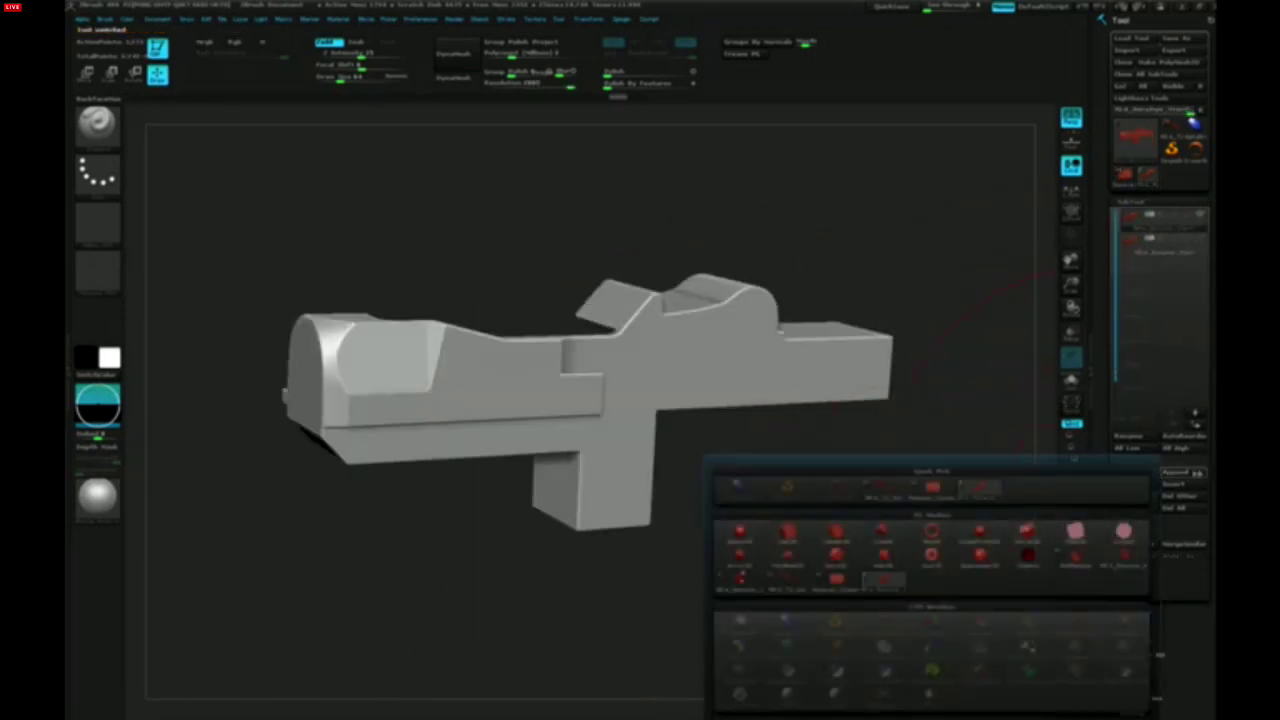
pyautogui.click(1182, 484)
pyautogui.click(933, 497)
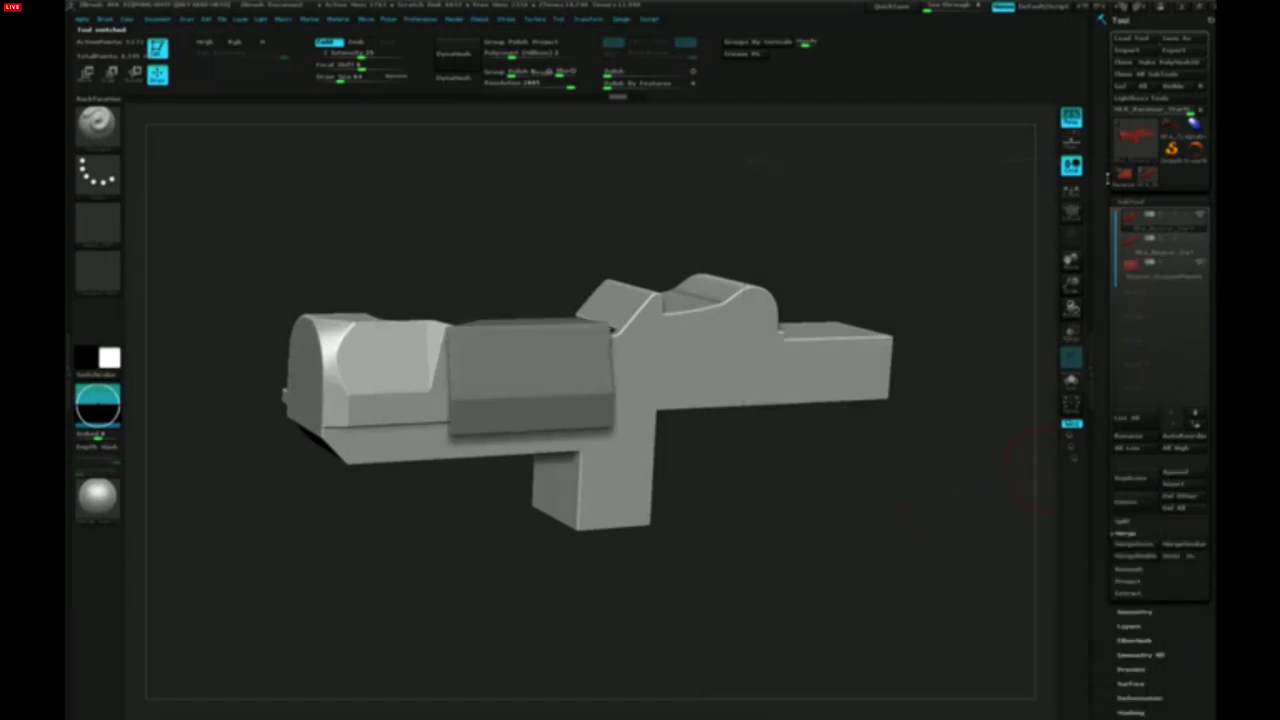
# Select the front cylinder among the split pieces and append it to the receiver tool
pyautogui.click(1150, 180)
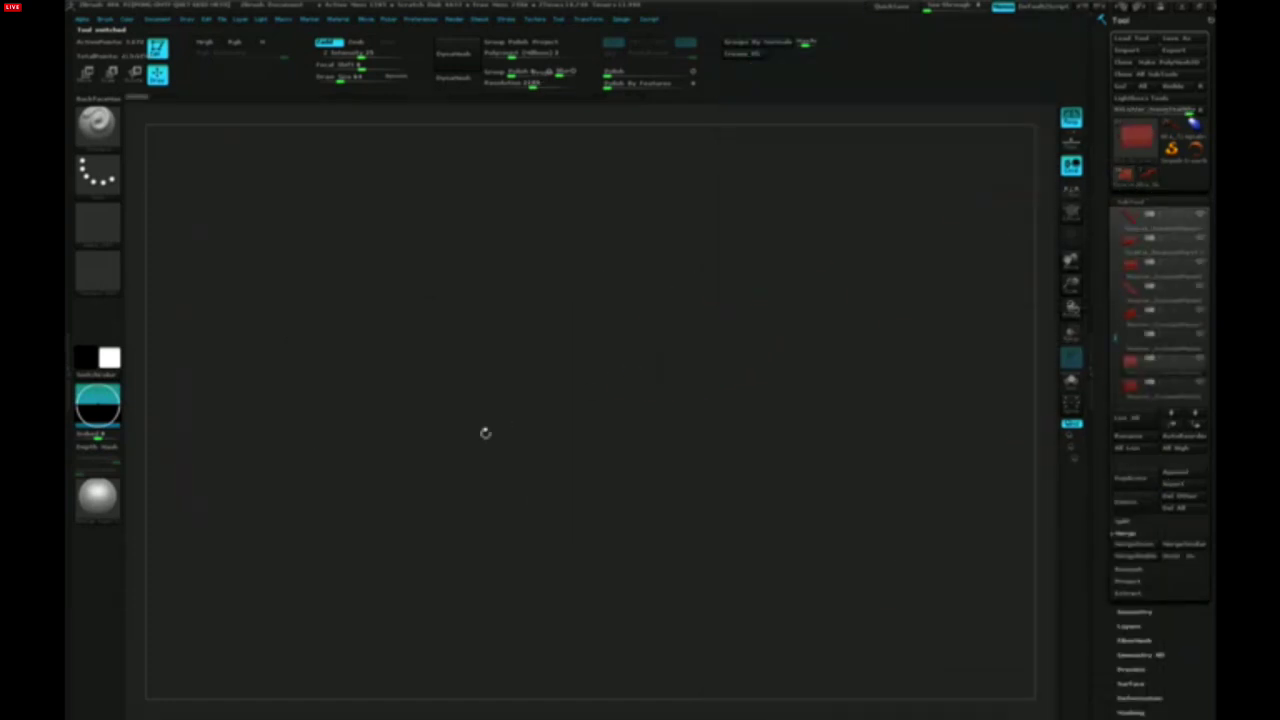
pyautogui.moveTo(472, 437)
pyautogui.keyDown('ctrl'); pyautogui.mouseDown(button='right')
pyautogui.moveTo(486, 480)
pyautogui.moveTo(580, 465)
pyautogui.mouseUp(button='right'); pyautogui.keyUp('ctrl')
pyautogui.press('f')
pyautogui.keyDown('ctrl'); pyautogui.moveTo(470, 400); pyautogui.dragTo(480, 440, button='right'); pyautogui.keyUp('ctrl')
pyautogui.keyDown('alt'); pyautogui.click(392, 403); pyautogui.keyUp('alt')
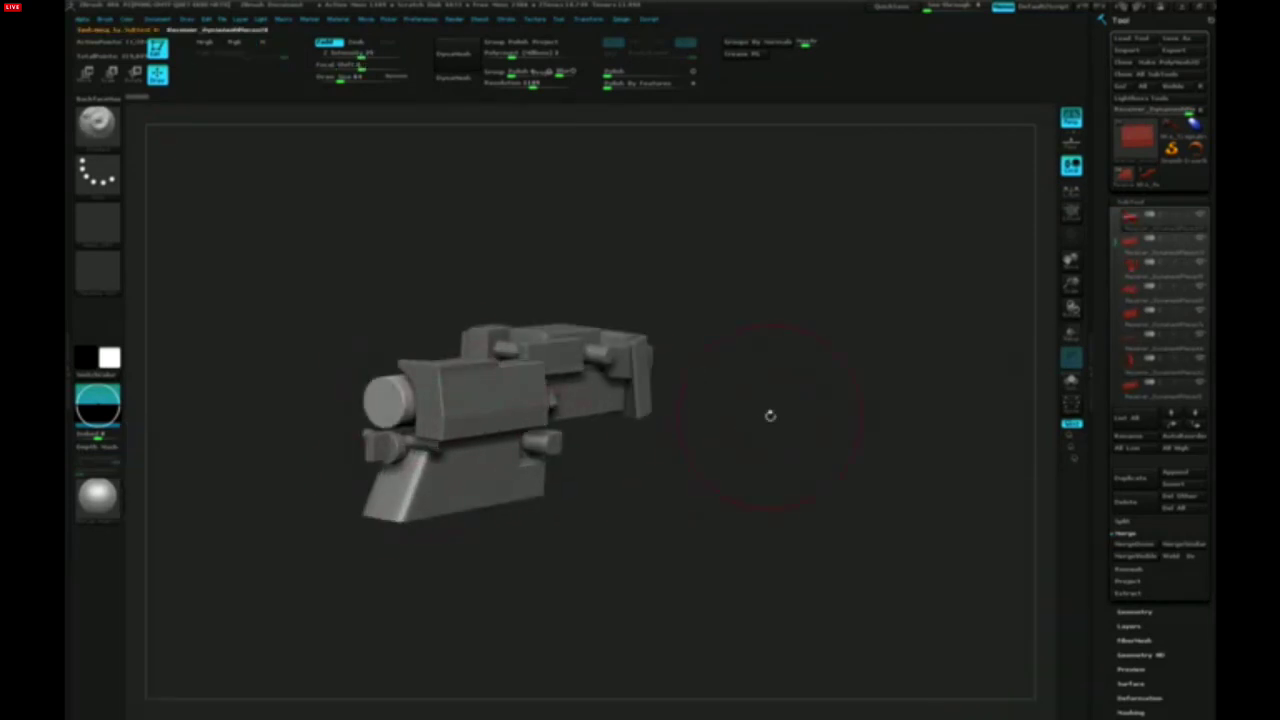
pyautogui.click(1145, 184)
pyautogui.click(1183, 472)
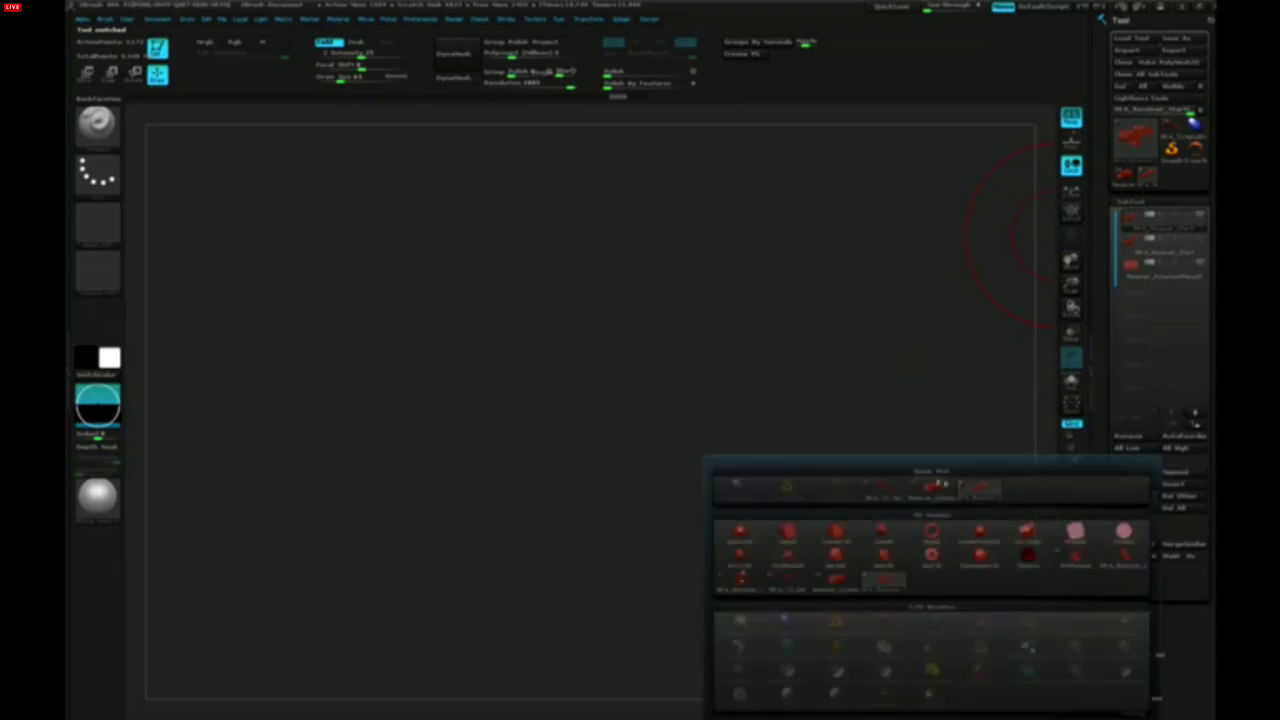
pyautogui.click(930, 496)
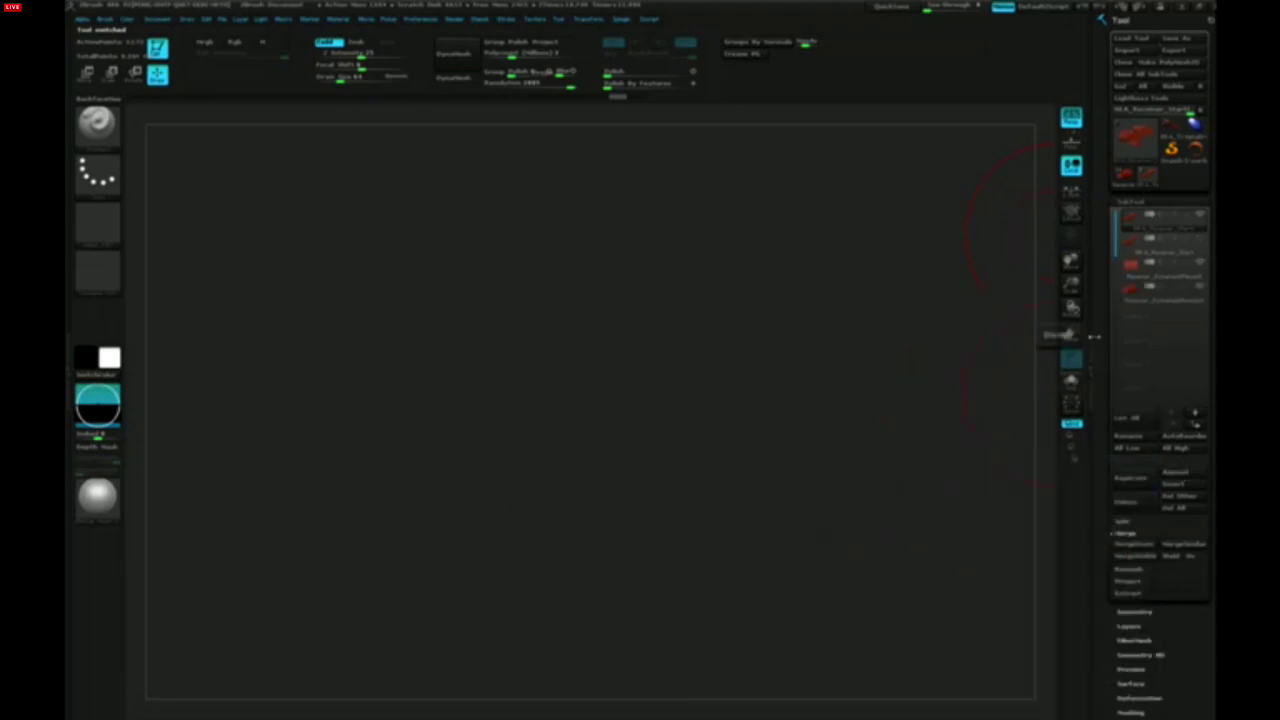
# Select the rectangular block on top of the rear section among the split pieces and append it to the receiver tool
pyautogui.click(1126, 175)
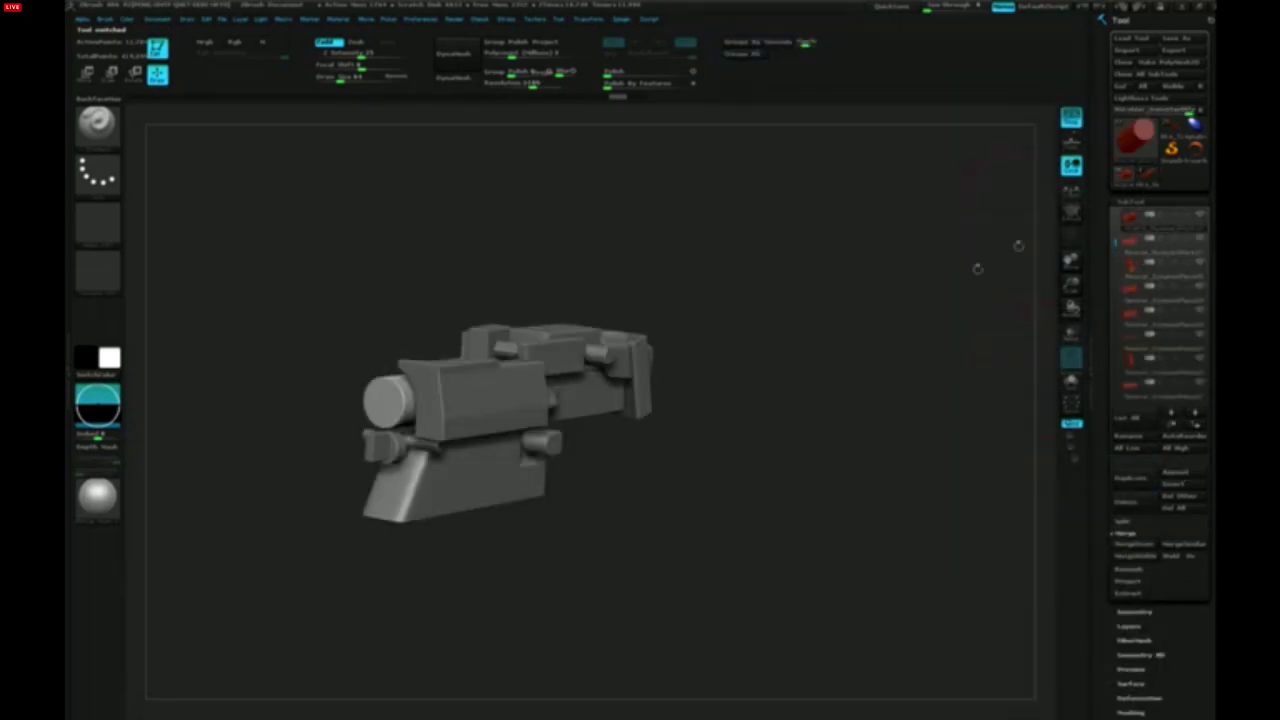
pyautogui.moveTo(628, 368)
pyautogui.mouseDown(button='right')
pyautogui.moveTo(475, 373)
pyautogui.moveTo(512, 380)
pyautogui.moveTo(522, 405)
pyautogui.mouseUp(button='right')
pyautogui.keyDown('alt'); pyautogui.click(605, 322); pyautogui.keyUp('alt')
pyautogui.keyDown('alt'); pyautogui.click(592, 318); pyautogui.keyUp('alt')
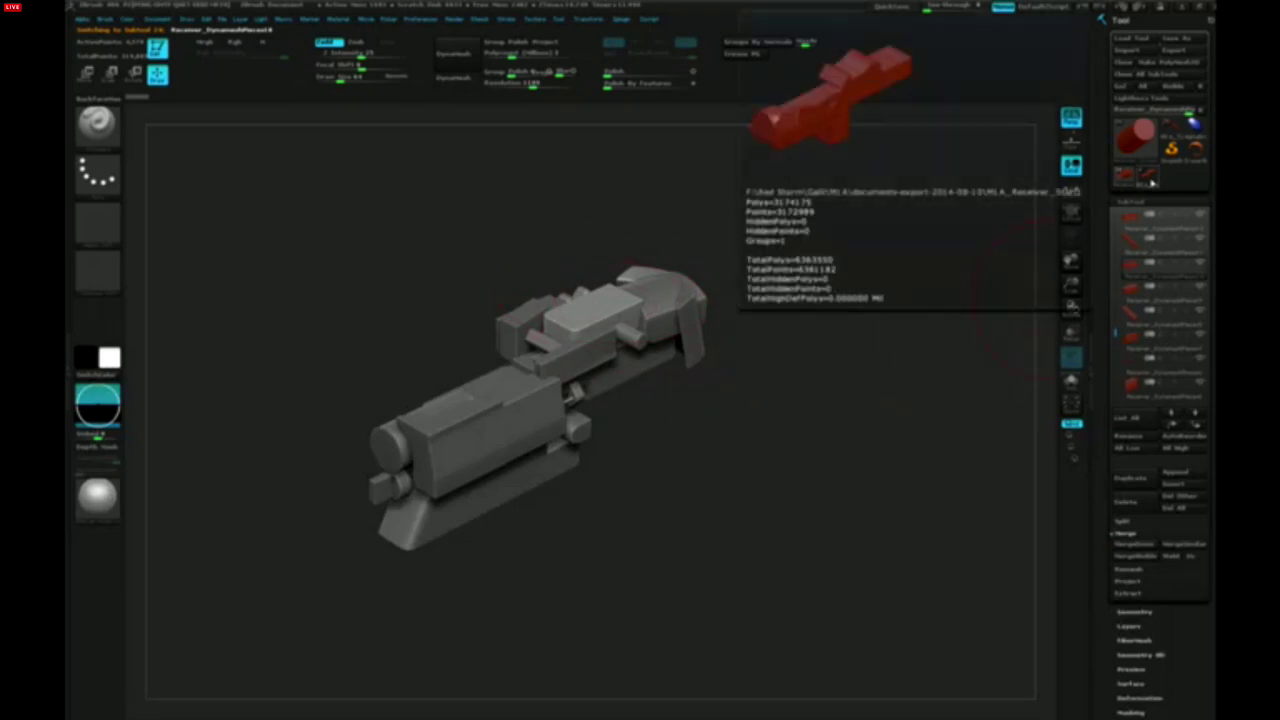
pyautogui.click(1150, 180)
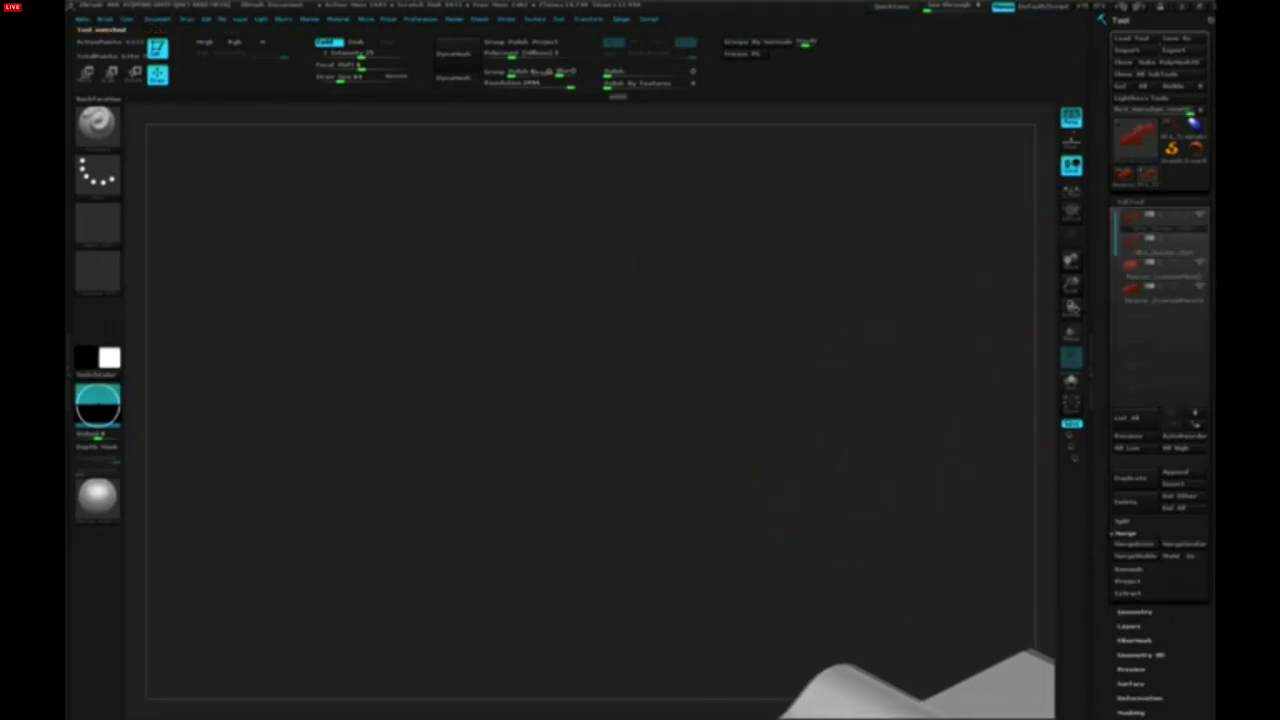
pyautogui.press('f')
pyautogui.moveTo(797, 494); pyautogui.dragTo(985, 510)
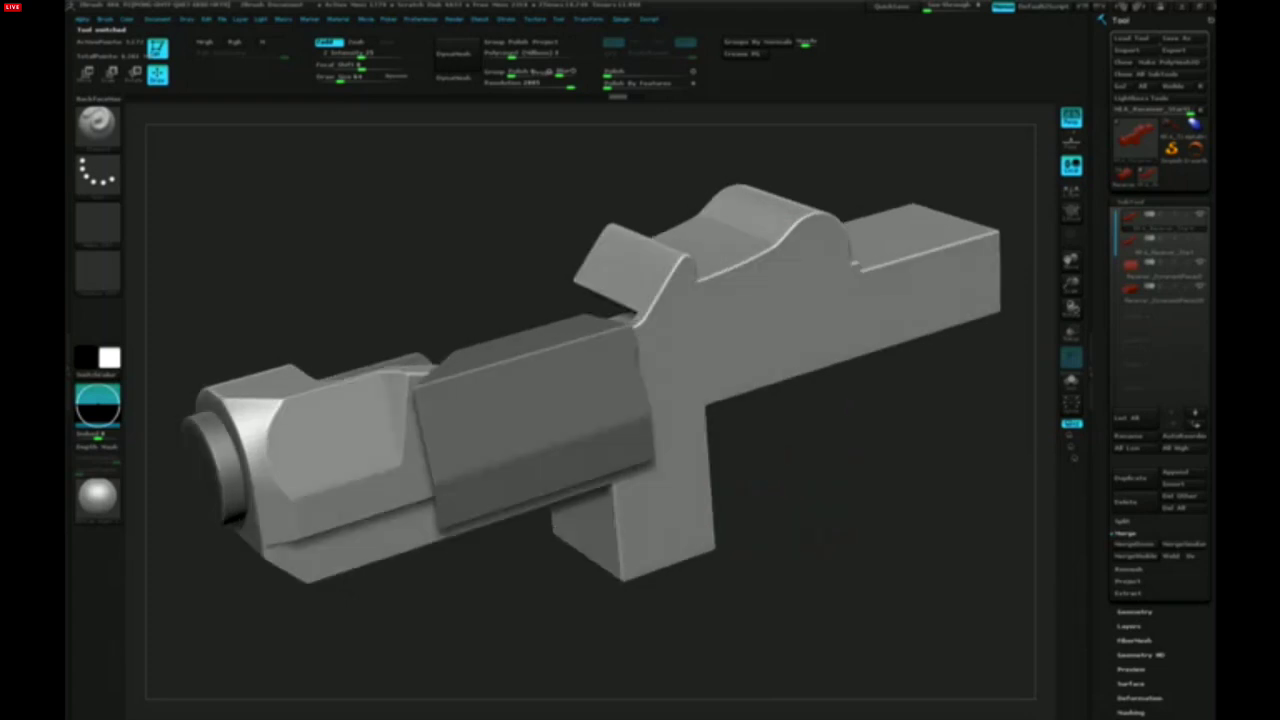
pyautogui.click(1178, 478)
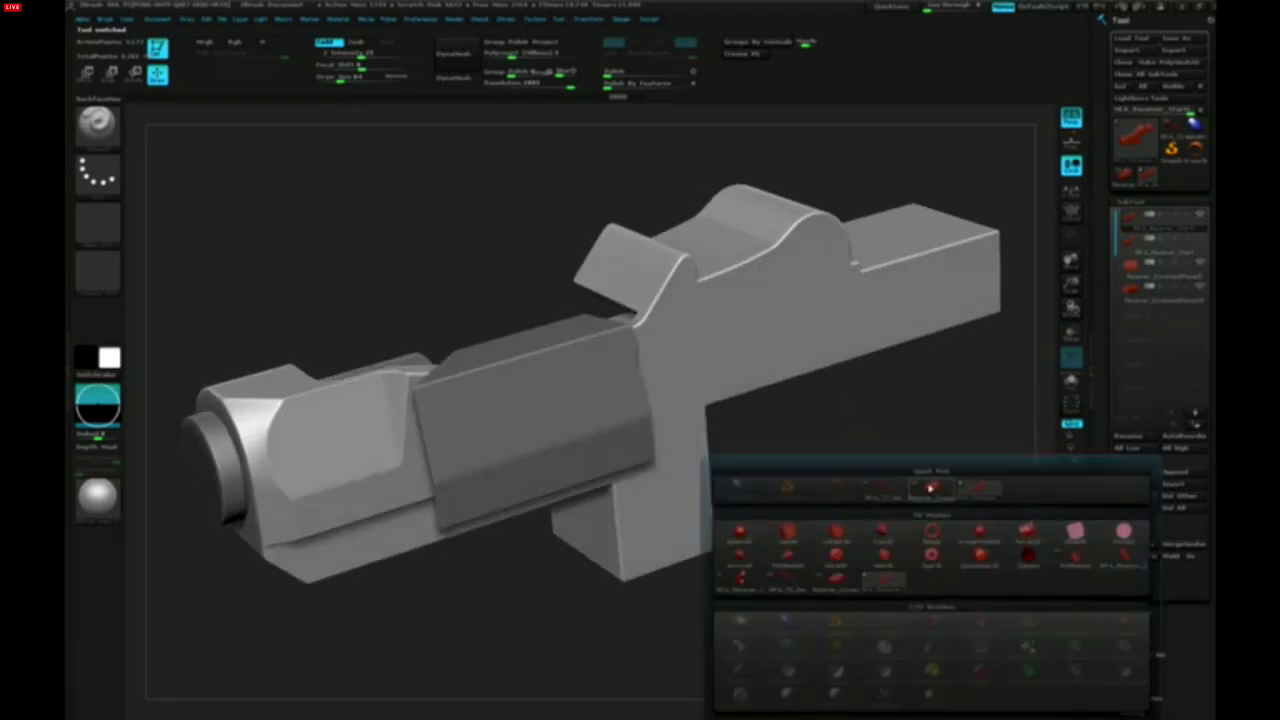
pyautogui.click(941, 491)
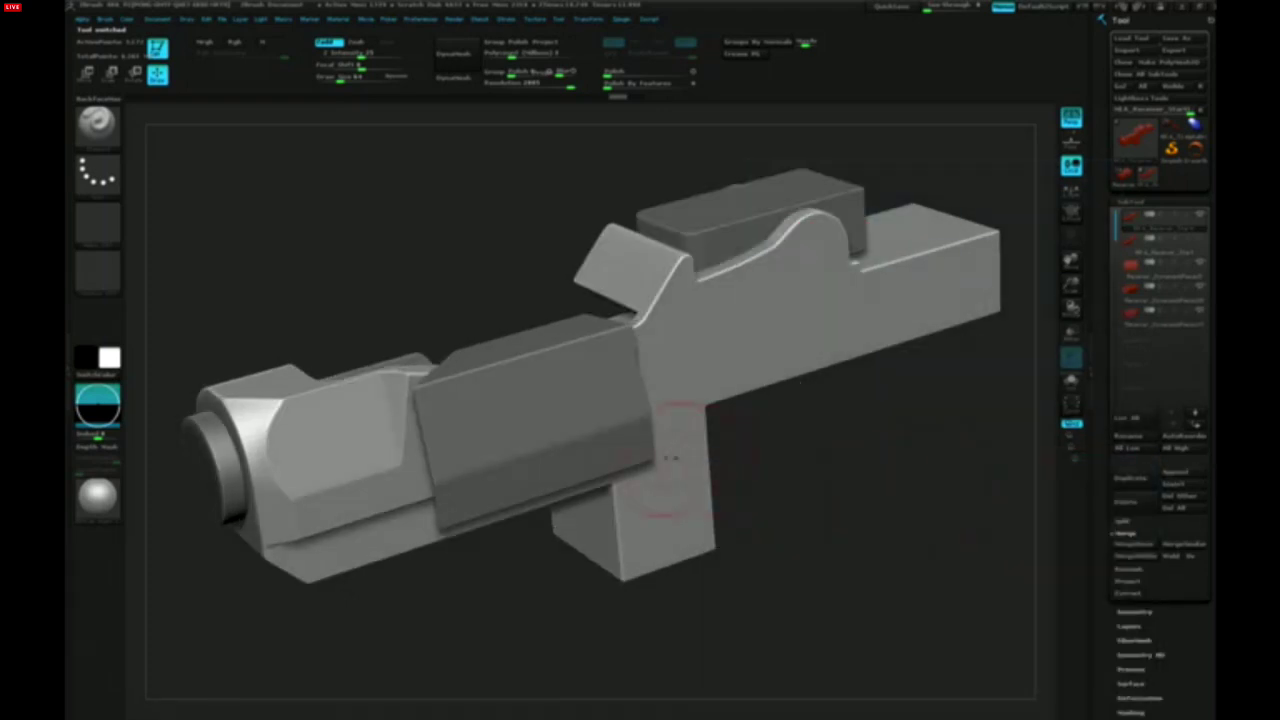
# Move the duplicate receiver subtool to the end of the subtool list, below the appended pieces
pyautogui.moveTo(920, 486); pyautogui.dragTo(760, 420)
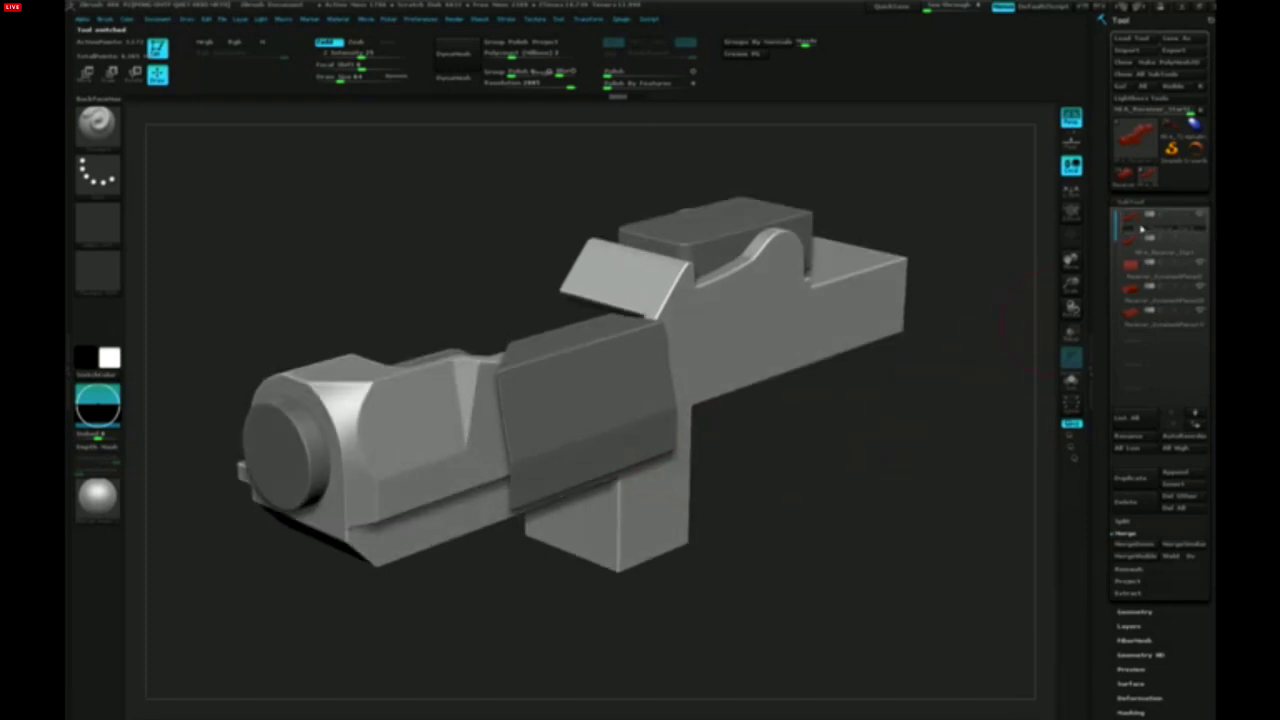
pyautogui.click(1131, 255)
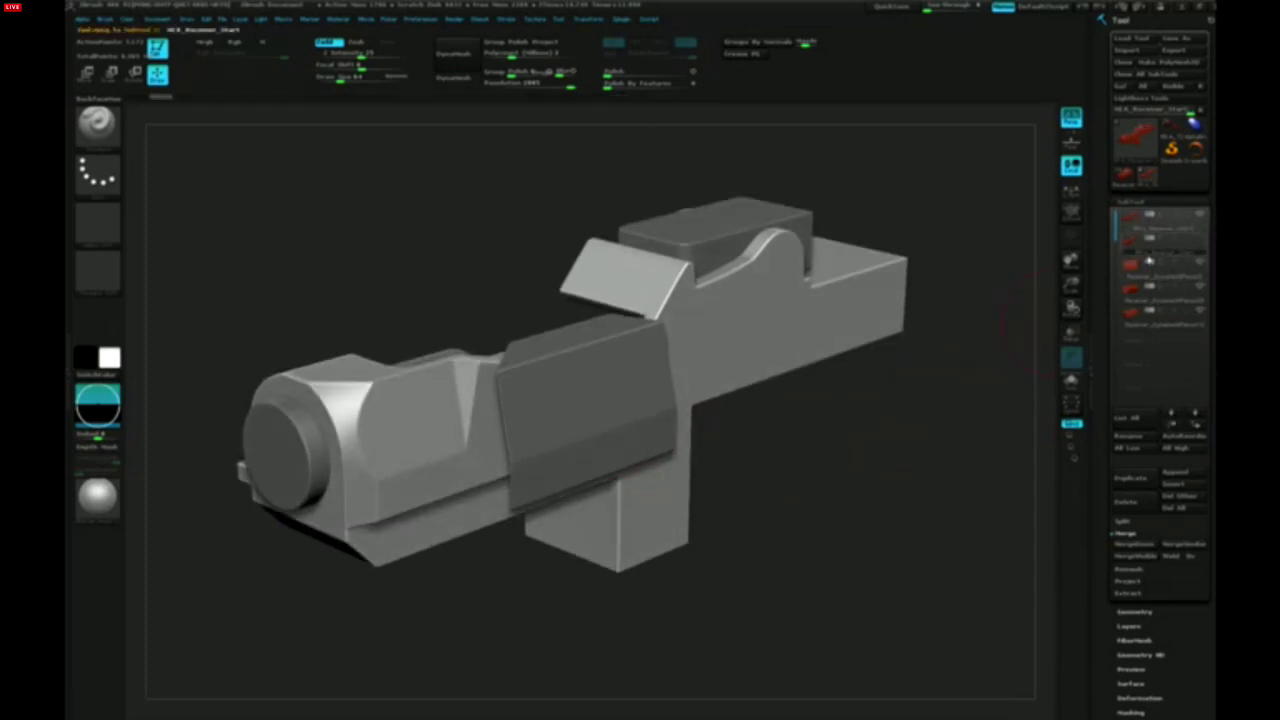
pyautogui.moveTo(1155, 249)
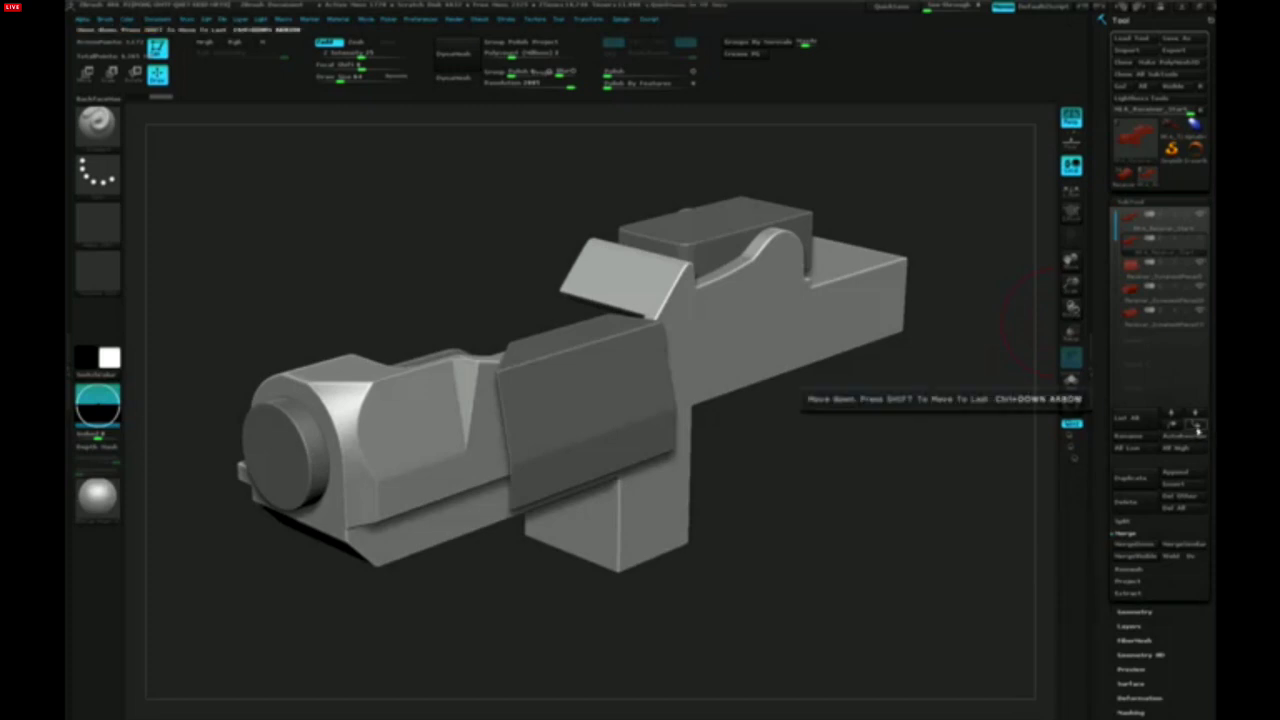
pyautogui.press('shift')
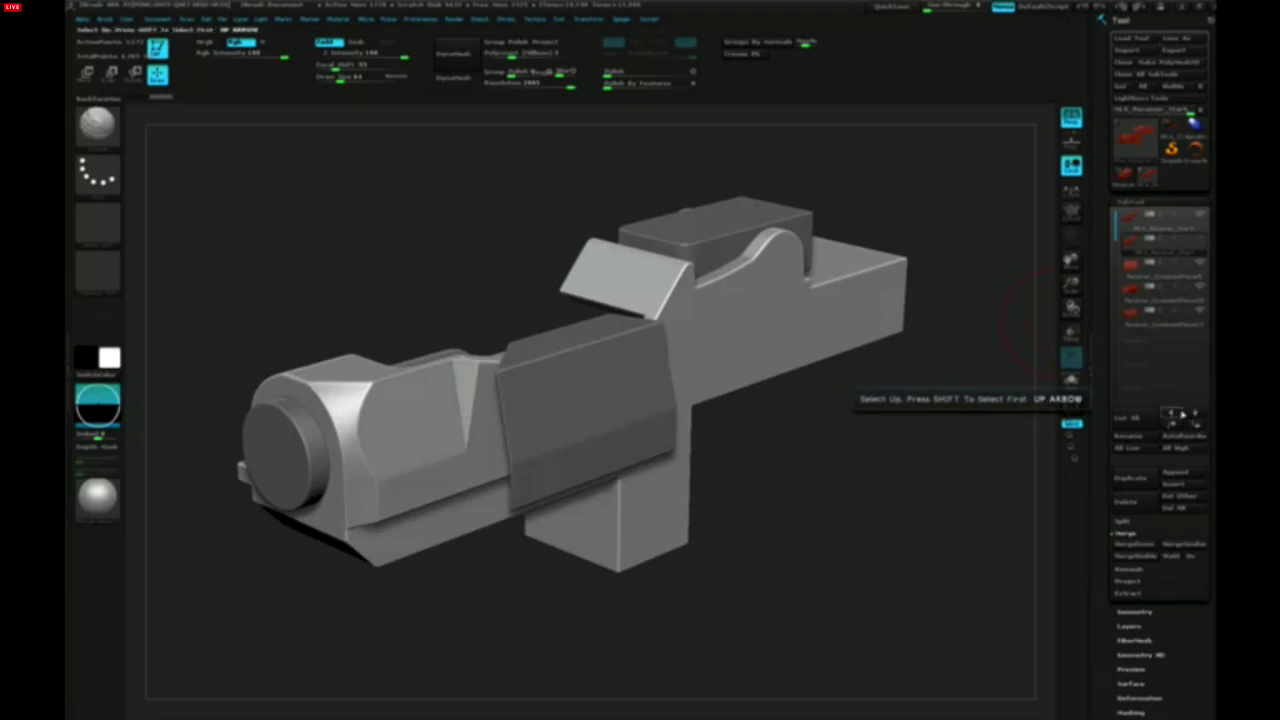
pyautogui.click(1183, 414)
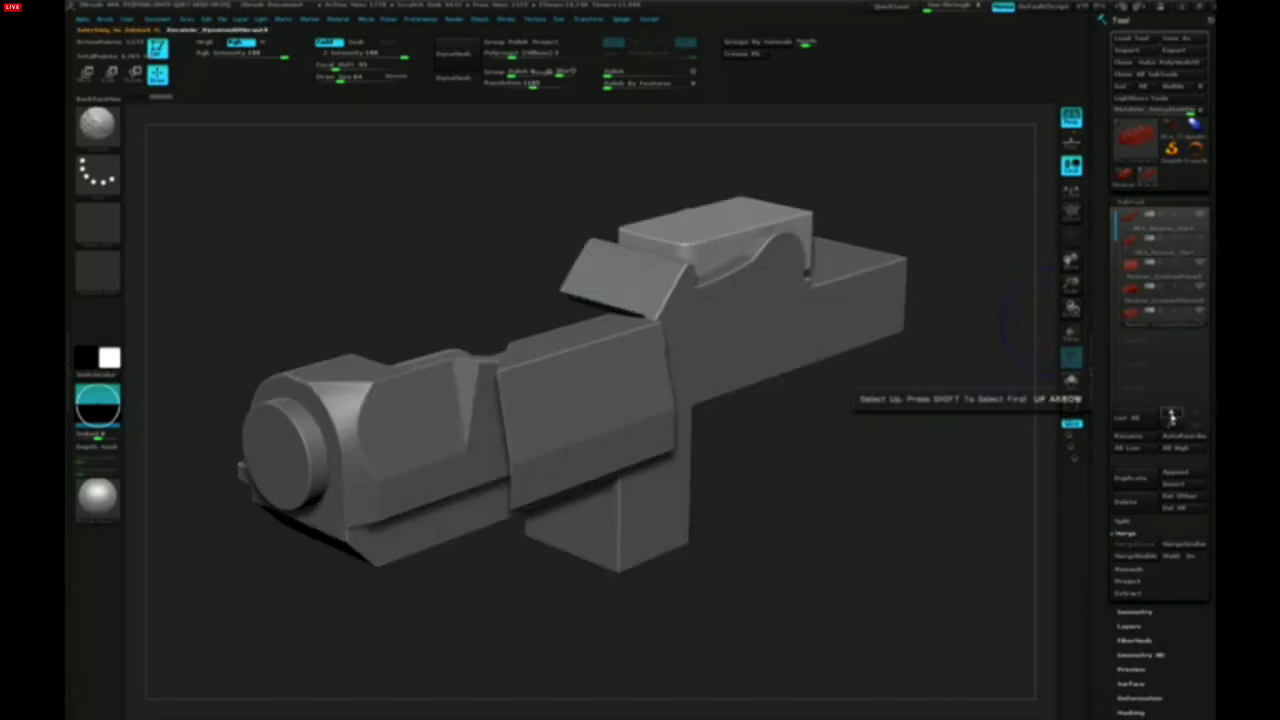
pyautogui.click(1171, 414)
pyautogui.click(1197, 418)
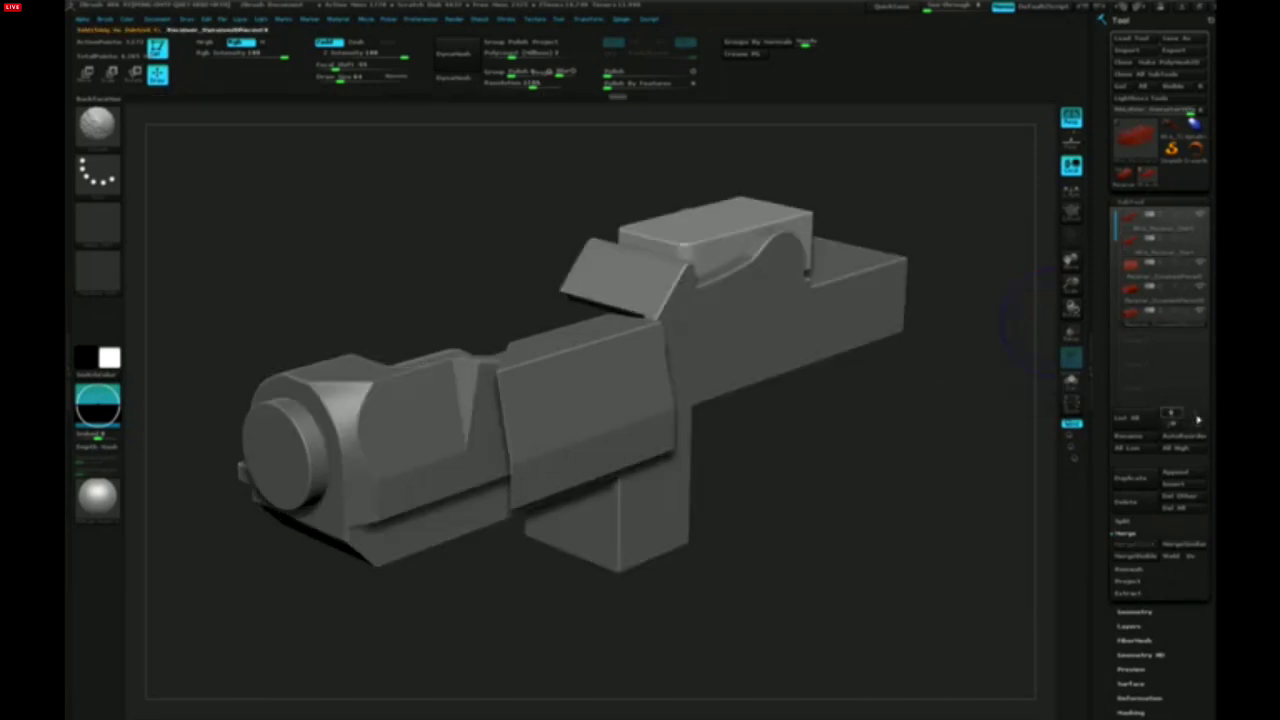
pyautogui.click(1197, 418)
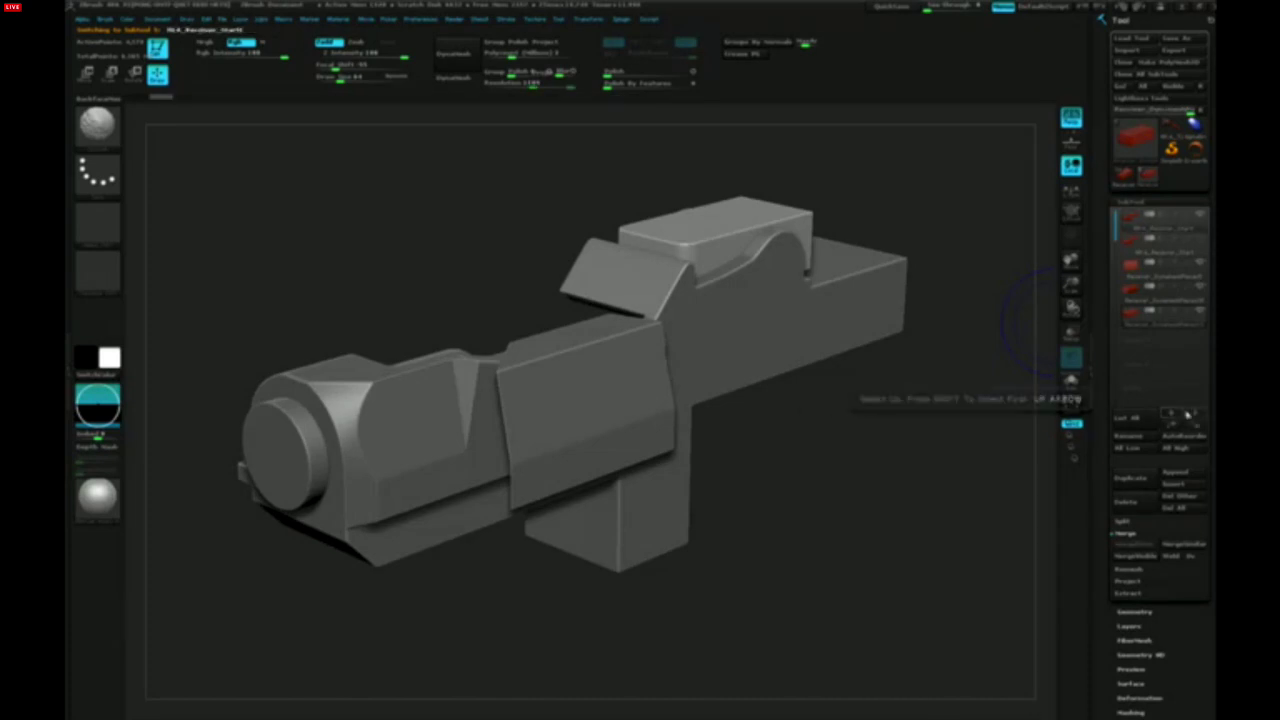
pyautogui.press('shift')
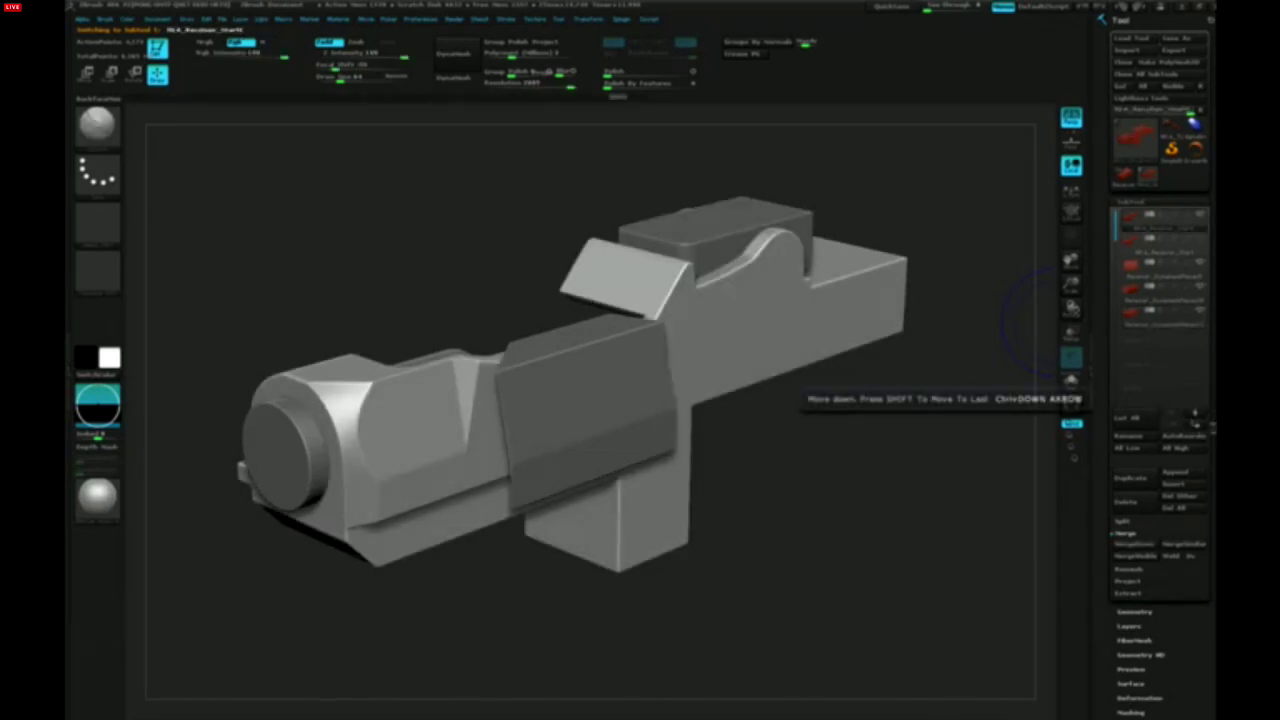
pyautogui.keyDown('shift'); pyautogui.click(1199, 427); pyautogui.keyUp('shift')
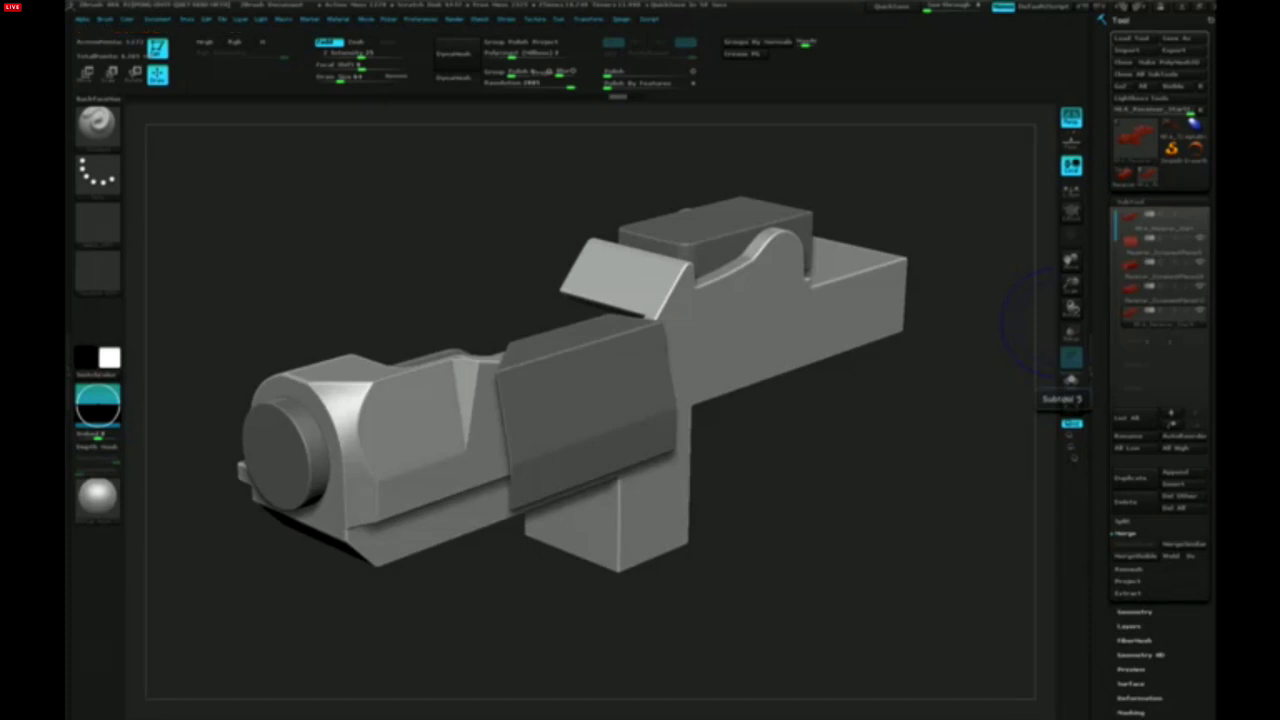
# Hide the appended pieces with their operation set to subtraction, and select the base receiver subtool
pyautogui.click(1202, 318)
pyautogui.click(1197, 315)
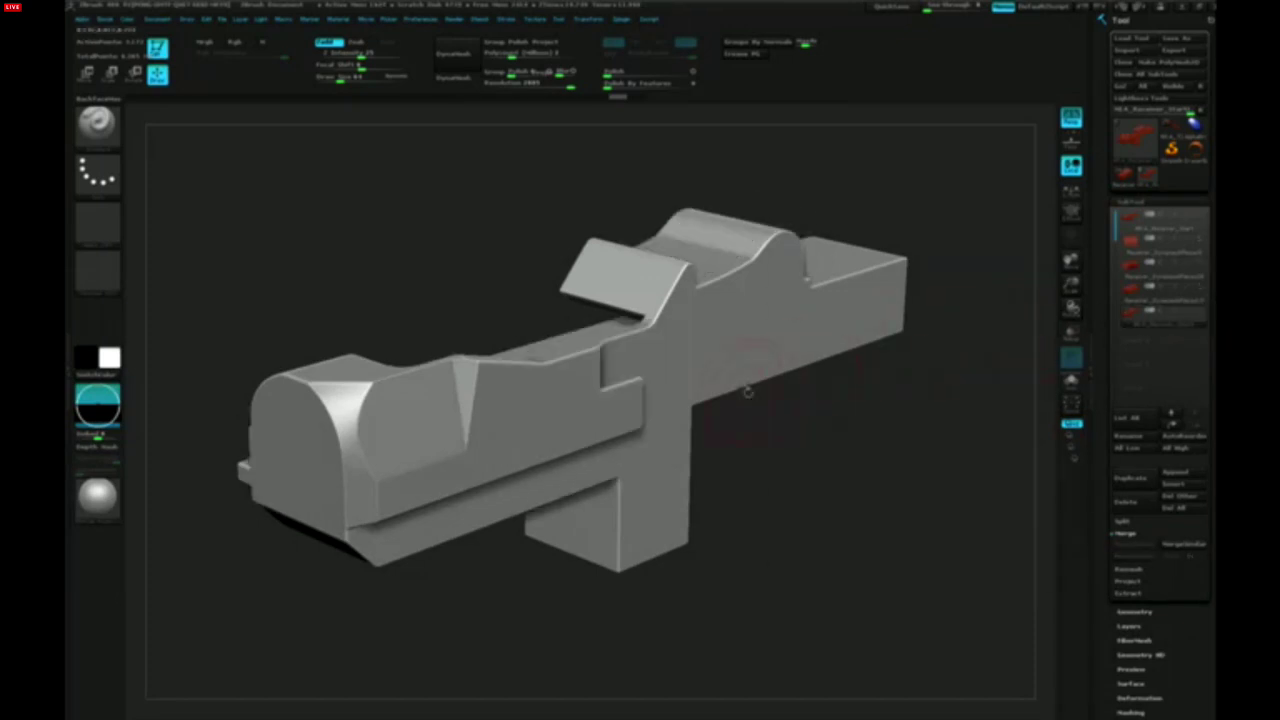
pyautogui.moveTo(720, 417); pyautogui.dragTo(704, 390)
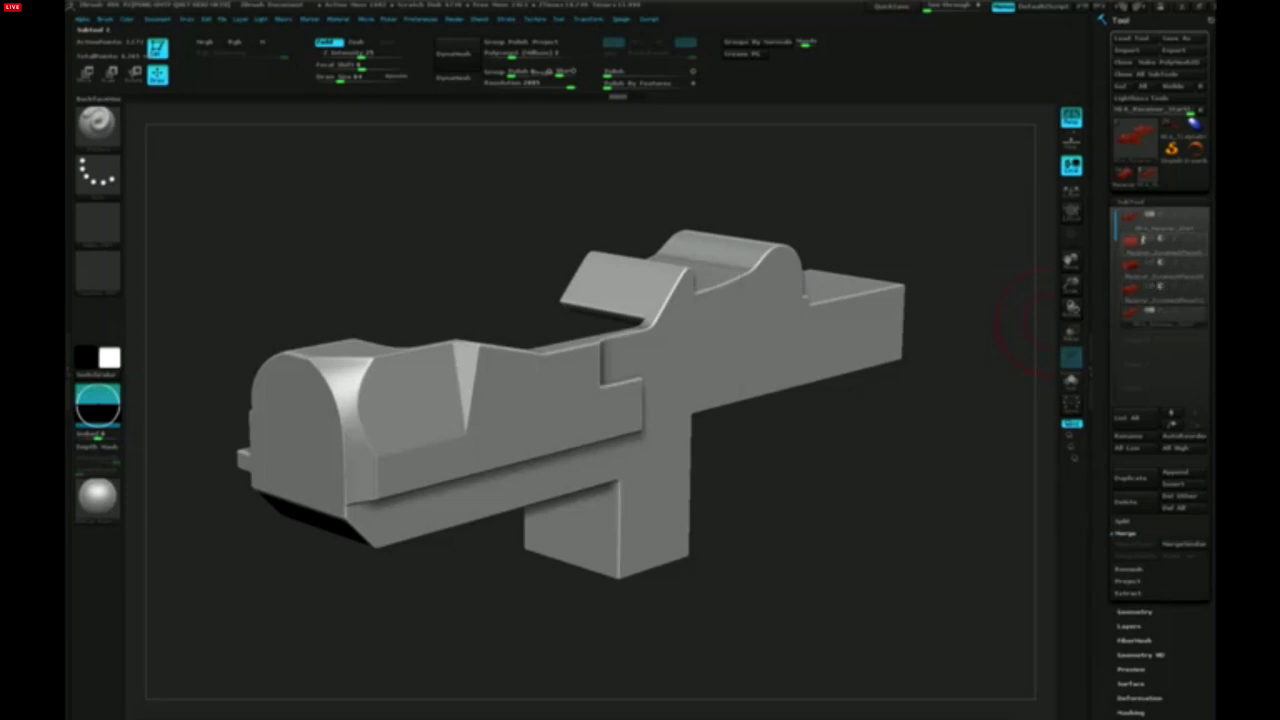
pyautogui.click(1138, 228)
pyautogui.moveTo(821, 411); pyautogui.dragTo(796, 427)
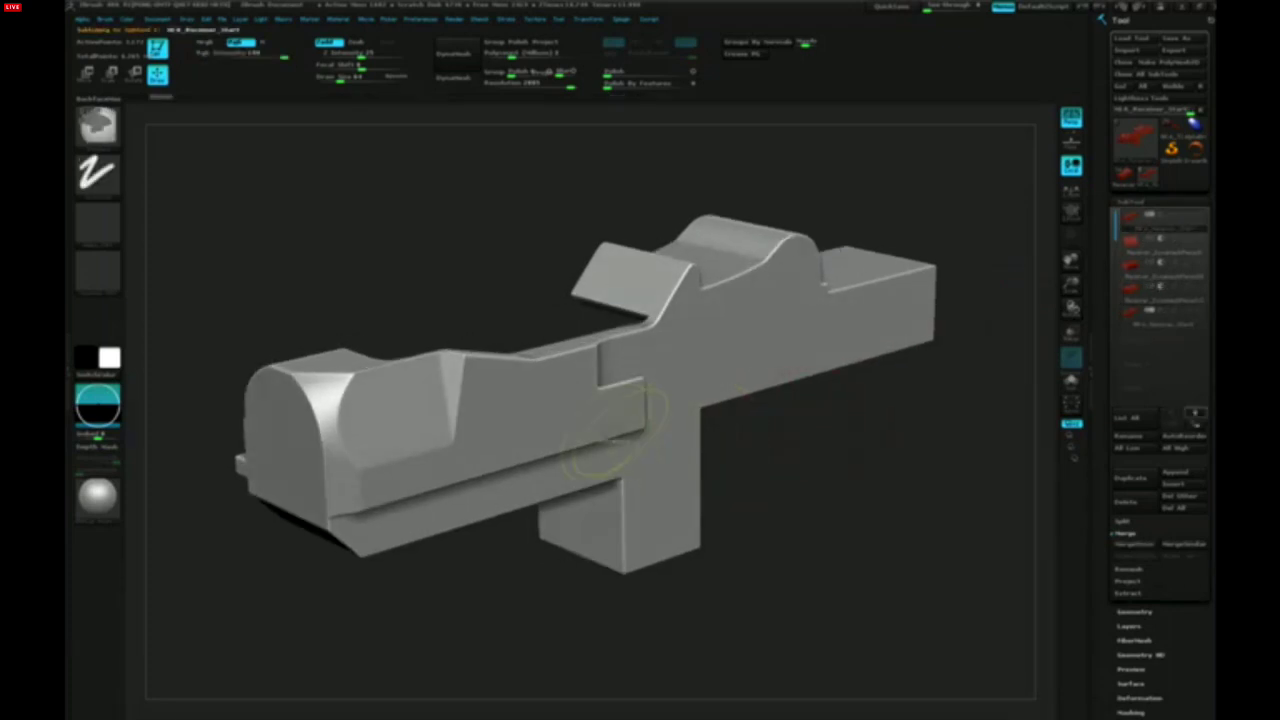
# Merge the base receiver with the angular block below it and DynaMesh the result to subtract the block
pyautogui.hotkey('ctrl', 'm')
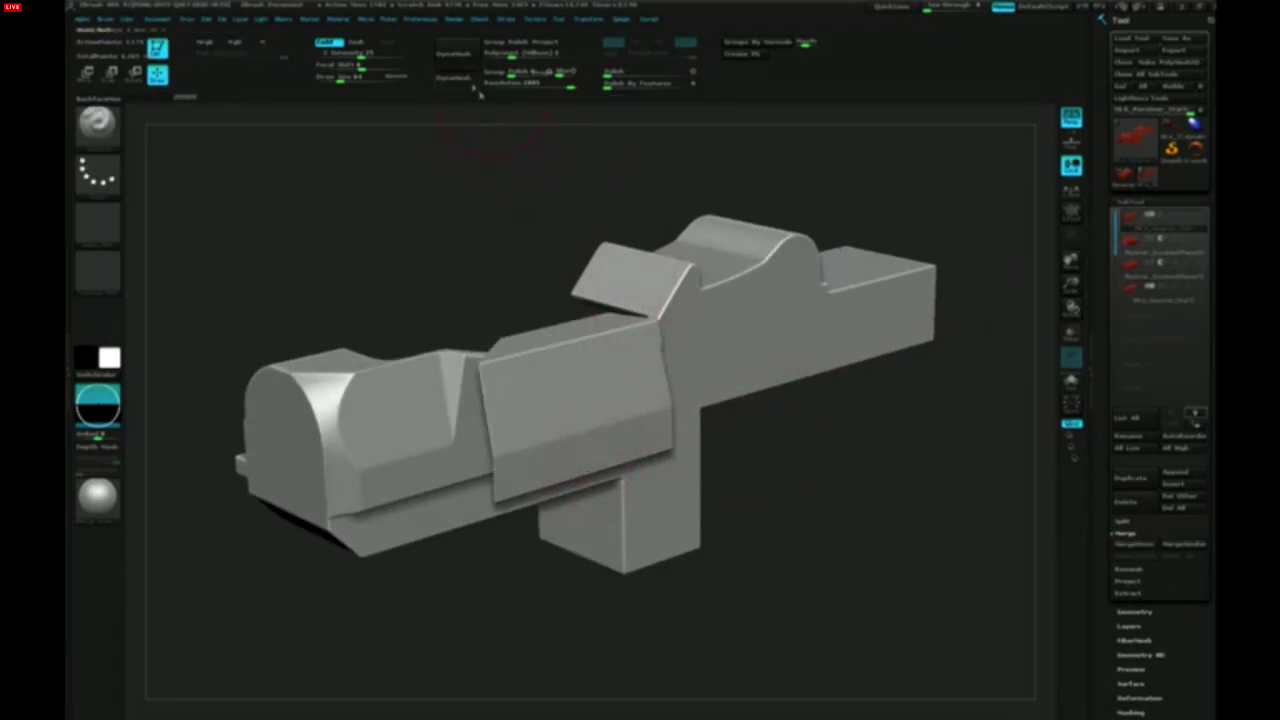
pyautogui.click(453, 53)
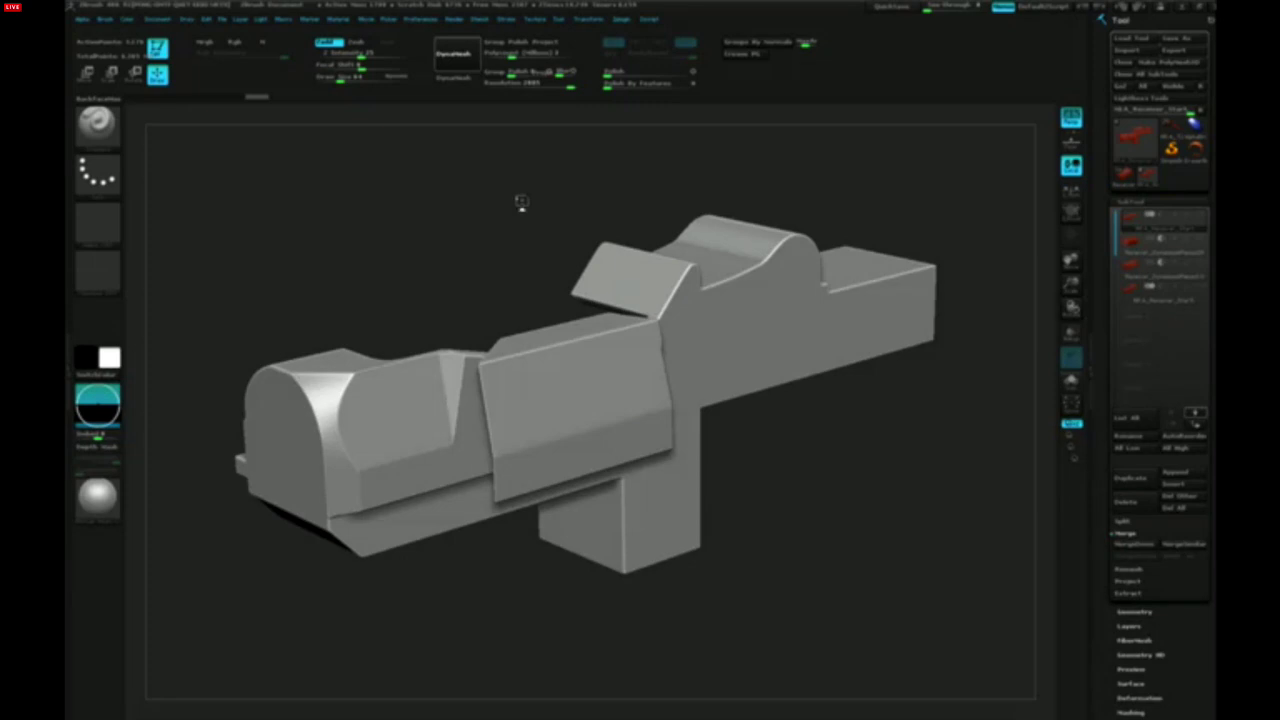
pyautogui.hotkey('ctrl', 'shift', 'z')
pyautogui.hotkey('ctrl', 'shift', 'z')
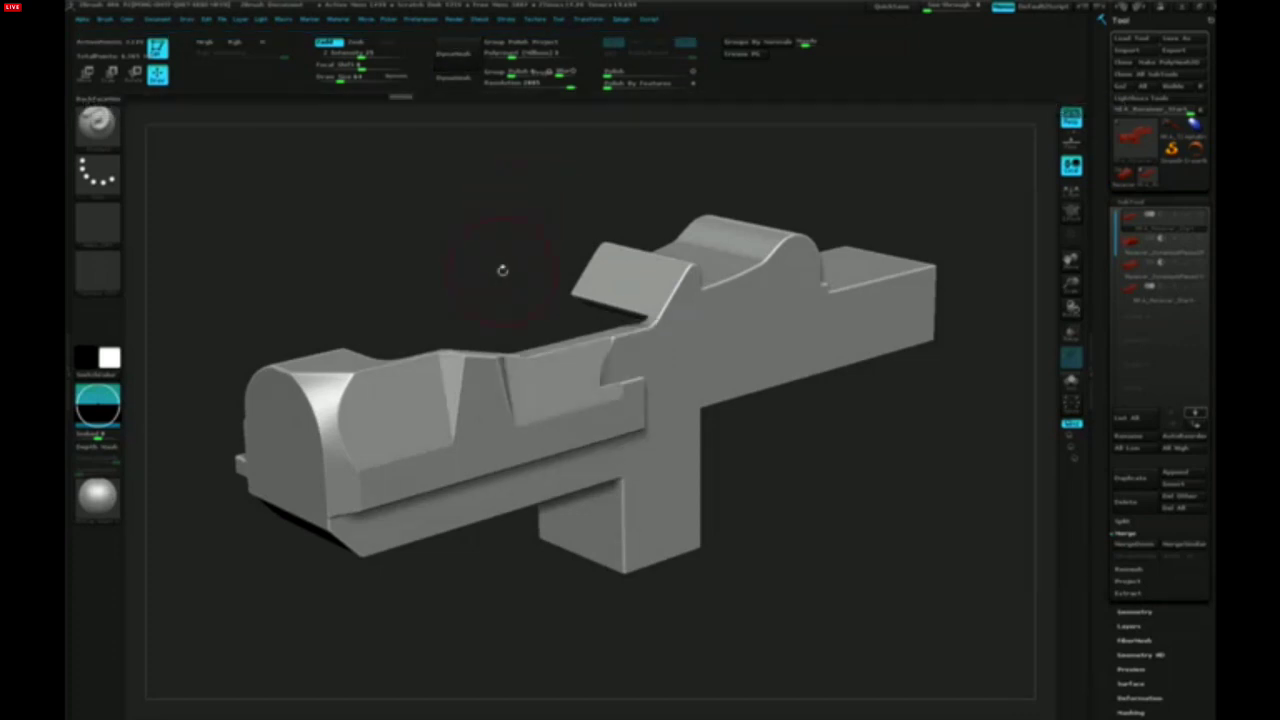
# Merge the front cylinder into the receiver and try to subtract it with DynaMesh, dismissing the error messages
pyautogui.hotkey('ctrl', 'm')
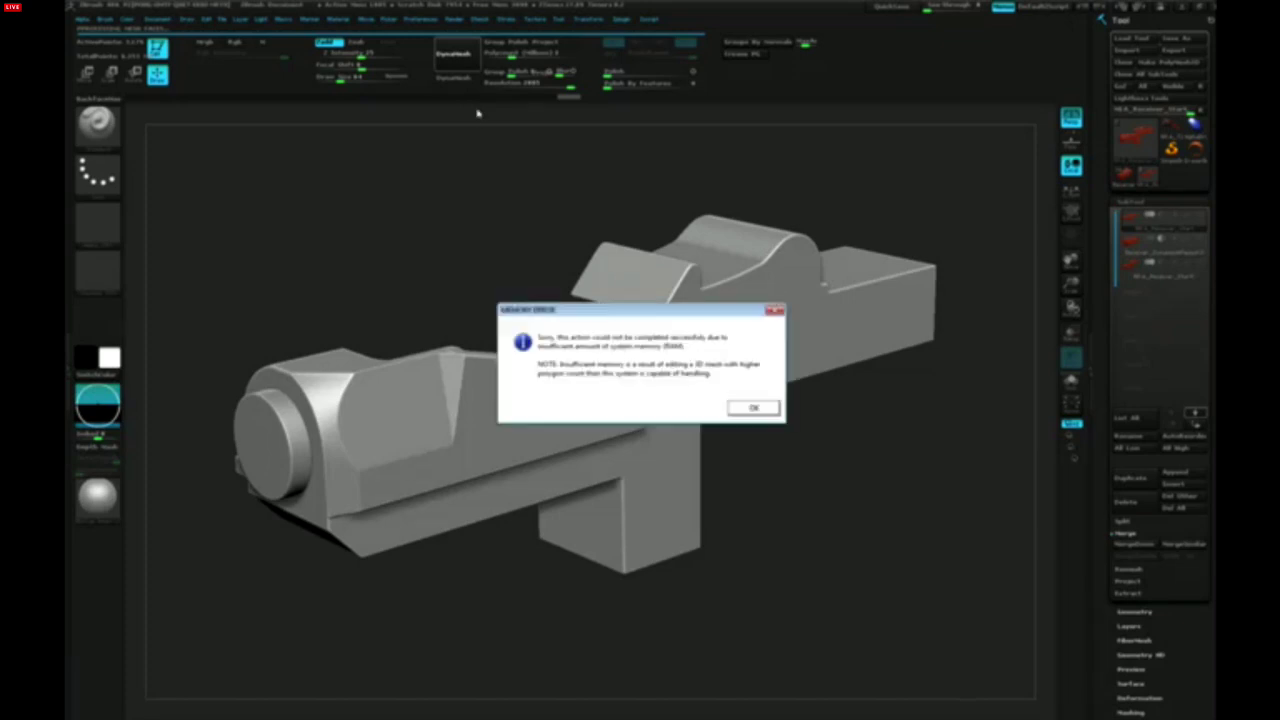
pyautogui.press('Return')
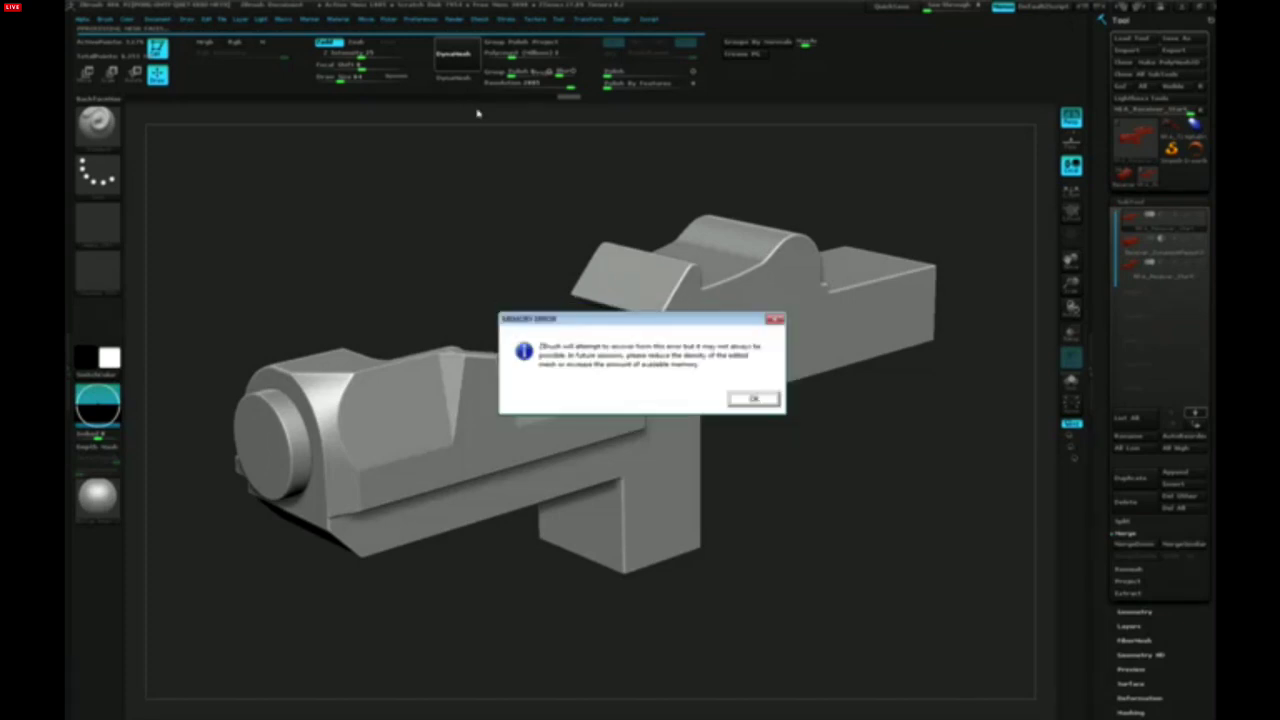
pyautogui.press('Return')
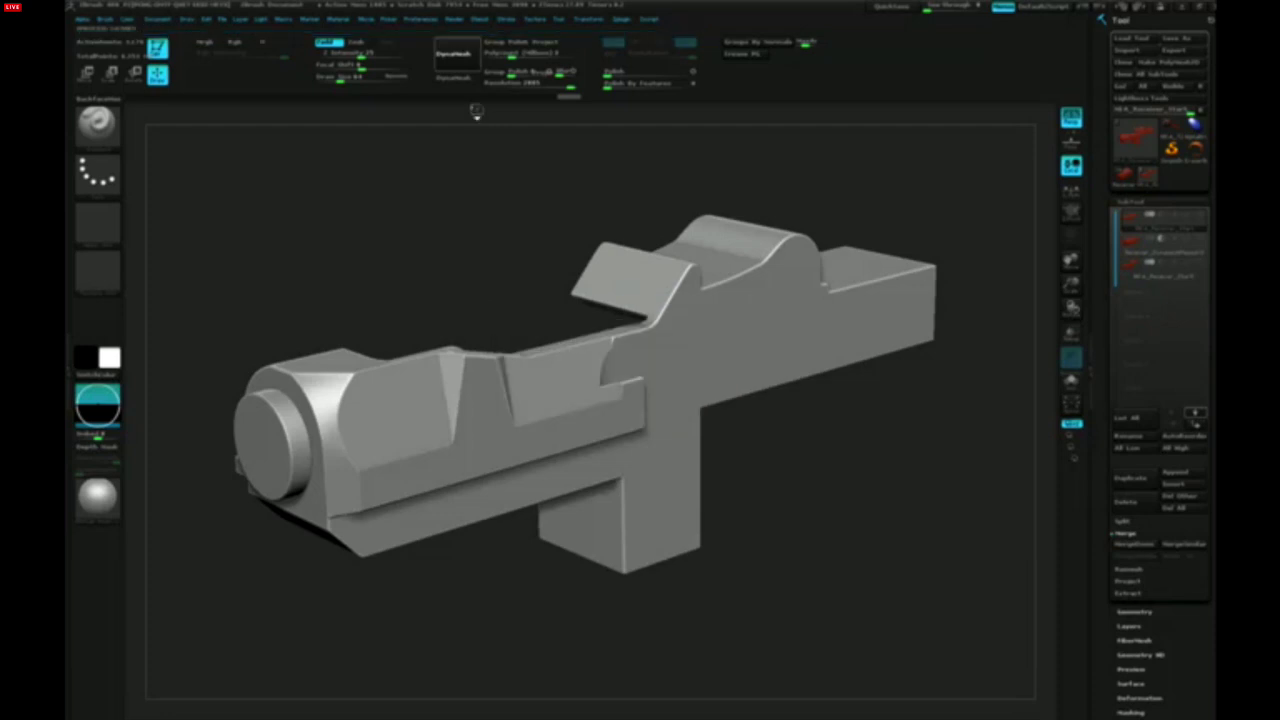
pyautogui.press('Return')
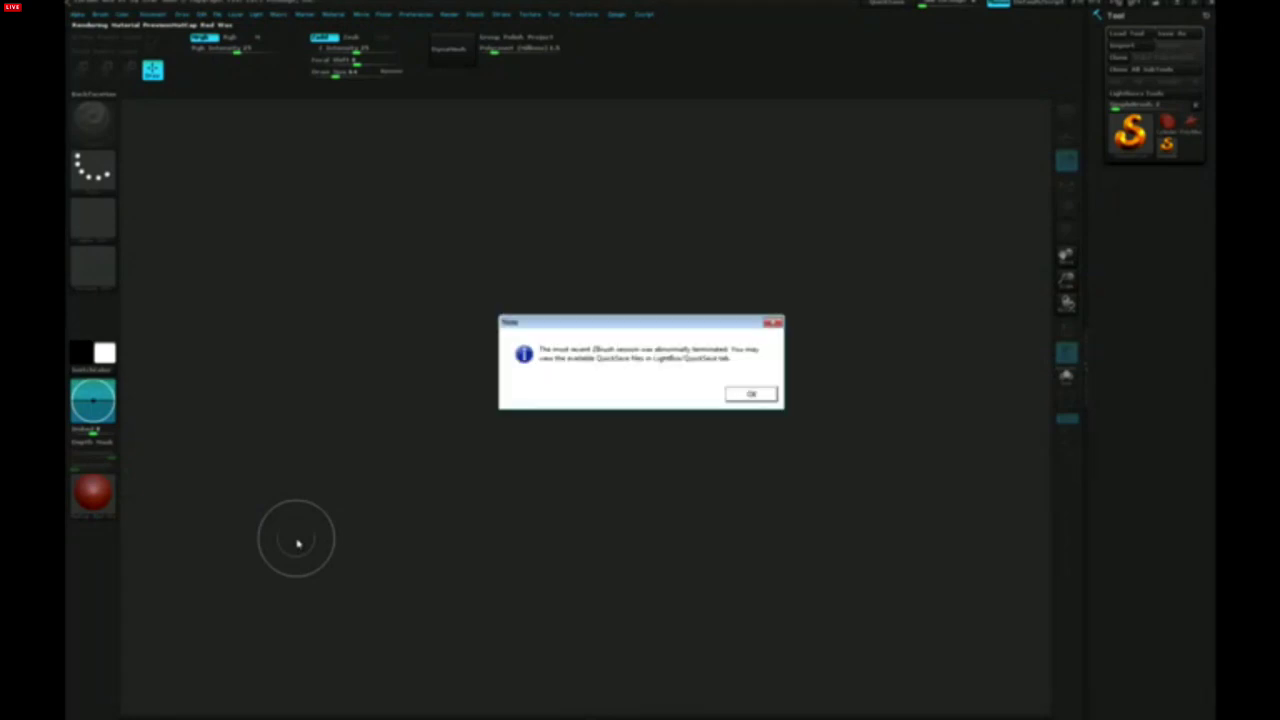
# Load the tool file MLA_Receiver_Step1.4_Sub.ZTL from the MLA export folder on the ZBrushSummit drive
pyautogui.press('Return')
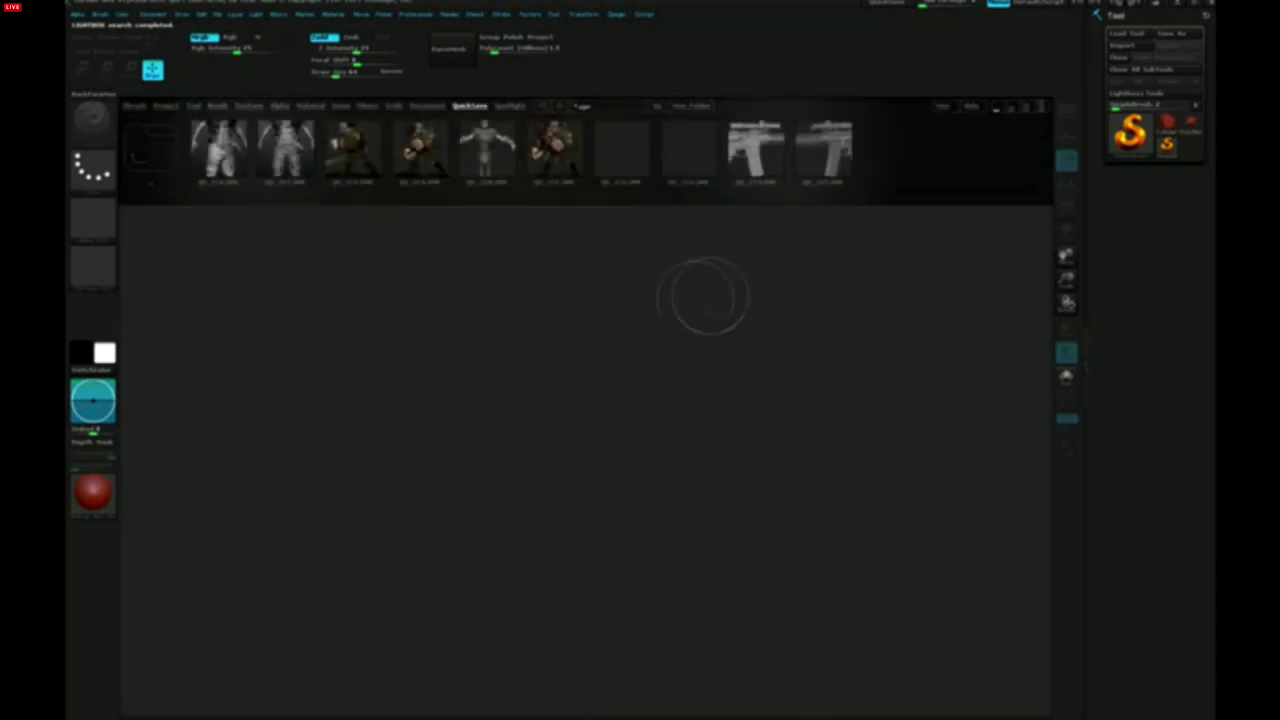
pyautogui.click(1126, 36)
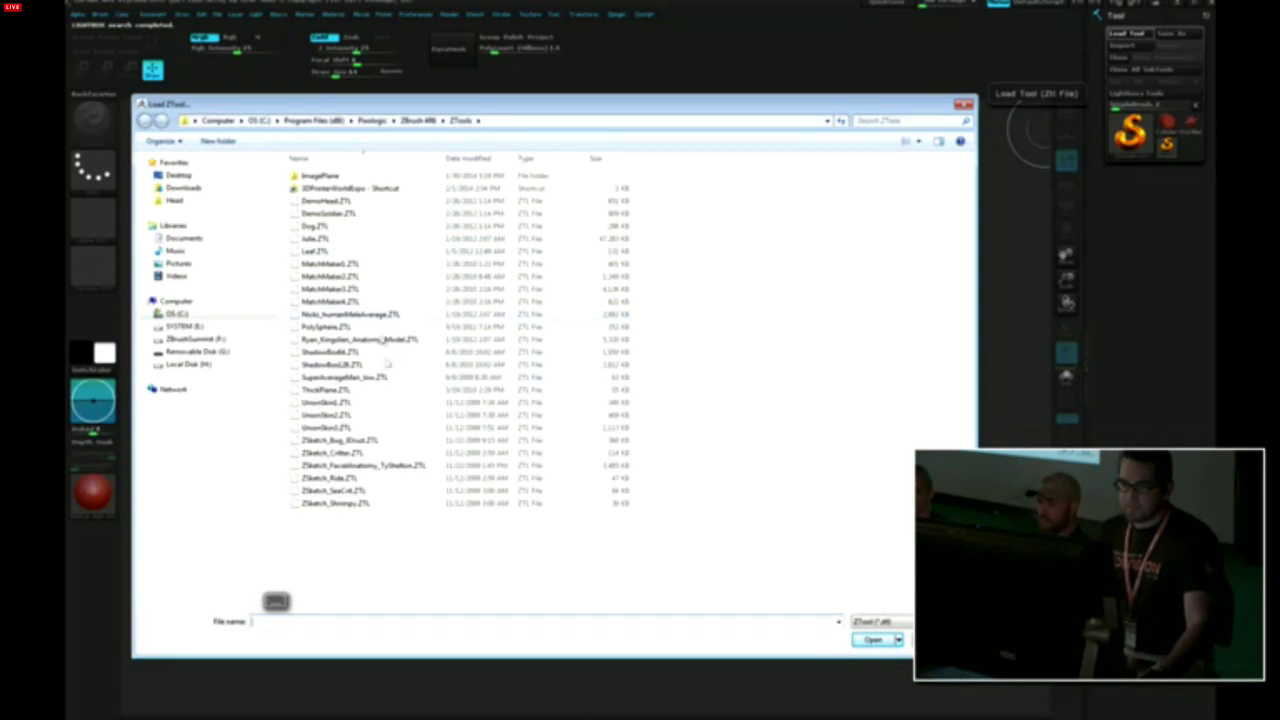
pyautogui.click(212, 340)
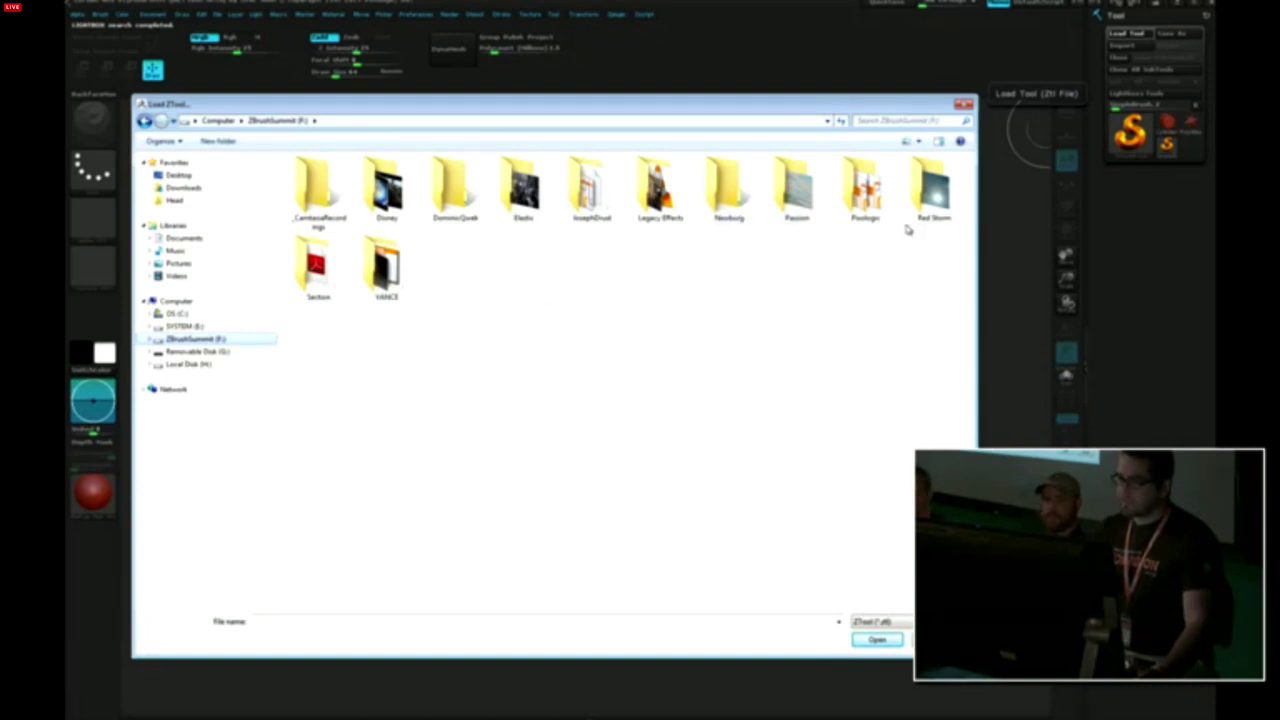
pyautogui.doubleClick(930, 195)
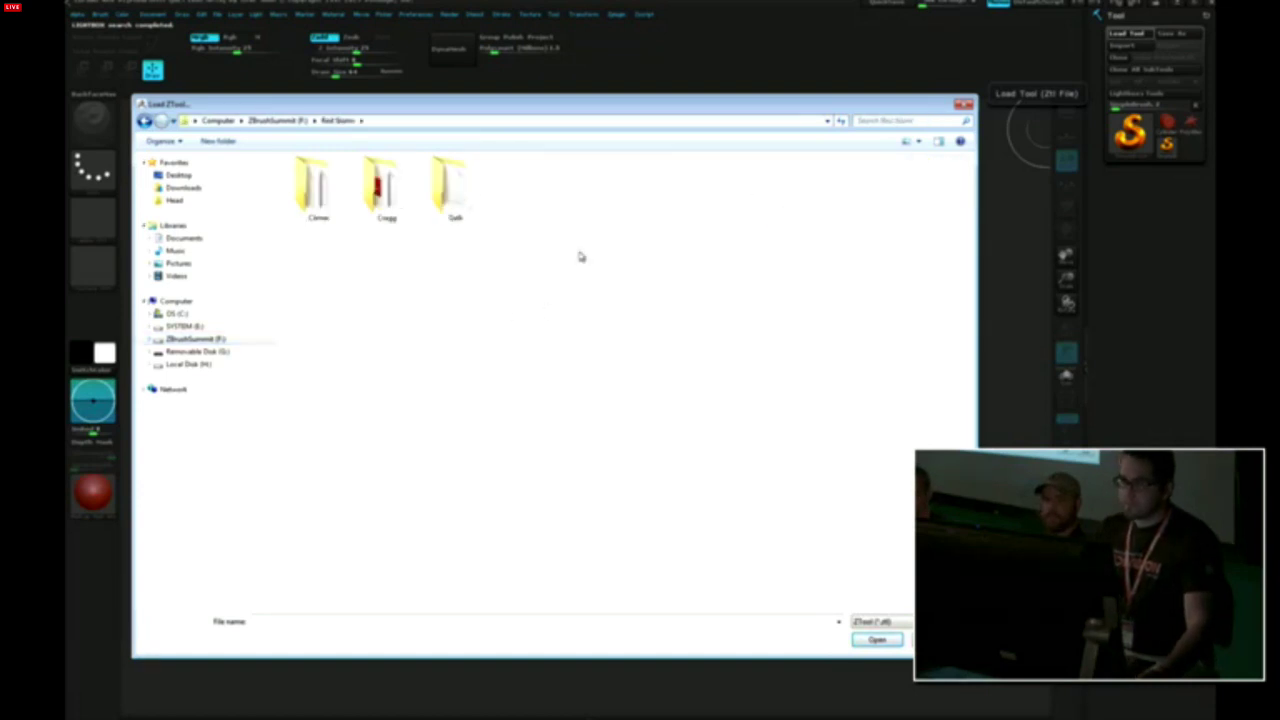
pyautogui.click(457, 198)
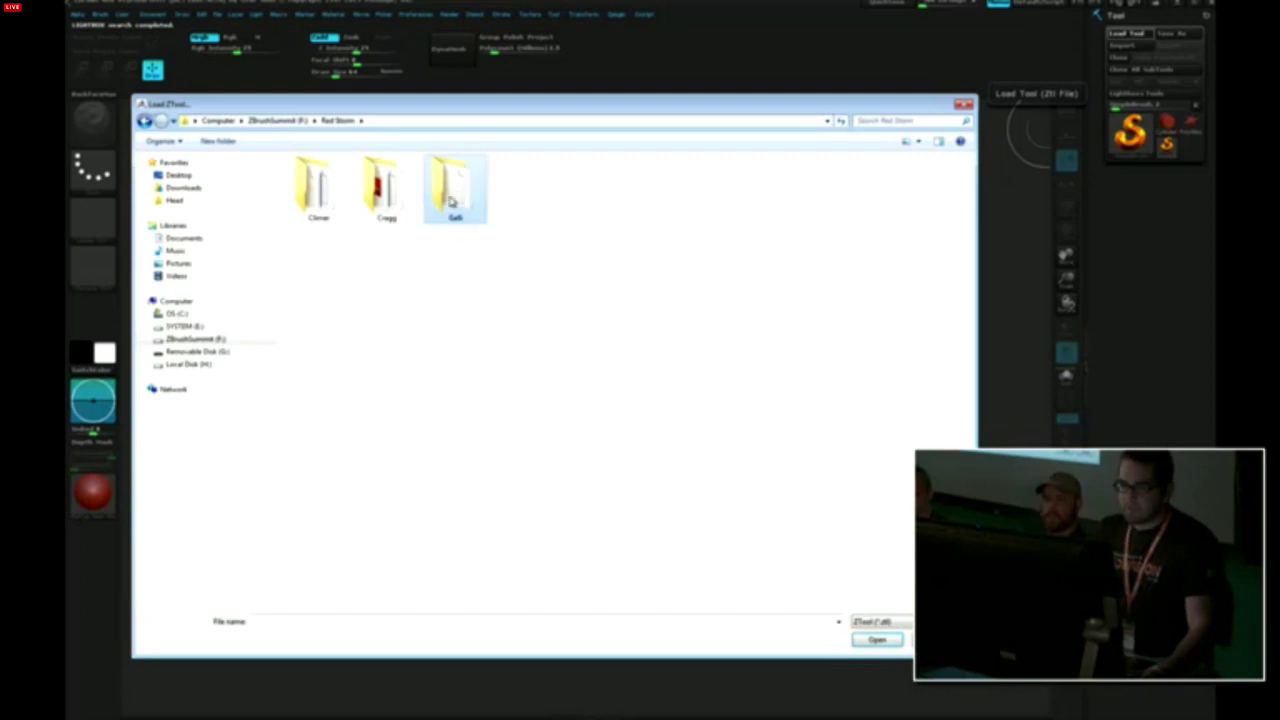
pyautogui.doubleClick(451, 202)
pyautogui.doubleClick(318, 189)
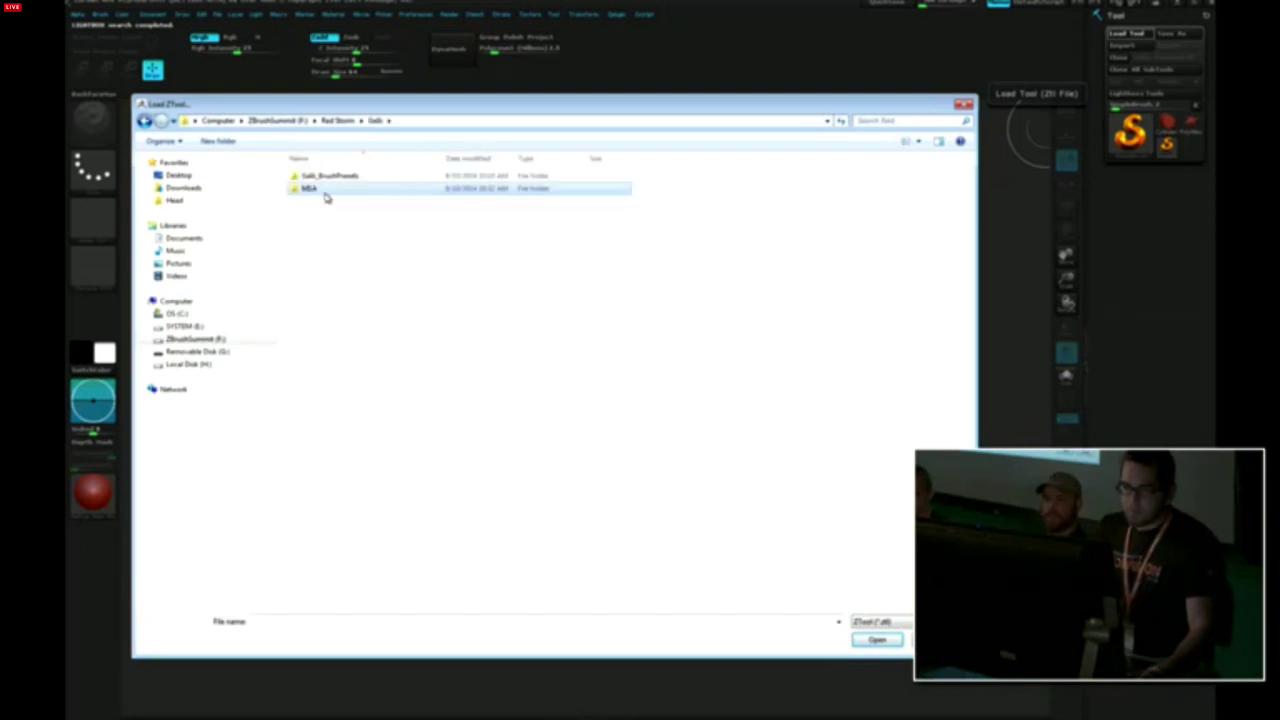
pyautogui.doubleClick(343, 177)
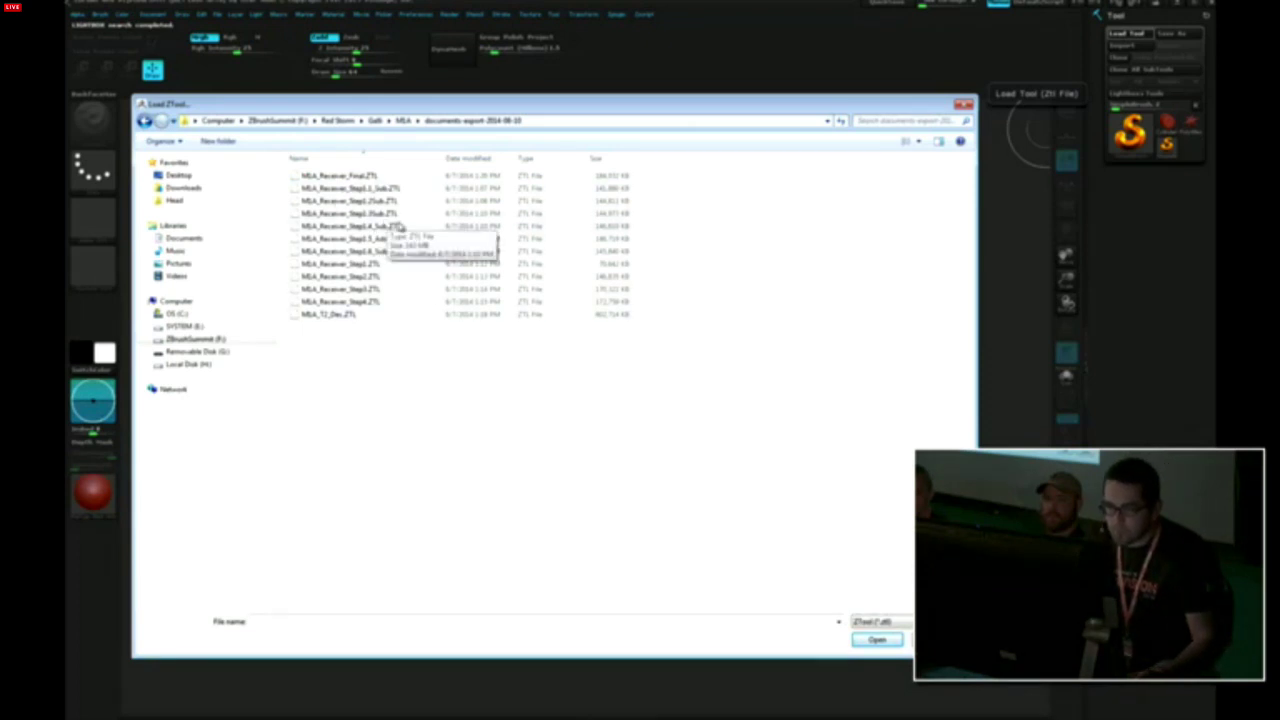
pyautogui.doubleClick(362, 229)
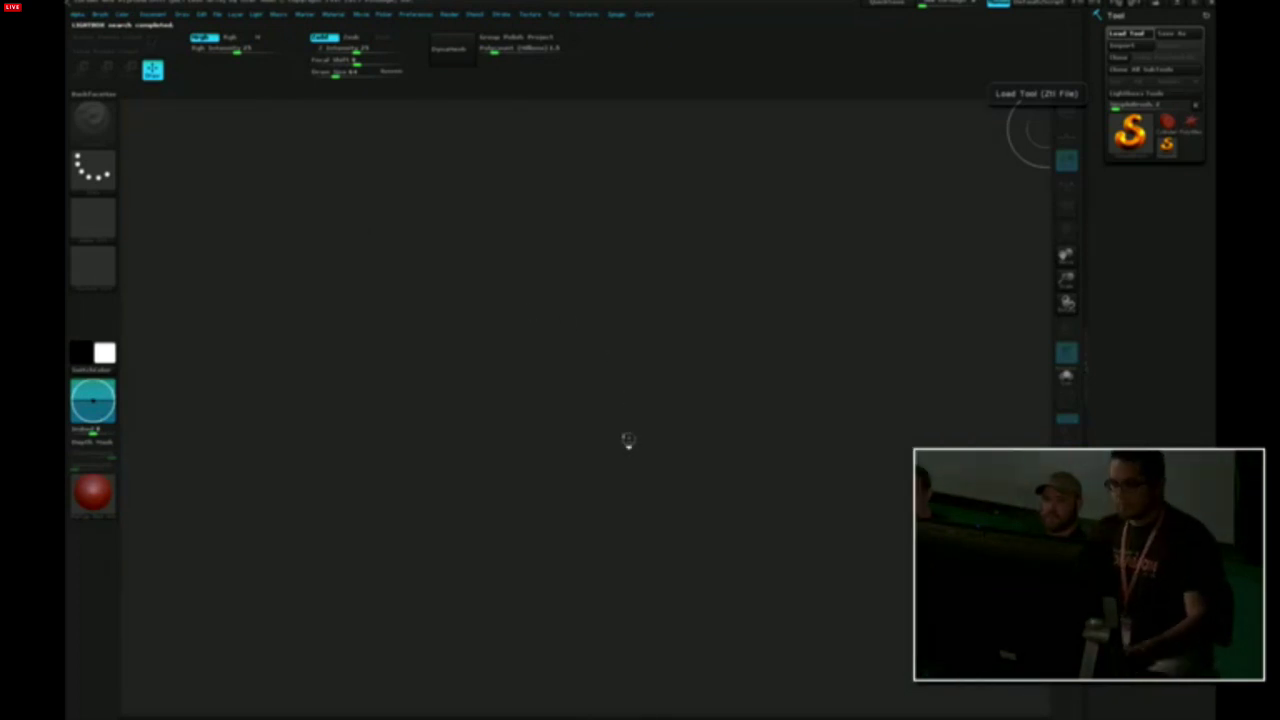
# Draw the loaded receiver on the empty canvas and put it in Edit mode
pyautogui.moveTo(577, 391)
pyautogui.mouseDown()
pyautogui.moveTo(640, 526)
pyautogui.moveTo(515, 550)
pyautogui.mouseUp()
pyautogui.press('t')
pyautogui.keyDown('alt'); pyautogui.moveTo(648, 489); pyautogui.dragTo(590, 585); pyautogui.keyUp('alt')
# Change the receiver's red material to a light grey MatCap
pyautogui.click(93, 492)
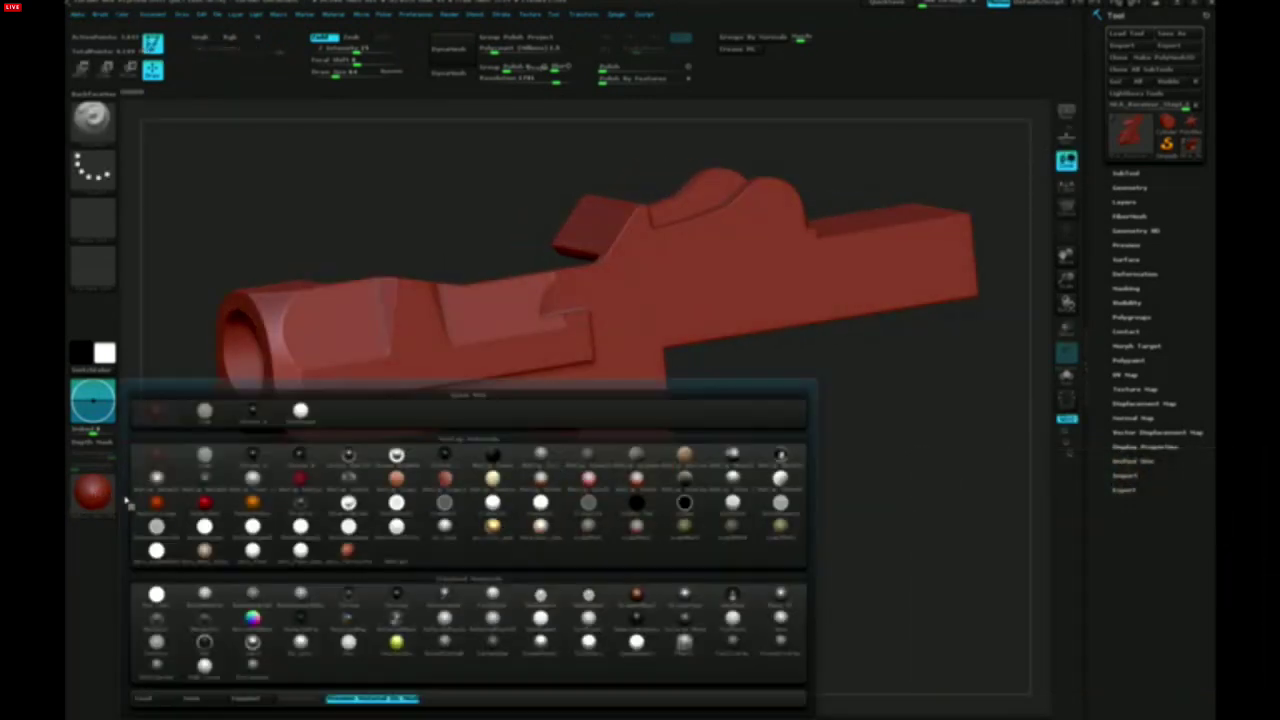
pyautogui.moveTo(188, 532)
pyautogui.click(732, 480)
pyautogui.moveTo(214, 385); pyautogui.dragTo(665, 330)
pyautogui.moveTo(668, 330)
pyautogui.keyDown('ctrl'); pyautogui.mouseDown(button='right')
pyautogui.moveTo(650, 290)
pyautogui.moveTo(700, 322)
pyautogui.moveTo(720, 296)
pyautogui.mouseUp(button='right'); pyautogui.keyUp('ctrl')
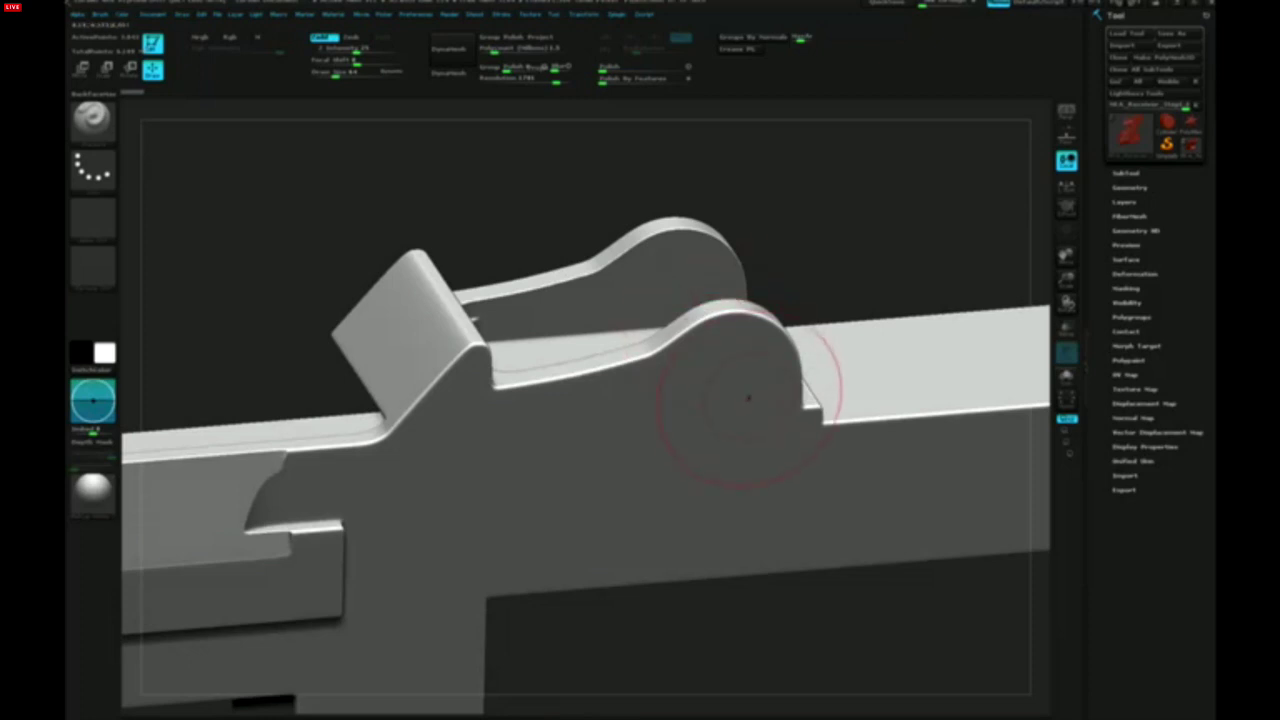
pyautogui.moveTo(749, 397)
pyautogui.mouseDown(button='right')
pyautogui.moveTo(717, 379)
pyautogui.moveTo(737, 392)
pyautogui.mouseUp(button='right')
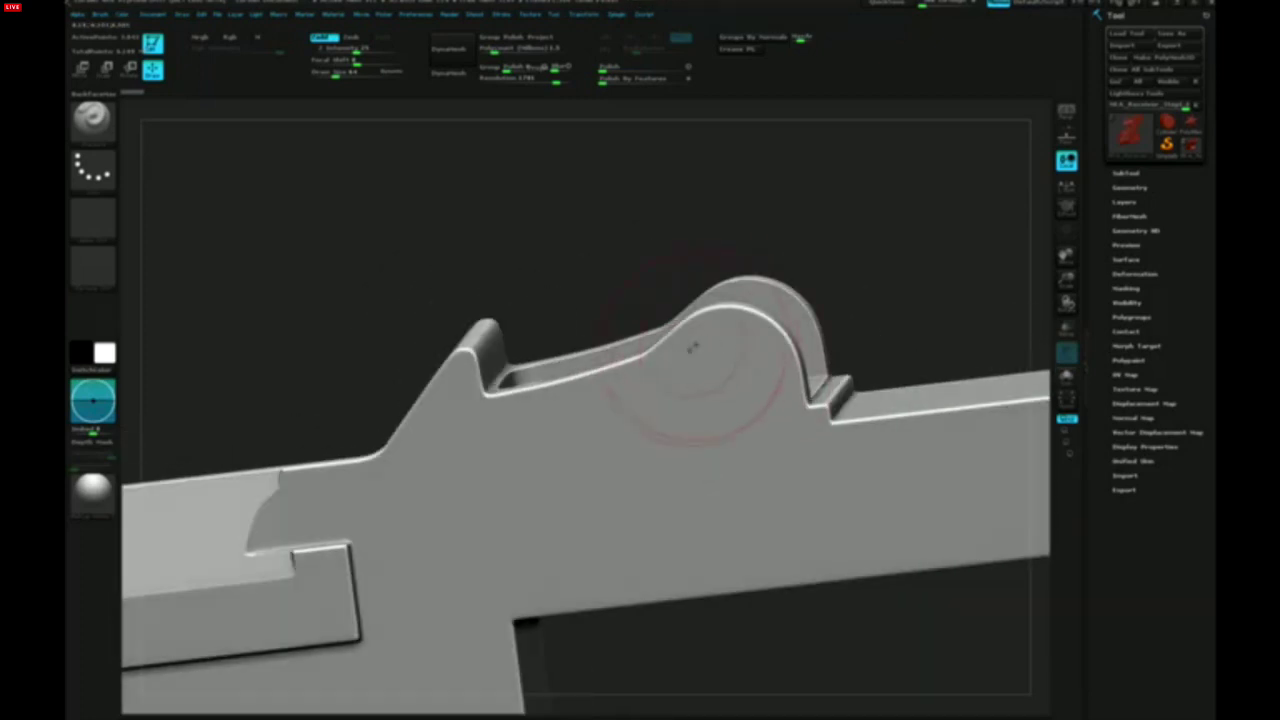
pyautogui.press('b')
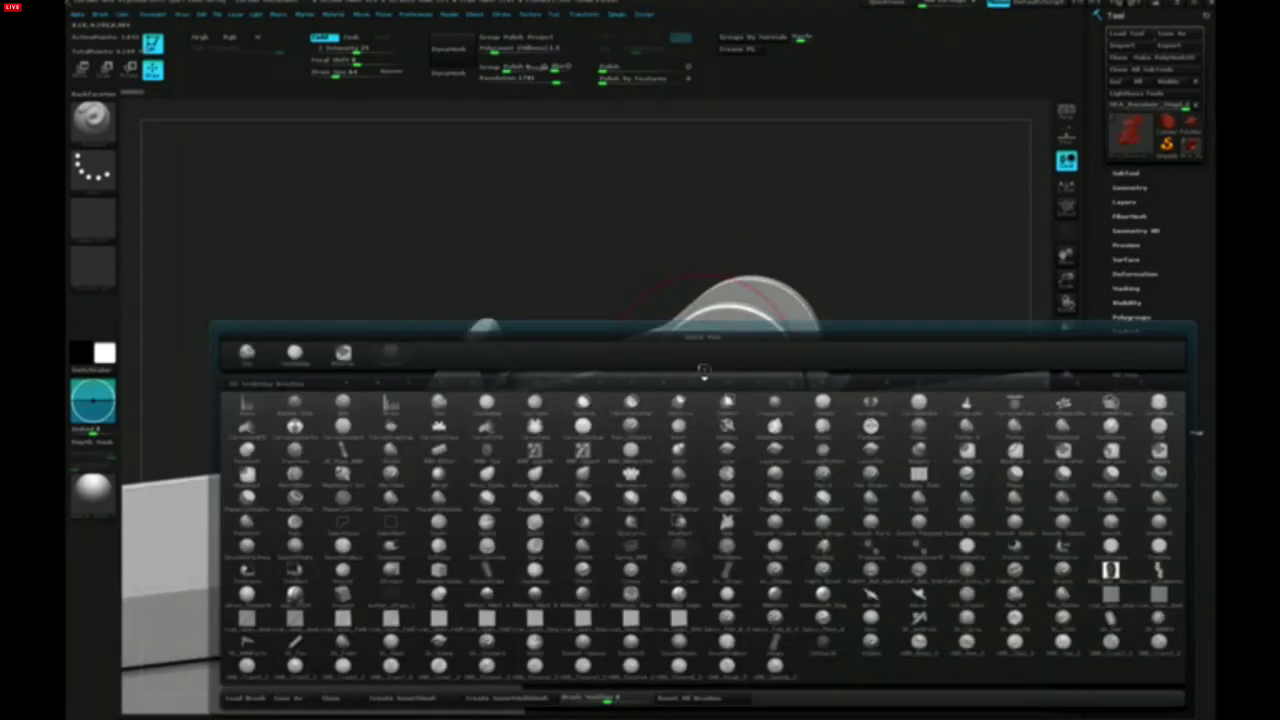
pyautogui.press('i')
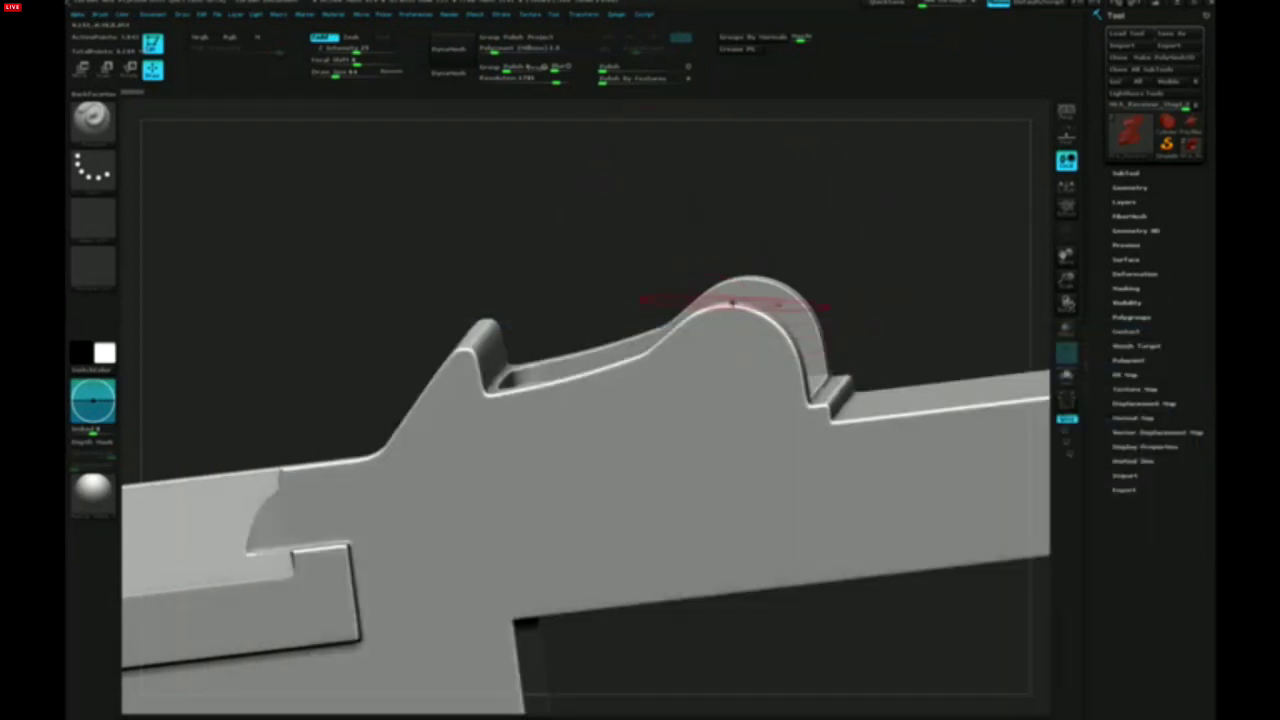
pyautogui.press('b')
pyautogui.press('m')
pyautogui.press('t')
pyautogui.moveTo(743, 390); pyautogui.dragTo(717, 379, button='right')
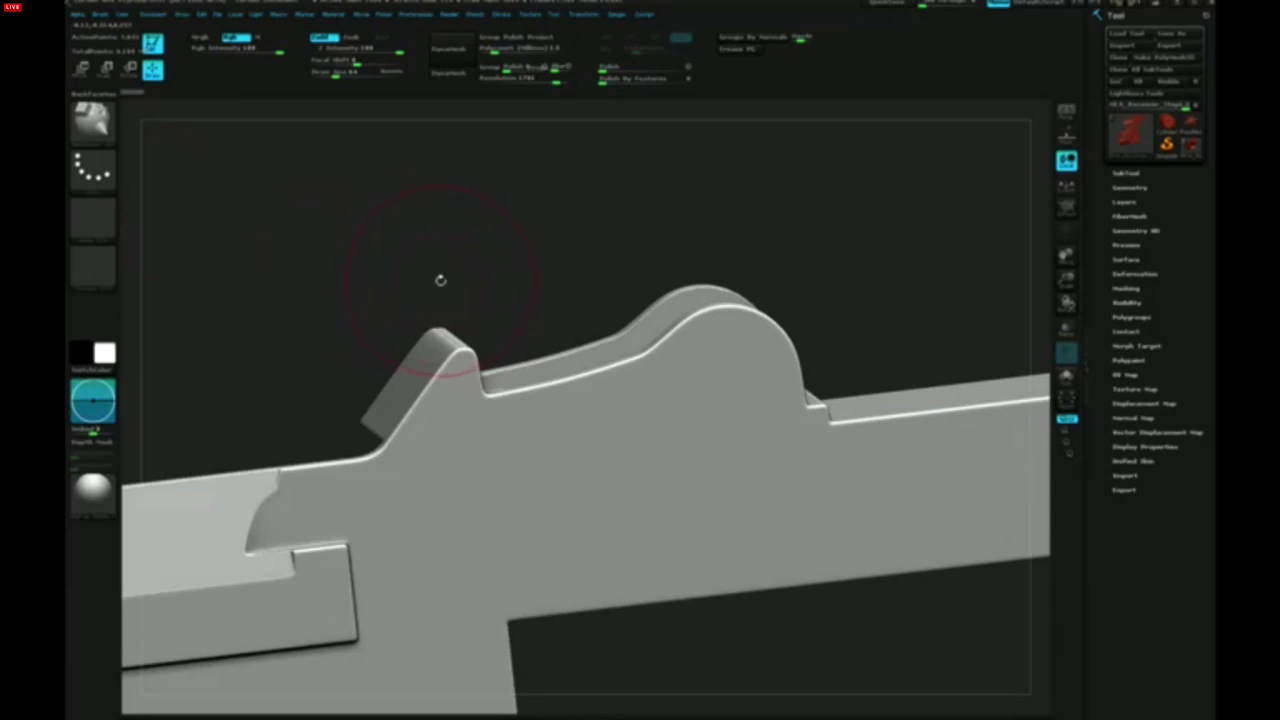
pyautogui.click(96, 116)
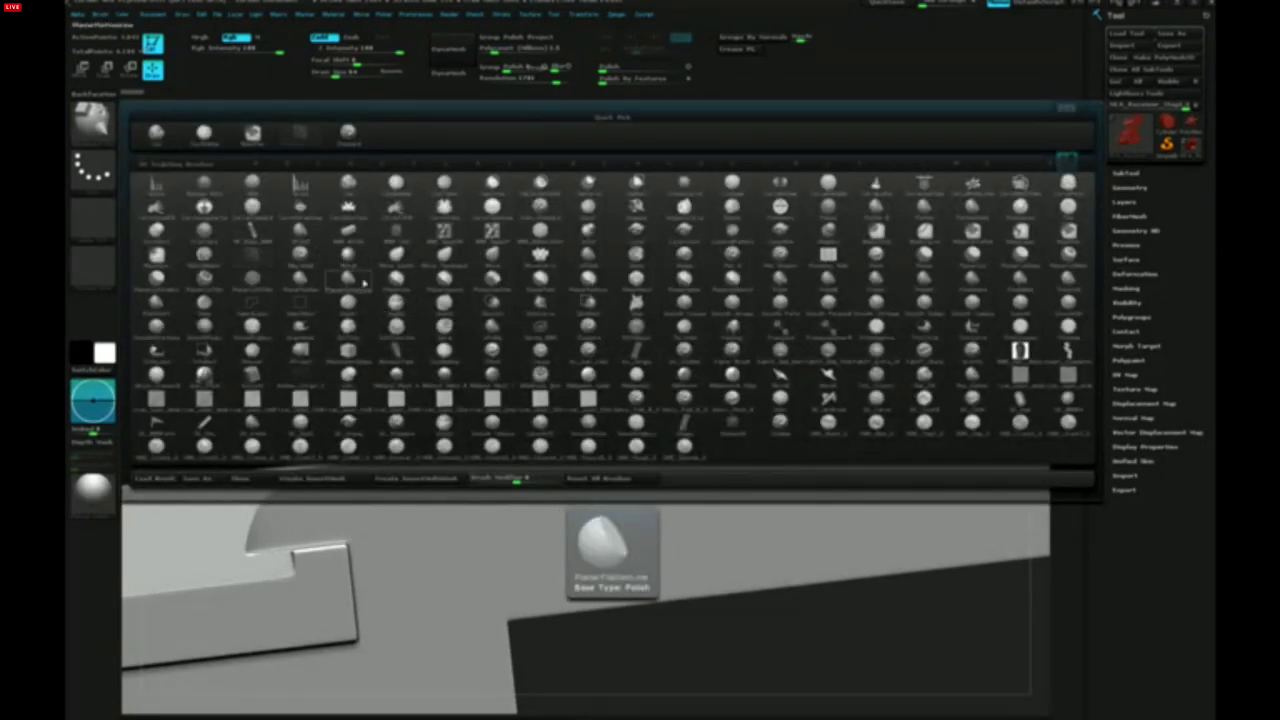
pyautogui.press('i')
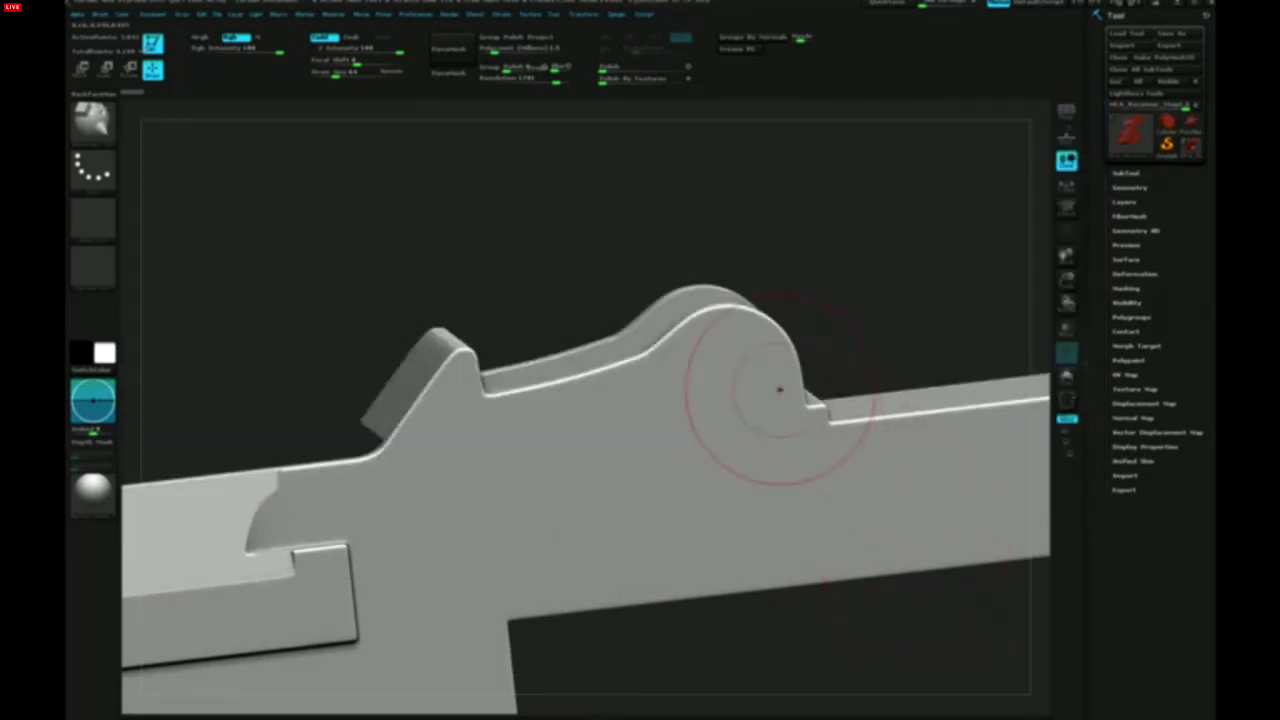
pyautogui.moveTo(722, 370)
pyautogui.mouseDown(button='right')
pyautogui.moveTo(702, 369)
pyautogui.moveTo(712, 365)
pyautogui.mouseUp(button='right')
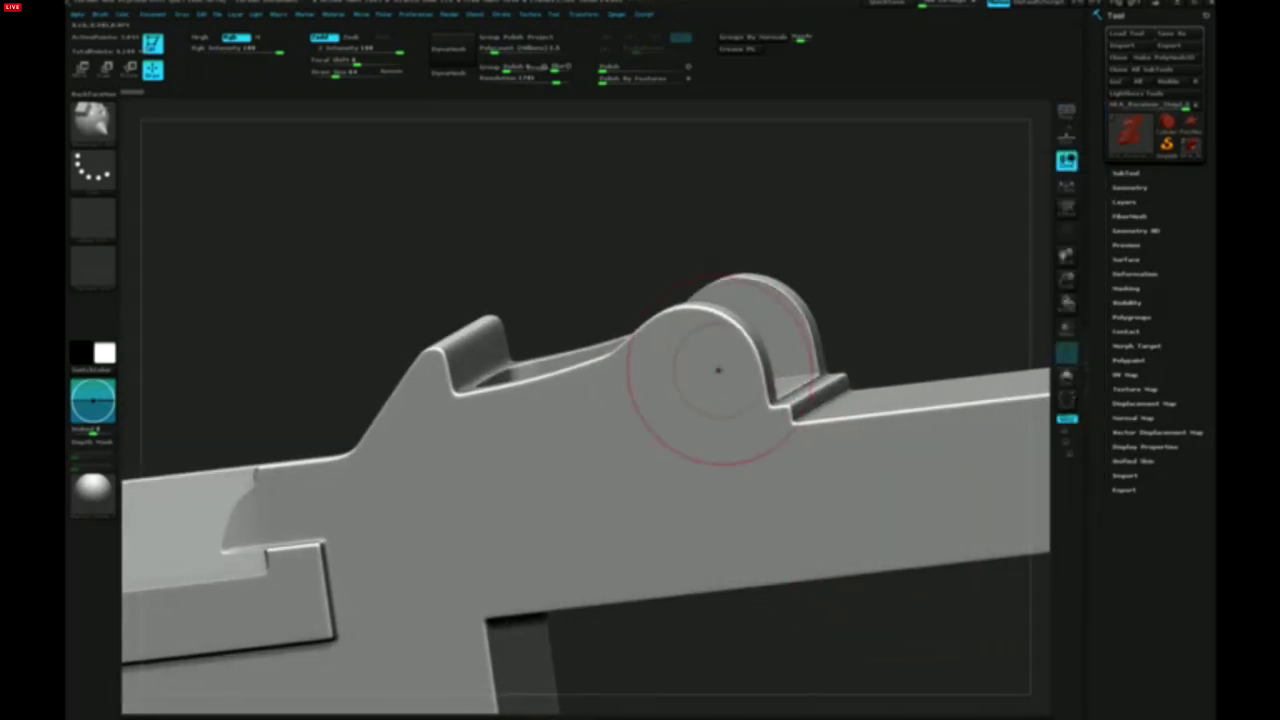
# Switch to the Cylinder3D primitive and convert it into a PolyMesh3D
pyautogui.click(1166, 128)
pyautogui.keyDown('ctrl'); pyautogui.moveTo(738, 382); pyautogui.dragTo(737, 263, button='right'); pyautogui.keyUp('ctrl')
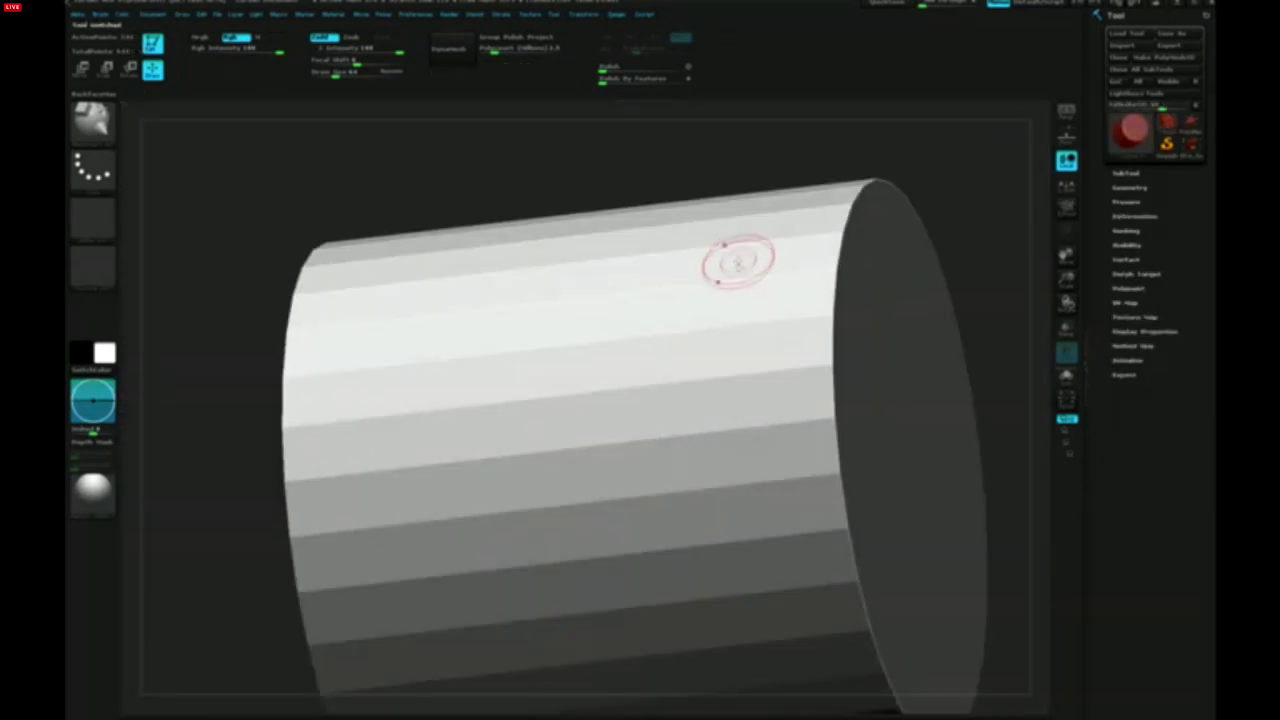
pyautogui.click(1184, 60)
pyautogui.moveTo(740, 363); pyautogui.dragTo(788, 370, button='right')
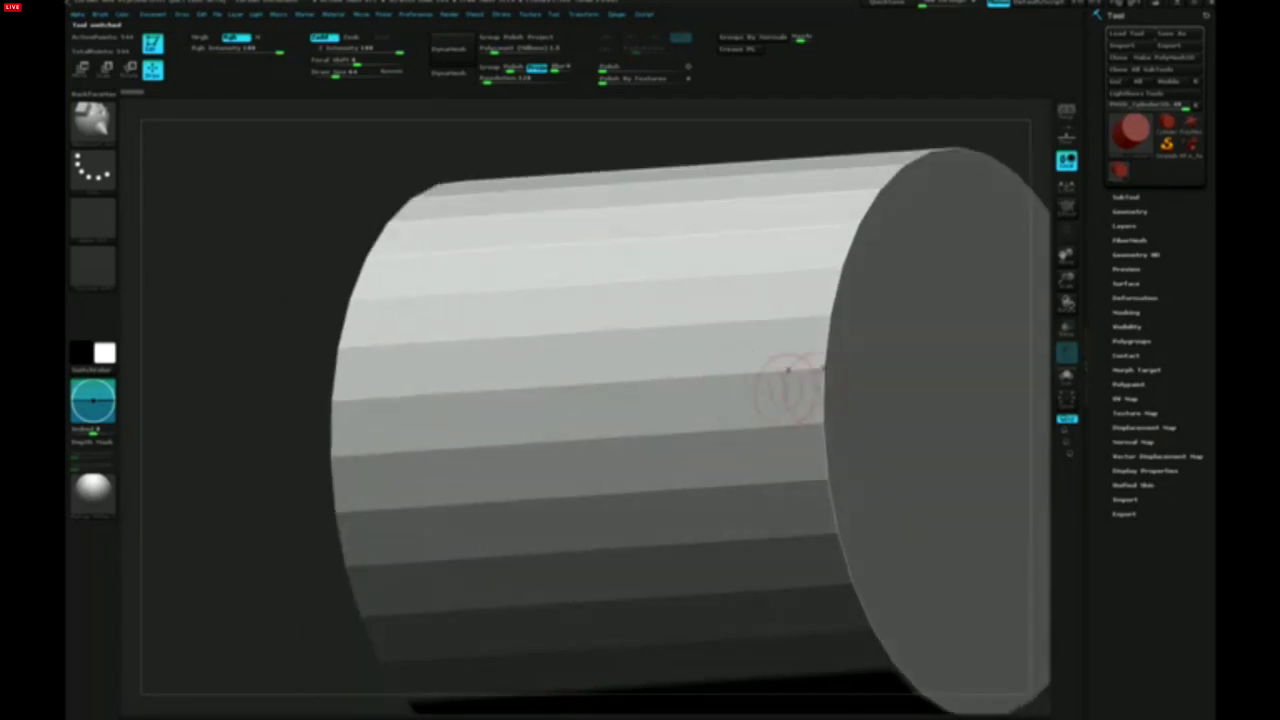
# Return to the receiver tool and append the cylinder polymesh as a new subtool
pyautogui.hotkey('shift', 'f')
pyautogui.hotkey('shift', 'f')
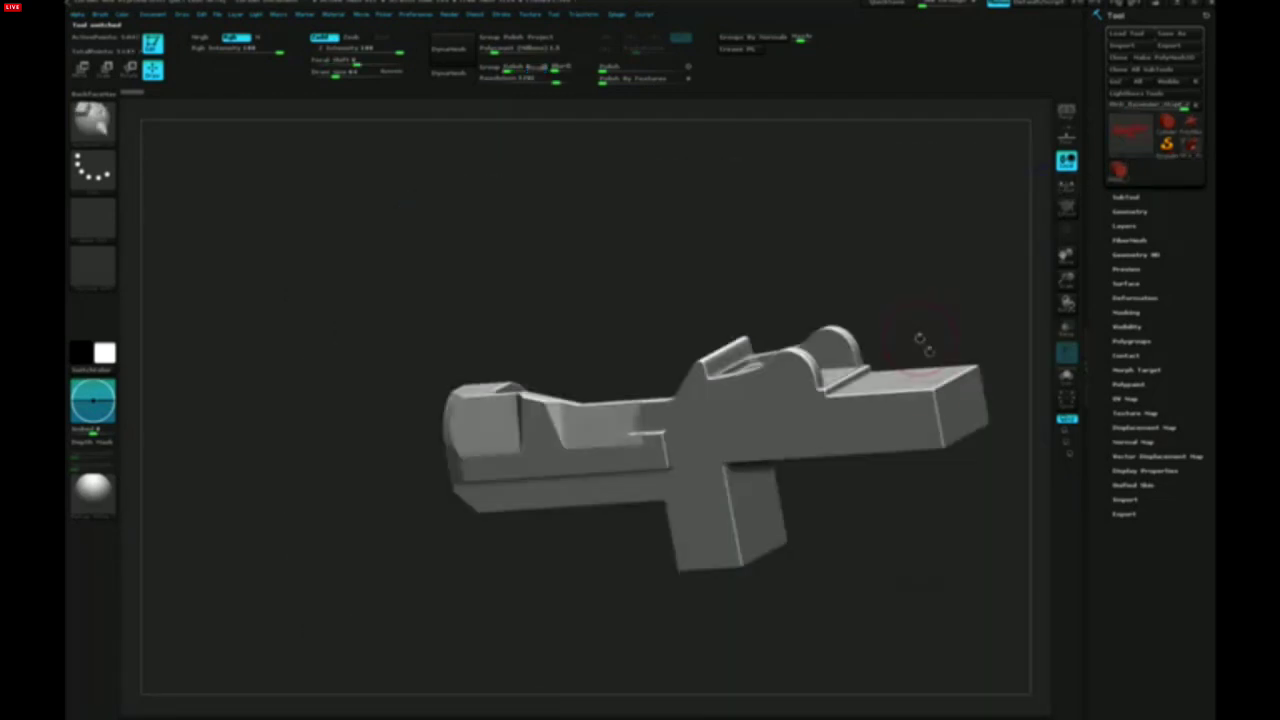
pyautogui.click(1127, 197)
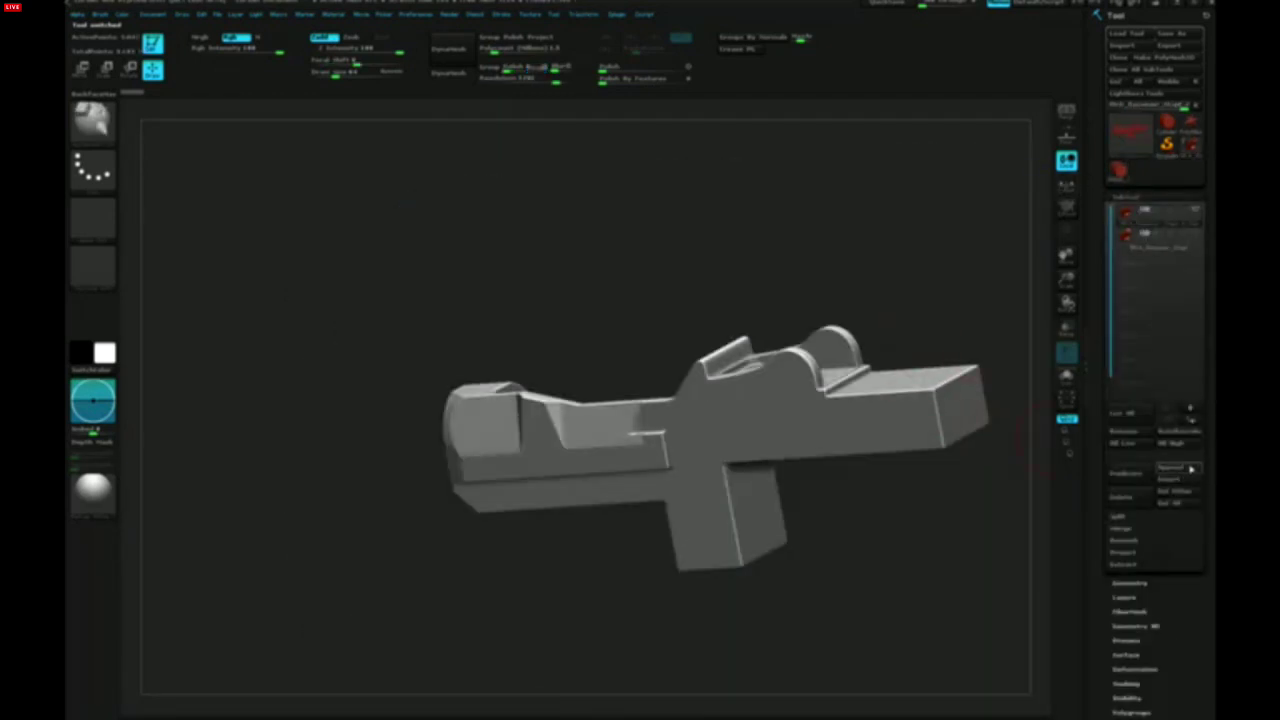
pyautogui.click(1172, 467)
pyautogui.click(929, 492)
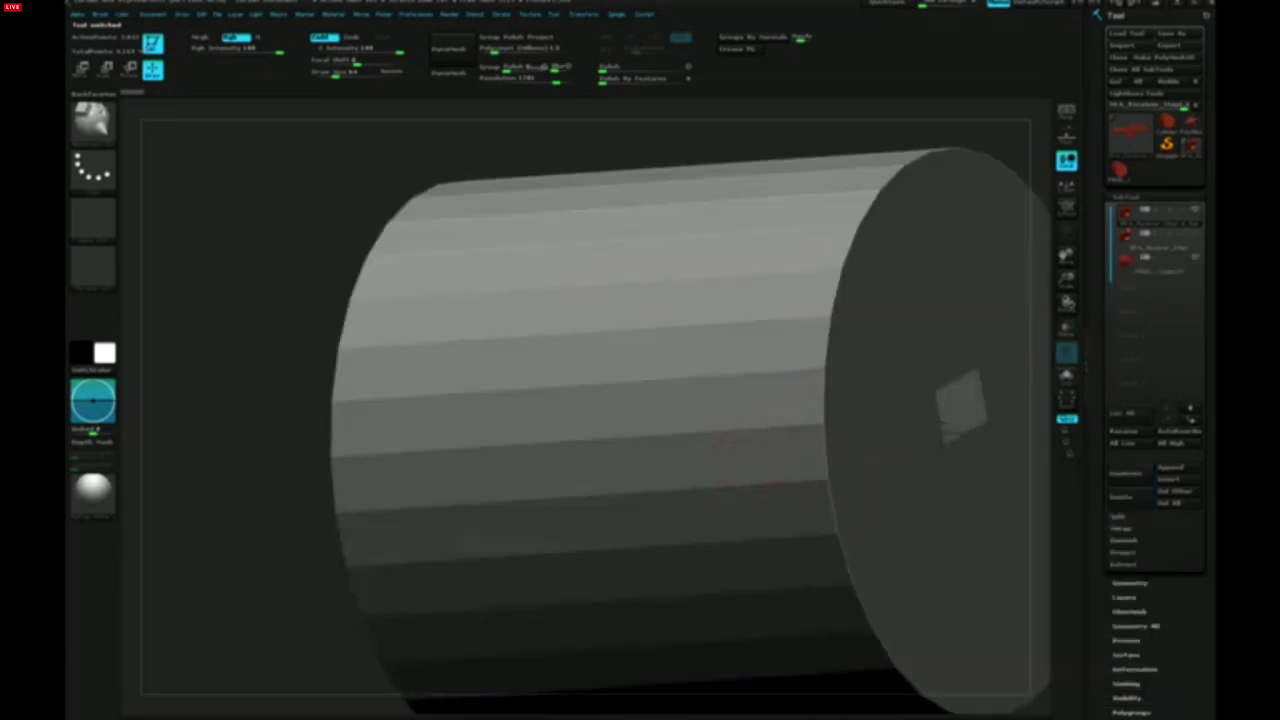
# Select the appended cylinder in a straight side view and scale it down until it is smaller than the receiver
pyautogui.keyDown('shift'); pyautogui.moveTo(750, 460); pyautogui.dragTo(860, 440, button='right'); pyautogui.keyUp('shift')
pyautogui.keyDown('alt'); pyautogui.click(829, 368); pyautogui.keyUp('alt')
pyautogui.keyDown('ctrl'); pyautogui.moveTo(826, 486); pyautogui.dragTo(758, 425, button='right'); pyautogui.keyUp('ctrl')
pyautogui.press('w')
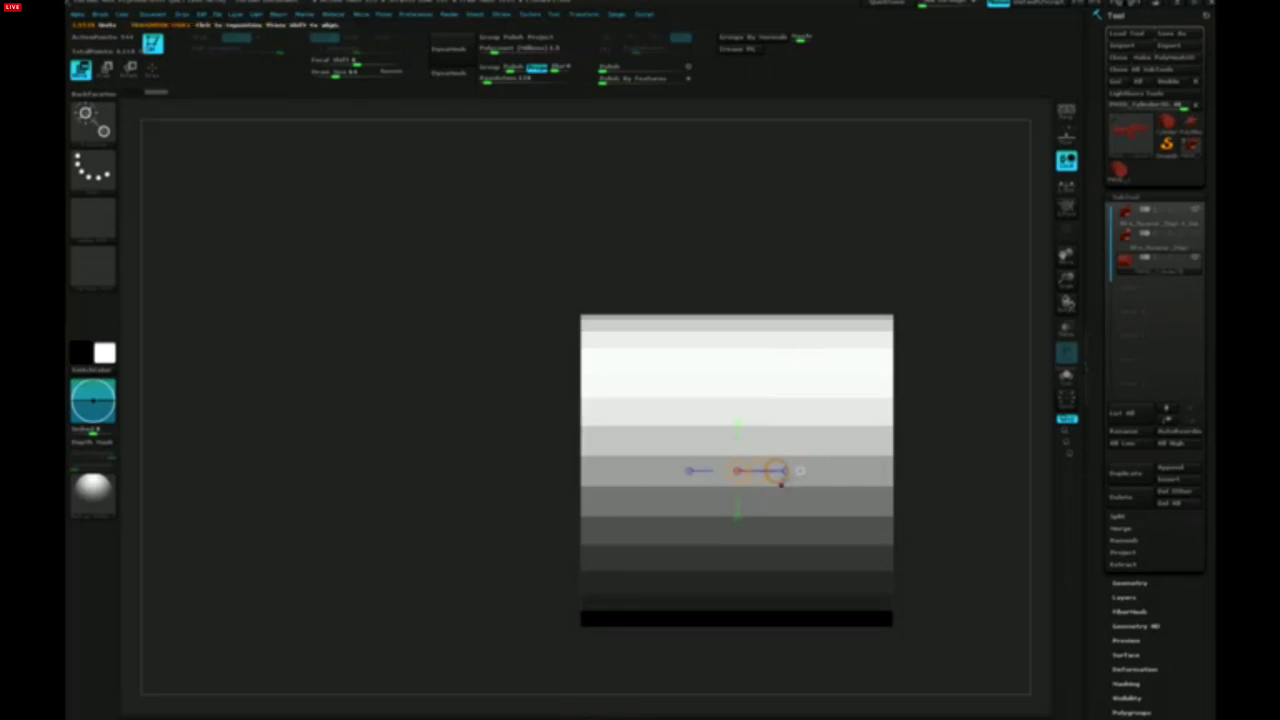
pyautogui.moveTo(778, 472)
pyautogui.mouseDown()
pyautogui.moveTo(909, 469)
pyautogui.moveTo(780, 468)
pyautogui.mouseUp()
pyautogui.press('e')
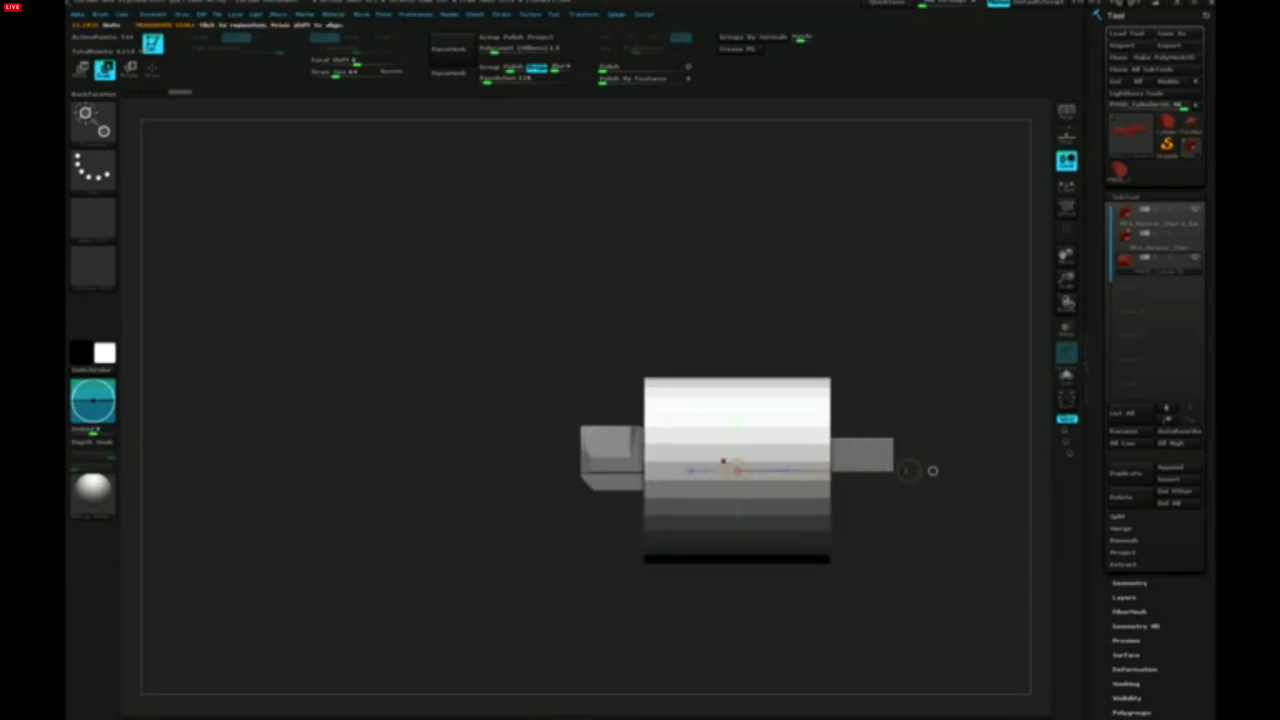
pyautogui.moveTo(908, 470); pyautogui.dragTo(820, 470)
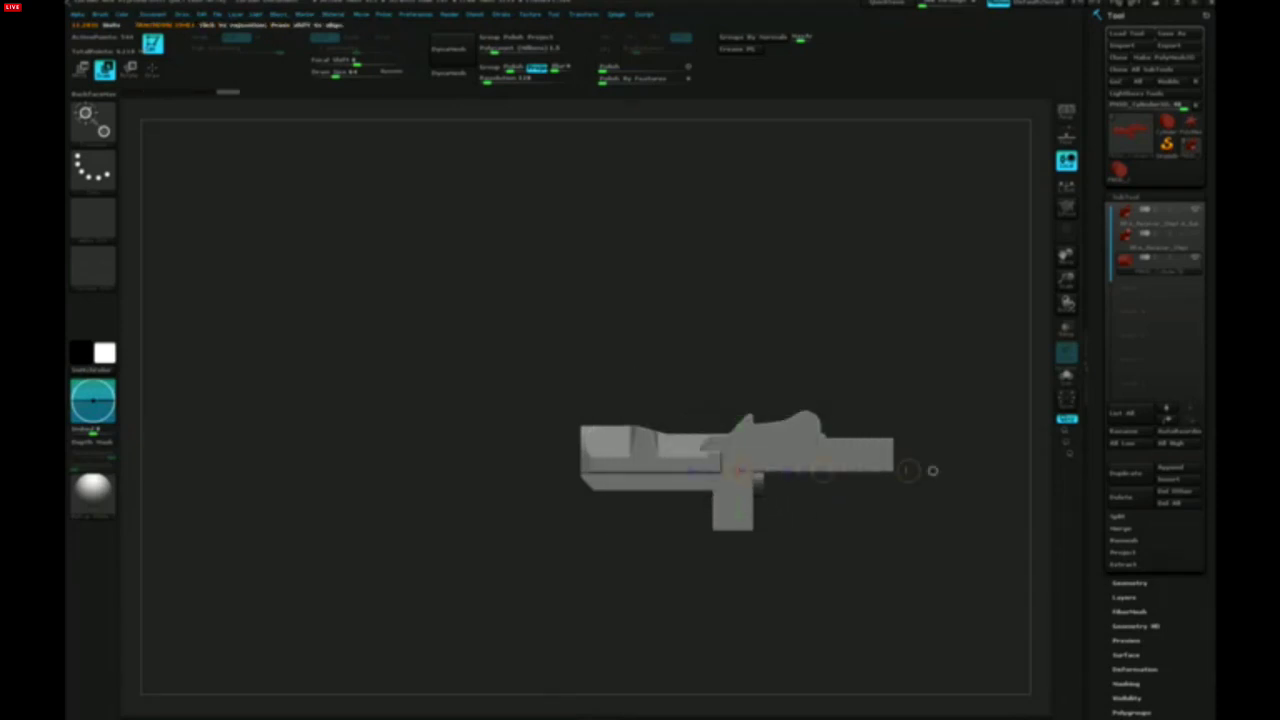
# Move the cylinder up to the rounded lugs on top of the receiver and scale it down further to fit between them
pyautogui.press('q')
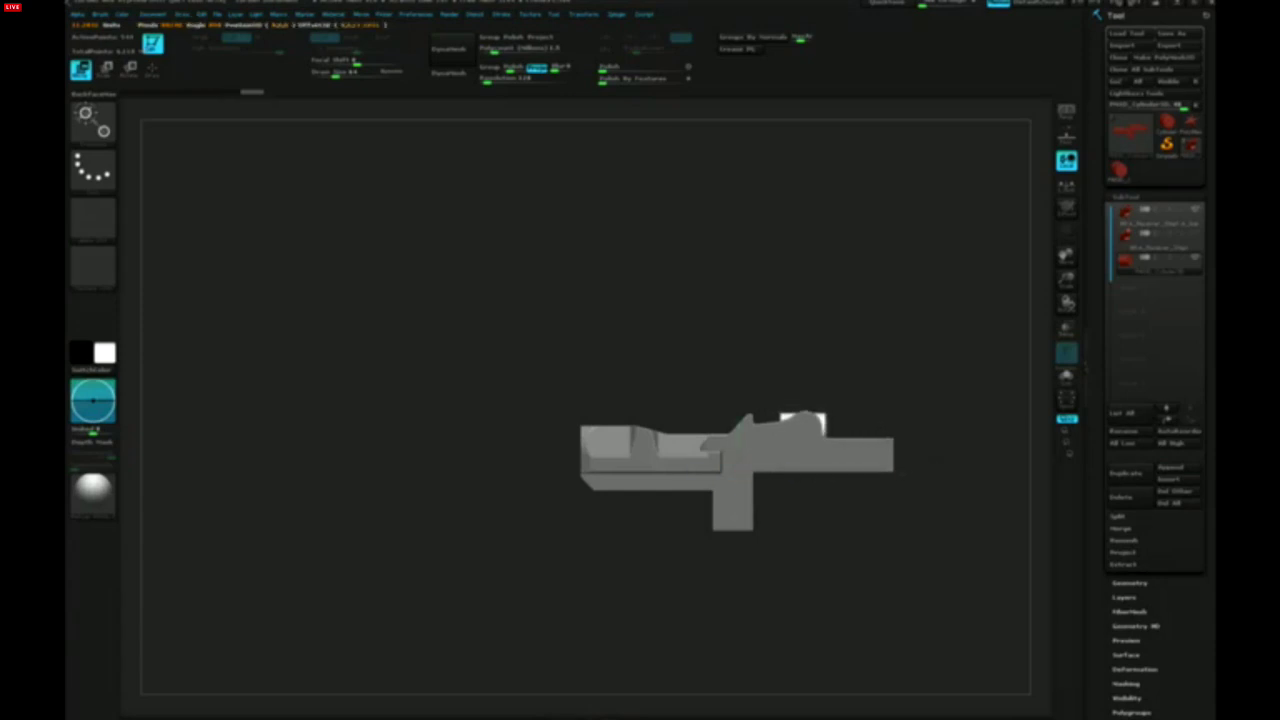
pyautogui.moveTo(823, 471)
pyautogui.mouseDown()
pyautogui.moveTo(808, 469)
pyautogui.moveTo(928, 429)
pyautogui.moveTo(876, 429)
pyautogui.mouseUp()
pyautogui.press('w')
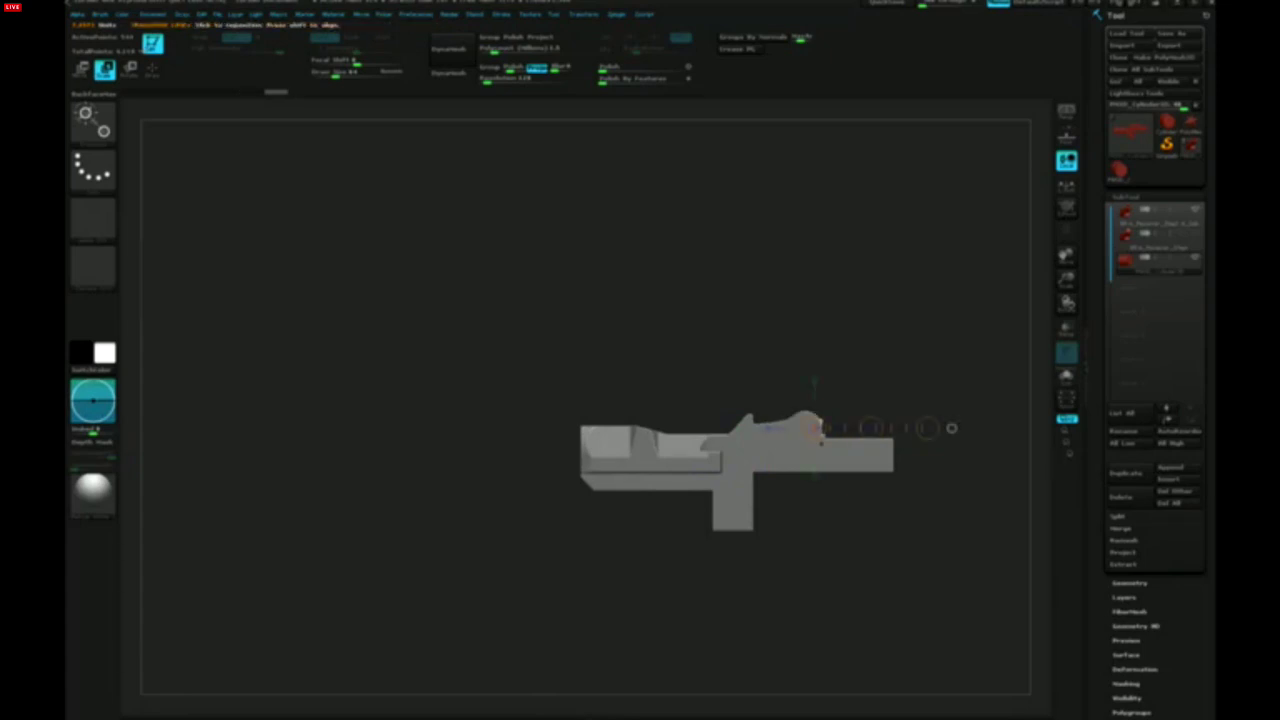
pyautogui.press('w')
pyautogui.moveTo(930, 530); pyautogui.dragTo(810, 550)
pyautogui.keyDown('alt'); pyautogui.click(775, 458); pyautogui.keyUp('alt')
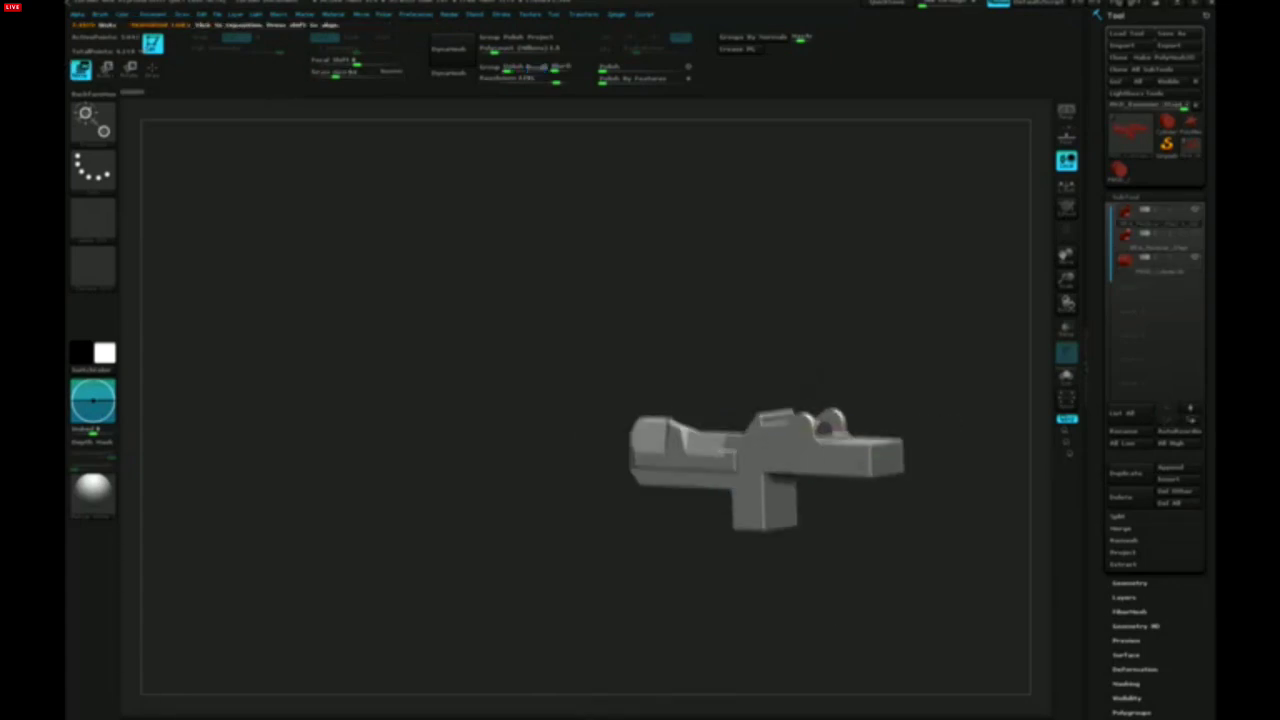
pyautogui.press('f')
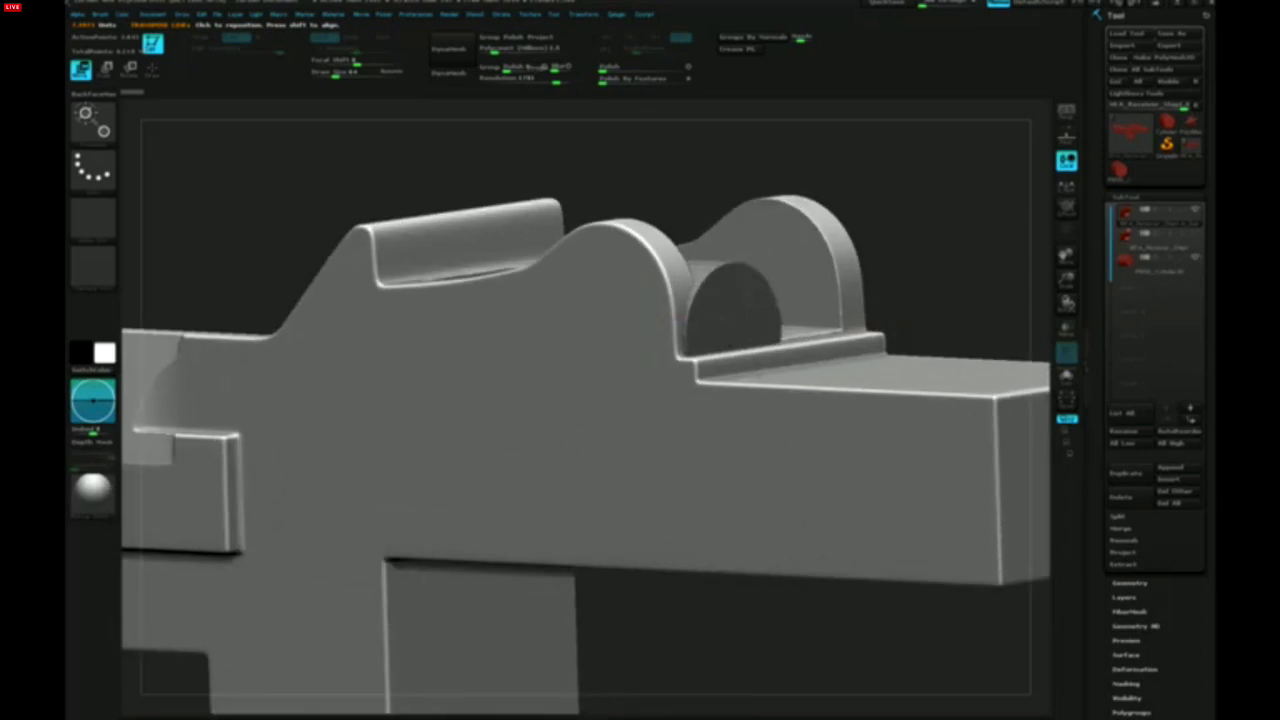
# Select the small cylinder and, in a top view, rotate it so its axis runs crosswise through the two rounded lugs
pyautogui.keyDown('alt'); pyautogui.click(731, 334); pyautogui.keyUp('alt')
pyautogui.press('q')
pyautogui.moveTo(715, 190); pyautogui.dragTo(747, 454)
pyautogui.press('w')
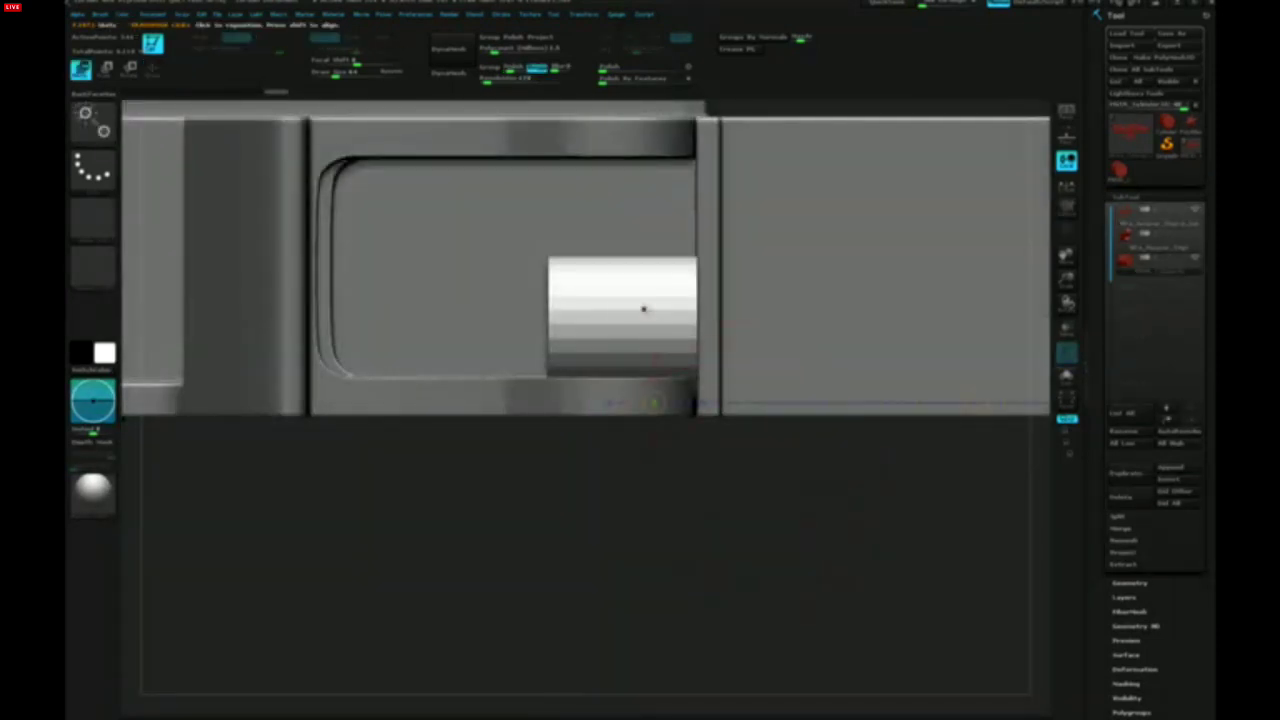
pyautogui.moveTo(644, 309)
pyautogui.mouseDown()
pyautogui.moveTo(846, 326)
pyautogui.moveTo(857, 309)
pyautogui.moveTo(713, 510)
pyautogui.moveTo(645, 521)
pyautogui.mouseUp()
pyautogui.press('e')
pyautogui.press('r')
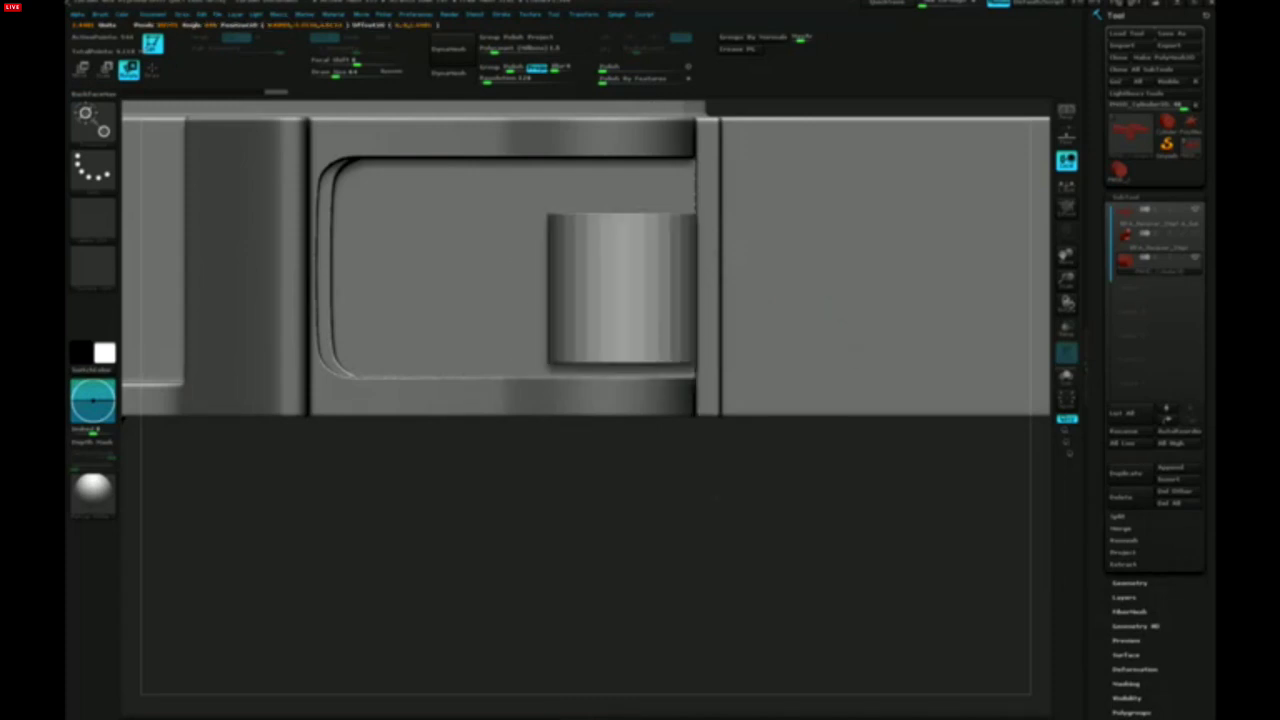
# Stretch the cylinder along its axis so it spans the gap between the lugs and passes through one of them
pyautogui.press('q')
pyautogui.keyDown('shift'); pyautogui.moveTo(629, 277); pyautogui.dragTo(629, 712); pyautogui.keyUp('shift')
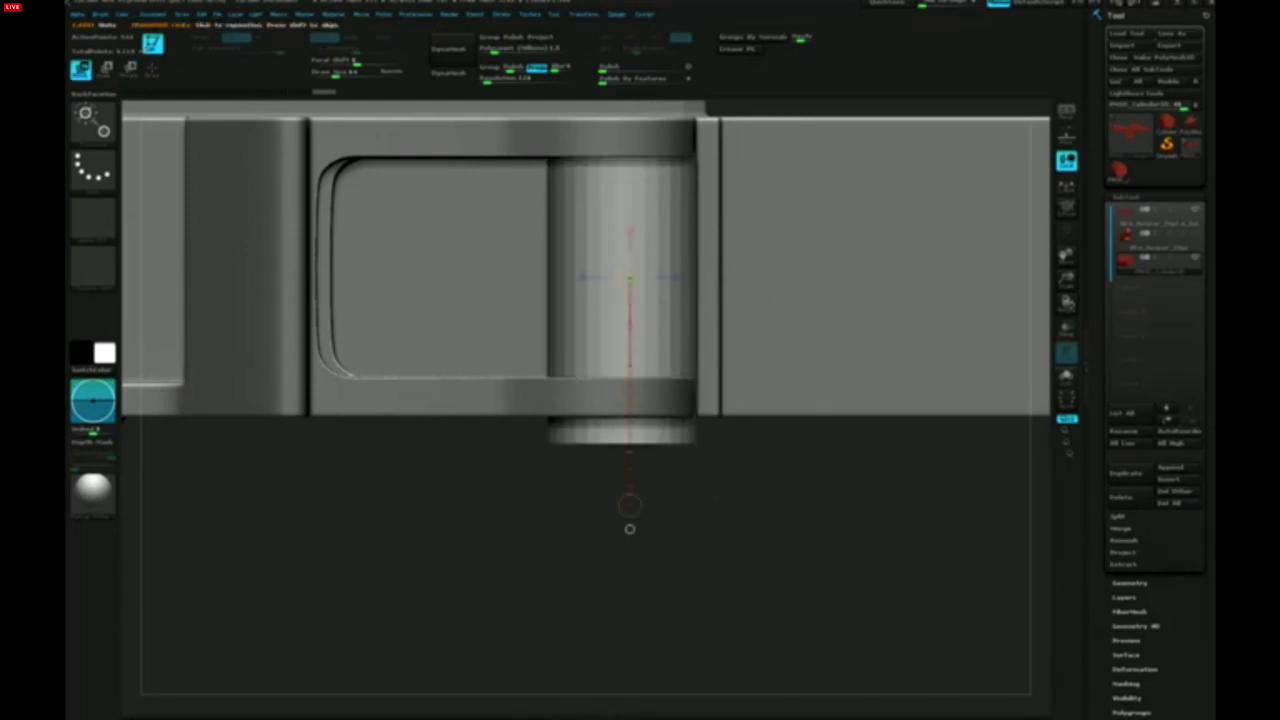
pyautogui.moveTo(629, 505)
pyautogui.mouseDown()
pyautogui.moveTo(629, 619)
pyautogui.moveTo(661, 344)
pyautogui.moveTo(778, 351)
pyautogui.mouseUp()
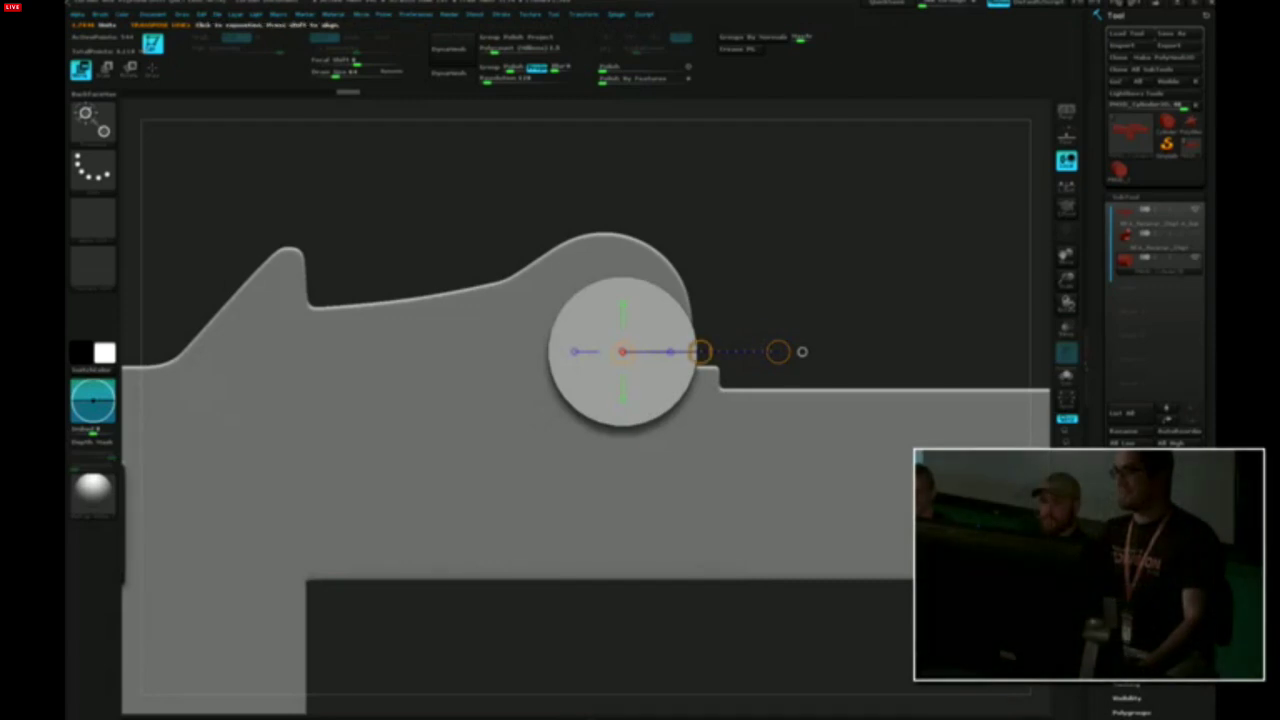
# In side view, move the cylinder into the centre of the lug's rounded profile and scale it down to leave an even rim
pyautogui.moveTo(802, 351)
pyautogui.mouseDown()
pyautogui.moveTo(786, 349)
pyautogui.moveTo(800, 376)
pyautogui.moveTo(858, 283)
pyautogui.moveTo(700, 388)
pyautogui.moveTo(823, 369)
pyautogui.moveTo(809, 360)
pyautogui.mouseUp()
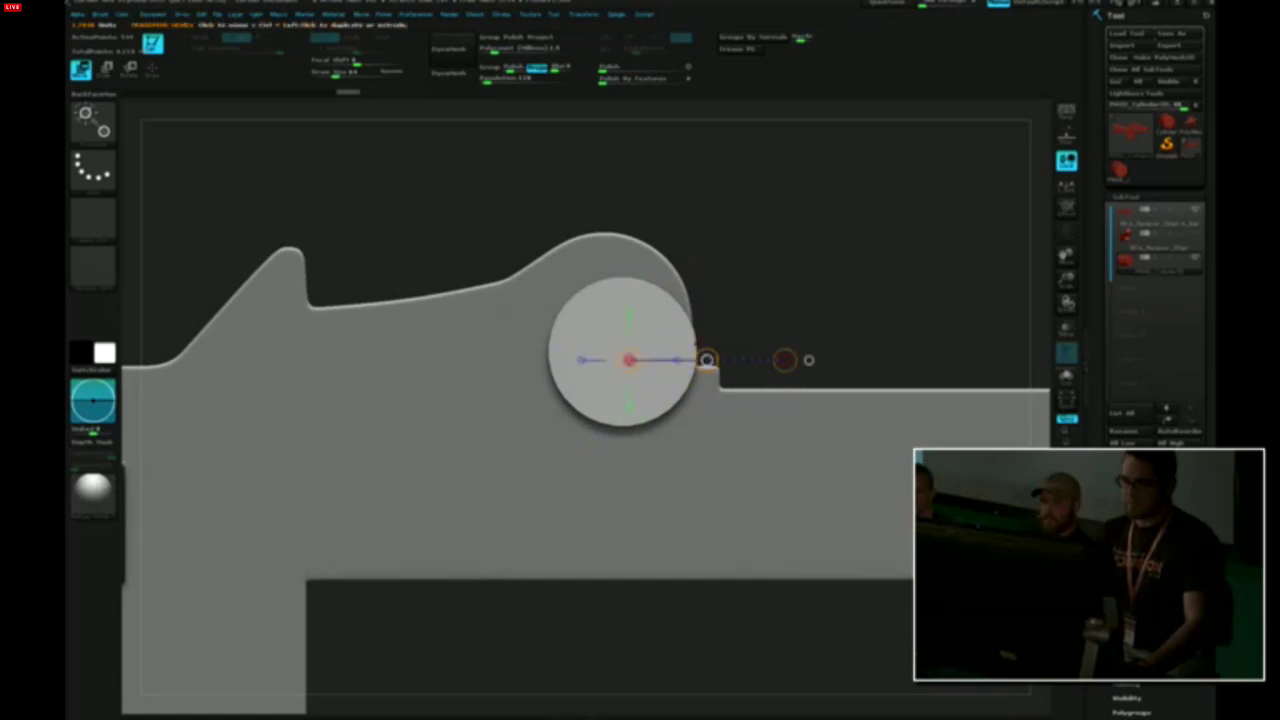
pyautogui.moveTo(707, 360); pyautogui.dragTo(696, 325)
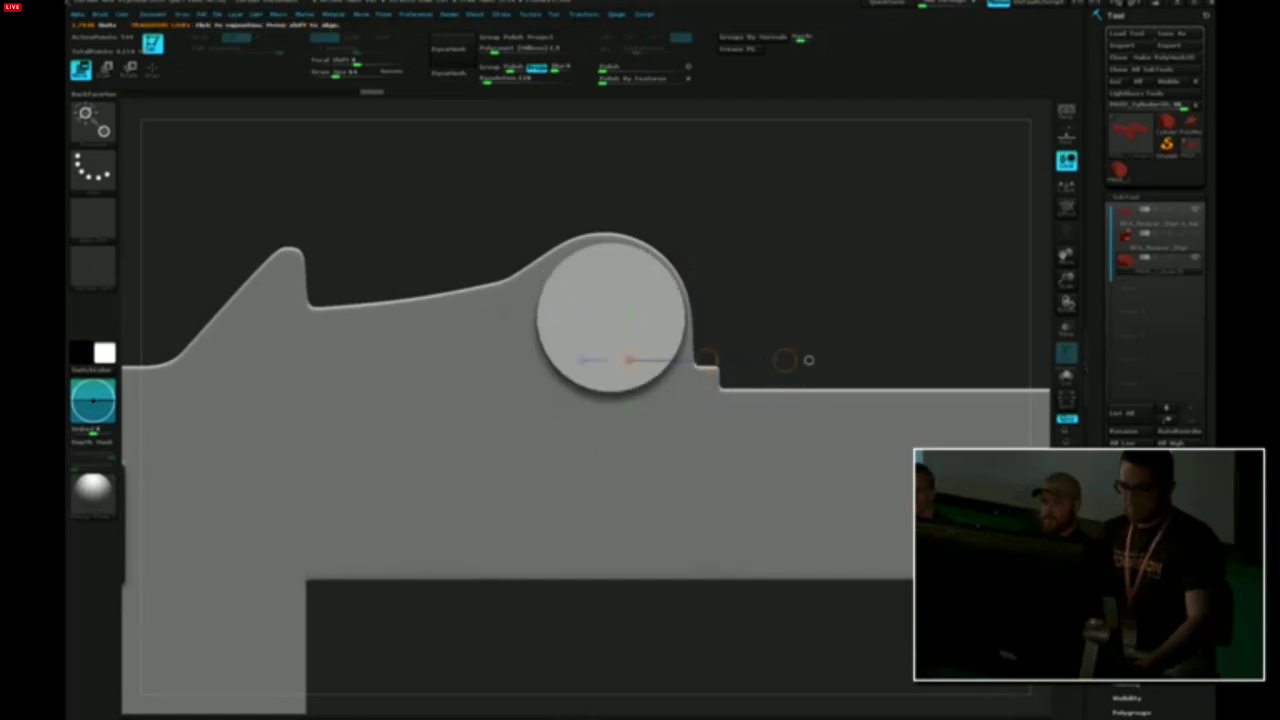
pyautogui.press('e')
pyautogui.moveTo(785, 360); pyautogui.dragTo(703, 347)
pyautogui.press('w')
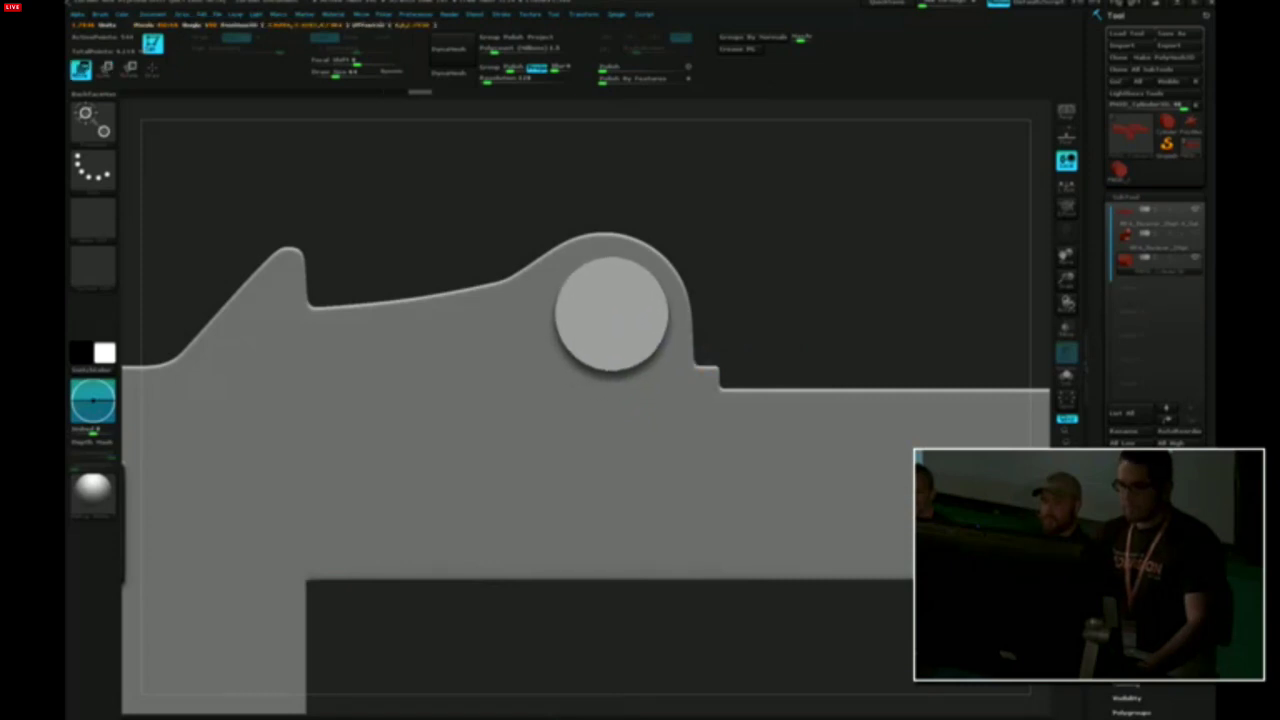
pyautogui.moveTo(785, 360); pyautogui.dragTo(705, 347)
pyautogui.press('w')
# In a rear view, lengthen and shift the cylinder along its axis so both ends stick out beyond the two lugs
pyautogui.keyDown('shift'); pyautogui.moveTo(830, 250); pyautogui.dragTo(640, 250); pyautogui.keyUp('shift')
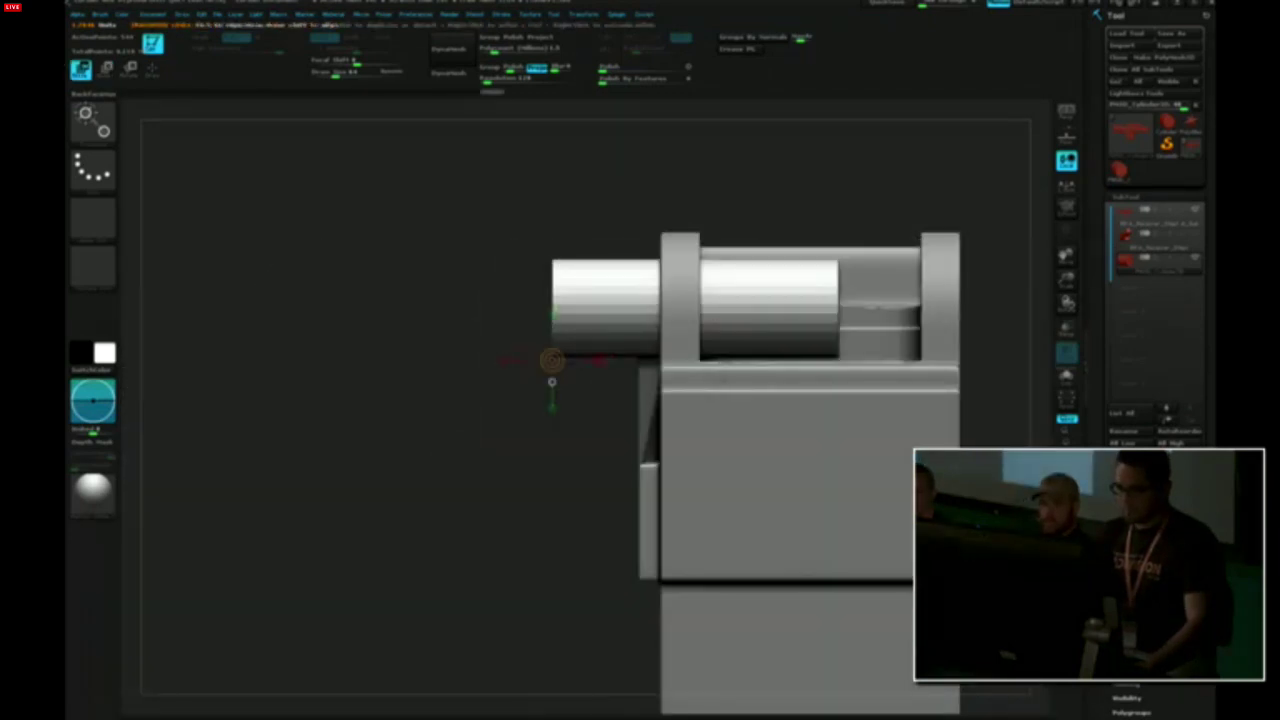
pyautogui.click(594, 360)
pyautogui.keyDown('shift'); pyautogui.moveTo(631, 360); pyautogui.dragTo(708, 360); pyautogui.keyUp('shift')
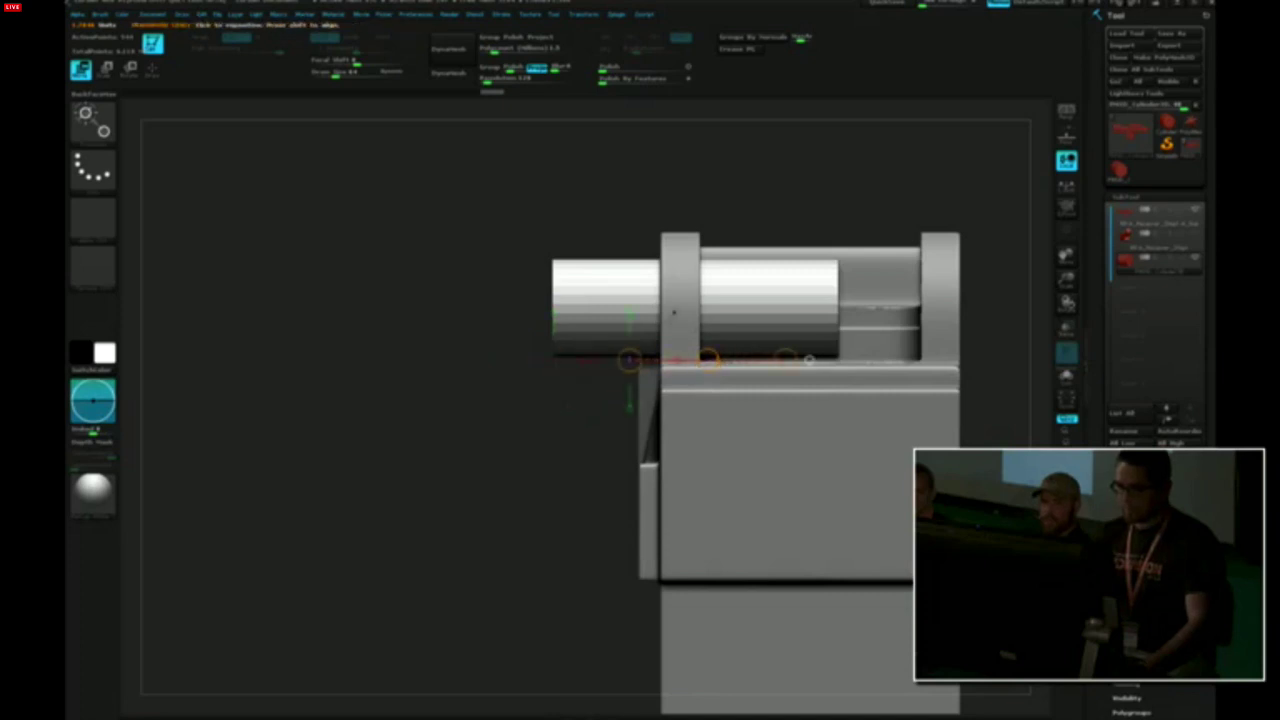
pyautogui.keyDown('shift'); pyautogui.moveTo(695, 304); pyautogui.dragTo(862, 304); pyautogui.keyUp('shift')
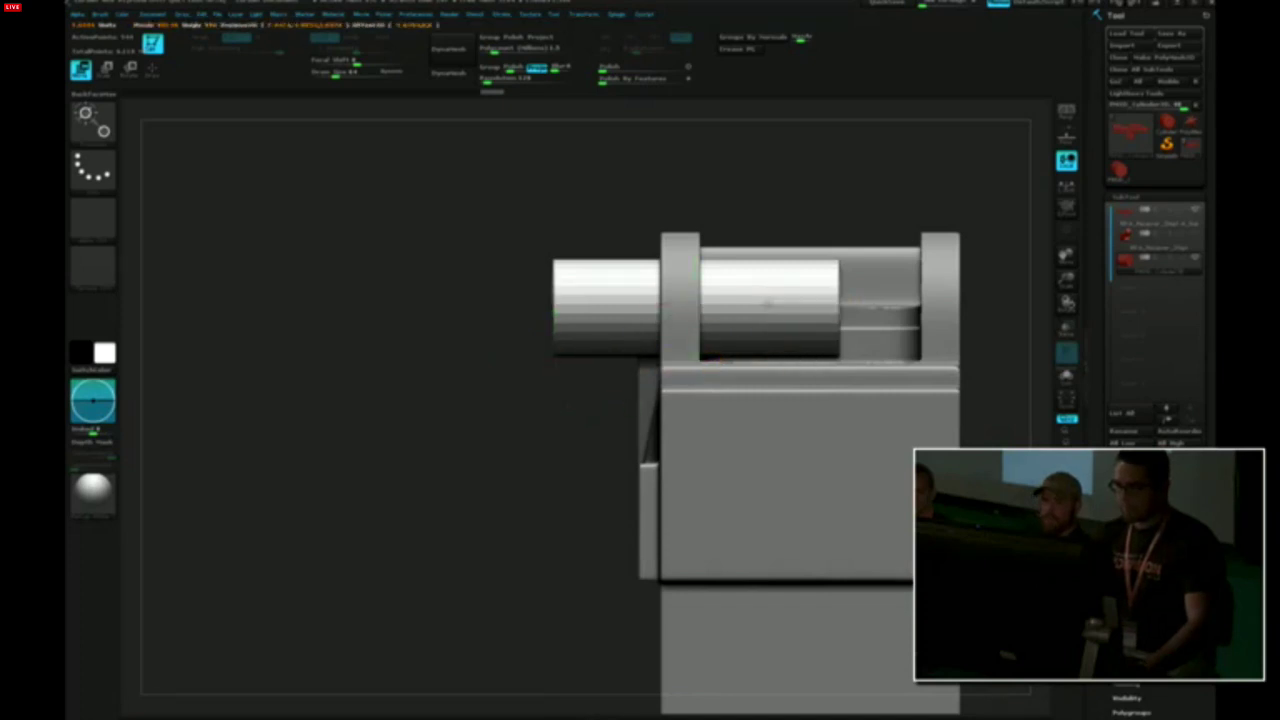
pyautogui.moveTo(764, 304); pyautogui.dragTo(973, 313)
pyautogui.moveTo(872, 313); pyautogui.dragTo(897, 313)
pyautogui.moveTo(897, 313)
pyautogui.mouseDown(button='right')
pyautogui.moveTo(945, 308)
pyautogui.moveTo(961, 290)
pyautogui.mouseUp(button='right')
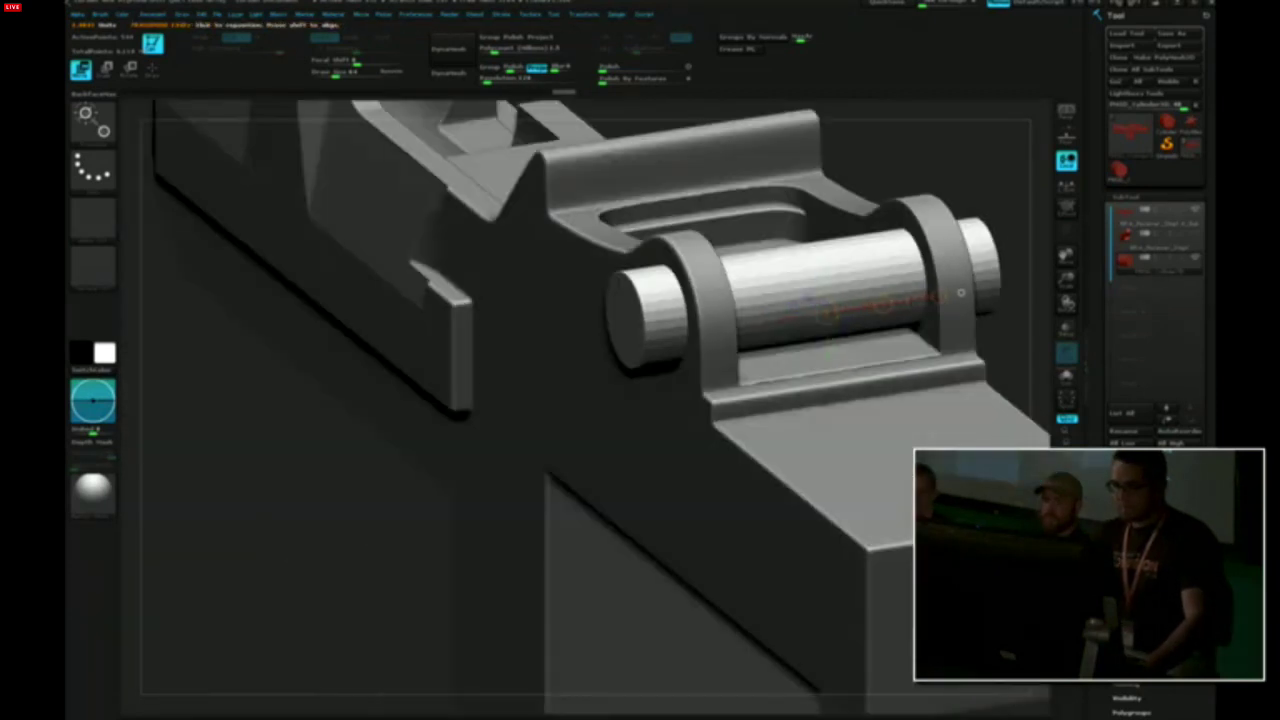
# Leave transform mode and subdivide the cylinder several times to smooth it into a pin with rounded ends
pyautogui.press('q')
pyautogui.hotkey('ctrl', 'd')
pyautogui.hotkey('ctrl', 'd')
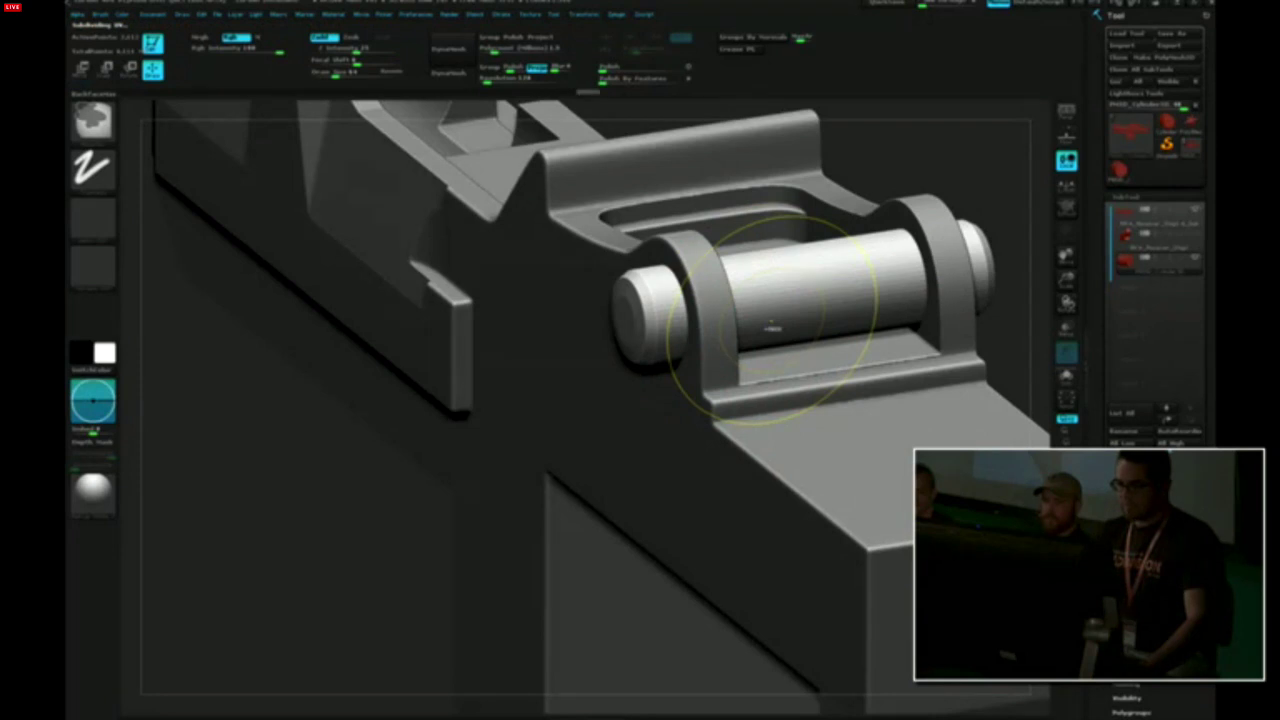
pyautogui.hotkey('ctrl', 'd')
pyautogui.hotkey('ctrl', 'd')
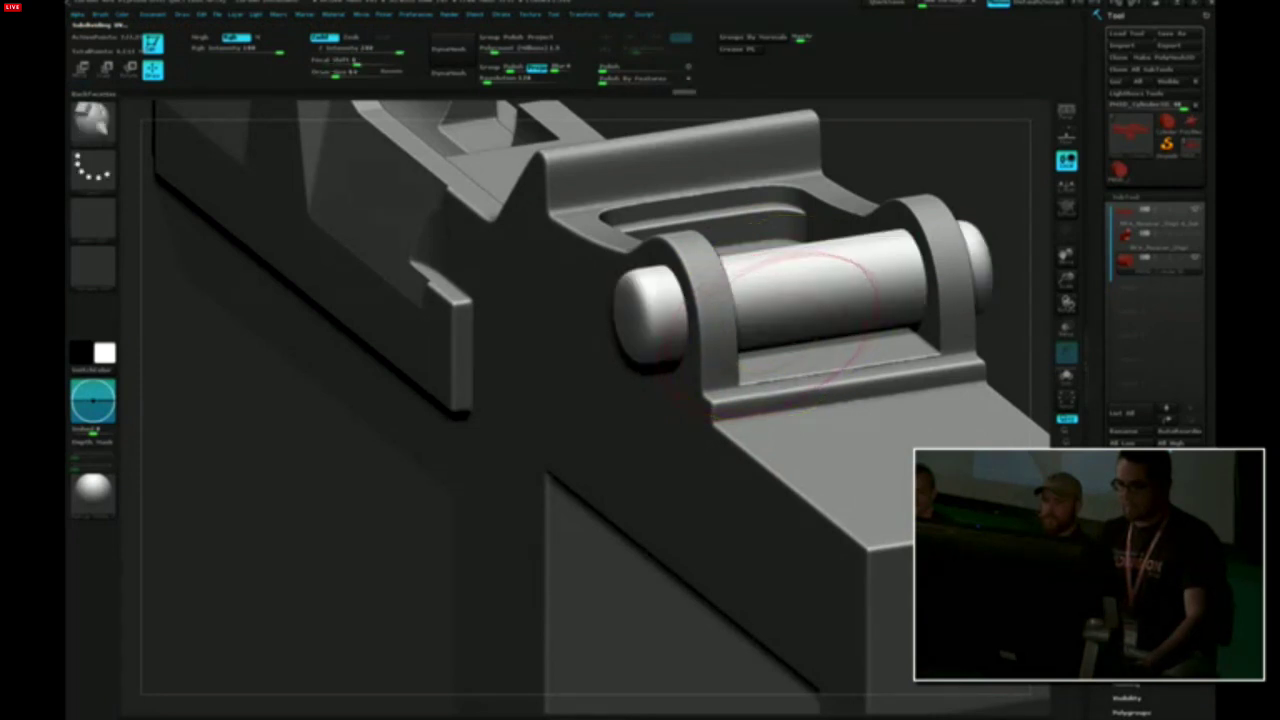
pyautogui.moveTo(795, 333); pyautogui.dragTo(865, 302, button='right')
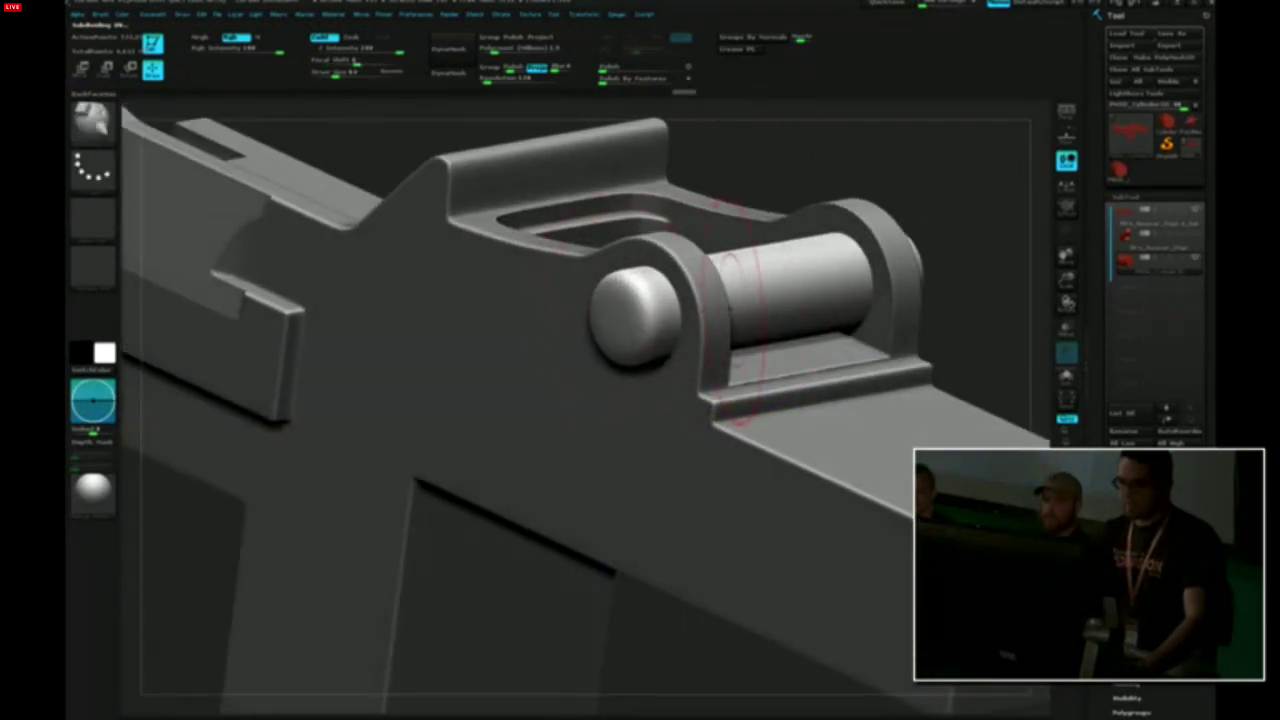
pyautogui.moveTo(730, 265); pyautogui.dragTo(860, 250, button='right')
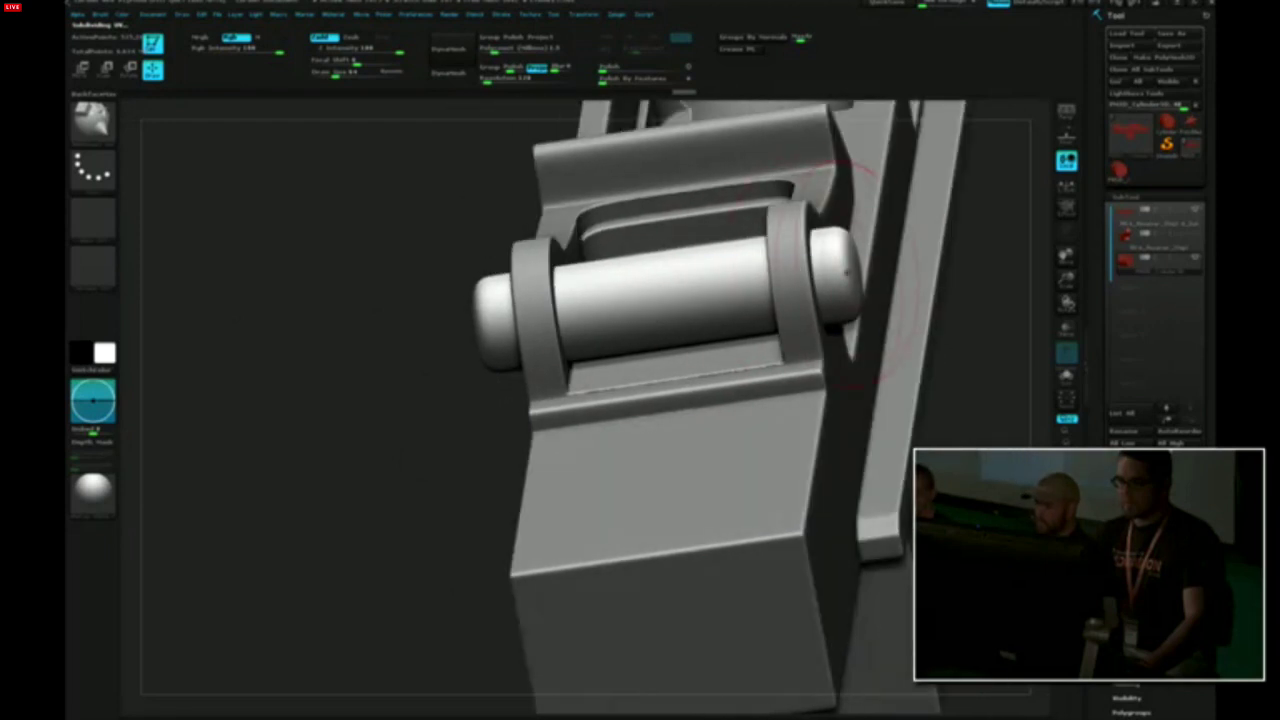
# Set the pin cylinder to subtract, merge it down with the receiver and re-run DynaMesh to cut round holes through both lugs
pyautogui.moveTo(591, 308); pyautogui.dragTo(545, 330, button='right')
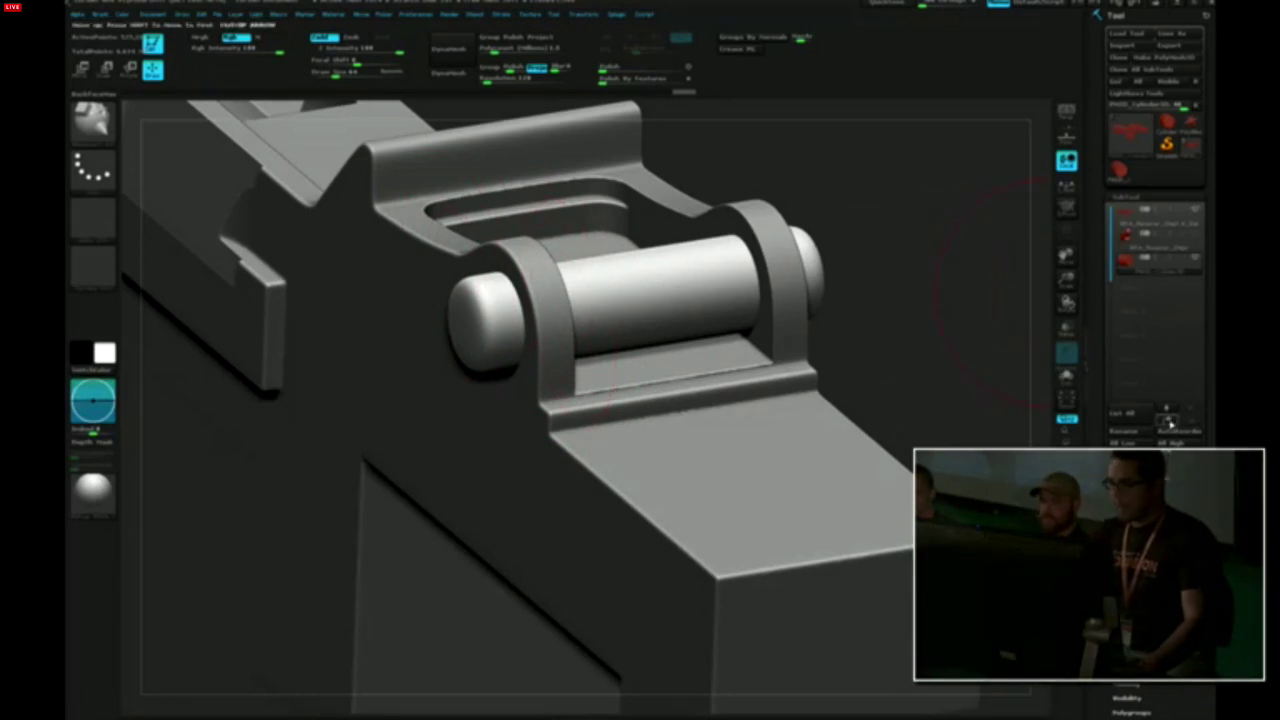
pyautogui.click(1145, 228)
pyautogui.click(1138, 226)
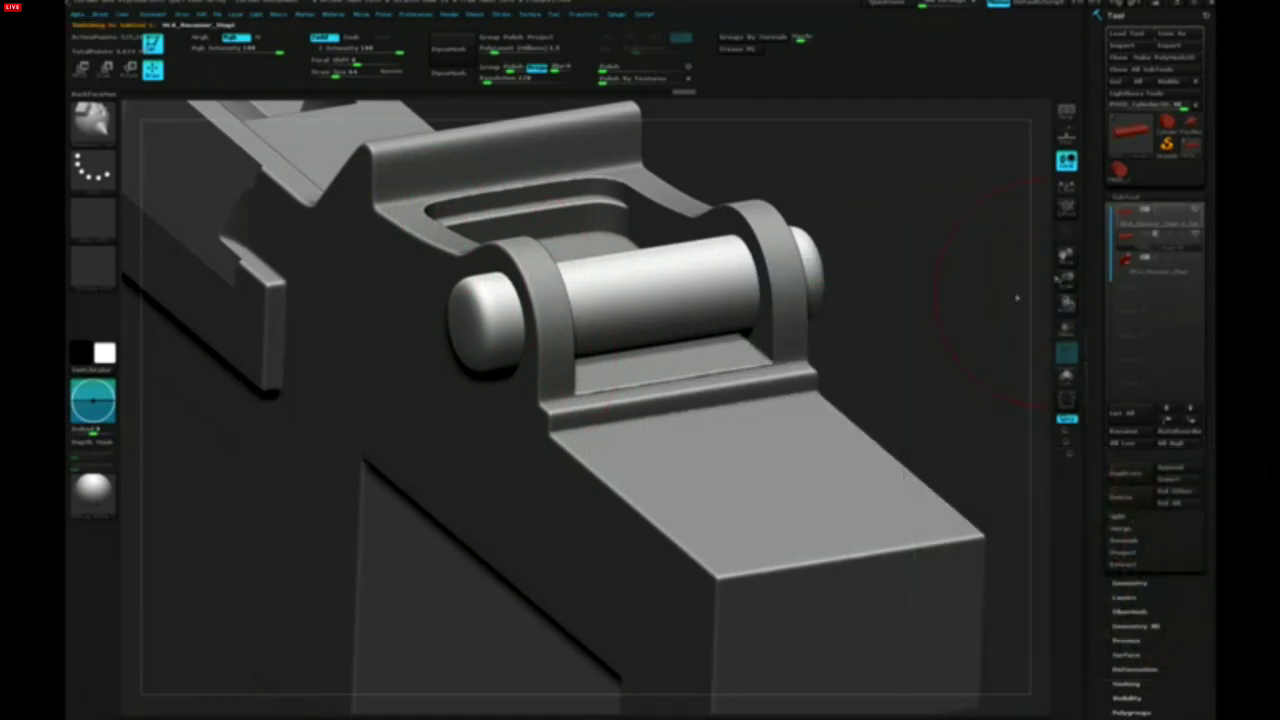
pyautogui.hotkey('ctrl', 'm')
pyautogui.click(572, 341)
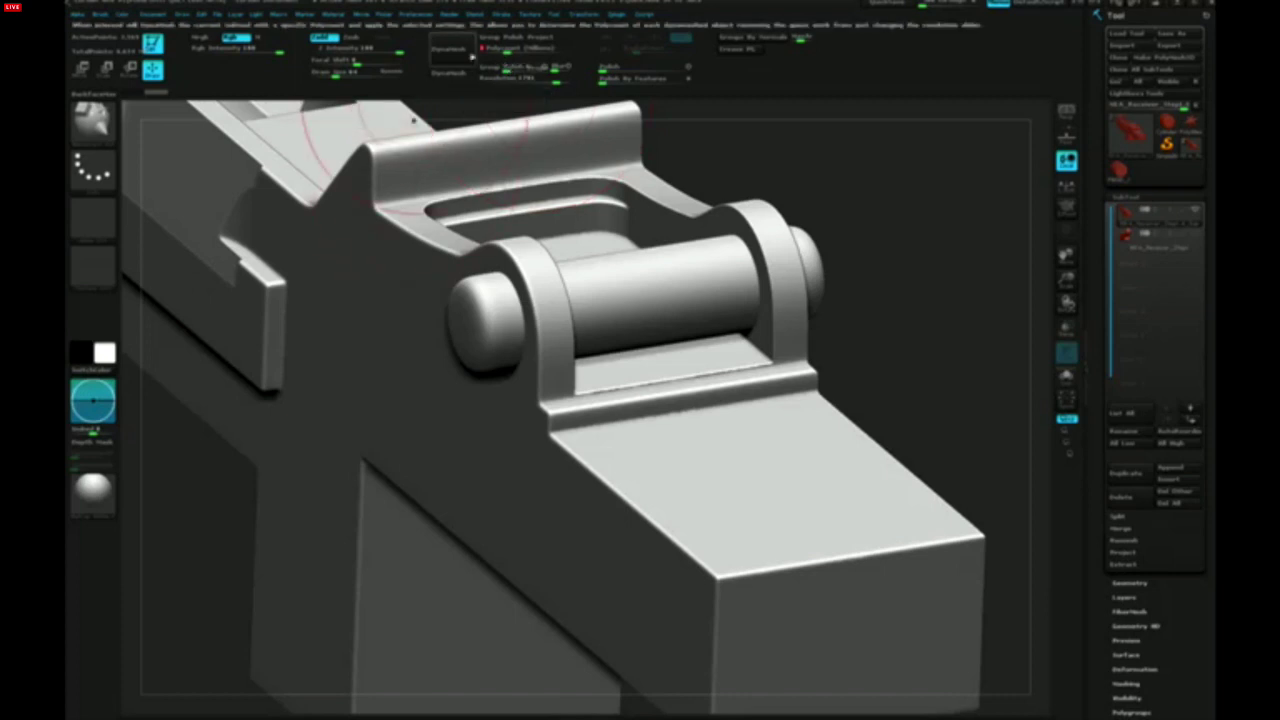
pyautogui.click(461, 57)
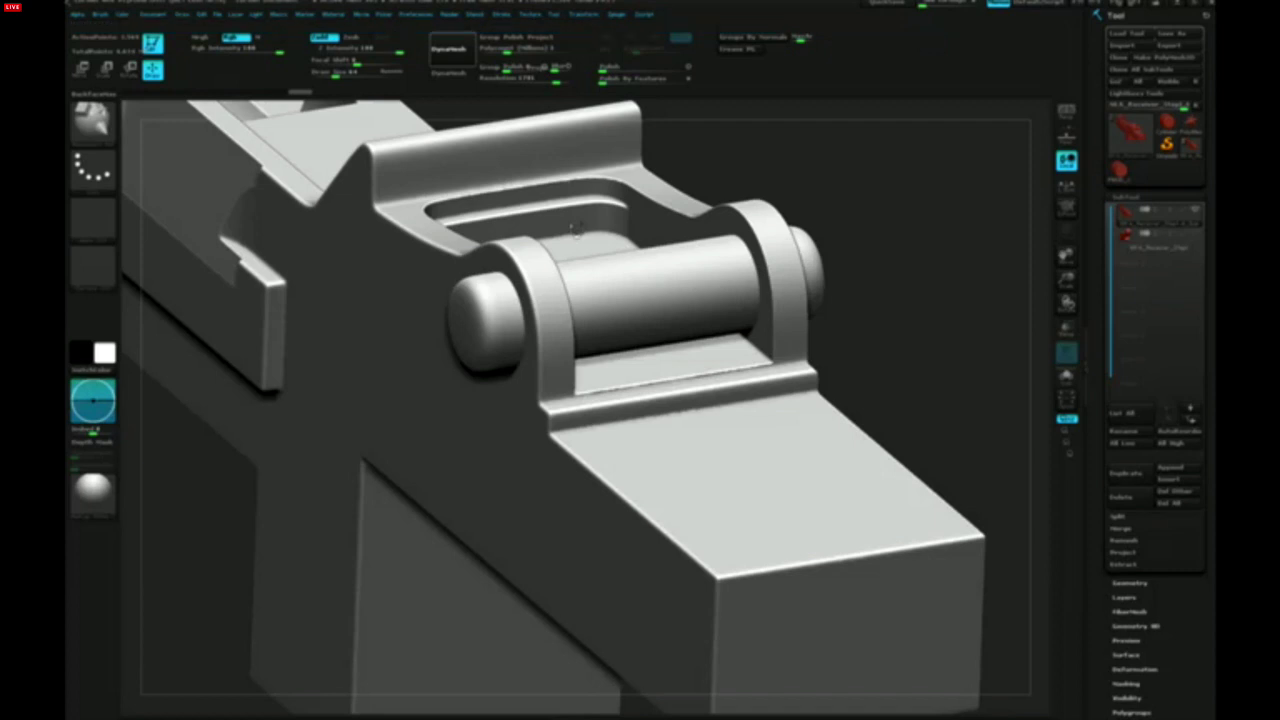
# Quick-save the project with the holes cut through the lugs
pyautogui.moveTo(457, 400); pyautogui.dragTo(549, 415, button='right')
pyautogui.moveTo(548, 415); pyautogui.dragTo(533, 409)
pyautogui.moveTo(548, 348); pyautogui.dragTo(534, 359, button='right')
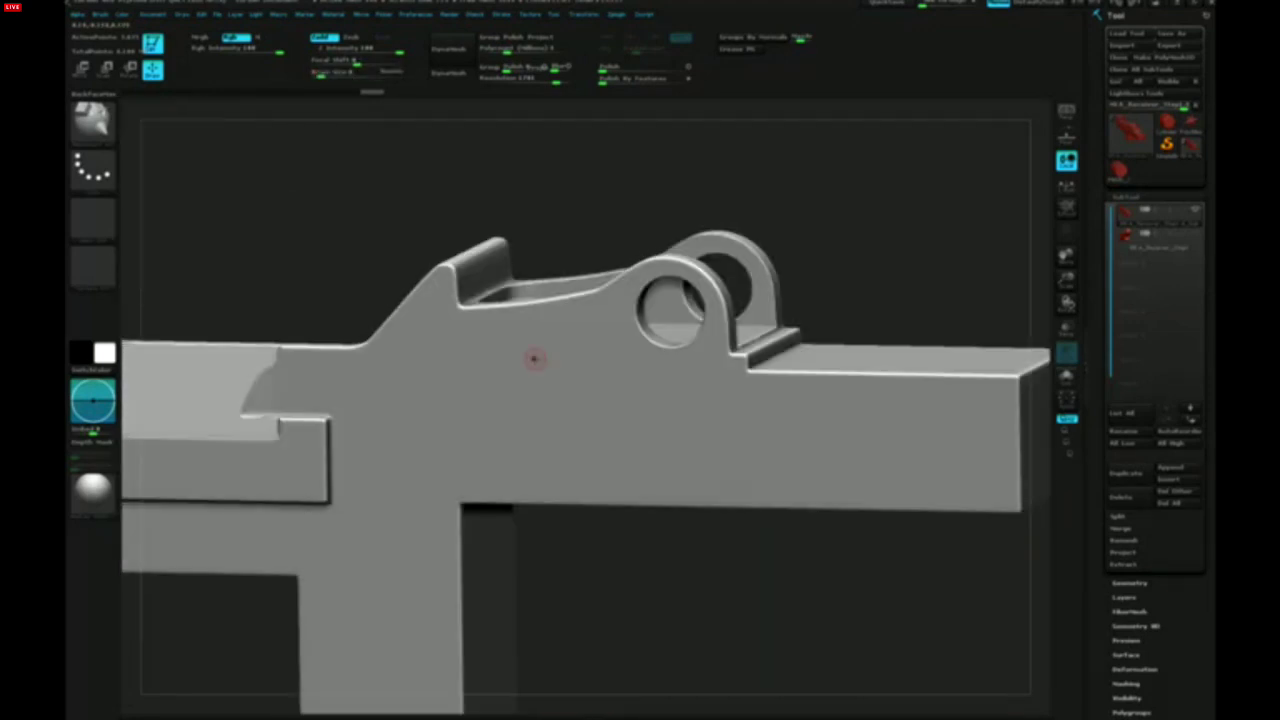
pyautogui.keyDown('alt'); pyautogui.moveTo(400, 377); pyautogui.dragTo(474, 377, button='right'); pyautogui.keyUp('alt')
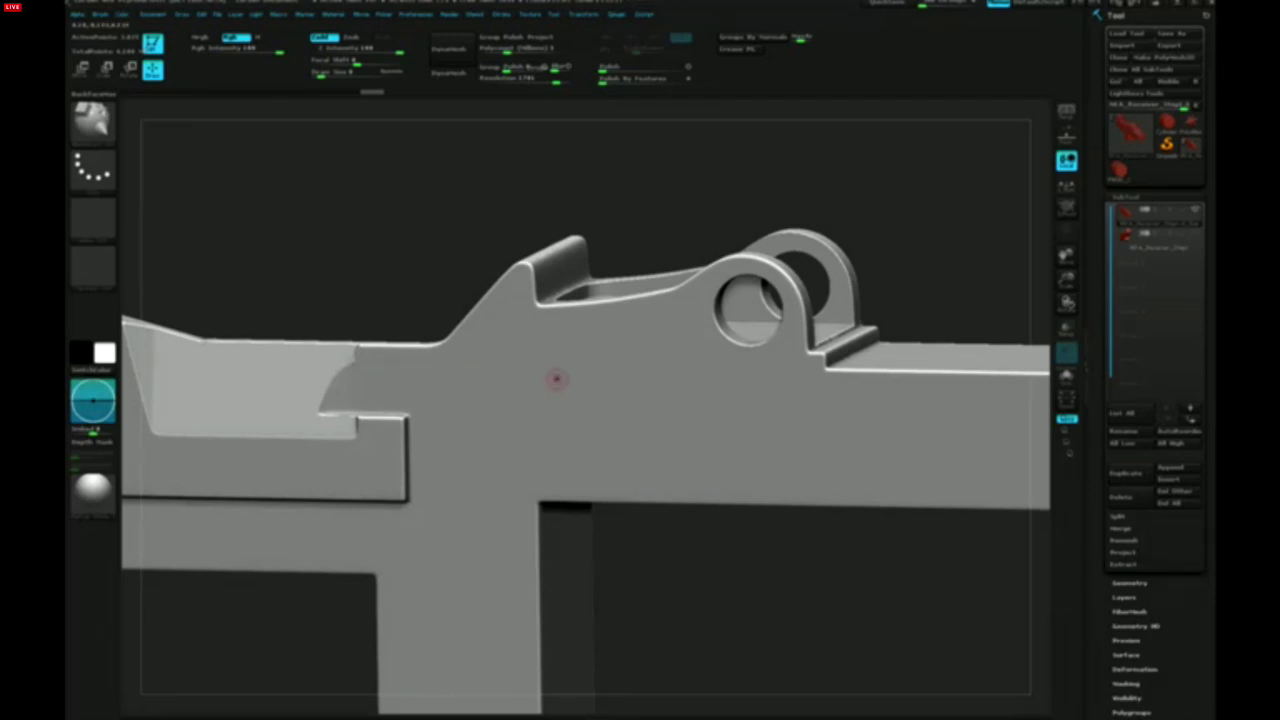
pyautogui.keyDown('ctrl'); pyautogui.moveTo(718, 366); pyautogui.dragTo(711, 458, button='right'); pyautogui.keyUp('ctrl')
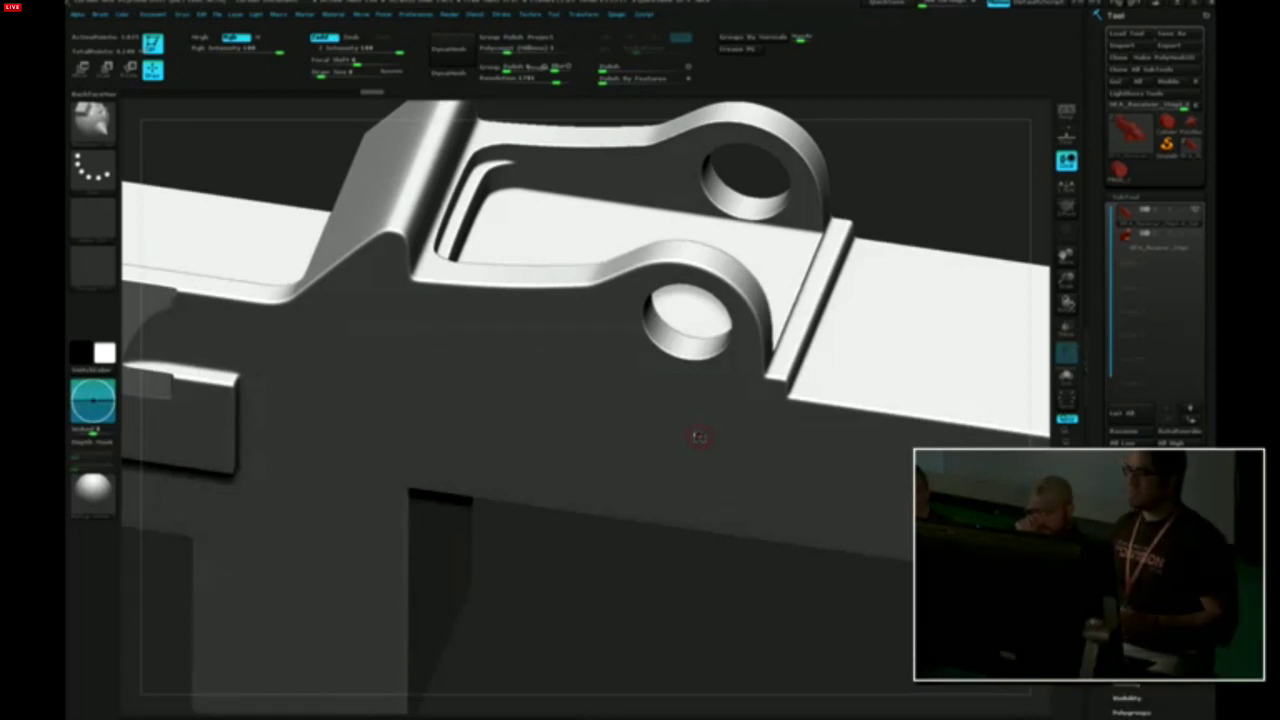
pyautogui.hotkey('ctrl', 's')
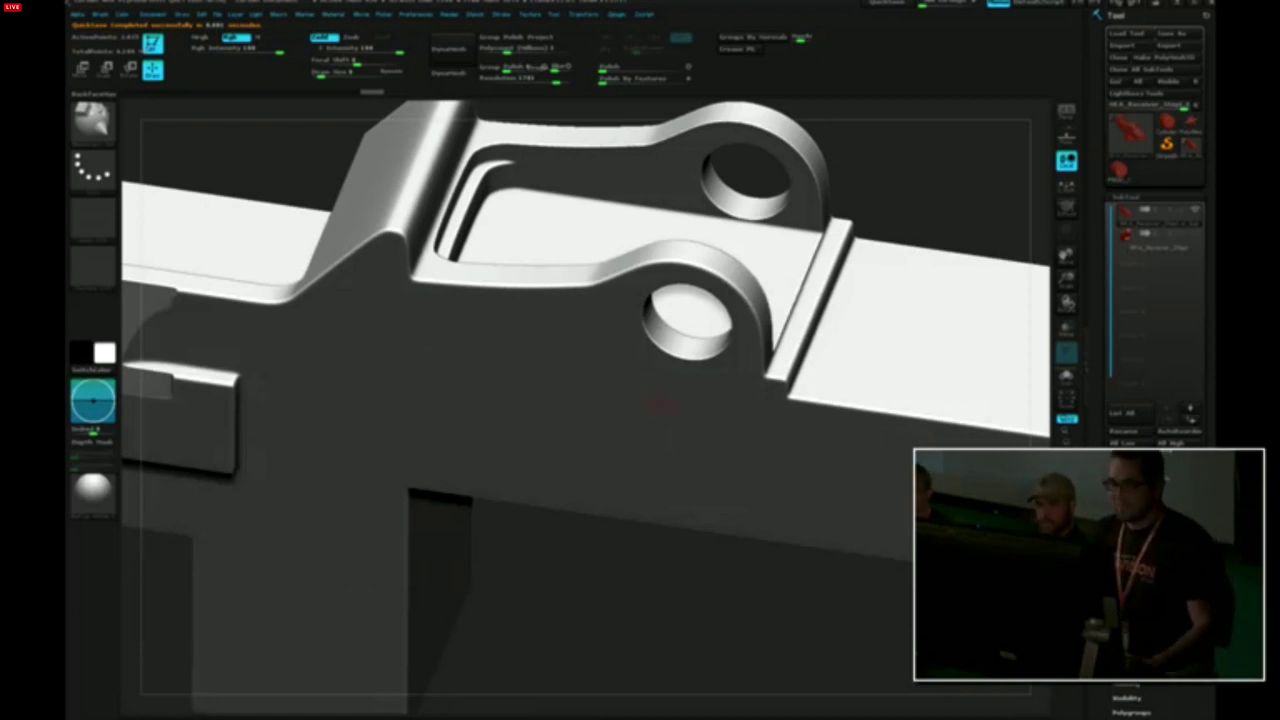
# Display the polygroups and isolate the polygroup that forms the inner walls of the two lug holes
pyautogui.moveTo(703, 408); pyautogui.dragTo(676, 396, button='right')
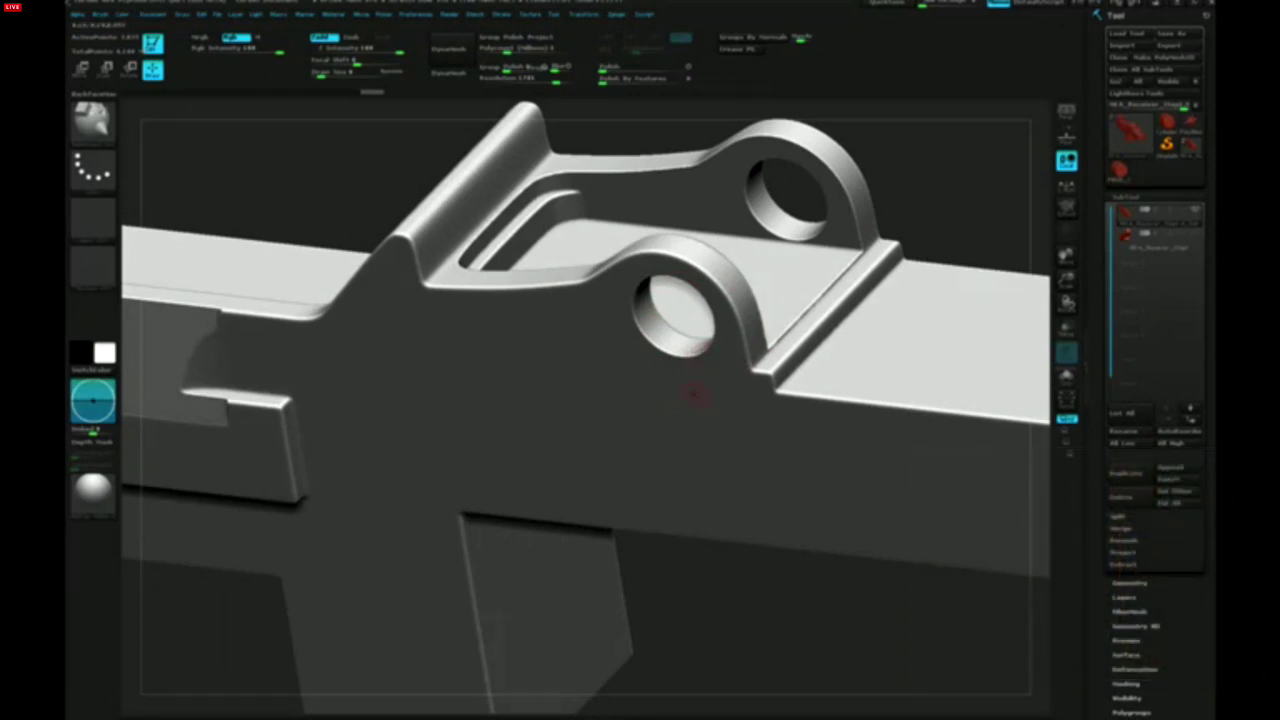
pyautogui.press('shift')
pyautogui.hotkey('shift', 'f')
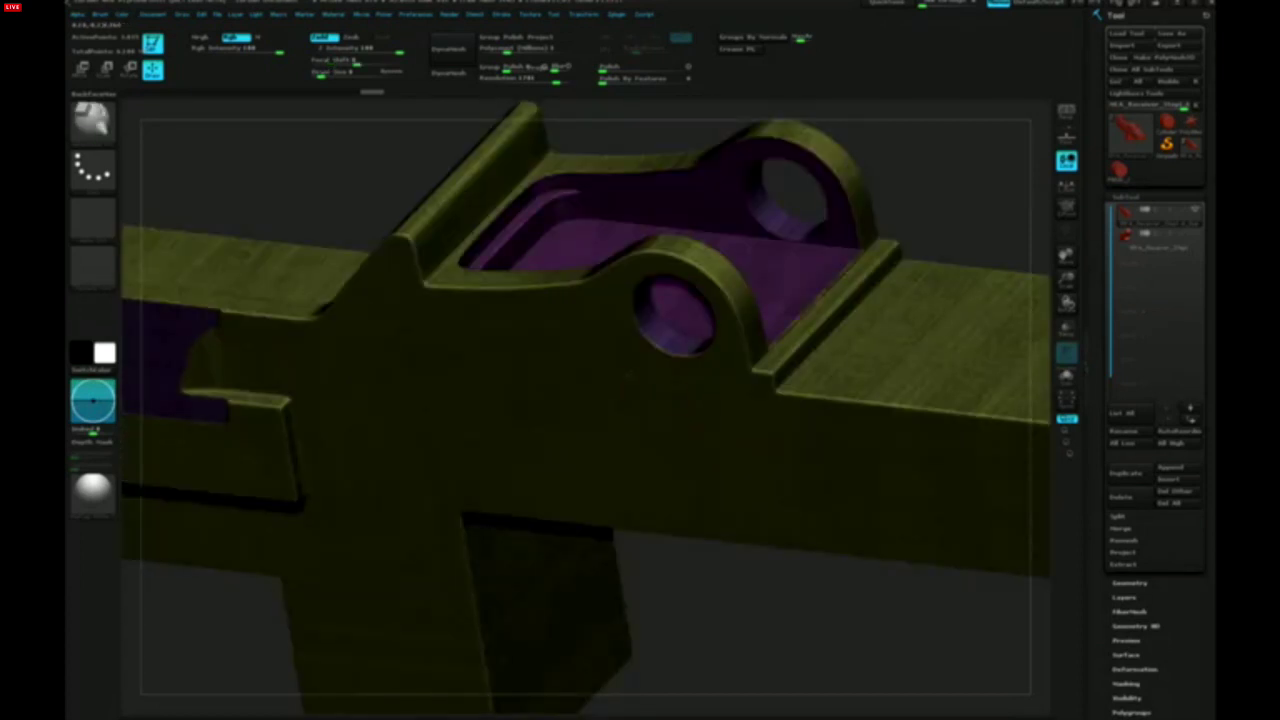
pyautogui.moveTo(630, 376); pyautogui.dragTo(590, 358, button='right')
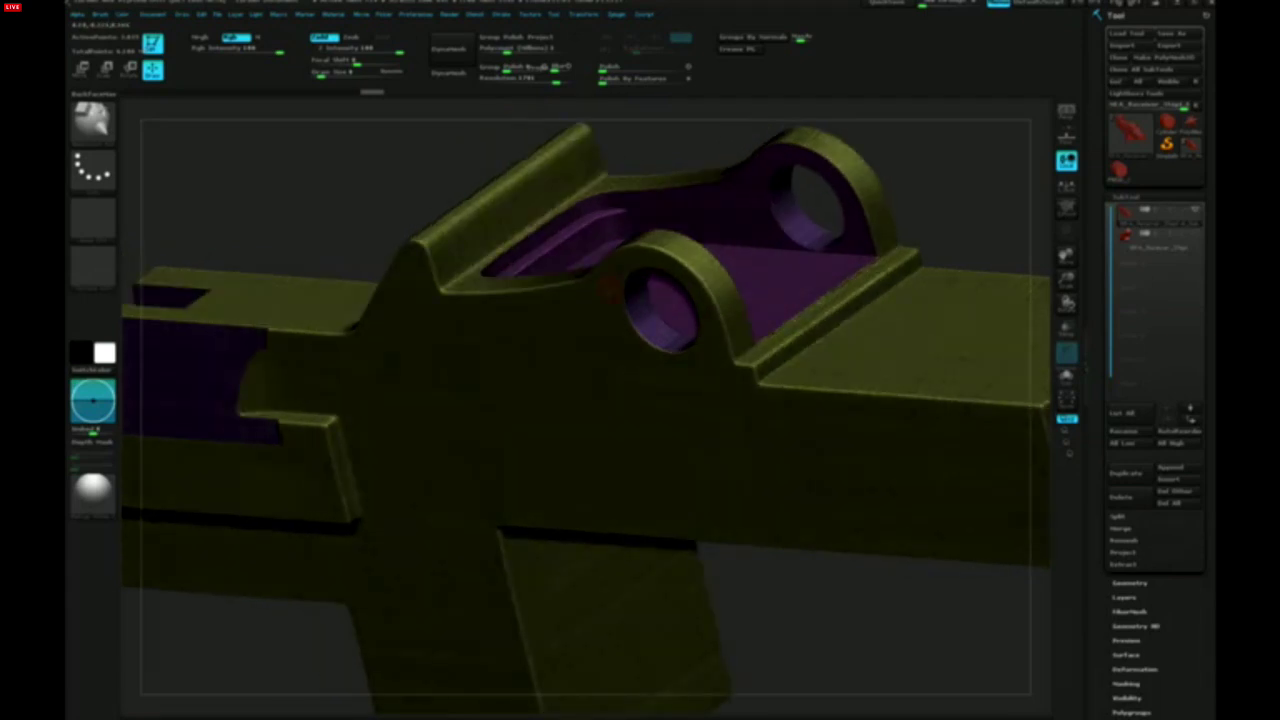
pyautogui.hotkey('ctrl', 'shift')
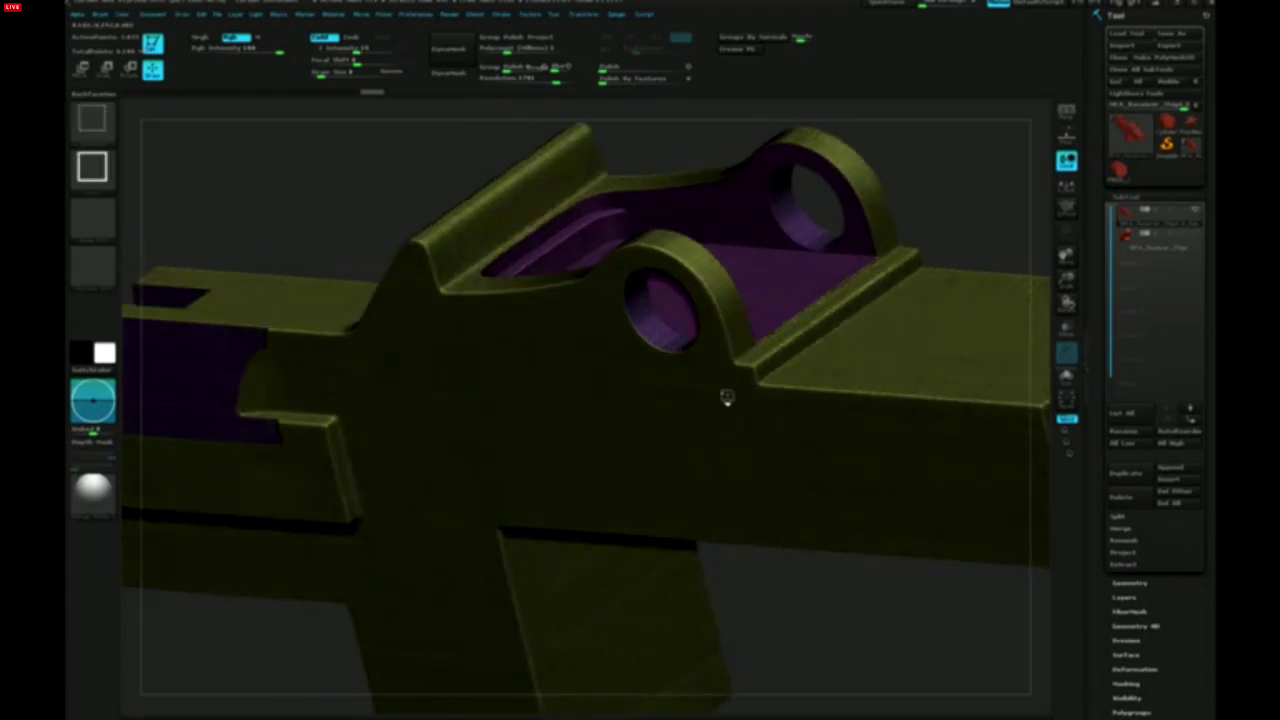
pyautogui.hotkey('ctrl', 'shift')
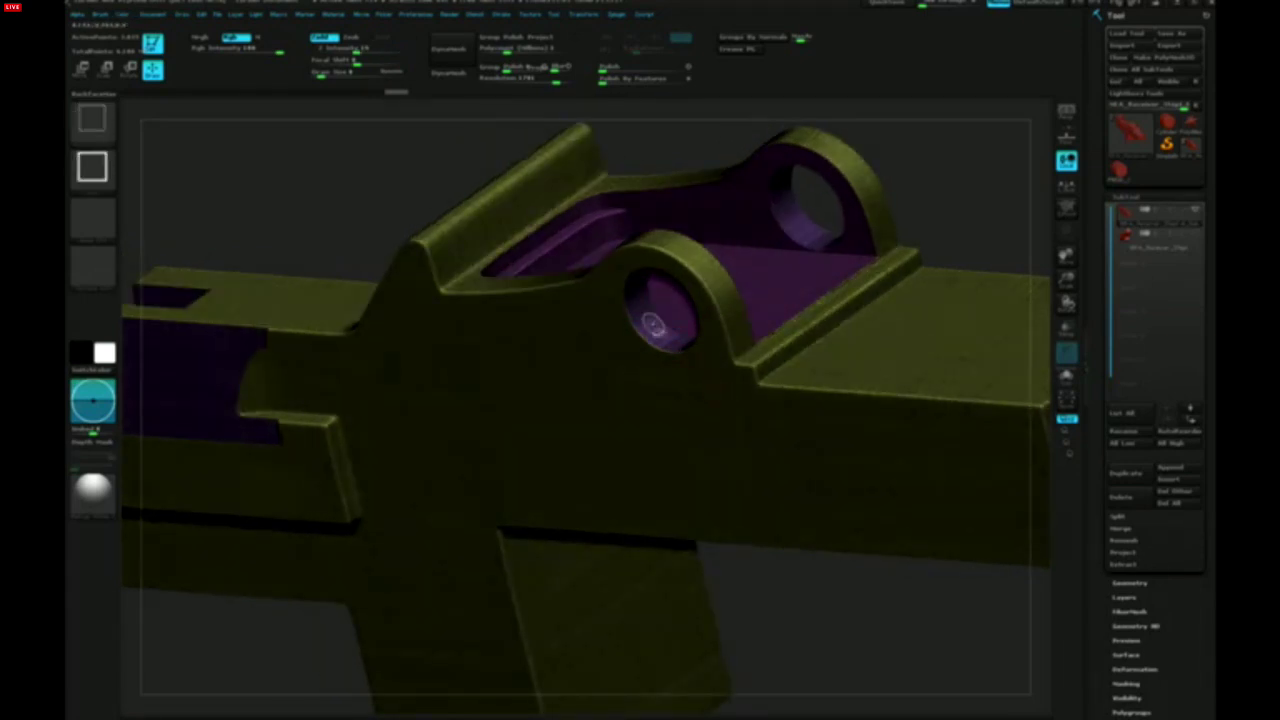
pyautogui.keyDown('ctrl'); pyautogui.keyDown('shift'); pyautogui.click(652, 322); pyautogui.keyUp('shift'); pyautogui.keyUp('ctrl')
pyautogui.moveTo(713, 350); pyautogui.dragTo(820, 489, button='right')
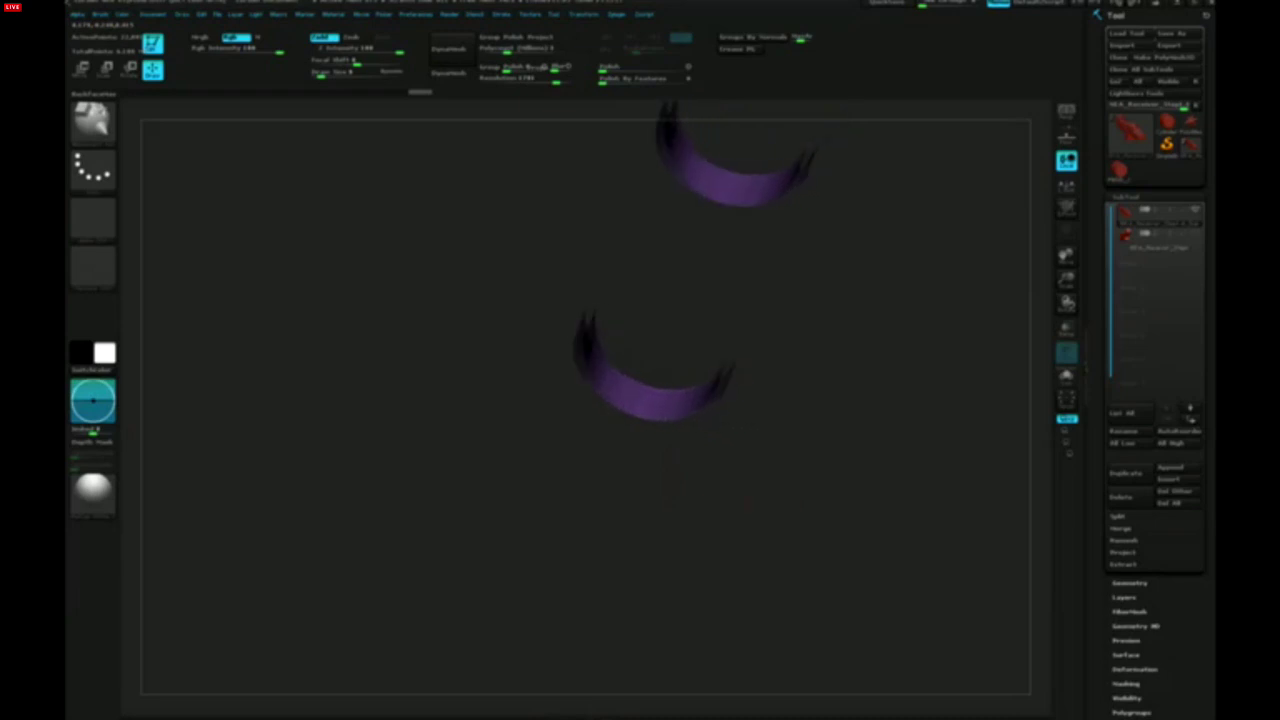
pyautogui.moveTo(748, 505); pyautogui.dragTo(743, 509, button='right')
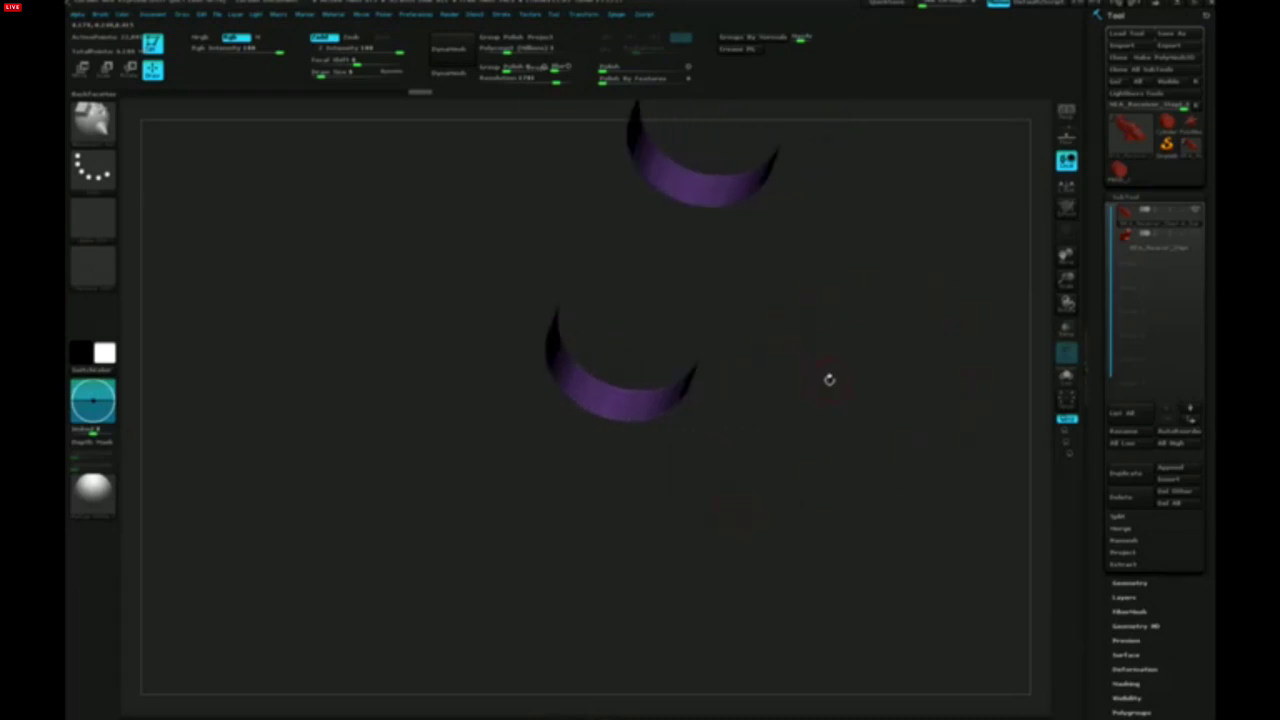
# Turn on X symmetry with radial symmetry centred on the isolated hole walls and unhide the whole receiver
pyautogui.press('super')
pyautogui.press('super')
pyautogui.keyDown('alt'); pyautogui.moveTo(856, 387); pyautogui.dragTo(809, 423, button='right'); pyautogui.keyUp('alt')
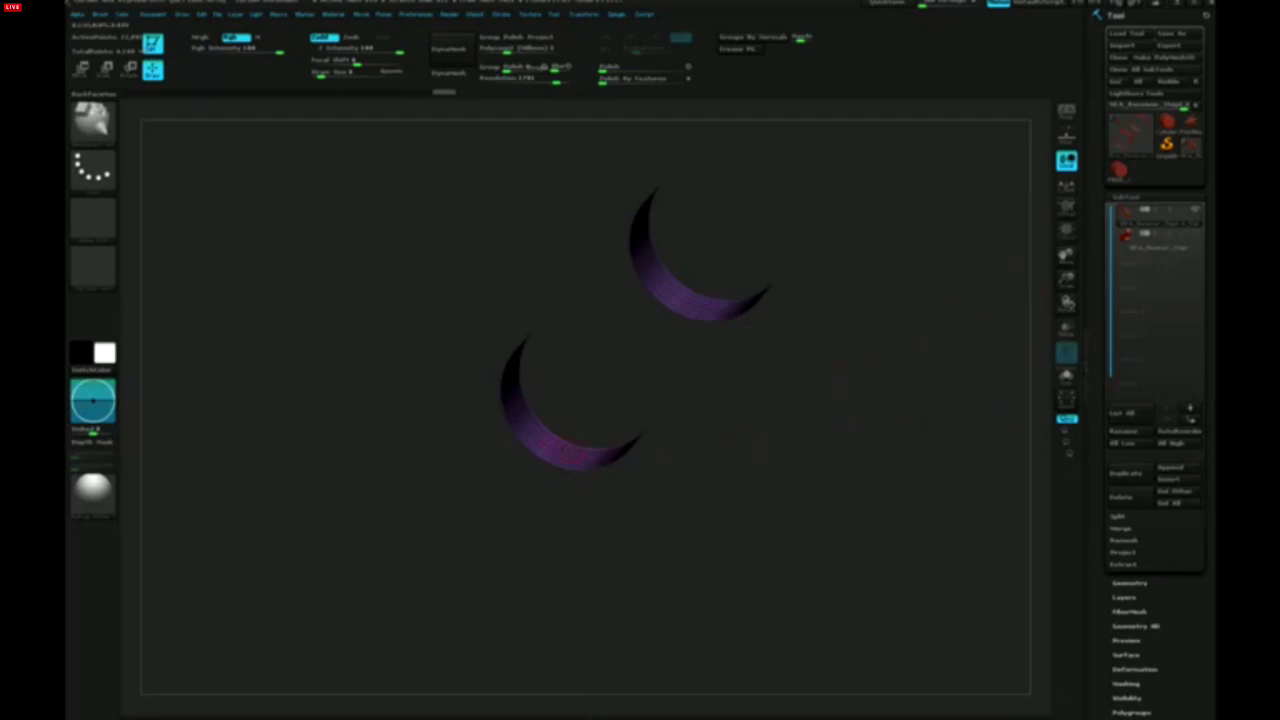
pyautogui.press('x')
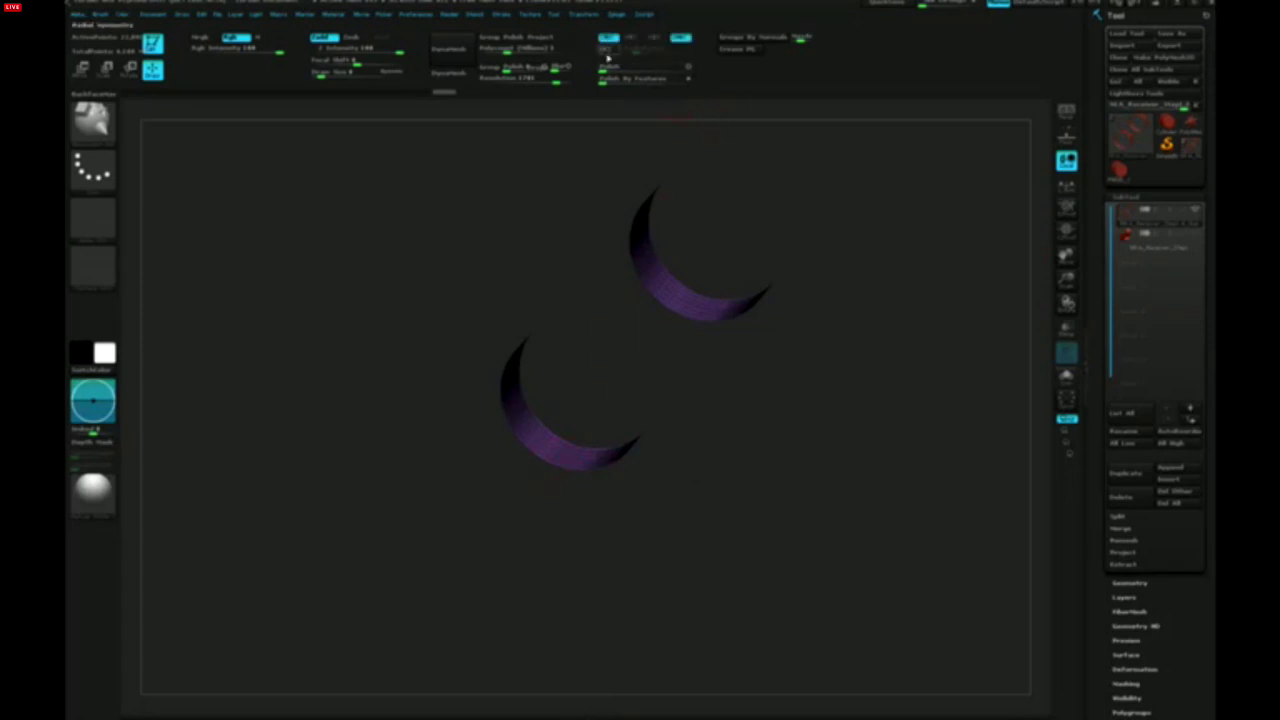
pyautogui.click(608, 51)
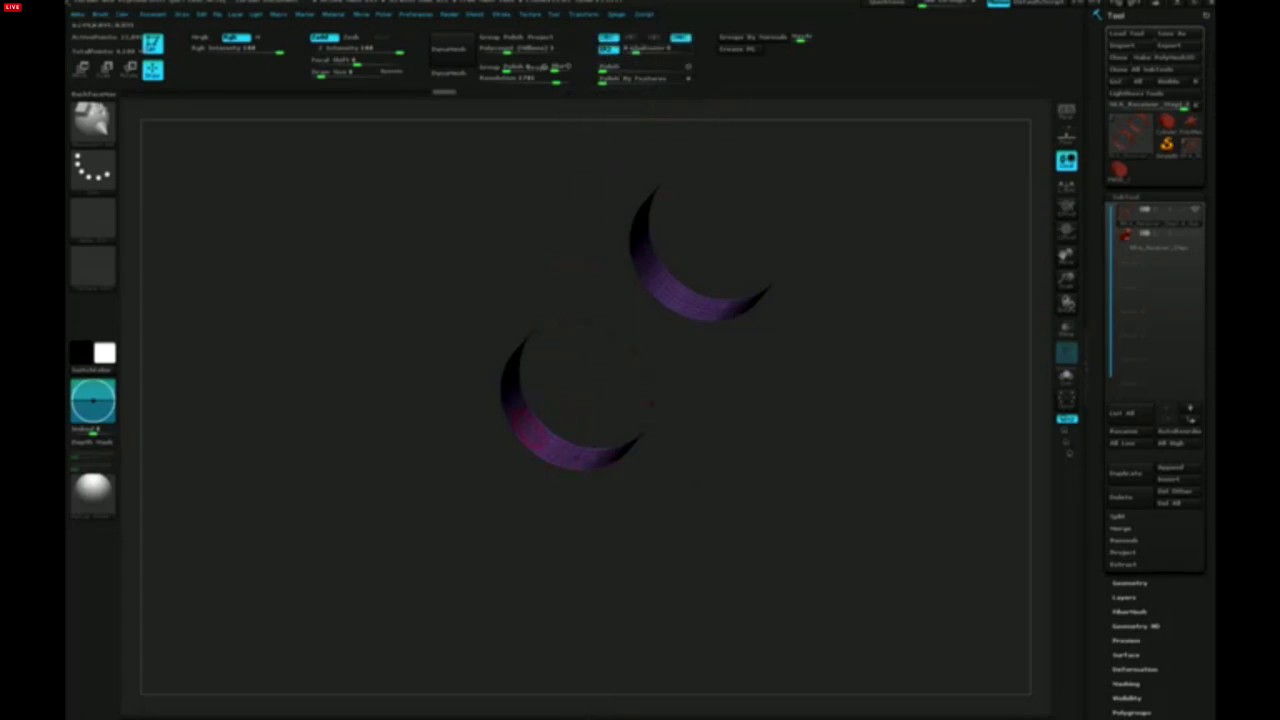
pyautogui.hotkey('ctrl', 'shift')
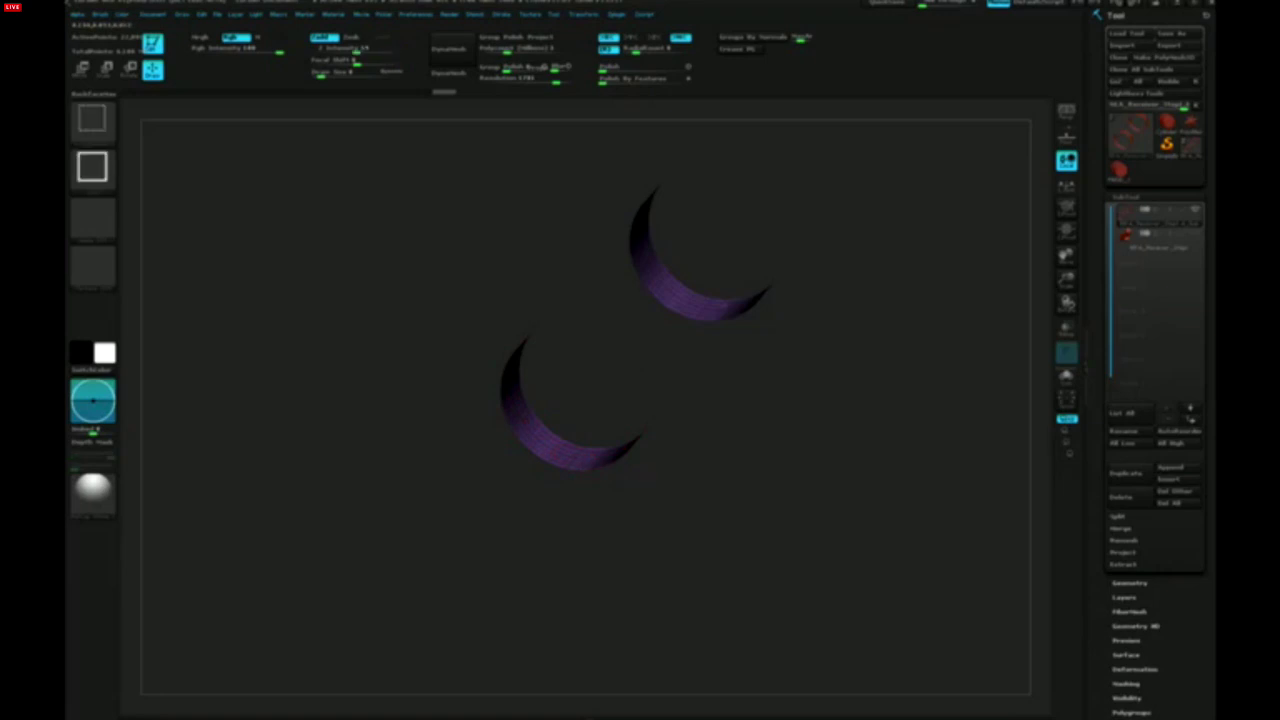
pyautogui.keyDown('ctrl'); pyautogui.keyDown('shift'); pyautogui.click(574, 400); pyautogui.keyUp('shift'); pyautogui.keyUp('ctrl')
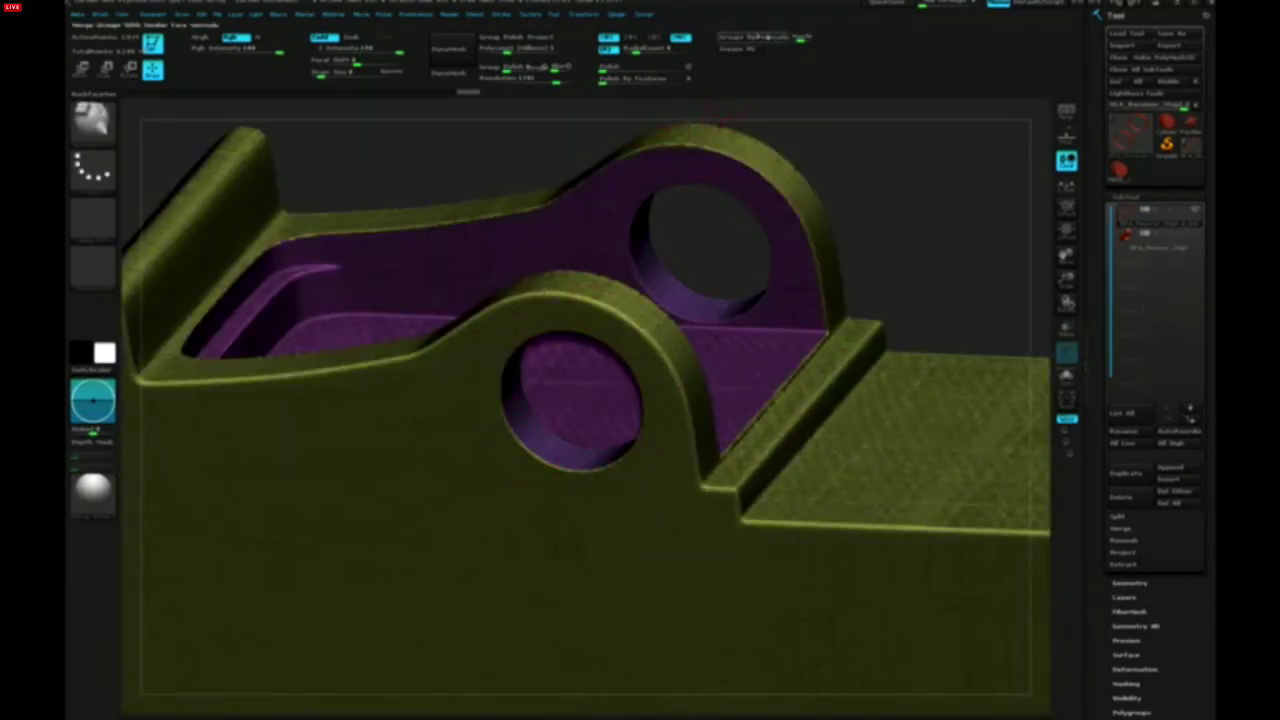
# Raise the radial symmetry count to 100 and leave Z symmetry off after trying it
pyautogui.moveTo(640, 49); pyautogui.dragTo(709, 50)
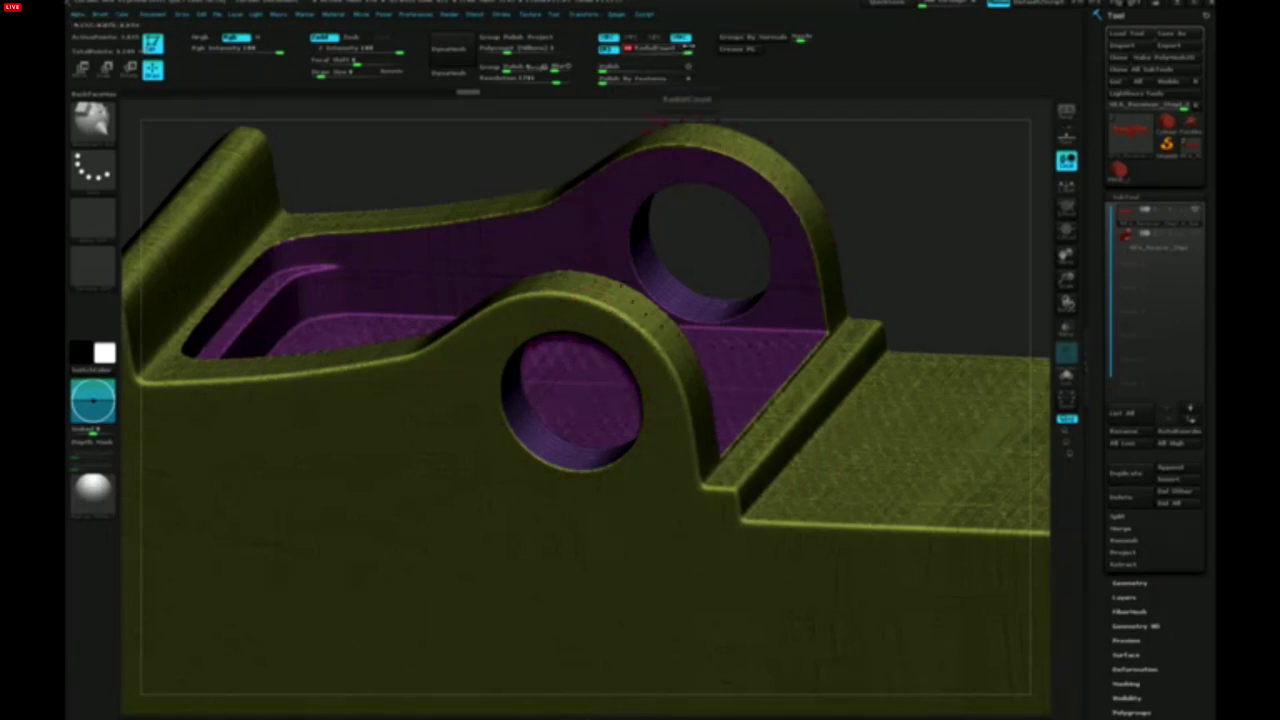
pyautogui.click(658, 40)
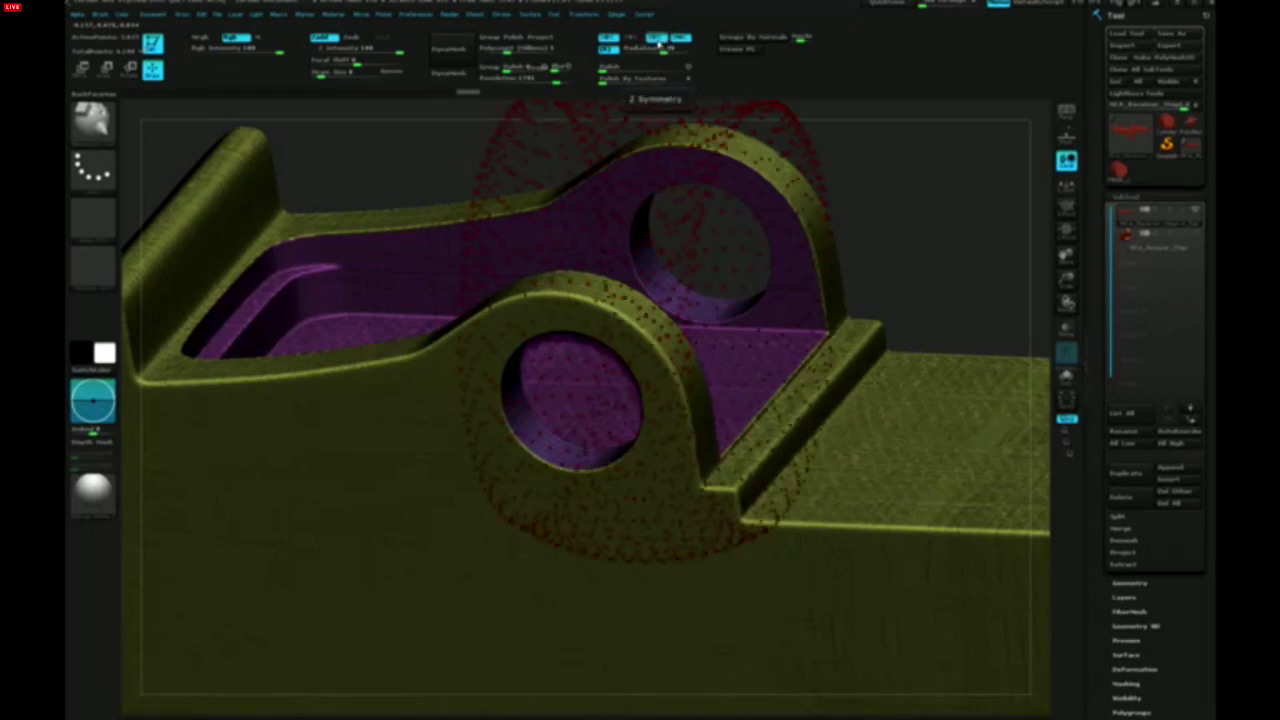
pyautogui.click(658, 40)
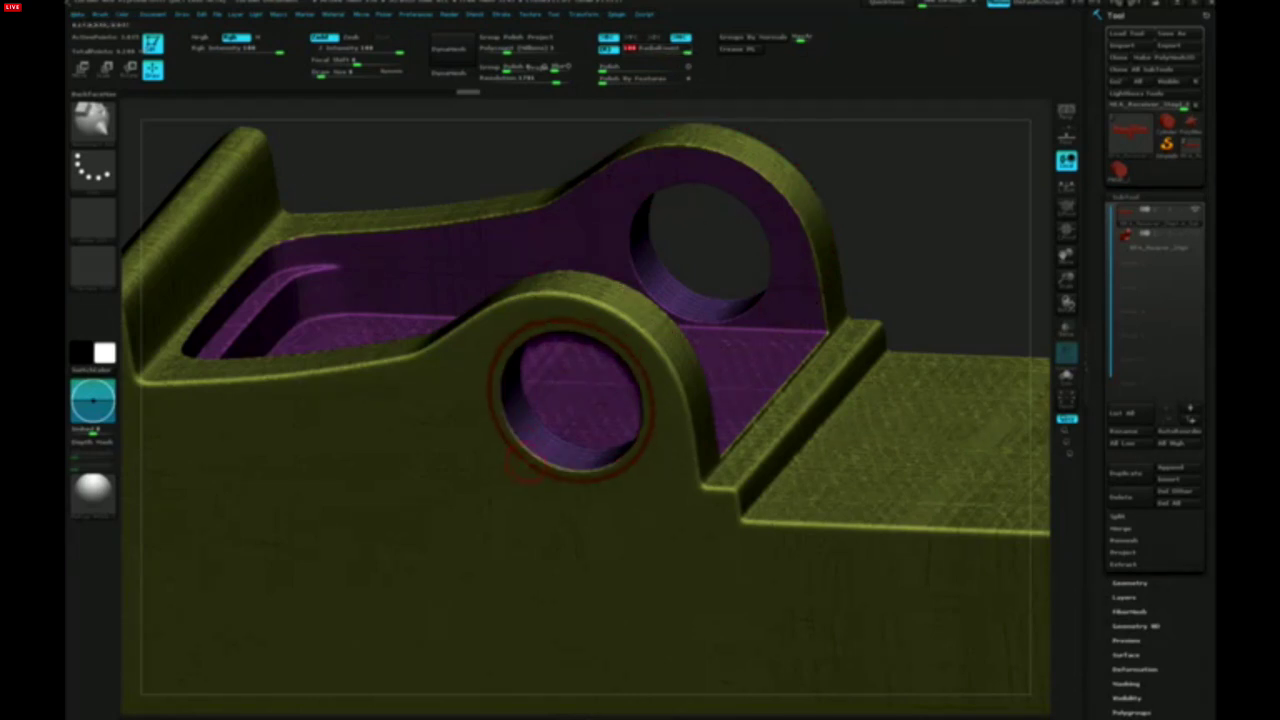
# Hide the polygroup display and choose the hPolish brush for working on the near lug's hole
pyautogui.hotkey('shift', 'f')
pyautogui.keyDown('ctrl'); pyautogui.moveTo(527, 458); pyautogui.dragTo(552, 469, button='right'); pyautogui.keyUp('ctrl')
pyautogui.press('b')
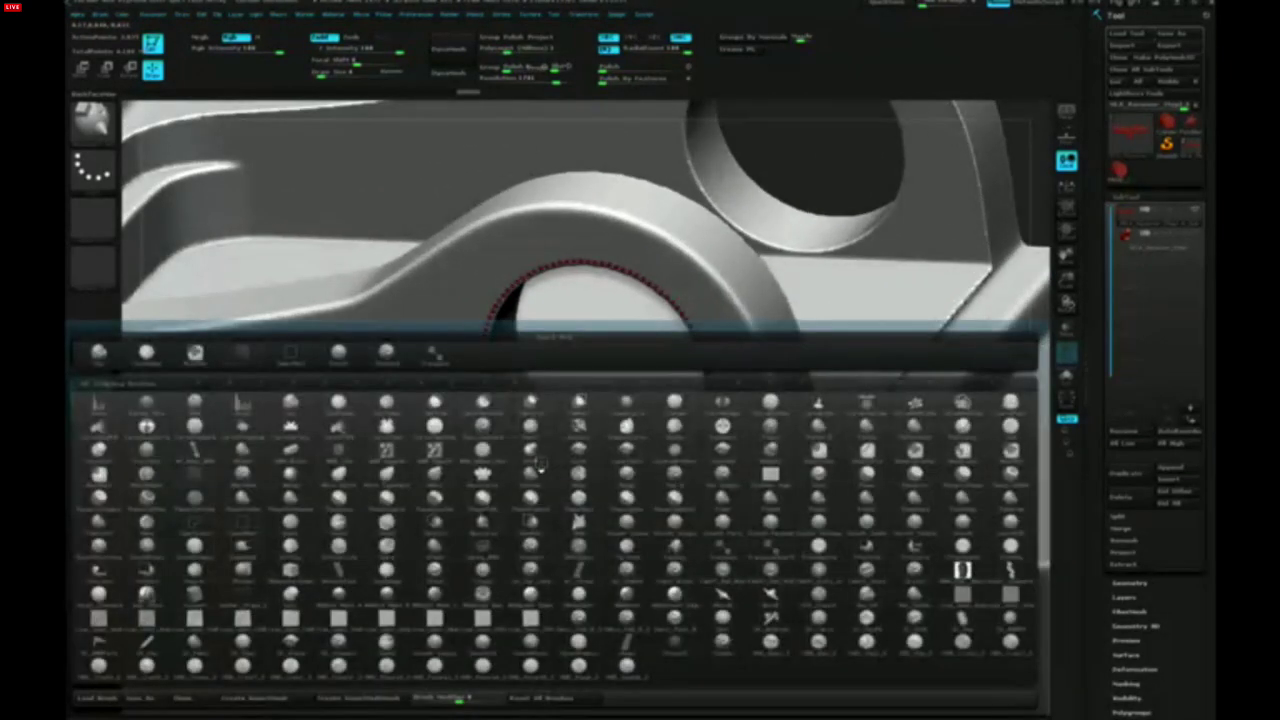
pyautogui.press('h')
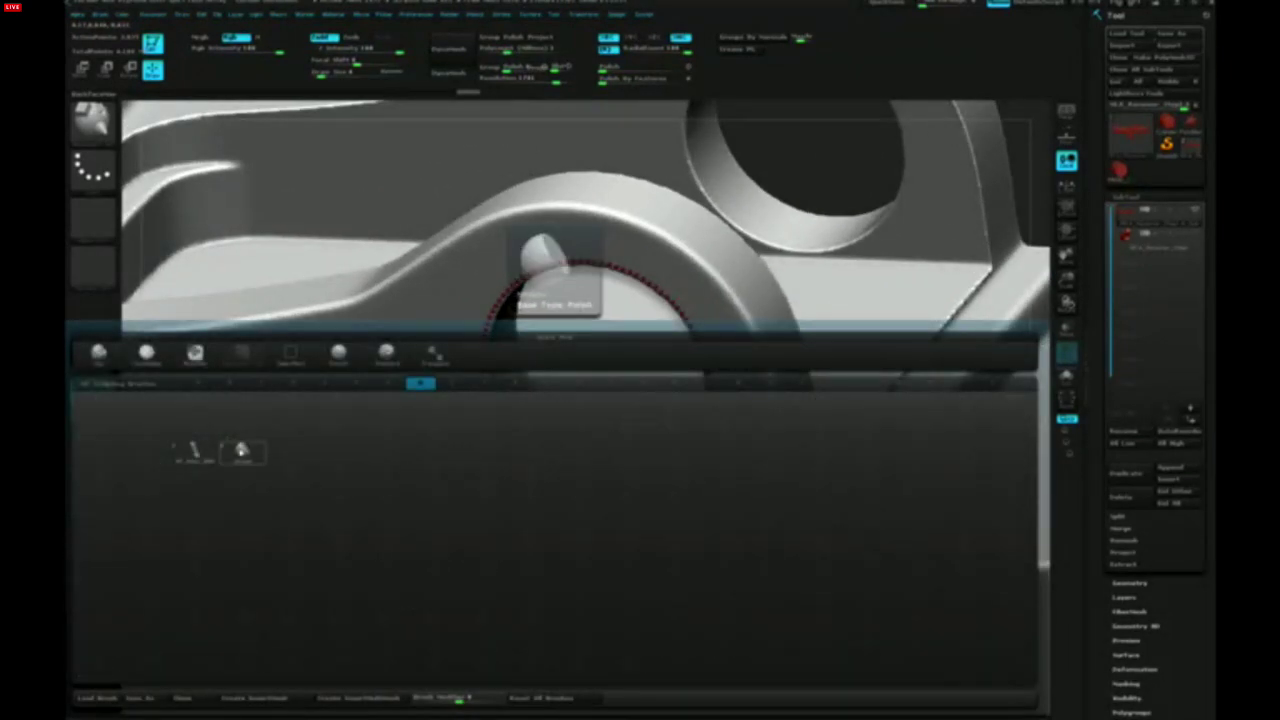
pyautogui.click(263, 452)
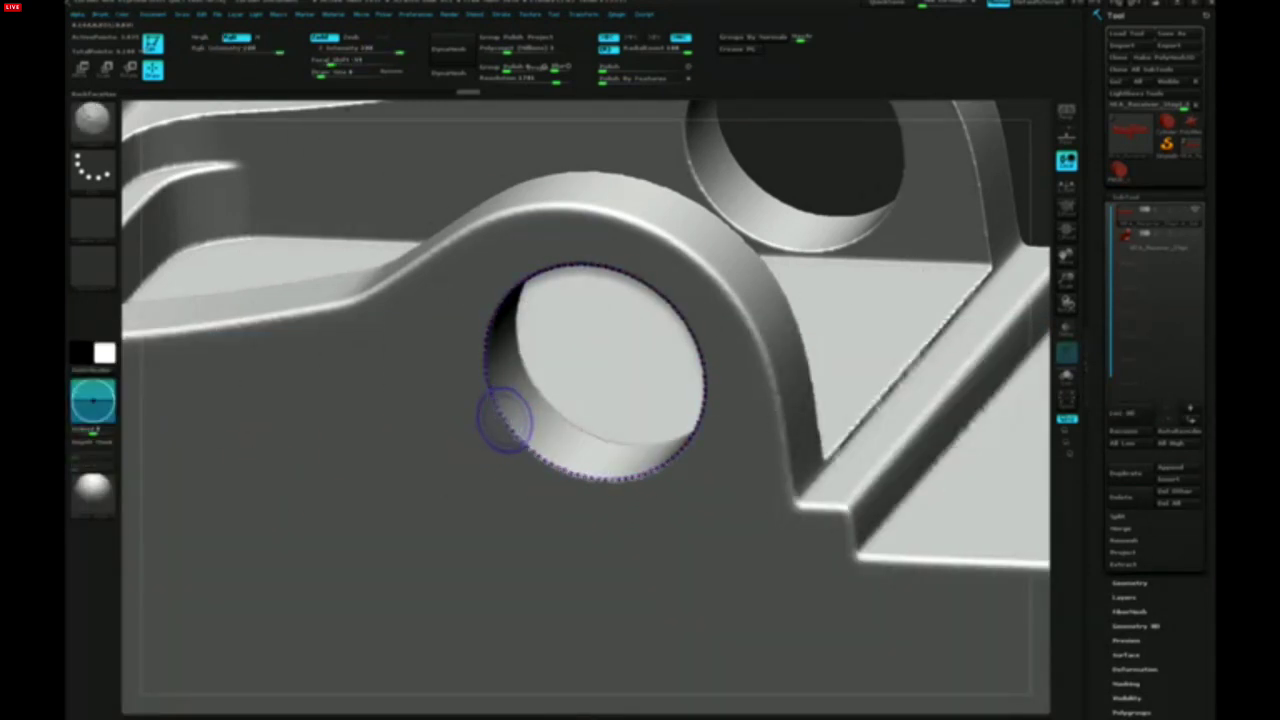
# Smooth and polish the near lug hole's outer rim into a soft even bevel with radial strokes, undoing one unwanted stroke
pyautogui.keyDown('shift'); pyautogui.moveTo(503, 422); pyautogui.dragTo(514, 423); pyautogui.keyUp('shift')
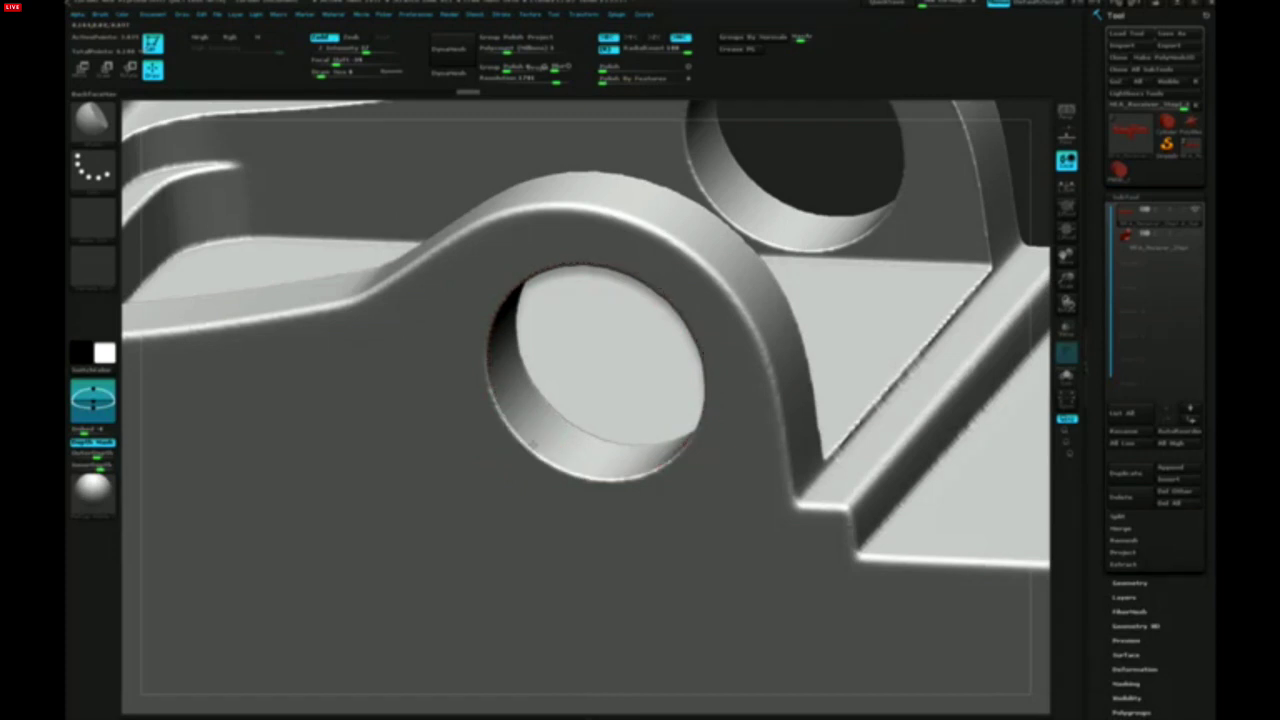
pyautogui.moveTo(529, 444); pyautogui.dragTo(523, 436, button='right')
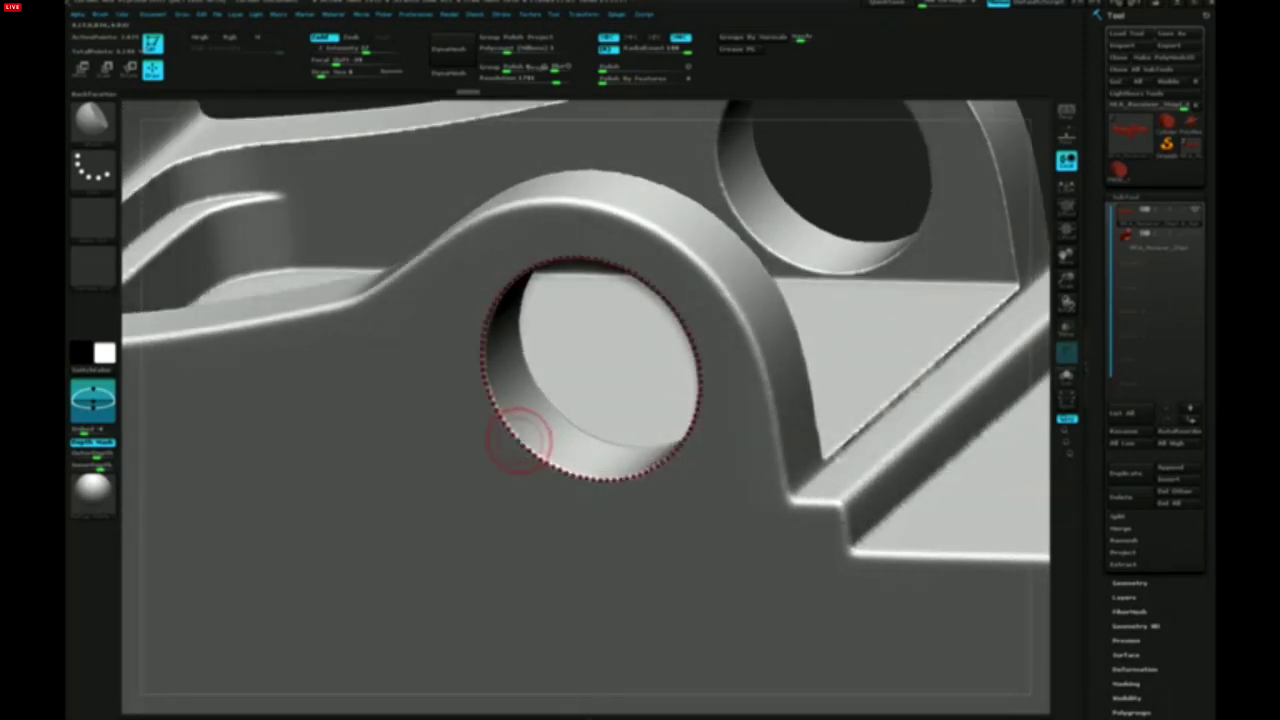
pyautogui.keyDown('shift'); pyautogui.click(517, 437); pyautogui.keyUp('shift')
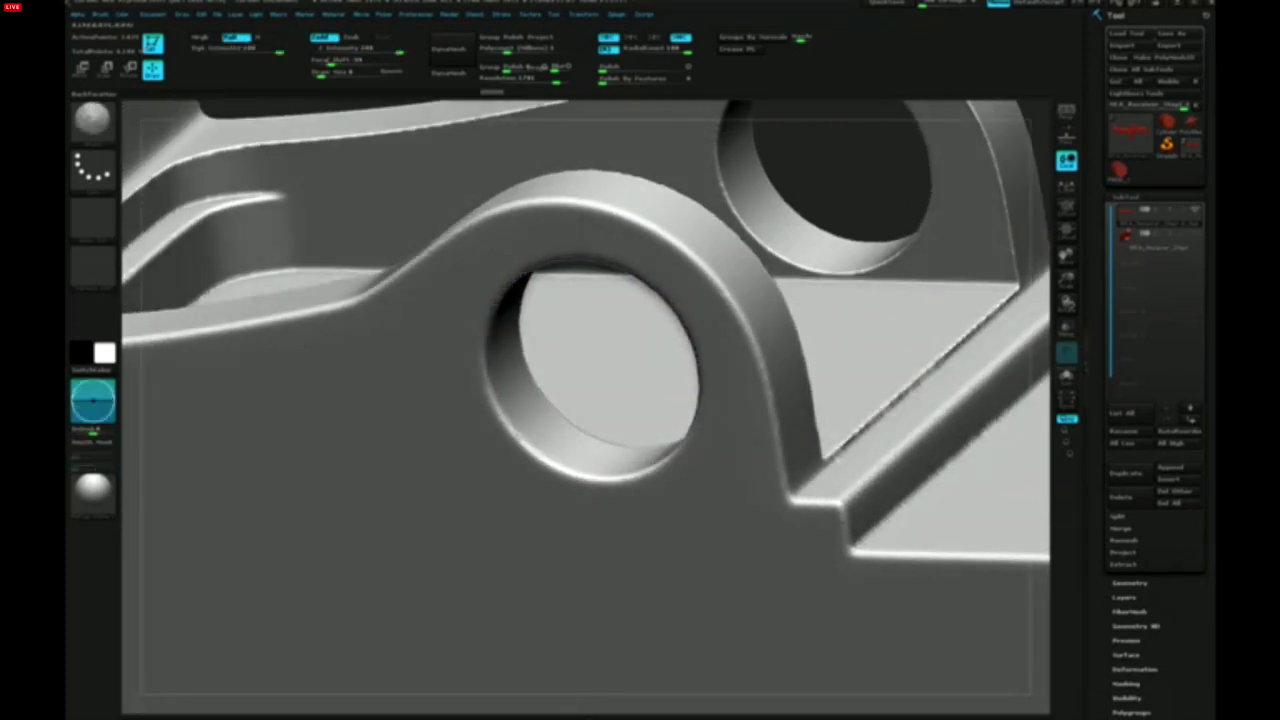
pyautogui.hotkey('ctrl', 'z')
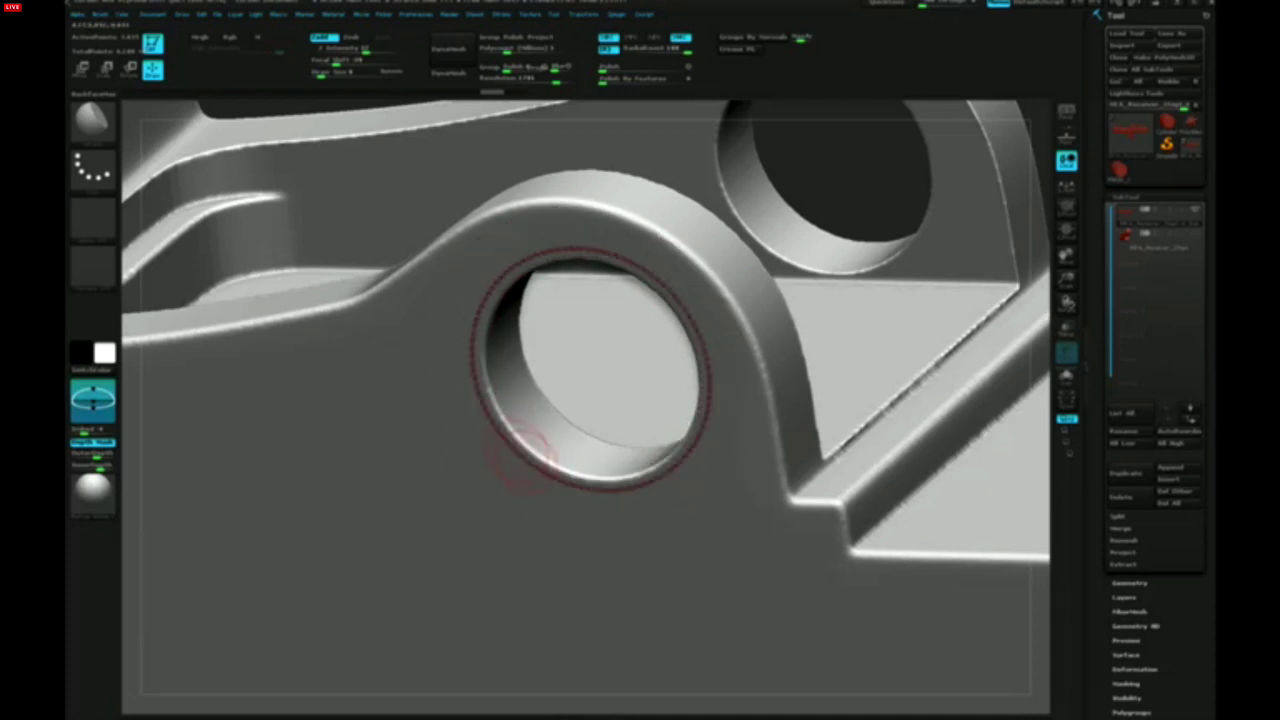
pyautogui.keyDown('shift'); pyautogui.moveTo(514, 437); pyautogui.dragTo(506, 444); pyautogui.keyUp('shift')
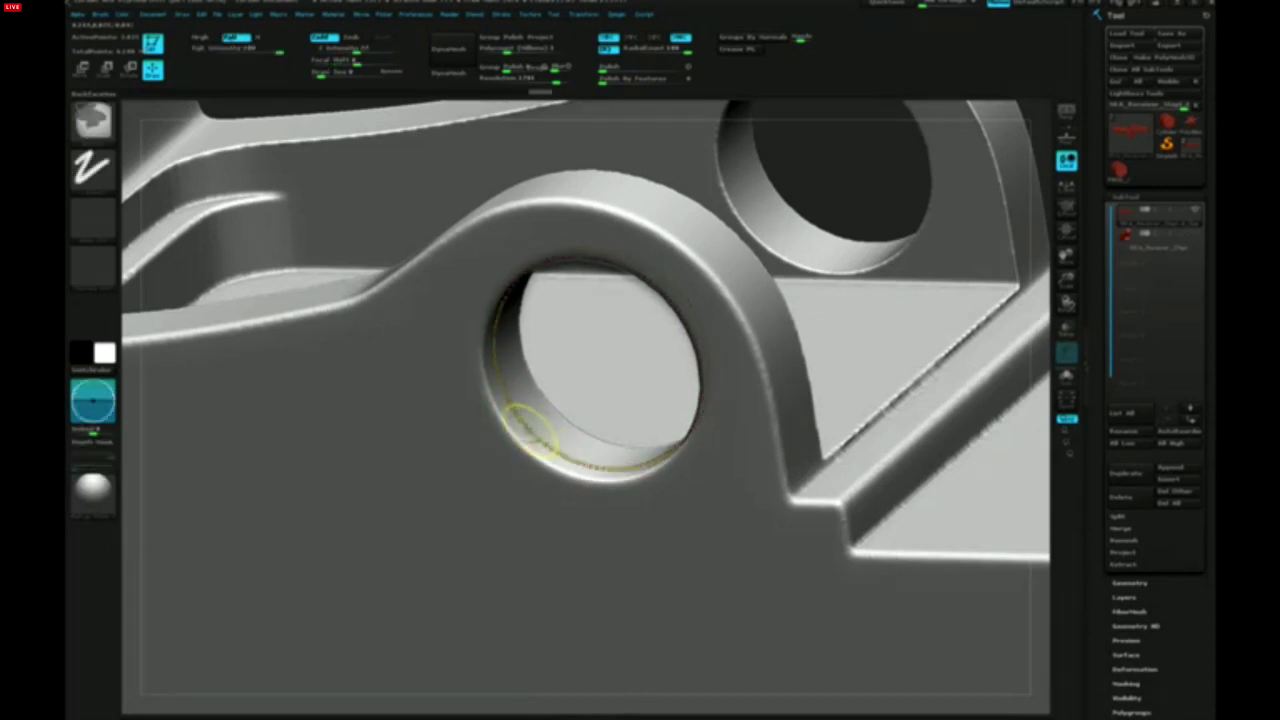
pyautogui.keyDown('shift'); pyautogui.moveTo(500, 424); pyautogui.dragTo(512, 434); pyautogui.keyUp('shift')
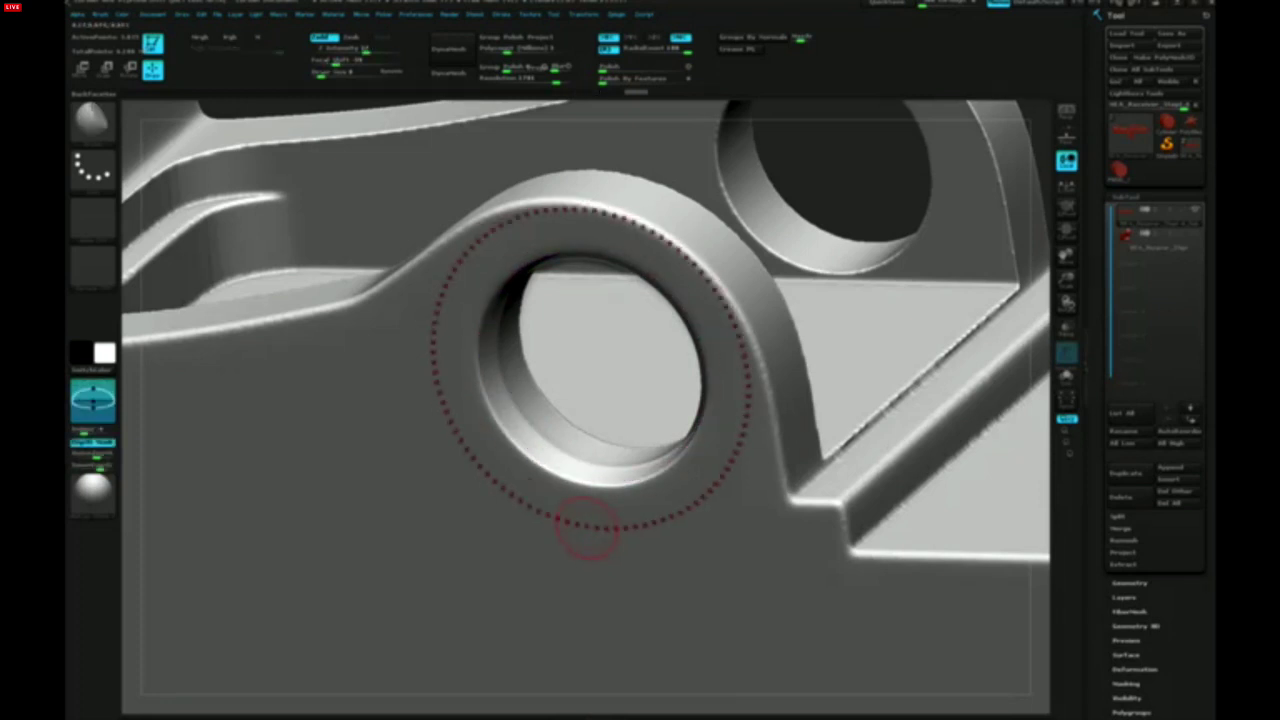
pyautogui.moveTo(586, 529)
pyautogui.mouseDown(button='right')
pyautogui.moveTo(470, 535)
pyautogui.moveTo(590, 445)
pyautogui.mouseUp(button='right')
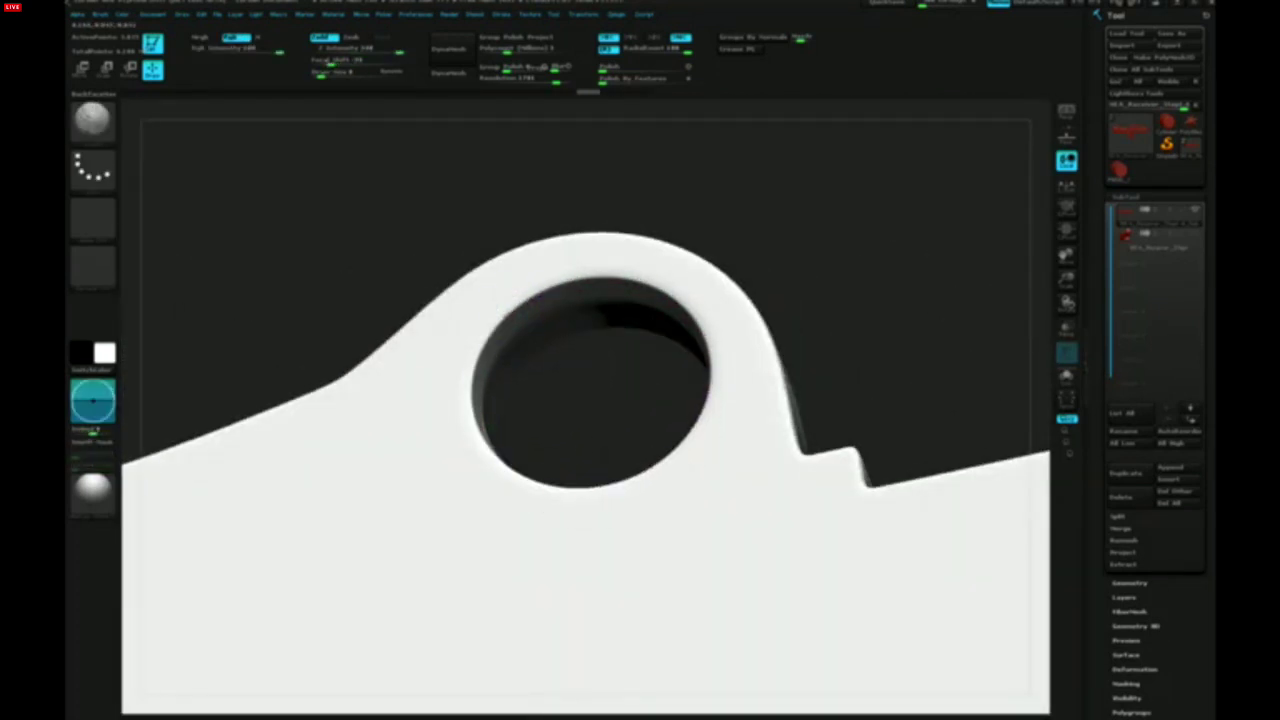
pyautogui.moveTo(709, 340); pyautogui.dragTo(514, 309)
pyautogui.moveTo(514, 309)
pyautogui.mouseDown(button='right')
pyautogui.moveTo(450, 330)
pyautogui.moveTo(390, 420)
pyautogui.moveTo(430, 515)
pyautogui.moveTo(500, 430)
pyautogui.mouseUp(button='right')
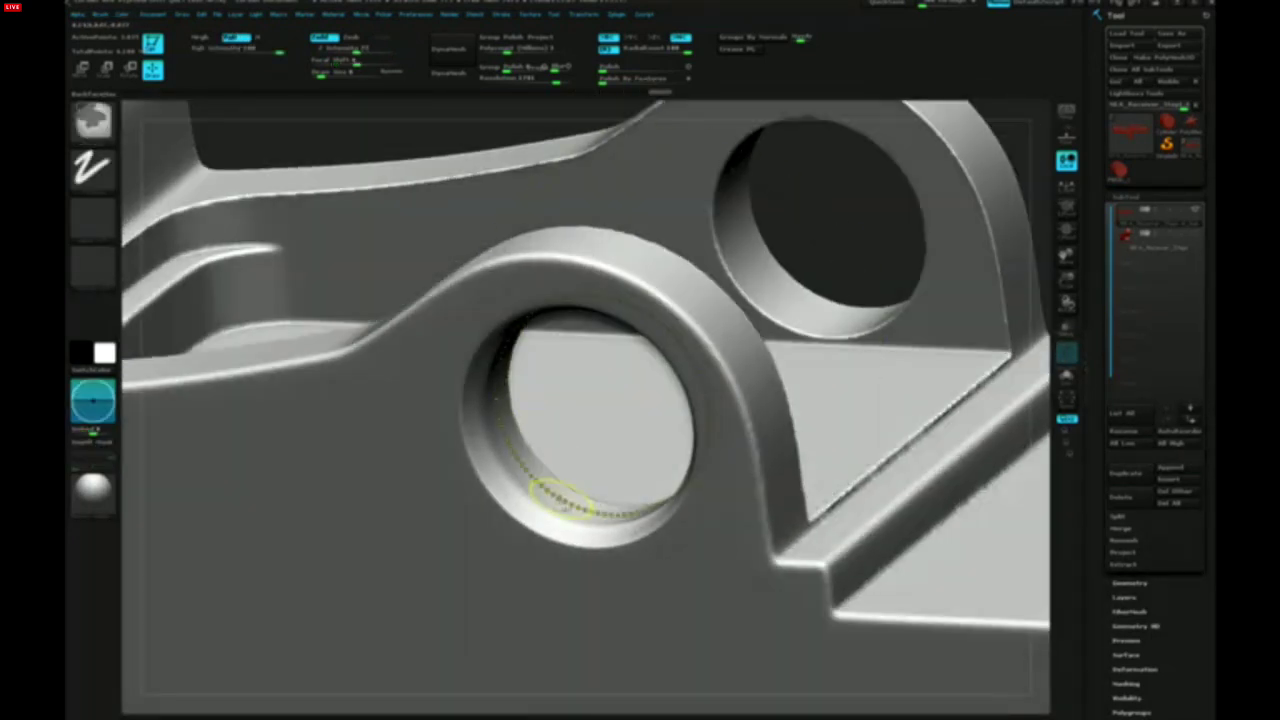
pyautogui.moveTo(549, 522); pyautogui.dragTo(571, 507, button='right')
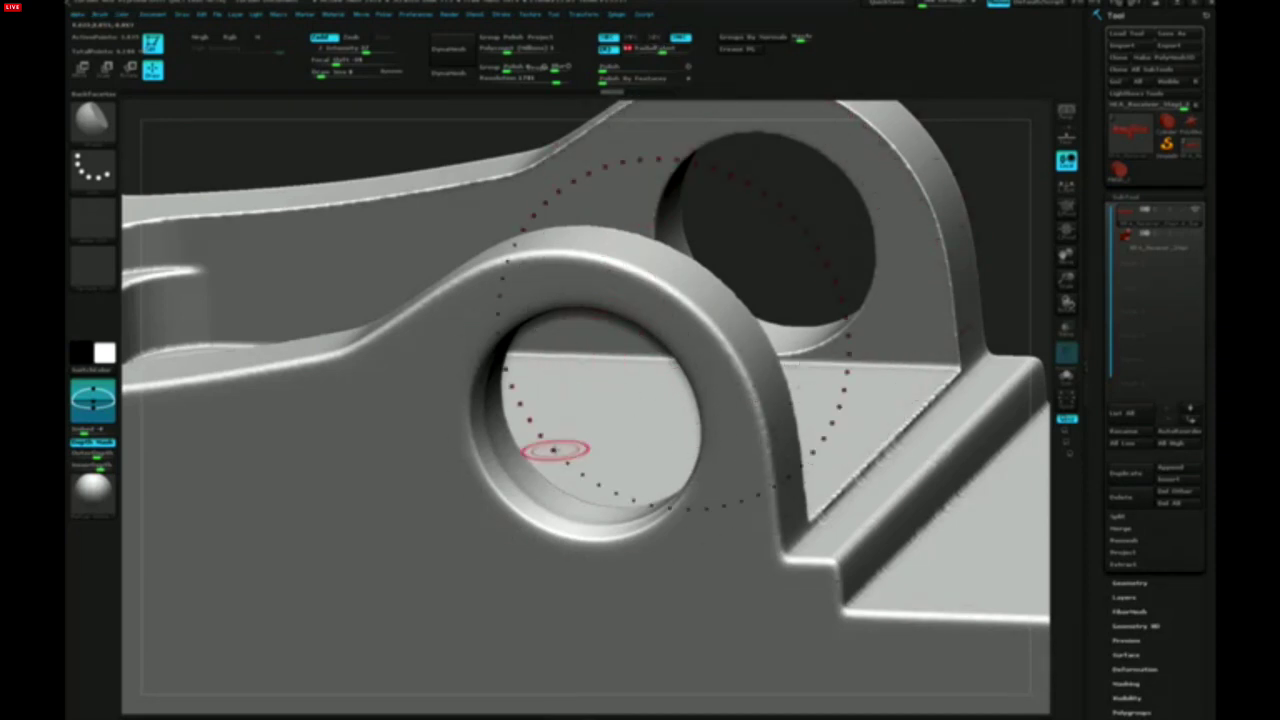
# Using the Standard brush at a reduced size, draw a radial-symmetry stroke inward toward the near lug's hole
pyautogui.press('b')
pyautogui.click(534, 549)
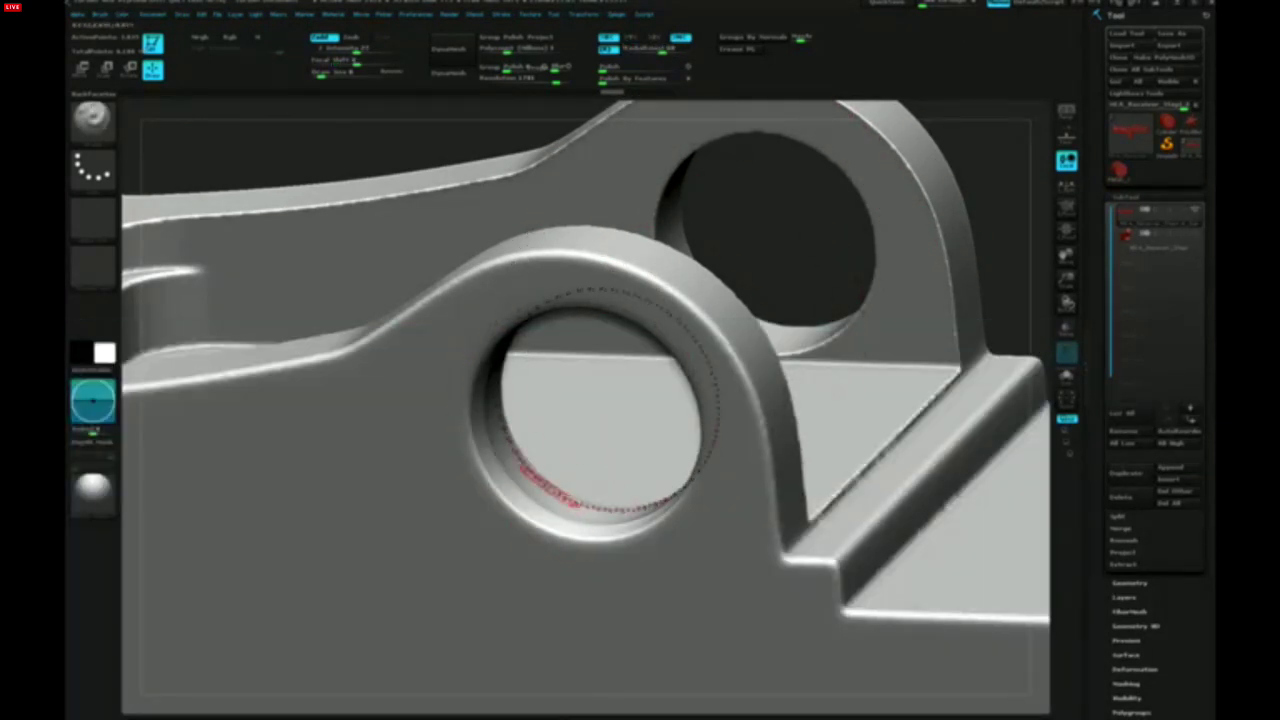
pyautogui.moveTo(560, 548); pyautogui.dragTo(613, 490, button='right')
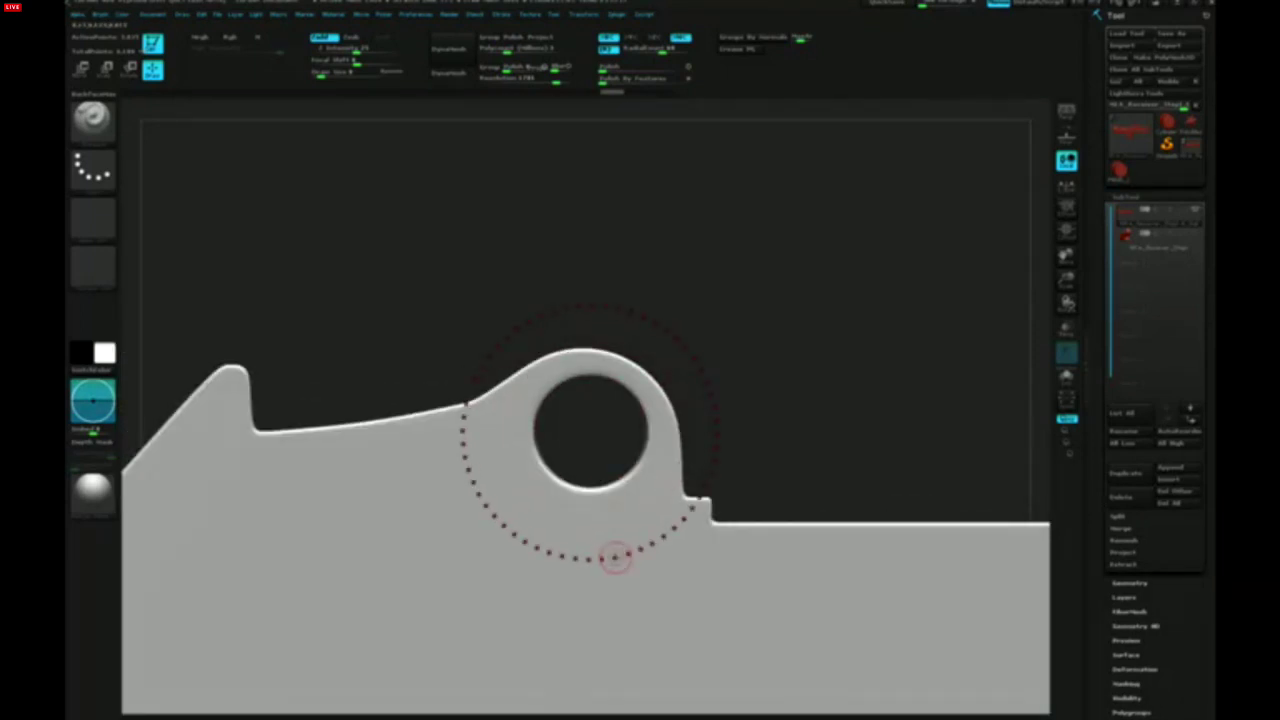
pyautogui.keyDown('ctrl'); pyautogui.moveTo(595, 495); pyautogui.dragTo(598, 520, button='right'); pyautogui.keyUp('ctrl')
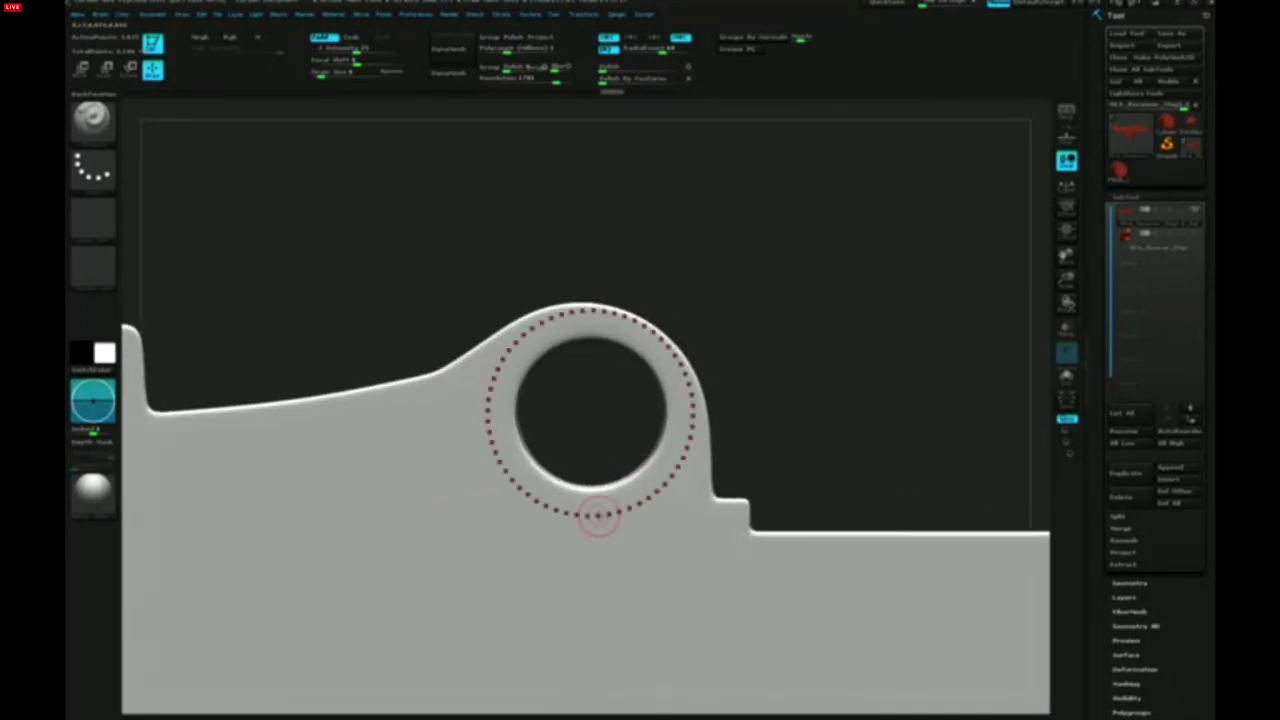
pyautogui.press('space')
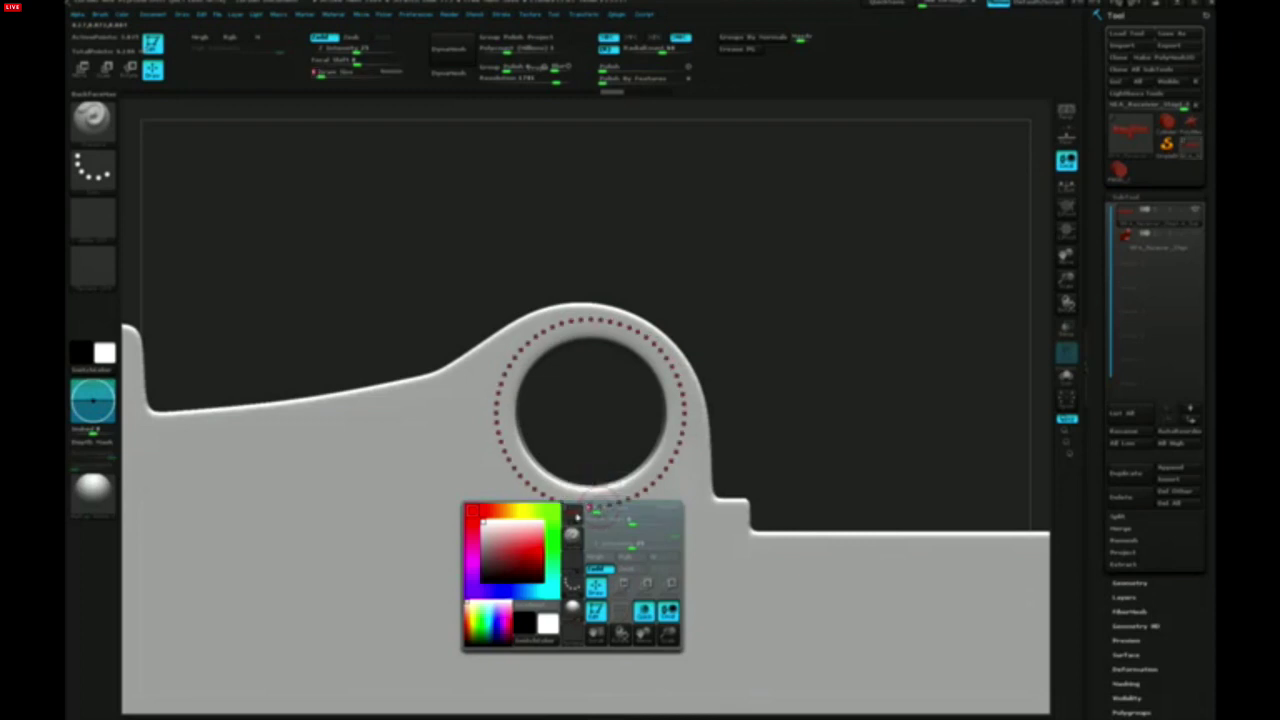
pyautogui.write('1')
pyautogui.press('Return')
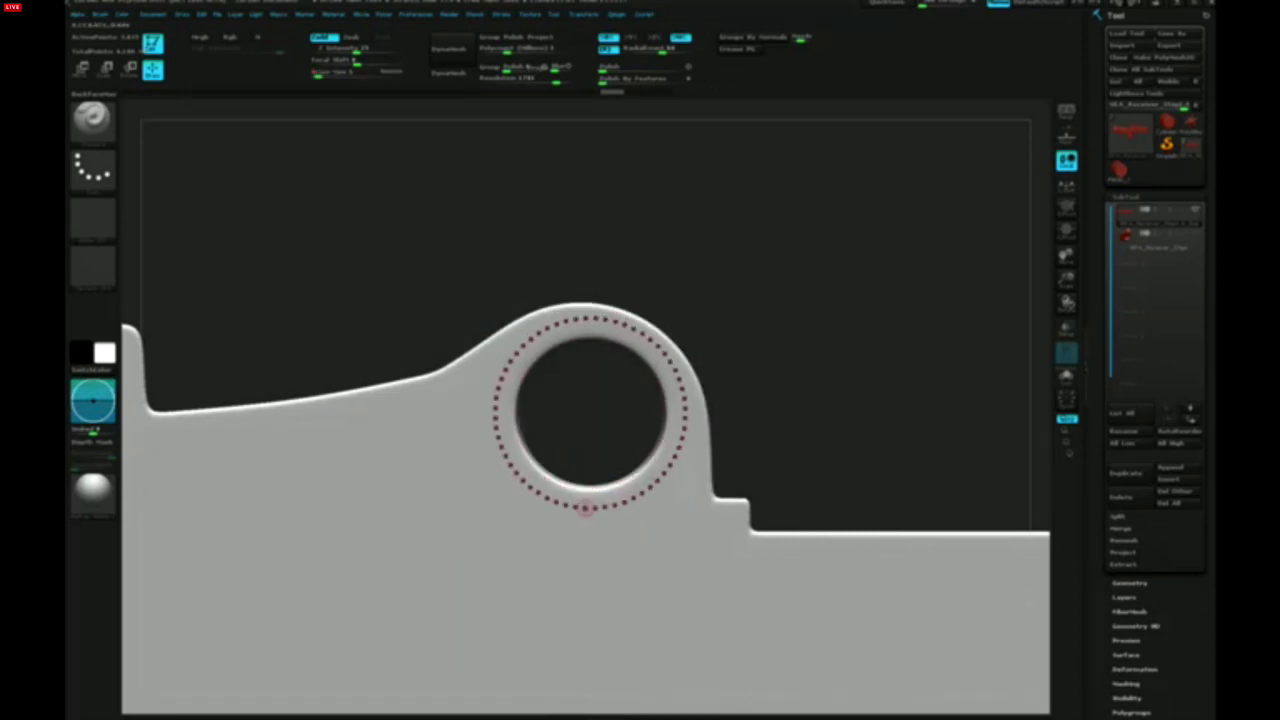
pyautogui.keyDown('ctrl'); pyautogui.moveTo(587, 509); pyautogui.dragTo(587, 534, button='right'); pyautogui.keyUp('ctrl')
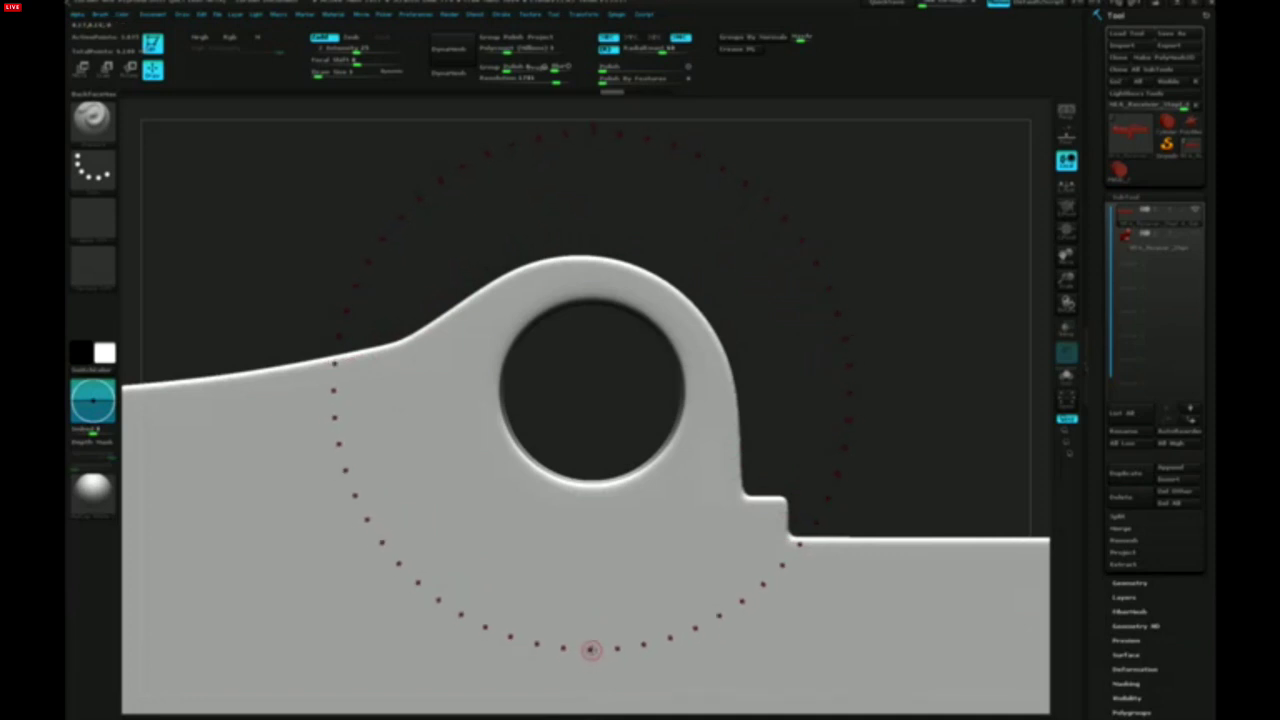
pyautogui.moveTo(590, 650); pyautogui.dragTo(590, 490)
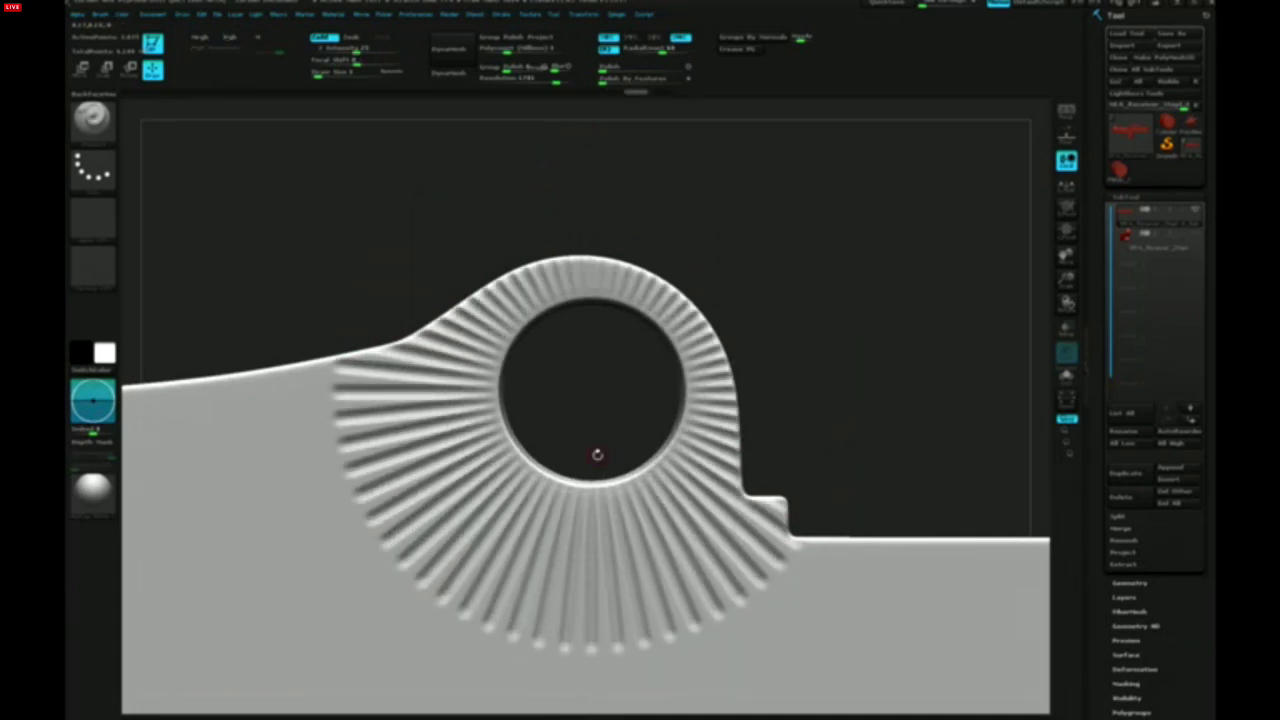
# Turn off symmetry and undo the radial ridges sculpted around the near lug's hole
pyautogui.press('x')
pyautogui.moveTo(606, 555); pyautogui.dragTo(492, 598, button='right')
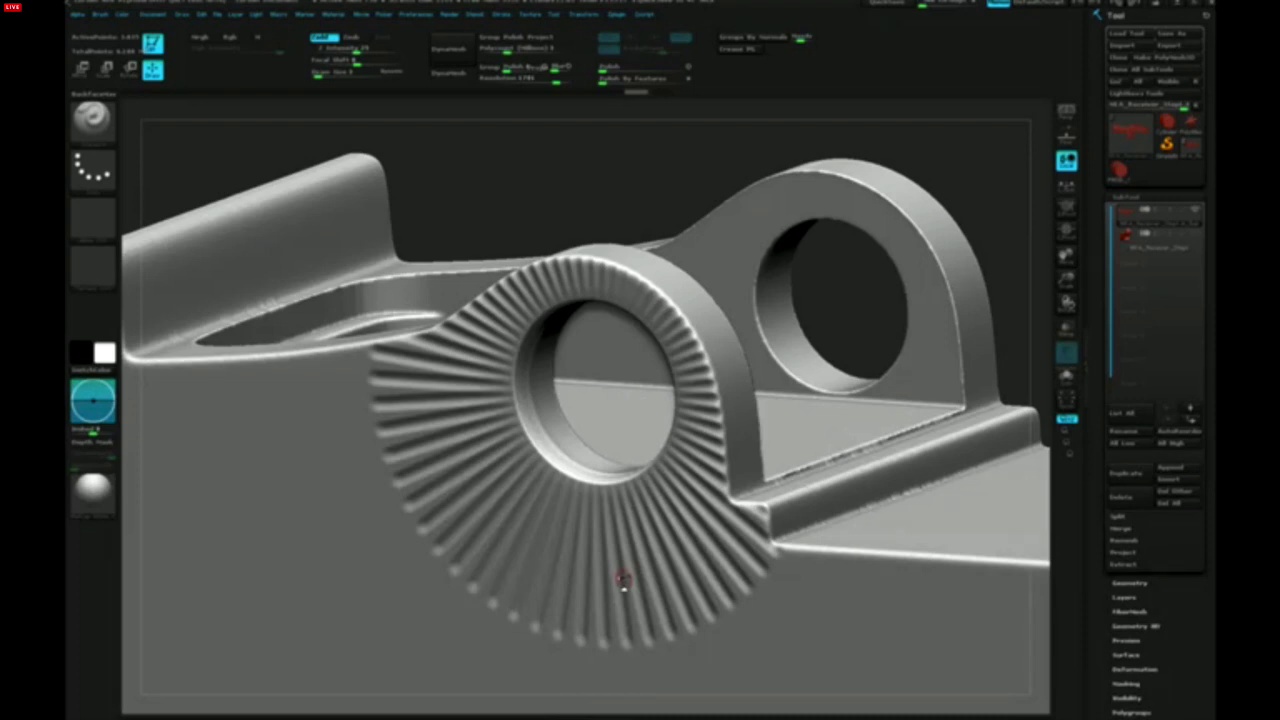
pyautogui.press('ctrl')
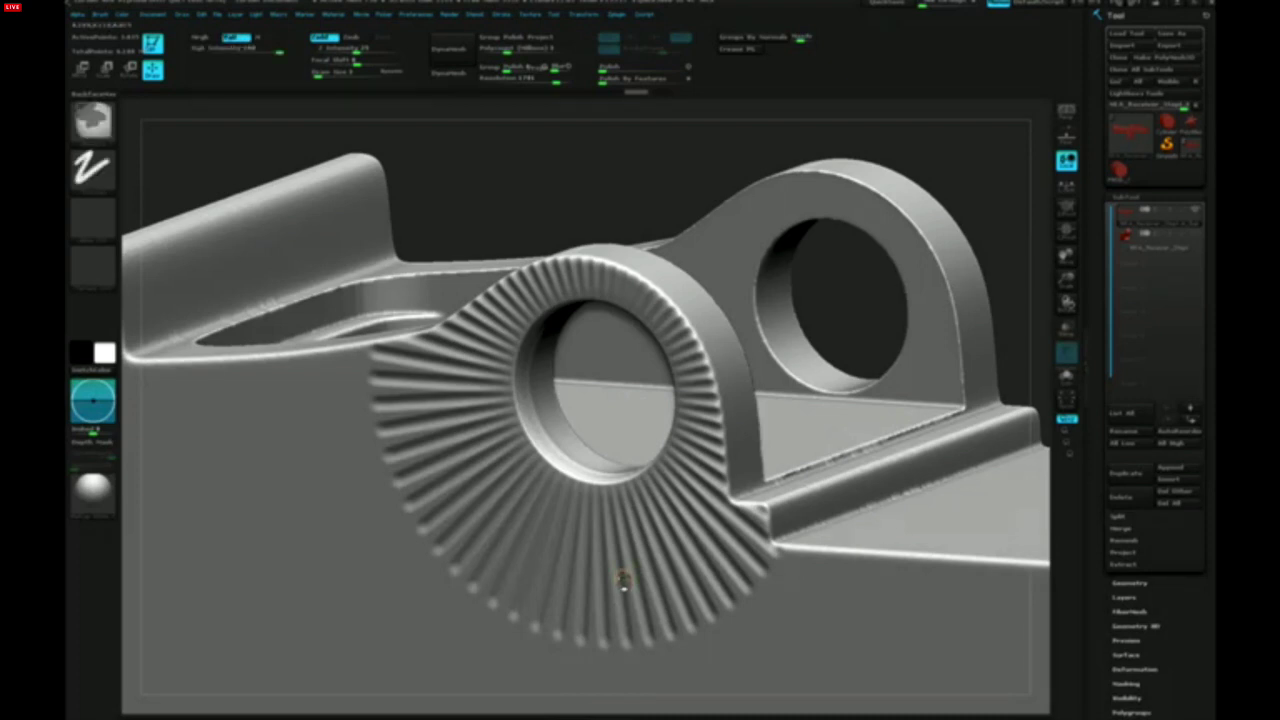
pyautogui.hotkey('ctrl', 'z')
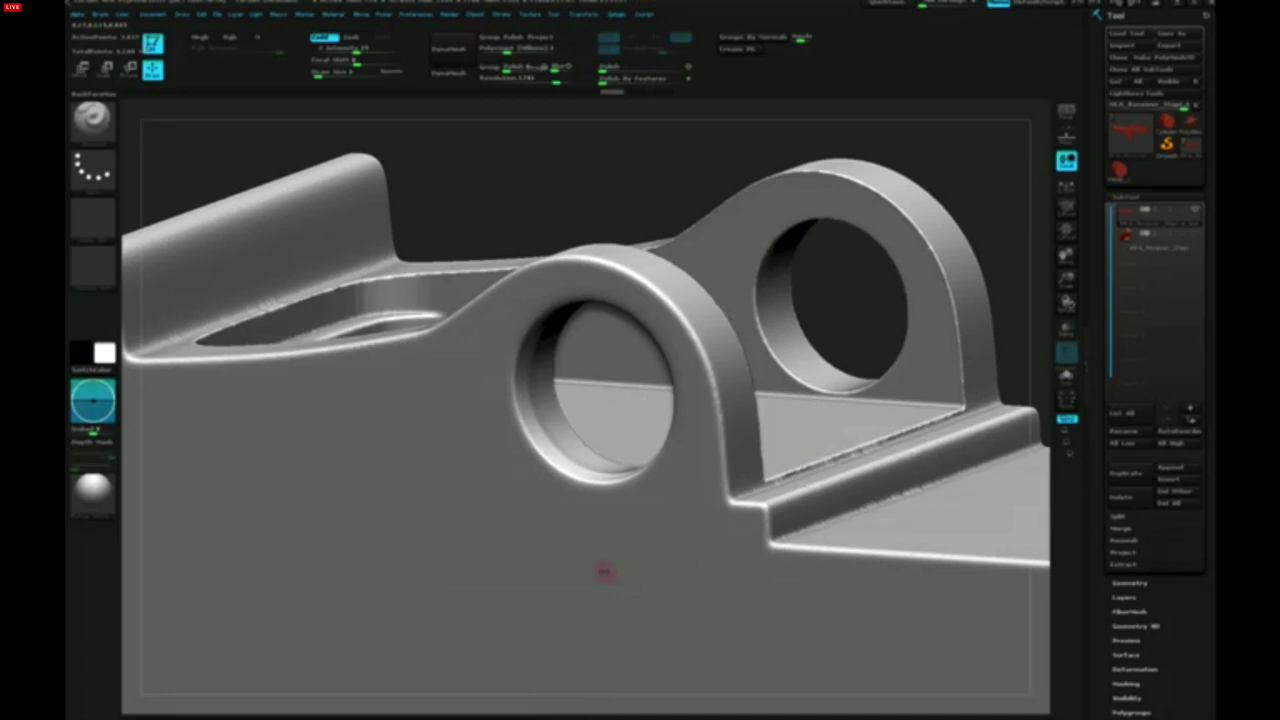
# Switch to the cylinder tool and import the mesh file Receiver_DynameshPieces.obj in its place
pyautogui.keyDown('ctrl'); pyautogui.moveTo(556, 573); pyautogui.dragTo(556, 485, button='right'); pyautogui.keyUp('ctrl')
pyautogui.keyDown('alt'); pyautogui.moveTo(556, 485); pyautogui.dragTo(616, 490, button='right'); pyautogui.keyUp('alt')
pyautogui.keyDown('alt'); pyautogui.moveTo(439, 516); pyautogui.dragTo(640, 495, button='right'); pyautogui.keyUp('alt')
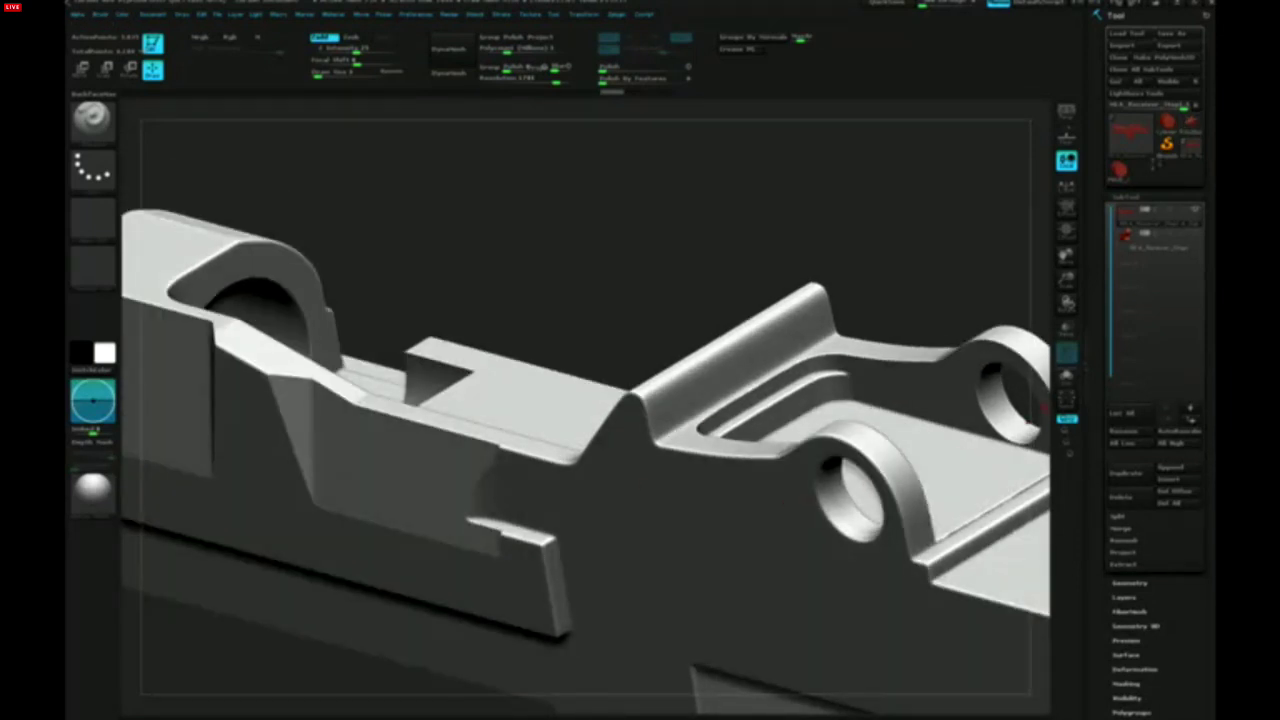
pyautogui.click(1168, 121)
pyautogui.click(1122, 46)
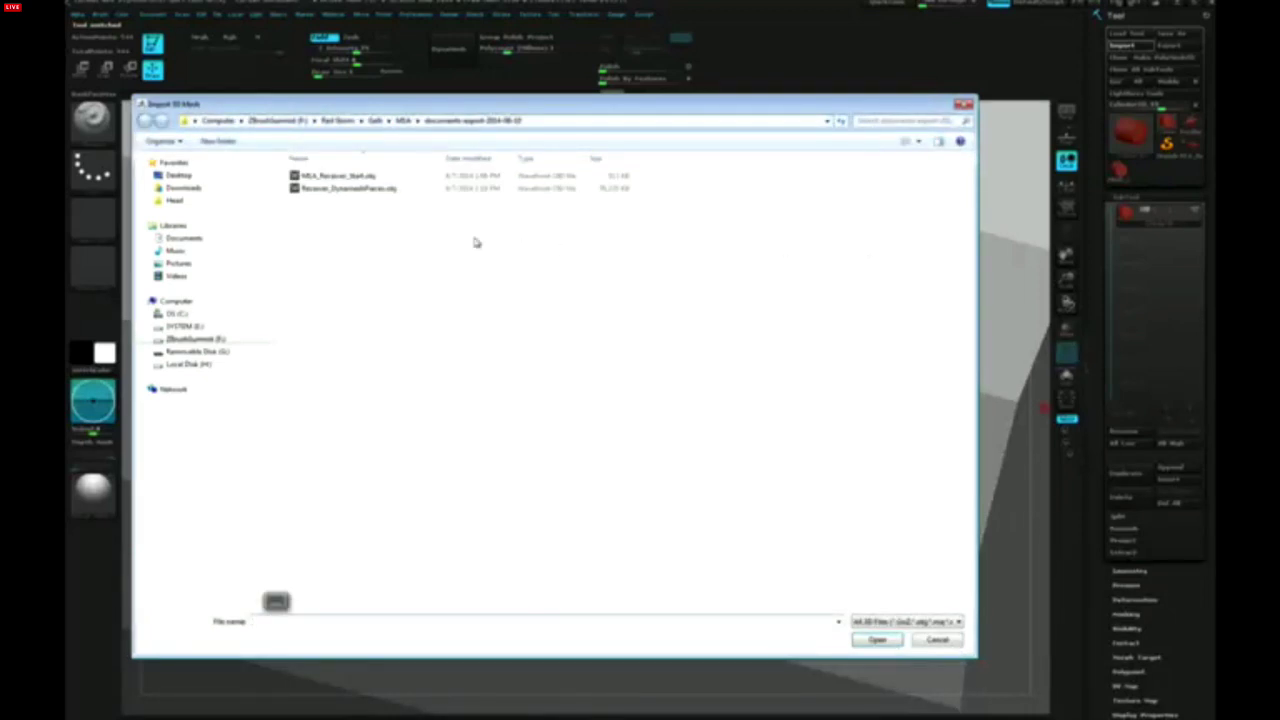
pyautogui.doubleClick(356, 190)
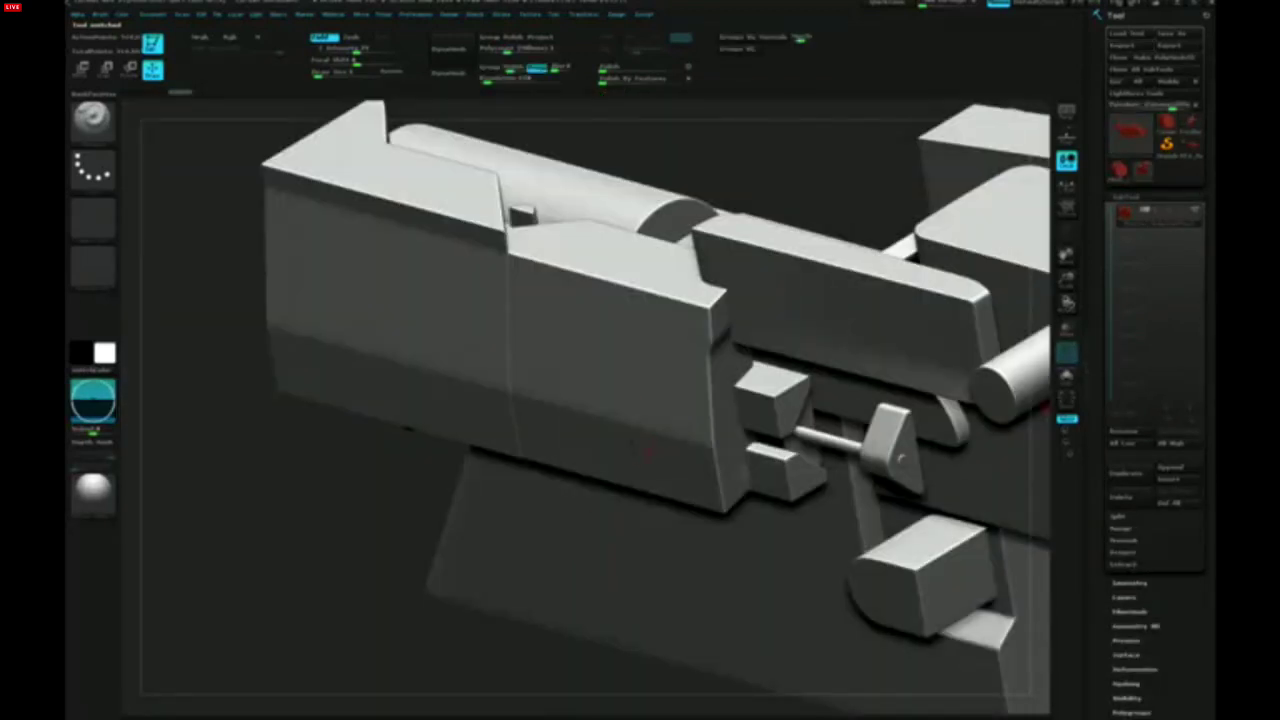
pyautogui.moveTo(648, 452); pyautogui.dragTo(522, 376, button='right')
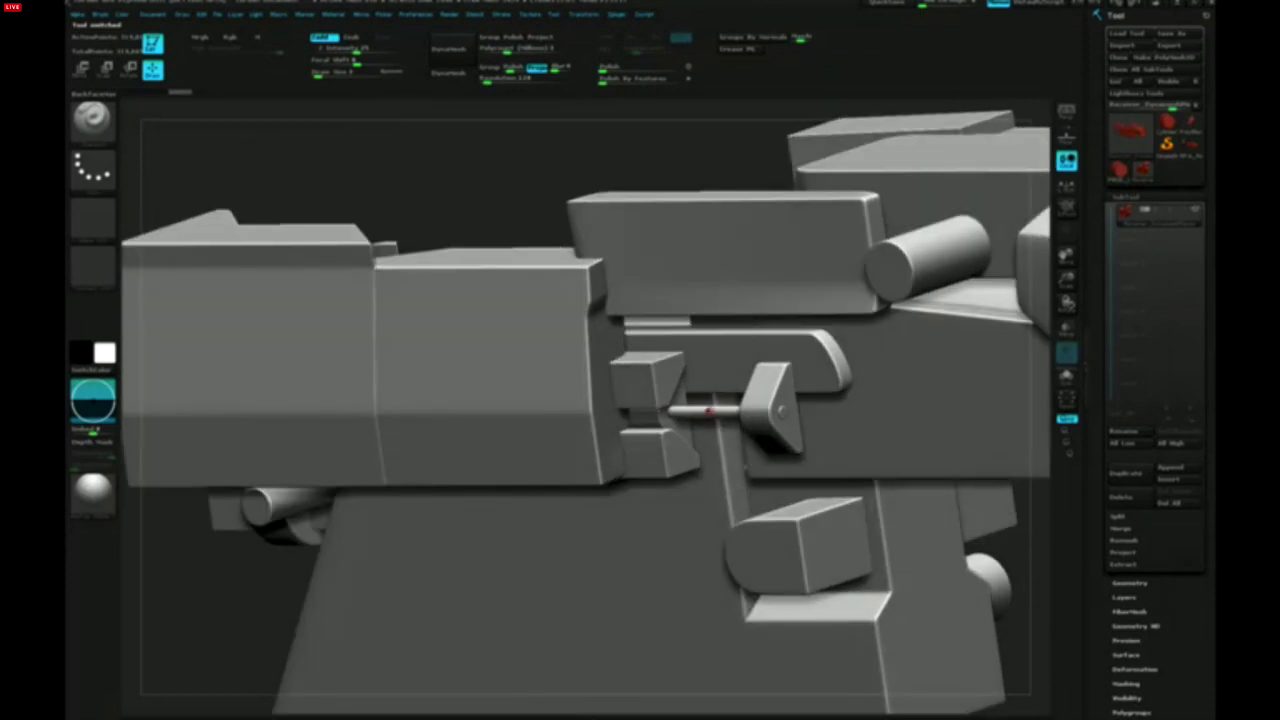
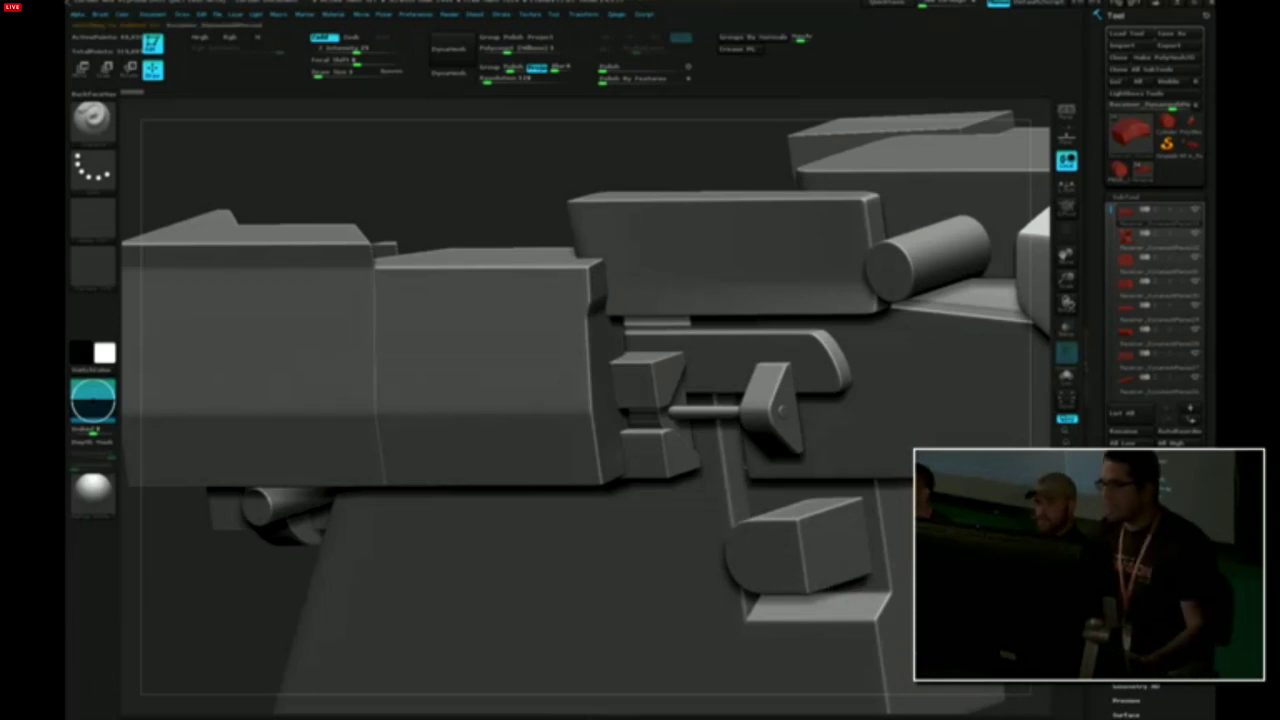
# Move the triangular wedge down the subtool order and subdivide the wedge geometry
pyautogui.keyDown('alt'); pyautogui.click(784, 412); pyautogui.keyUp('alt')
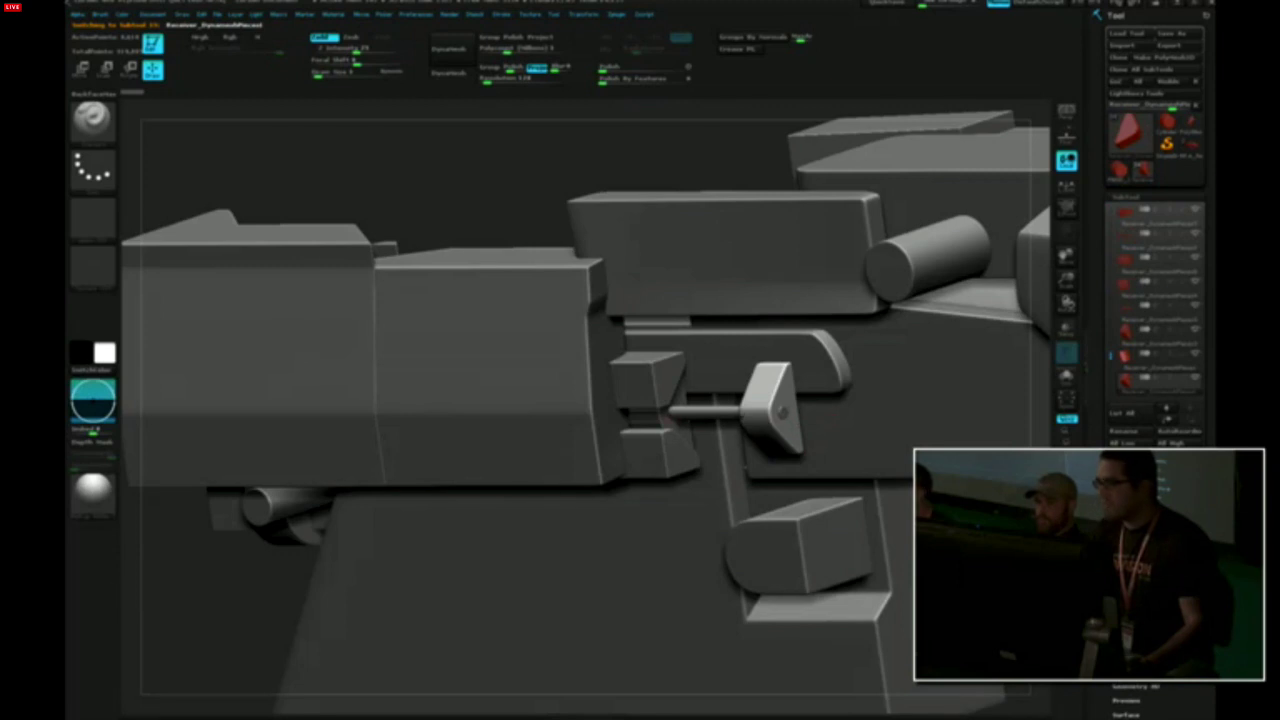
pyautogui.press('shift')
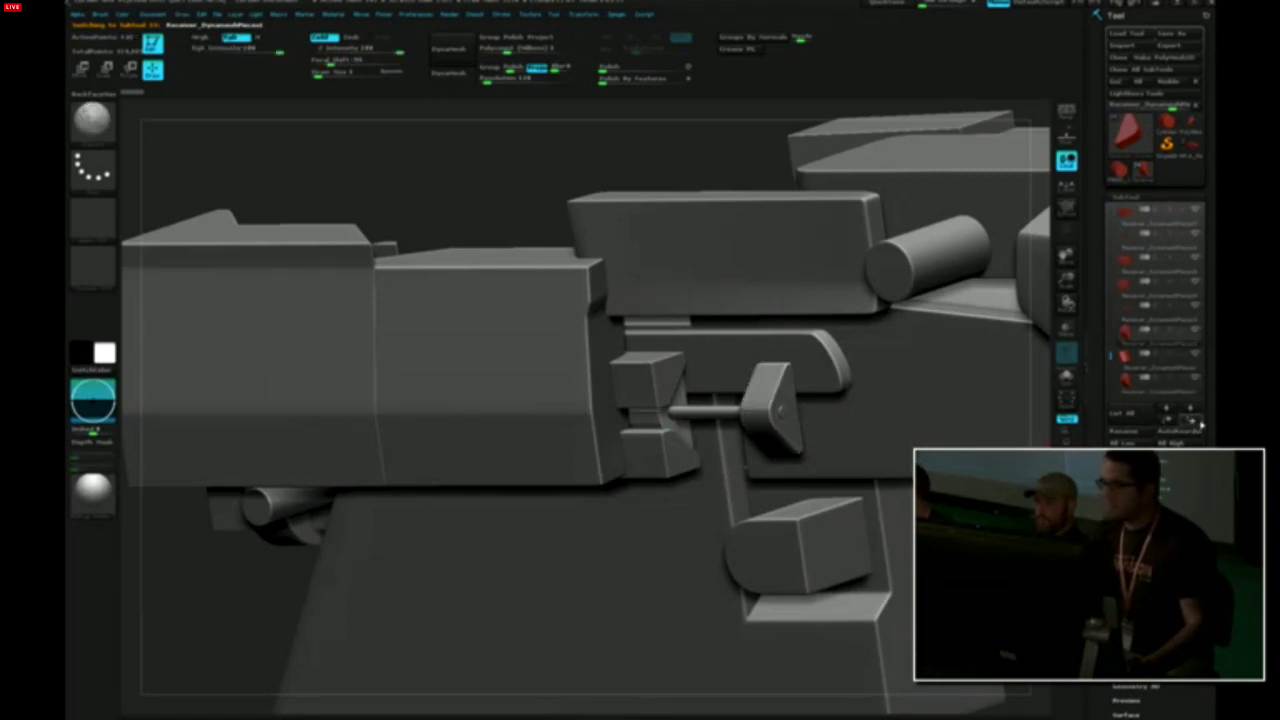
pyautogui.click(1199, 423)
pyautogui.hotkey('ctrl', 'd')
pyautogui.hotkey('ctrl', 'd')
pyautogui.hotkey('ctrl', 'd')
pyautogui.hotkey('shift', 'f')
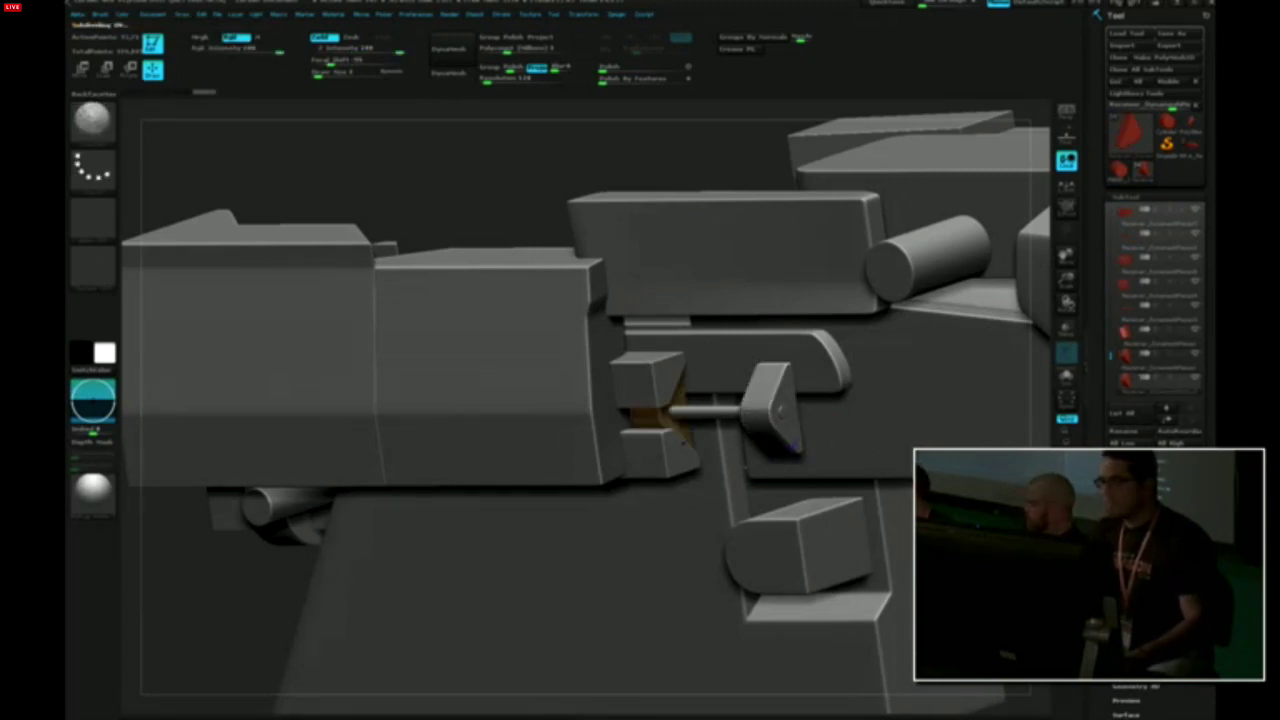
pyautogui.hotkey('shift', 'f')
# Merge the triangular wedge with the matching wedge in the subtool directly below it
pyautogui.keyDown('alt'); pyautogui.click(793, 445); pyautogui.keyUp('alt')
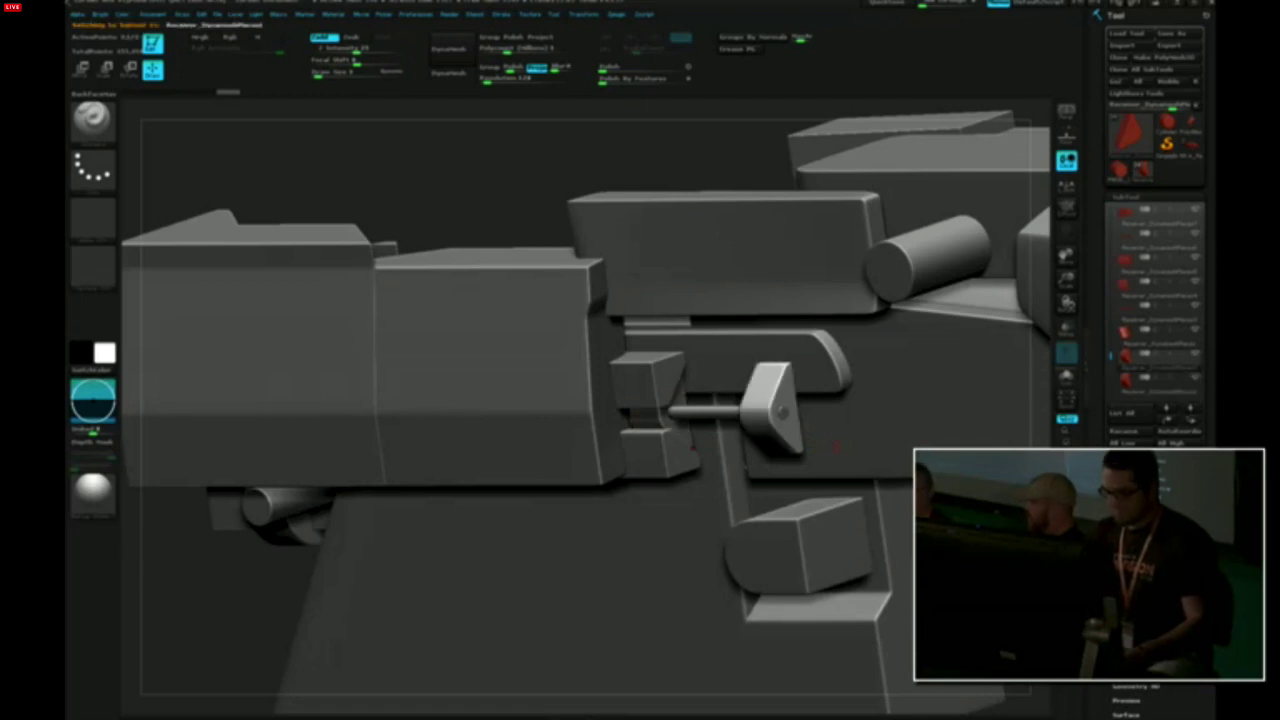
pyautogui.hotkey('ctrl', 'm')
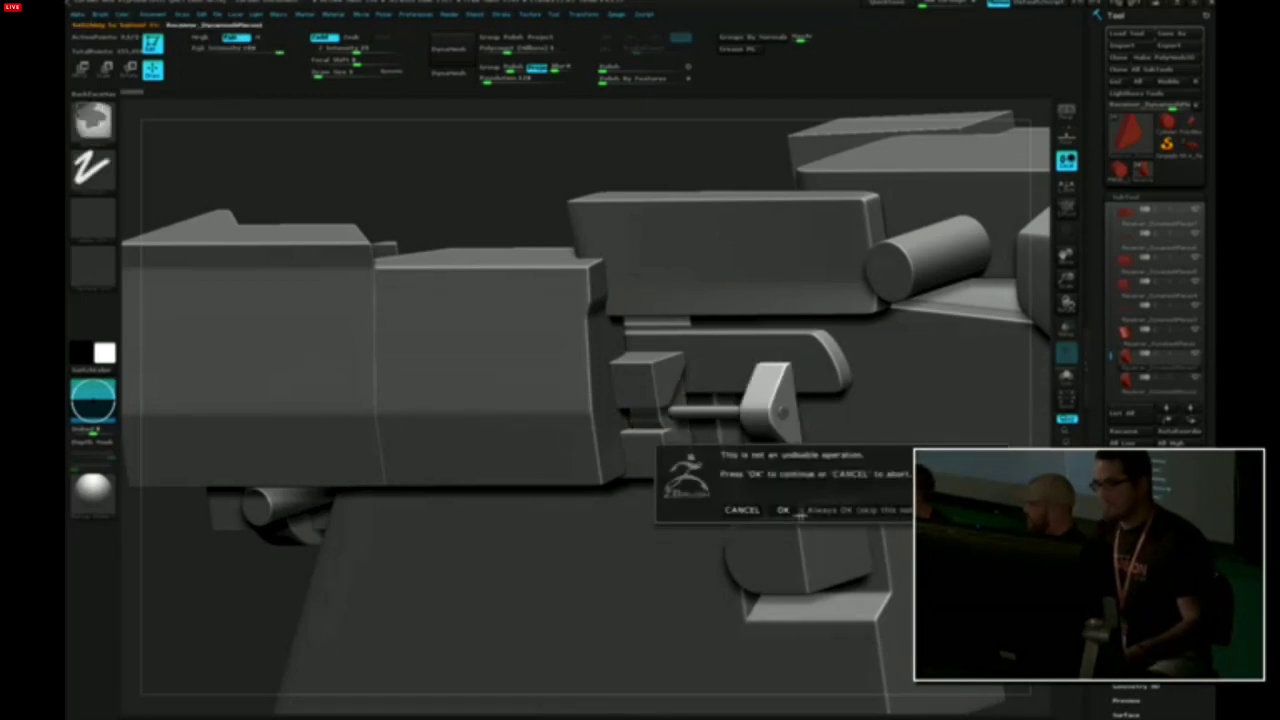
pyautogui.click(790, 510)
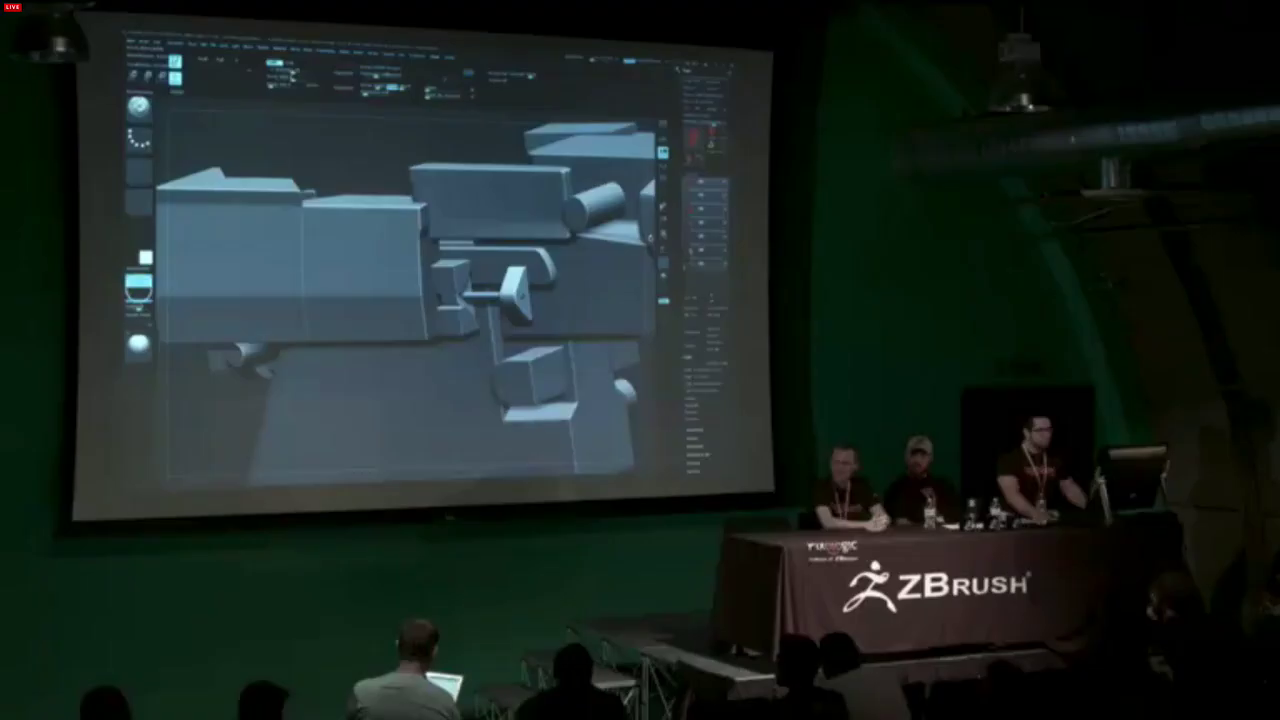
# Return to the receiver tool and append the merged wedge pieces as a new subtool
pyautogui.click(712, 132)
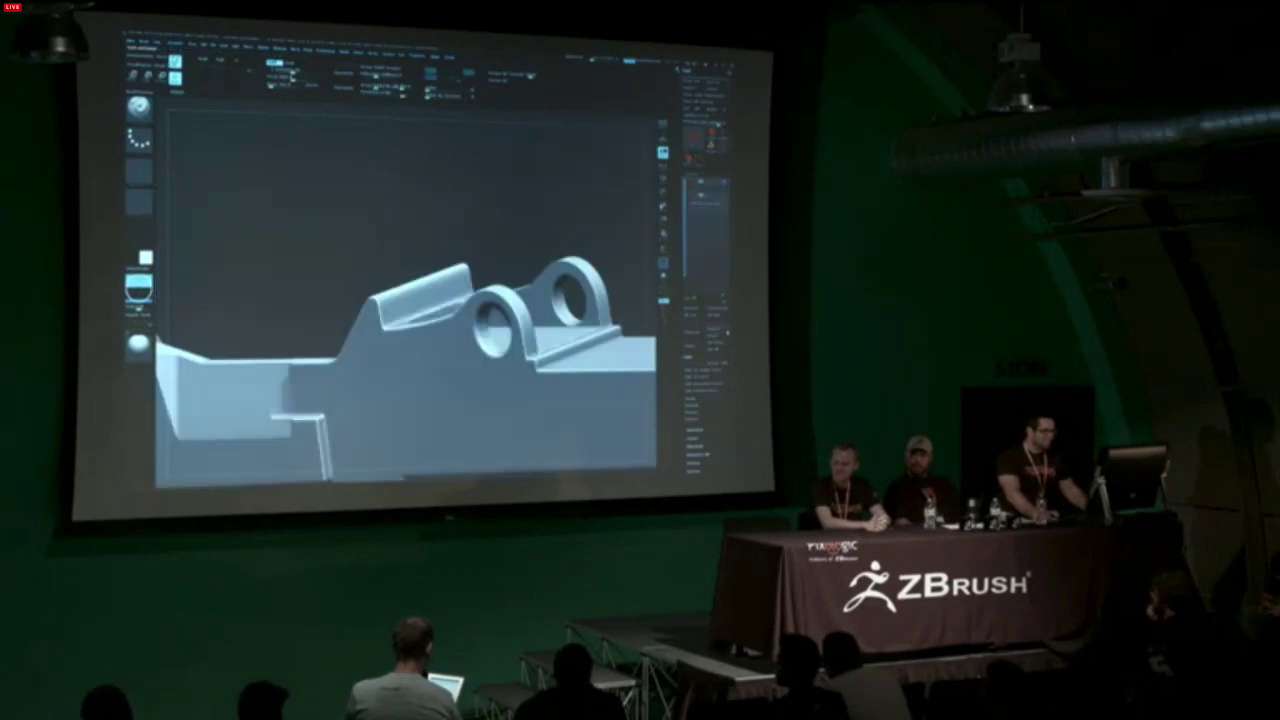
pyautogui.click(724, 332)
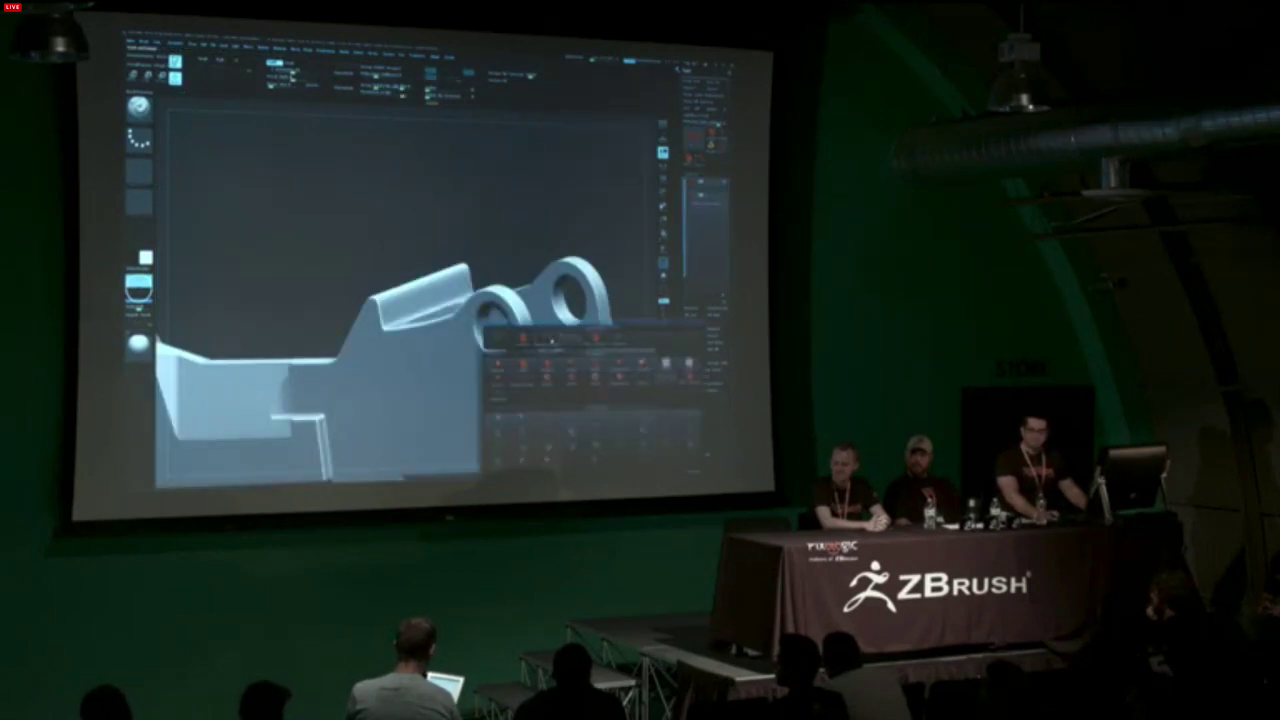
pyautogui.click(550, 342)
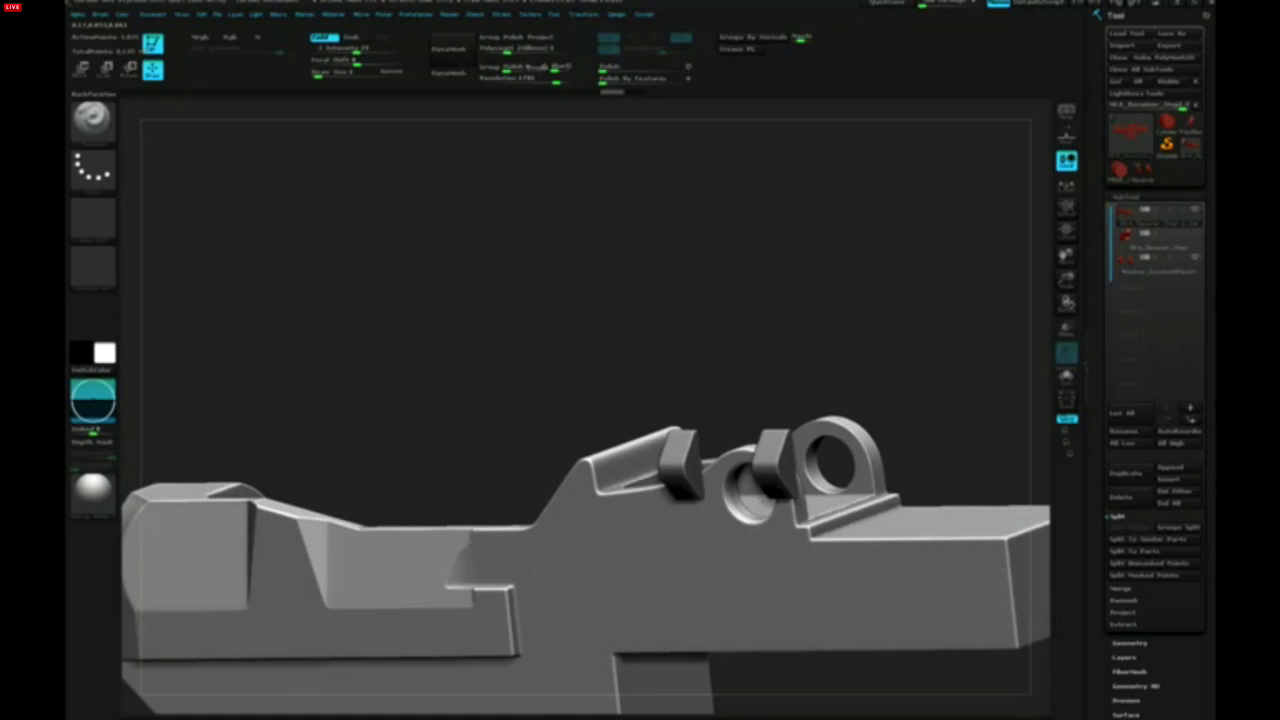
pyautogui.moveTo(600, 300); pyautogui.dragTo(582, 266)
pyautogui.keyDown('alt'); pyautogui.moveTo(828, 515); pyautogui.dragTo(742, 493, button='right'); pyautogui.keyUp('alt')
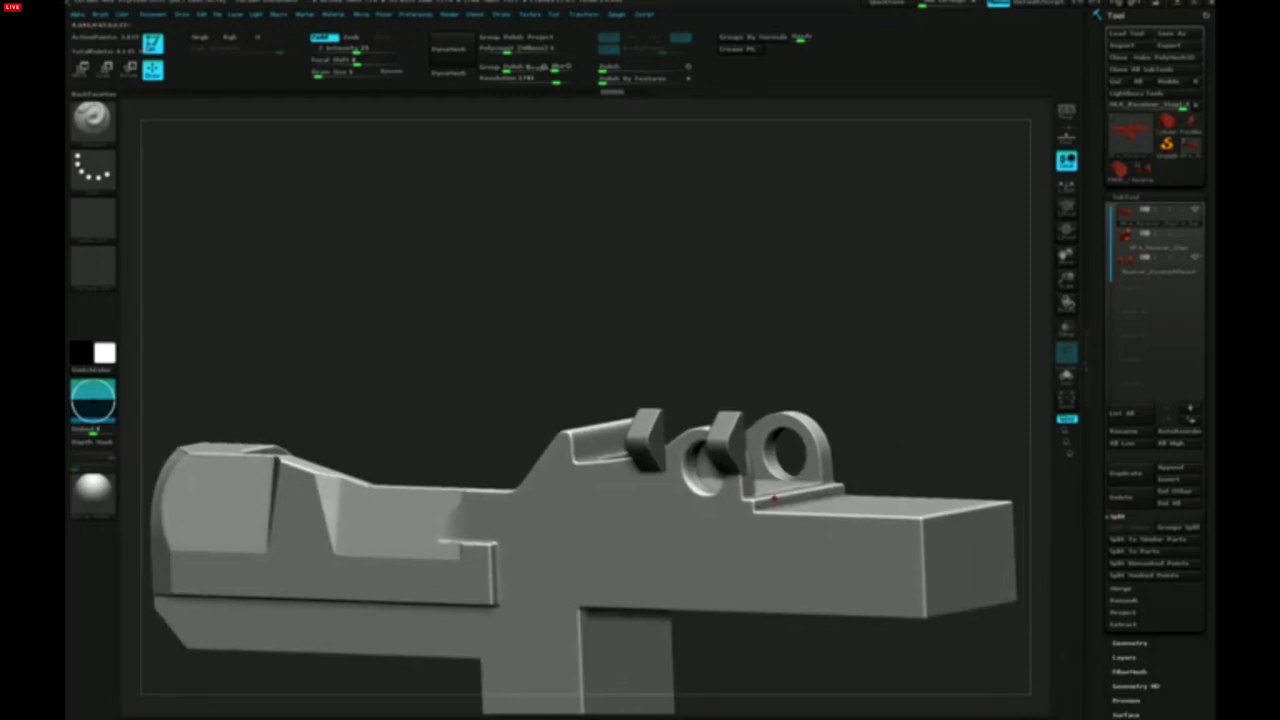
# Select the original receiver subtool and switch back to the holed receiver to bring the wedges into alignment
pyautogui.keyDown('alt'); pyautogui.click(789, 507); pyautogui.keyUp('alt')
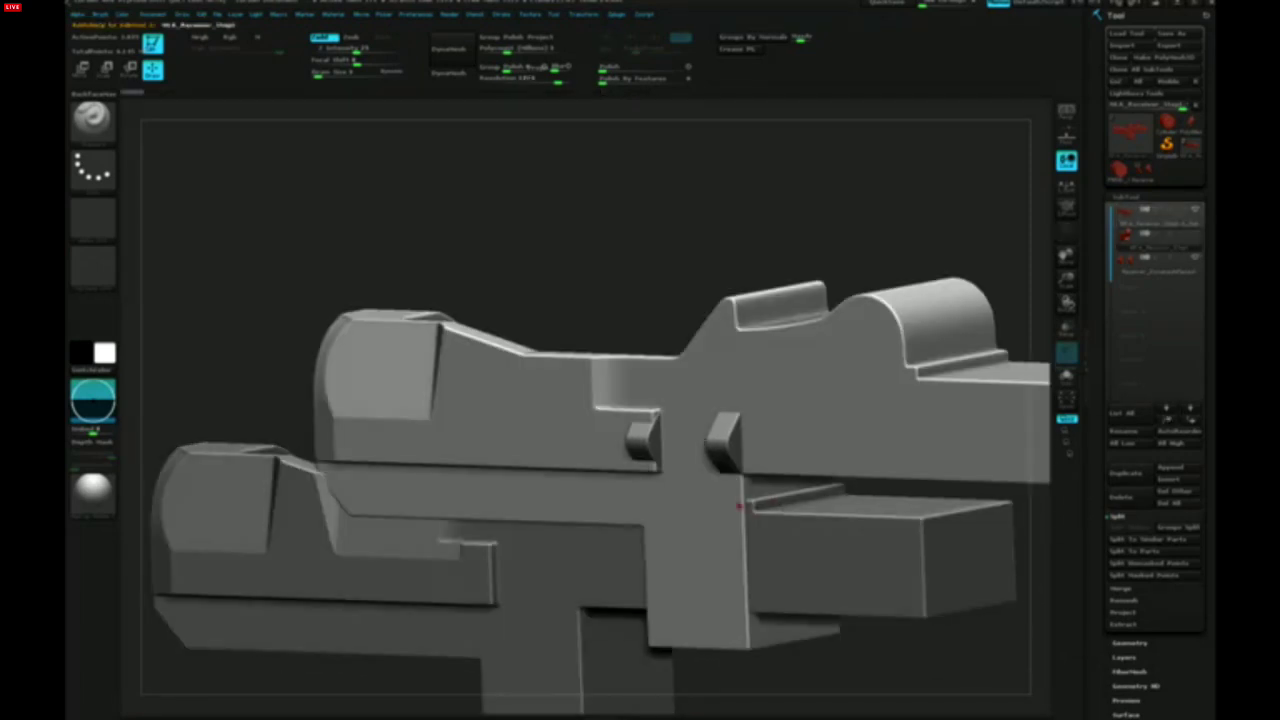
pyautogui.keyDown('alt'); pyautogui.click(740, 507); pyautogui.keyUp('alt')
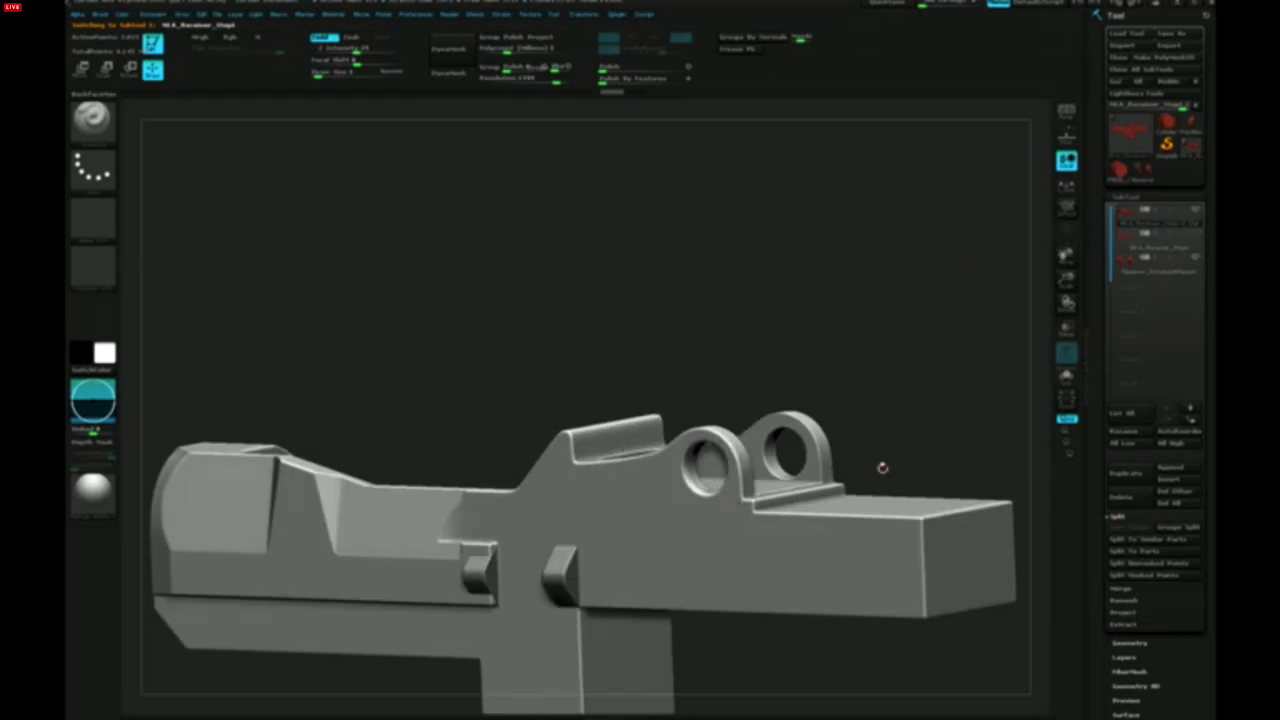
pyautogui.moveTo(663, 543)
pyautogui.mouseDown(button='right')
pyautogui.moveTo(640, 560)
pyautogui.moveTo(686, 466)
pyautogui.moveTo(648, 620)
pyautogui.moveTo(651, 531)
pyautogui.mouseUp(button='right')
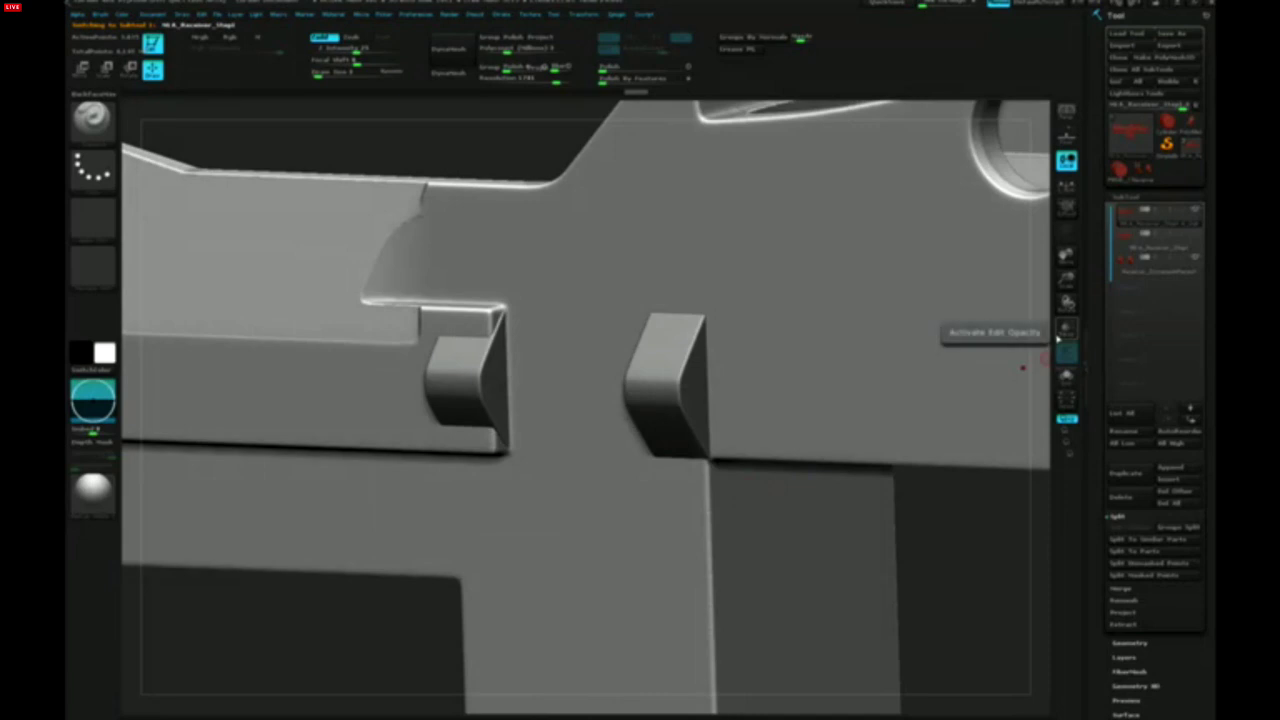
# Place the wedge subtool directly below the holed receiver and try merging the two, cancelling the merge
pyautogui.press('Down')
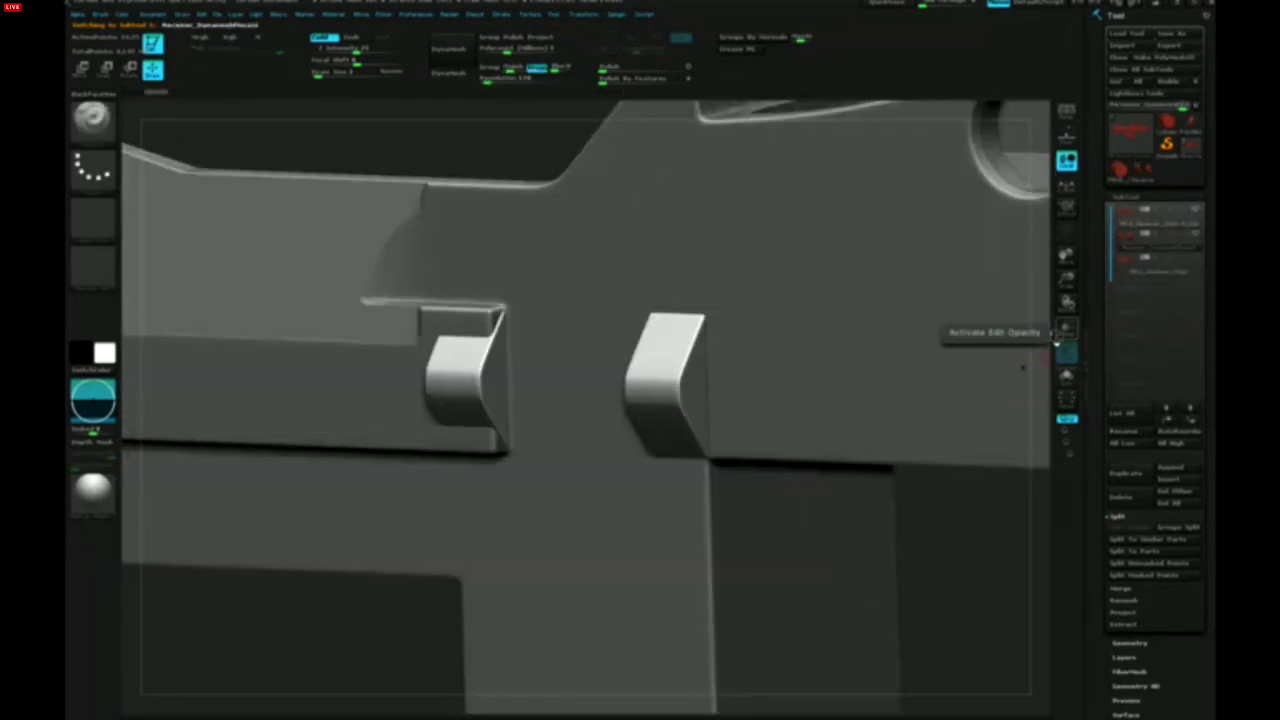
pyautogui.press('Up')
pyautogui.hotkey('ctrl', 'e')
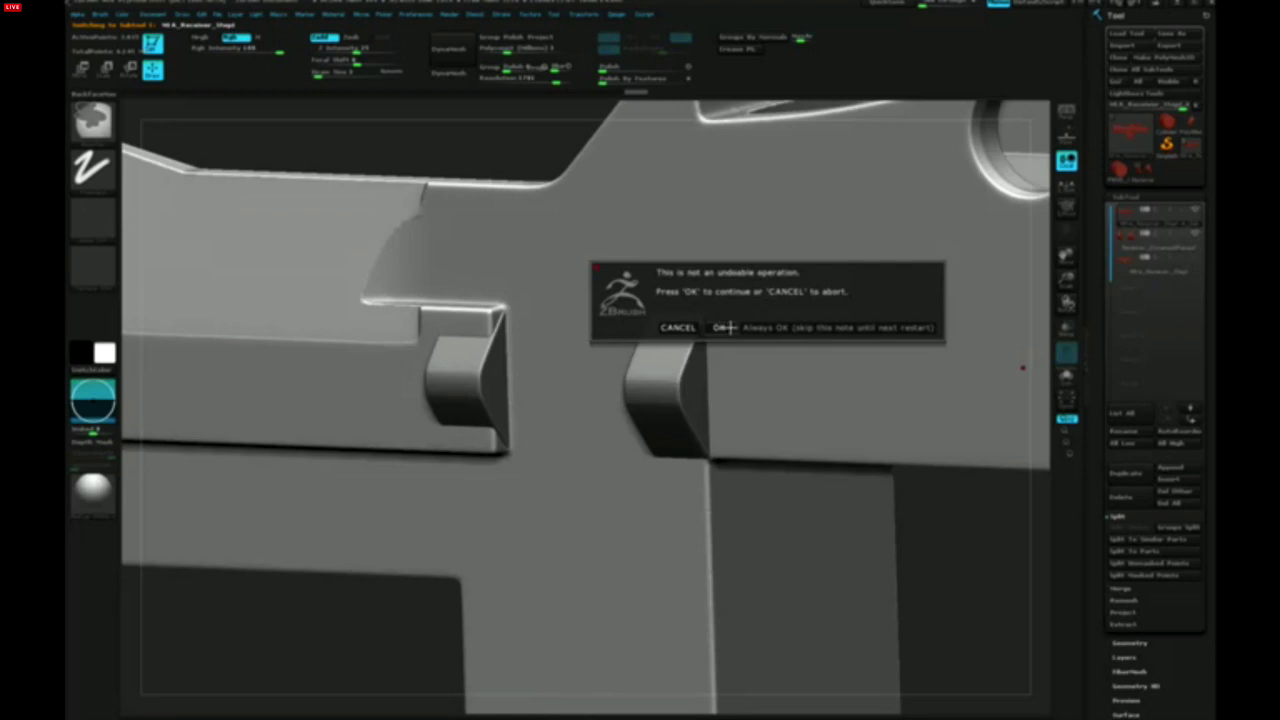
pyautogui.click(677, 327)
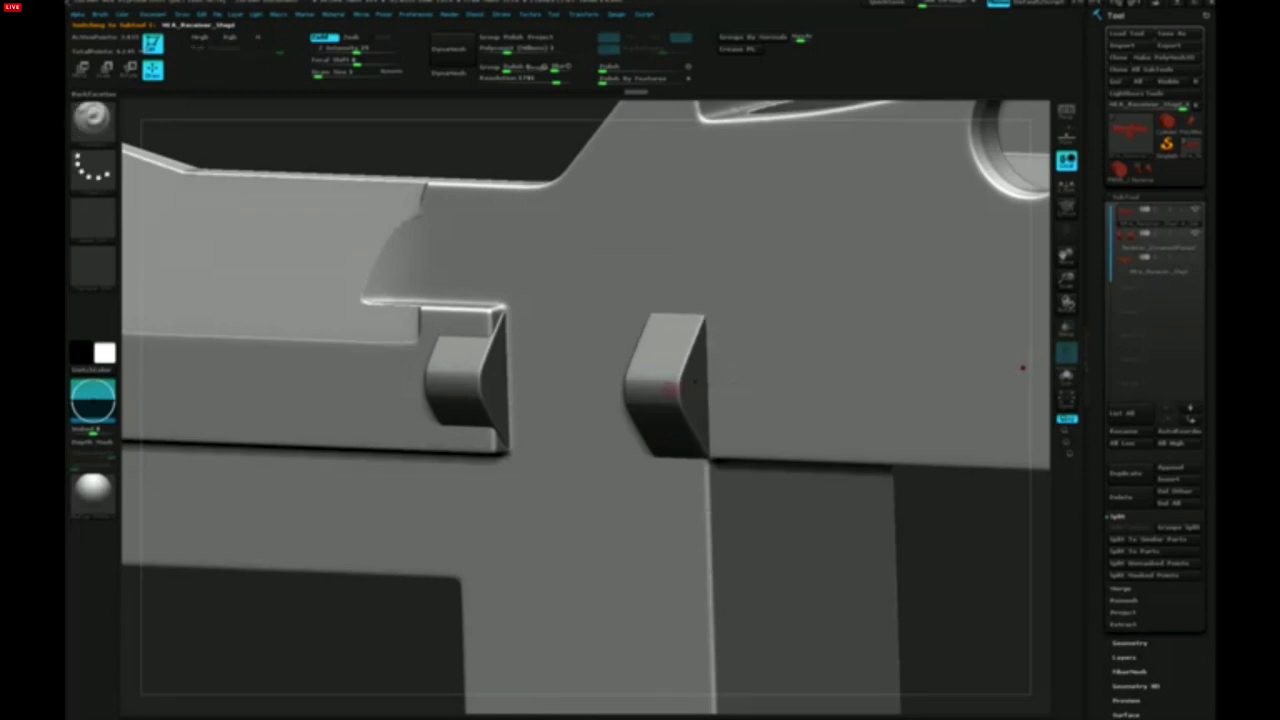
# Check the wedge pieces' polygroups and reselect the holed receiver subtool
pyautogui.keyDown('alt'); pyautogui.click(674, 388); pyautogui.keyUp('alt')
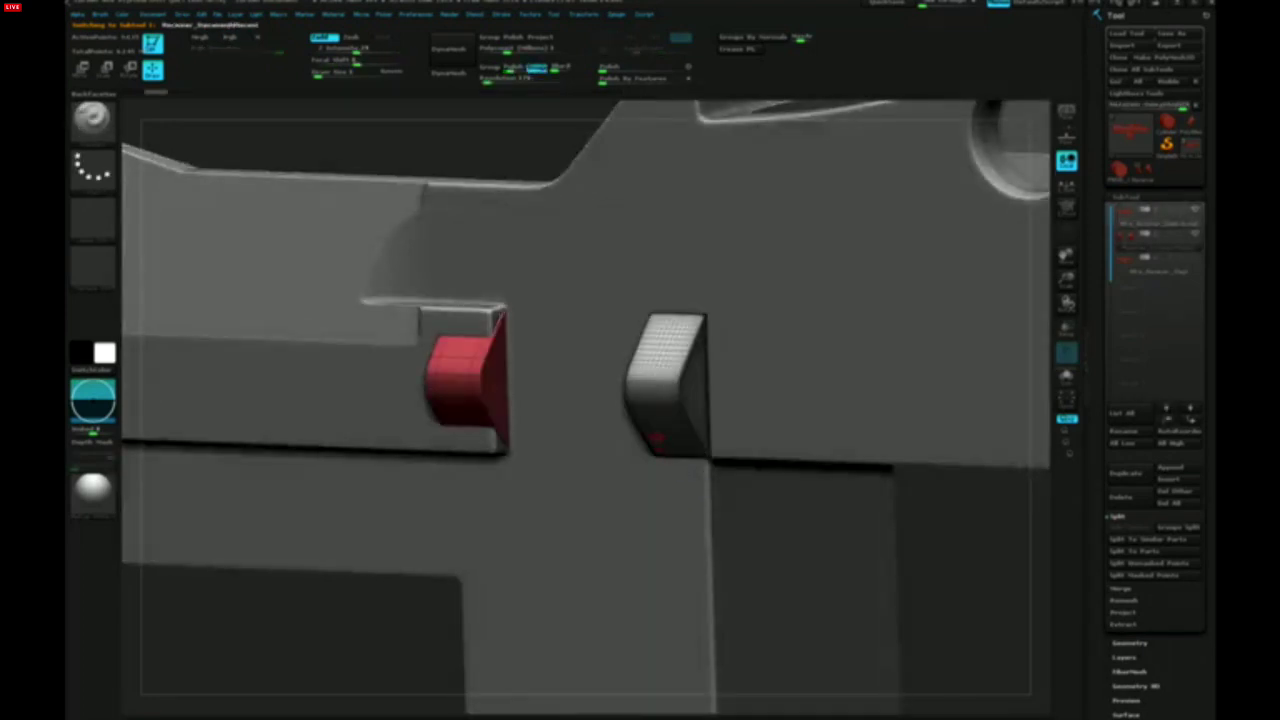
pyautogui.hotkey('shift', 'f')
pyautogui.press('Up')
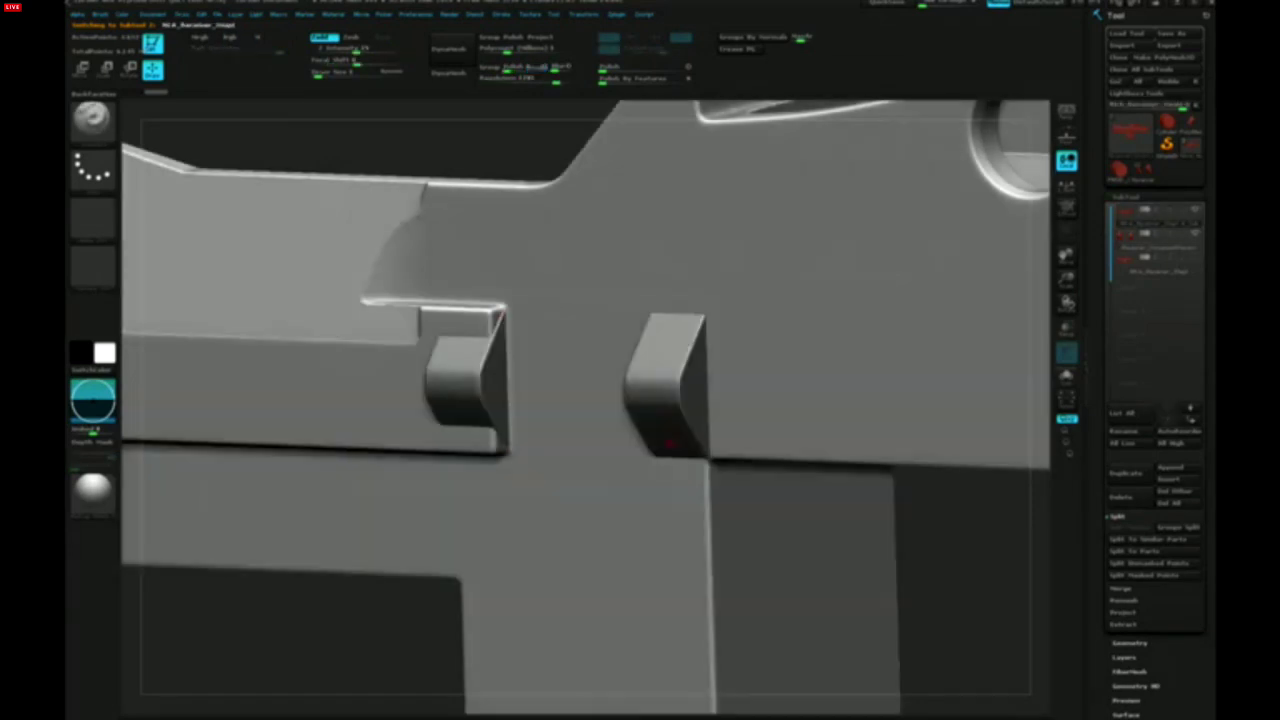
# Merge the wedge pieces down into the holed receiver and step the merged mesh back two history states
pyautogui.hotkey('ctrl', 'e')
pyautogui.click(556, 469)
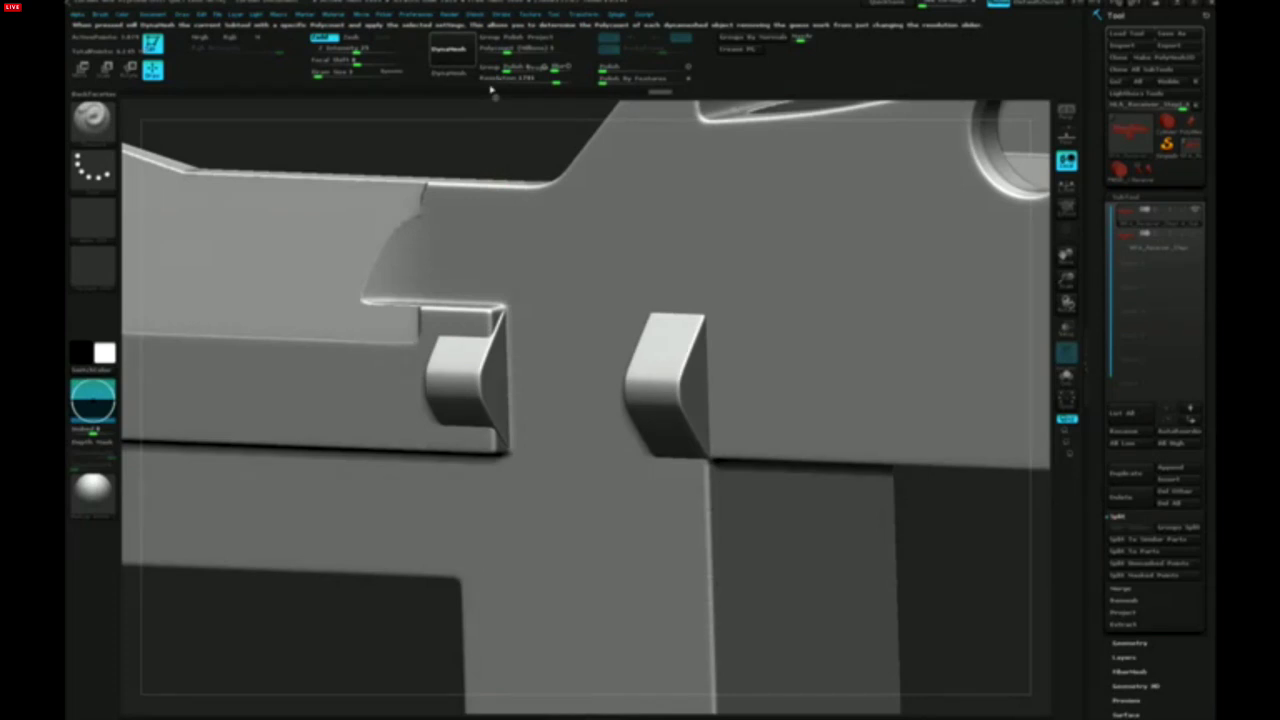
pyautogui.hotkey('ctrl', 'z')
pyautogui.hotkey('ctrl', 'z')
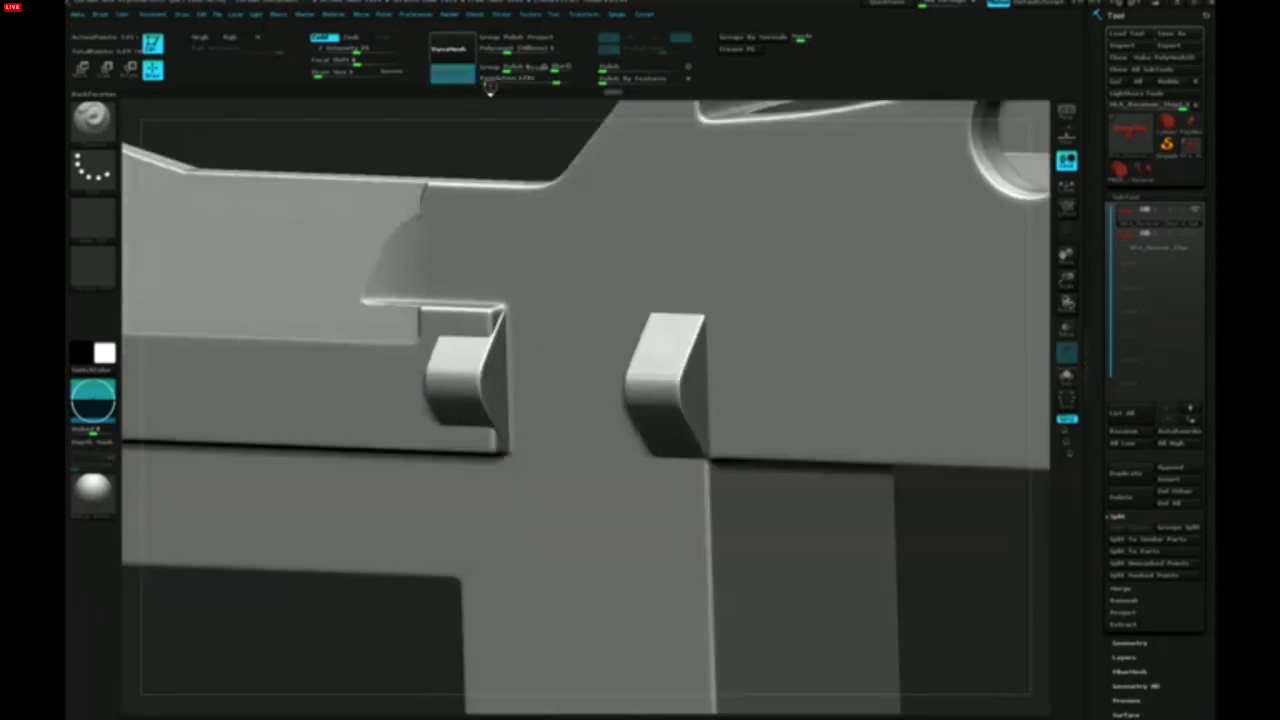
# Step the merged mesh forward in its history to the DynaMesh result and inspect the joined wedges on the receiver
pyautogui.hotkey('ctrl', 'shift', 'z')
pyautogui.hotkey('ctrl', 'shift', 'z')
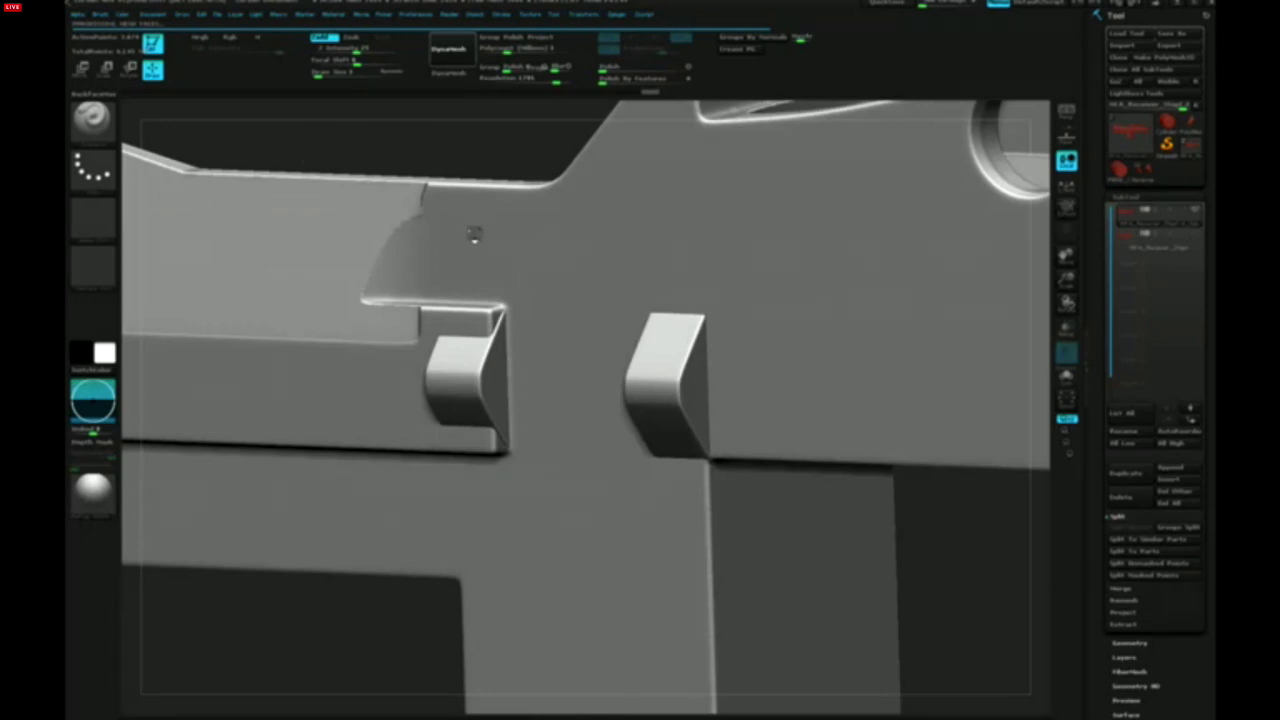
pyautogui.hotkey('ctrl', 'shift', 'z')
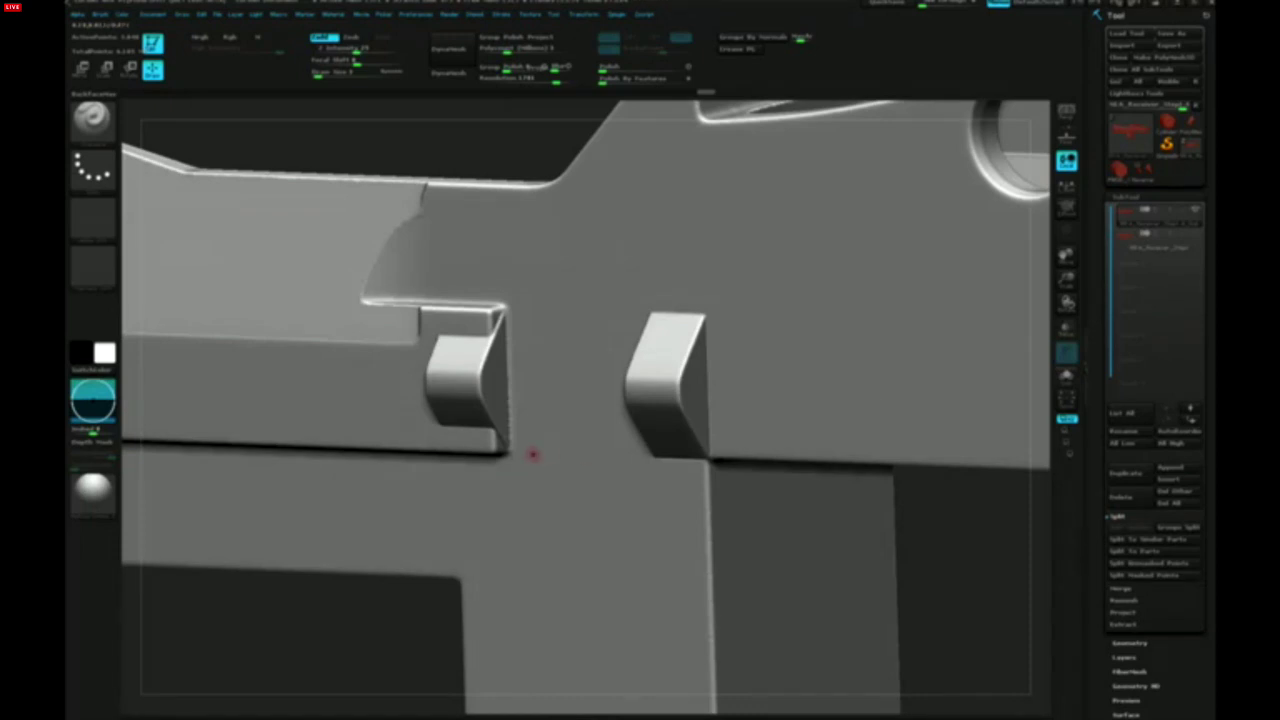
pyautogui.keyDown('ctrl'); pyautogui.moveTo(533, 454); pyautogui.dragTo(573, 433, button='right'); pyautogui.keyUp('ctrl')
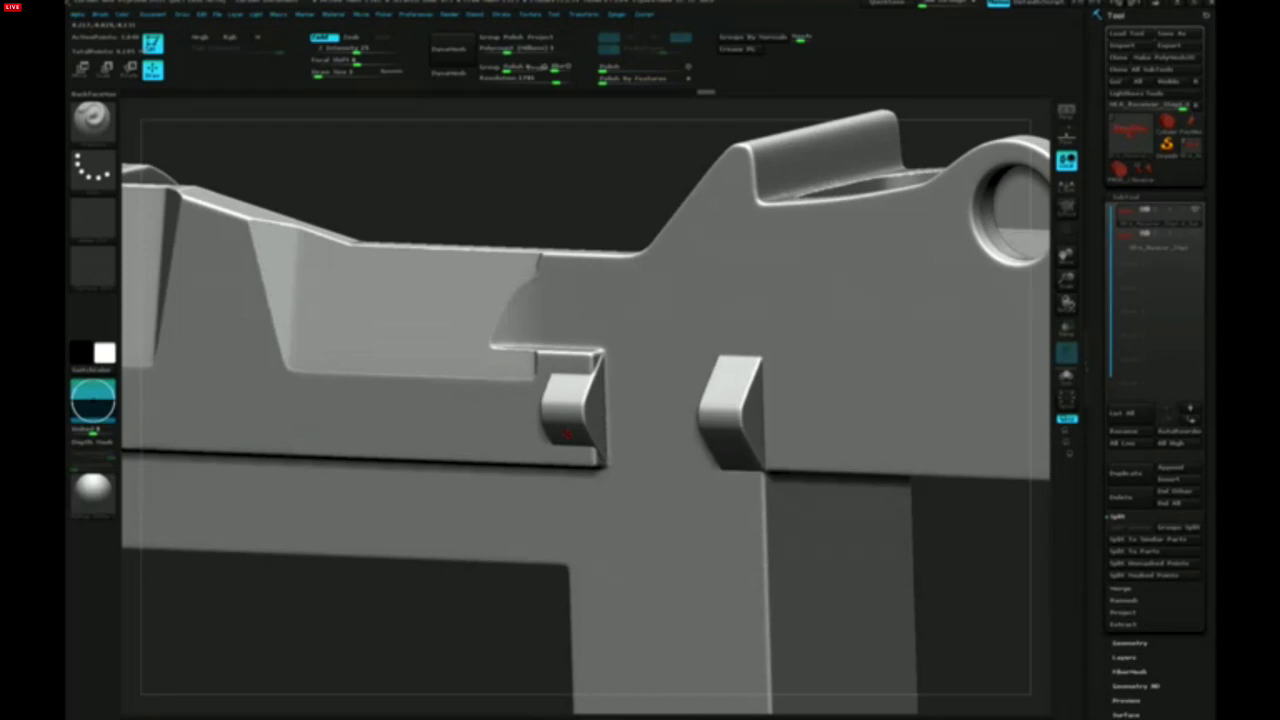
pyautogui.moveTo(622, 429); pyautogui.dragTo(645, 440, button='right')
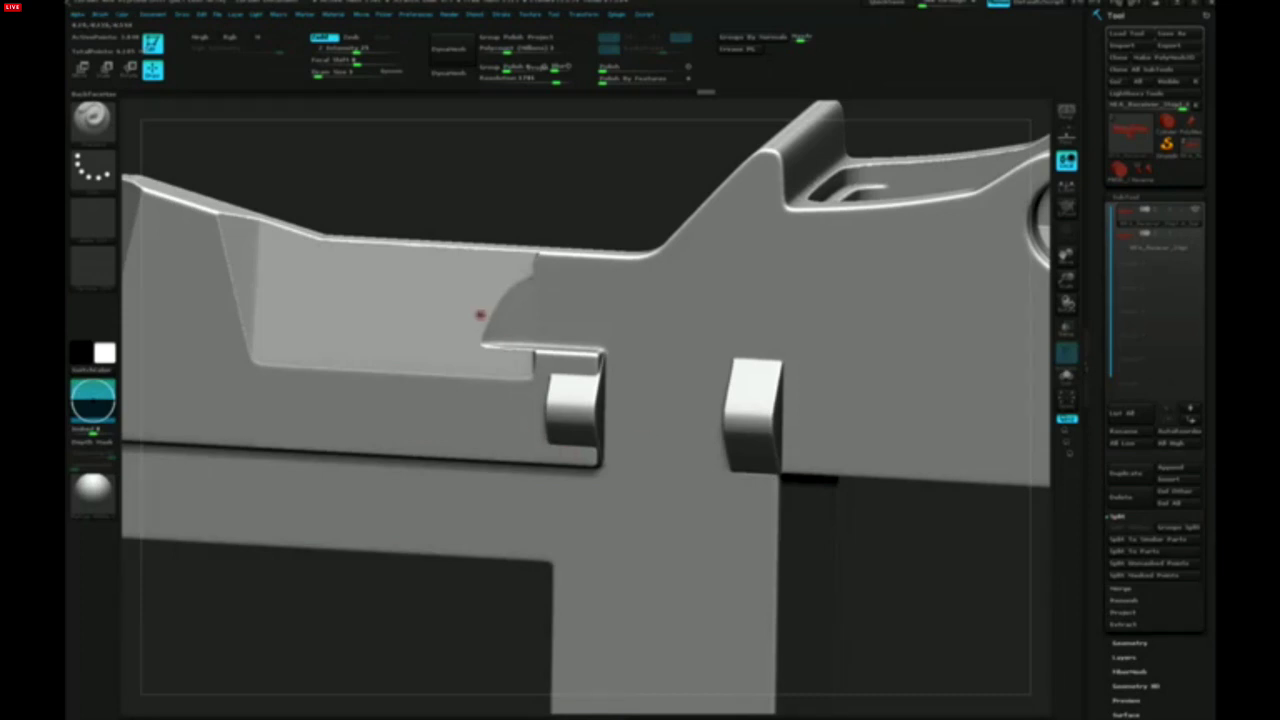
pyautogui.keyDown('alt'); pyautogui.moveTo(431, 331); pyautogui.dragTo(660, 346, button='right'); pyautogui.keyUp('alt')
pyautogui.moveTo(497, 348)
pyautogui.mouseDown(button='right')
pyautogui.moveTo(515, 310)
pyautogui.moveTo(488, 330)
pyautogui.mouseUp(button='right')
pyautogui.moveTo(720, 351)
pyautogui.keyDown('alt'); pyautogui.mouseDown(button='right')
pyautogui.moveTo(606, 348)
pyautogui.moveTo(726, 384)
pyautogui.moveTo(706, 416)
pyautogui.mouseUp(button='right'); pyautogui.keyUp('alt')
# Enlarge the brush slightly and compare the original receiver with the combined version in Solo mode
pyautogui.press('space')
pyautogui.moveTo(706, 416); pyautogui.dragTo(663, 412)
pyautogui.press('space')
pyautogui.moveTo(745, 417)
pyautogui.keyDown('ctrl'); pyautogui.mouseDown(button='right')
pyautogui.moveTo(757, 383)
pyautogui.moveTo(651, 423)
pyautogui.moveTo(692, 449)
pyautogui.mouseUp(button='right'); pyautogui.keyUp('ctrl')
pyautogui.keyDown('alt'); pyautogui.moveTo(692, 449); pyautogui.dragTo(529, 552, button='right'); pyautogui.keyUp('alt')
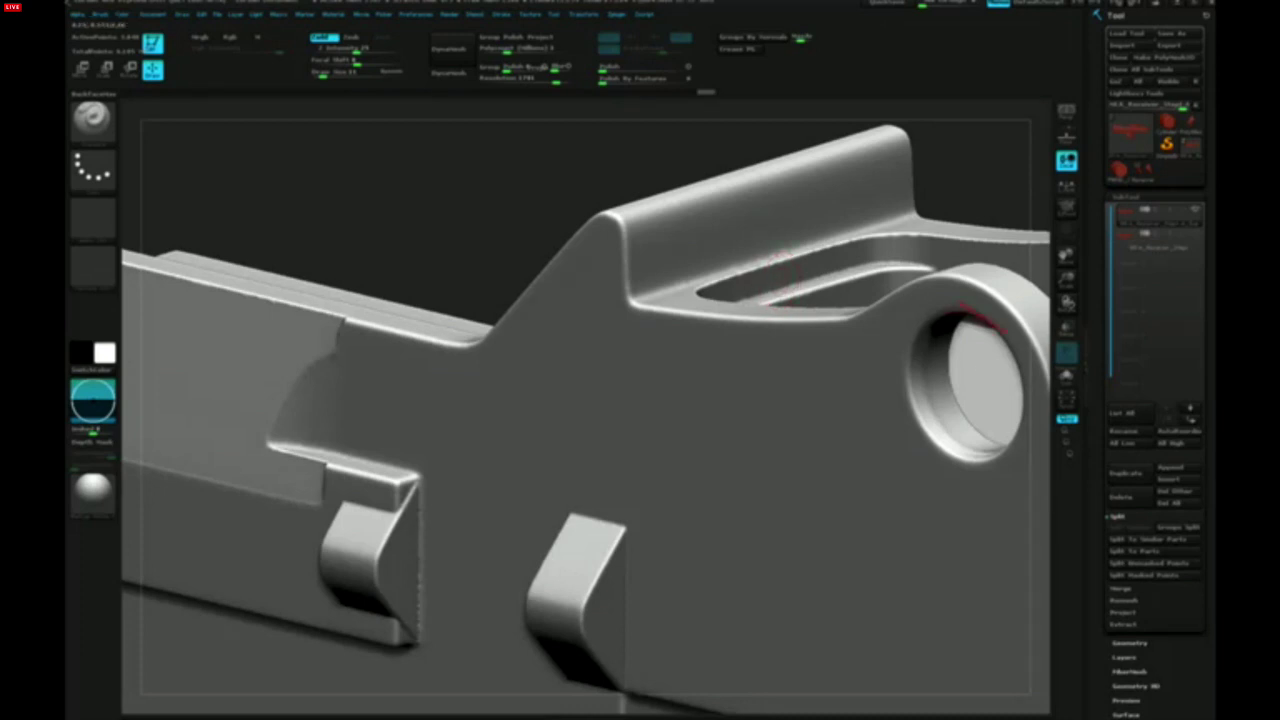
pyautogui.click(1158, 240)
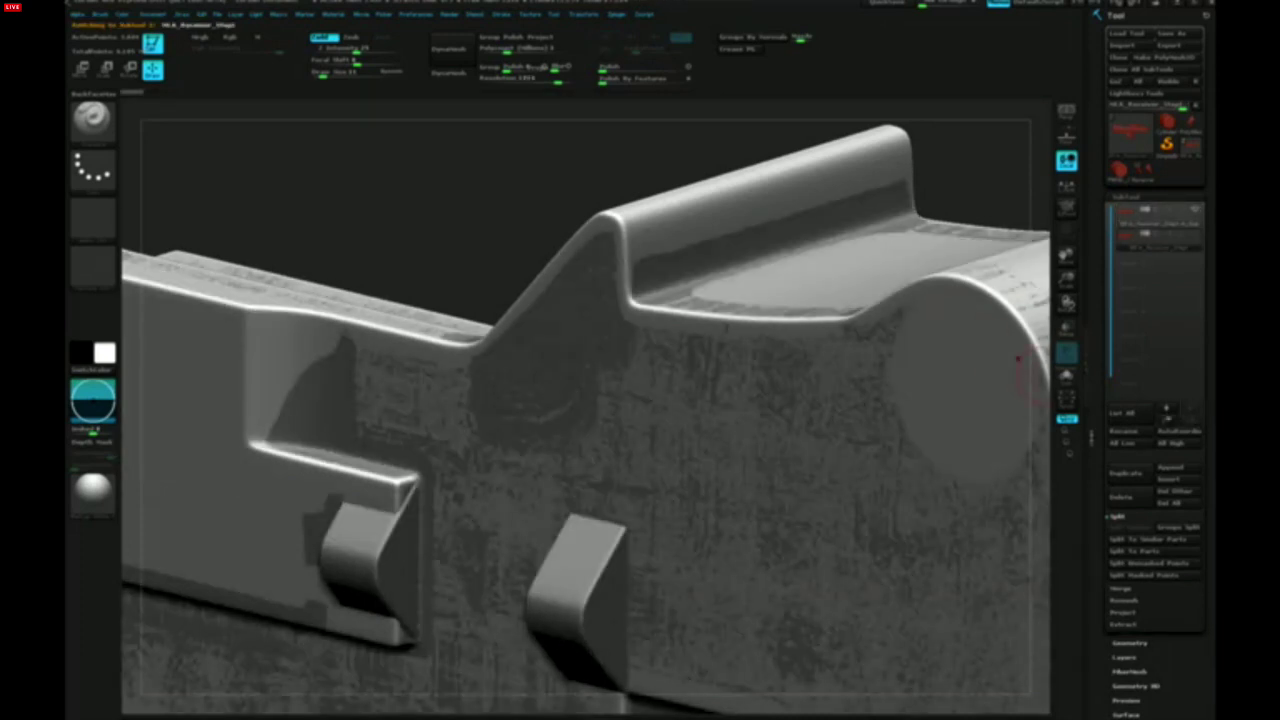
pyautogui.click(1067, 377)
pyautogui.keyDown('ctrl'); pyautogui.moveTo(764, 402); pyautogui.dragTo(724, 268, button='right'); pyautogui.keyUp('ctrl')
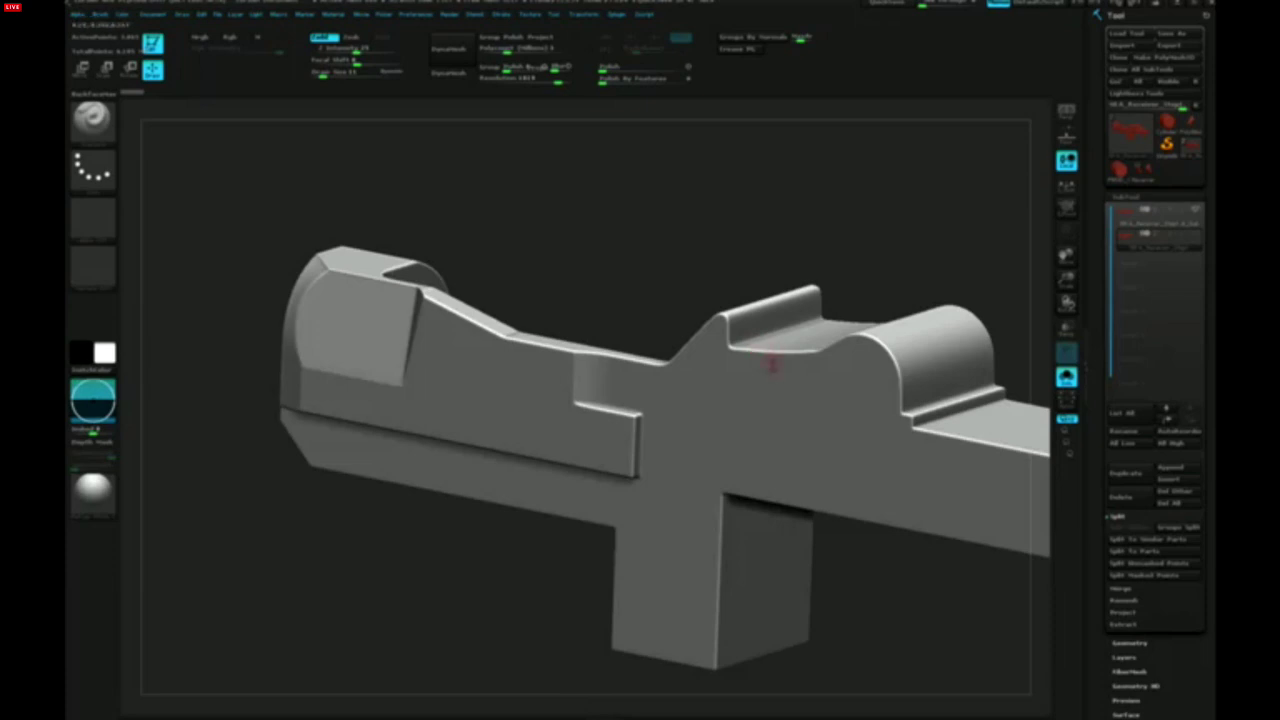
pyautogui.moveTo(800, 394)
pyautogui.mouseDown(button='right')
pyautogui.moveTo(775, 475)
pyautogui.moveTo(765, 420)
pyautogui.moveTo(792, 343)
pyautogui.mouseUp(button='right')
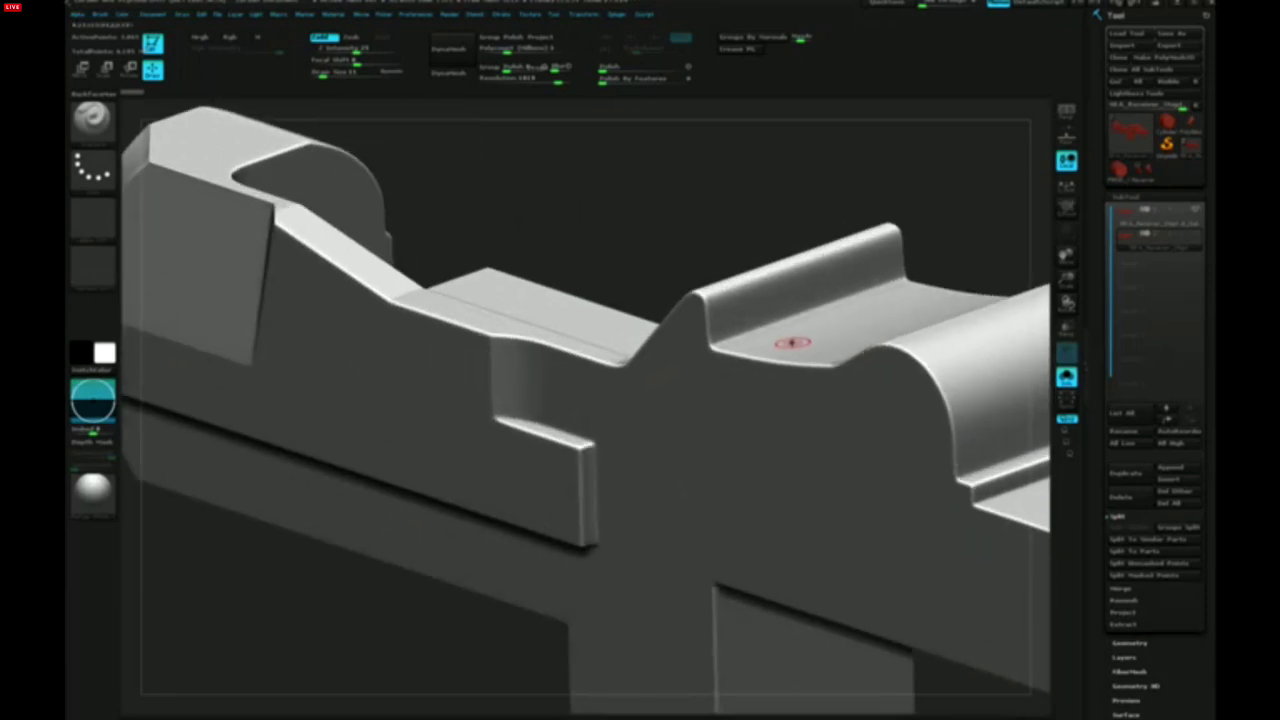
pyautogui.press('Up')
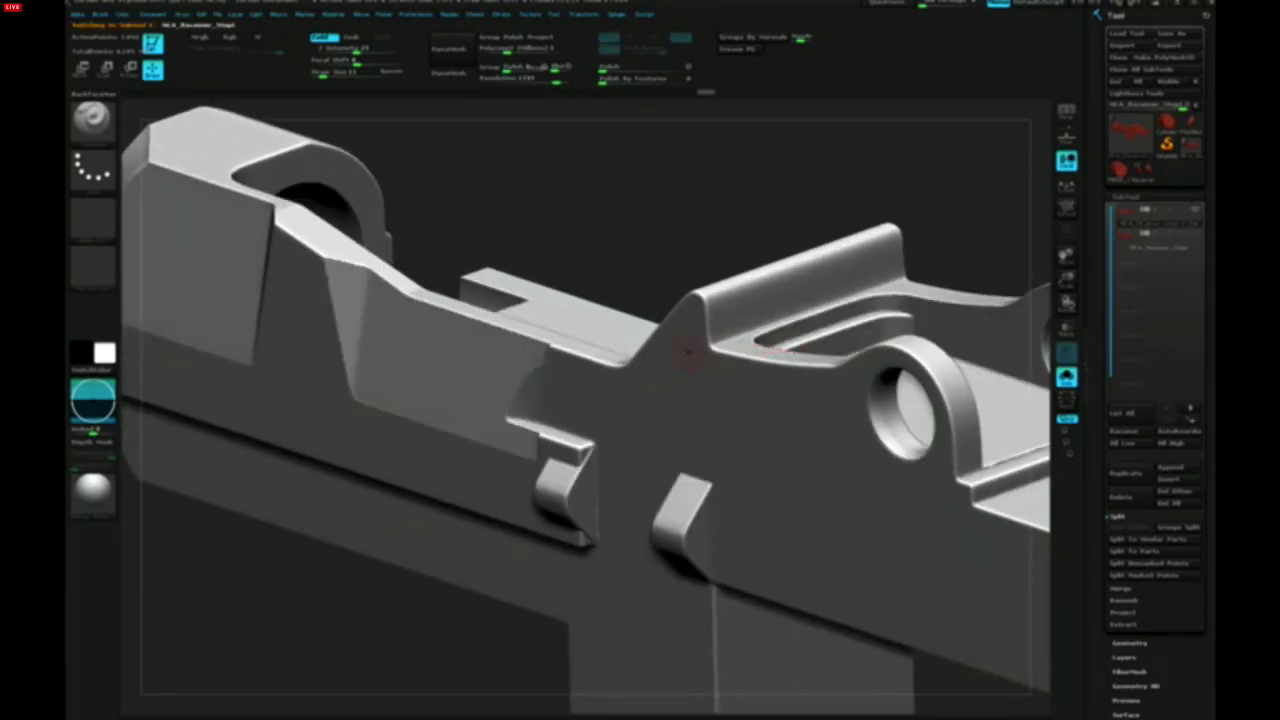
pyautogui.moveTo(603, 374)
pyautogui.keyDown('shift'); pyautogui.mouseDown(button='right')
pyautogui.moveTo(555, 378)
pyautogui.moveTo(1148, 393)
pyautogui.moveTo(610, 395)
pyautogui.moveTo(520, 366)
pyautogui.moveTo(537, 377)
pyautogui.mouseUp(button='right'); pyautogui.keyUp('shift')
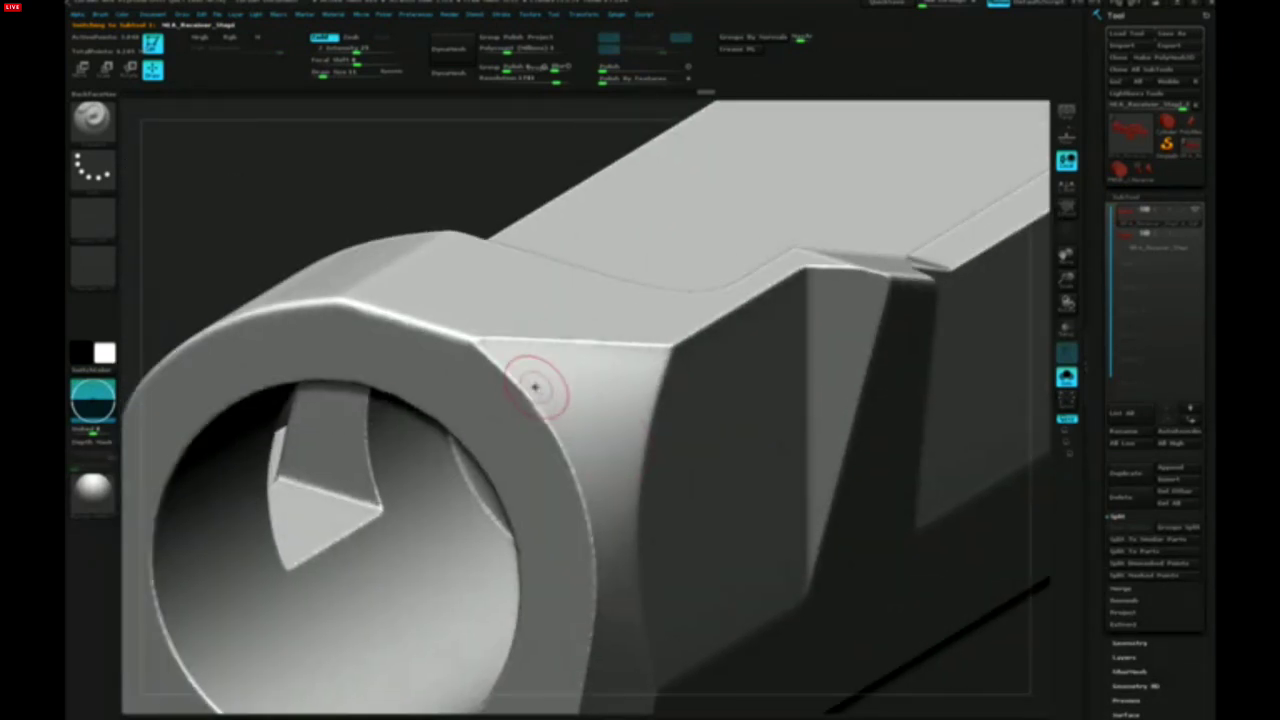
# Choose a flattening brush, undo a test stroke on the barrel's front rim and lower the brush's Z Intensity
pyautogui.press('b')
pyautogui.click(450, 345)
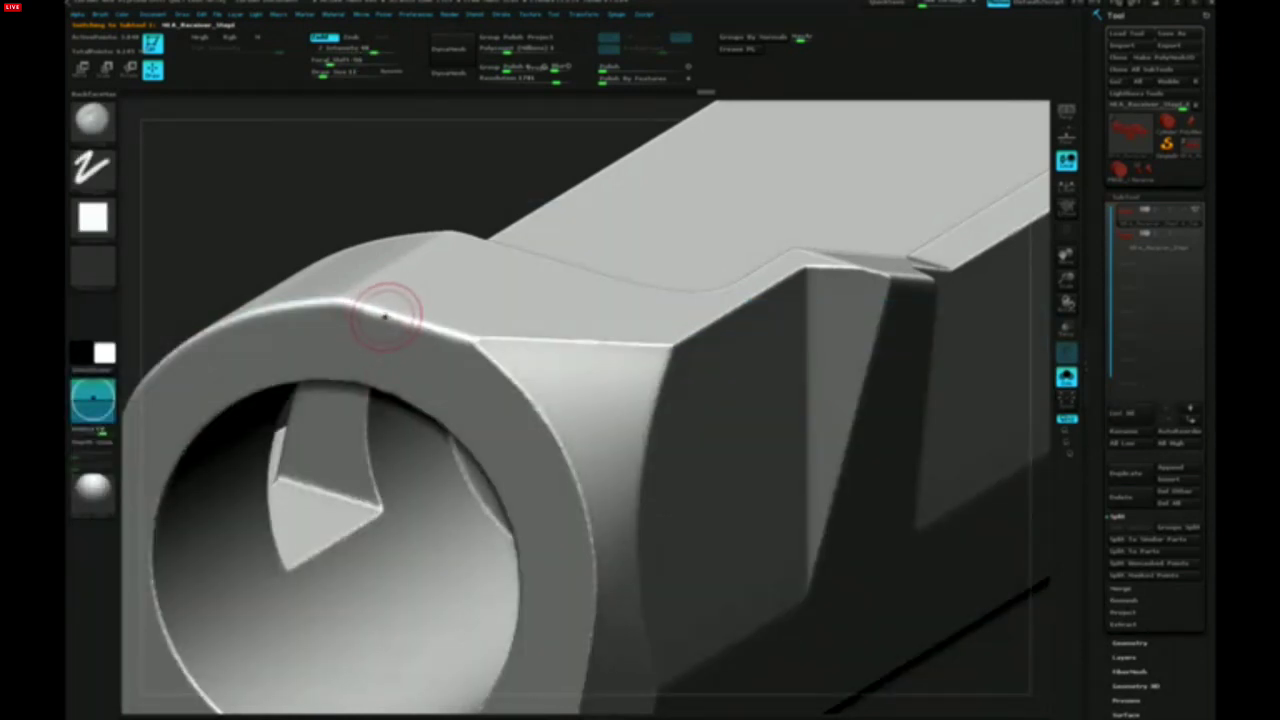
pyautogui.moveTo(336, 303); pyautogui.dragTo(388, 316)
pyautogui.hotkey('ctrl', 'z')
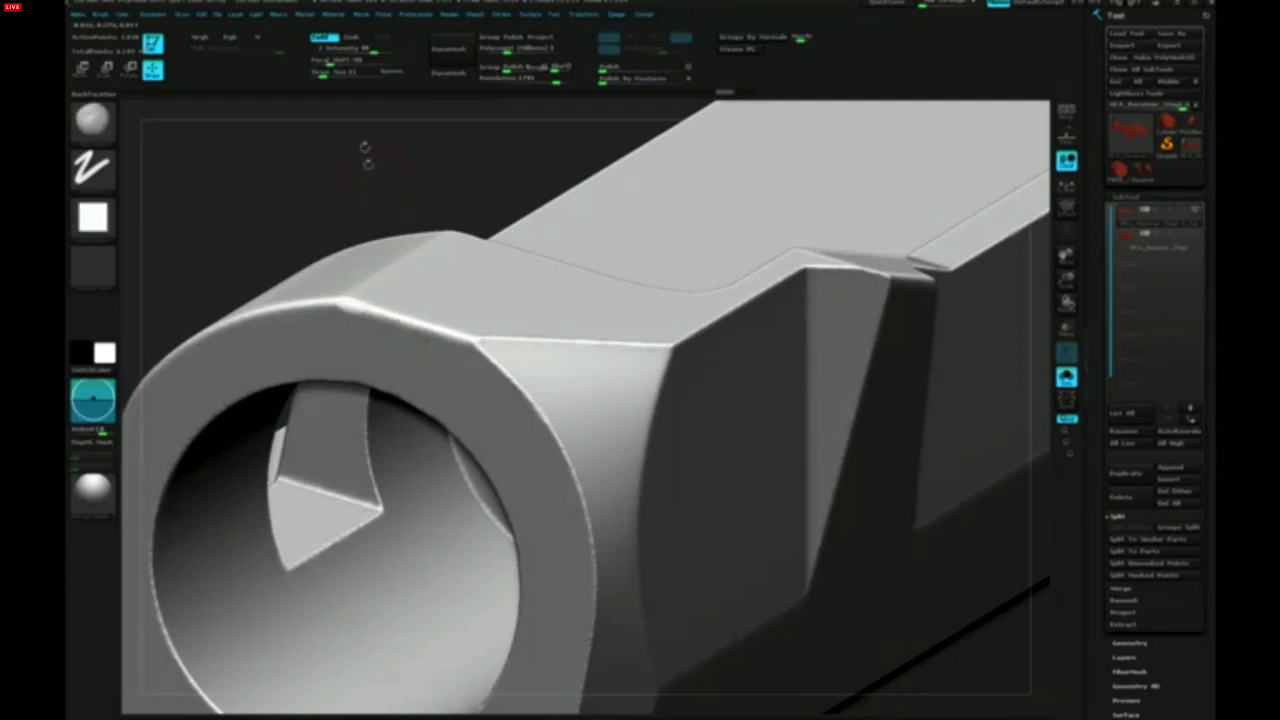
pyautogui.hotkey('ctrl', 'z')
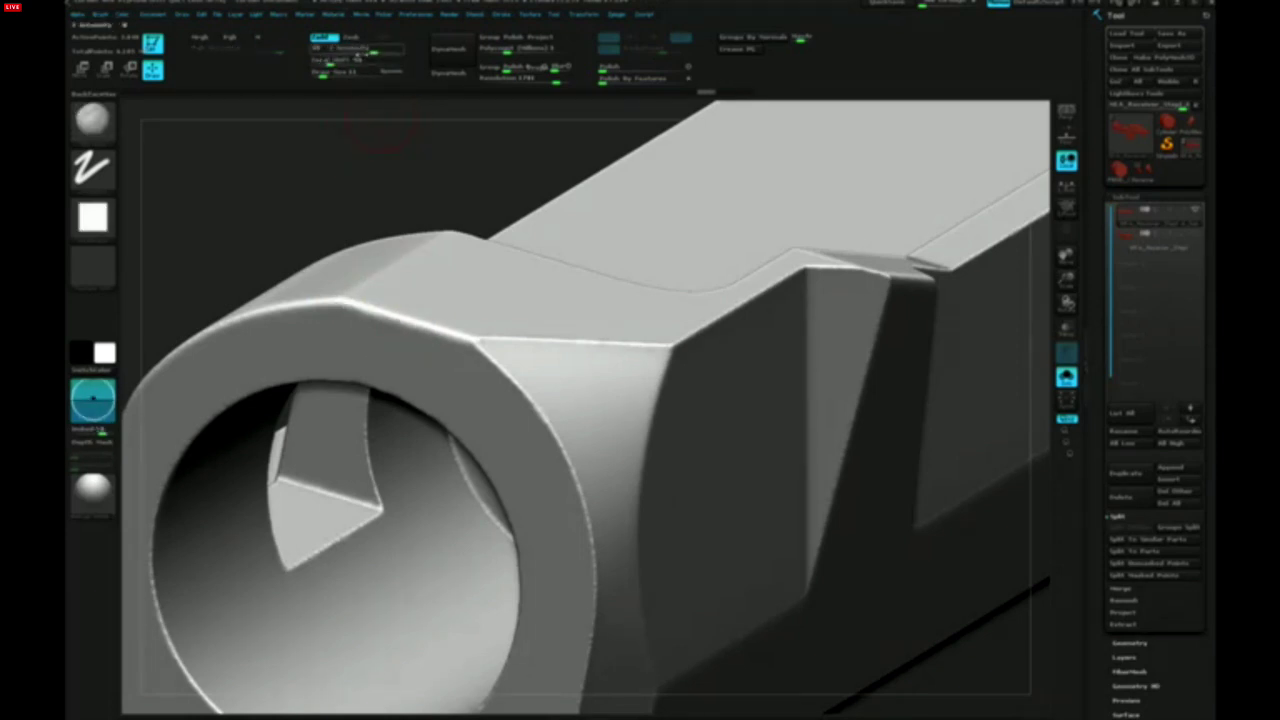
pyautogui.moveTo(364, 50); pyautogui.dragTo(350, 55)
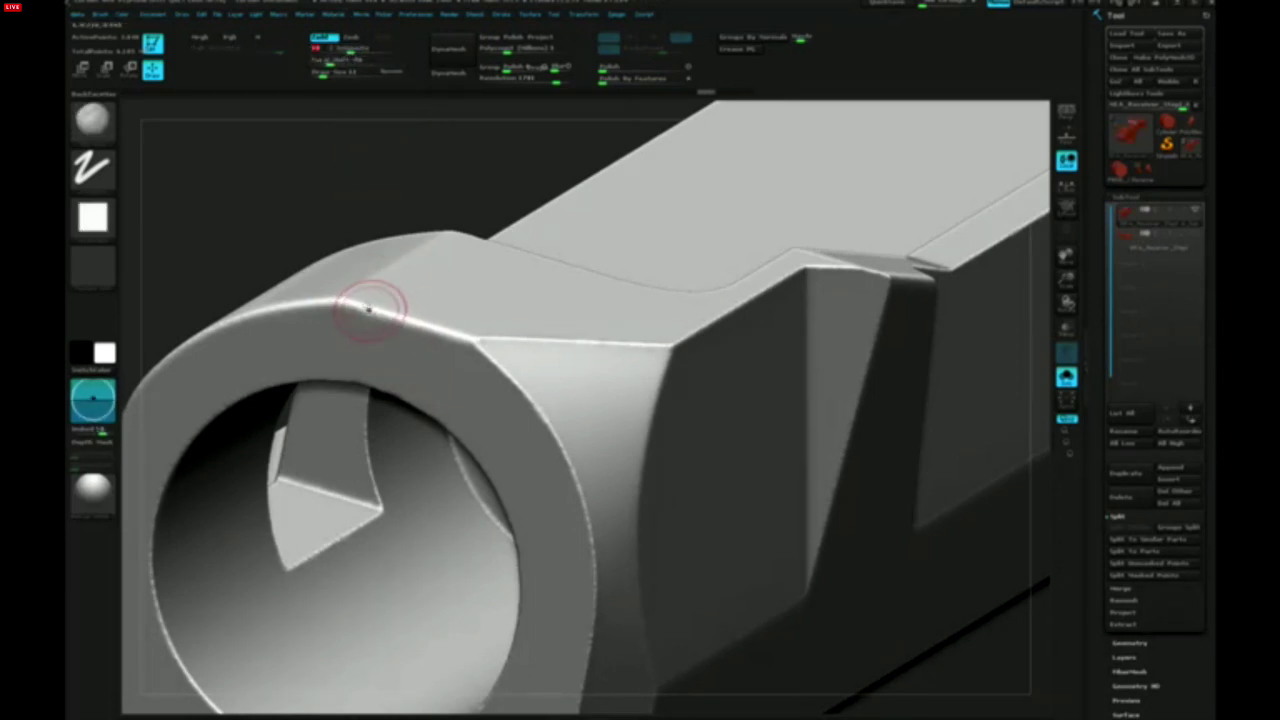
# Roughen the barrel's front rim edge with several flattening strokes along its upper corner
pyautogui.moveTo(407, 316); pyautogui.dragTo(458, 337)
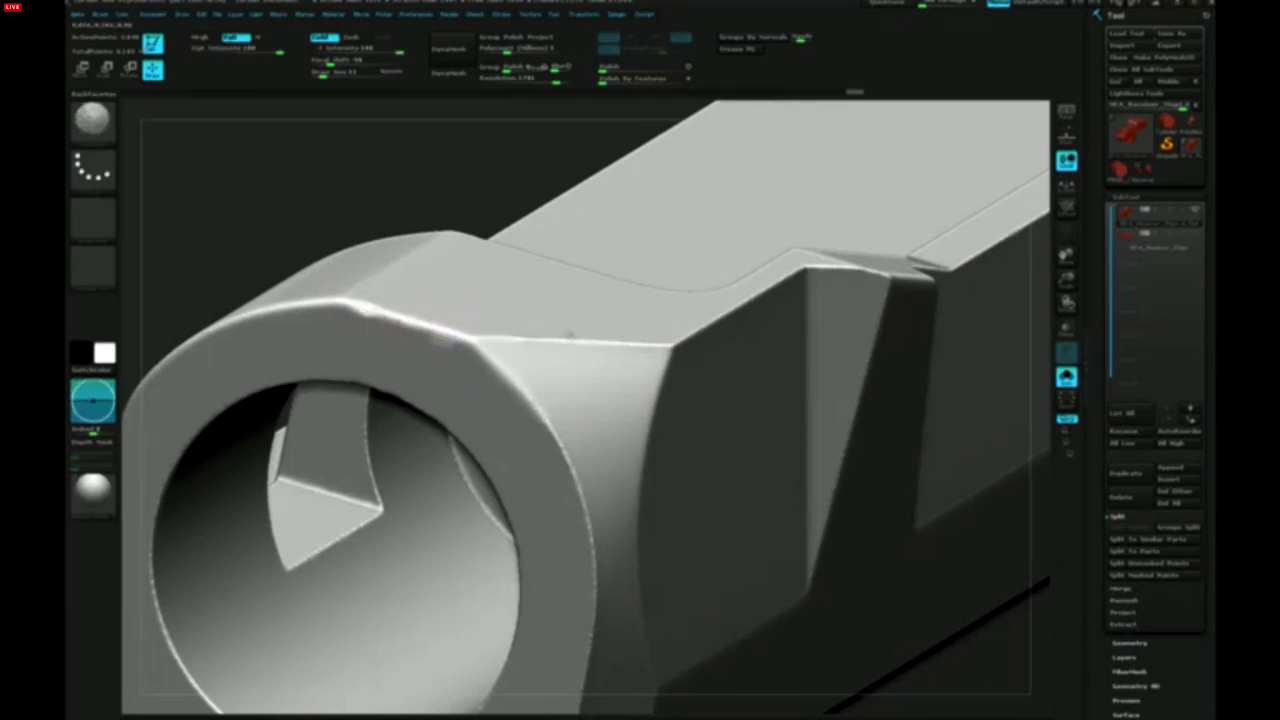
pyautogui.press('shift')
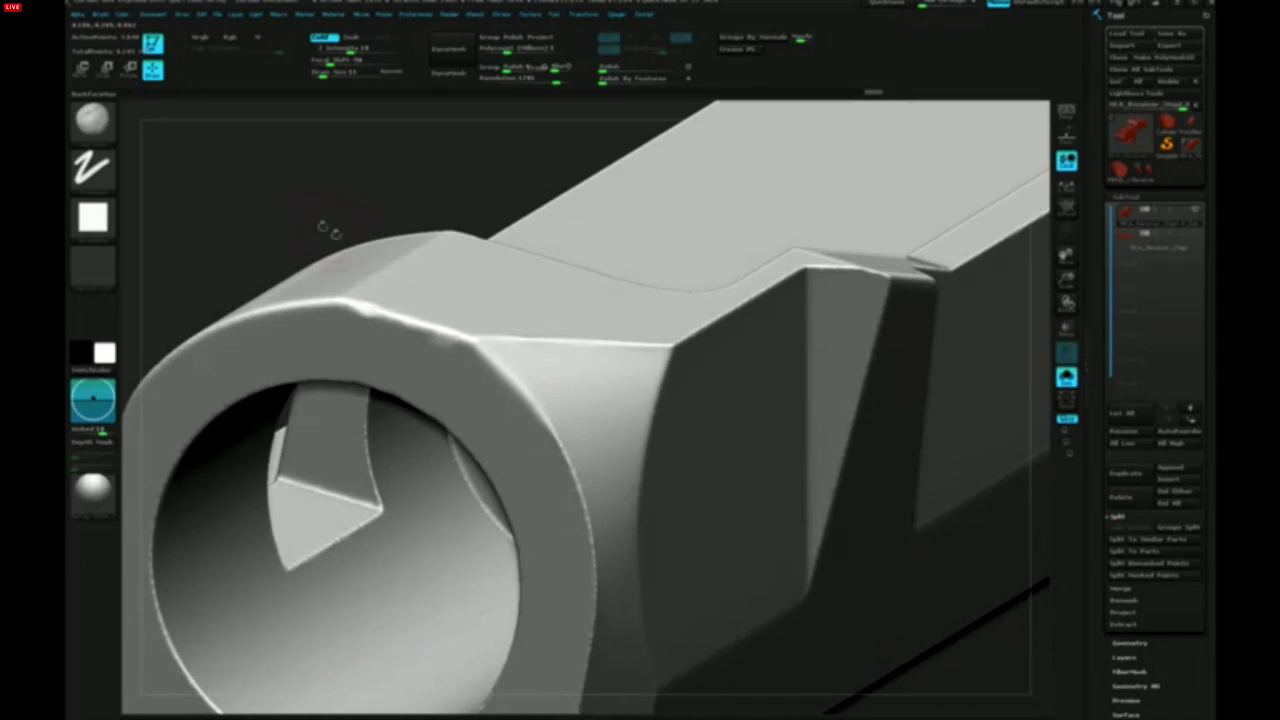
pyautogui.keyDown('shift'); pyautogui.moveTo(471, 338); pyautogui.dragTo(474, 343); pyautogui.keyUp('shift')
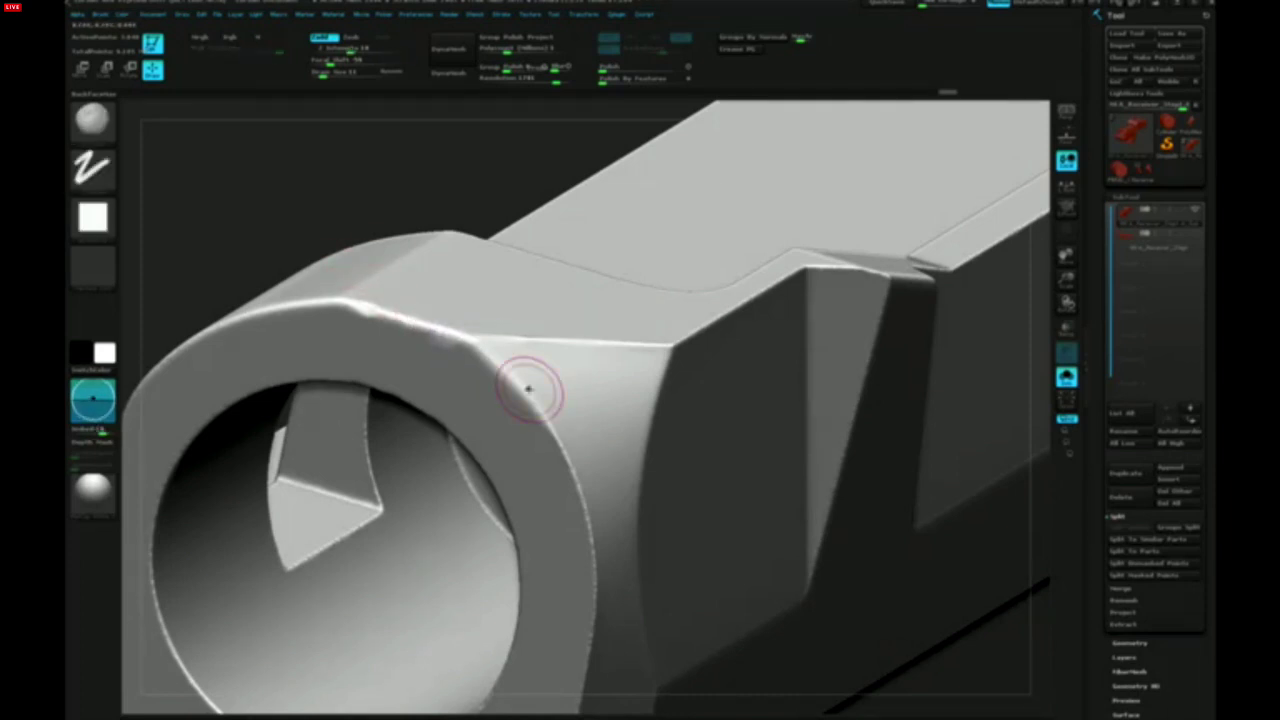
pyautogui.moveTo(529, 388); pyautogui.dragTo(374, 364)
pyautogui.moveTo(477, 345)
pyautogui.mouseDown()
pyautogui.moveTo(505, 358)
pyautogui.moveTo(510, 378)
pyautogui.mouseUp()
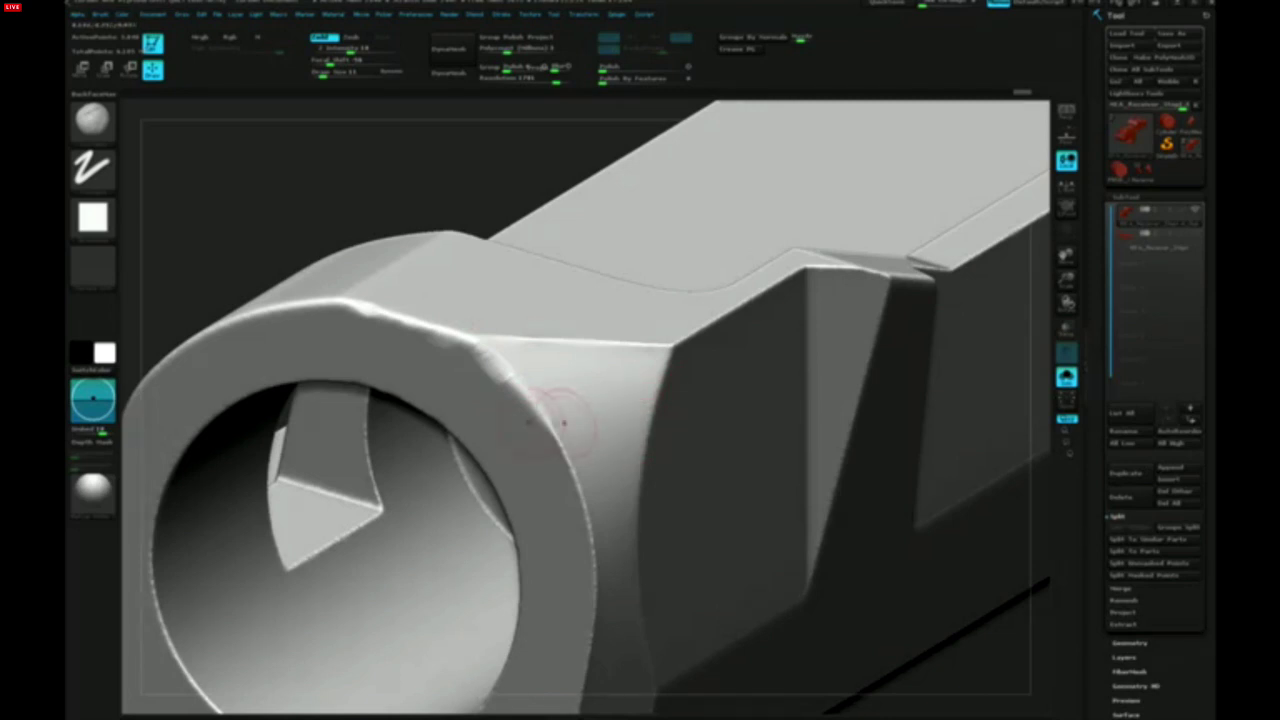
# Restore the roughened rim edge with ProjectAll, limiting the projection to that area with an inverted mask
pyautogui.moveTo(348, 305)
pyautogui.keyDown('ctrl'); pyautogui.mouseDown()
pyautogui.moveTo(487, 352)
pyautogui.moveTo(496, 382)
pyautogui.moveTo(347, 313)
pyautogui.mouseUp(); pyautogui.keyUp('ctrl')
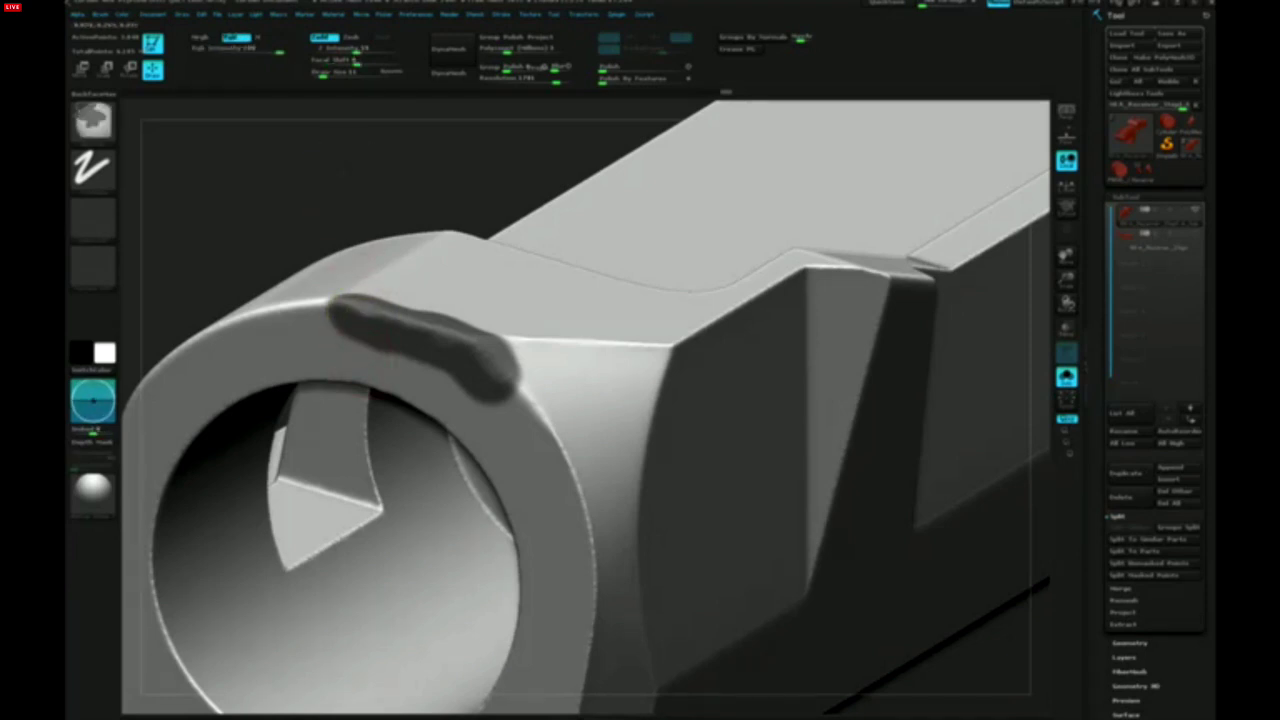
pyautogui.keyDown('ctrl'); pyautogui.click(405, 215); pyautogui.keyUp('ctrl')
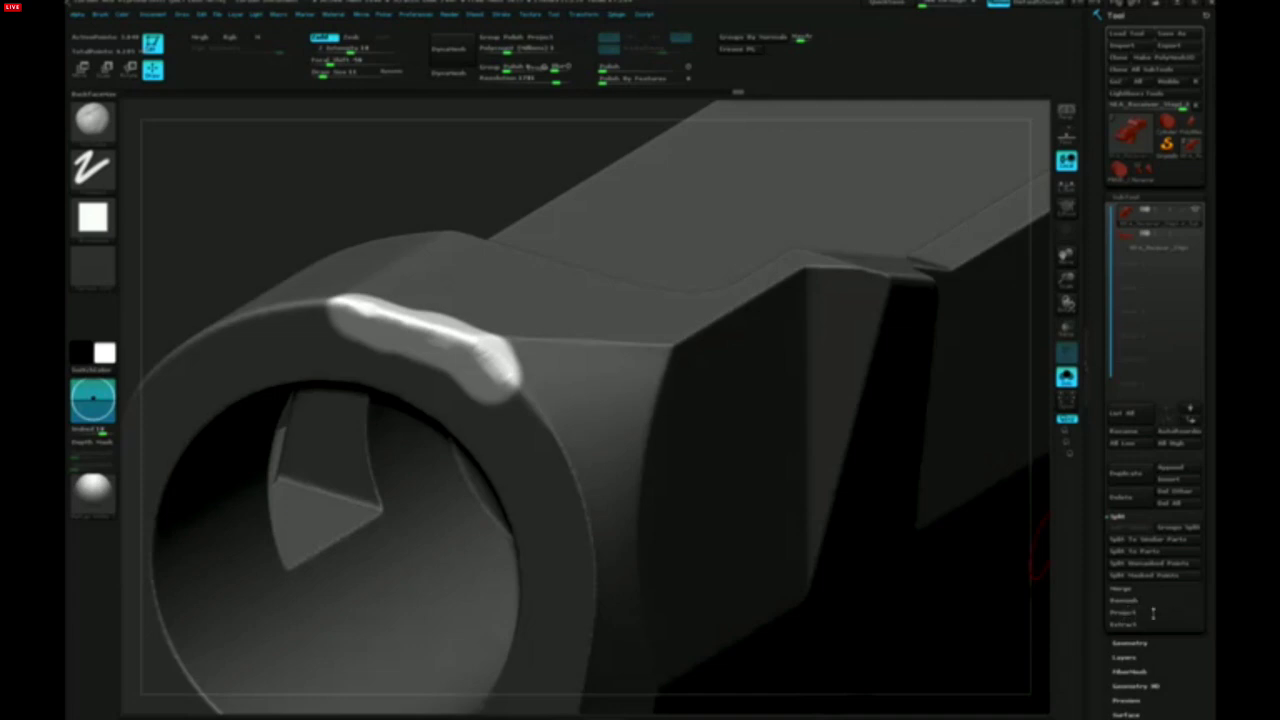
pyautogui.click(1153, 613)
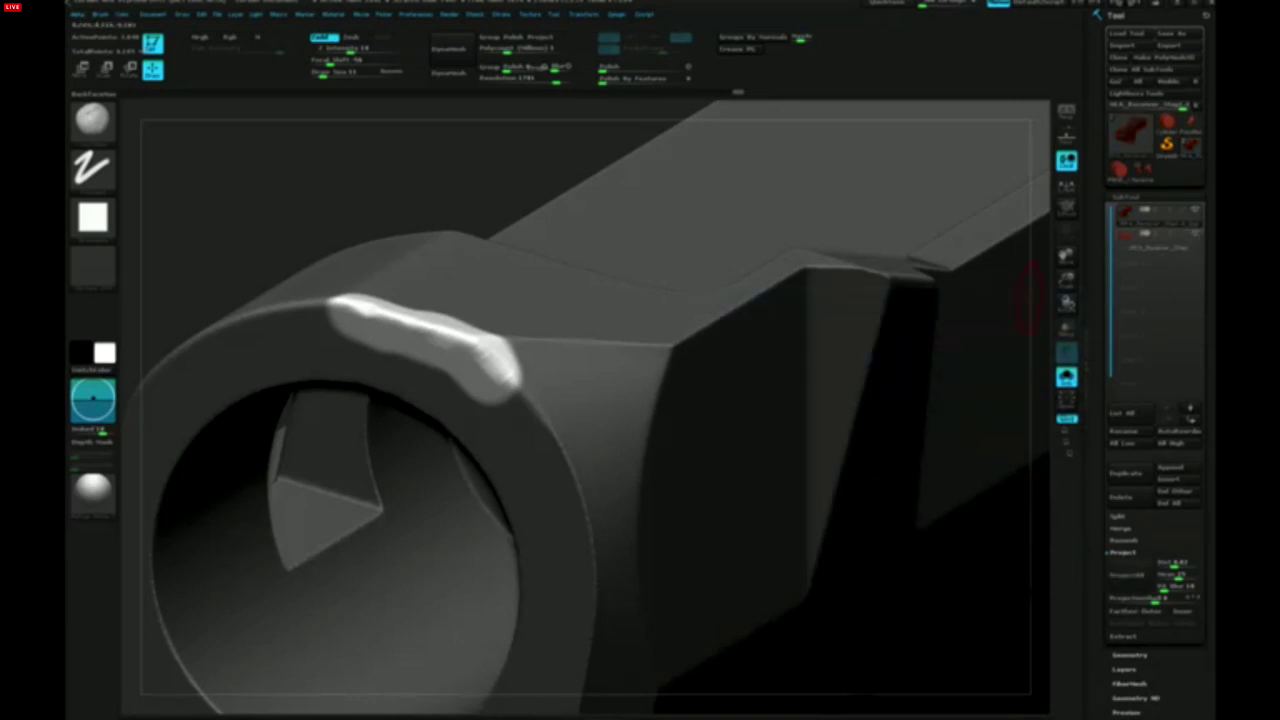
pyautogui.keyDown('ctrl'); pyautogui.moveTo(938, 450); pyautogui.dragTo(938, 420, button='right'); pyautogui.keyUp('ctrl')
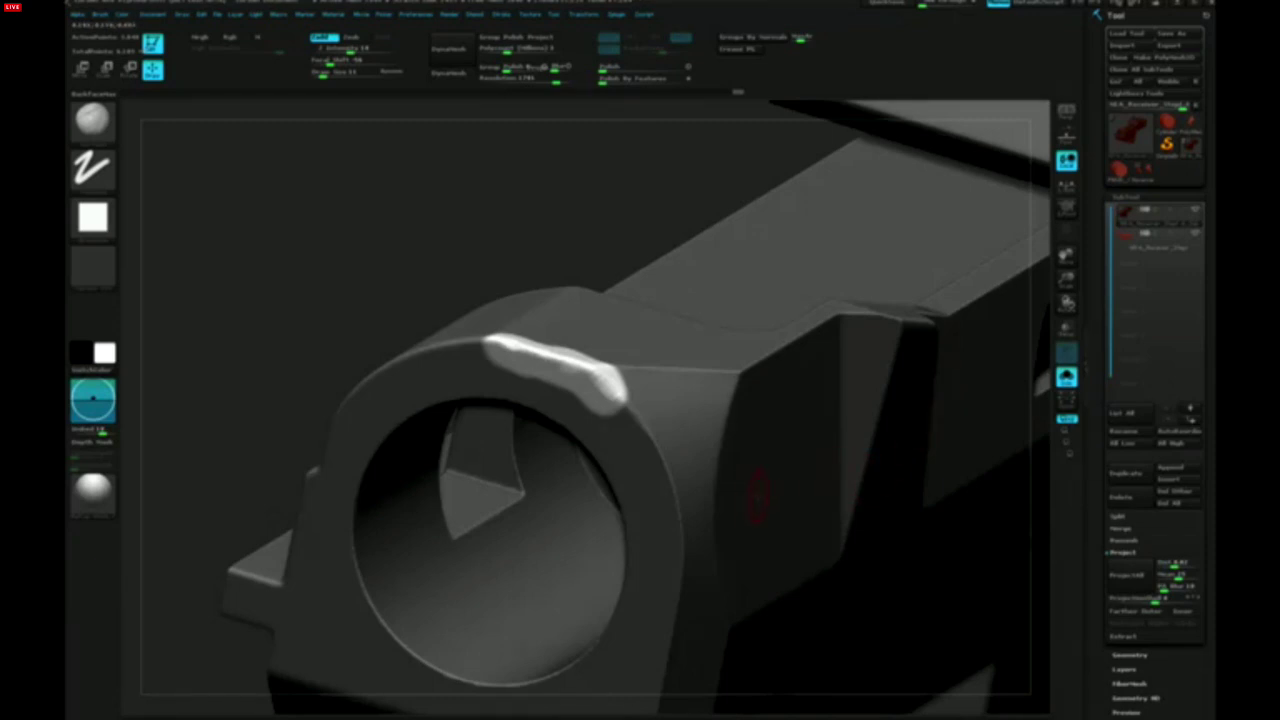
pyautogui.moveTo(716, 537); pyautogui.dragTo(700, 505, button='right')
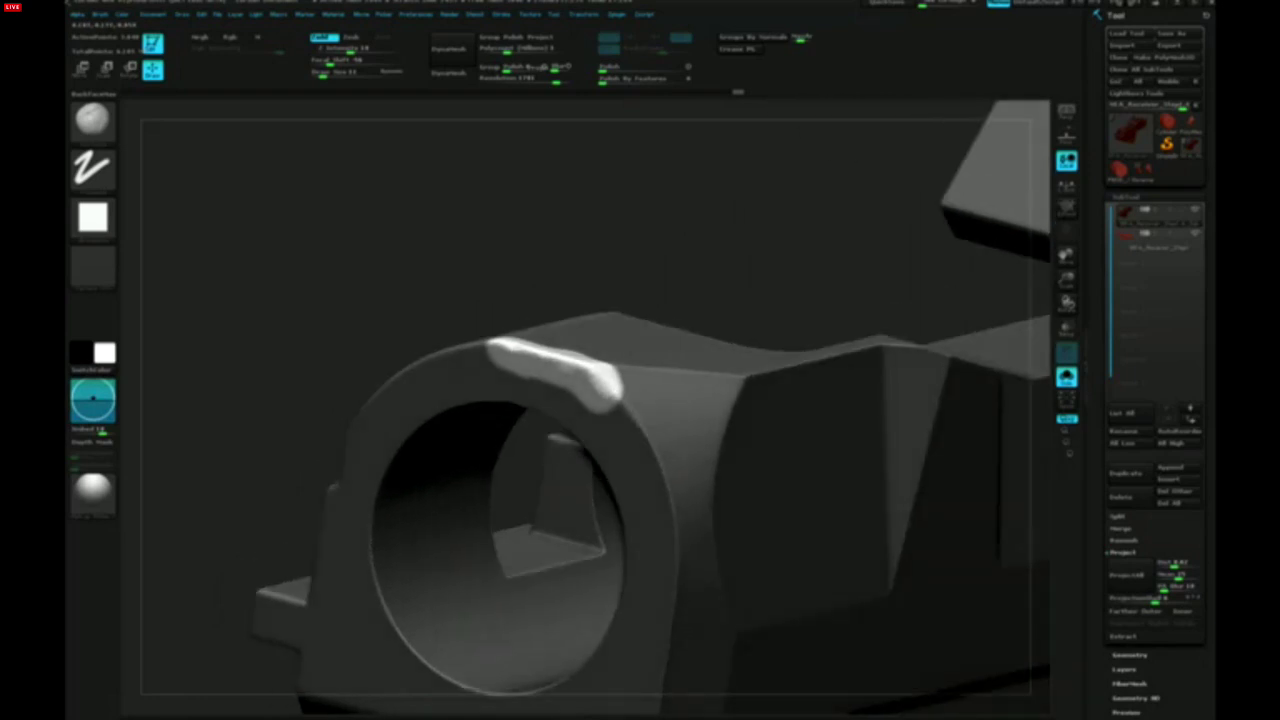
pyautogui.click(1128, 587)
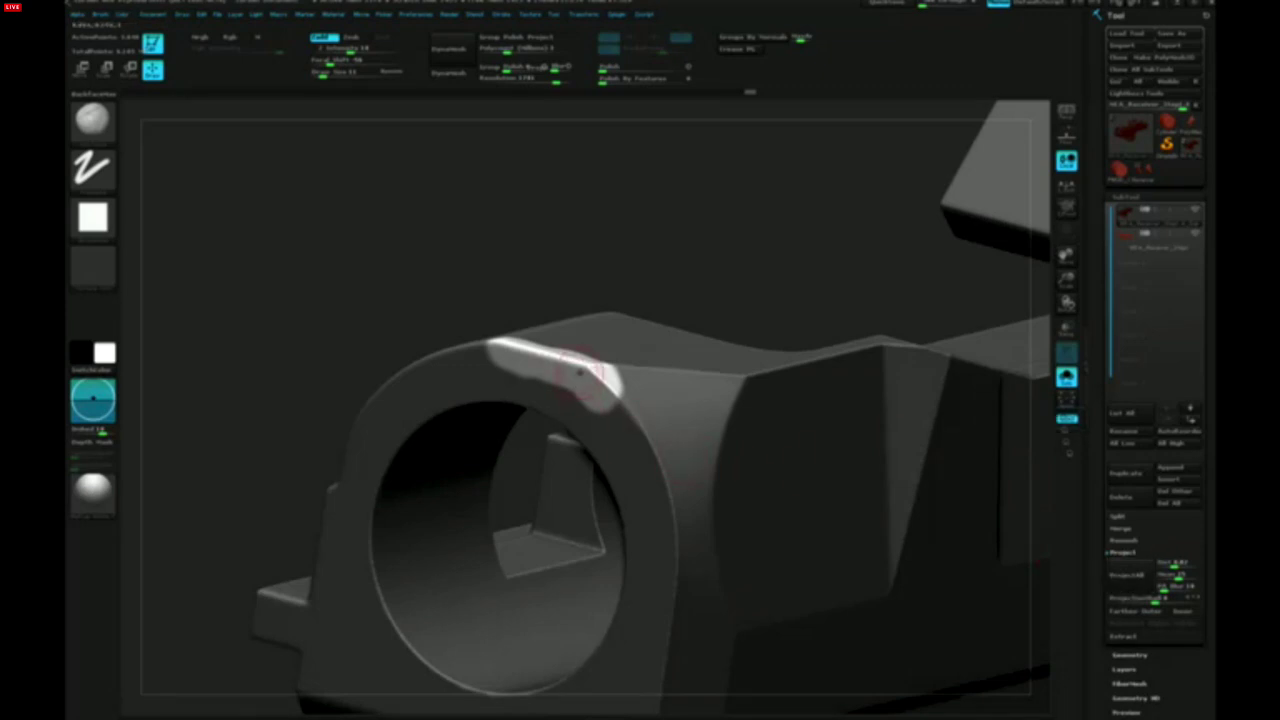
# Compare the rim edge before and after the projection through the undo history, and clear the mask
pyautogui.keyDown('ctrl'); pyautogui.moveTo(582, 371); pyautogui.dragTo(622, 436, button='right'); pyautogui.keyUp('ctrl')
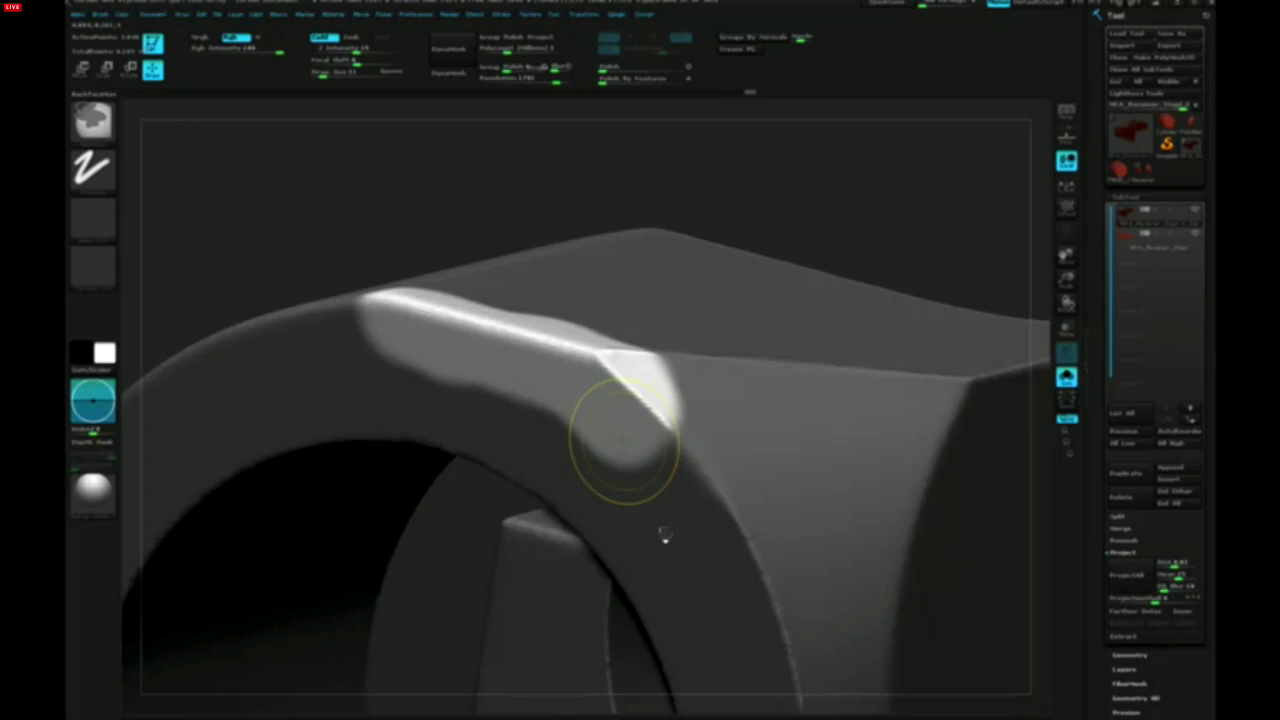
pyautogui.hotkey('ctrl', 'z')
pyautogui.moveTo(568, 412)
pyautogui.mouseDown(button='right')
pyautogui.moveTo(592, 408)
pyautogui.moveTo(660, 530)
pyautogui.moveTo(592, 456)
pyautogui.mouseUp(button='right')
pyautogui.hotkey('ctrl', 'z')
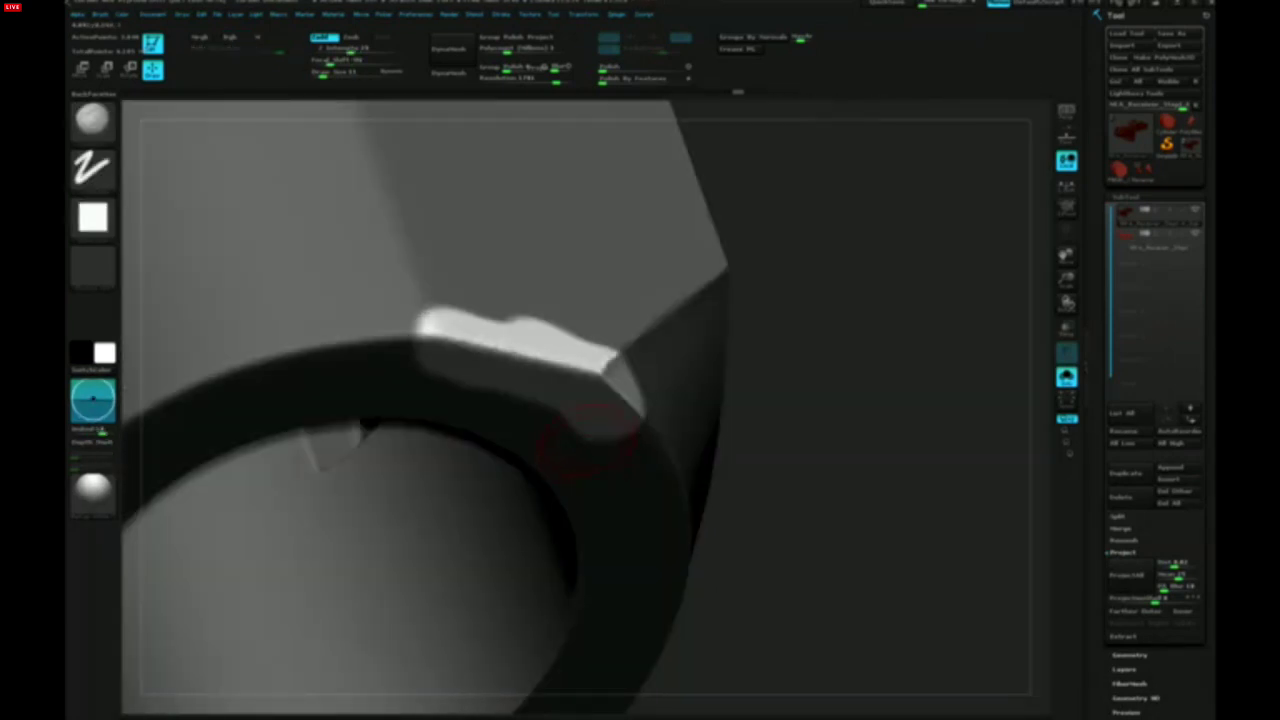
pyautogui.moveTo(600, 412); pyautogui.dragTo(690, 380, button='right')
pyautogui.keyDown('ctrl'); pyautogui.moveTo(804, 425); pyautogui.dragTo(898, 520); pyautogui.keyUp('ctrl')
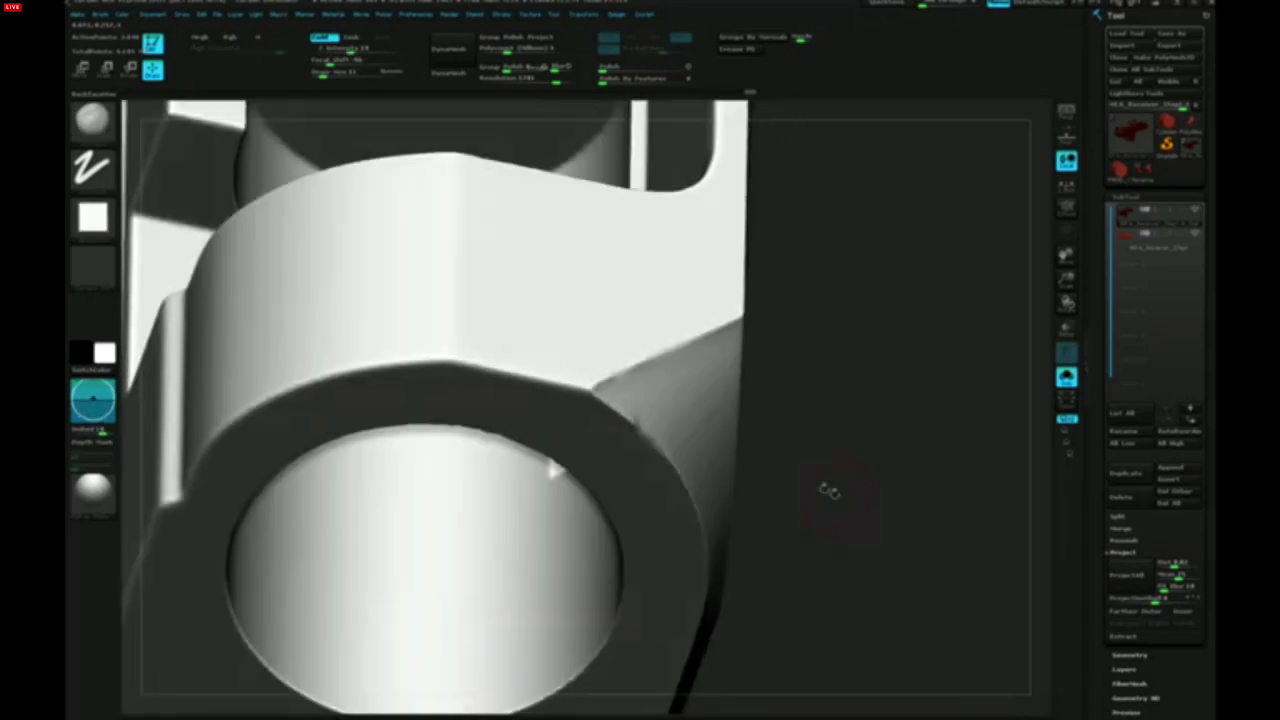
# Project the remaining rough spot on the barrel rim back to the original surface through an inverted mask, and clear the mask
pyautogui.keyDown('ctrl'); pyautogui.moveTo(829, 491); pyautogui.dragTo(822, 470, button='right'); pyautogui.keyUp('ctrl')
pyautogui.moveTo(645, 426)
pyautogui.mouseDown(button='right')
pyautogui.moveTo(694, 420)
pyautogui.moveTo(651, 440)
pyautogui.mouseUp(button='right')
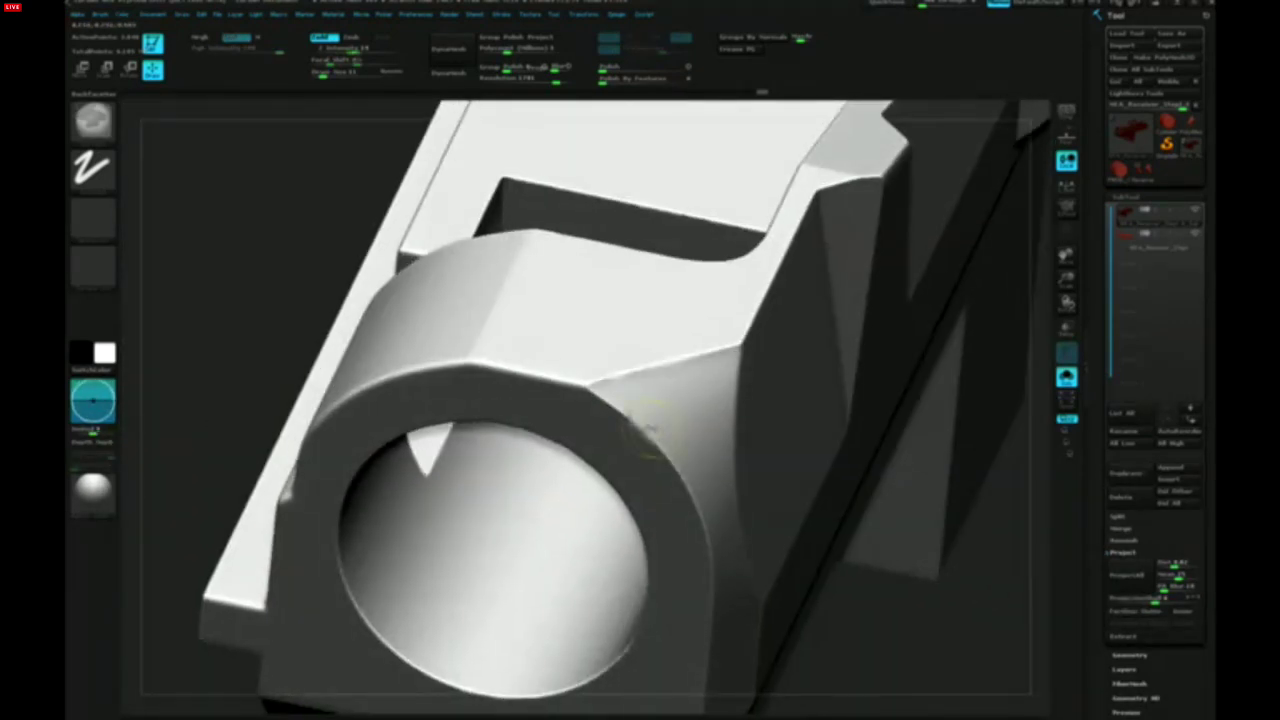
pyautogui.keyDown('ctrl'); pyautogui.moveTo(646, 424); pyautogui.dragTo(676, 456); pyautogui.keyUp('ctrl')
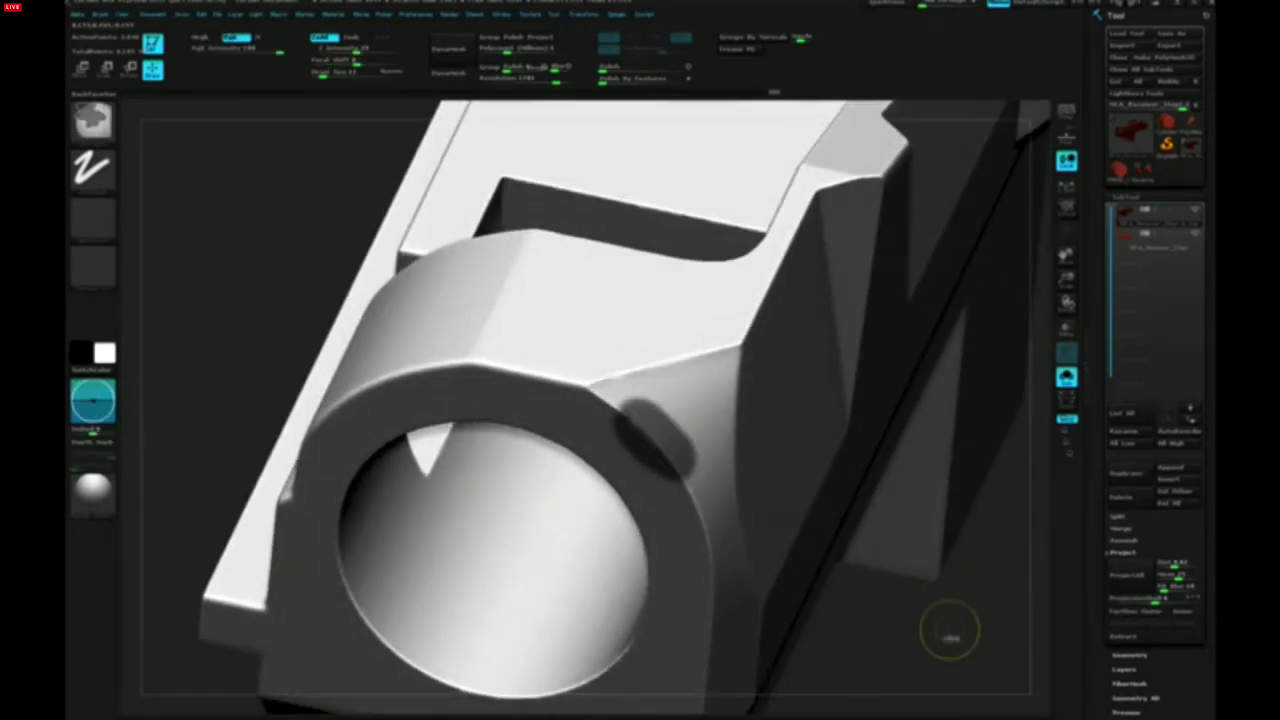
pyautogui.keyDown('ctrl'); pyautogui.click(1018, 620); pyautogui.keyUp('ctrl')
pyautogui.hotkey('ctrl', 'p')
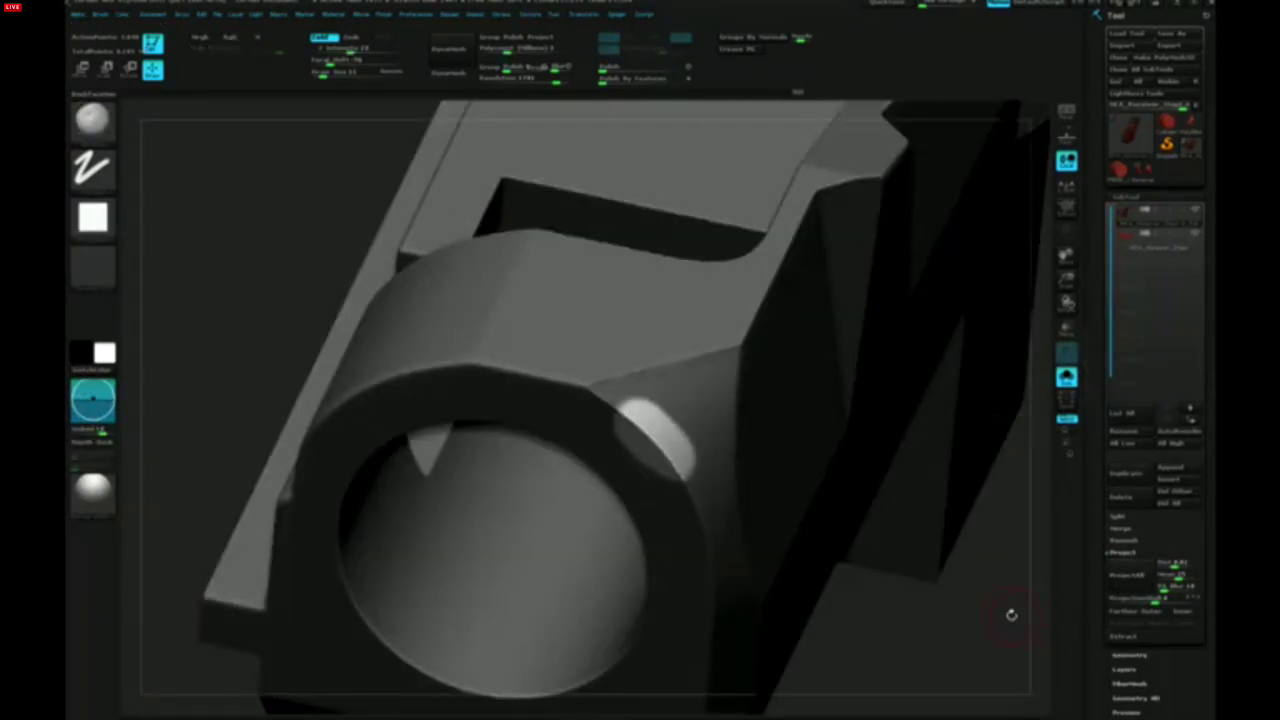
pyautogui.keyDown('ctrl'); pyautogui.moveTo(937, 609); pyautogui.dragTo(830, 493); pyautogui.keyUp('ctrl')
pyautogui.keyDown('ctrl'); pyautogui.moveTo(830, 493); pyautogui.dragTo(750, 463, button='right'); pyautogui.keyUp('ctrl')
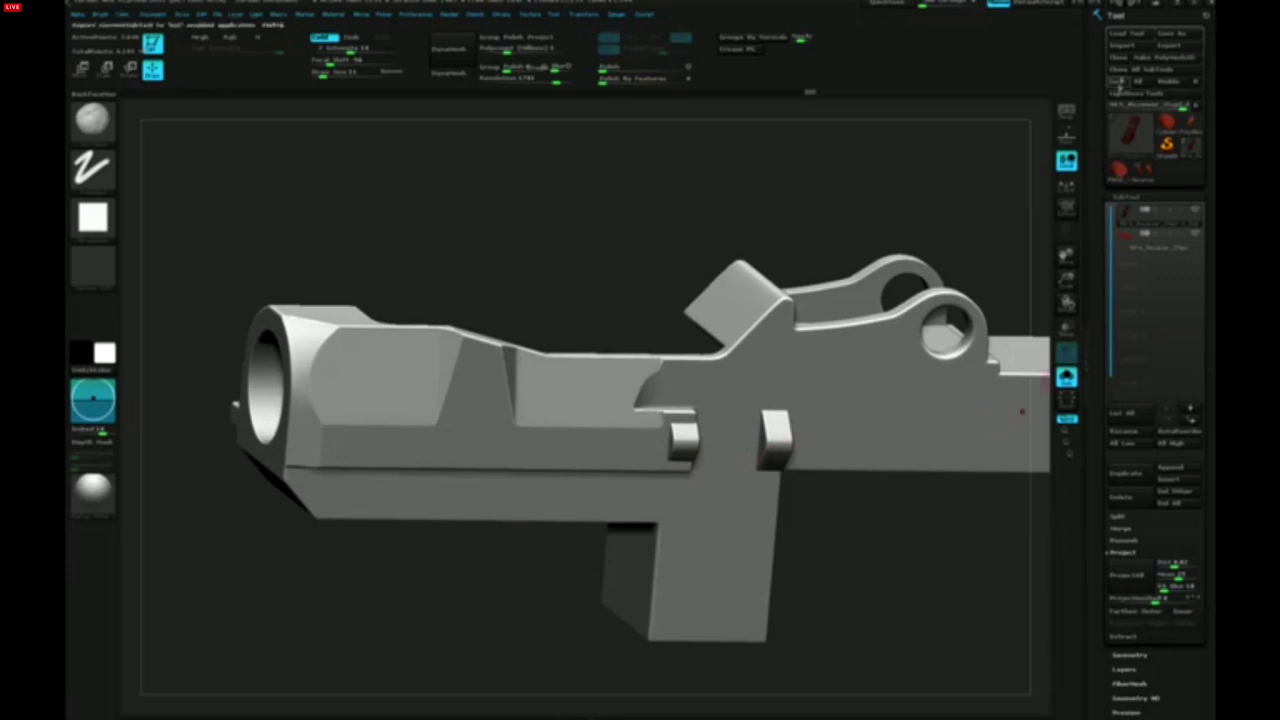
# Load the tool file MLA_Receiver_Step2.ZTL and examine the more detailed receiver from the side
pyautogui.click(1124, 34)
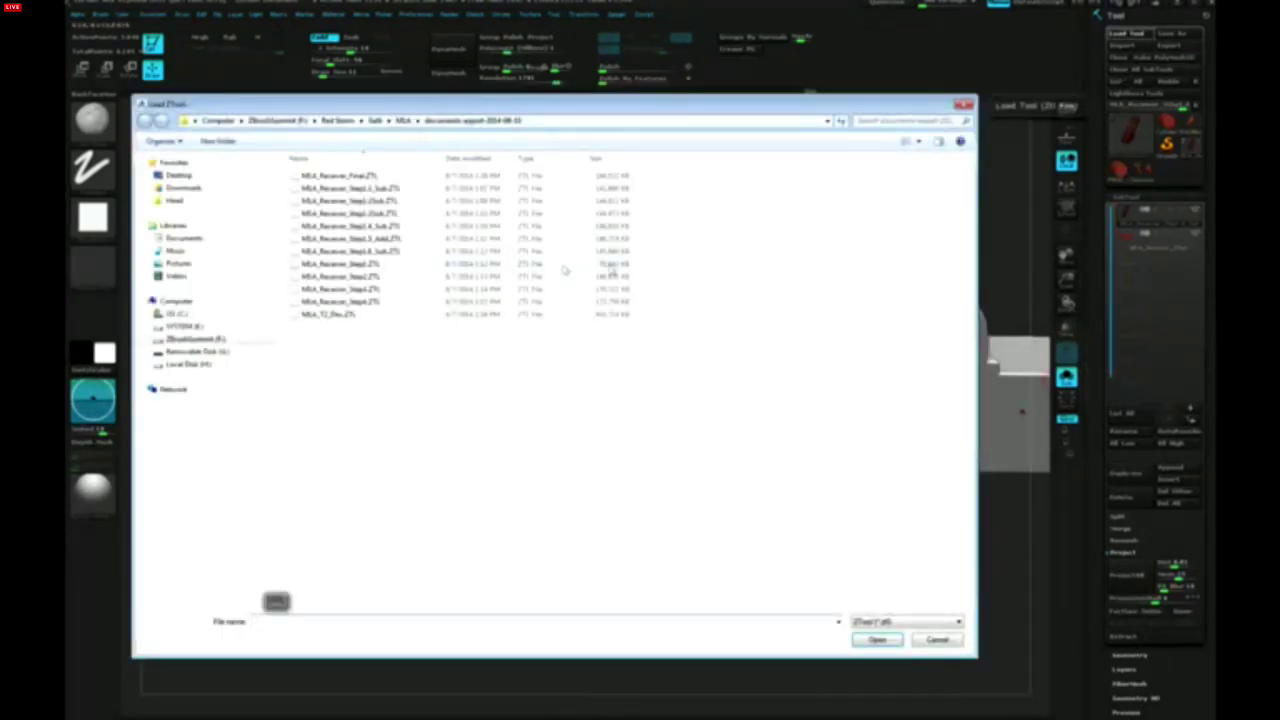
pyautogui.doubleClick(385, 280)
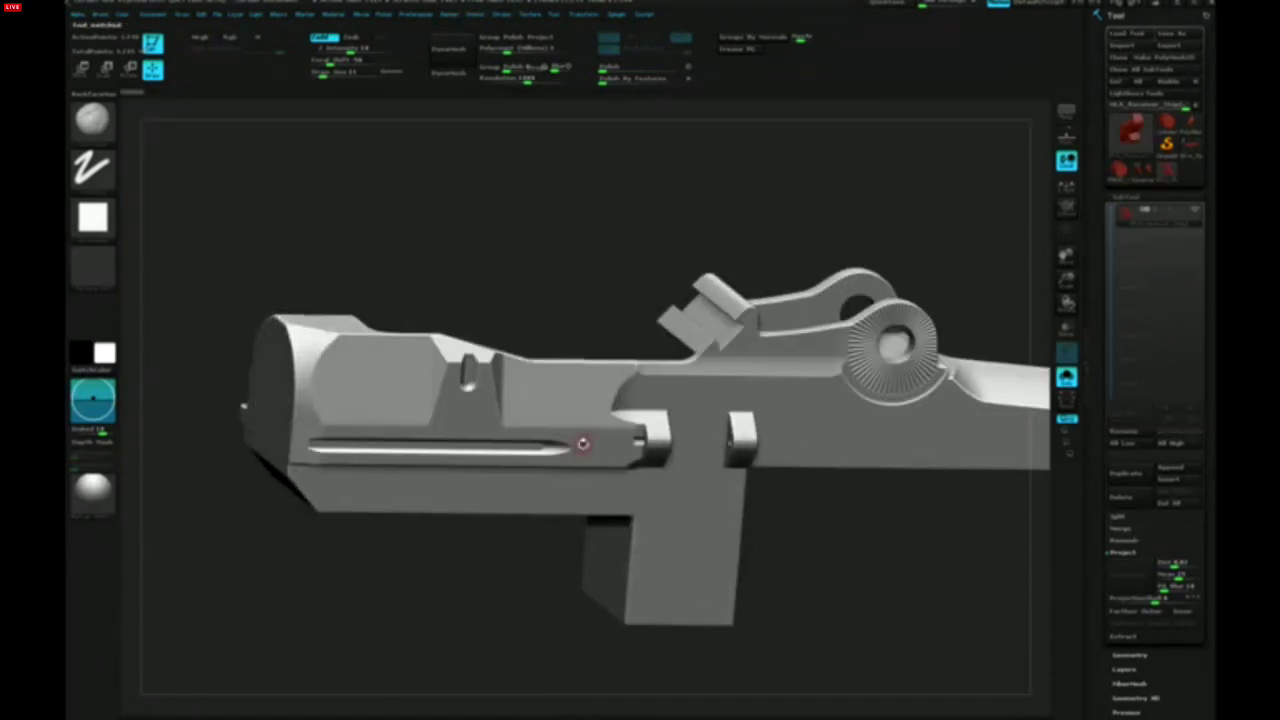
pyautogui.moveTo(574, 453); pyautogui.dragTo(562, 425, button='right')
pyautogui.keyDown('alt'); pyautogui.moveTo(677, 440); pyautogui.dragTo(537, 431, button='right'); pyautogui.keyUp('alt')
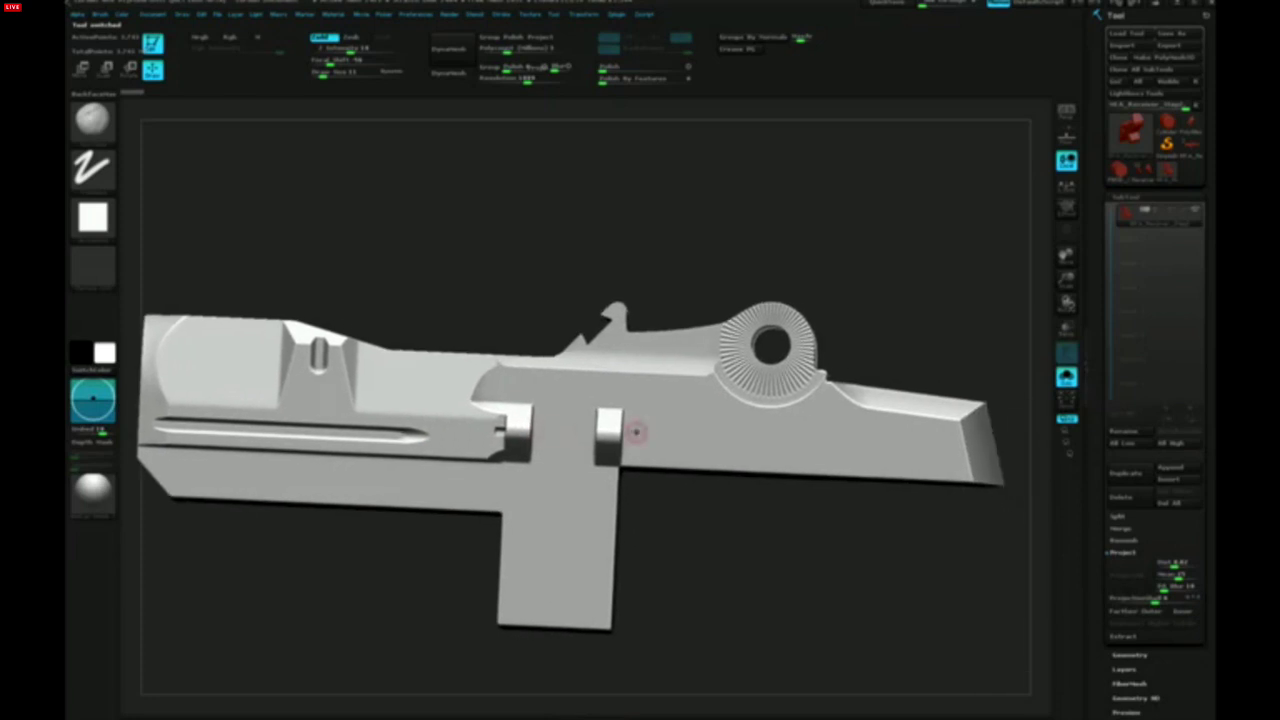
pyautogui.moveTo(634, 431); pyautogui.dragTo(624, 436, button='right')
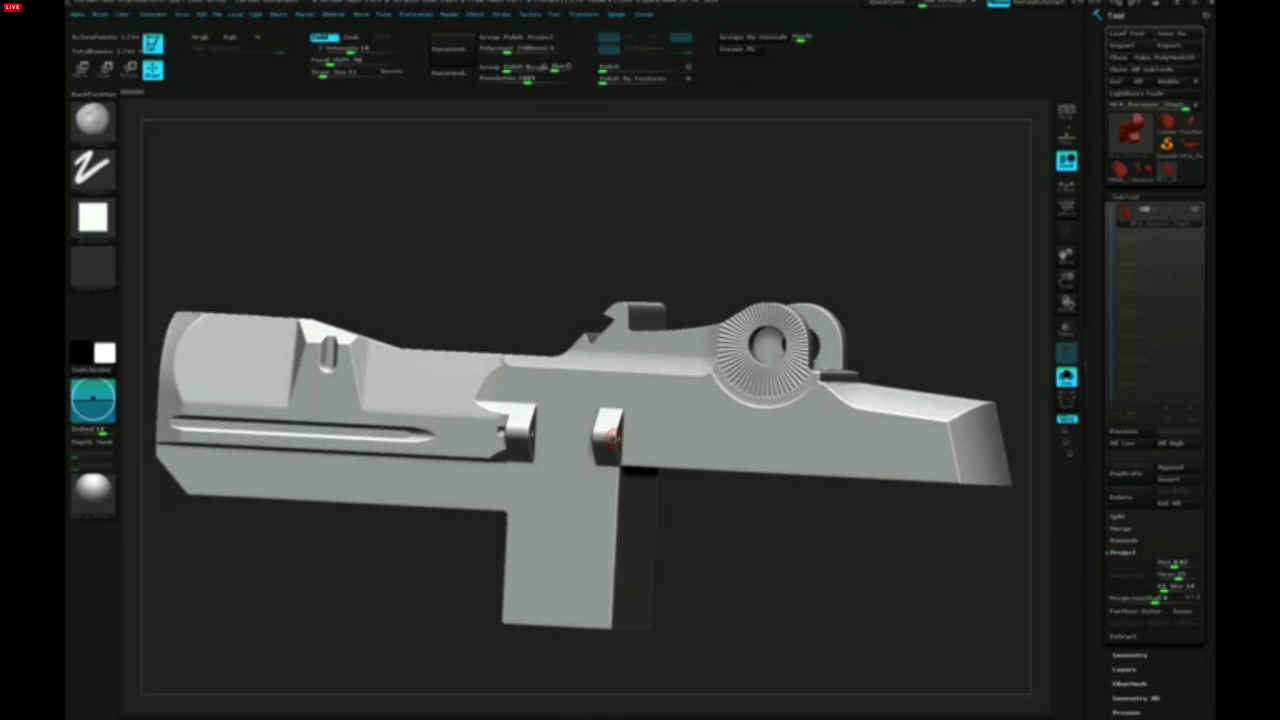
# Examine the Step2 receiver from both sides, including the serrated sight wheel and the drilled side lugs
pyautogui.moveTo(657, 403); pyautogui.dragTo(390, 420, button='right')
pyautogui.keyDown('alt'); pyautogui.moveTo(600, 420); pyautogui.dragTo(437, 412, button='right'); pyautogui.keyUp('alt')
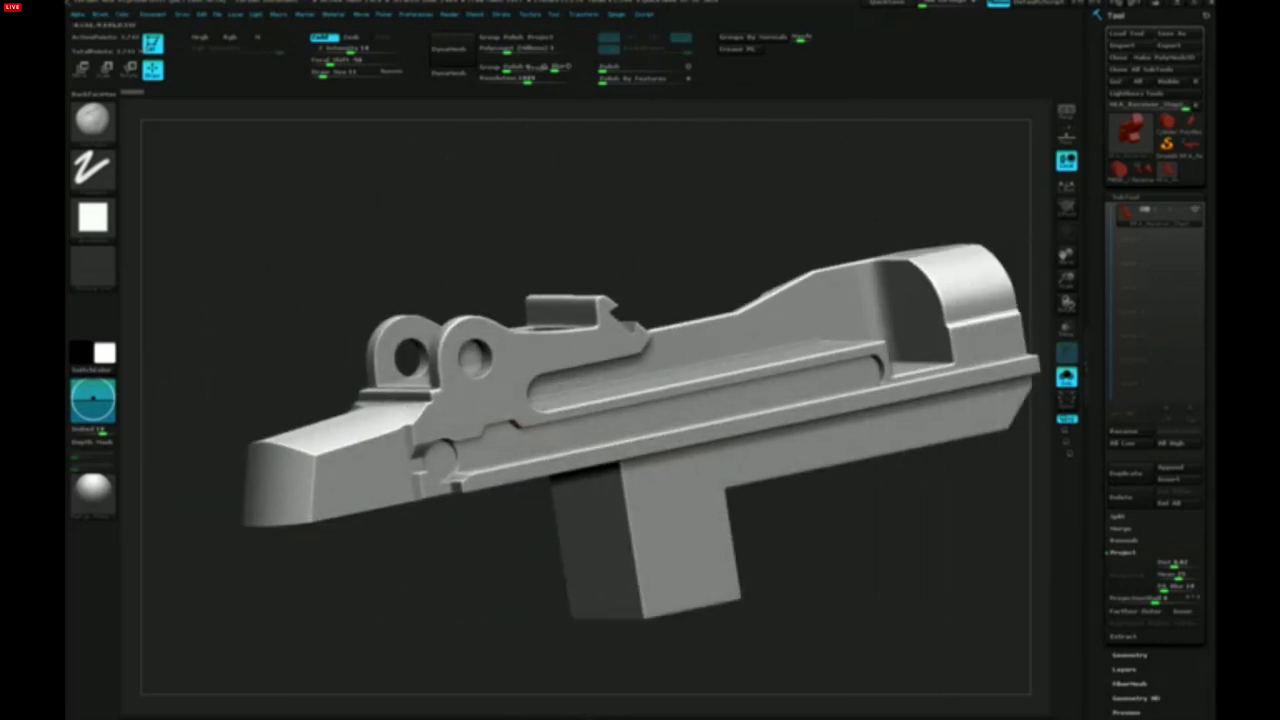
pyautogui.moveTo(516, 424); pyautogui.dragTo(614, 443, button='right')
pyautogui.moveTo(710, 455); pyautogui.dragTo(493, 447, button='right')
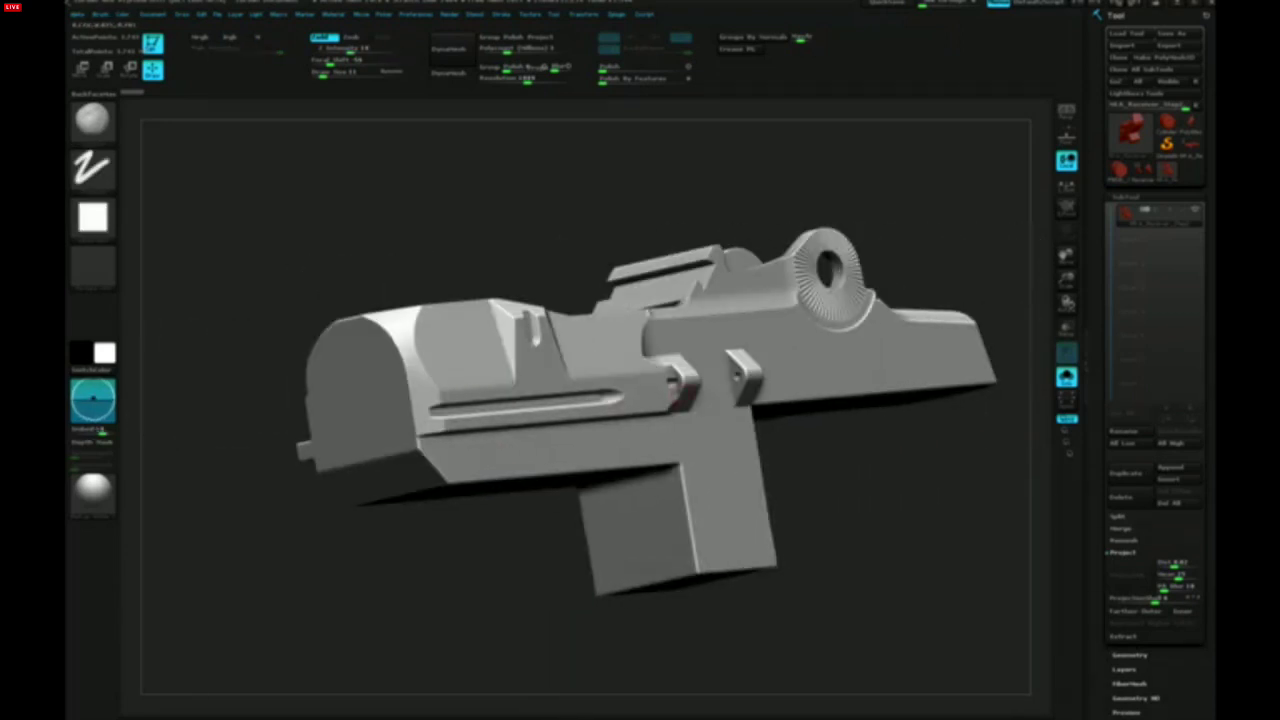
pyautogui.moveTo(640, 450); pyautogui.dragTo(540, 455, button='right')
pyautogui.keyDown('alt'); pyautogui.moveTo(730, 430); pyautogui.dragTo(533, 450, button='right'); pyautogui.keyUp('alt')
pyautogui.keyDown('ctrl'); pyautogui.moveTo(664, 309); pyautogui.dragTo(695, 465, button='right'); pyautogui.keyUp('ctrl')
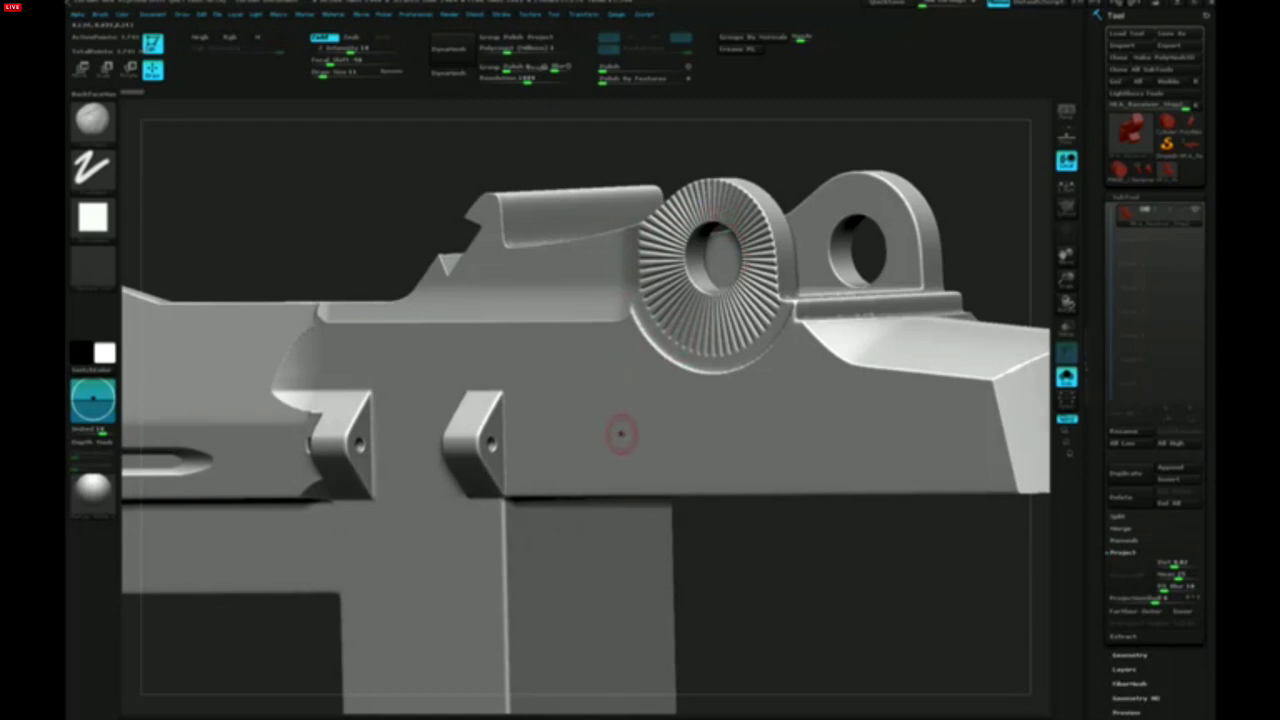
pyautogui.keyDown('ctrl'); pyautogui.moveTo(620, 433); pyautogui.dragTo(609, 388, button='right'); pyautogui.keyUp('ctrl')
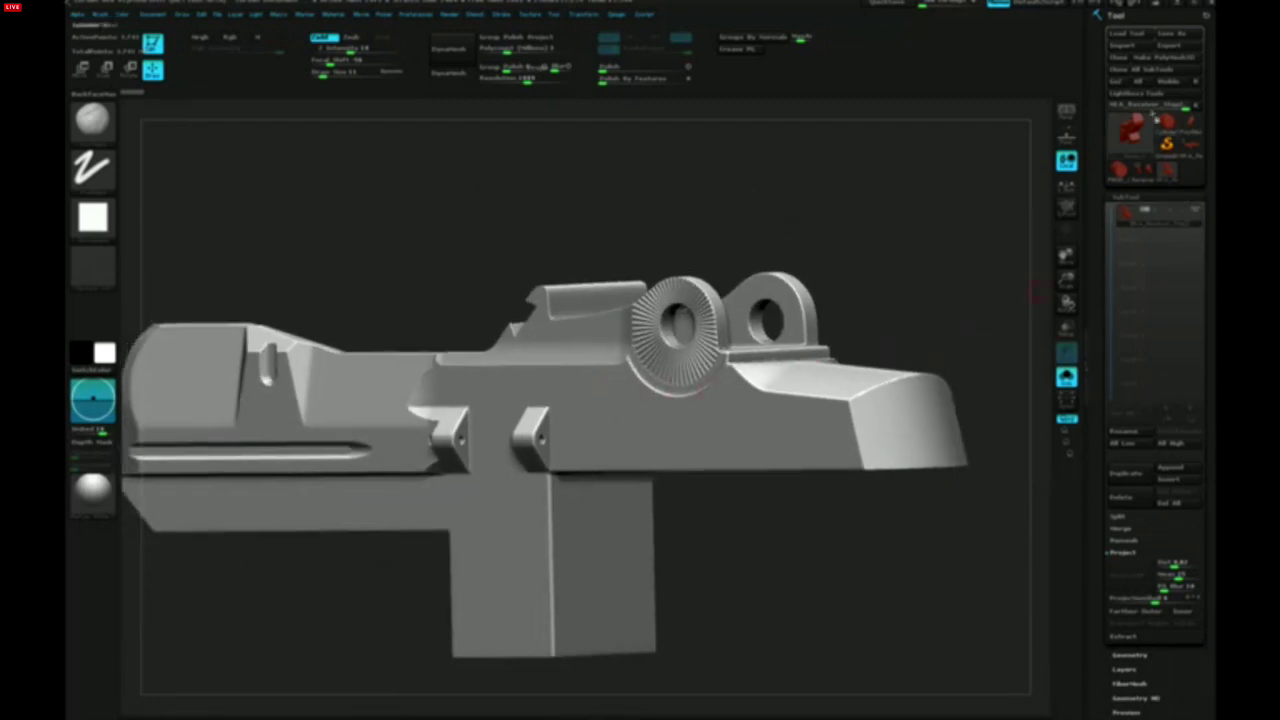
# Load the tool file MLA_Receiver_Step3.ZTL and inspect the receiver's side and underside with the cut-out lower bracket
pyautogui.click(1128, 33)
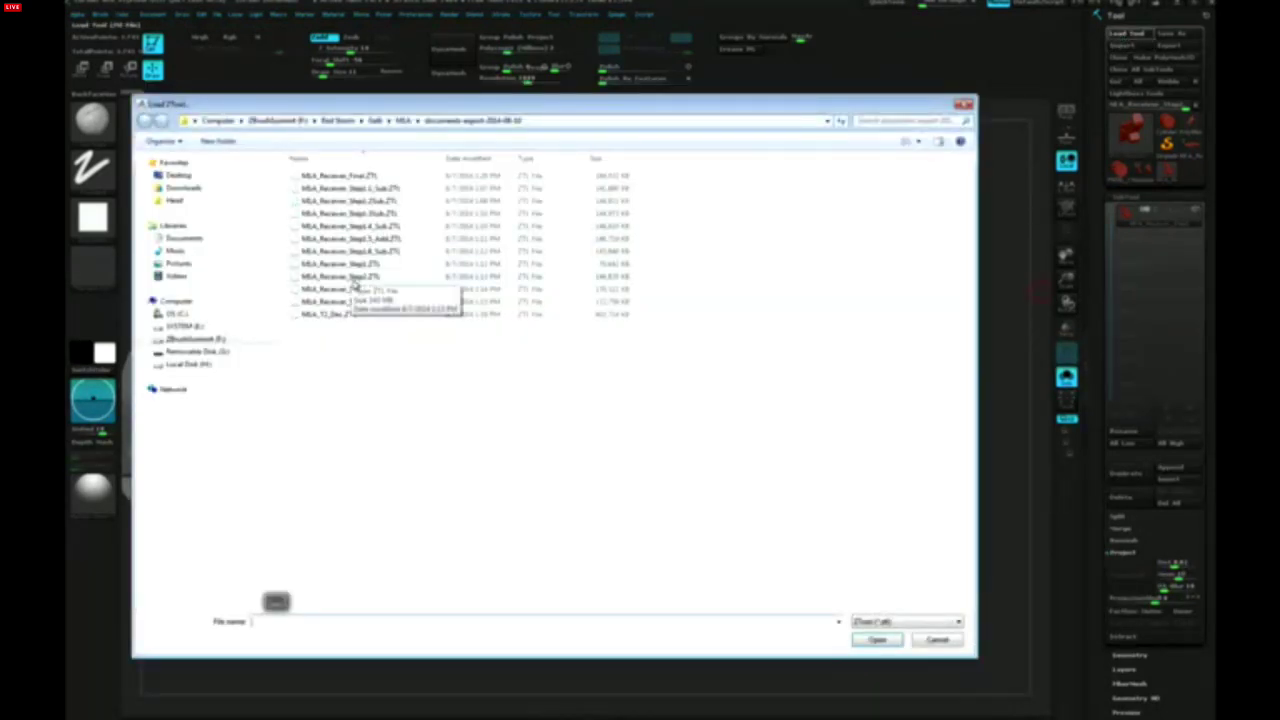
pyautogui.doubleClick(366, 288)
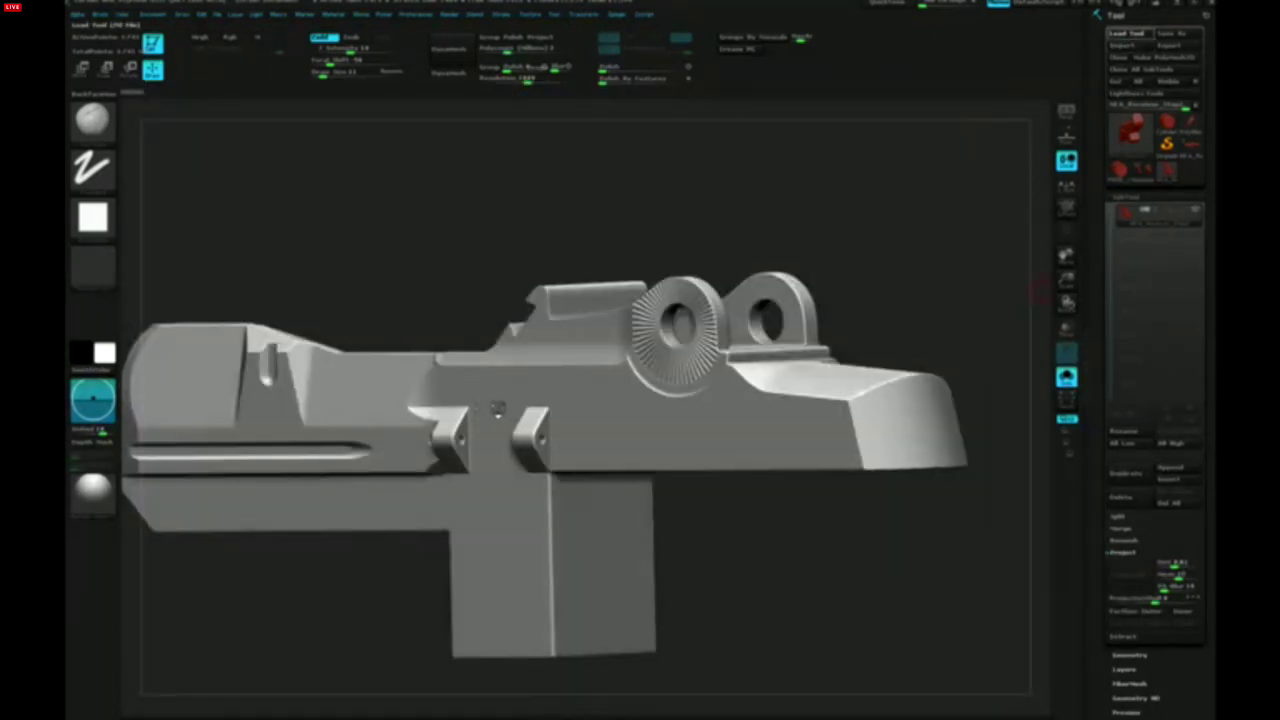
pyautogui.moveTo(739, 447); pyautogui.dragTo(466, 437, button='right')
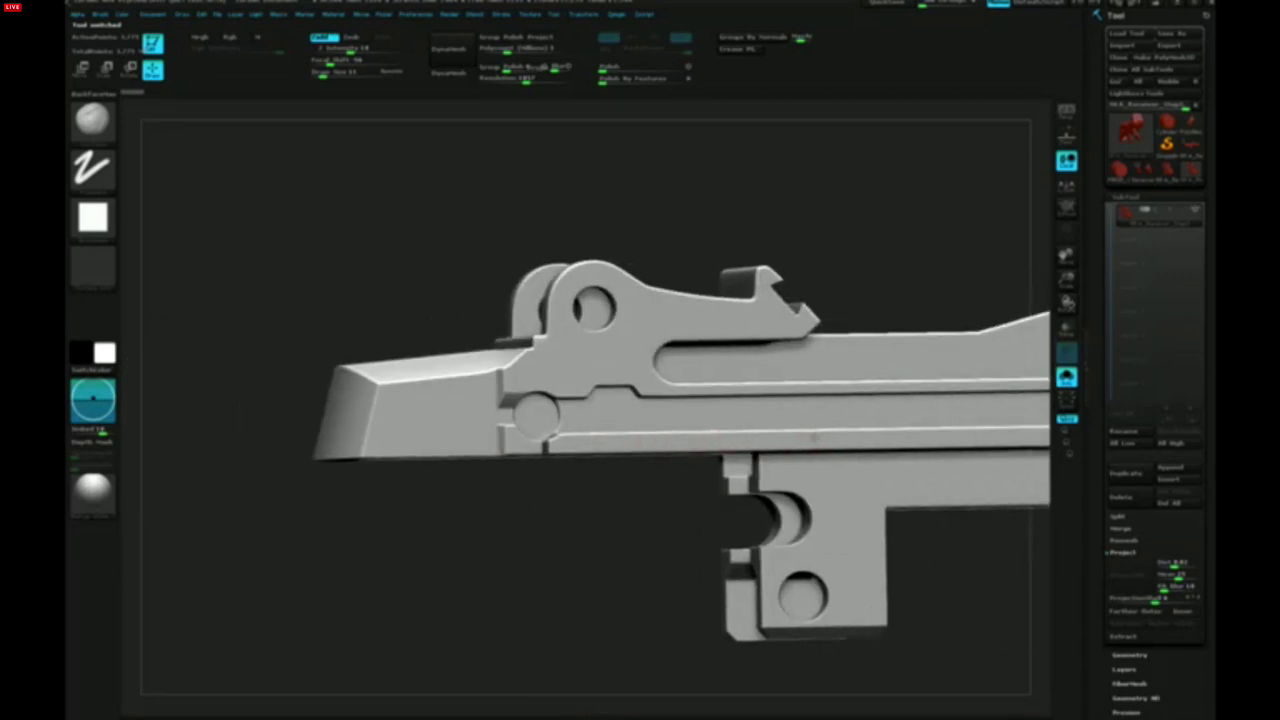
pyautogui.keyDown('alt'); pyautogui.moveTo(822, 431); pyautogui.dragTo(725, 369, button='right'); pyautogui.keyUp('alt')
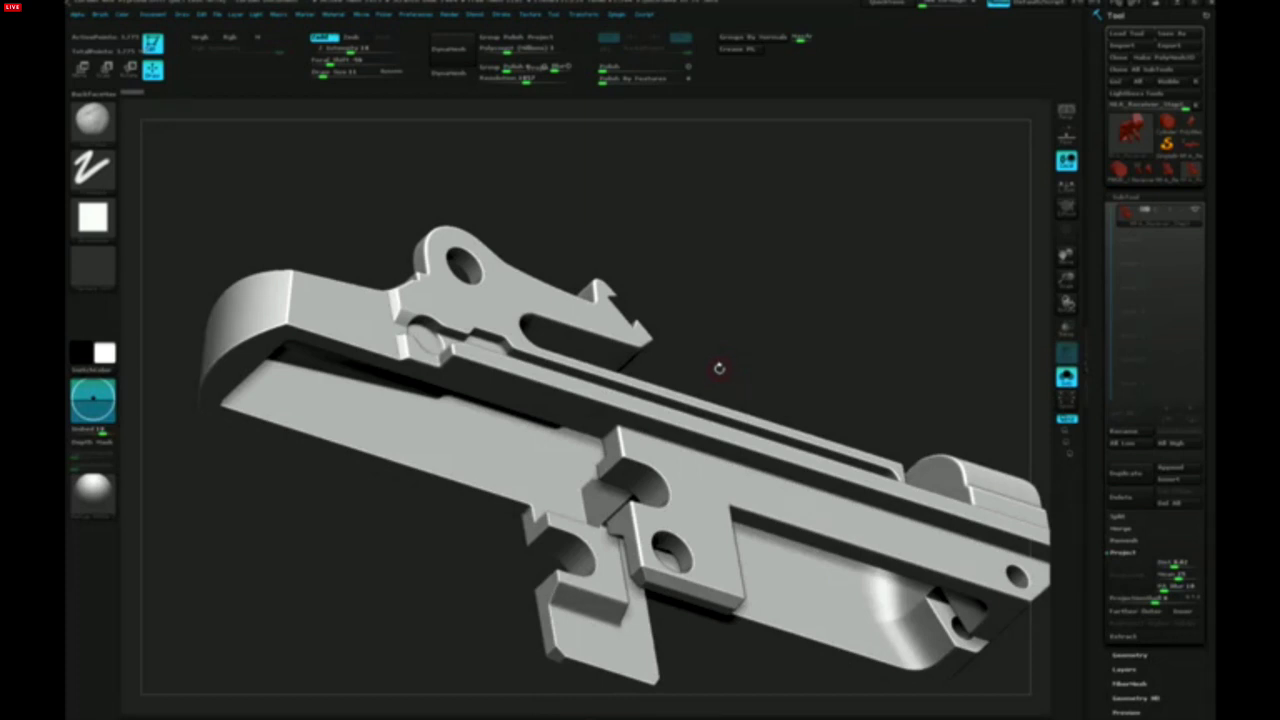
pyautogui.moveTo(732, 400); pyautogui.dragTo(722, 480, button='right')
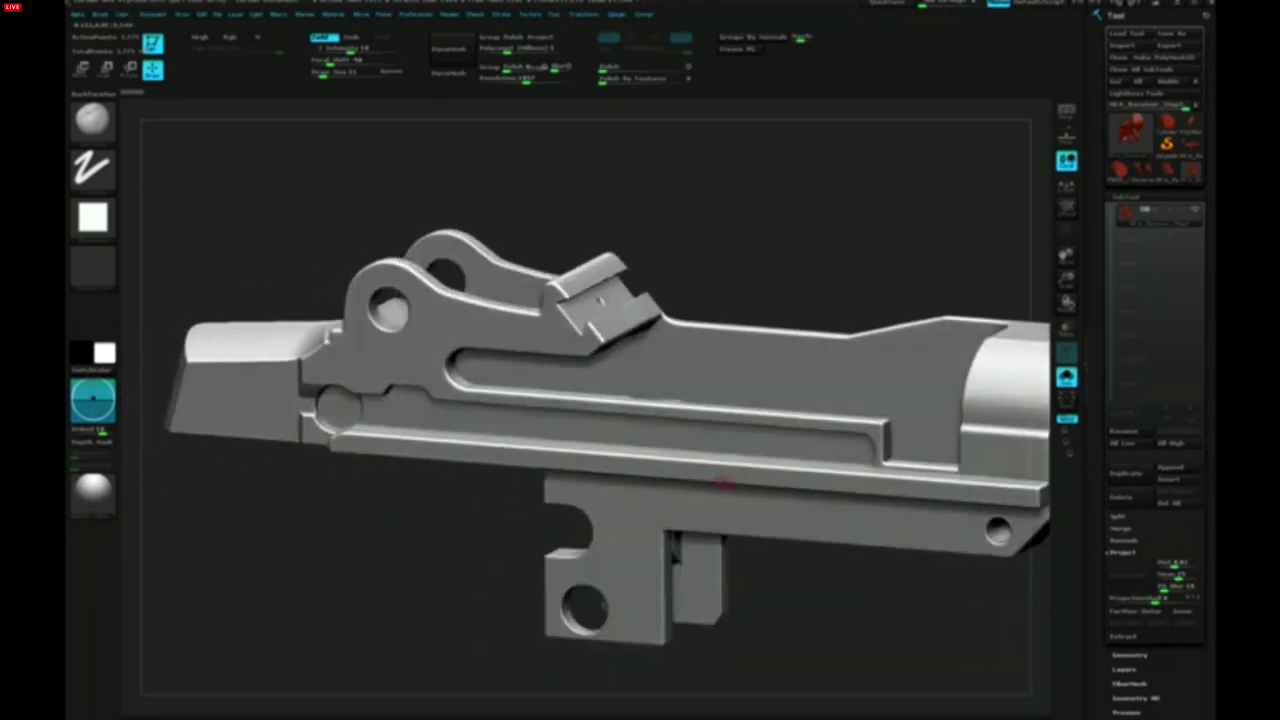
# Load the tool file MLA_Receiver_Step4.ZTL and inspect the side openings and hollow barrel end up close
pyautogui.click(1134, 37)
pyautogui.doubleClick(378, 301)
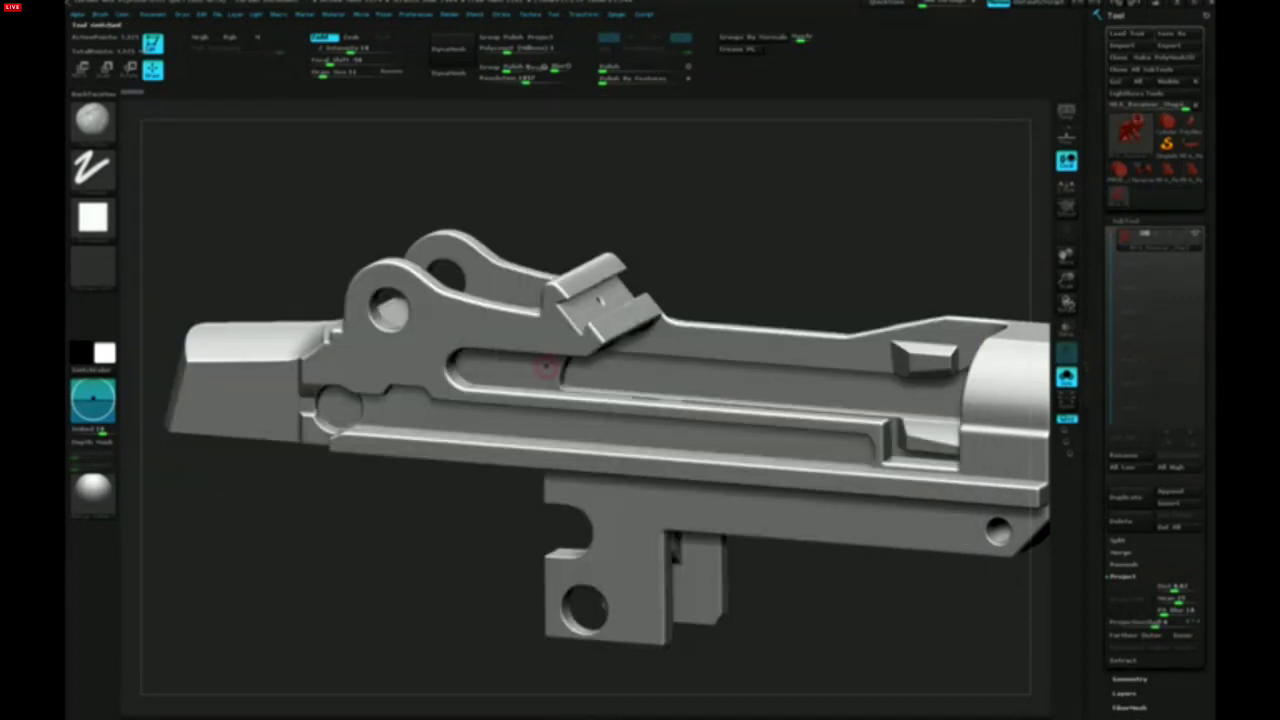
pyautogui.keyDown('alt'); pyautogui.moveTo(1030, 386); pyautogui.dragTo(560, 466, button='right'); pyautogui.keyUp('alt')
pyautogui.moveTo(785, 348); pyautogui.dragTo(821, 370, button='right')
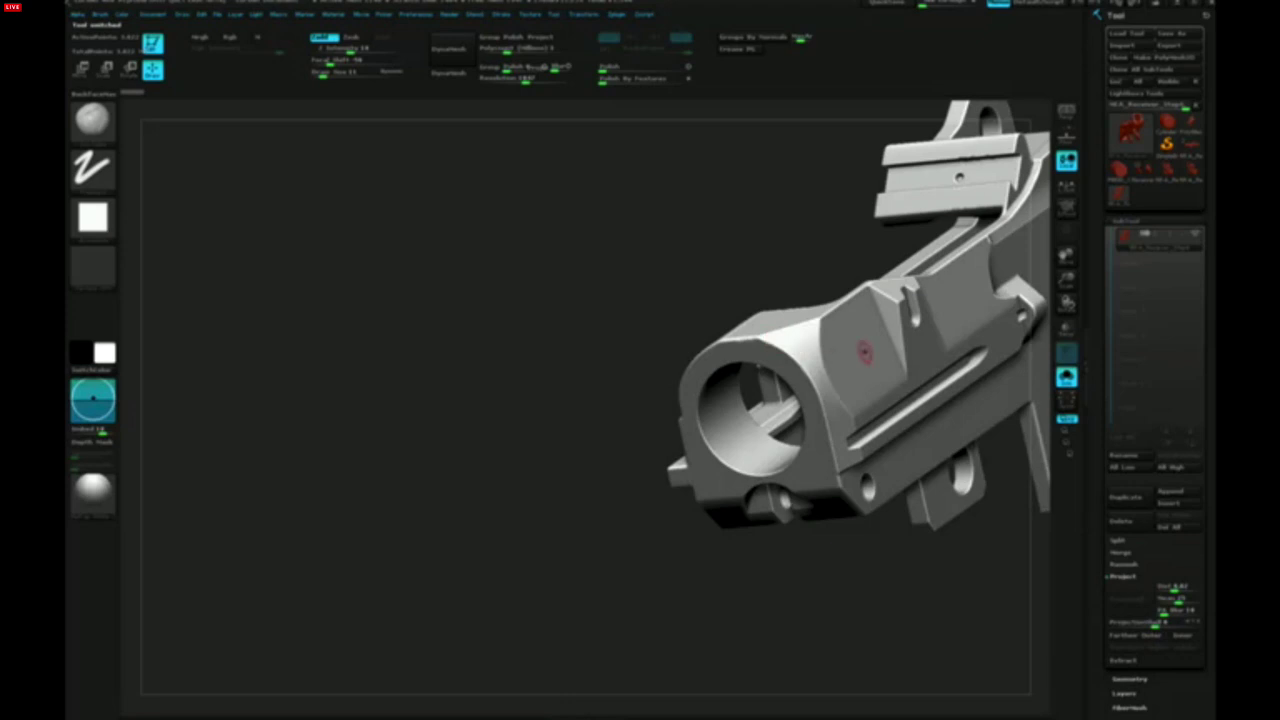
pyautogui.moveTo(825, 350)
pyautogui.mouseDown(button='right')
pyautogui.moveTo(792, 322)
pyautogui.moveTo(834, 366)
pyautogui.moveTo(760, 369)
pyautogui.mouseUp(button='right')
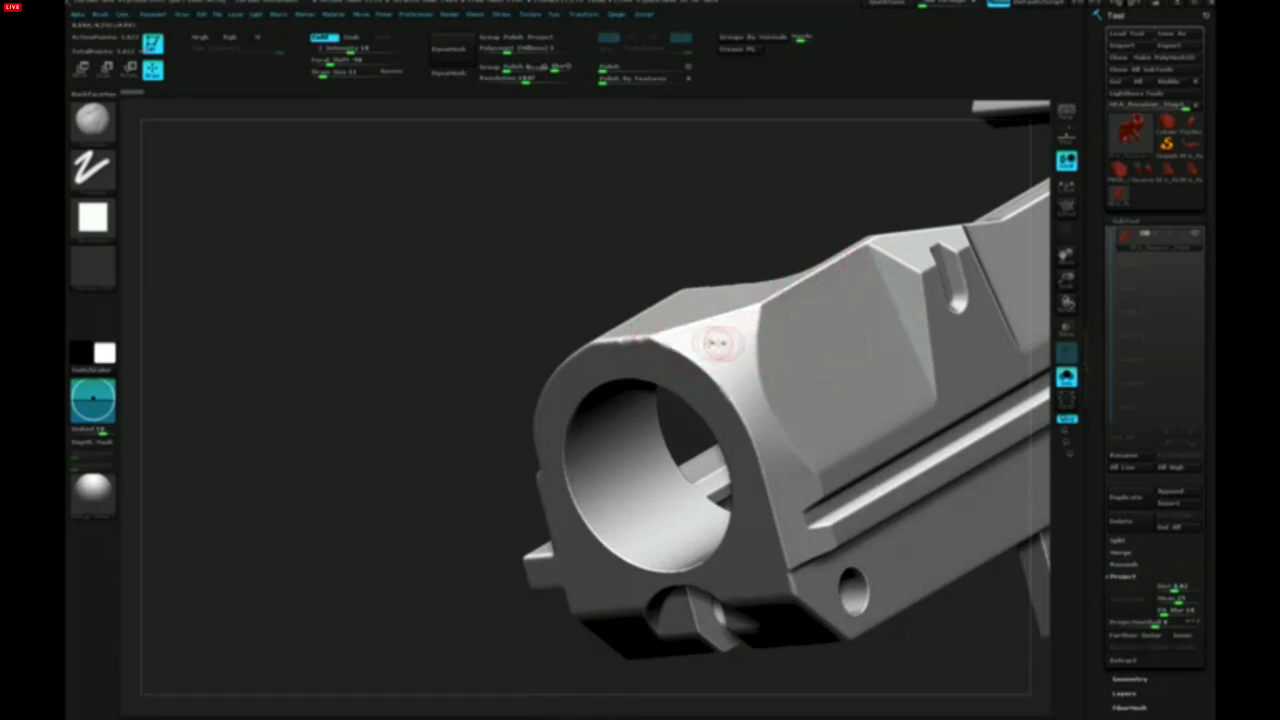
pyautogui.moveTo(450, 480); pyautogui.dragTo(700, 485)
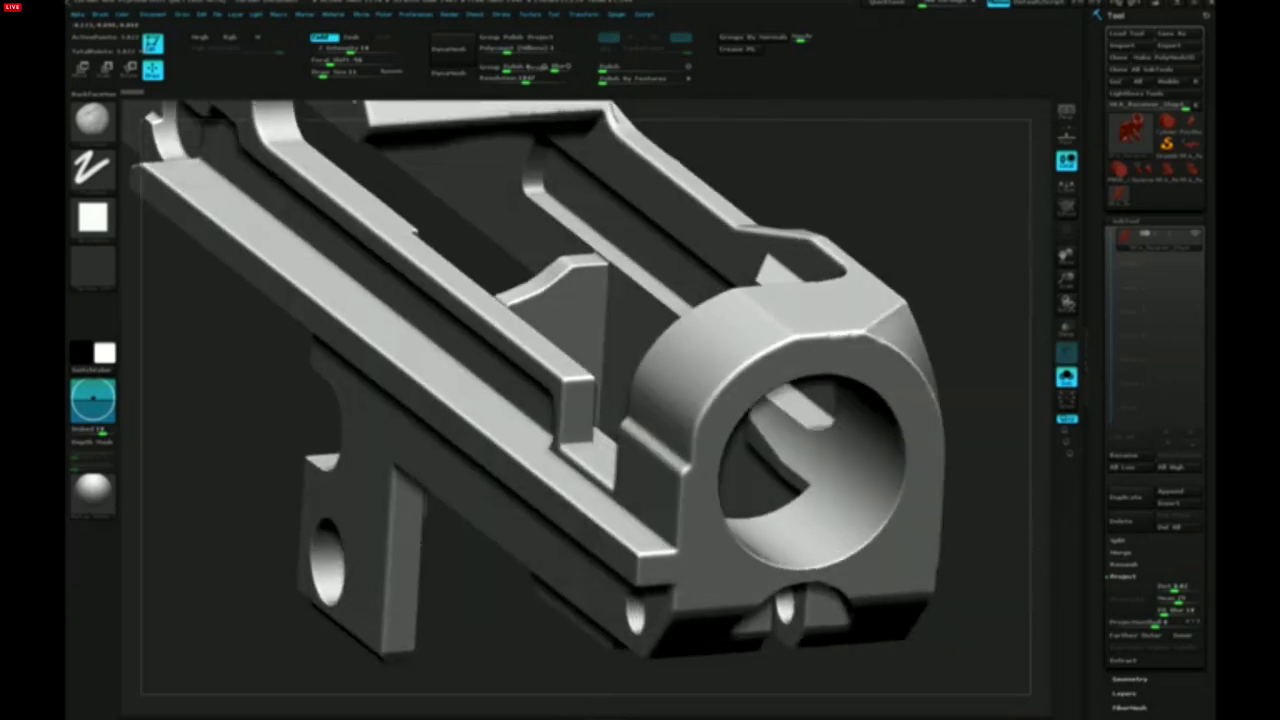
pyautogui.moveTo(690, 550); pyautogui.dragTo(672, 428, button='right')
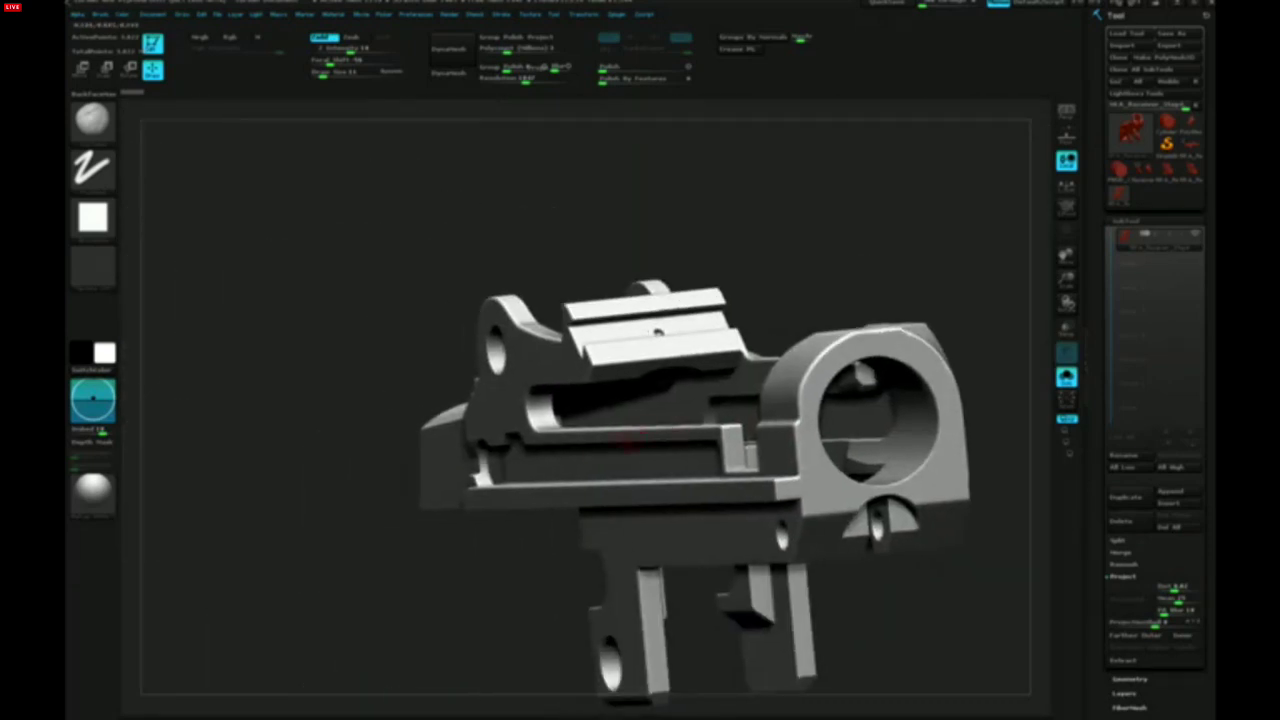
# Turn on perspective display and view the whole receiver from the side
pyautogui.press('p')
pyautogui.moveTo(606, 456); pyautogui.dragTo(716, 318, button='right')
pyautogui.moveTo(660, 400)
pyautogui.mouseDown(button='right')
pyautogui.moveTo(780, 430)
pyautogui.moveTo(686, 453)
pyautogui.moveTo(708, 396)
pyautogui.moveTo(682, 407)
pyautogui.mouseUp(button='right')
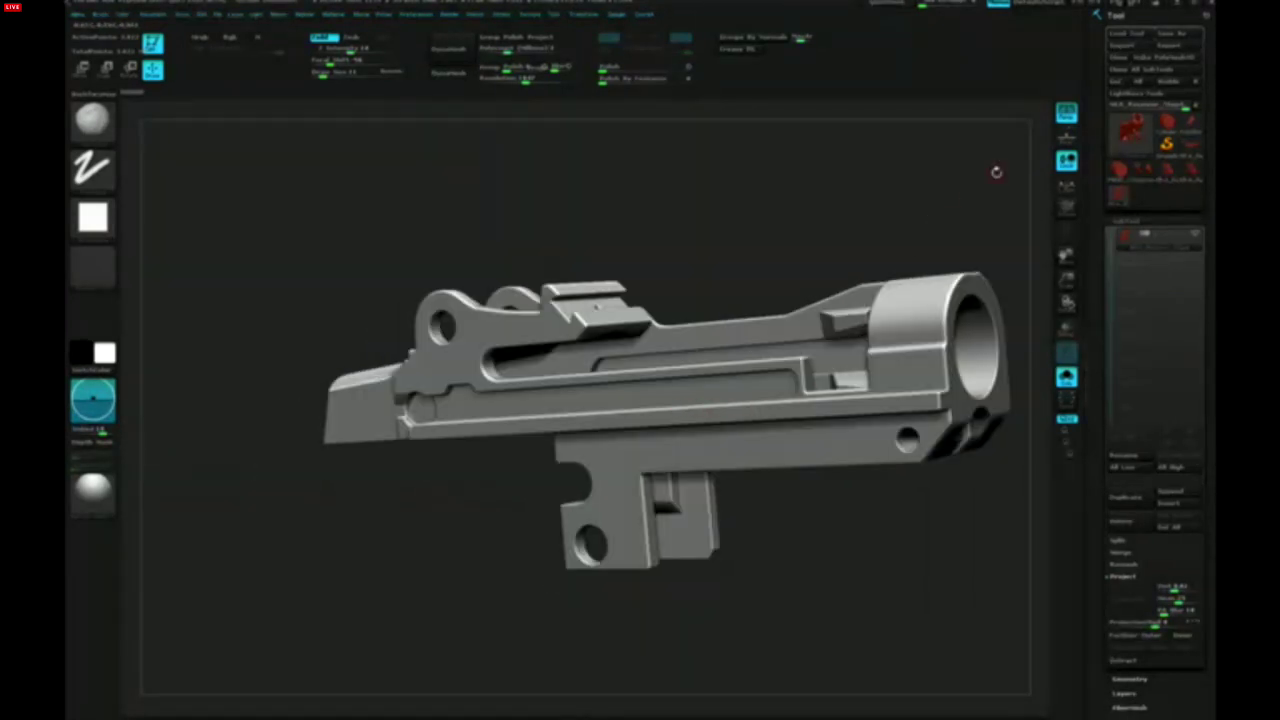
# Load the tool file MLA_Receiver_Final.ZTL and view the finished receiver from the side
pyautogui.click(1122, 33)
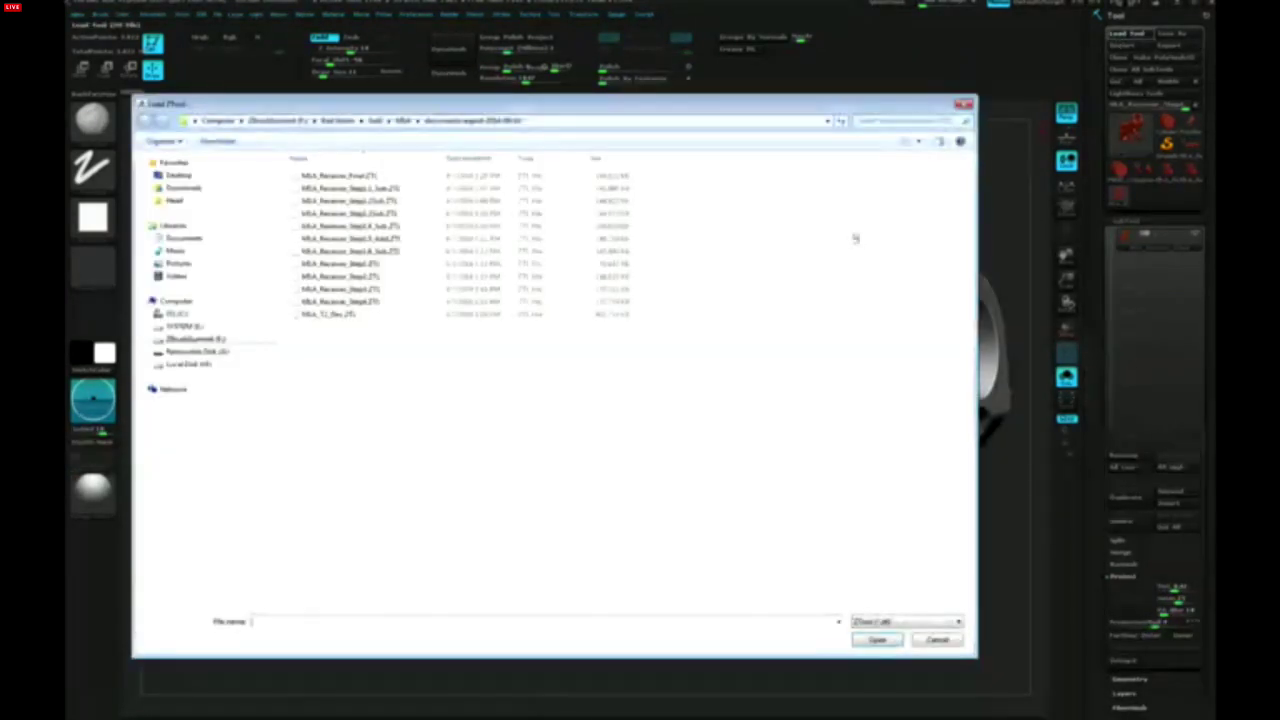
pyautogui.doubleClick(376, 188)
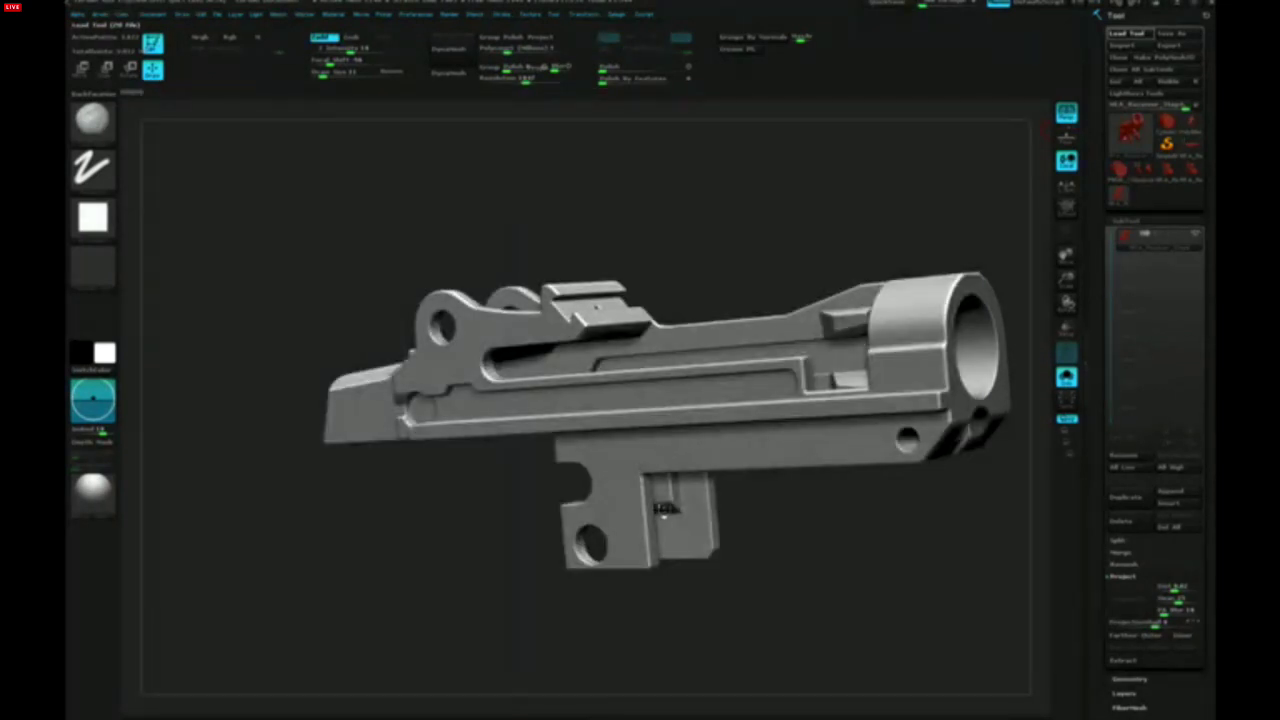
pyautogui.moveTo(739, 514); pyautogui.dragTo(680, 451)
pyautogui.moveTo(450, 490); pyautogui.dragTo(550, 550)
pyautogui.moveTo(395, 480)
pyautogui.mouseDown(button='right')
pyautogui.moveTo(428, 545)
pyautogui.moveTo(460, 503)
pyautogui.moveTo(462, 448)
pyautogui.moveTo(480, 430)
pyautogui.moveTo(549, 461)
pyautogui.mouseUp(button='right')
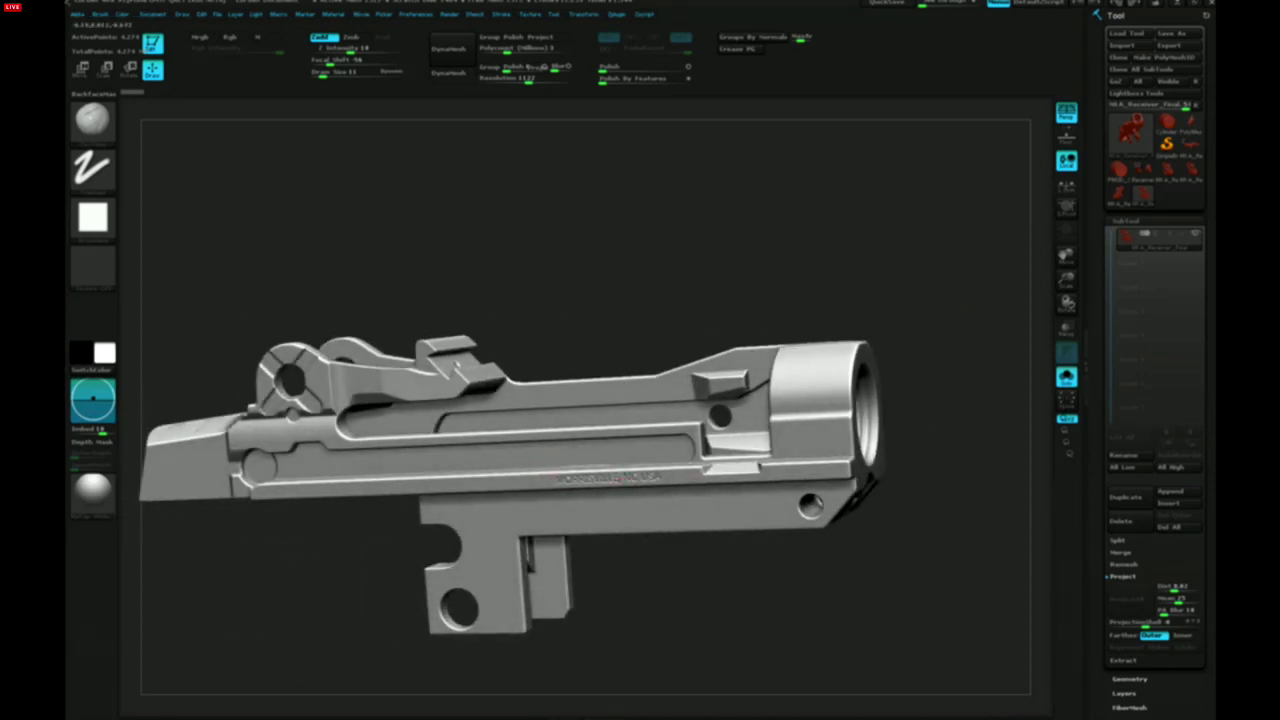
# Examine the final receiver's engraved lettering, threaded barrel opening and side details from both sides
pyautogui.moveTo(617, 479); pyautogui.dragTo(545, 477, button='right')
pyautogui.keyDown('alt'); pyautogui.moveTo(700, 473); pyautogui.dragTo(694, 512, button='right'); pyautogui.keyUp('alt')
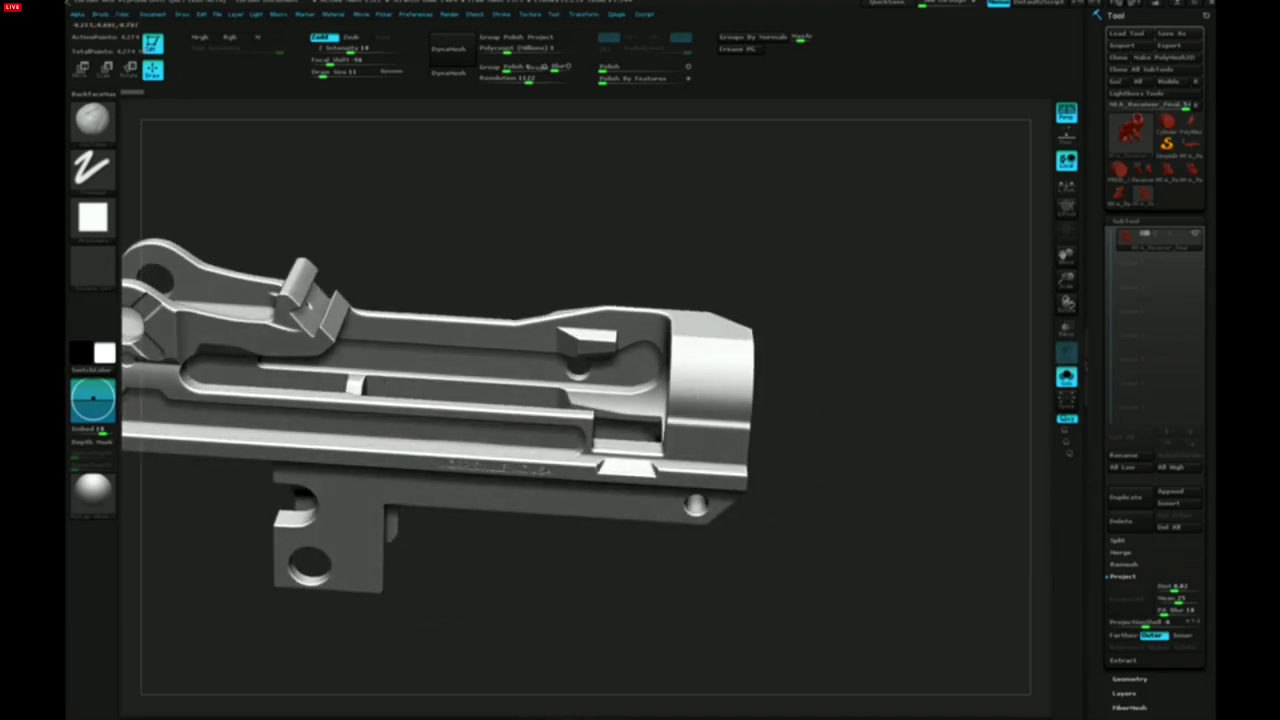
pyautogui.keyDown('alt'); pyautogui.moveTo(520, 496); pyautogui.dragTo(620, 498, button='right'); pyautogui.keyUp('alt')
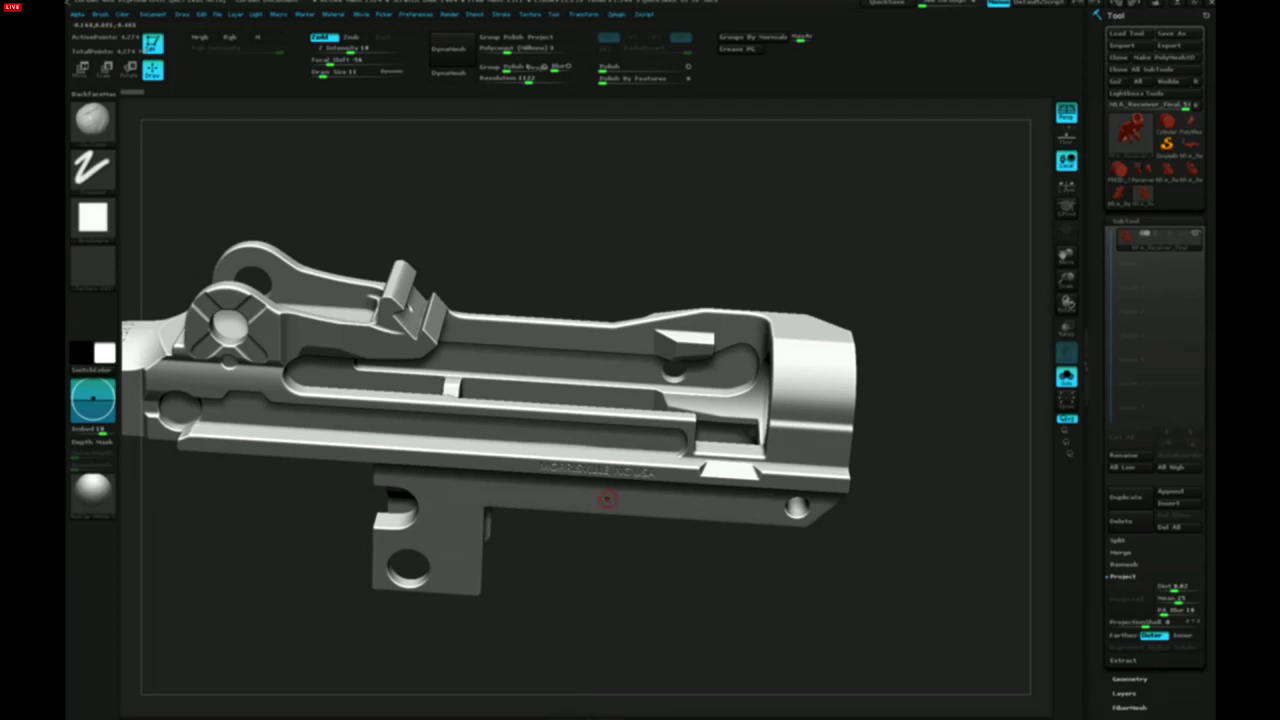
pyautogui.keyDown('alt'); pyautogui.moveTo(591, 490); pyautogui.dragTo(756, 502, button='right'); pyautogui.keyUp('alt')
pyautogui.moveTo(735, 550); pyautogui.dragTo(640, 485, button='right')
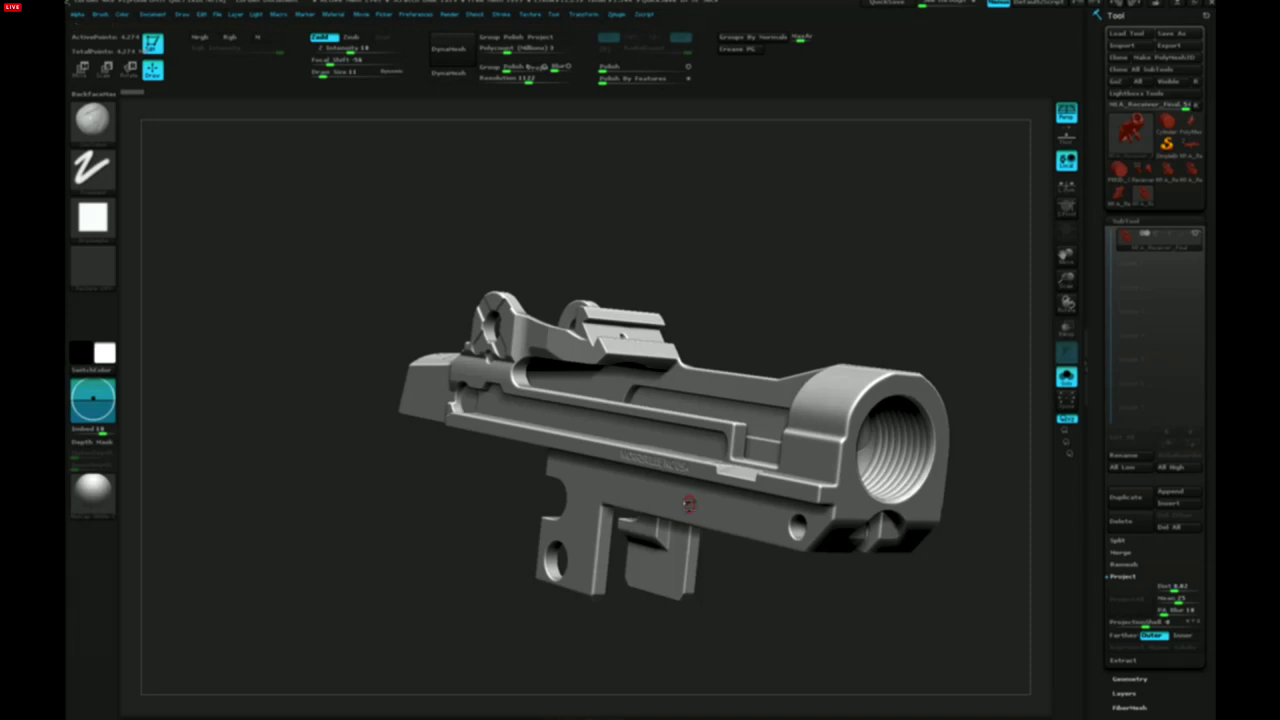
pyautogui.moveTo(688, 504); pyautogui.dragTo(490, 500, button='right')
pyautogui.keyDown('alt'); pyautogui.moveTo(763, 497); pyautogui.dragTo(585, 493, button='right'); pyautogui.keyUp('alt')
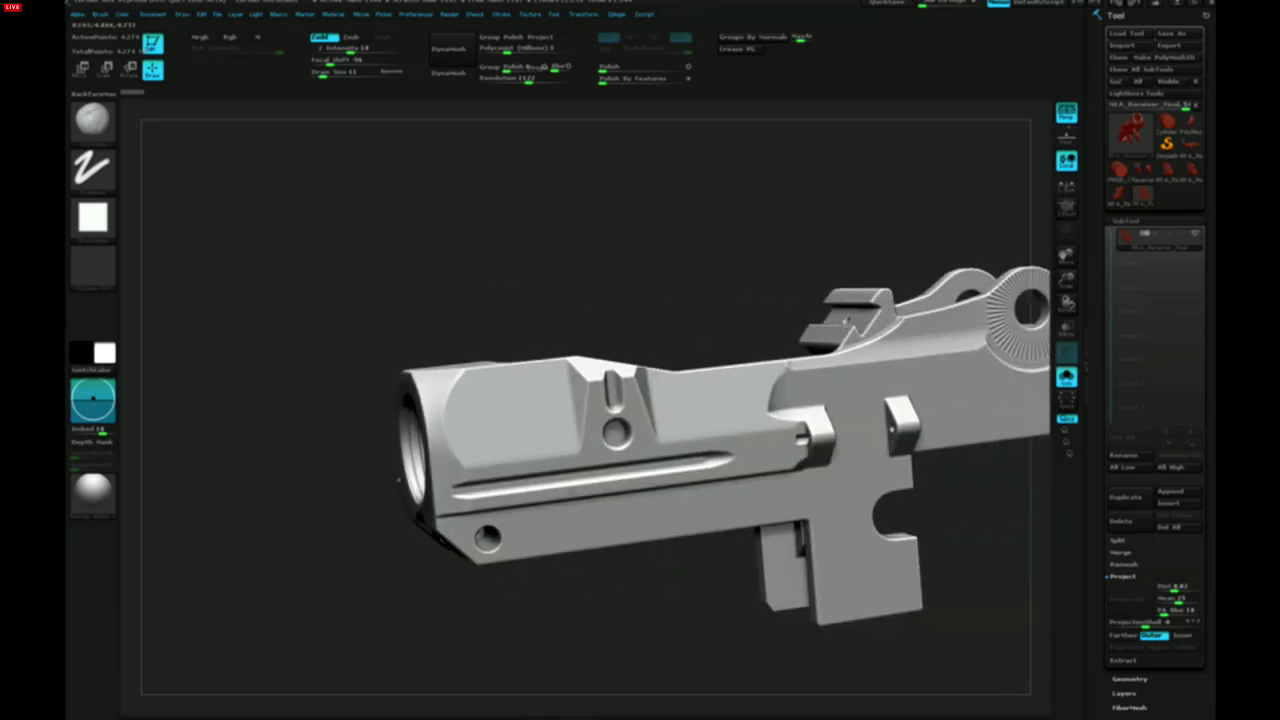
pyautogui.moveTo(705, 525); pyautogui.dragTo(290, 515, button='right')
pyautogui.keyDown('alt'); pyautogui.moveTo(590, 500); pyautogui.dragTo(685, 508, button='right'); pyautogui.keyUp('alt')
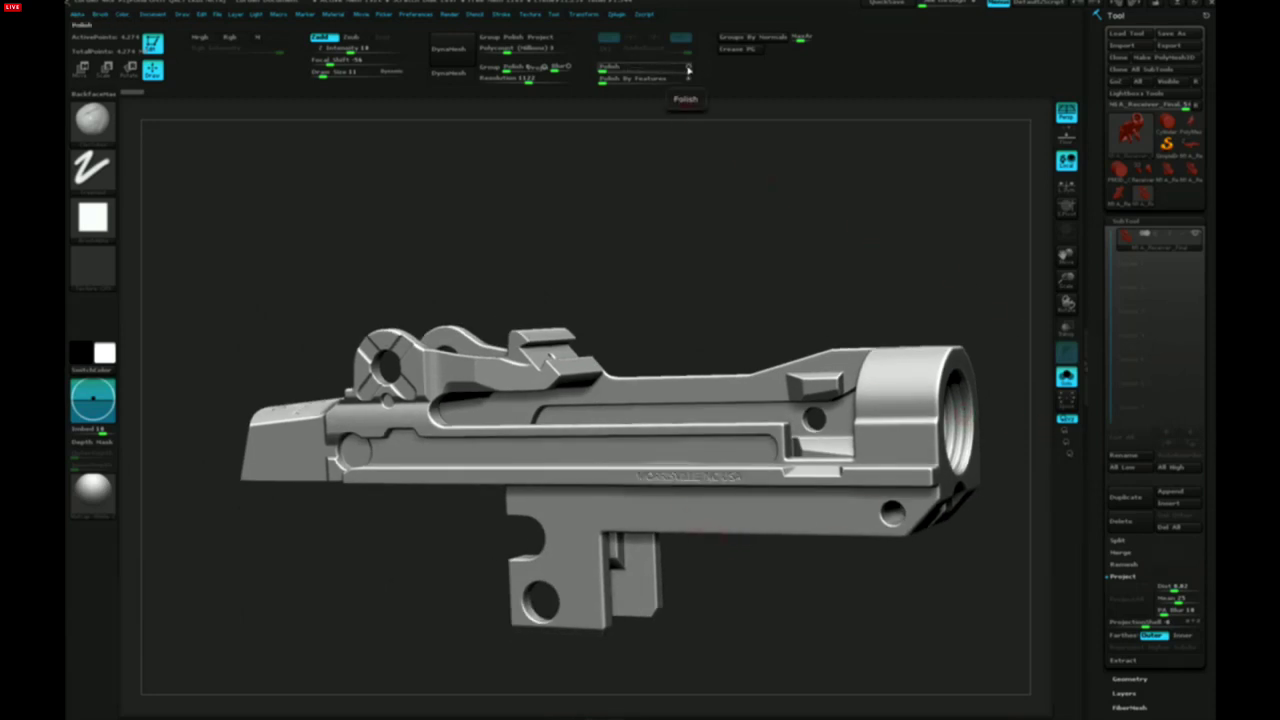
# Store a morph target of the final receiver
pyautogui.moveTo(1215, 353); pyautogui.dragTo(1215, 205)
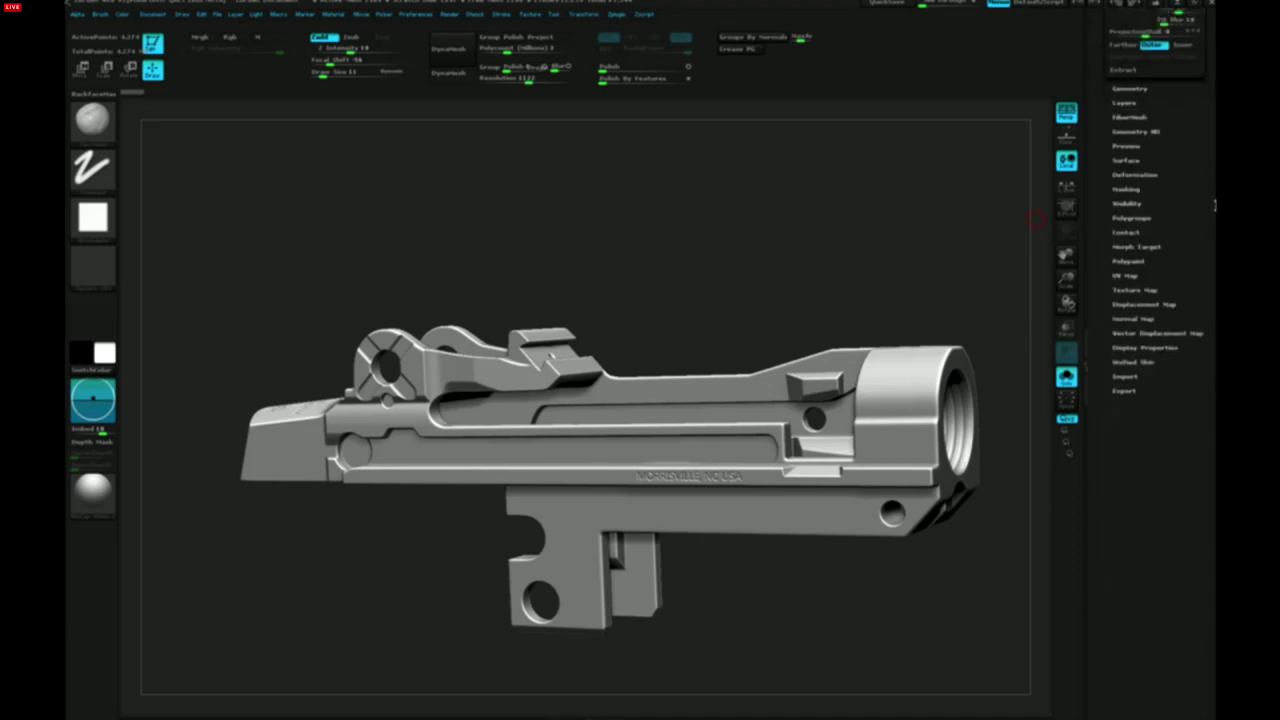
pyautogui.click(1135, 246)
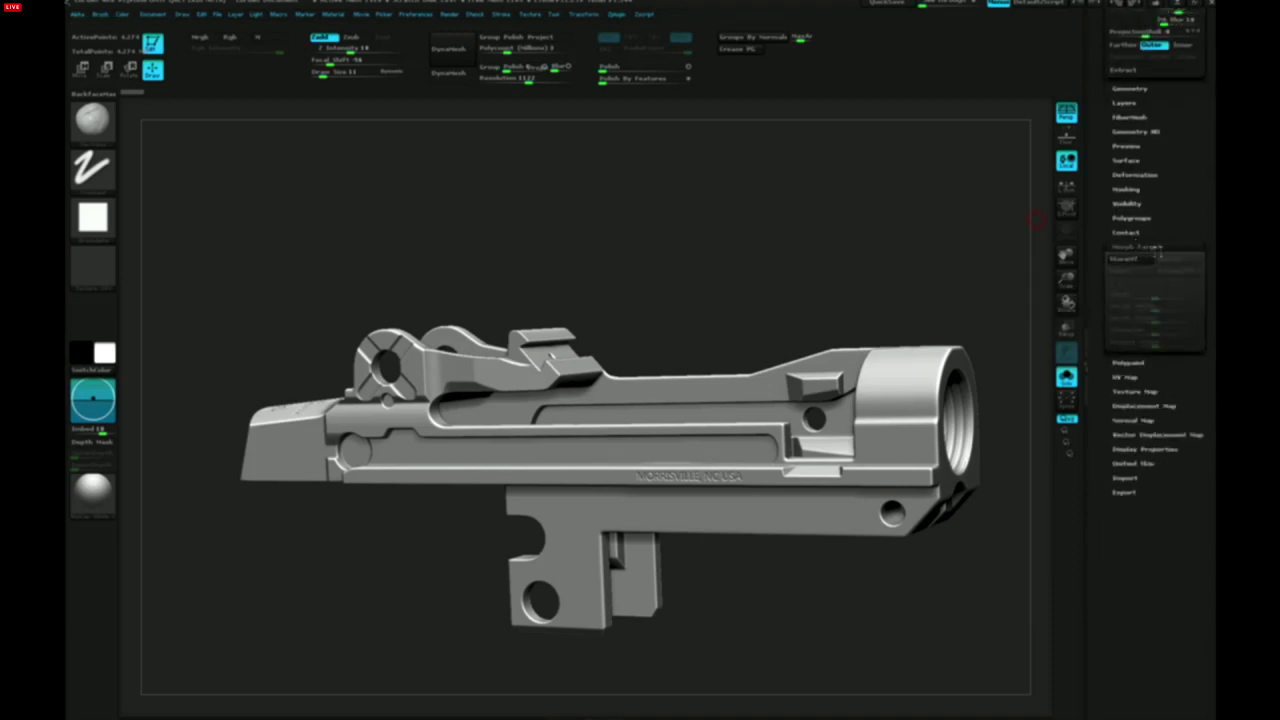
pyautogui.moveTo(1160, 227); pyautogui.dragTo(1164, 231)
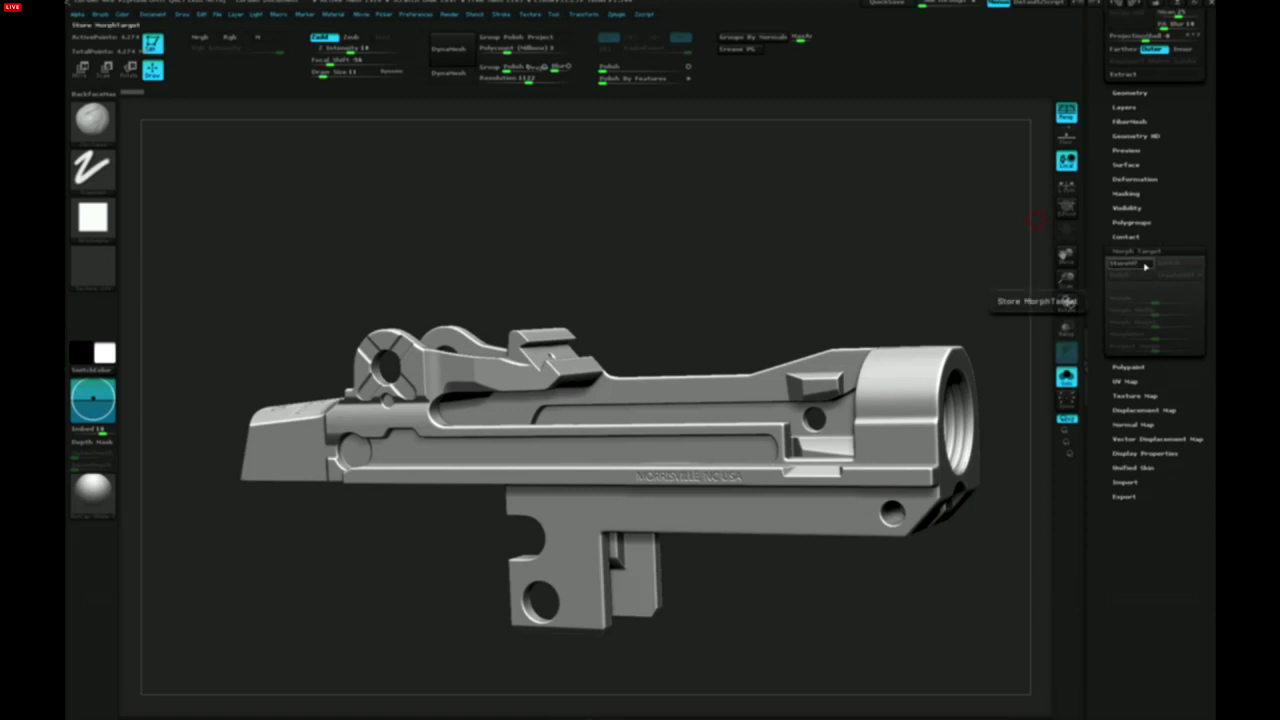
pyautogui.click(1138, 266)
# Apply the Polish deformation to the whole receiver to soften its edges
pyautogui.moveTo(788, 346); pyautogui.dragTo(774, 361)
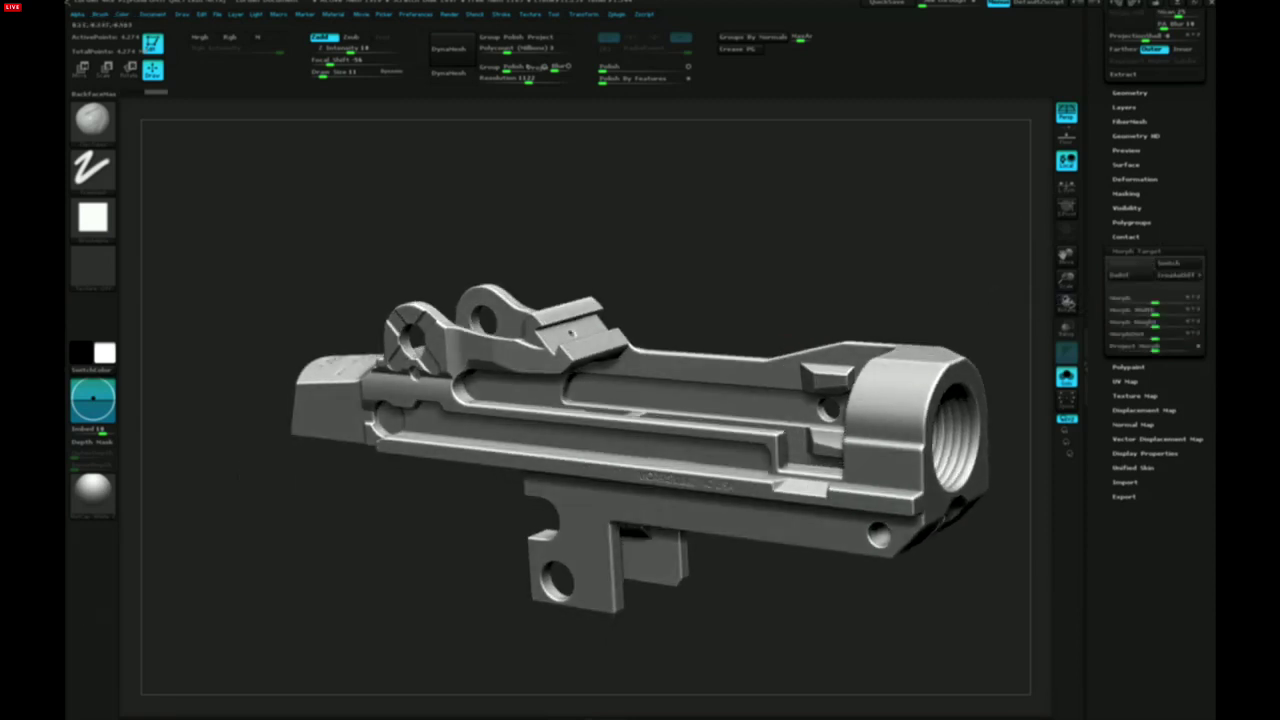
pyautogui.moveTo(686, 400); pyautogui.dragTo(700, 412)
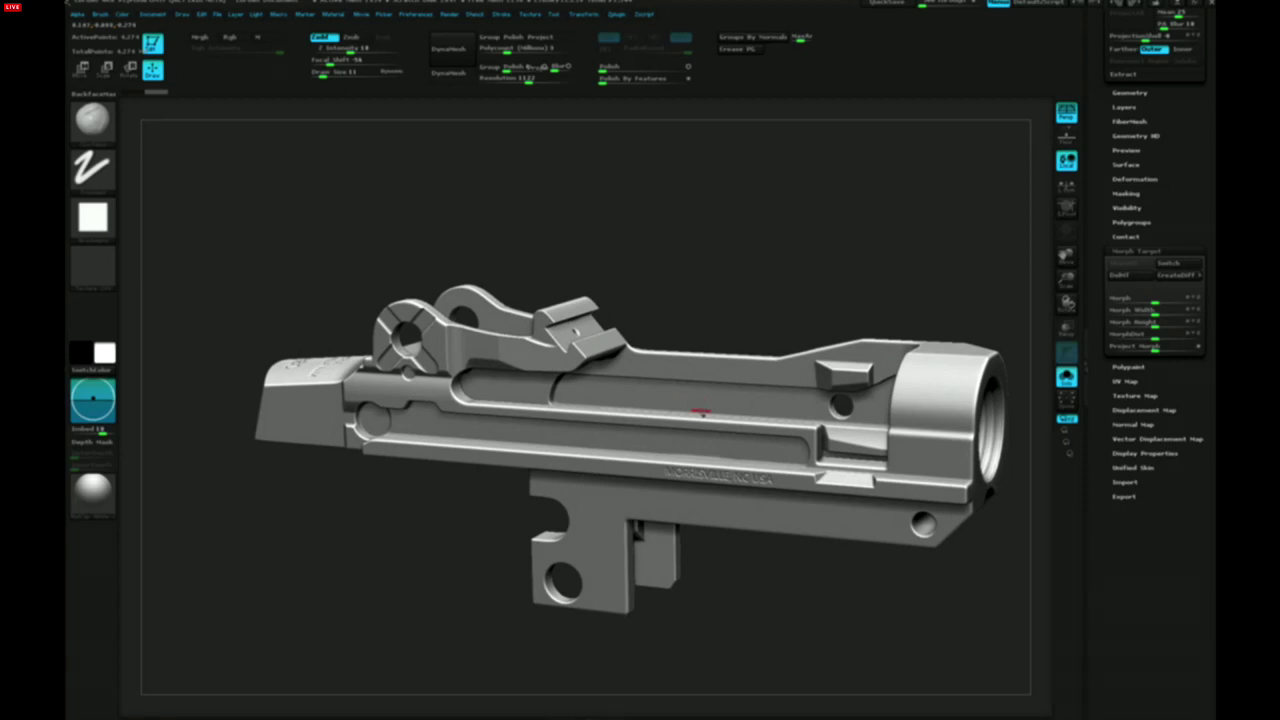
pyautogui.moveTo(700, 418); pyautogui.dragTo(694, 420)
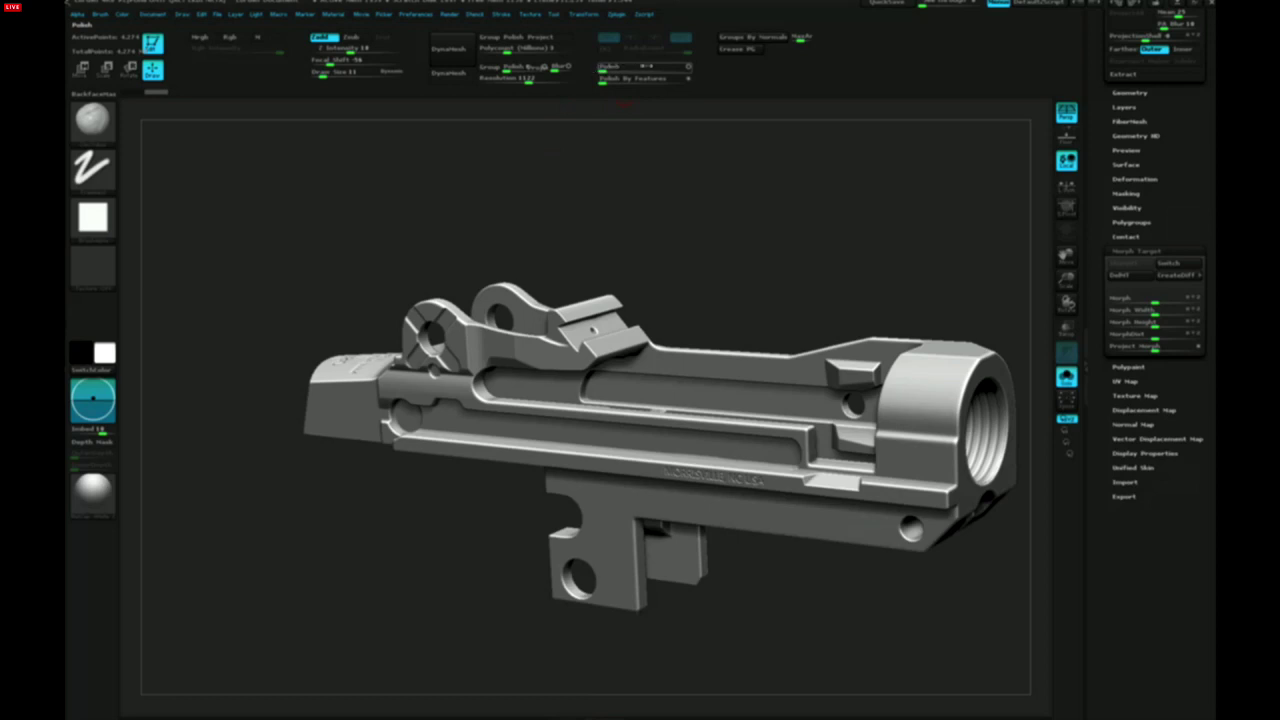
pyautogui.click(1130, 92)
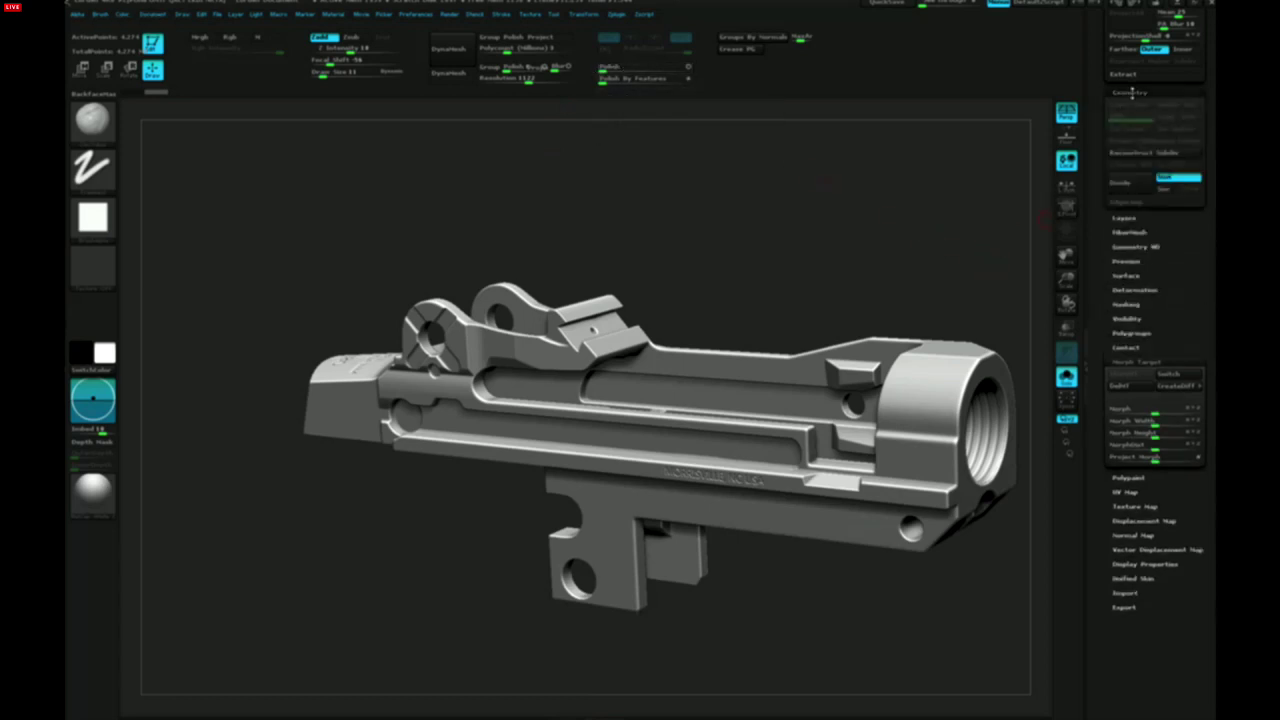
pyautogui.click(1140, 92)
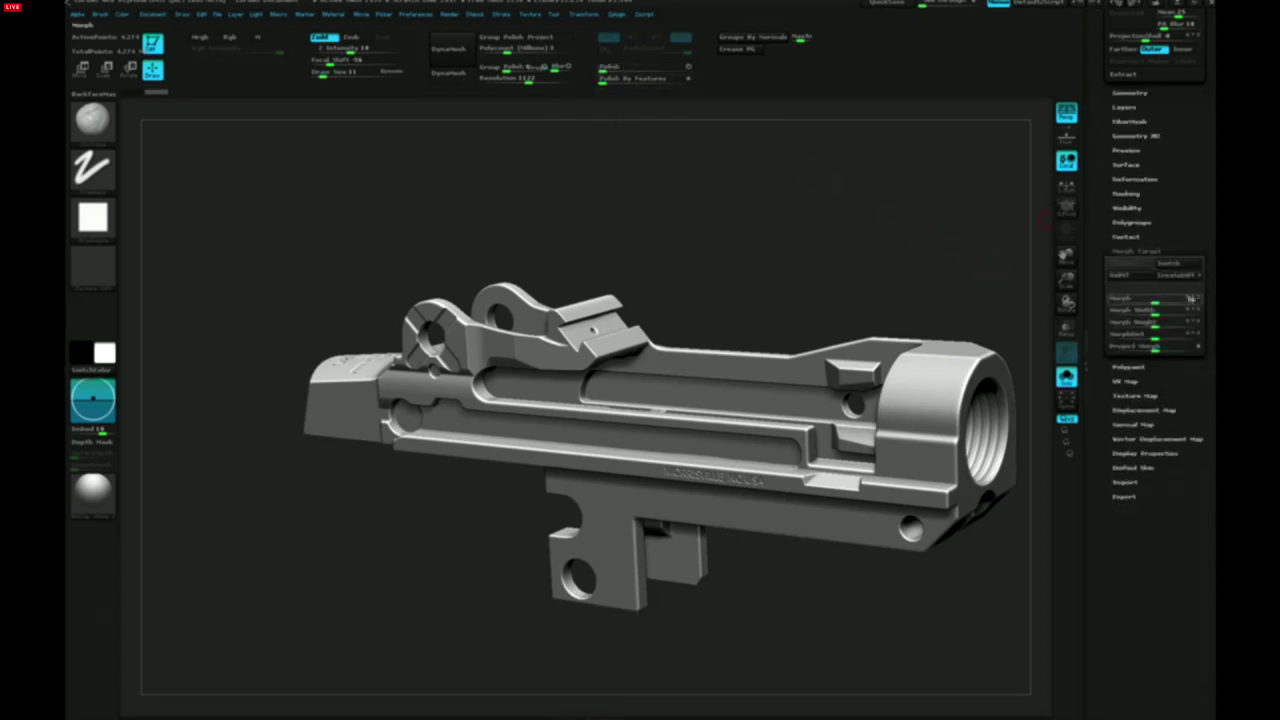
pyautogui.click(1140, 178)
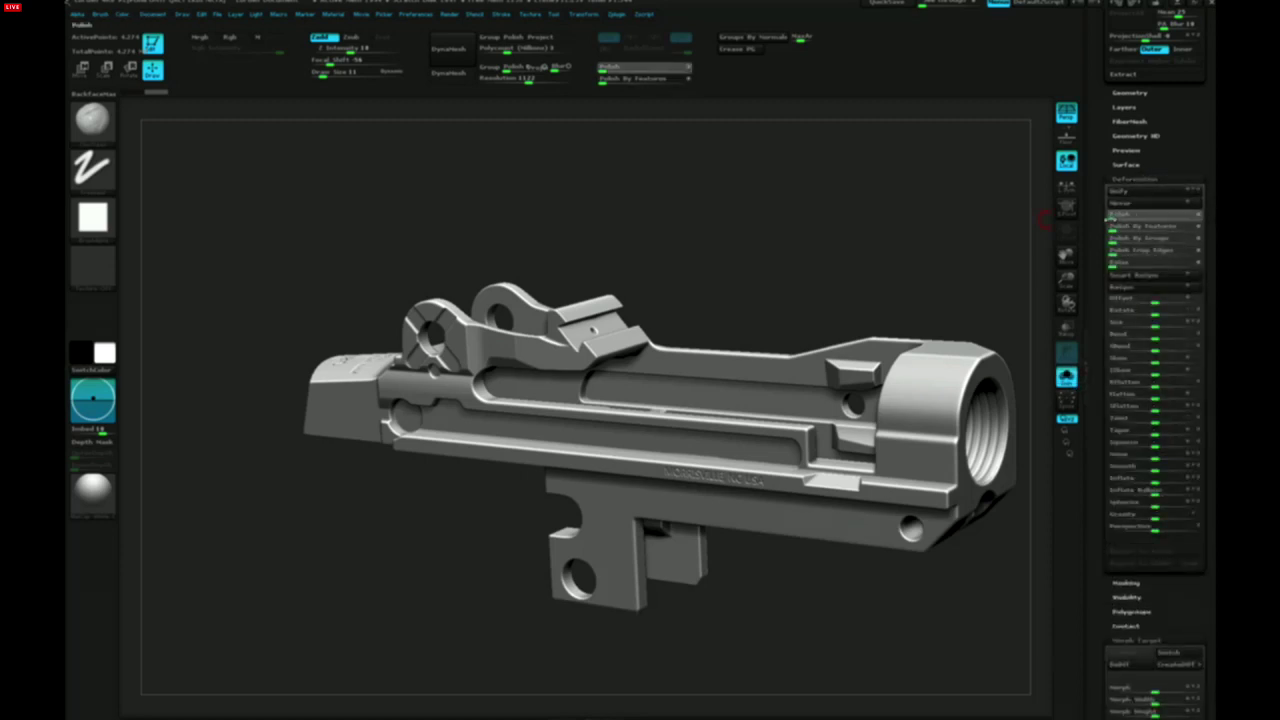
pyautogui.moveTo(1111, 216); pyautogui.dragTo(1140, 218)
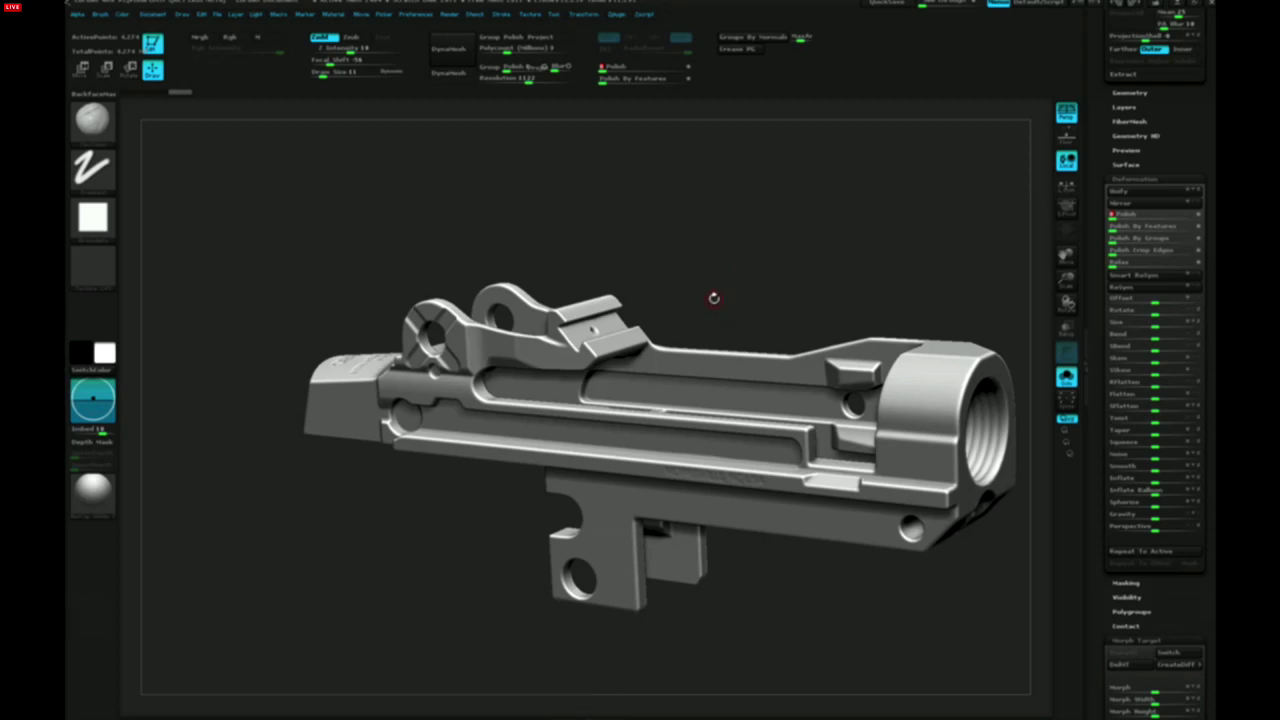
# Restore the engraved MORRISVILLE NC USA lettering on the receiver's side rail with the Morph brush
pyautogui.press('b')
pyautogui.press('m')
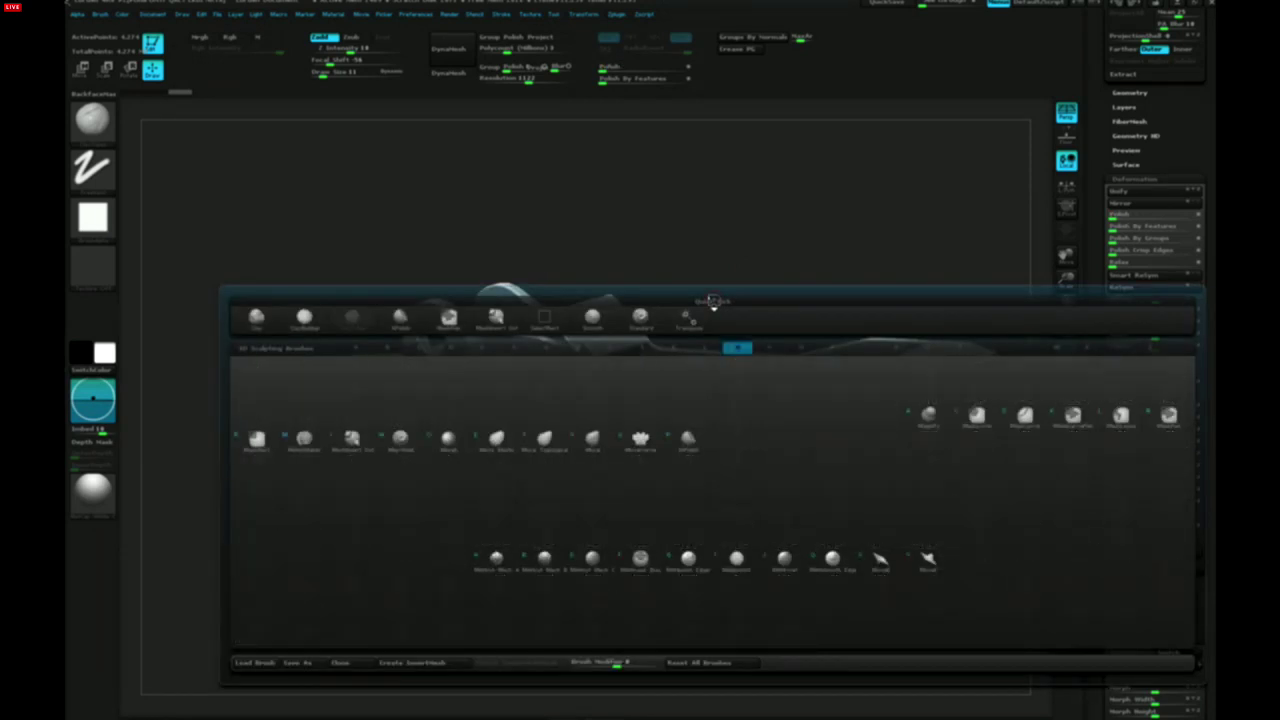
pyautogui.press('o')
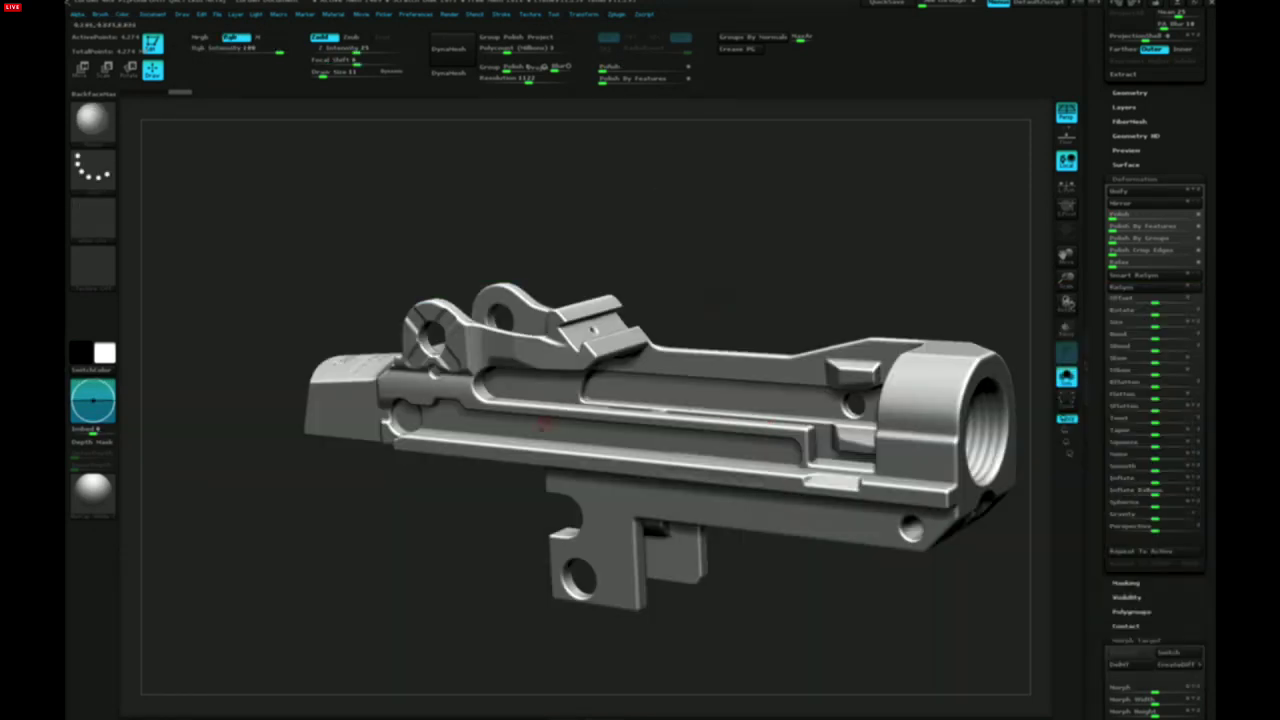
pyautogui.moveTo(591, 466); pyautogui.dragTo(762, 530, button='right')
pyautogui.moveTo(757, 474); pyautogui.dragTo(790, 482, button='right')
pyautogui.moveTo(500, 448); pyautogui.dragTo(648, 464, button='right')
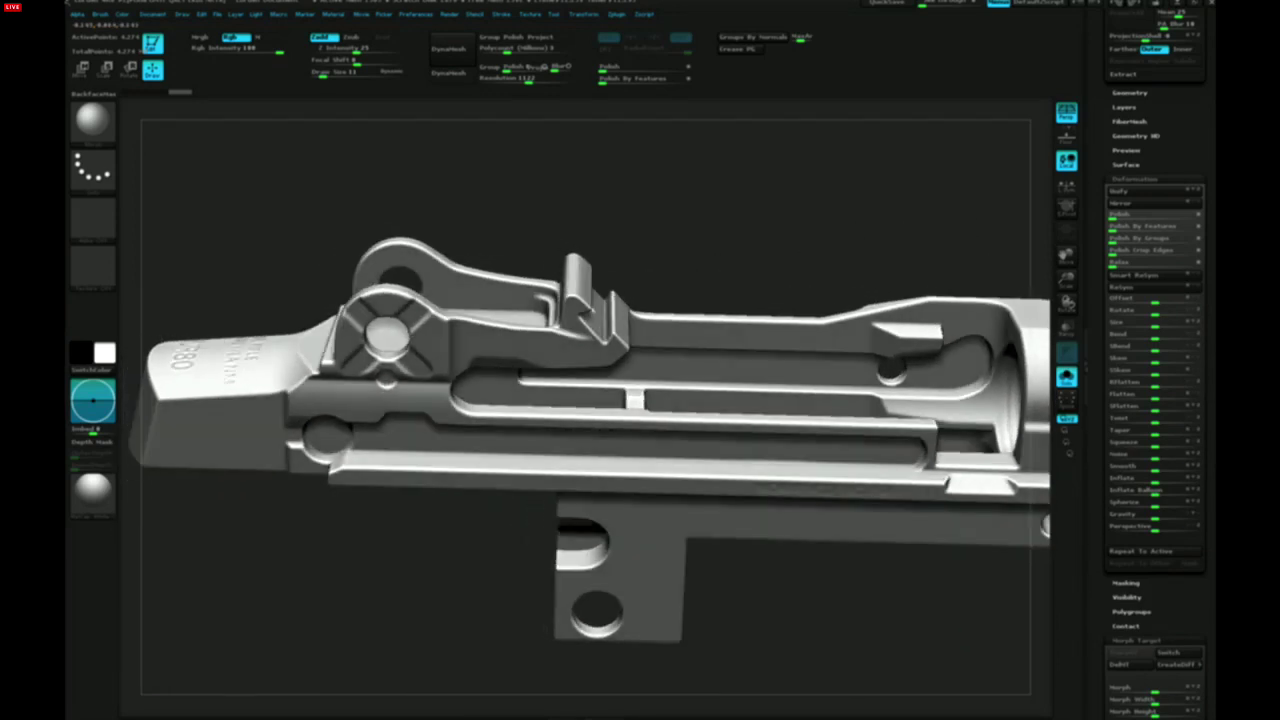
pyautogui.keyDown('alt'); pyautogui.moveTo(763, 461); pyautogui.dragTo(557, 451, button='right'); pyautogui.keyUp('alt')
pyautogui.moveTo(731, 446); pyautogui.dragTo(620, 425, button='right')
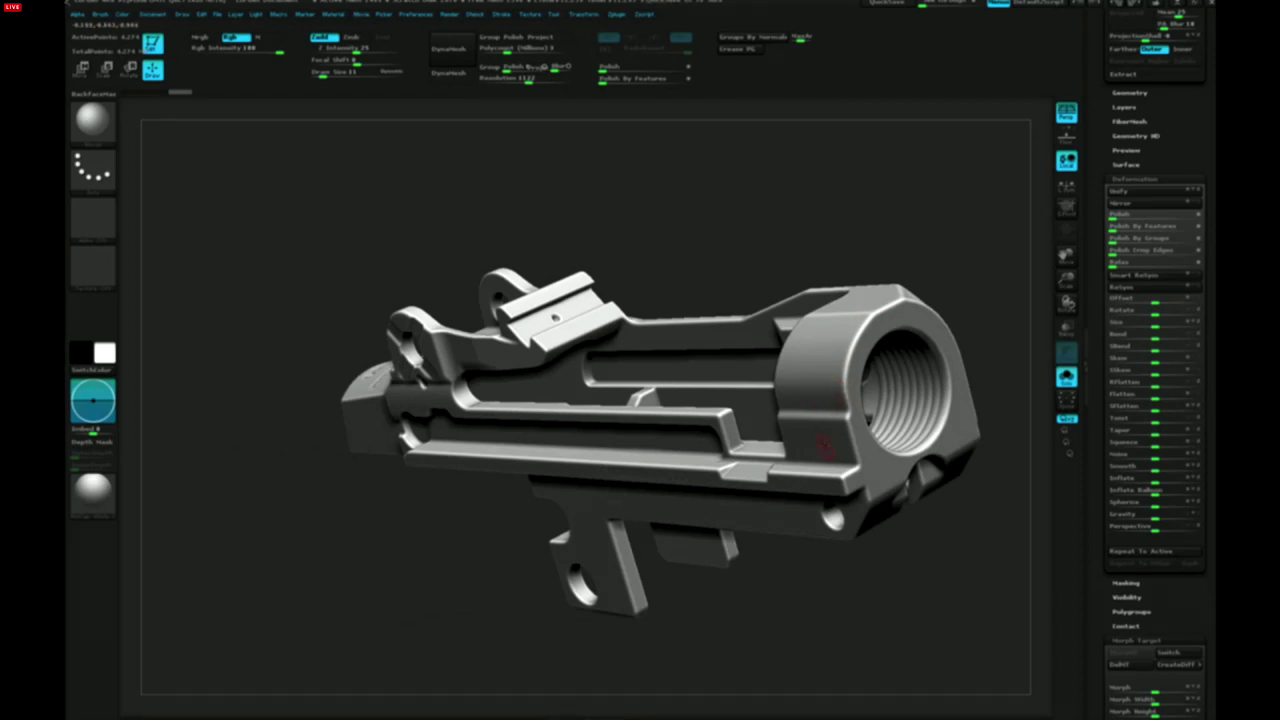
pyautogui.moveTo(735, 492); pyautogui.dragTo(865, 493, button='right')
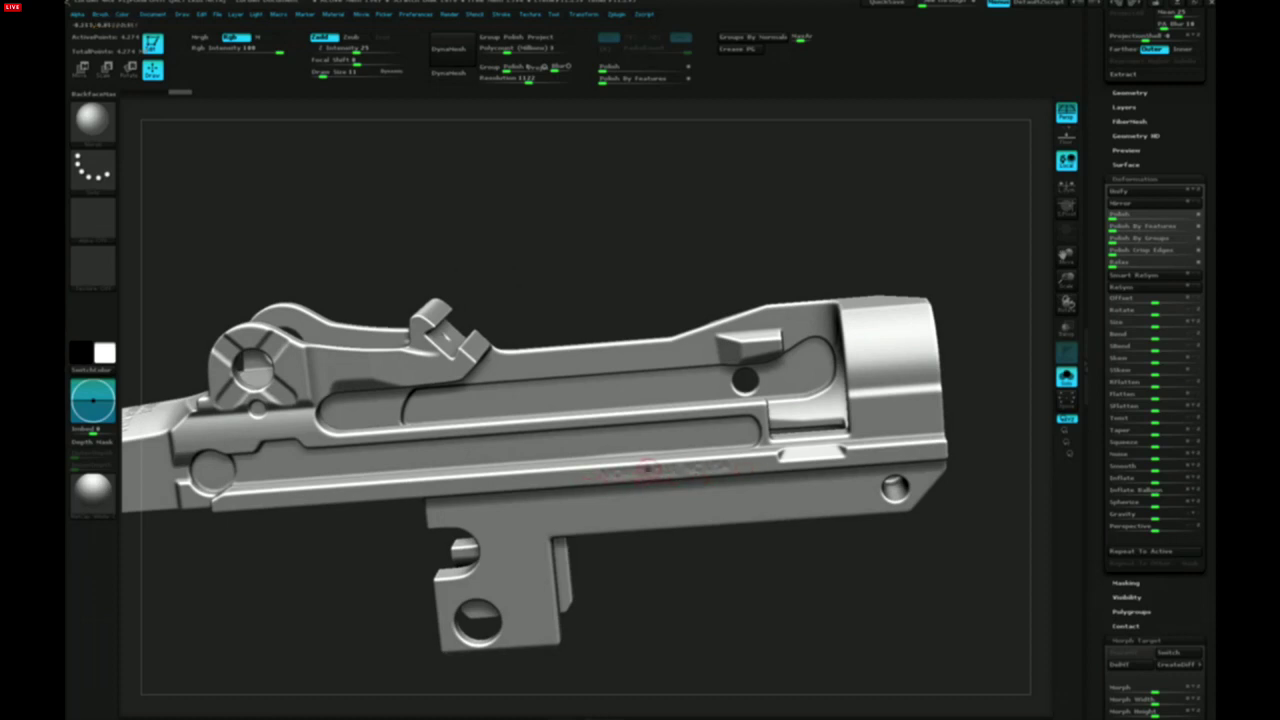
pyautogui.moveTo(500, 478); pyautogui.dragTo(740, 422, button='right')
pyautogui.moveTo(749, 480)
pyautogui.mouseDown(button='right')
pyautogui.moveTo(850, 480)
pyautogui.moveTo(678, 560)
pyautogui.mouseUp(button='right')
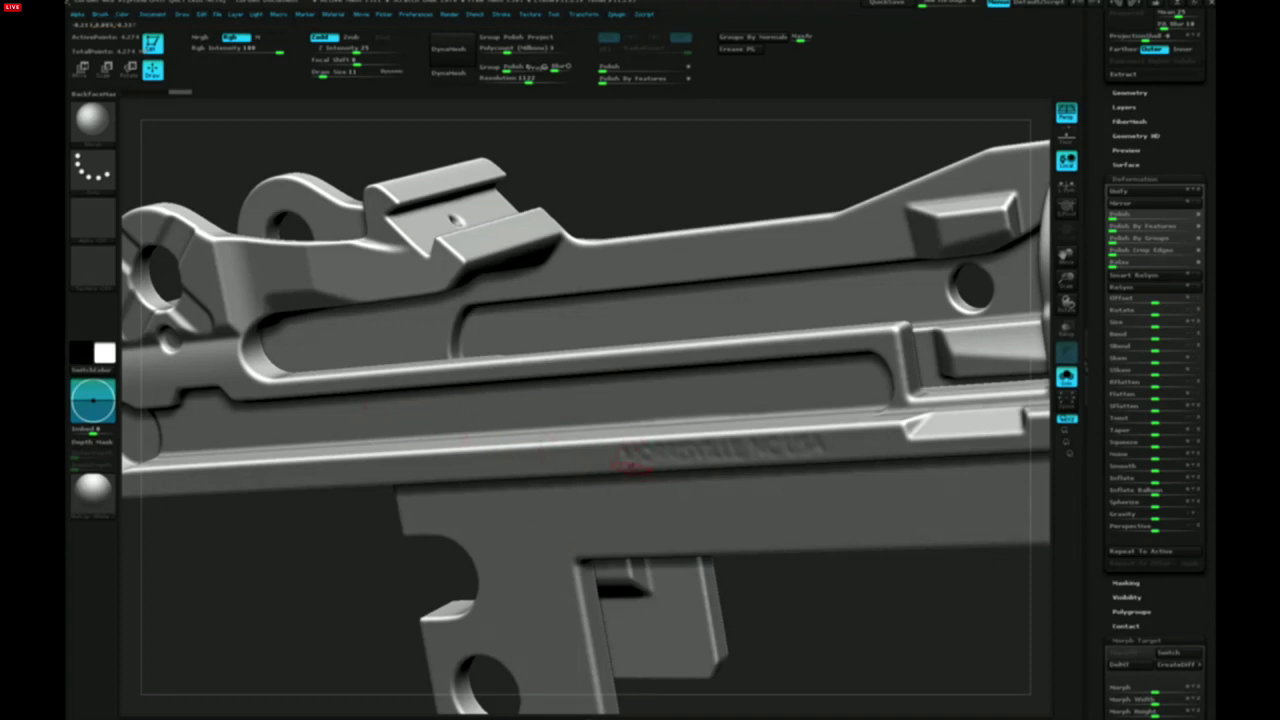
pyautogui.moveTo(662, 453)
pyautogui.mouseDown()
pyautogui.moveTo(706, 449)
pyautogui.moveTo(692, 452)
pyautogui.mouseUp()
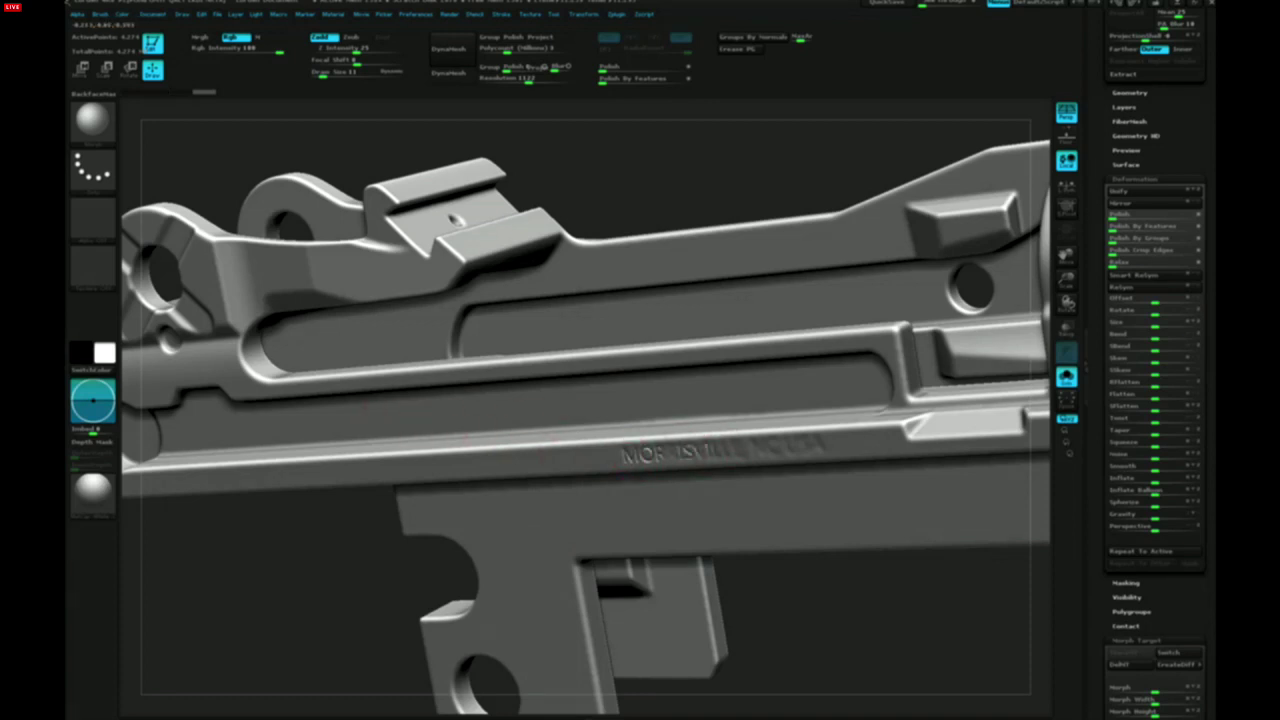
pyautogui.moveTo(802, 446)
pyautogui.mouseDown()
pyautogui.moveTo(769, 443)
pyautogui.moveTo(820, 445)
pyautogui.mouseUp()
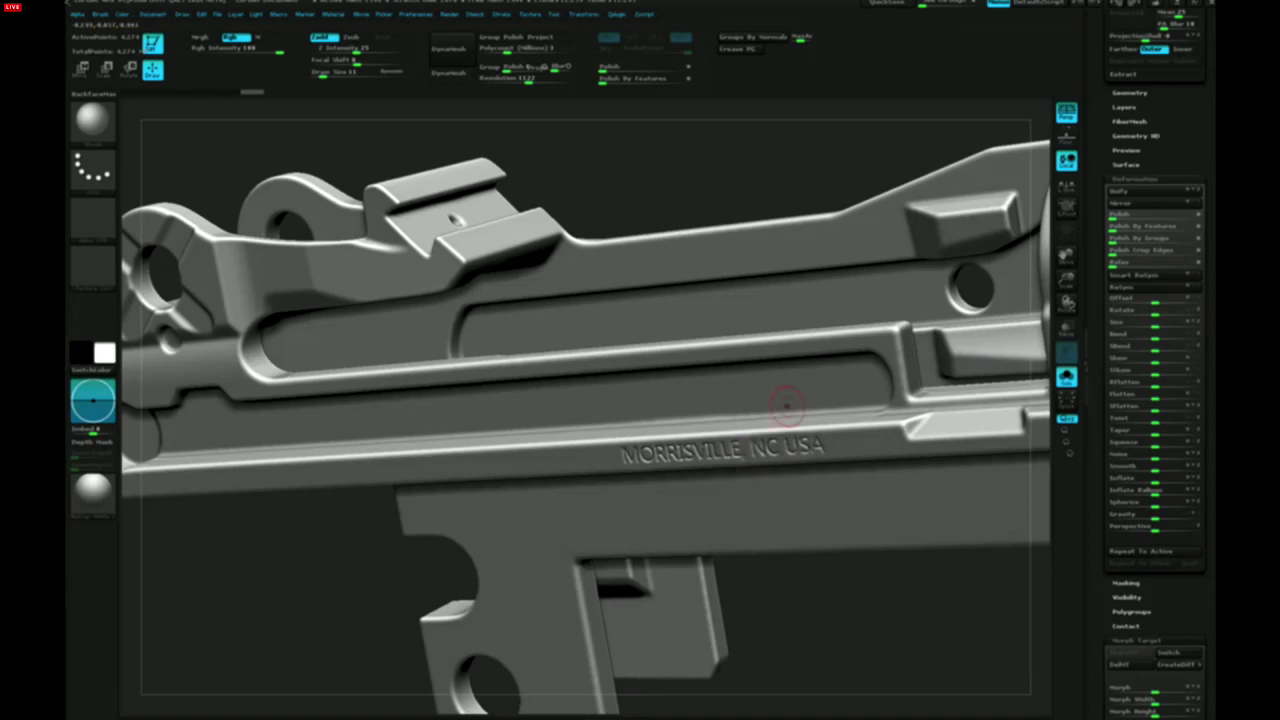
# Brush back the engraved lettering on top of the receiver's rear end from the morph target, including the U.S. RIFLE and 7.62 MM M1A NM lines
pyautogui.moveTo(748, 422)
pyautogui.mouseDown(button='right')
pyautogui.moveTo(591, 400)
pyautogui.moveTo(848, 440)
pyautogui.moveTo(890, 540)
pyautogui.mouseUp(button='right')
pyautogui.moveTo(380, 362)
pyautogui.keyDown('alt'); pyautogui.mouseDown(button='right')
pyautogui.moveTo(486, 417)
pyautogui.moveTo(440, 398)
pyautogui.mouseUp(button='right'); pyautogui.keyUp('alt')
pyautogui.moveTo(434, 394); pyautogui.dragTo(451, 449)
pyautogui.moveTo(374, 424); pyautogui.dragTo(378, 466)
pyautogui.moveTo(378, 466)
pyautogui.mouseDown(button='right')
pyautogui.moveTo(366, 500)
pyautogui.moveTo(357, 480)
pyautogui.mouseUp(button='right')
pyautogui.moveTo(357, 441)
pyautogui.mouseDown()
pyautogui.moveTo(368, 476)
pyautogui.moveTo(366, 433)
pyautogui.mouseUp()
pyautogui.moveTo(366, 433)
pyautogui.mouseDown(button='right')
pyautogui.moveTo(384, 385)
pyautogui.moveTo(376, 370)
pyautogui.mouseUp(button='right')
pyautogui.moveTo(348, 410); pyautogui.dragTo(376, 479)
pyautogui.moveTo(391, 366); pyautogui.dragTo(436, 482)
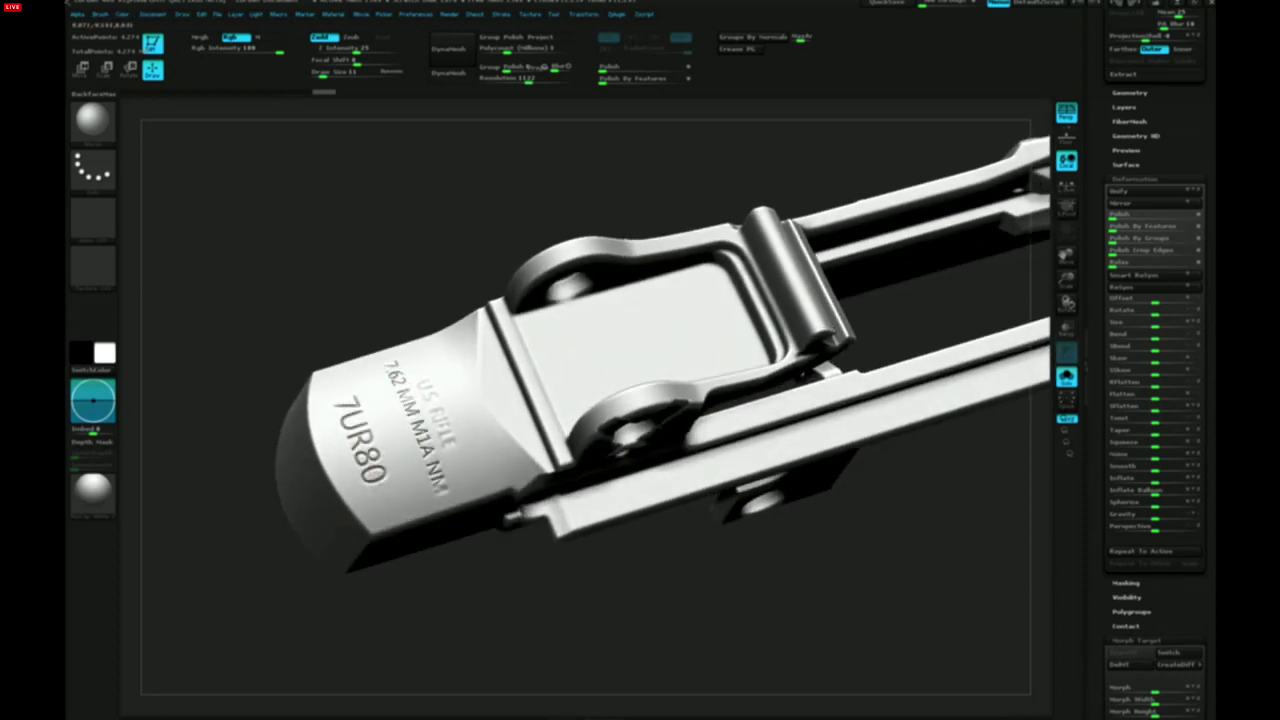
pyautogui.moveTo(425, 384)
pyautogui.mouseDown()
pyautogui.moveTo(449, 436)
pyautogui.moveTo(434, 388)
pyautogui.mouseUp()
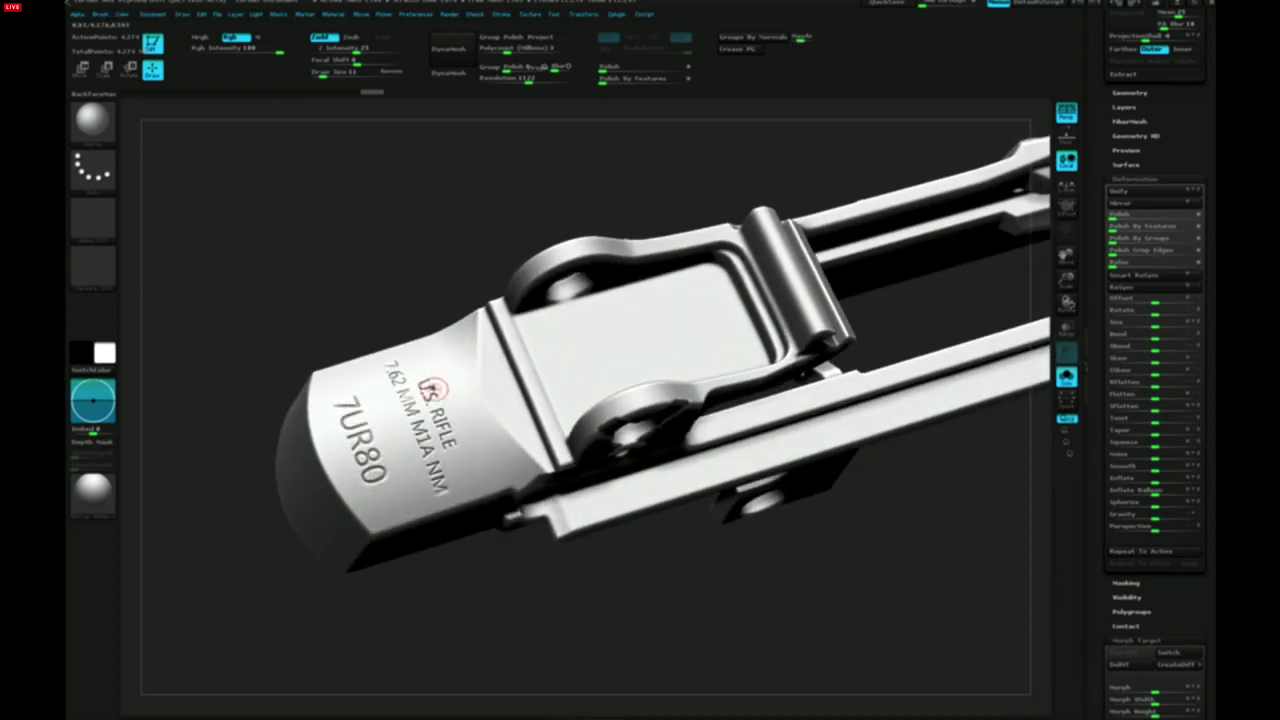
# Examine the polished receiver's front end and threaded barrel opening up close
pyautogui.moveTo(622, 455); pyautogui.dragTo(396, 402, button='right')
pyautogui.keyDown('alt'); pyautogui.moveTo(790, 450); pyautogui.dragTo(435, 378, button='right'); pyautogui.keyUp('alt')
pyautogui.moveTo(735, 446); pyautogui.dragTo(628, 458, button='right')
pyautogui.keyDown('alt'); pyautogui.moveTo(884, 440); pyautogui.dragTo(652, 434, button='right'); pyautogui.keyUp('alt')
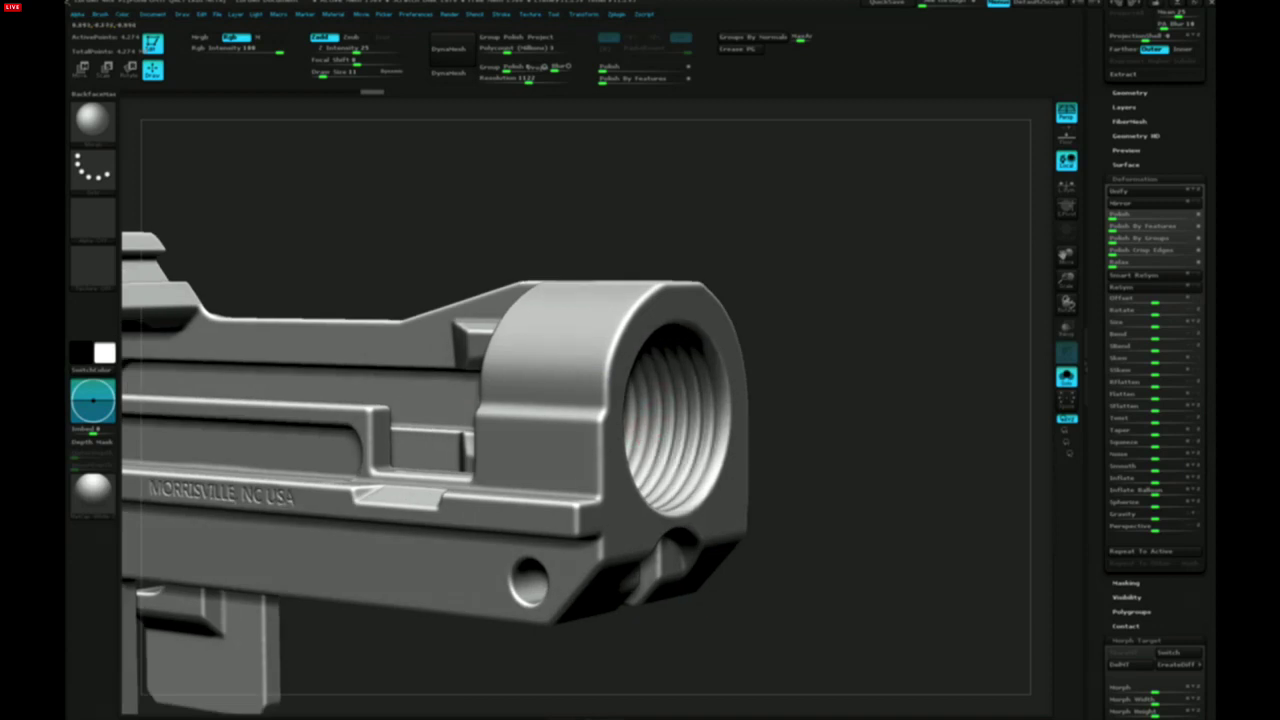
# Examine the finished receiver from several angles, including the threaded barrel socket and the full side profile
pyautogui.click(672, 420)
pyautogui.moveTo(672, 420); pyautogui.dragTo(660, 423, button='right')
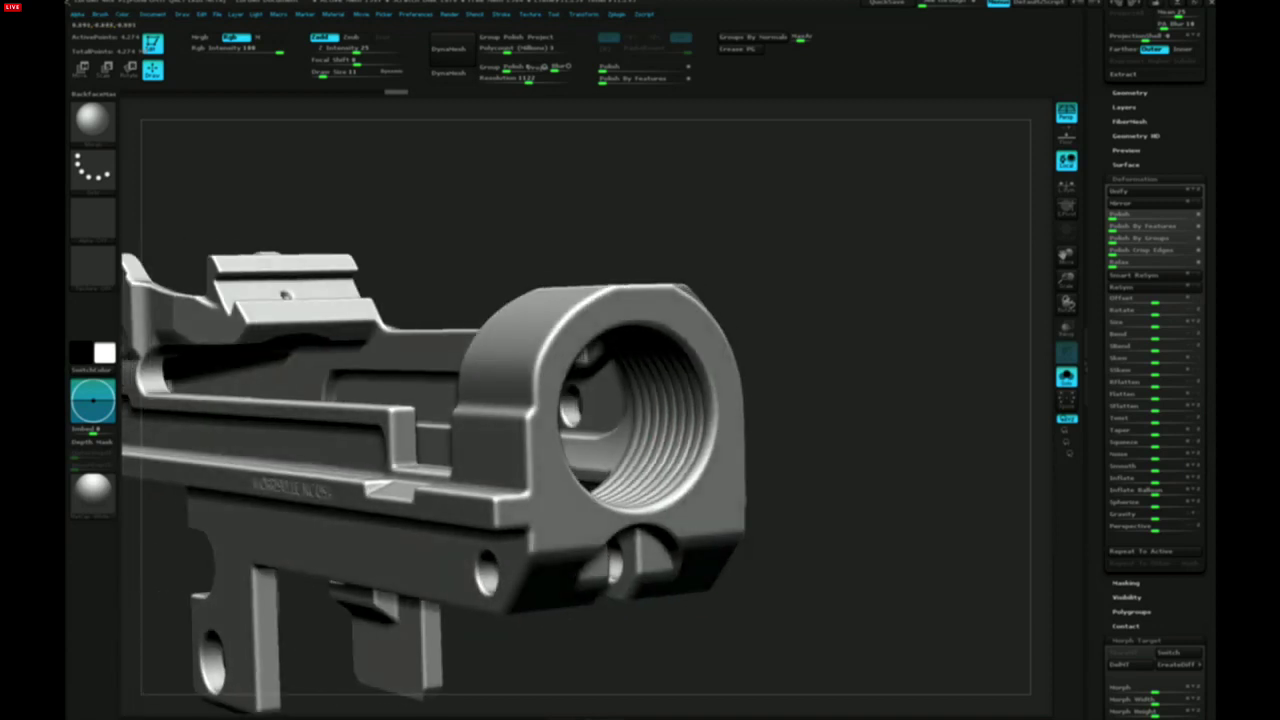
pyautogui.moveTo(640, 438); pyautogui.dragTo(643, 465)
pyautogui.moveTo(643, 465); pyautogui.dragTo(686, 347, button='right')
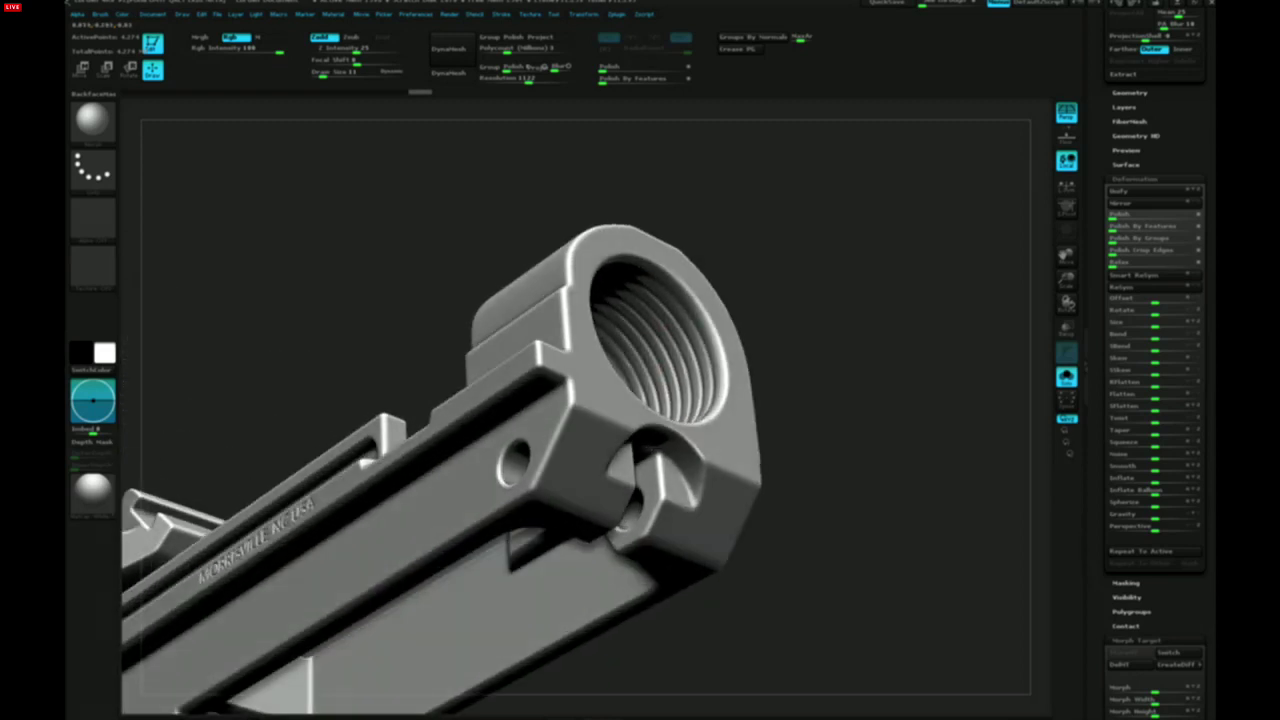
pyautogui.moveTo(686, 411); pyautogui.dragTo(651, 366)
pyautogui.moveTo(651, 366); pyautogui.dragTo(650, 520, button='right')
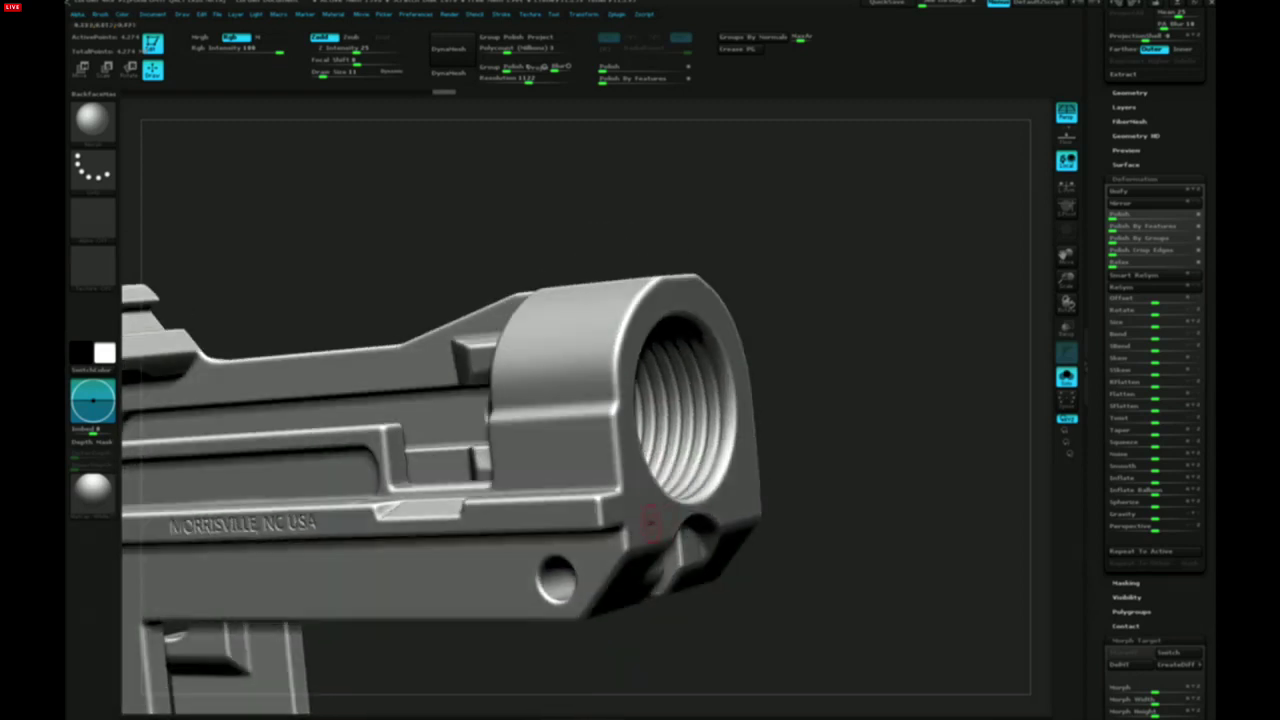
pyautogui.moveTo(663, 457); pyautogui.dragTo(822, 435, button='right')
pyautogui.keyDown('ctrl'); pyautogui.moveTo(594, 418); pyautogui.dragTo(592, 392, button='right'); pyautogui.keyUp('ctrl')
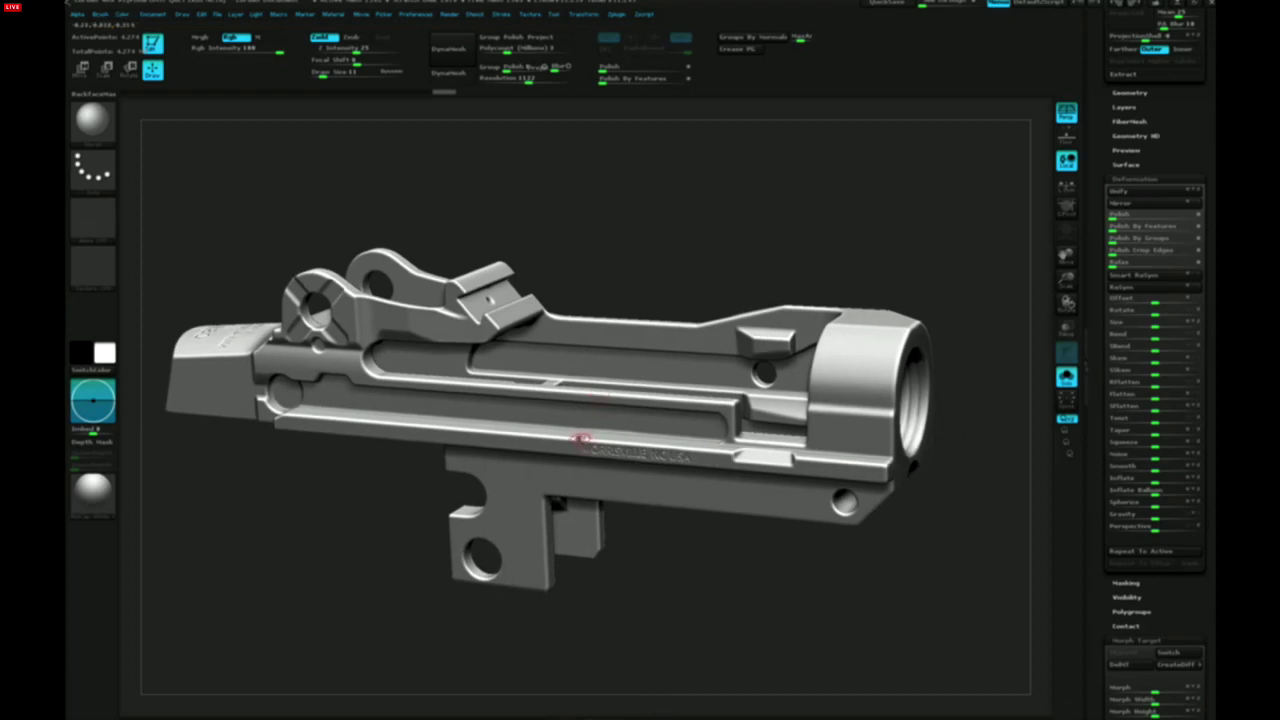
pyautogui.moveTo(631, 435)
pyautogui.mouseDown(button='right')
pyautogui.moveTo(450, 440)
pyautogui.moveTo(620, 428)
pyautogui.mouseUp(button='right')
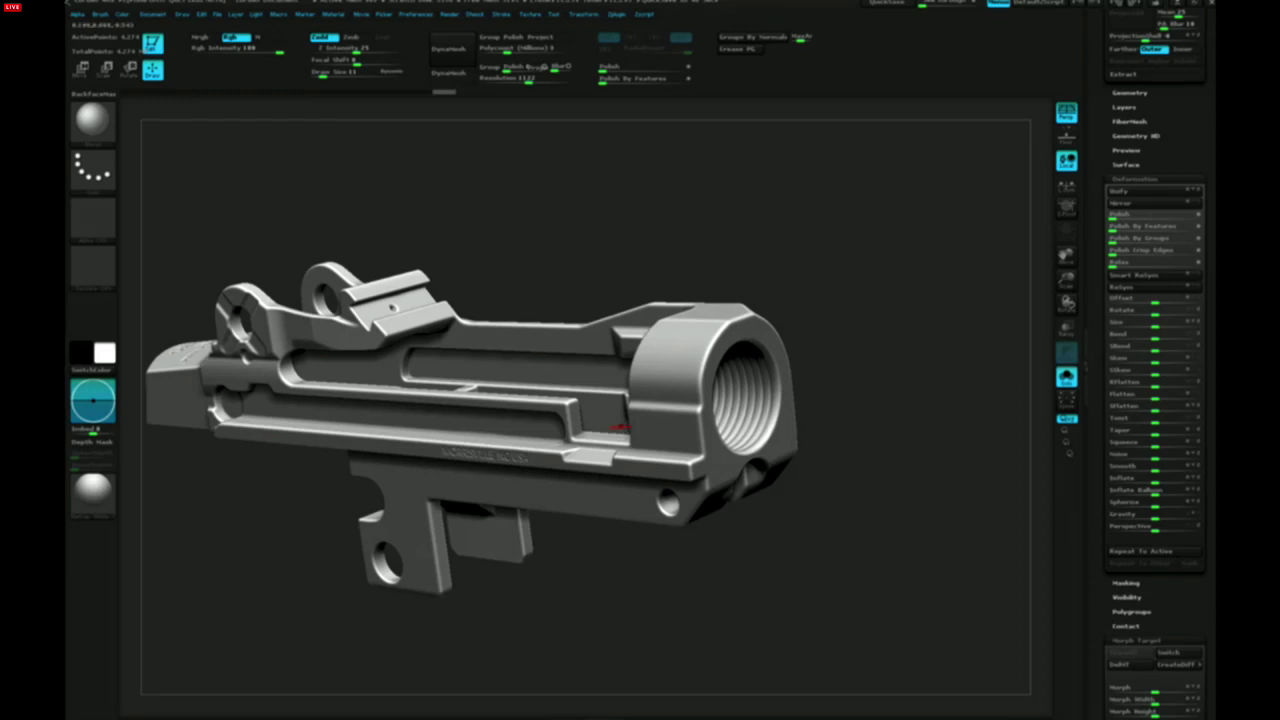
pyautogui.moveTo(504, 468); pyautogui.dragTo(530, 450, button='right')
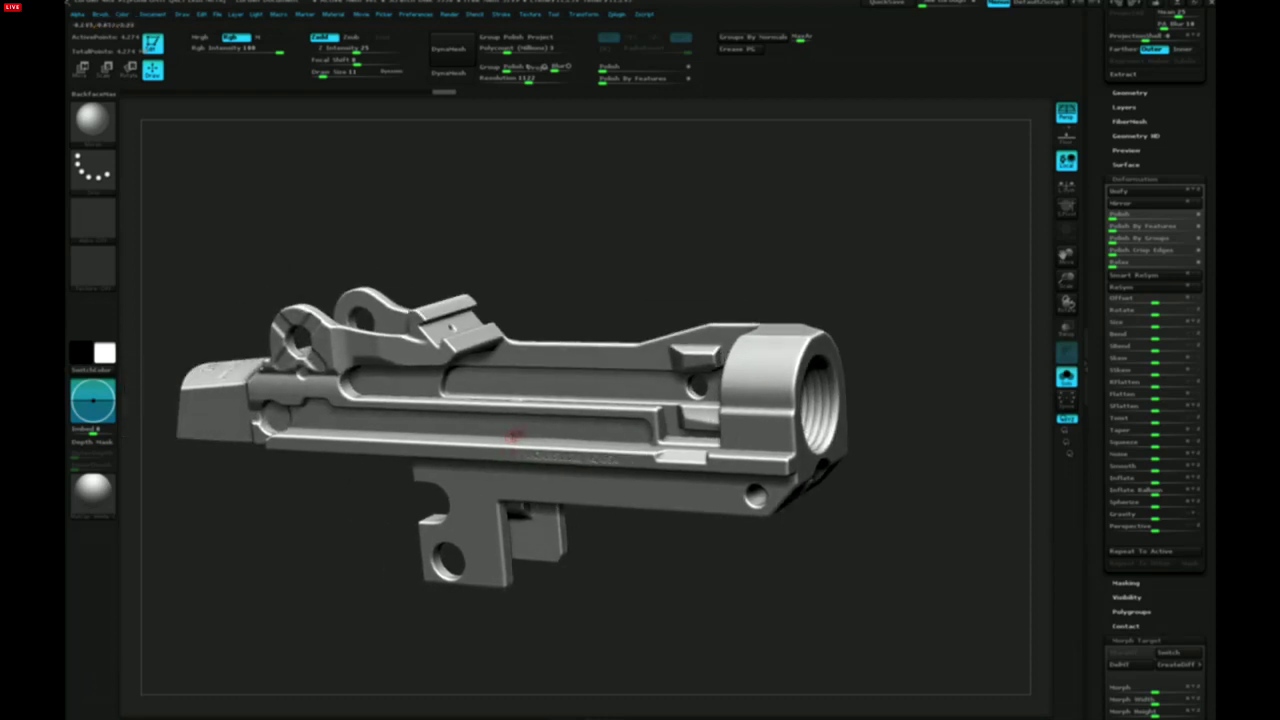
# Load the M1A_T2_Dec.ZTL tool
pyautogui.scroll(5, 1187, 310)
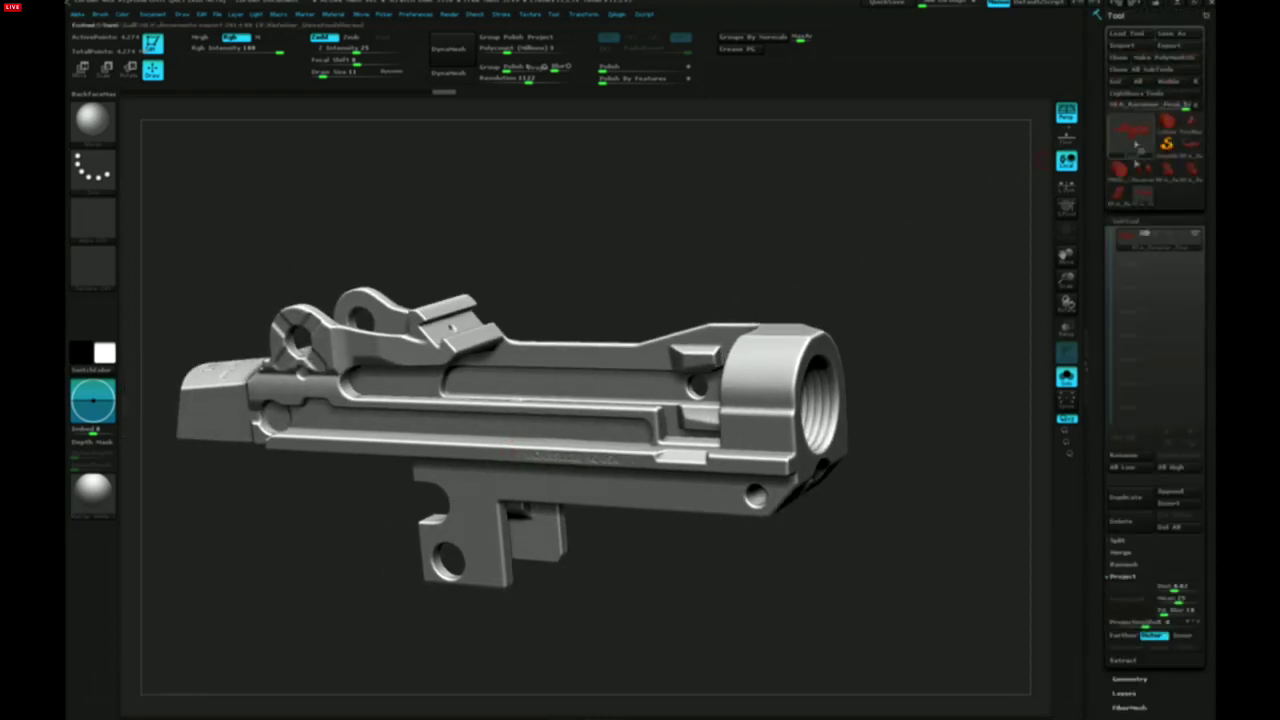
pyautogui.click(1132, 33)
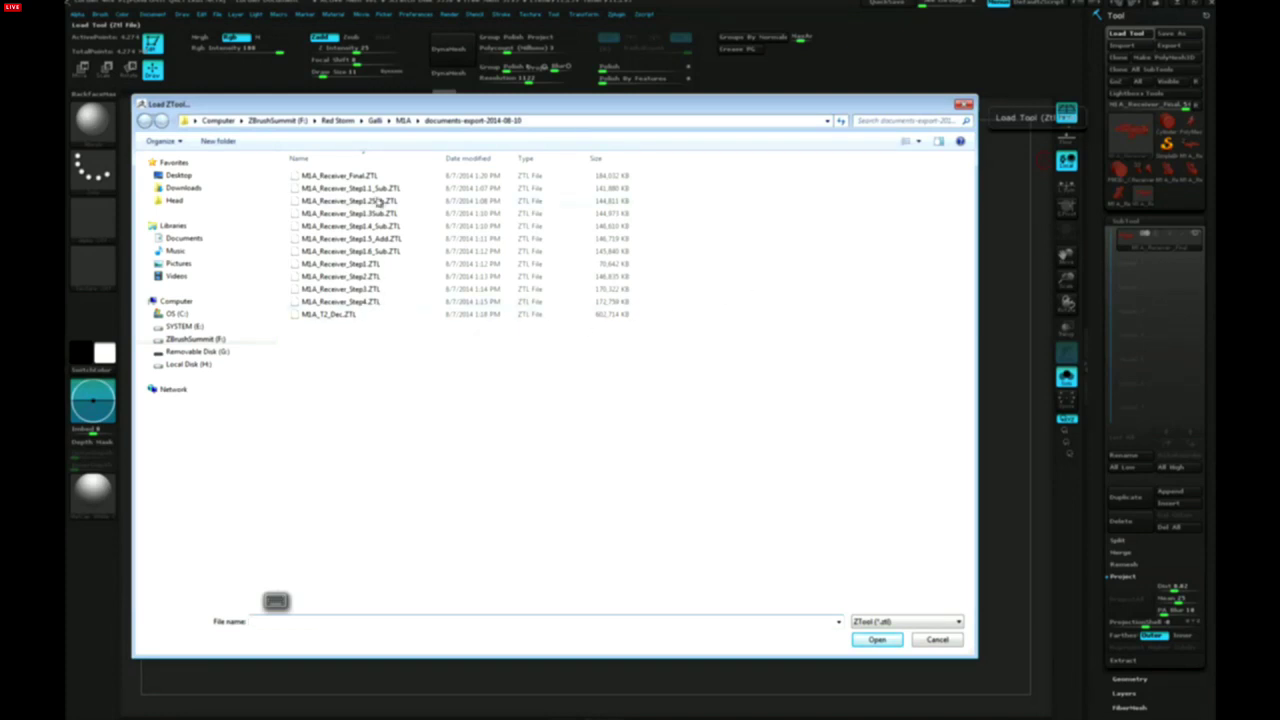
pyautogui.doubleClick(329, 315)
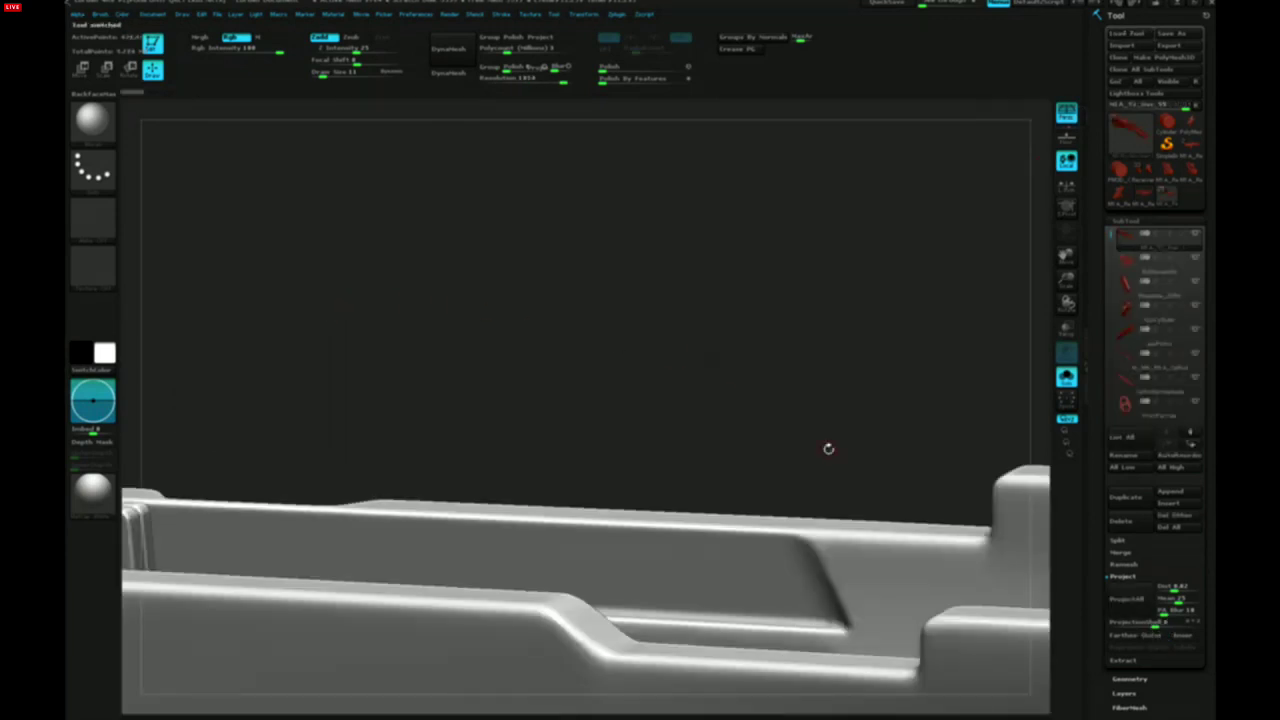
# Turn off Solo mode to show all the subtools of the rifle in full view
pyautogui.keyDown('ctrl'); pyautogui.moveTo(698, 523); pyautogui.dragTo(1052, 388, button='right'); pyautogui.keyUp('ctrl')
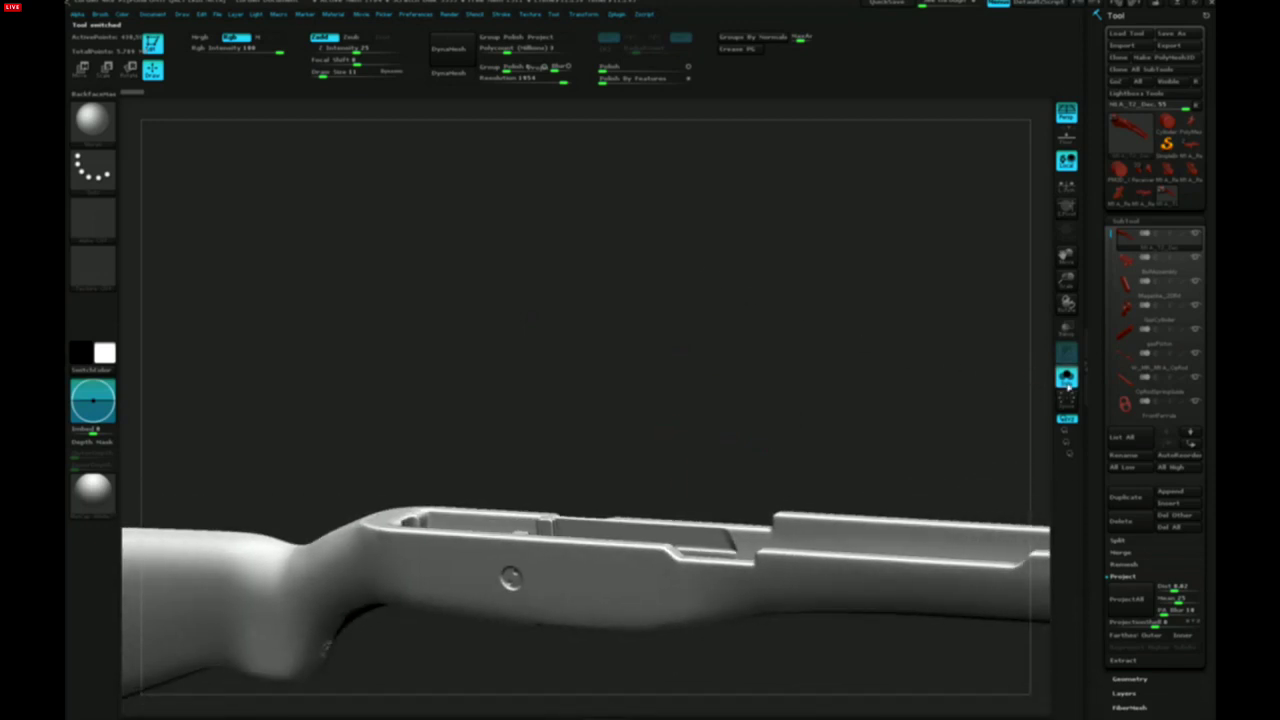
pyautogui.click(1066, 379)
pyautogui.moveTo(755, 563)
pyautogui.mouseDown(button='right')
pyautogui.moveTo(800, 520)
pyautogui.moveTo(760, 569)
pyautogui.mouseUp(button='right')
pyautogui.keyDown('alt'); pyautogui.moveTo(760, 569); pyautogui.dragTo(440, 467, button='right'); pyautogui.keyUp('alt')
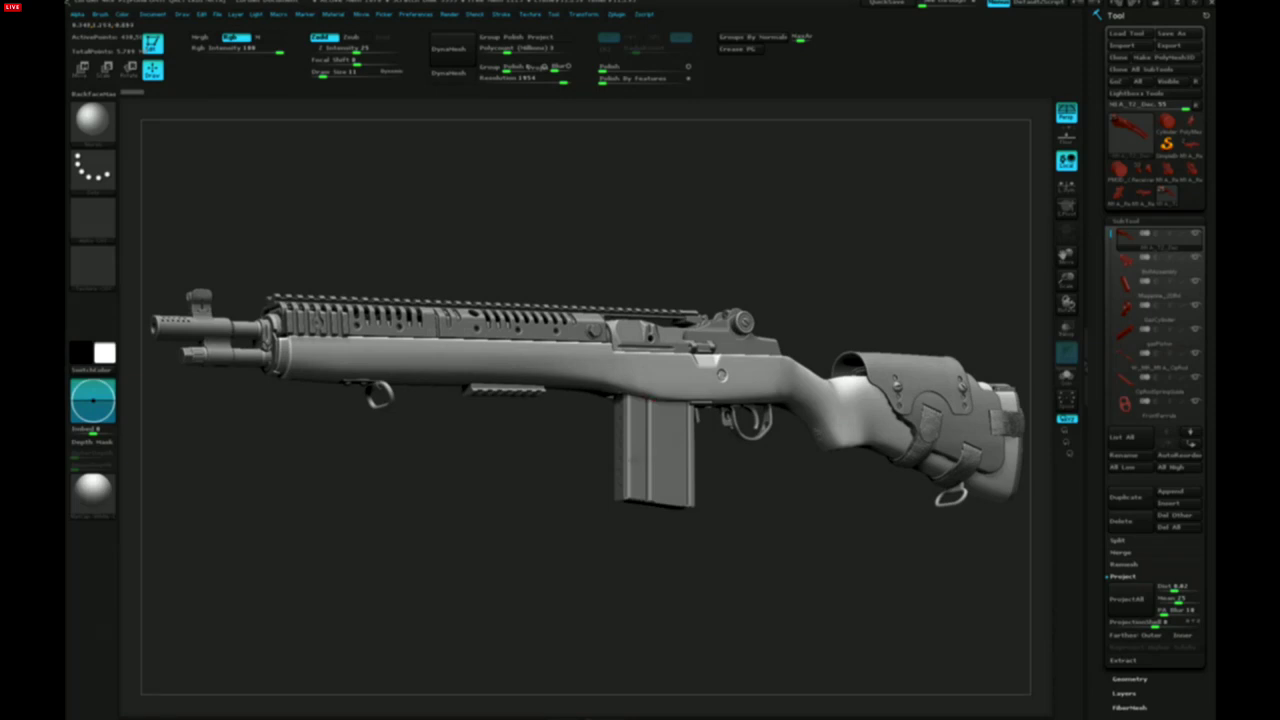
# Move the stock straight down to expose the rifle's internal parts, and undo the move
pyautogui.rightClick(567, 514)
pyautogui.moveTo(594, 456); pyautogui.dragTo(960, 518, button='right')
pyautogui.moveTo(225, 398); pyautogui.dragTo(703, 391, button='right')
pyautogui.press('w')
pyautogui.keyDown('shift'); pyautogui.moveTo(702, 391); pyautogui.dragTo(702, 578); pyautogui.keyUp('shift')
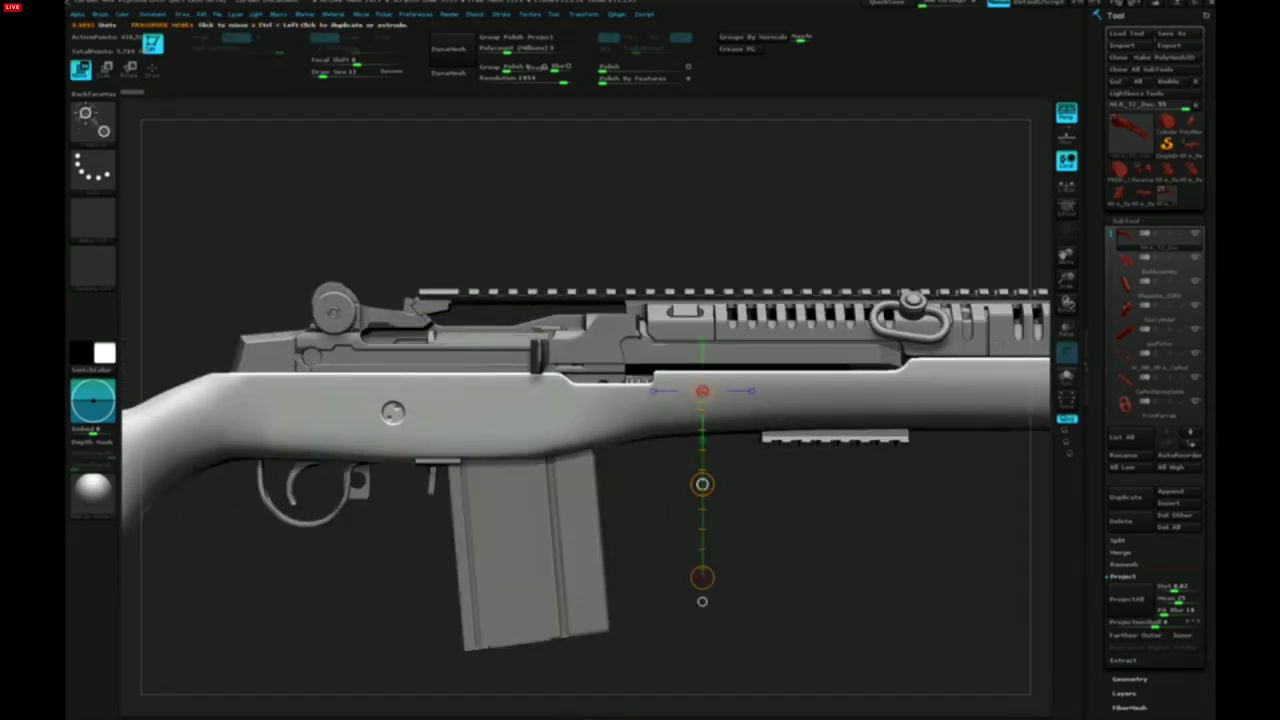
pyautogui.keyDown('shift'); pyautogui.moveTo(702, 484); pyautogui.dragTo(702, 682); pyautogui.keyUp('shift')
pyautogui.press('q')
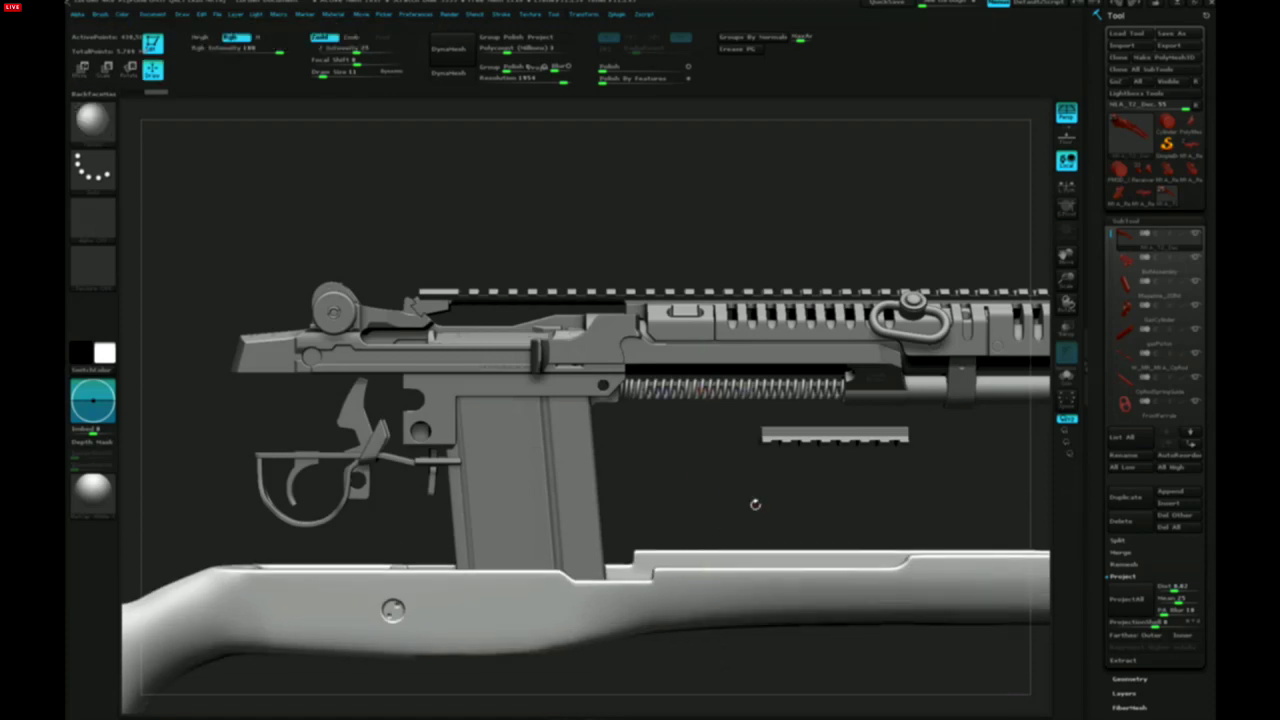
pyautogui.moveTo(755, 504)
pyautogui.mouseDown(button='right')
pyautogui.moveTo(740, 484)
pyautogui.moveTo(769, 486)
pyautogui.mouseUp(button='right')
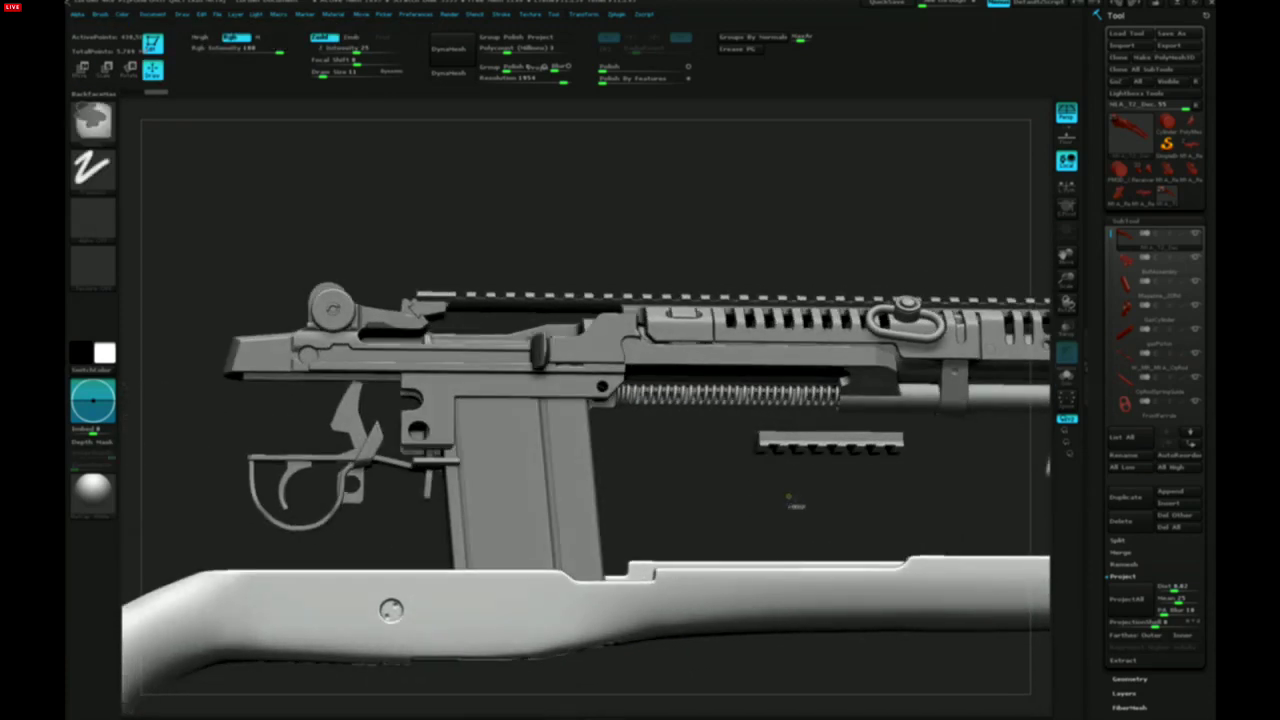
pyautogui.hotkey('ctrl', 'z')
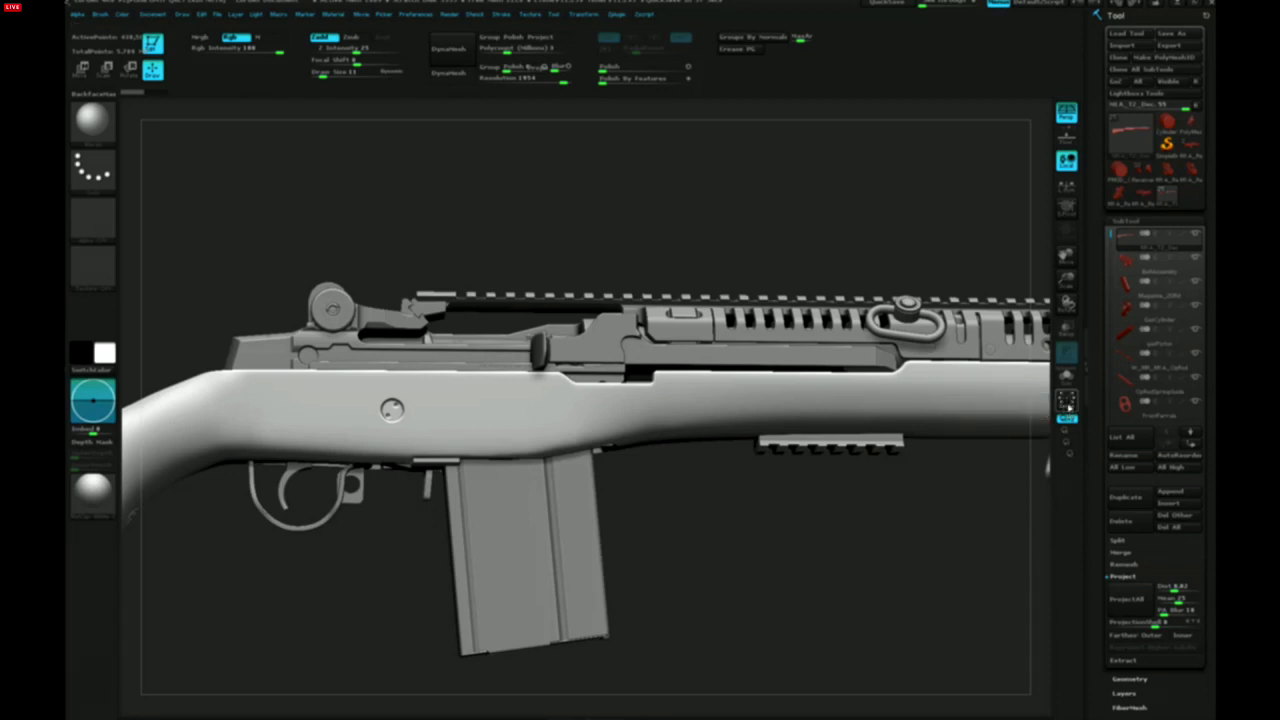
# Spread the rifle's subtools apart with Xpose, select the OpRodSpringGuide subtool and examine its spring up close
pyautogui.click(1067, 402)
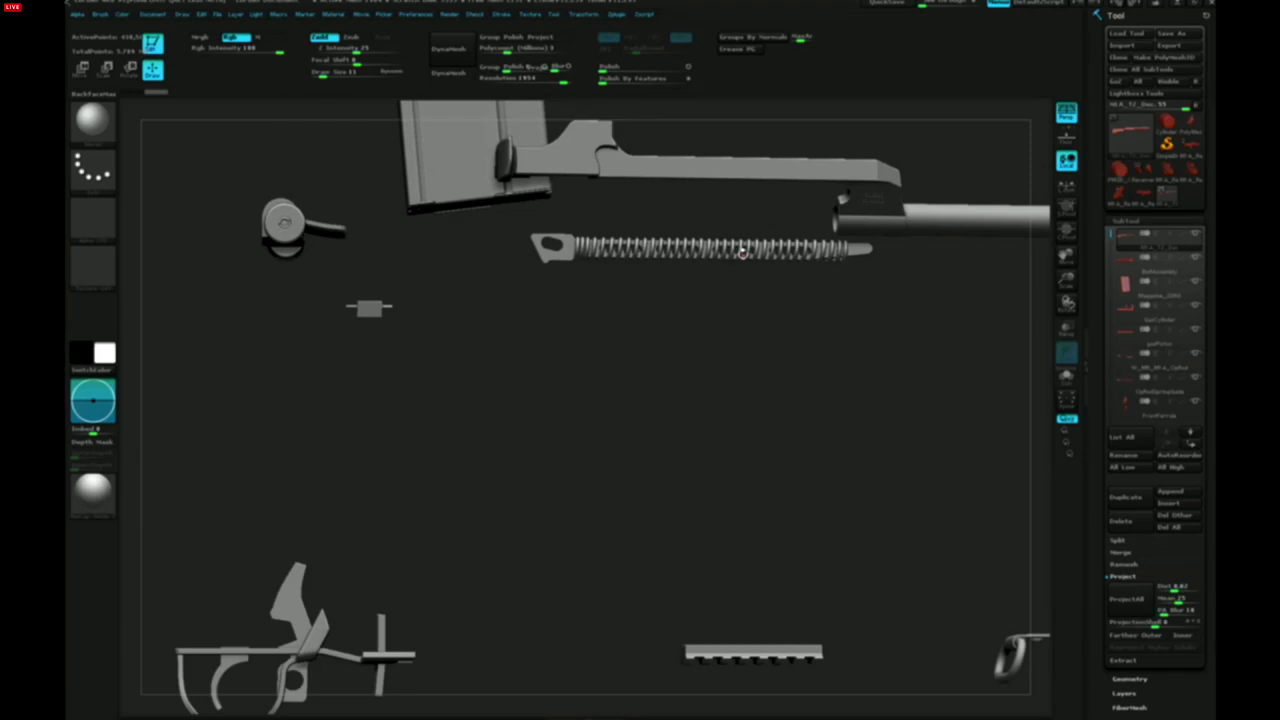
pyautogui.keyDown('alt'); pyautogui.click(743, 253); pyautogui.keyUp('alt')
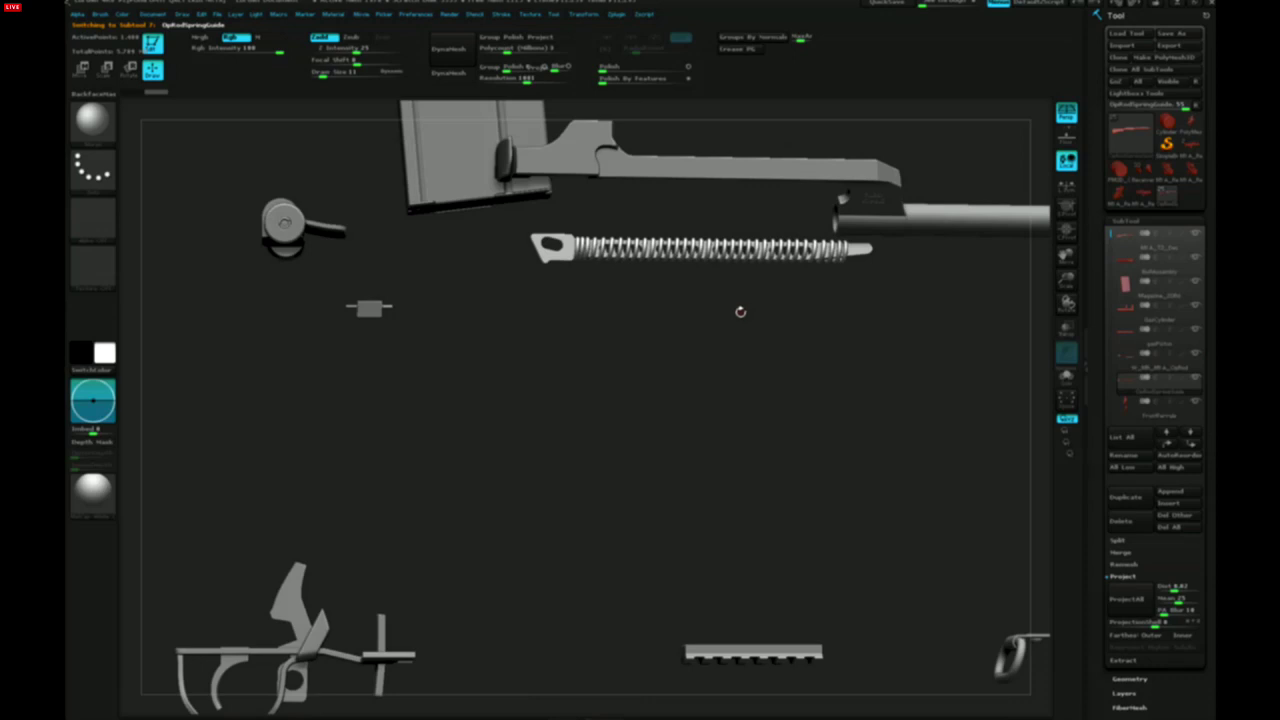
pyautogui.press('f')
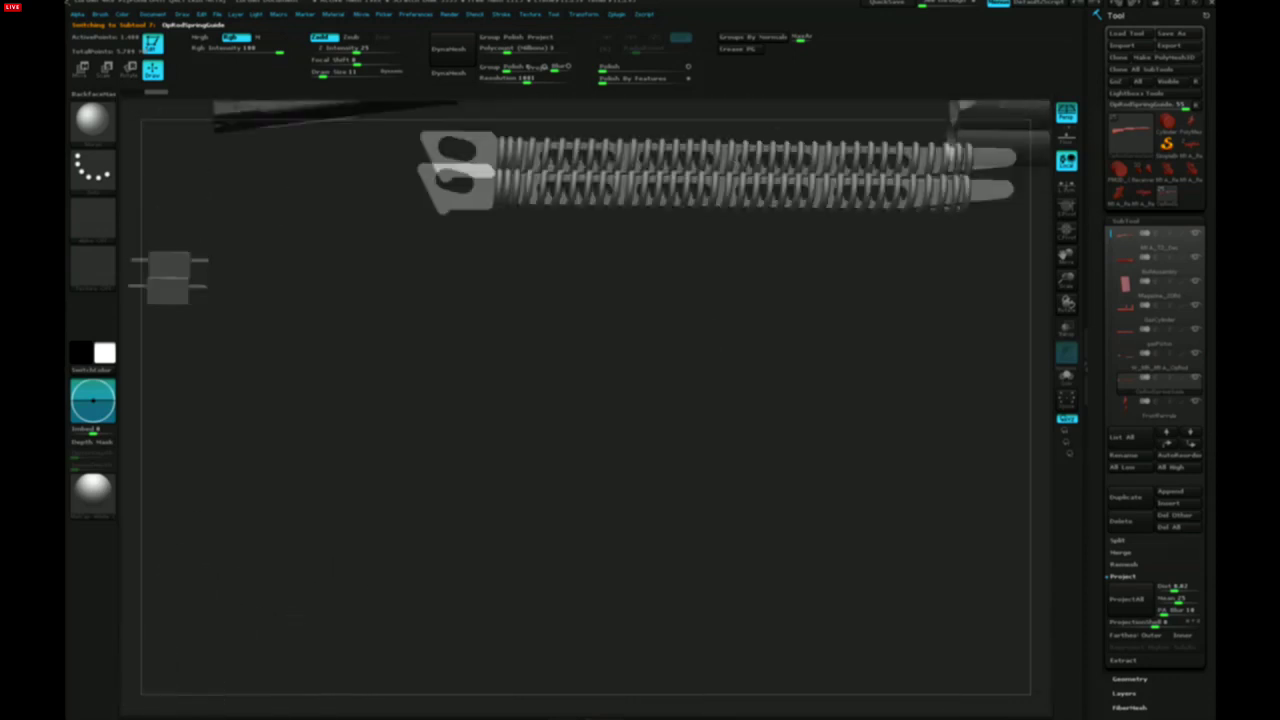
pyautogui.keyDown('alt'); pyautogui.moveTo(700, 341); pyautogui.dragTo(692, 410); pyautogui.keyUp('alt')
pyautogui.moveTo(691, 358); pyautogui.dragTo(701, 230)
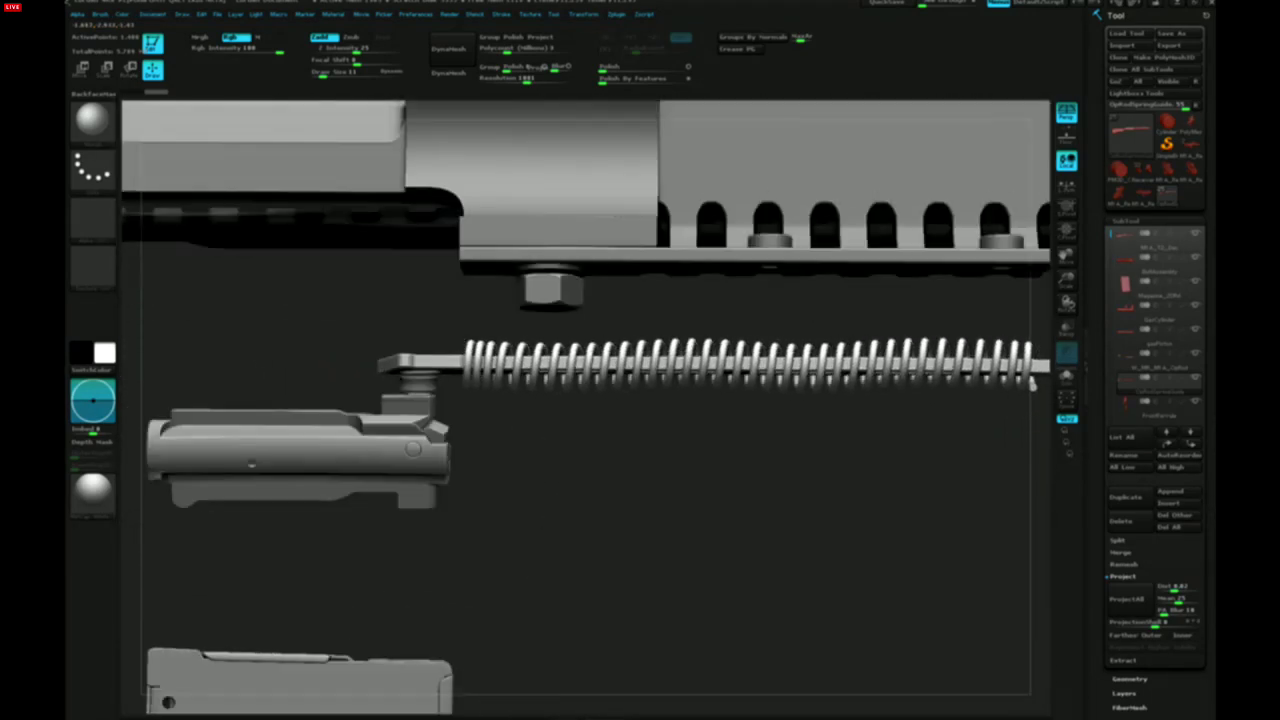
pyautogui.keyDown('alt'); pyautogui.moveTo(1032, 383); pyautogui.dragTo(960, 384); pyautogui.keyUp('alt')
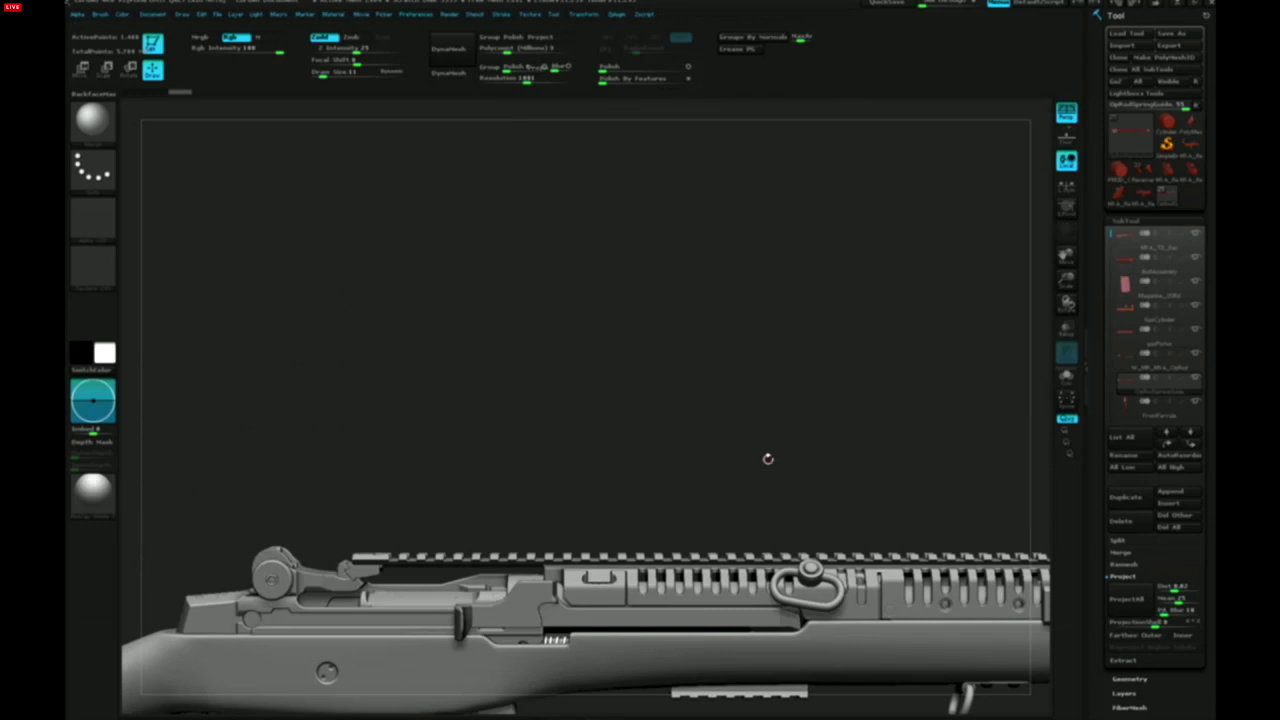
# View the assembled rifle in perspective from the muzzle end
pyautogui.keyDown('alt'); pyautogui.moveTo(716, 518); pyautogui.dragTo(666, 356); pyautogui.keyUp('alt')
pyautogui.press('p')
pyautogui.press('p')
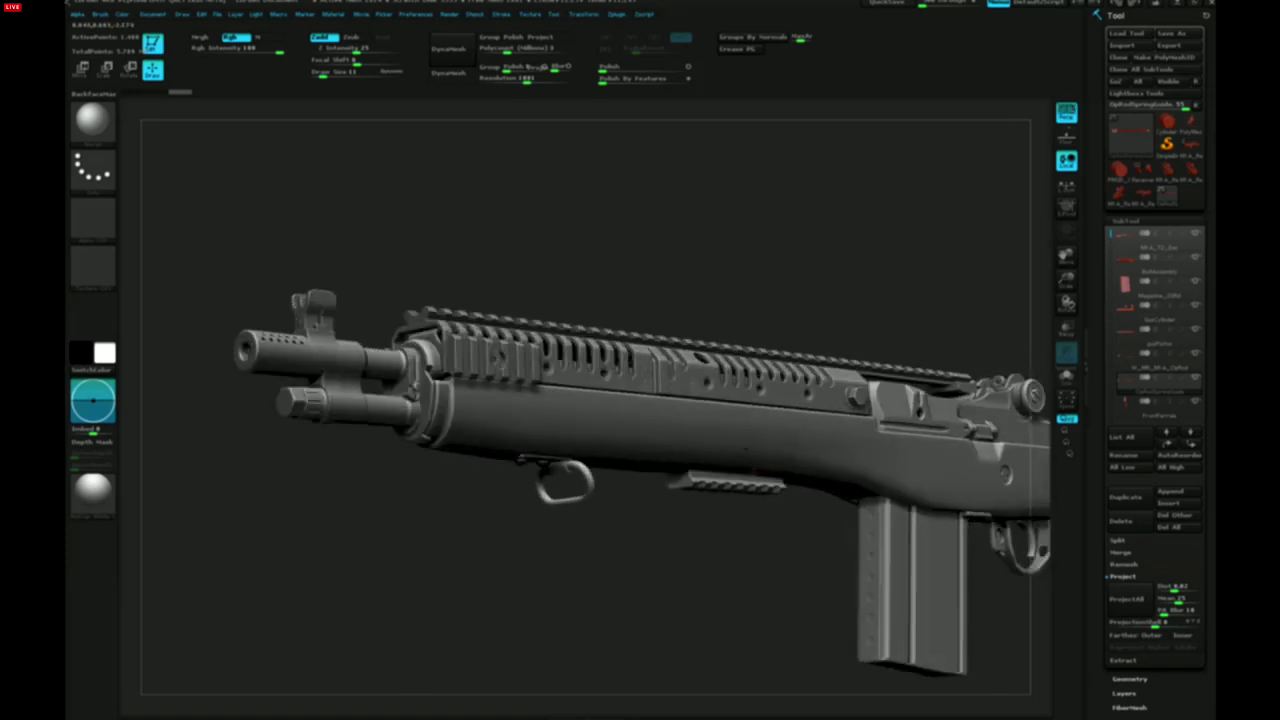
pyautogui.keyDown('alt'); pyautogui.moveTo(855, 455); pyautogui.dragTo(785, 390); pyautogui.keyUp('alt')
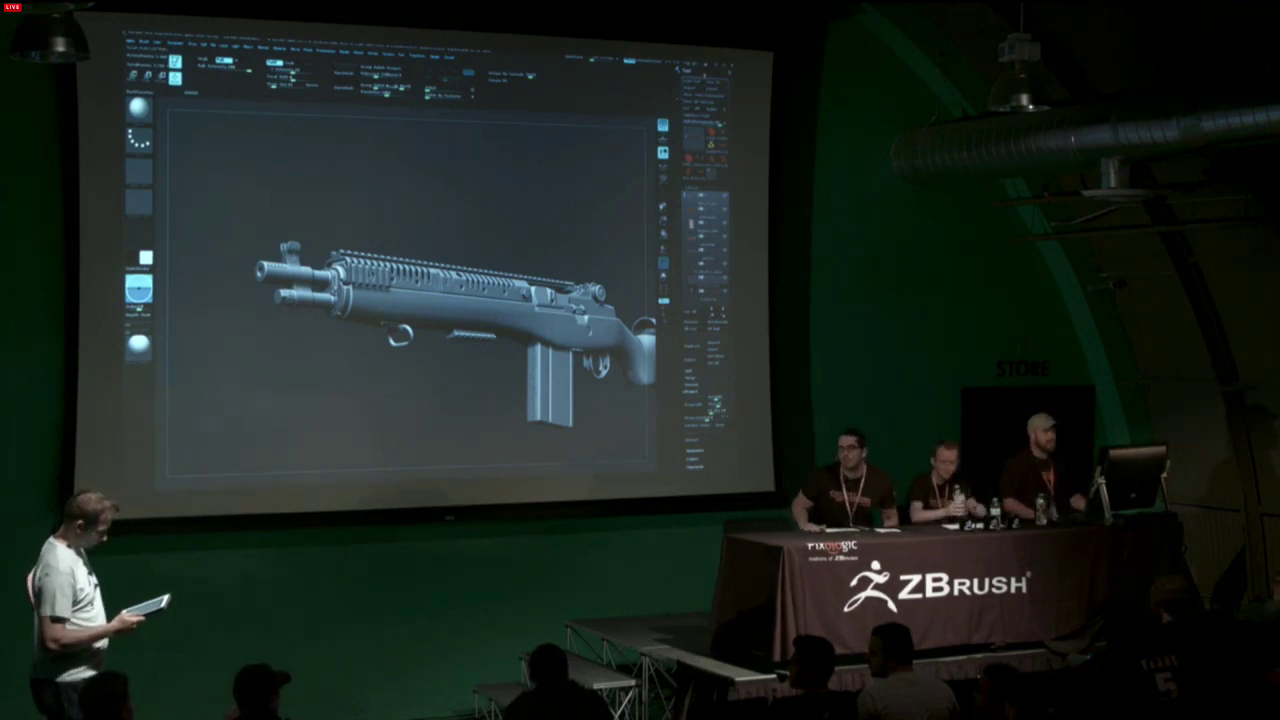
# Close ZBrush without saving the project, and close the video player and the weapons overview PDF
pyautogui.click(730, 66)
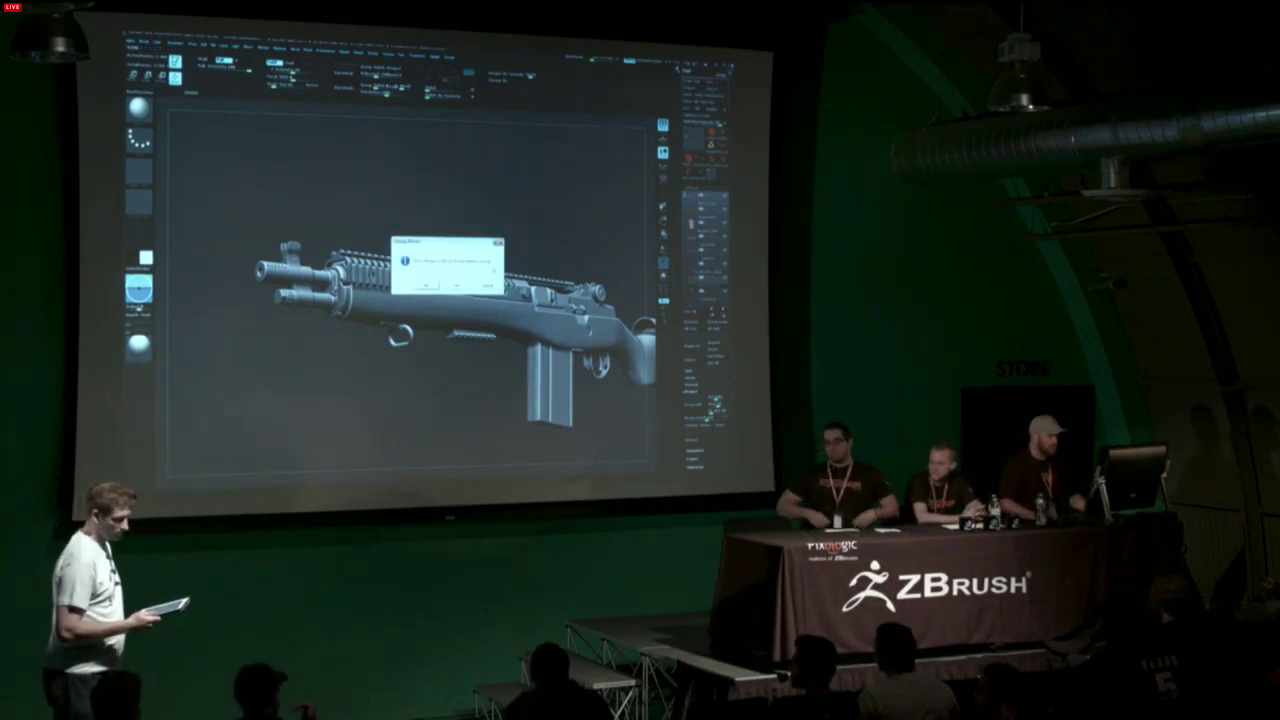
pyautogui.click(461, 287)
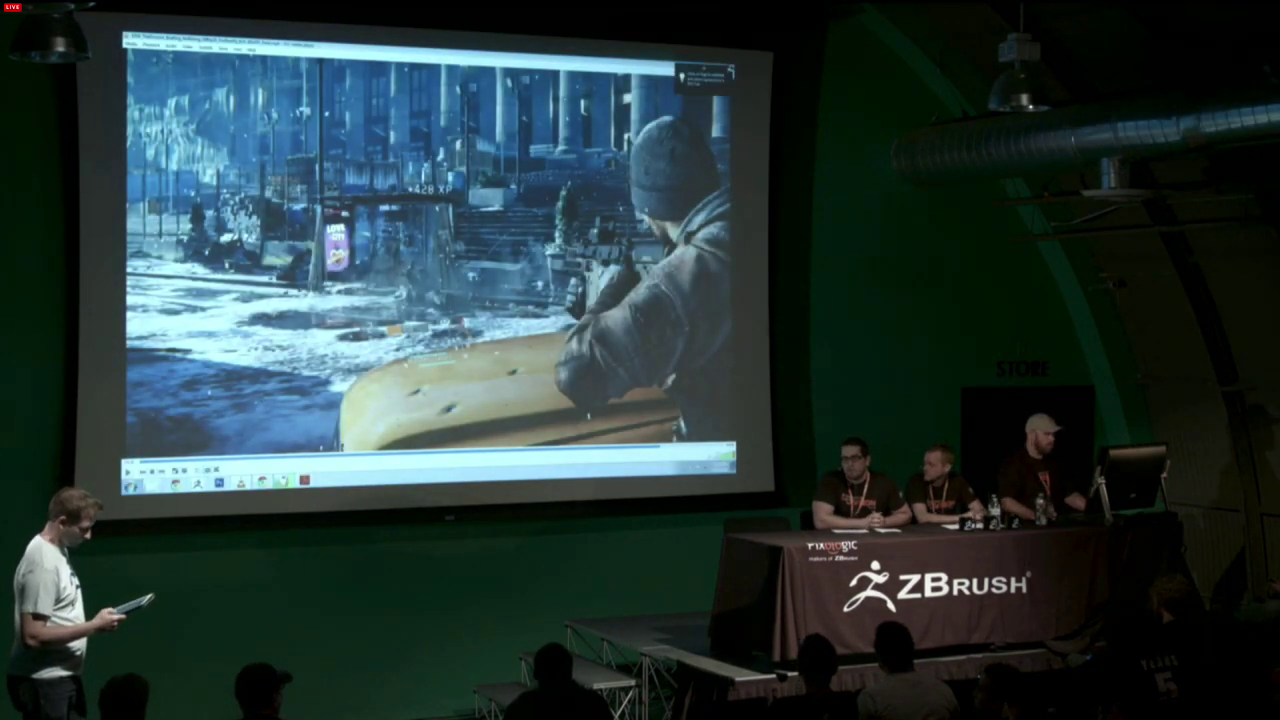
pyautogui.hotkey('alt', 'Tab')
pyautogui.press('Escape')
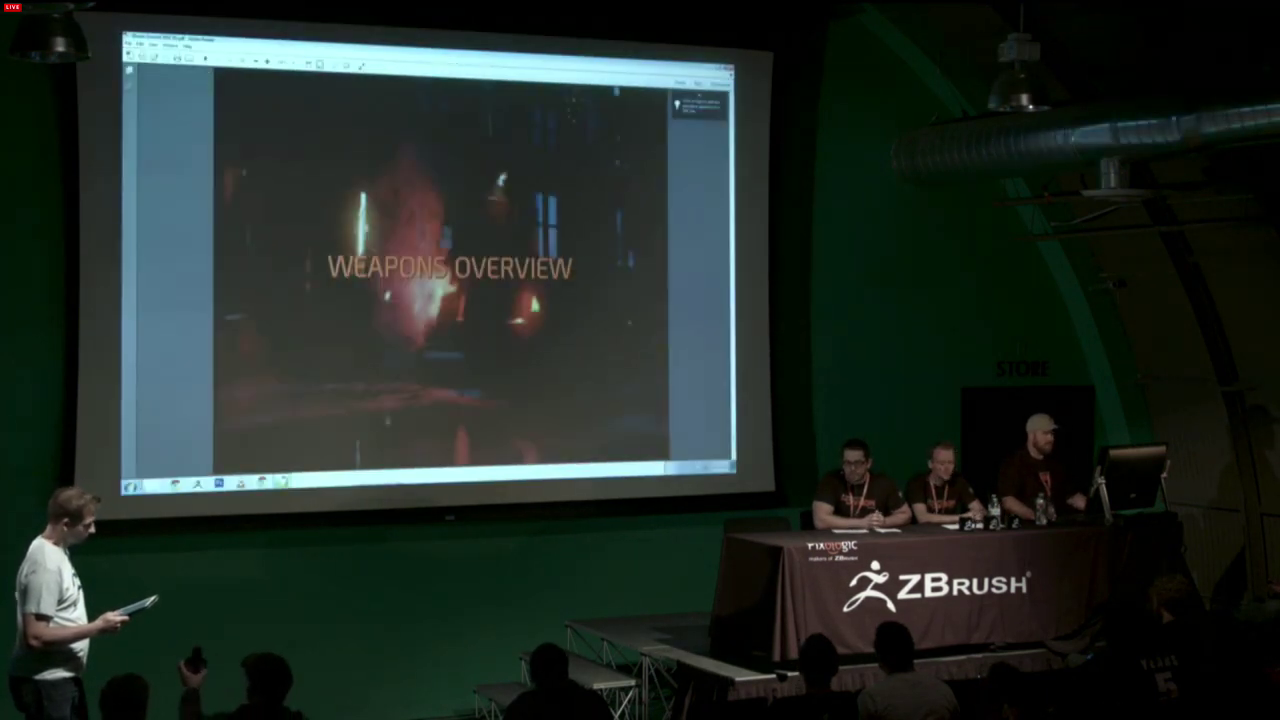
pyautogui.click(728, 68)
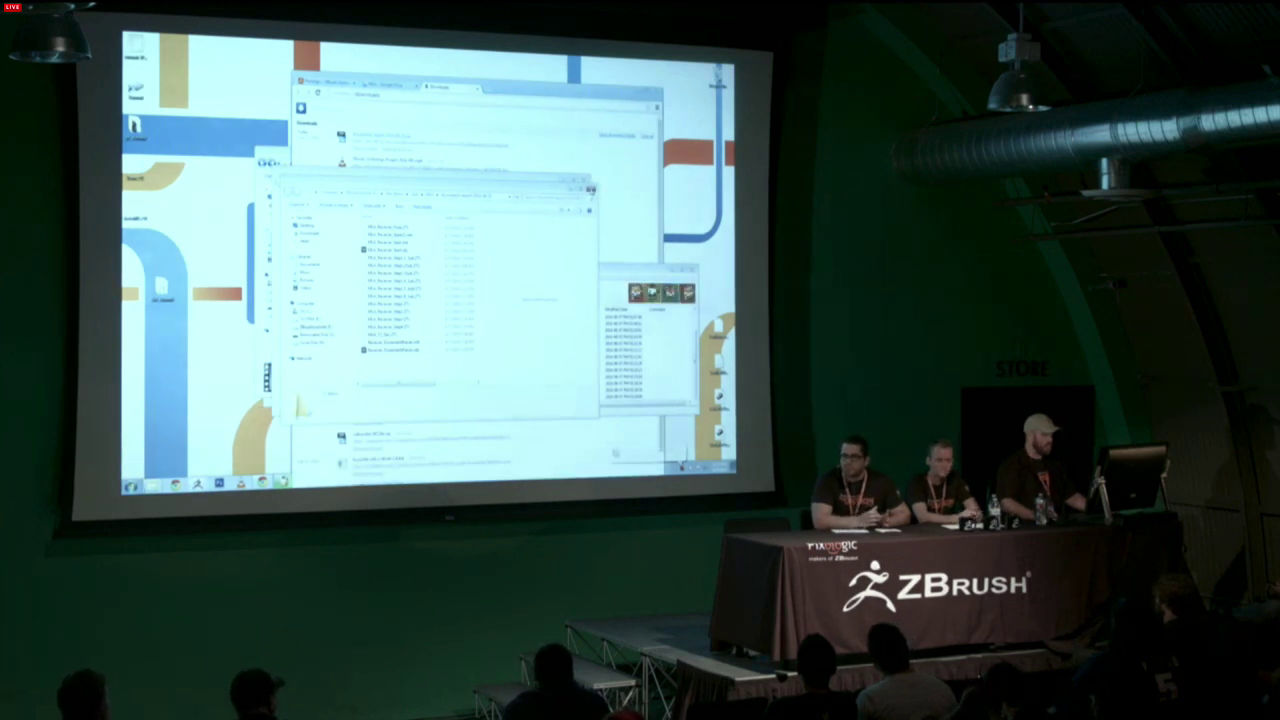
# Switch to the new ZBrush session and load the custom interface configuration file from the ZBrushSummit (F:) drive
pyautogui.hotkey('alt', 'Tab')
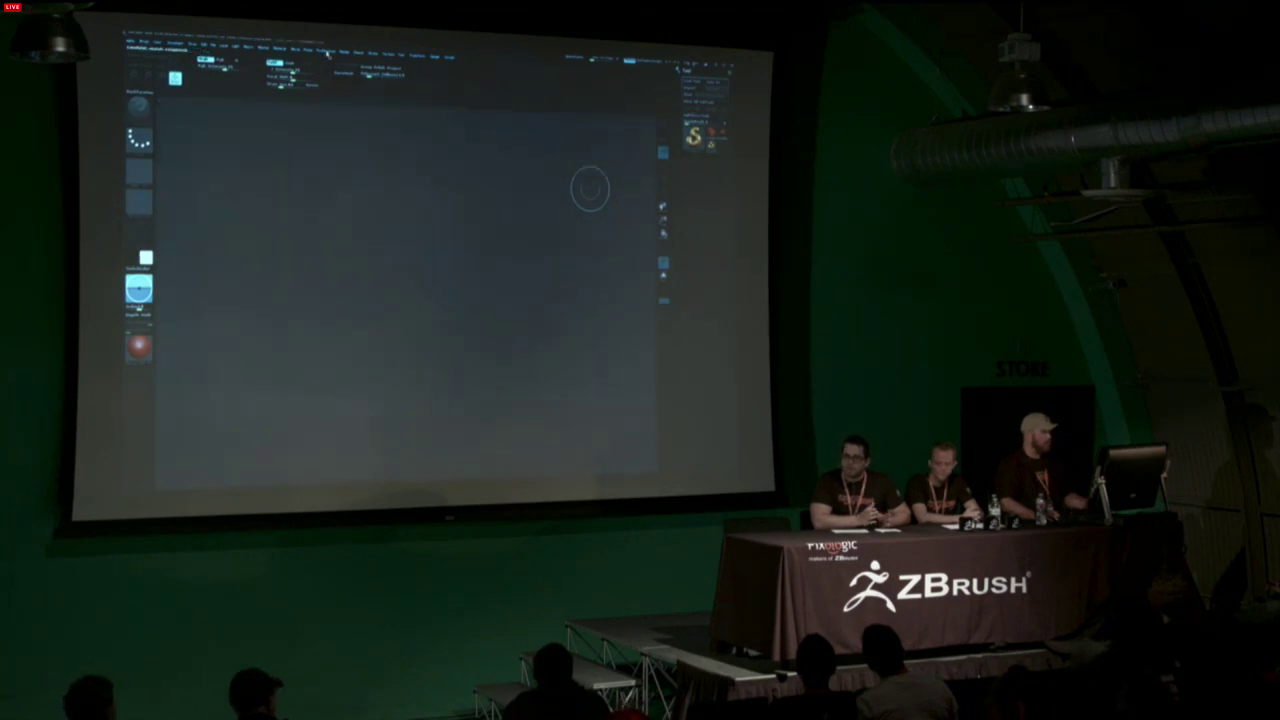
pyautogui.click(327, 52)
pyautogui.click(336, 76)
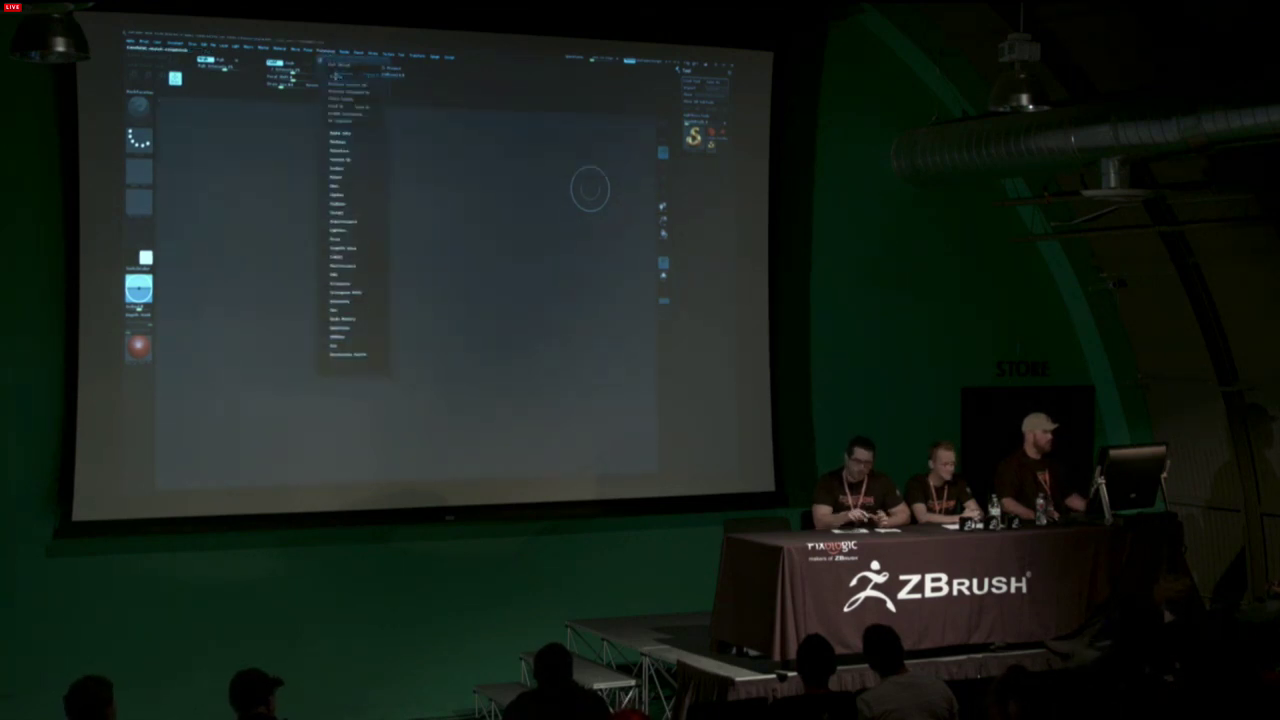
pyautogui.click(335, 107)
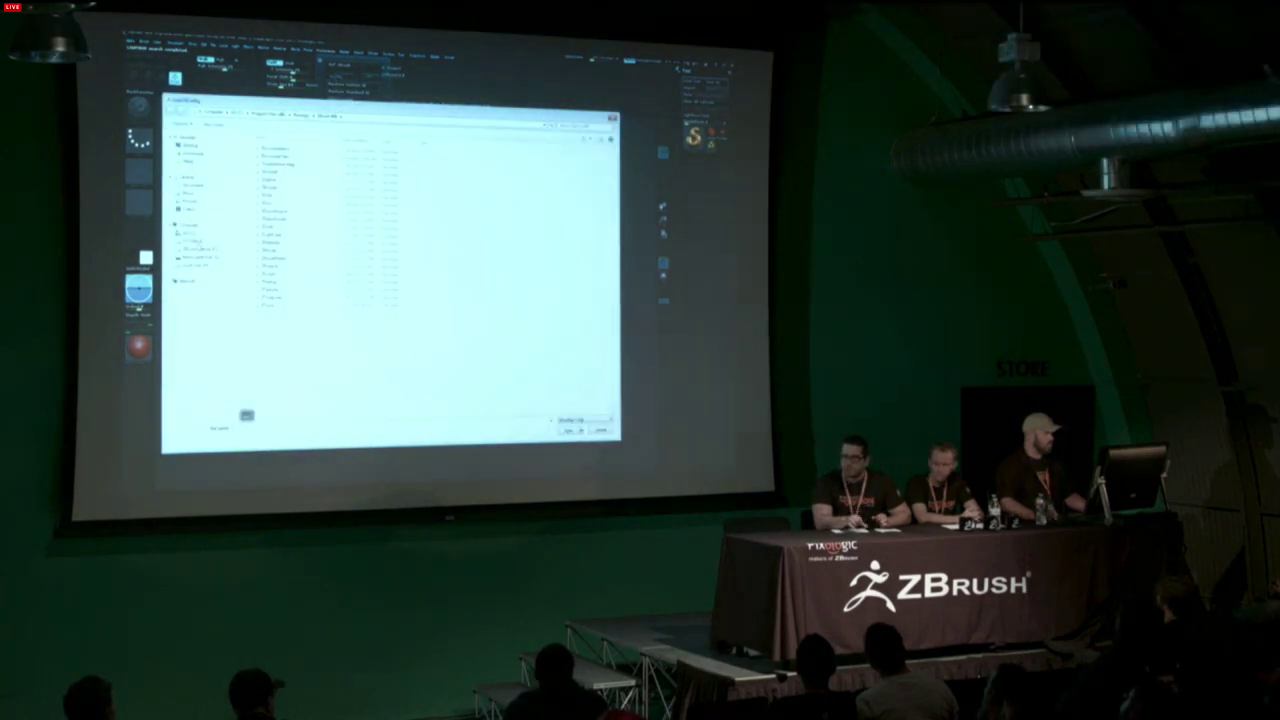
pyautogui.click(201, 250)
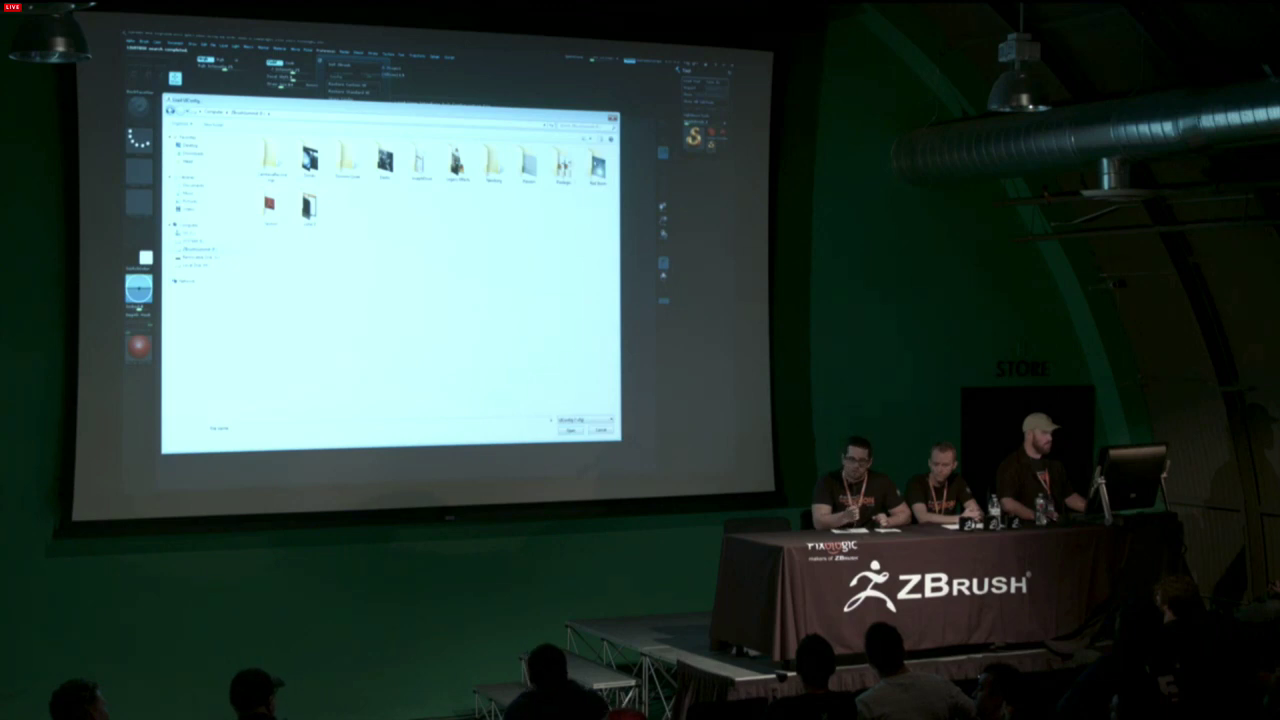
pyautogui.doubleClick(598, 170)
pyautogui.doubleClick(308, 158)
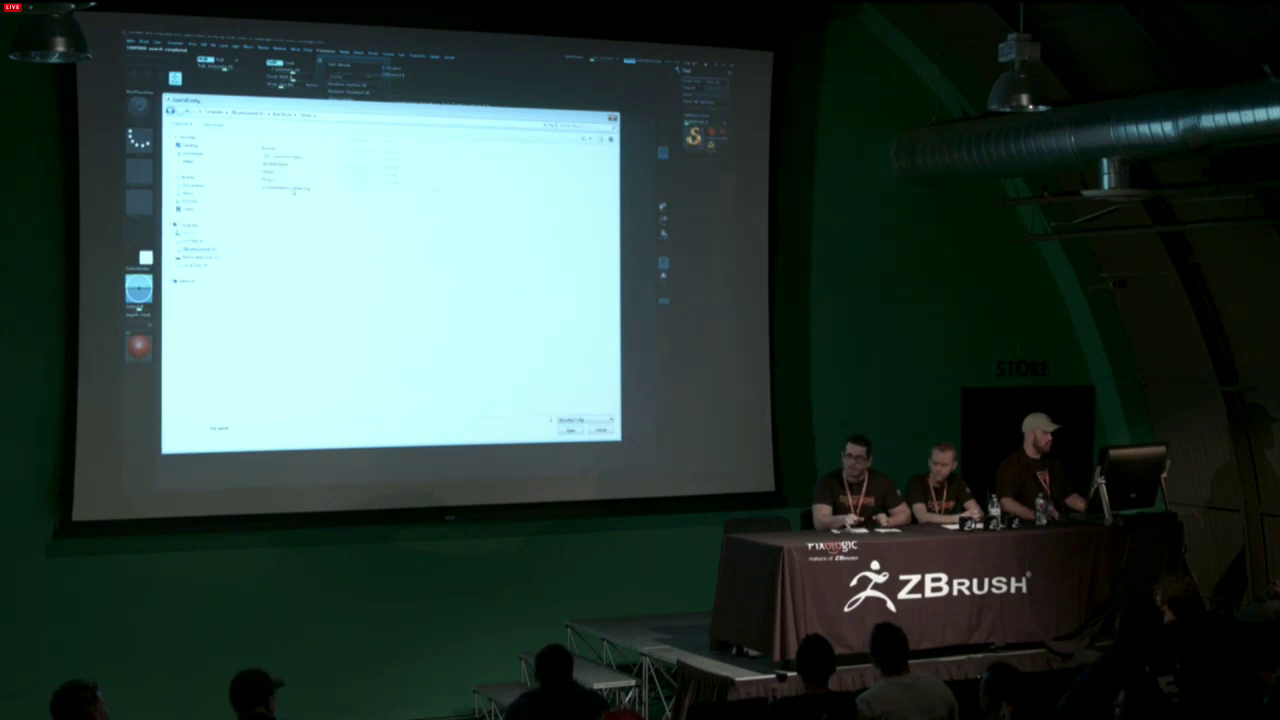
pyautogui.doubleClick(295, 189)
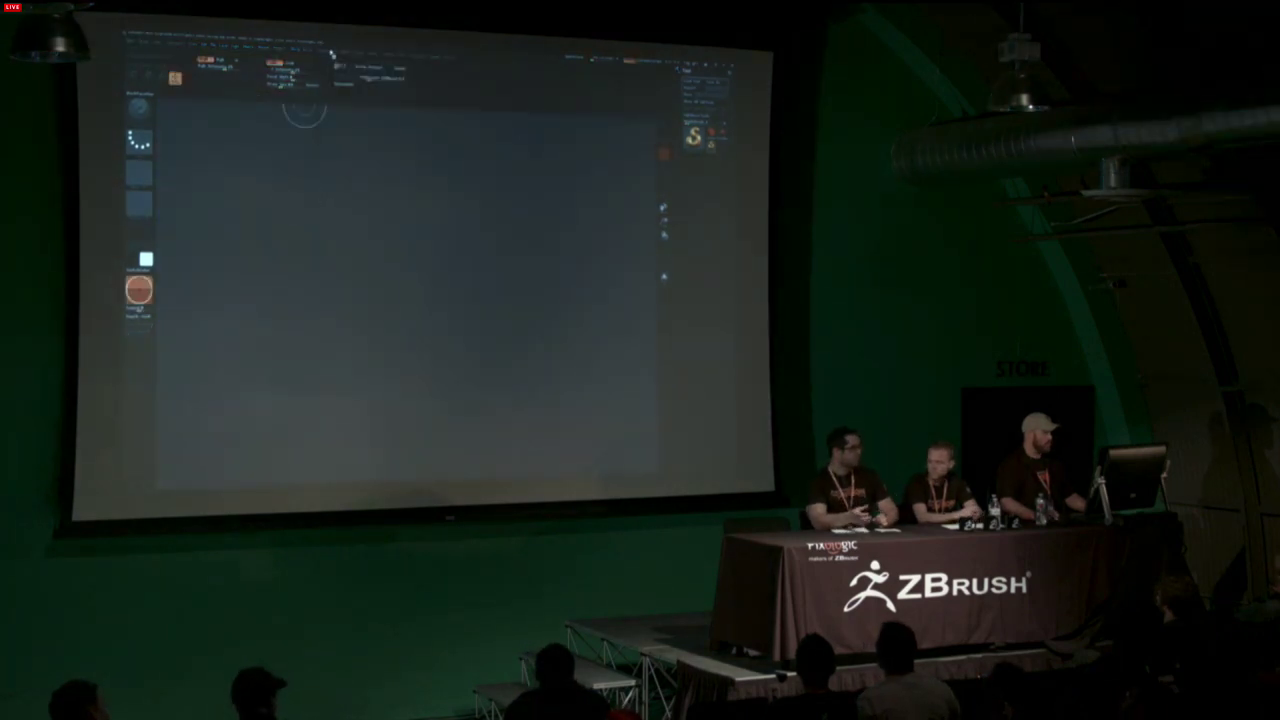
# Store the loaded interface configuration as the ZBrush default
pyautogui.click(327, 52)
pyautogui.click(337, 77)
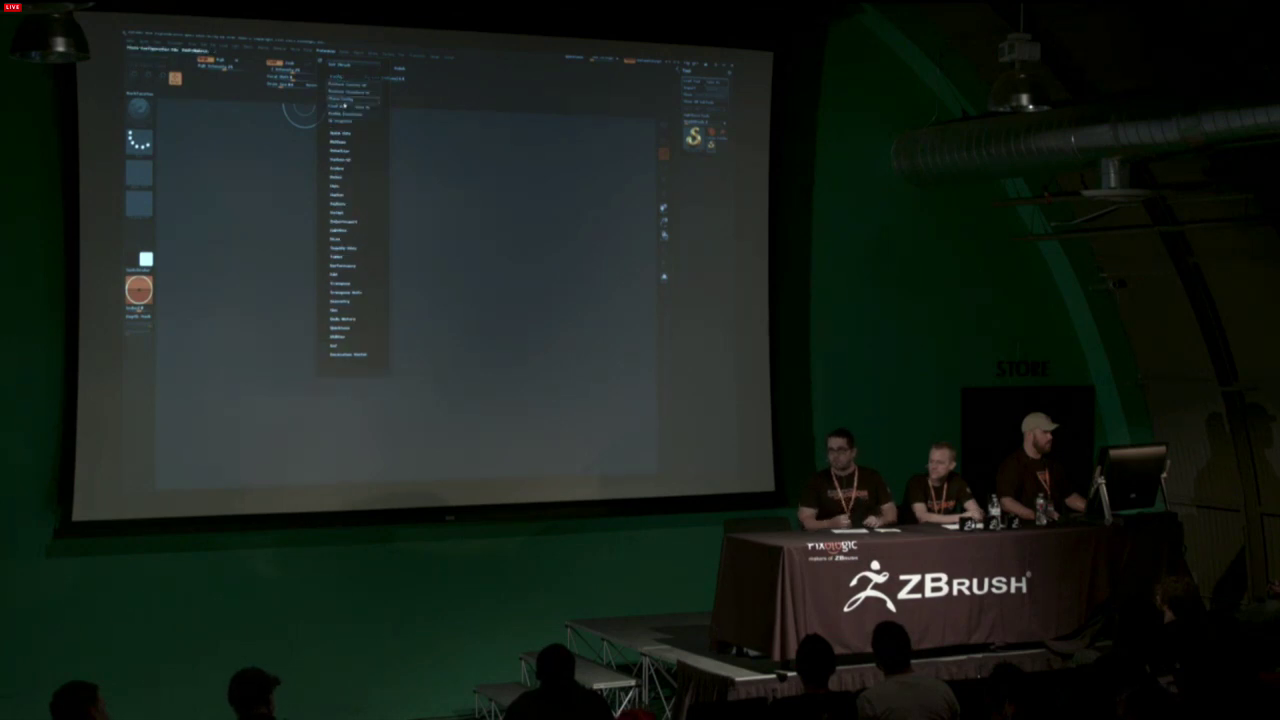
pyautogui.click(341, 99)
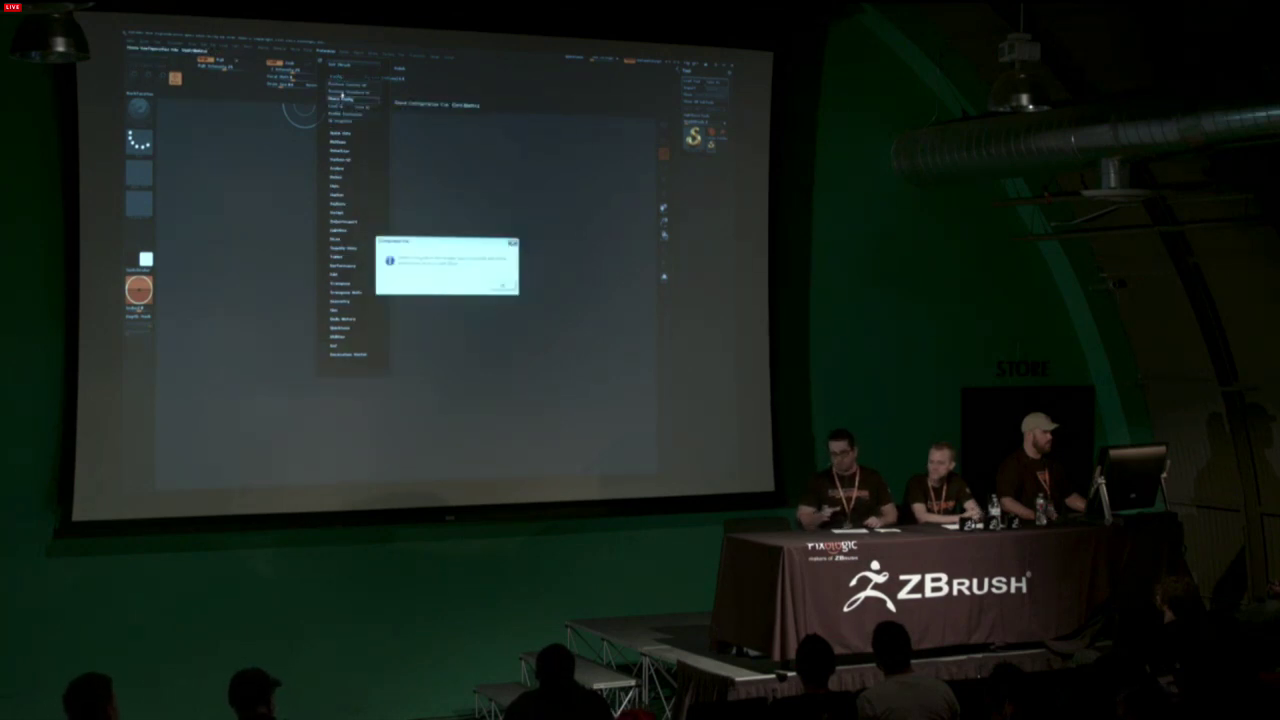
pyautogui.click(503, 286)
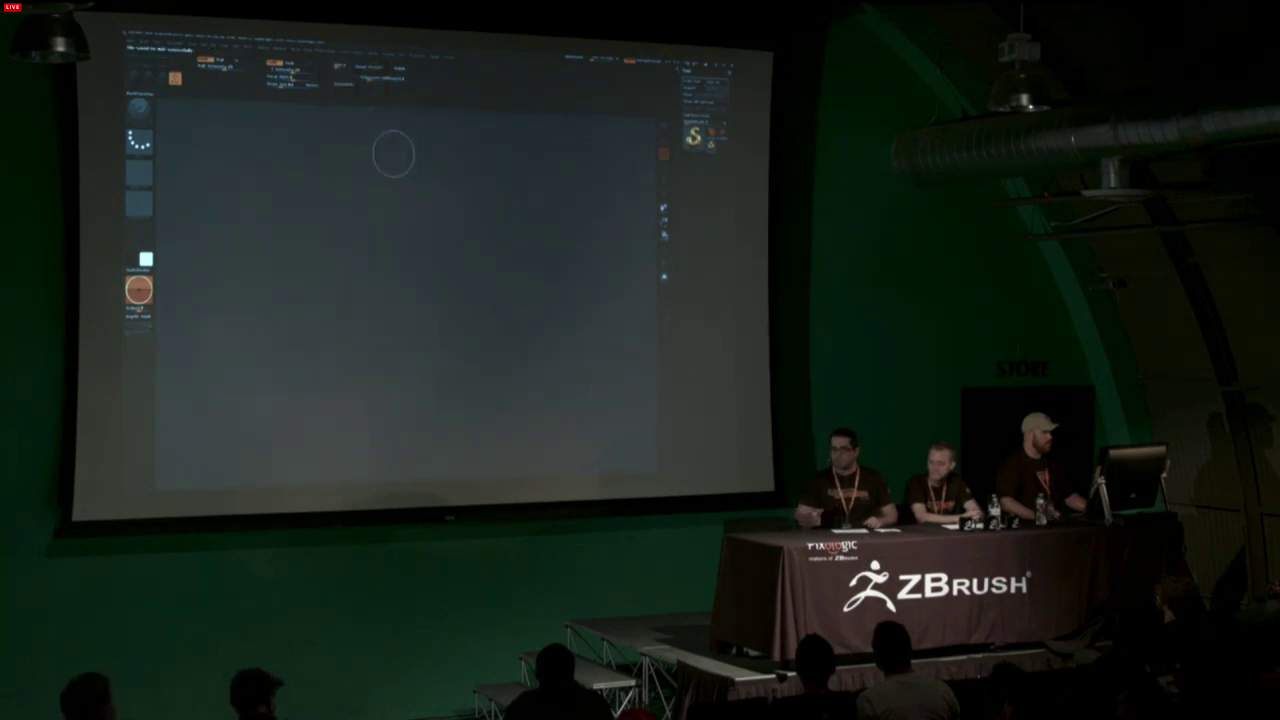
# Load the presentation's custom hotkeys file from the presenter's folder on the ZBrushSummit (F:) drive
pyautogui.click(326, 52)
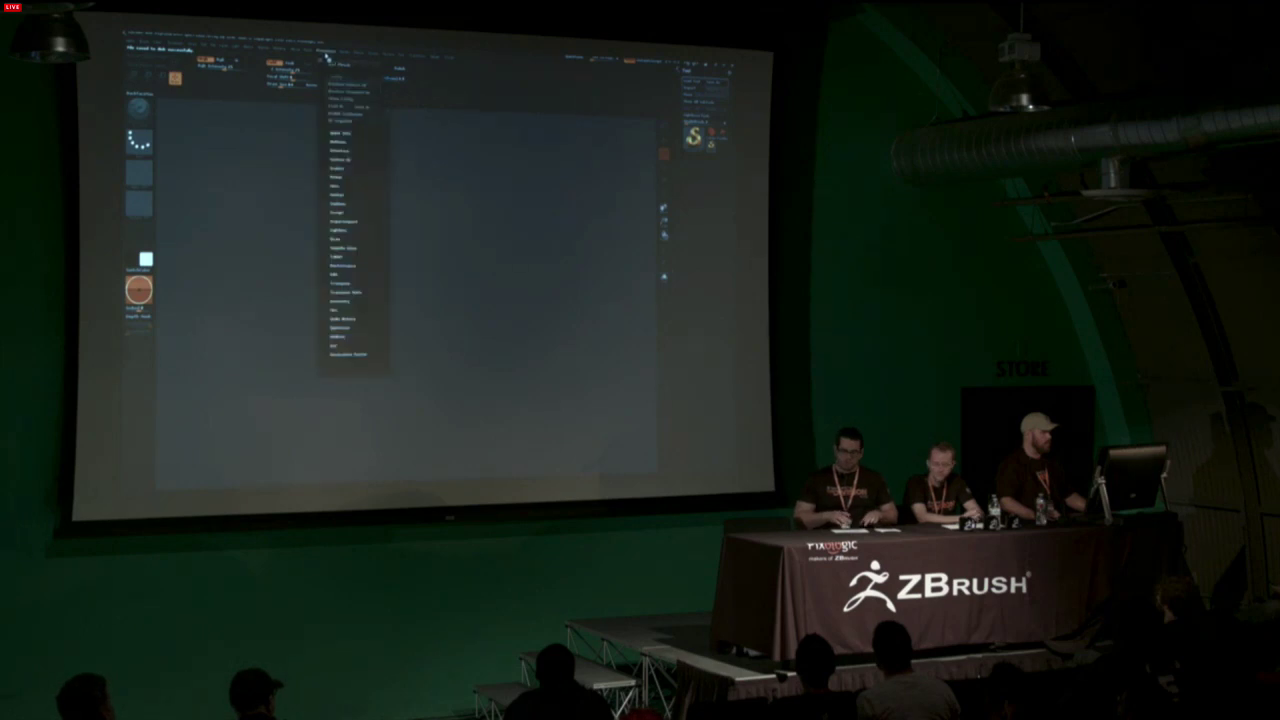
pyautogui.click(340, 142)
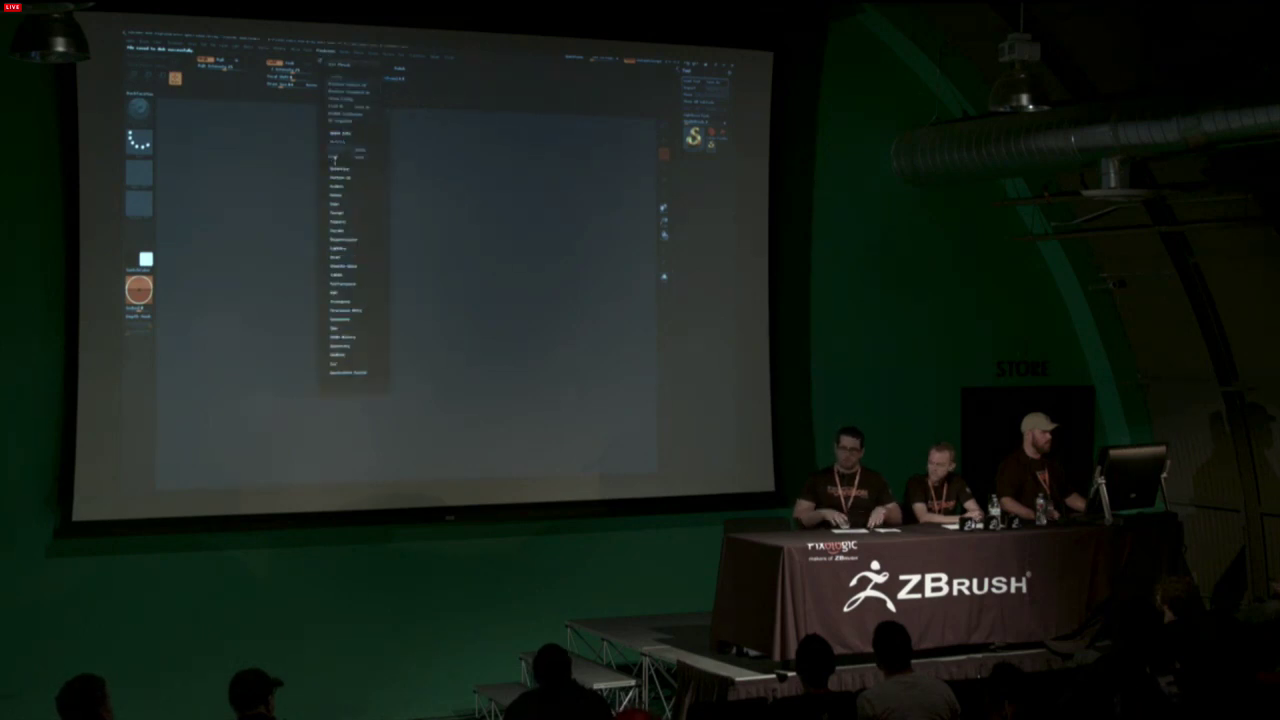
pyautogui.click(337, 159)
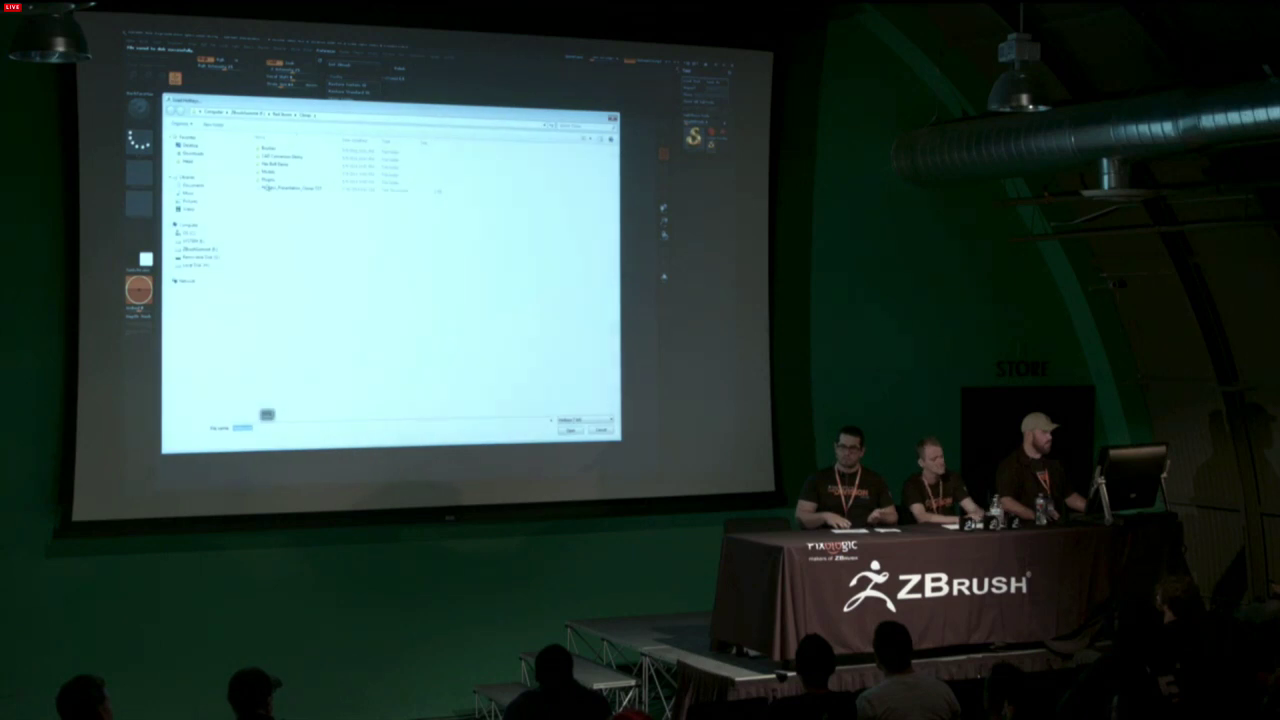
pyautogui.doubleClick(279, 188)
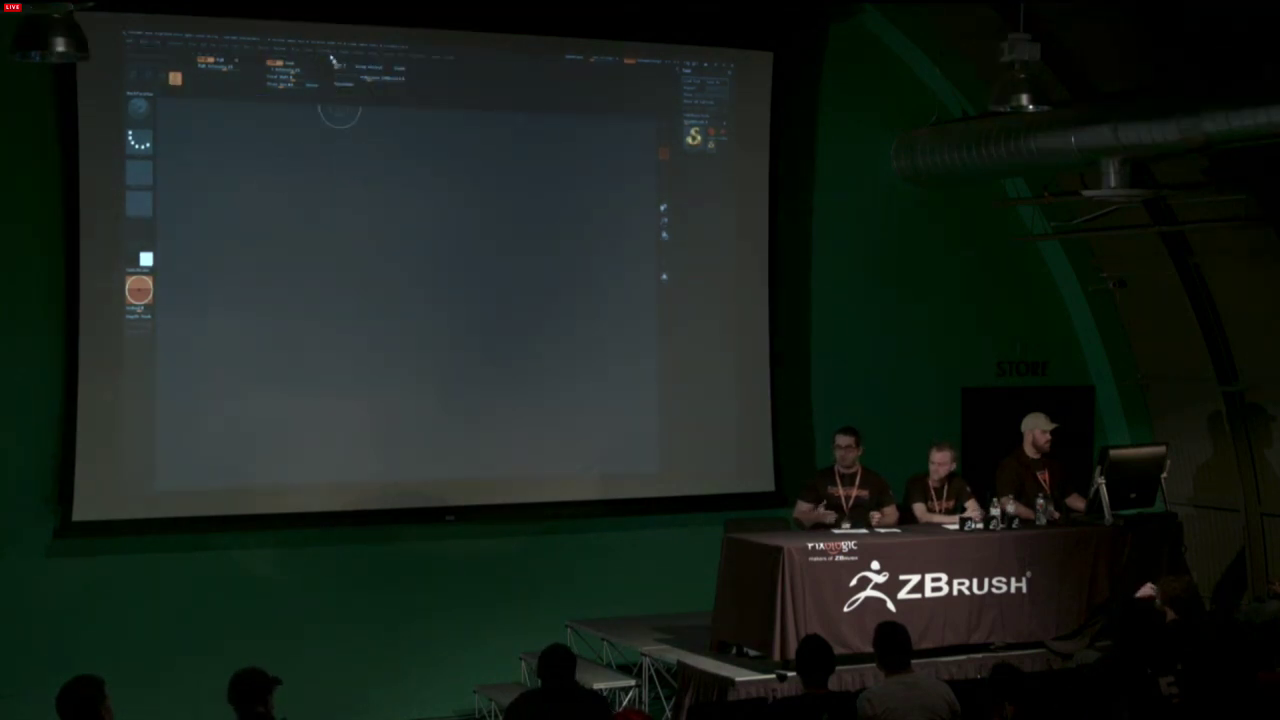
# Store the loaded hotkeys as the startup hotkeys
pyautogui.click(331, 53)
pyautogui.click(361, 150)
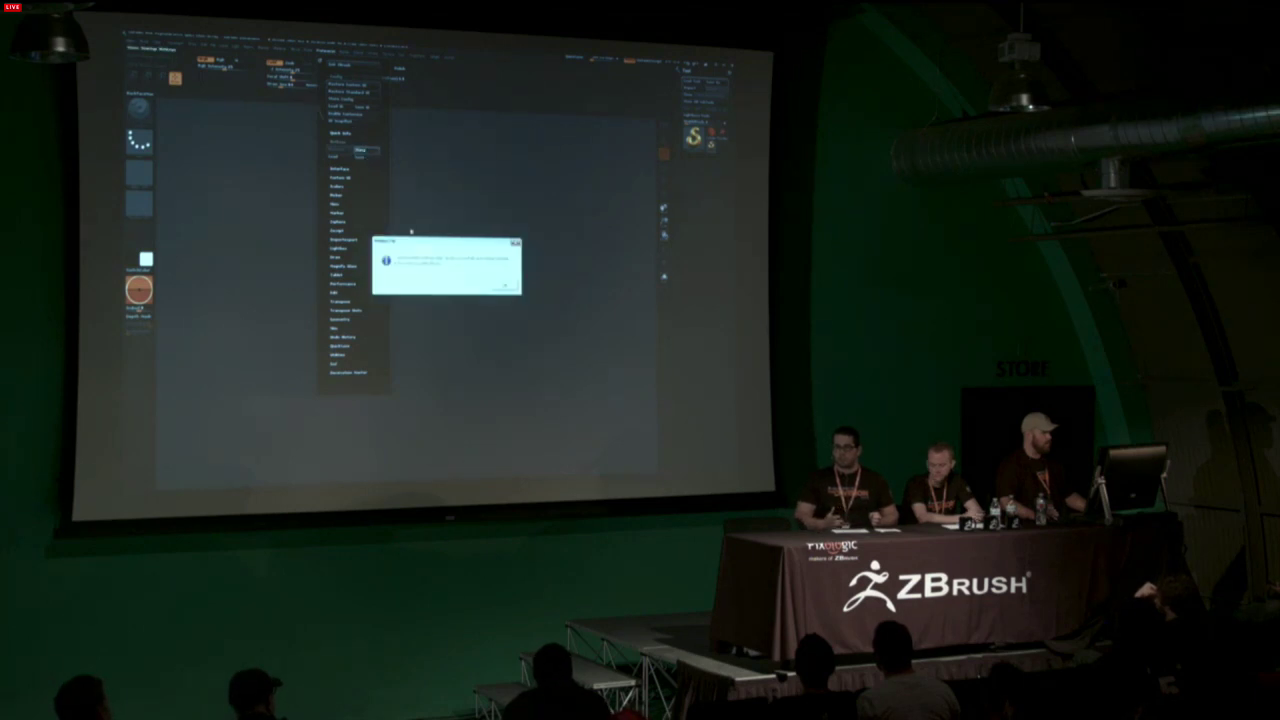
pyautogui.click(507, 286)
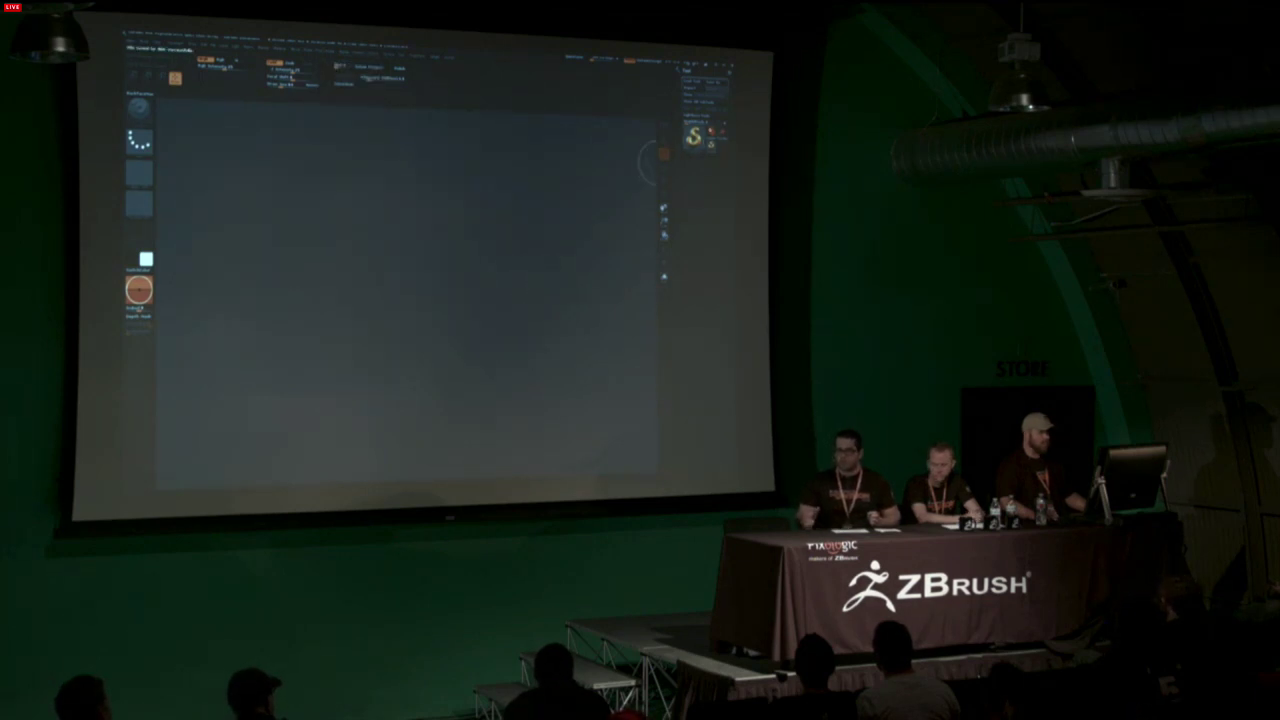
# Draw a cylinder primitive in the middle of the empty canvas and put it in Edit mode
pyautogui.click(712, 131)
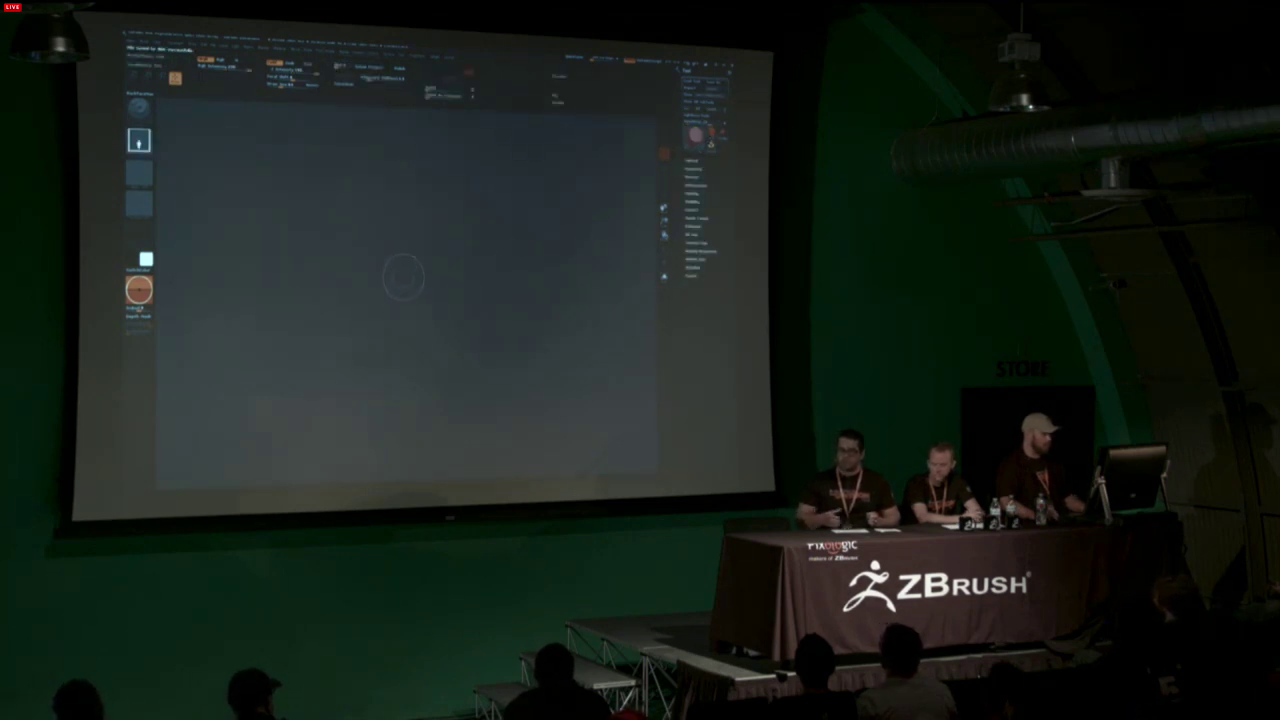
pyautogui.moveTo(403, 277); pyautogui.dragTo(403, 374)
pyautogui.press('t')
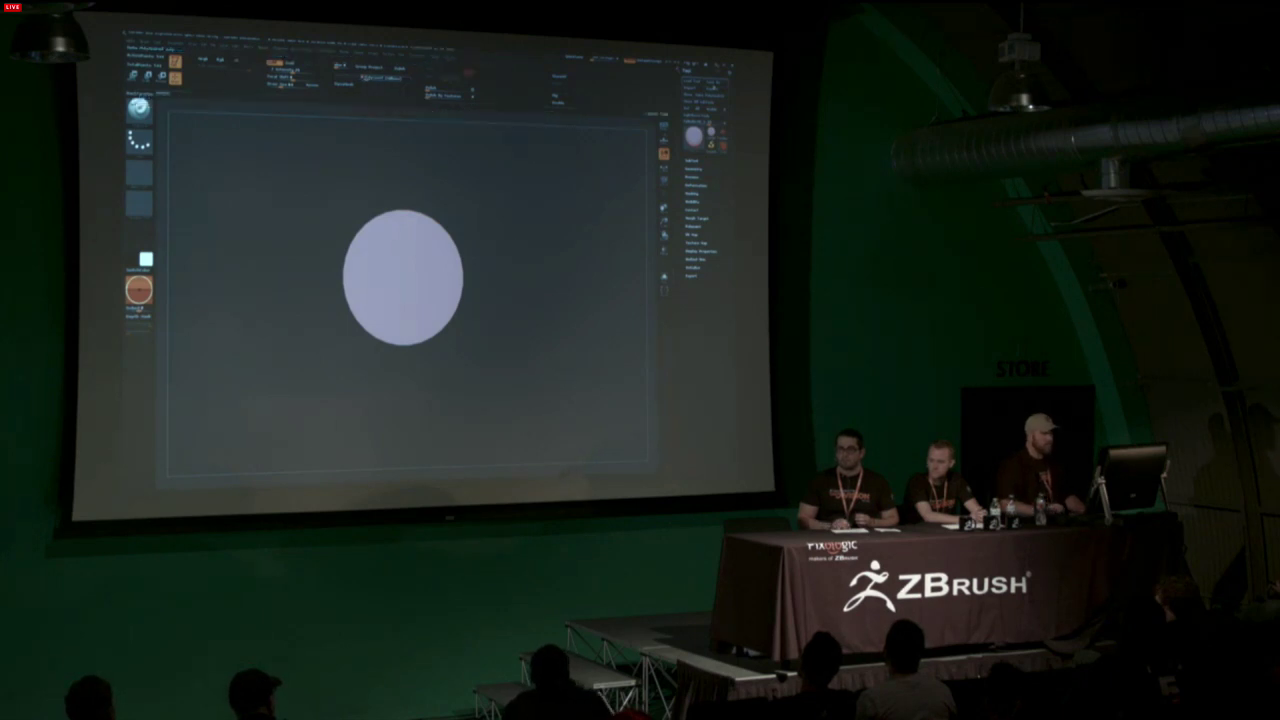
pyautogui.moveTo(575, 375); pyautogui.dragTo(571, 254)
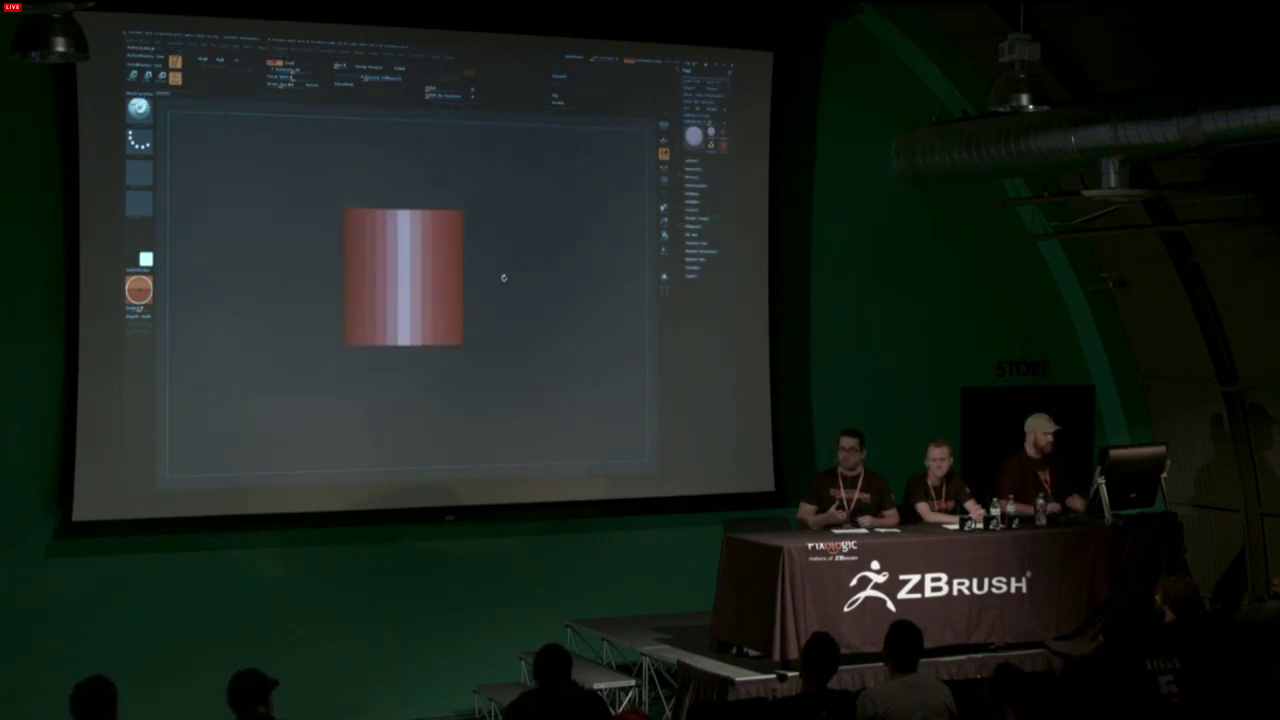
pyautogui.keyDown('alt'); pyautogui.moveTo(504, 278); pyautogui.dragTo(504, 277); pyautogui.keyUp('alt')
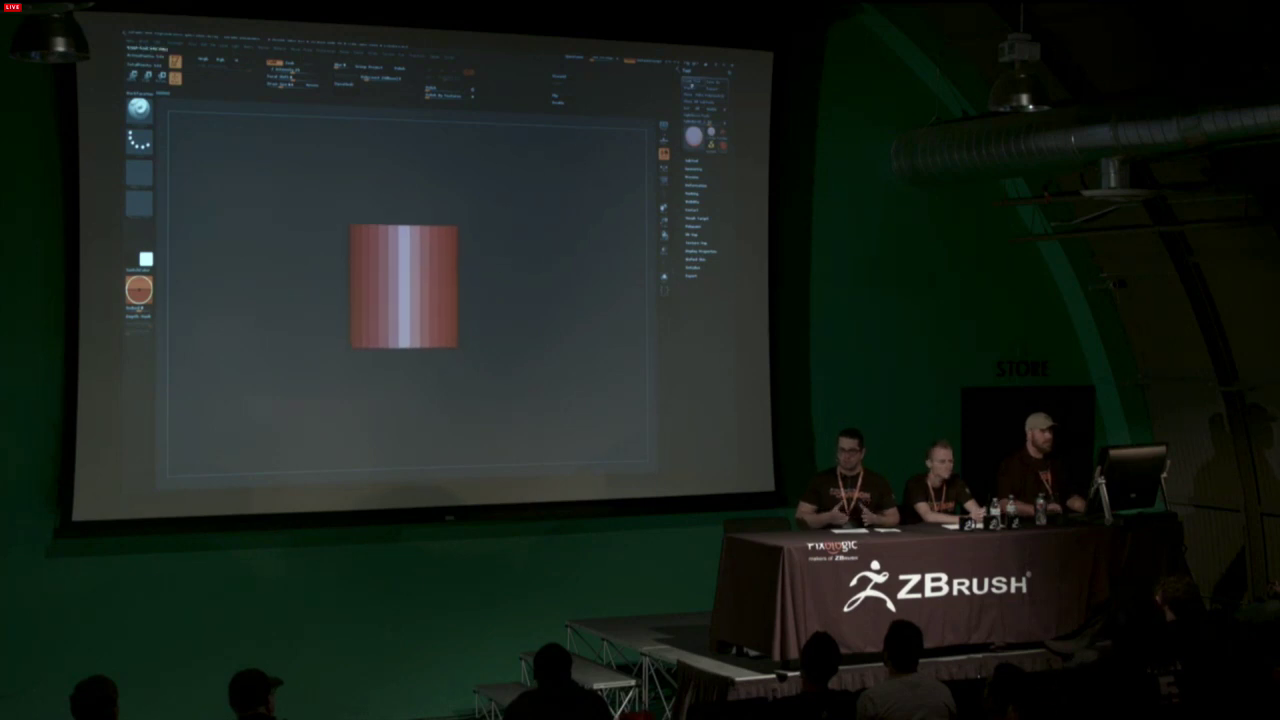
# Load the first tool file from the CAD conversion folder and turn the receiver to its side view
pyautogui.click(692, 84)
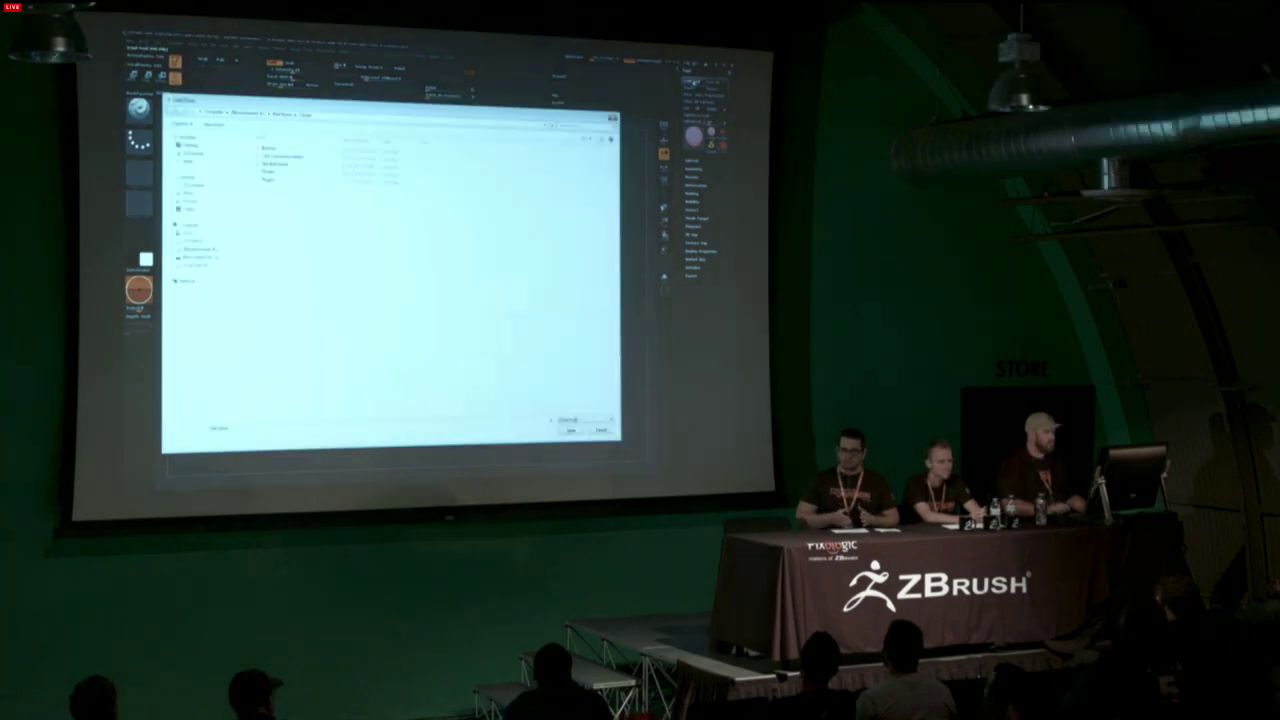
pyautogui.click(271, 159)
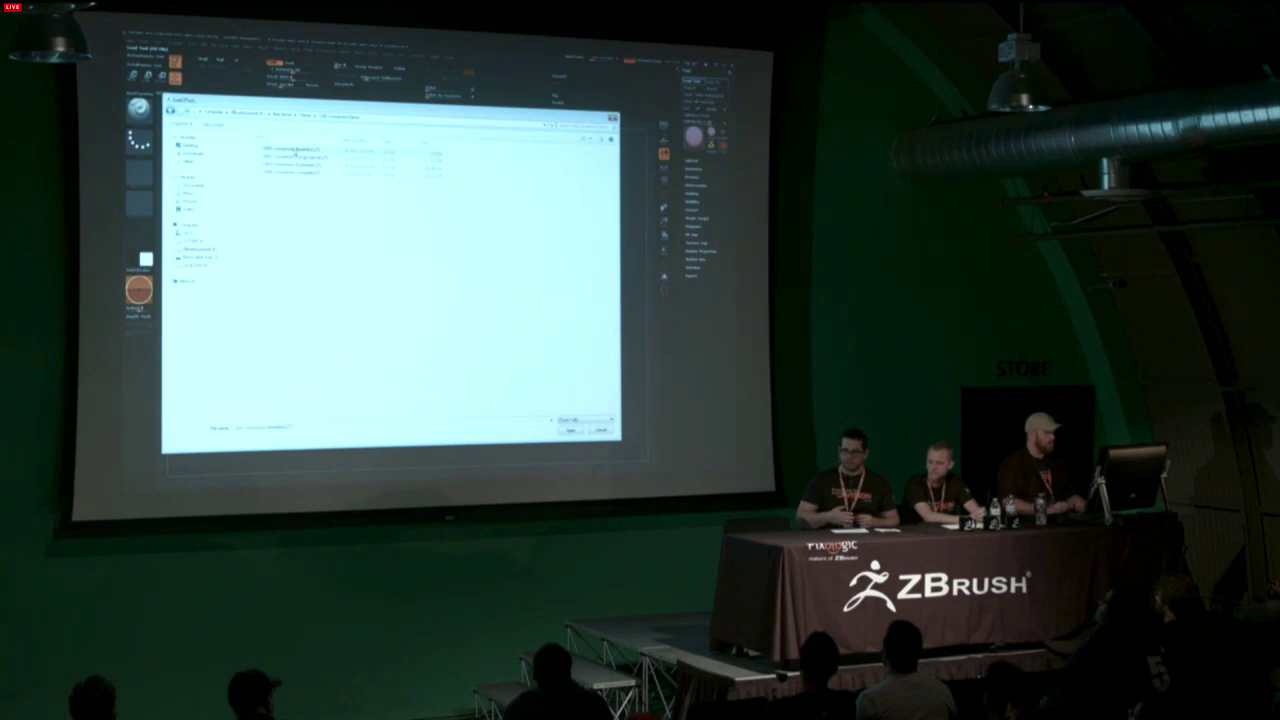
pyautogui.doubleClick(295, 152)
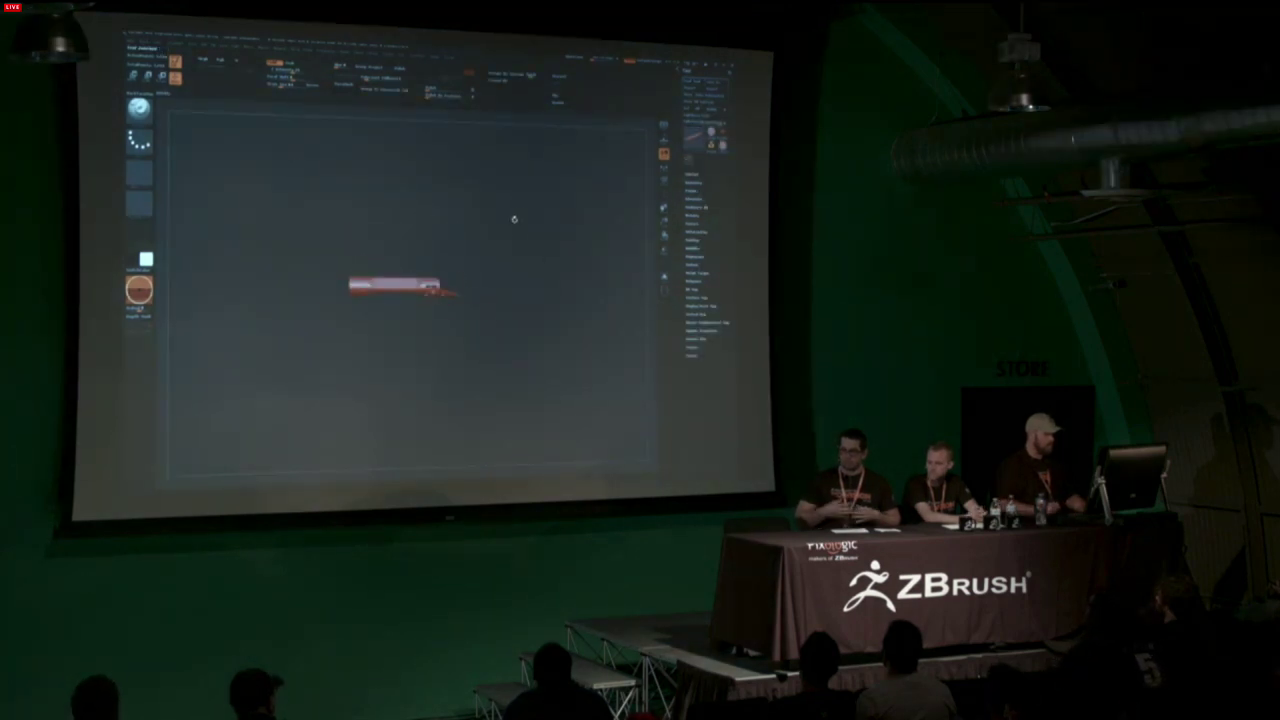
pyautogui.moveTo(514, 219); pyautogui.dragTo(484, 377)
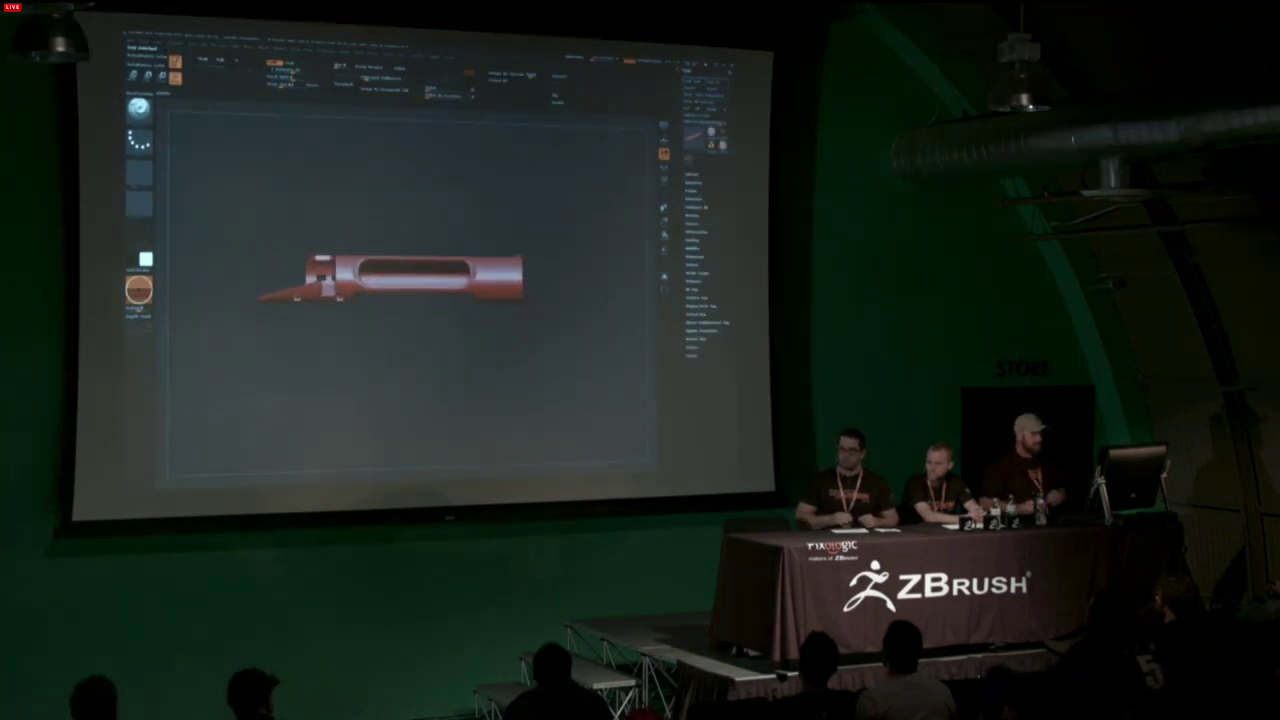
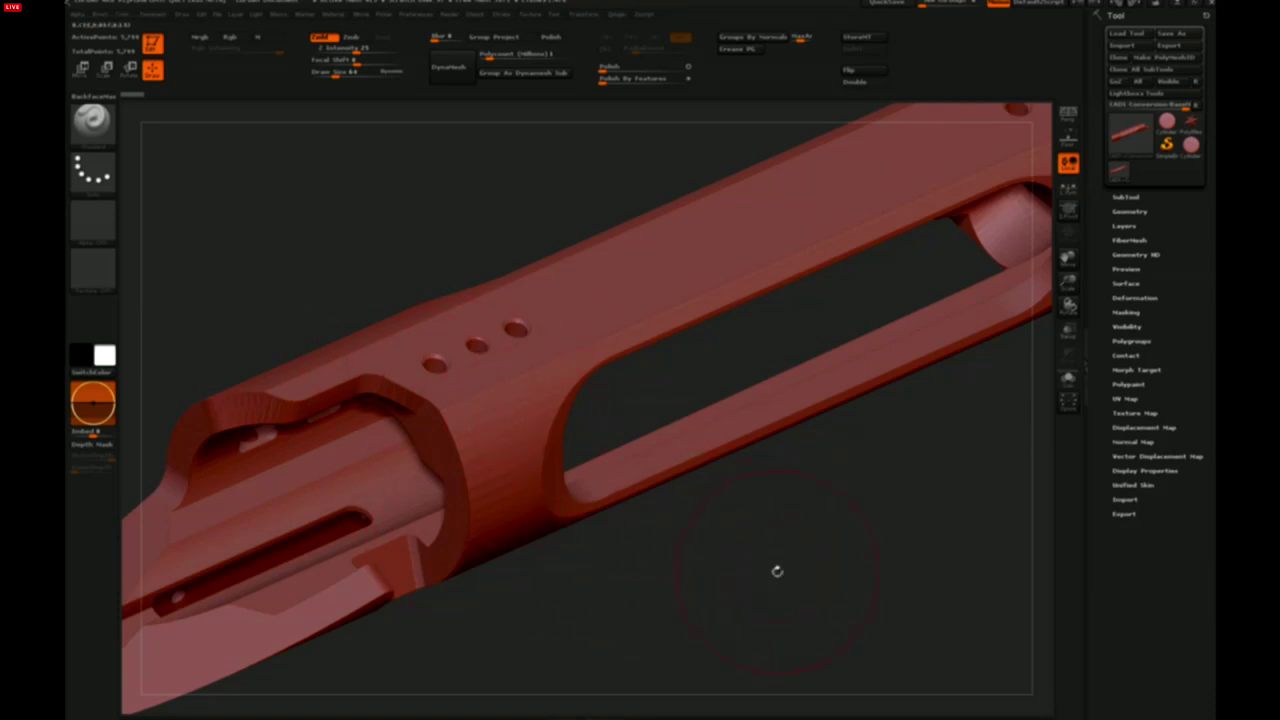
# Examine the triangulated CAD topology around the receiver's ejection opening and rear edge
pyautogui.moveTo(777, 571)
pyautogui.keyDown('alt'); pyautogui.mouseDown()
pyautogui.moveTo(780, 537)
pyautogui.moveTo(735, 613)
pyautogui.mouseUp(); pyautogui.keyUp('alt')
pyautogui.hotkey('shift', 'd')
pyautogui.moveTo(683, 390); pyautogui.dragTo(633, 390)
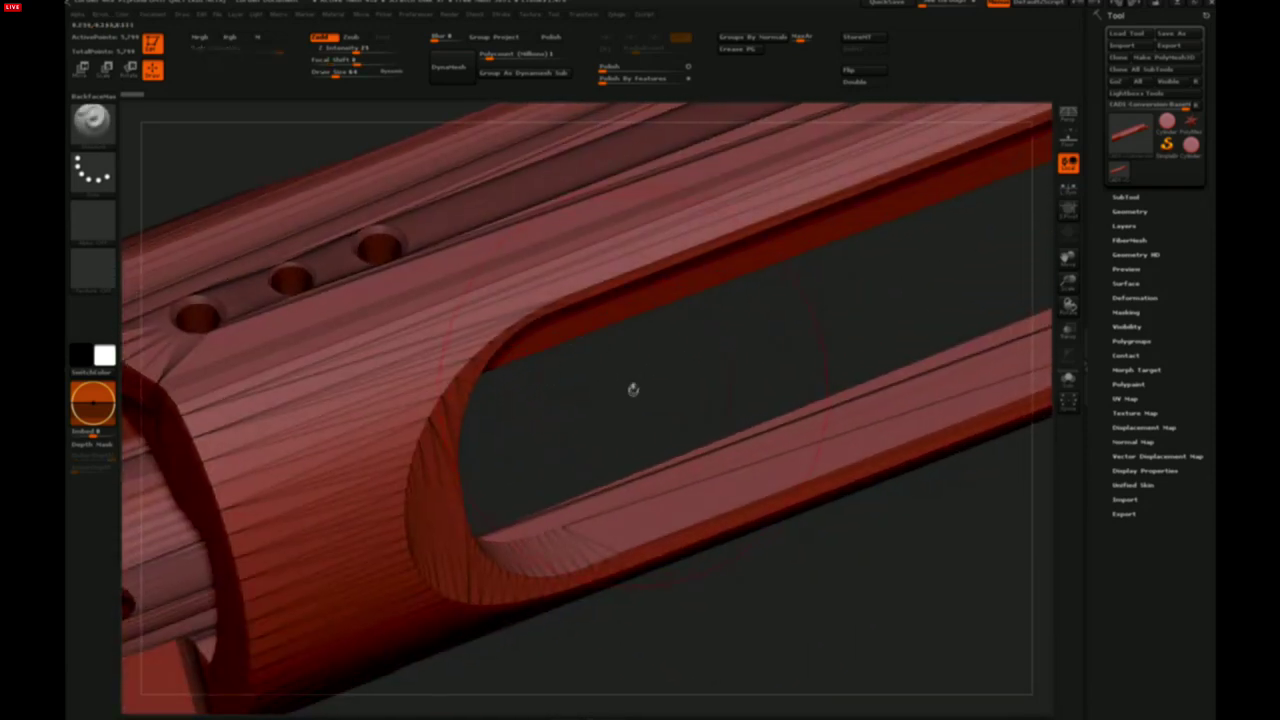
pyautogui.keyDown('alt'); pyautogui.moveTo(662, 643); pyautogui.dragTo(768, 558); pyautogui.keyUp('alt')
pyautogui.moveTo(751, 620); pyautogui.dragTo(785, 620)
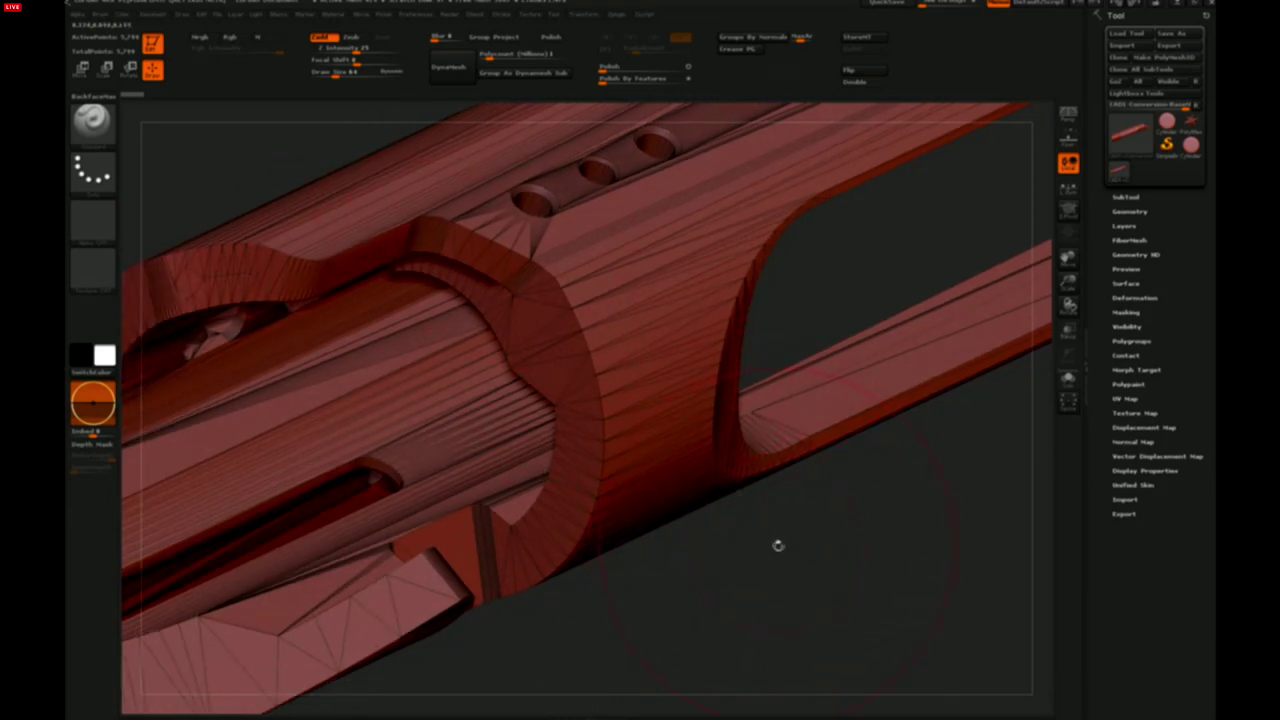
# Subdivide the imported receiver mesh once as a smoothing test and undo the subdivision
pyautogui.hotkey('shift', 'f')
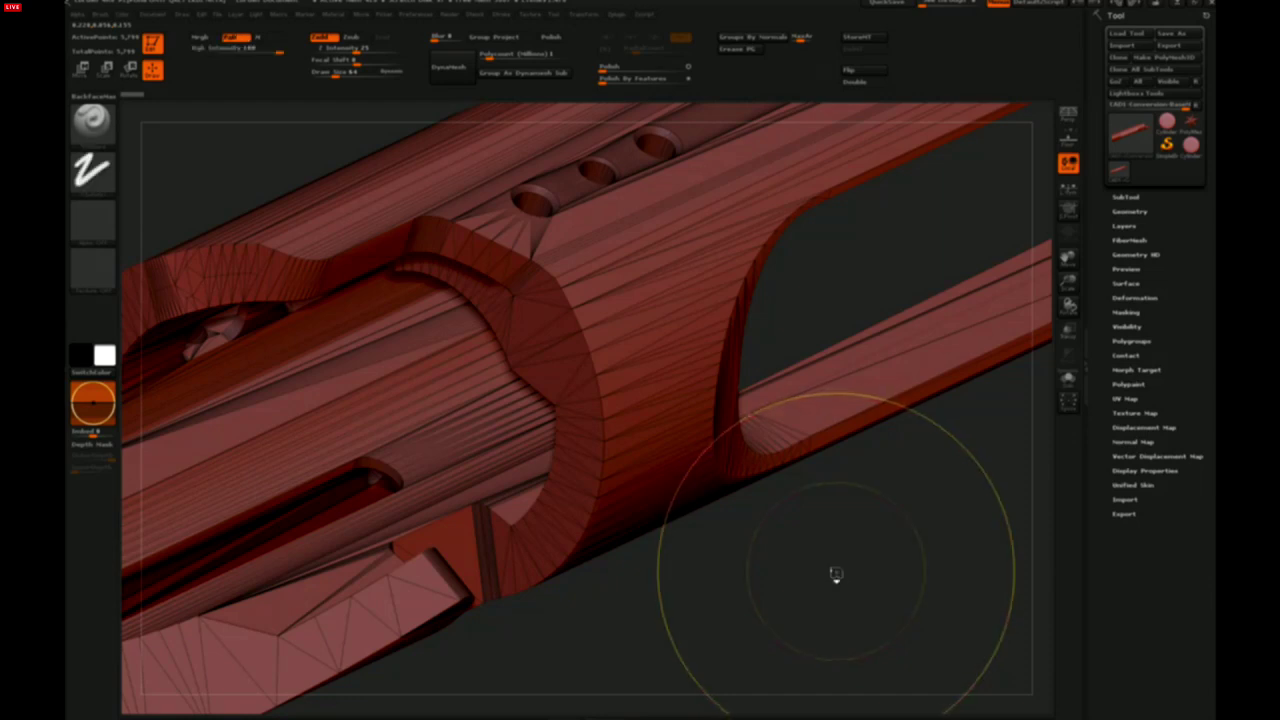
pyautogui.hotkey('ctrl', 'd')
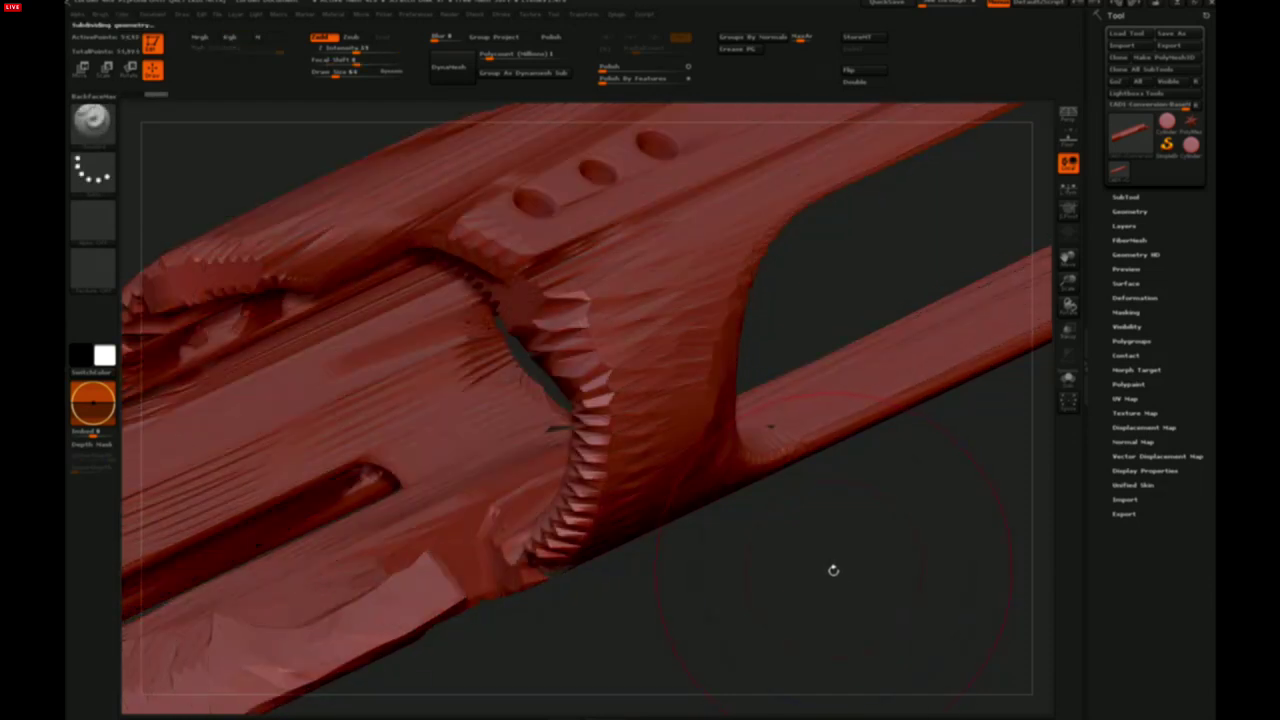
pyautogui.hotkey('ctrl', 'z')
pyautogui.keyDown('alt'); pyautogui.moveTo(871, 514); pyautogui.dragTo(806, 561); pyautogui.keyUp('alt')
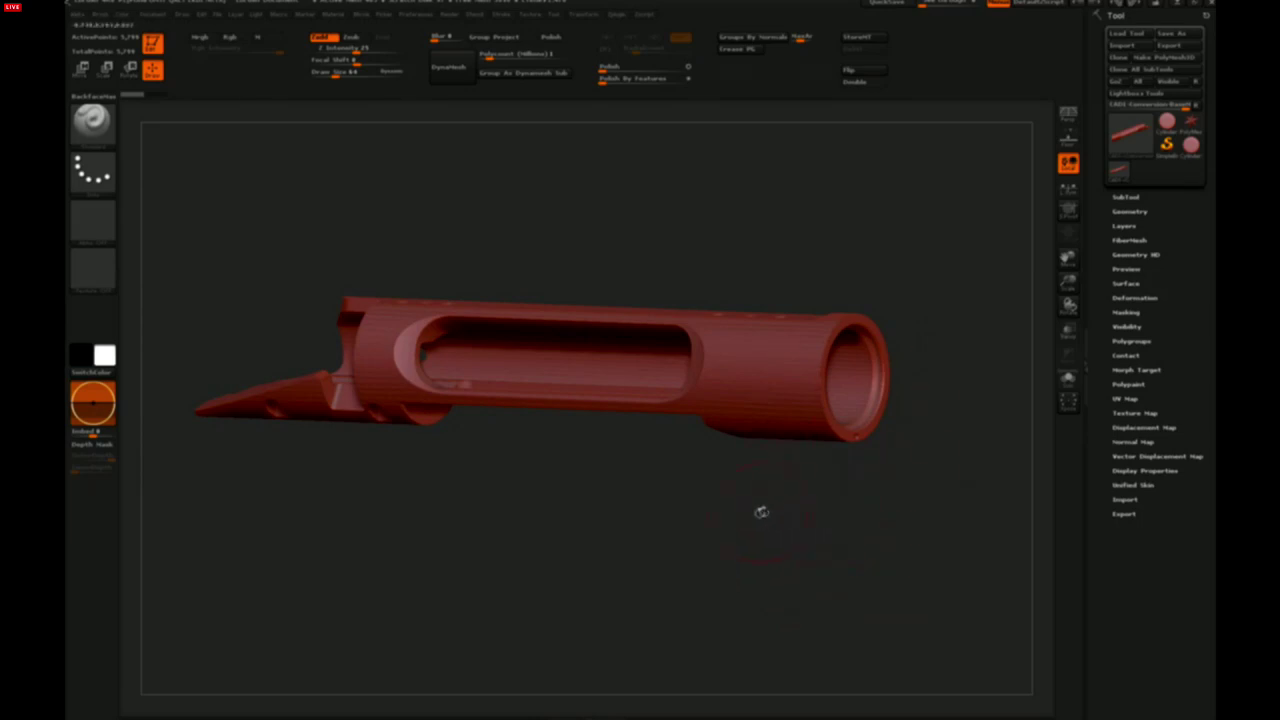
# Split the receiver into polygroups with Groups By Normals
pyautogui.moveTo(761, 512); pyautogui.dragTo(831, 587)
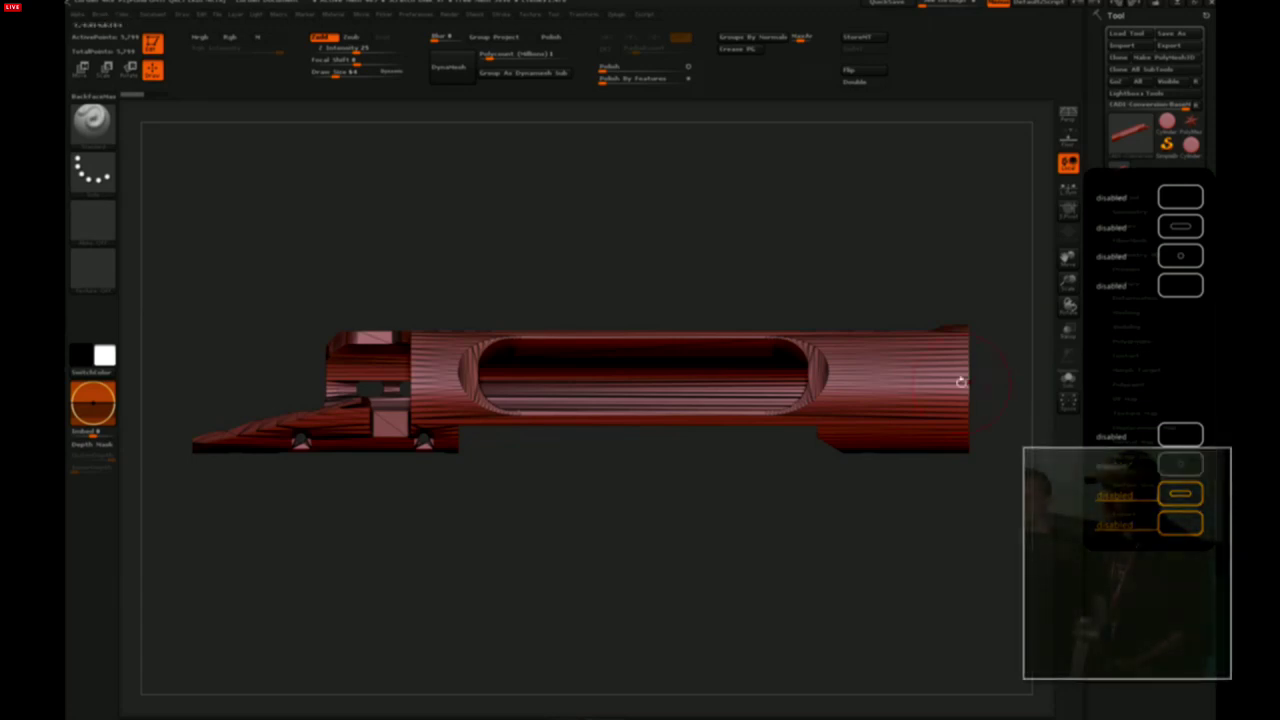
pyautogui.click(1140, 341)
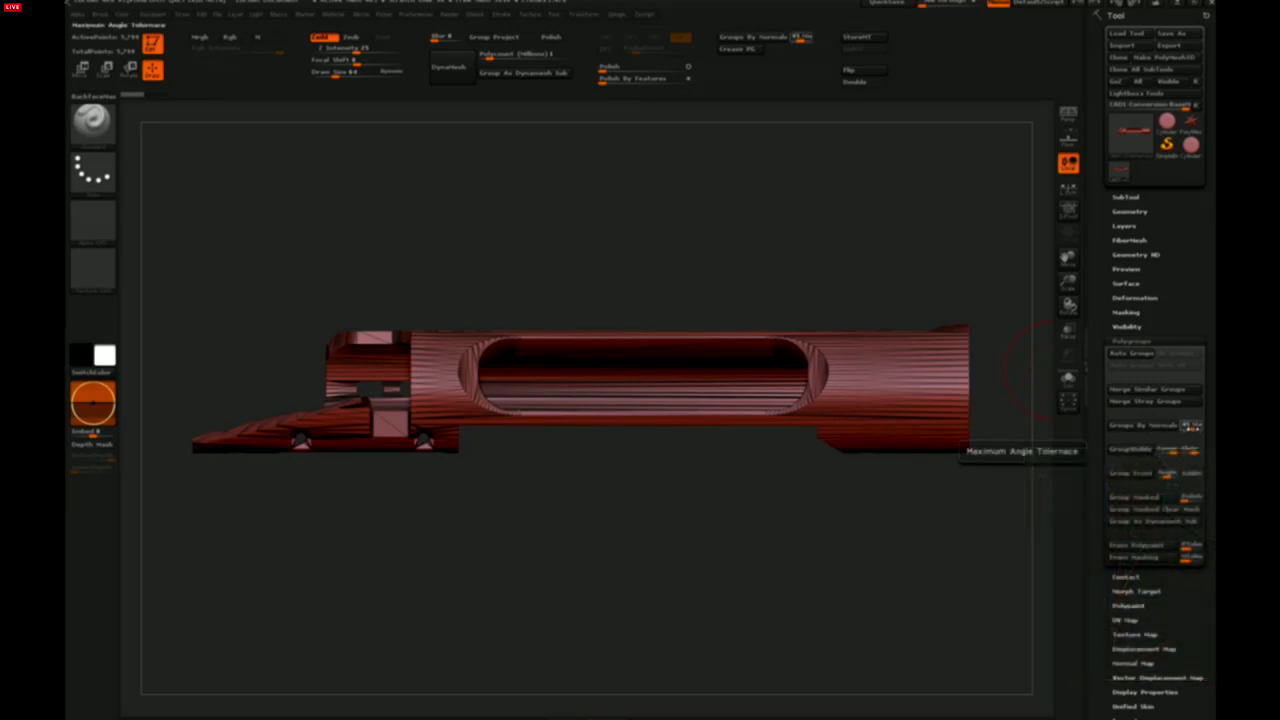
pyautogui.click(1188, 429)
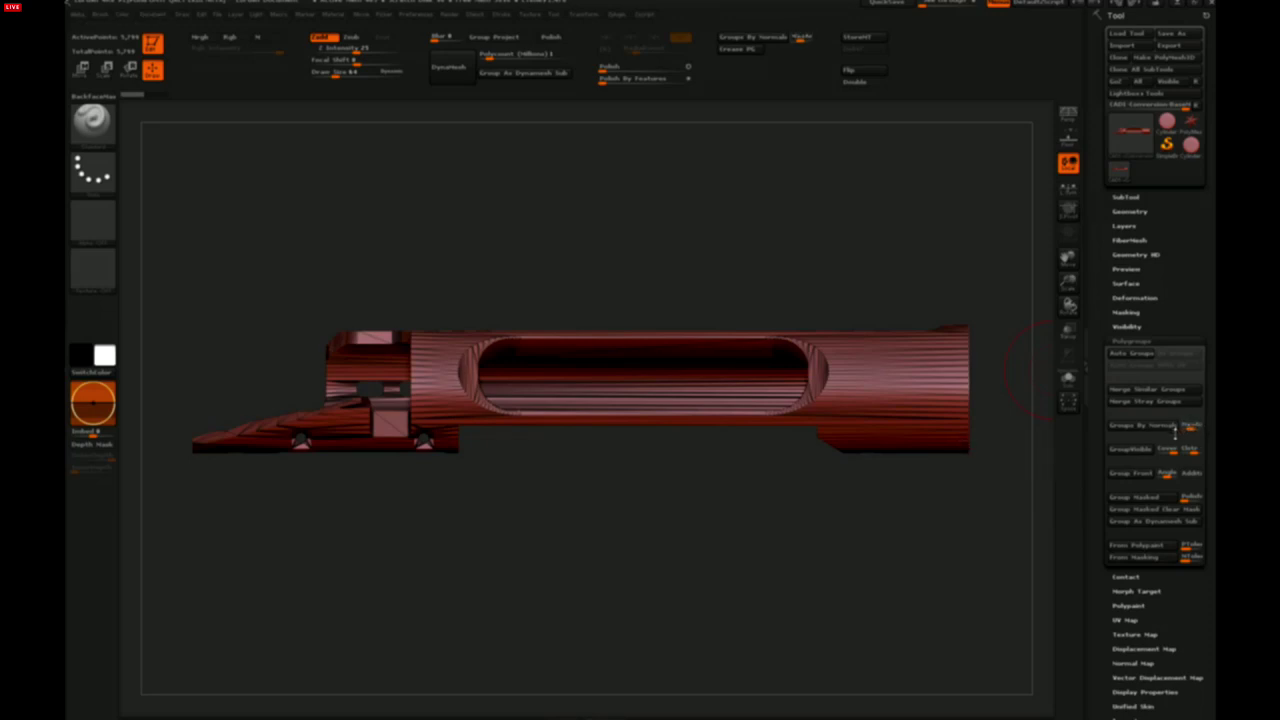
pyautogui.moveTo(850, 515); pyautogui.dragTo(892, 481)
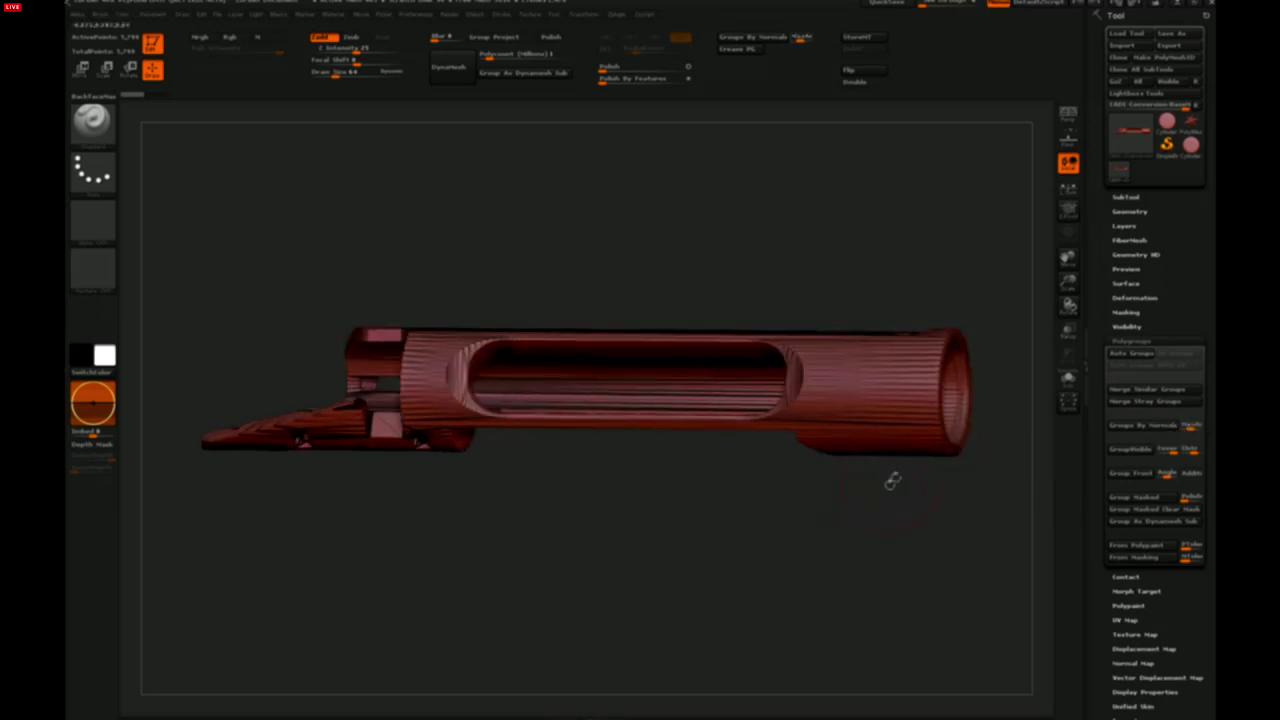
pyautogui.moveTo(945, 298); pyautogui.dragTo(948, 330)
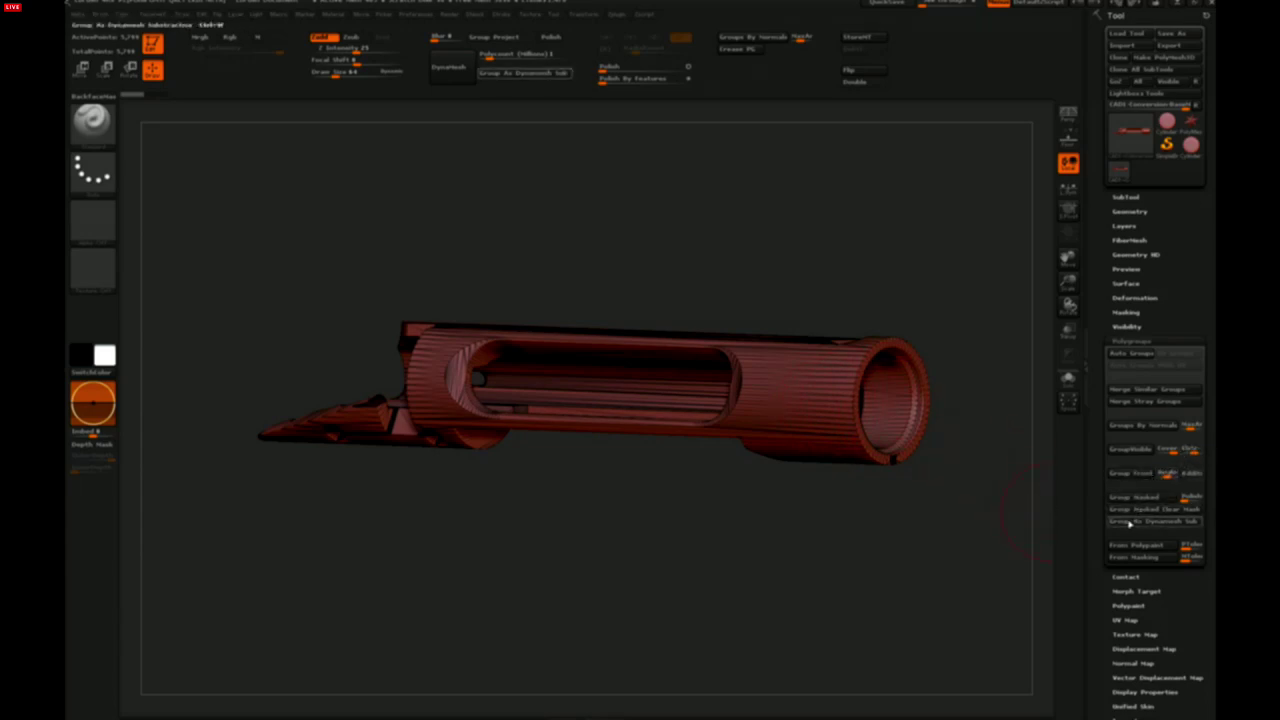
pyautogui.moveTo(811, 611); pyautogui.dragTo(855, 590)
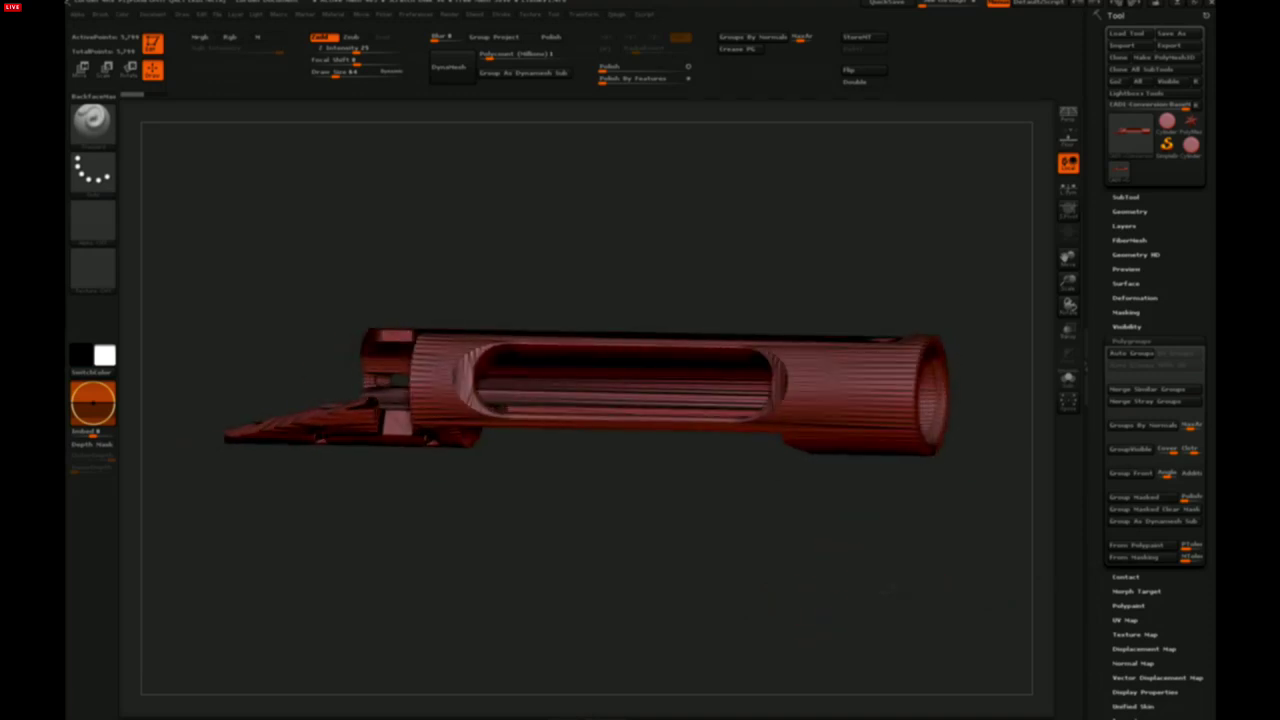
pyautogui.click(1141, 425)
# Examine the polygroups on the receiver's rear section and around the holes along its upper surface
pyautogui.moveTo(923, 537); pyautogui.dragTo(985, 548)
pyautogui.keyDown('alt'); pyautogui.moveTo(788, 575); pyautogui.dragTo(772, 632); pyautogui.keyUp('alt')
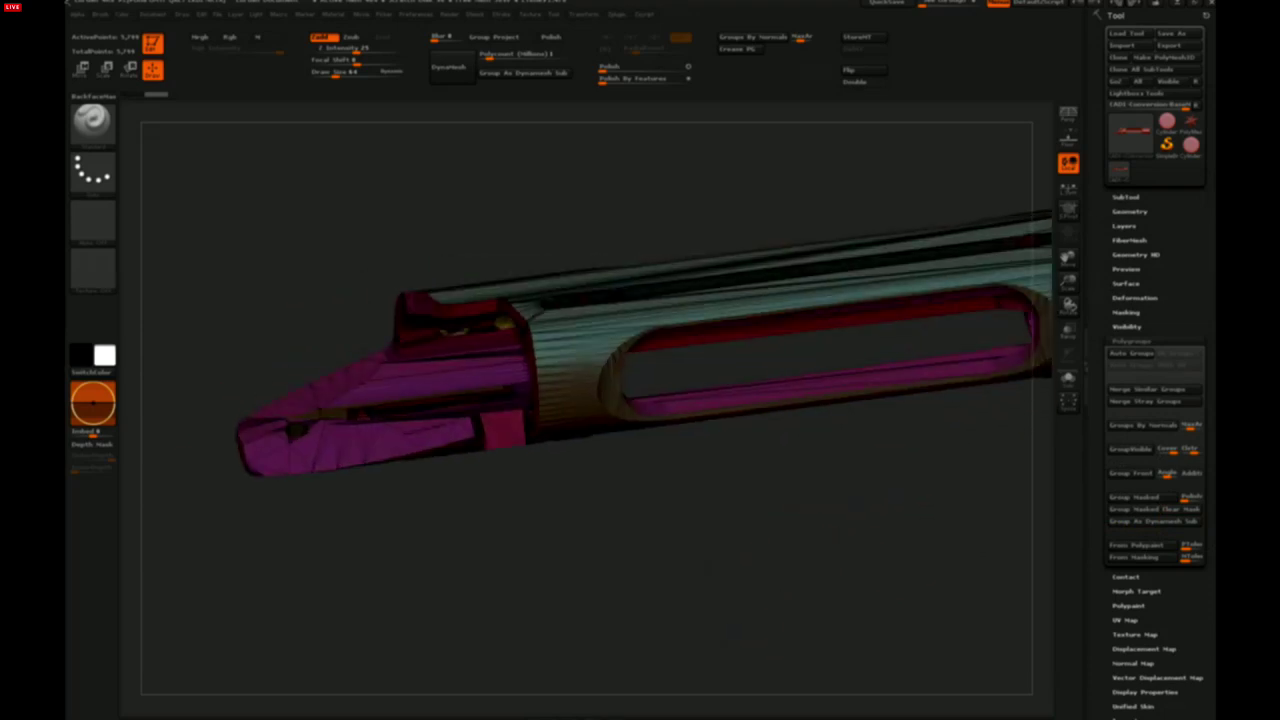
pyautogui.keyDown('alt'); pyautogui.moveTo(740, 575); pyautogui.dragTo(628, 618); pyautogui.keyUp('alt')
pyautogui.keyDown('alt'); pyautogui.moveTo(628, 560); pyautogui.dragTo(365, 609); pyautogui.keyUp('alt')
pyautogui.keyDown('alt'); pyautogui.moveTo(780, 574); pyautogui.dragTo(700, 548); pyautogui.keyUp('alt')
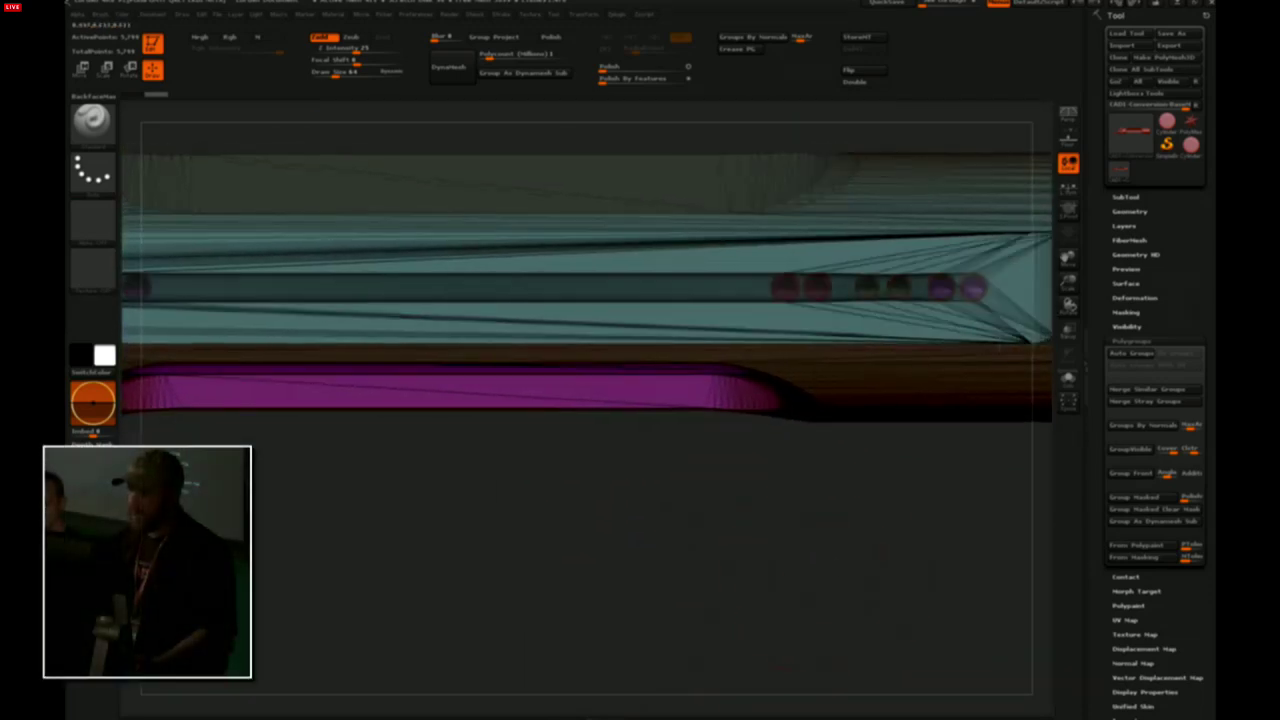
pyautogui.keyDown('alt'); pyautogui.moveTo(604, 510); pyautogui.dragTo(464, 508); pyautogui.keyUp('alt')
# Examine the polygroups on the rim and inner steps of the receiver's round open end
pyautogui.moveTo(730, 700); pyautogui.dragTo(552, 623)
pyautogui.moveTo(740, 620); pyautogui.dragTo(632, 610)
pyautogui.keyDown('alt'); pyautogui.moveTo(760, 500); pyautogui.dragTo(800, 640); pyautogui.keyUp('alt')
pyautogui.moveTo(875, 621); pyautogui.dragTo(613, 500)
pyautogui.moveTo(811, 514); pyautogui.dragTo(745, 595)
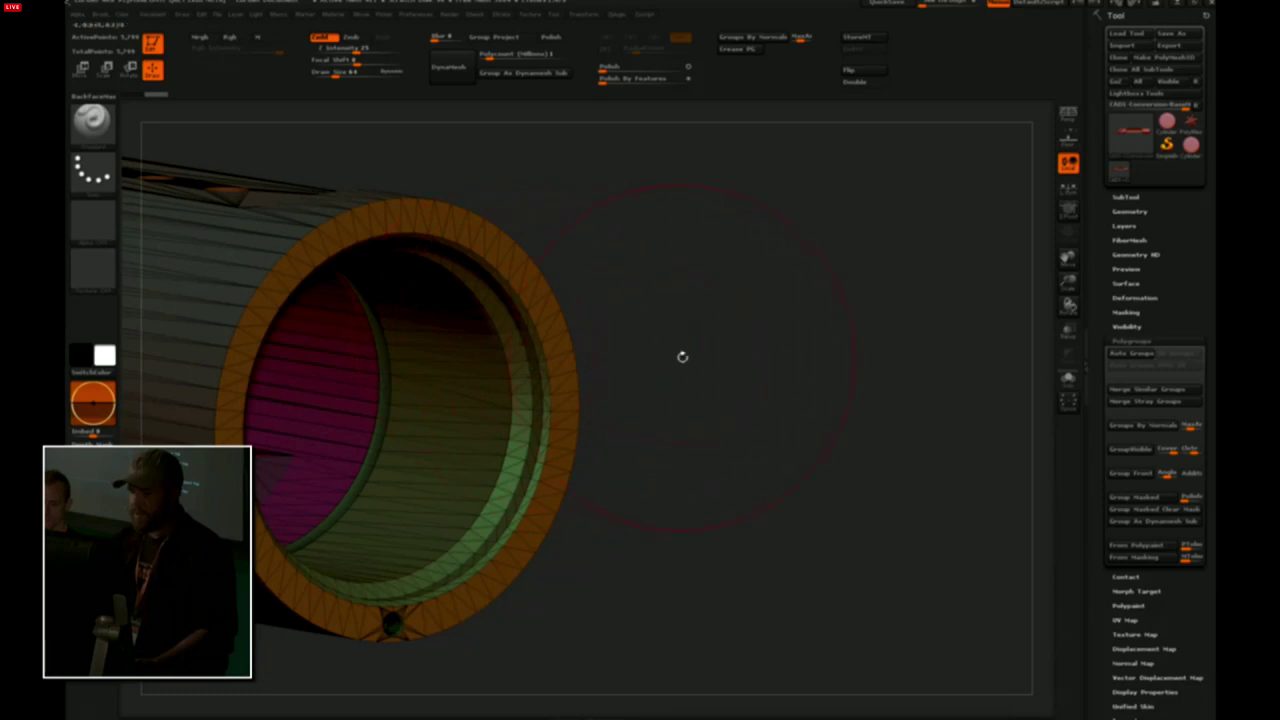
pyautogui.moveTo(682, 357); pyautogui.dragTo(780, 350)
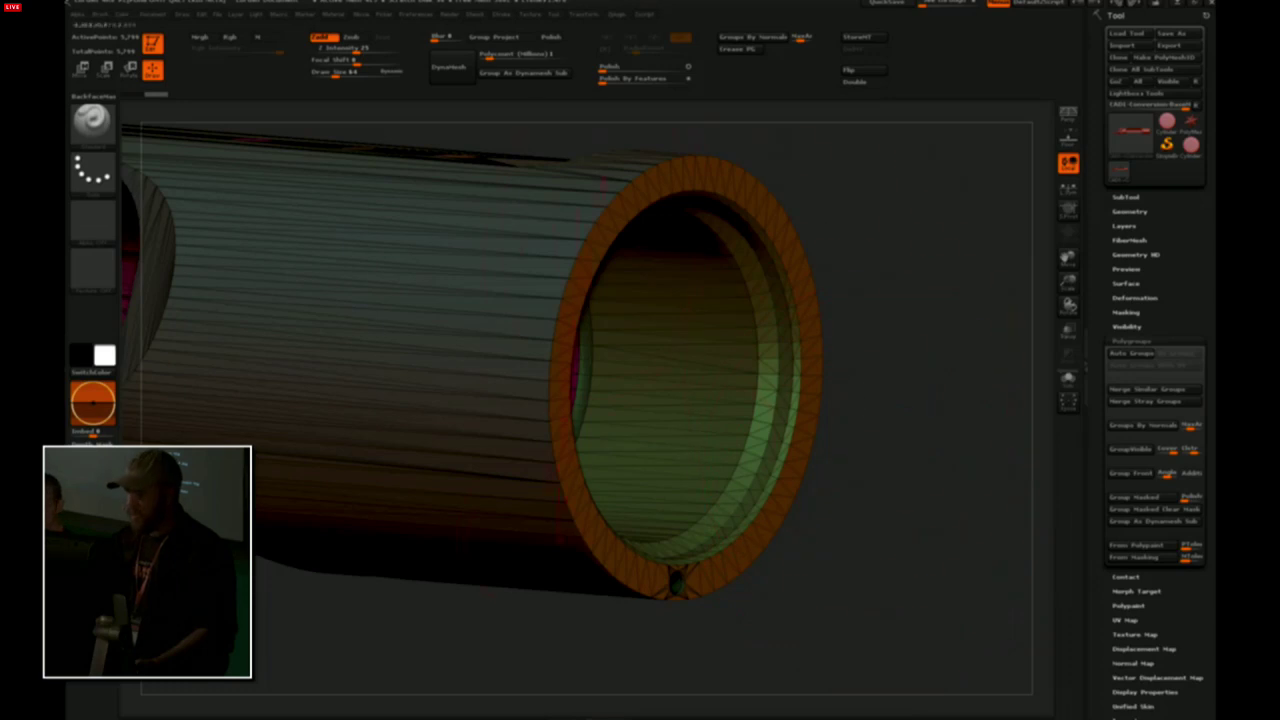
pyautogui.moveTo(930, 404); pyautogui.dragTo(919, 405)
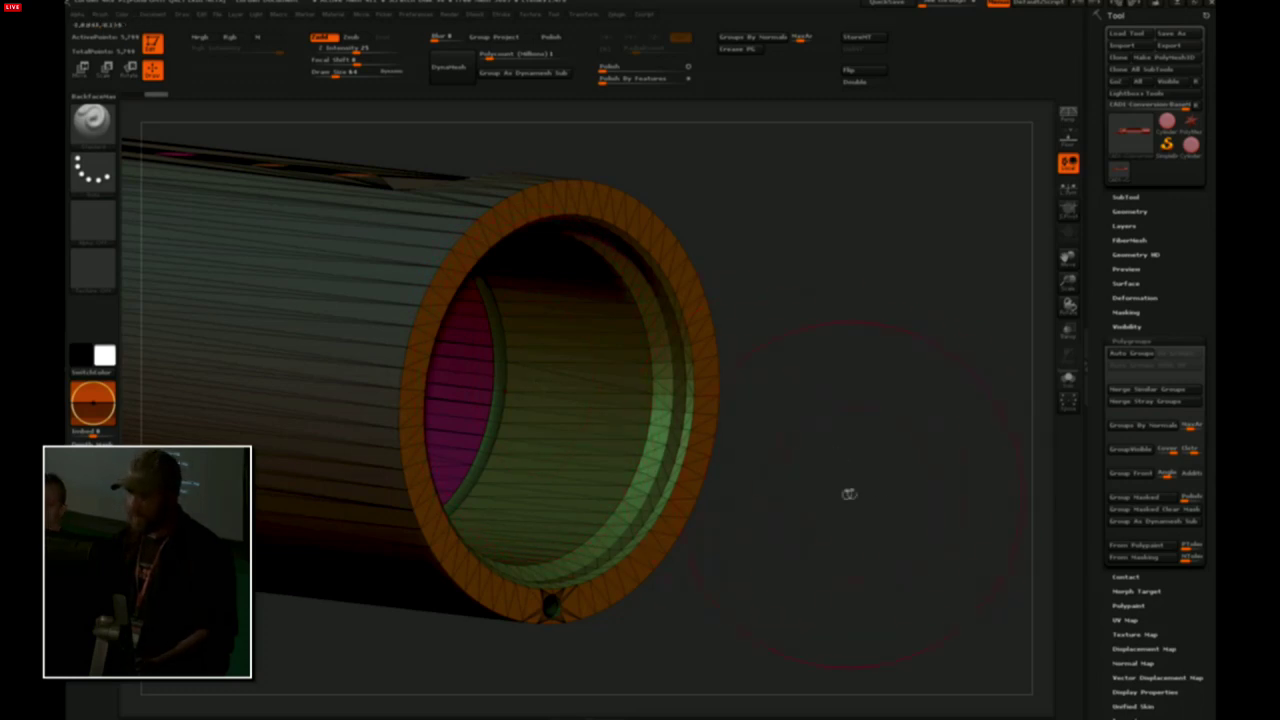
# Isolate the faces at the round open end of the receiver with the SelectRect brush from the side view
pyautogui.moveTo(849, 491); pyautogui.dragTo(788, 672)
pyautogui.keyDown('alt'); pyautogui.moveTo(793, 610); pyautogui.dragTo(607, 645); pyautogui.keyUp('alt')
pyautogui.moveTo(895, 324)
pyautogui.keyDown('alt'); pyautogui.mouseDown()
pyautogui.moveTo(858, 332)
pyautogui.moveTo(750, 435)
pyautogui.moveTo(750, 400)
pyautogui.mouseUp(); pyautogui.keyUp('alt')
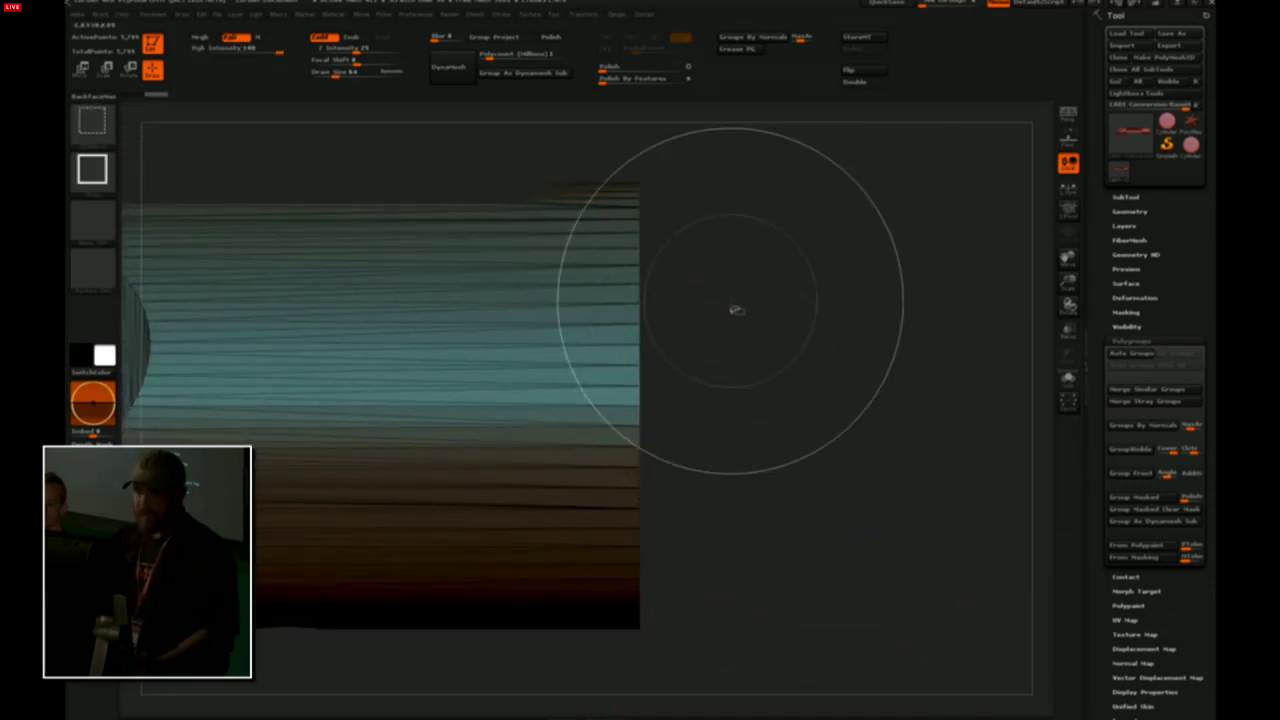
pyautogui.click(93, 124)
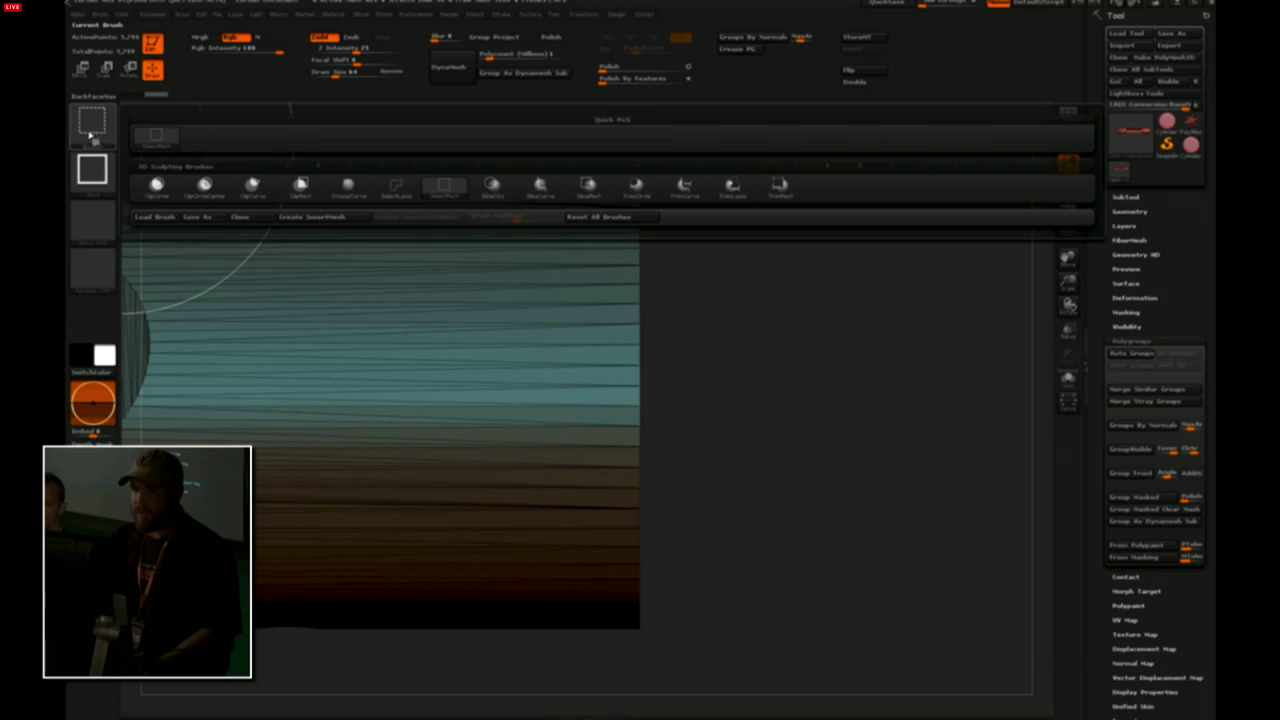
pyautogui.click(446, 191)
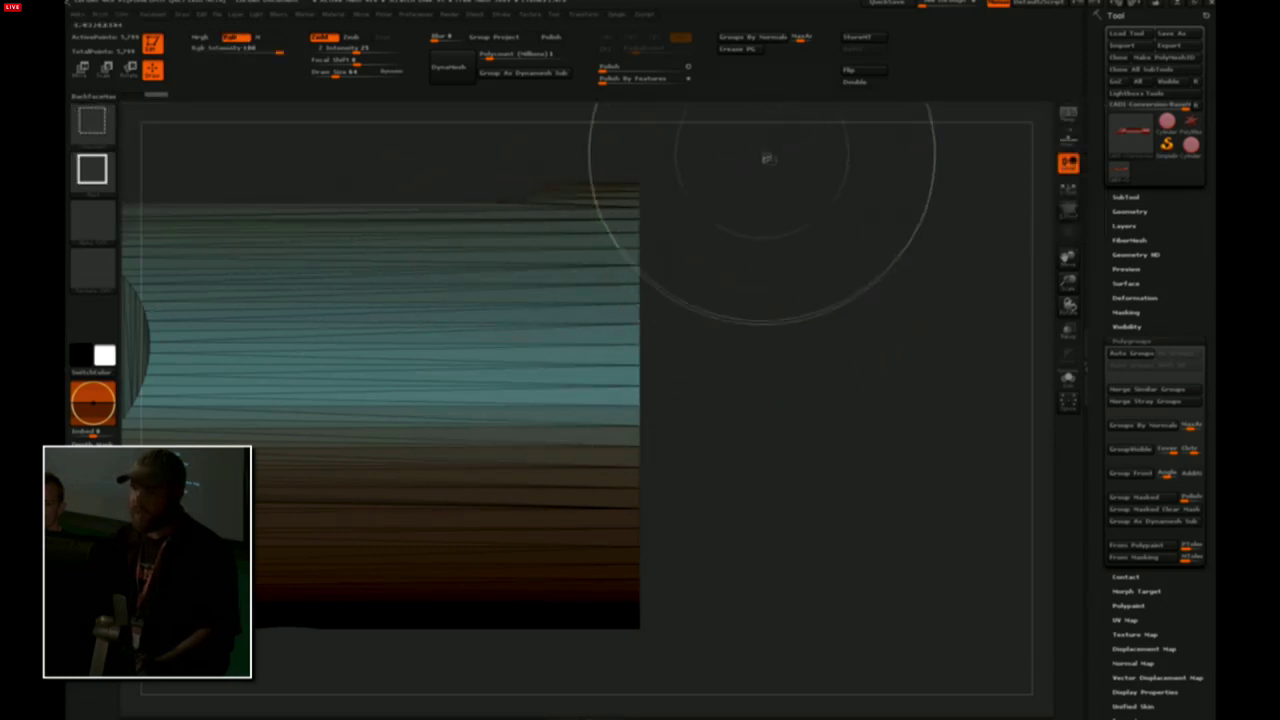
pyautogui.keyDown('ctrl'); pyautogui.keyDown('shift'); pyautogui.moveTo(766, 150); pyautogui.dragTo(551, 666); pyautogui.keyUp('shift'); pyautogui.keyUp('ctrl')
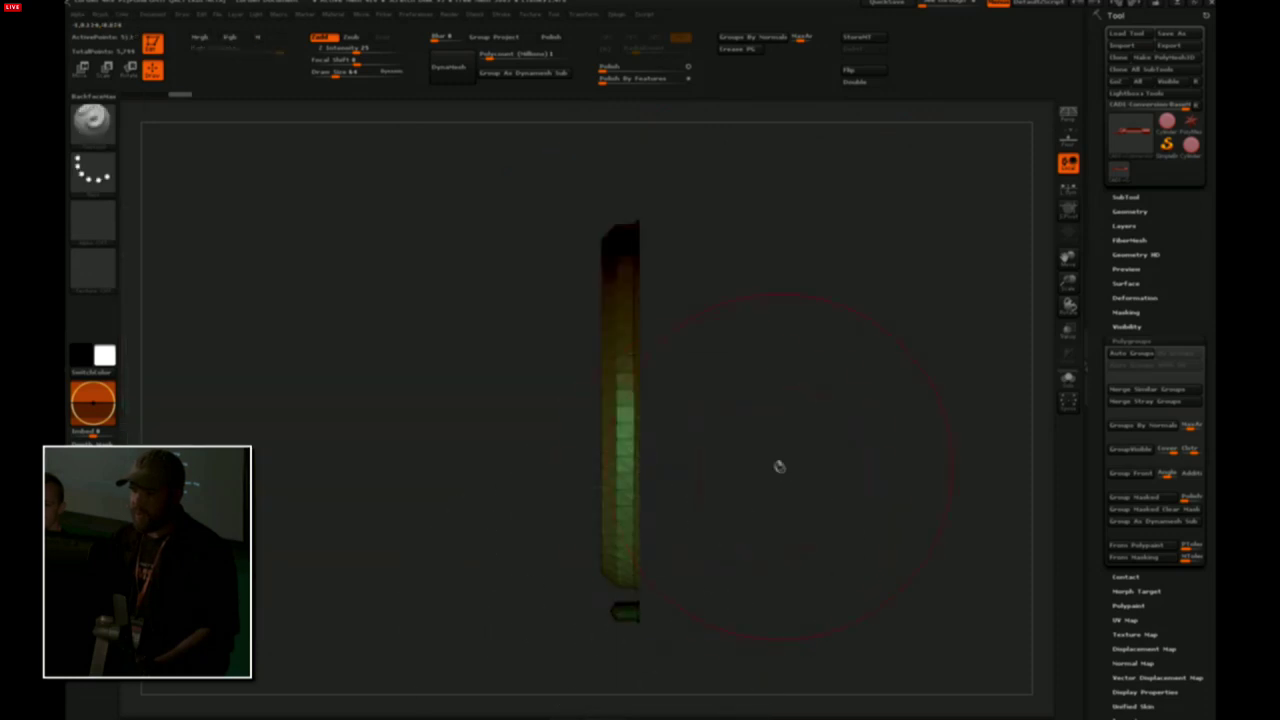
# Hide the stray faces beneath the isolated ring and examine the polygroups on its rim and inner steps
pyautogui.moveTo(779, 466)
pyautogui.mouseDown()
pyautogui.moveTo(771, 477)
pyautogui.moveTo(811, 446)
pyautogui.moveTo(780, 475)
pyautogui.mouseUp()
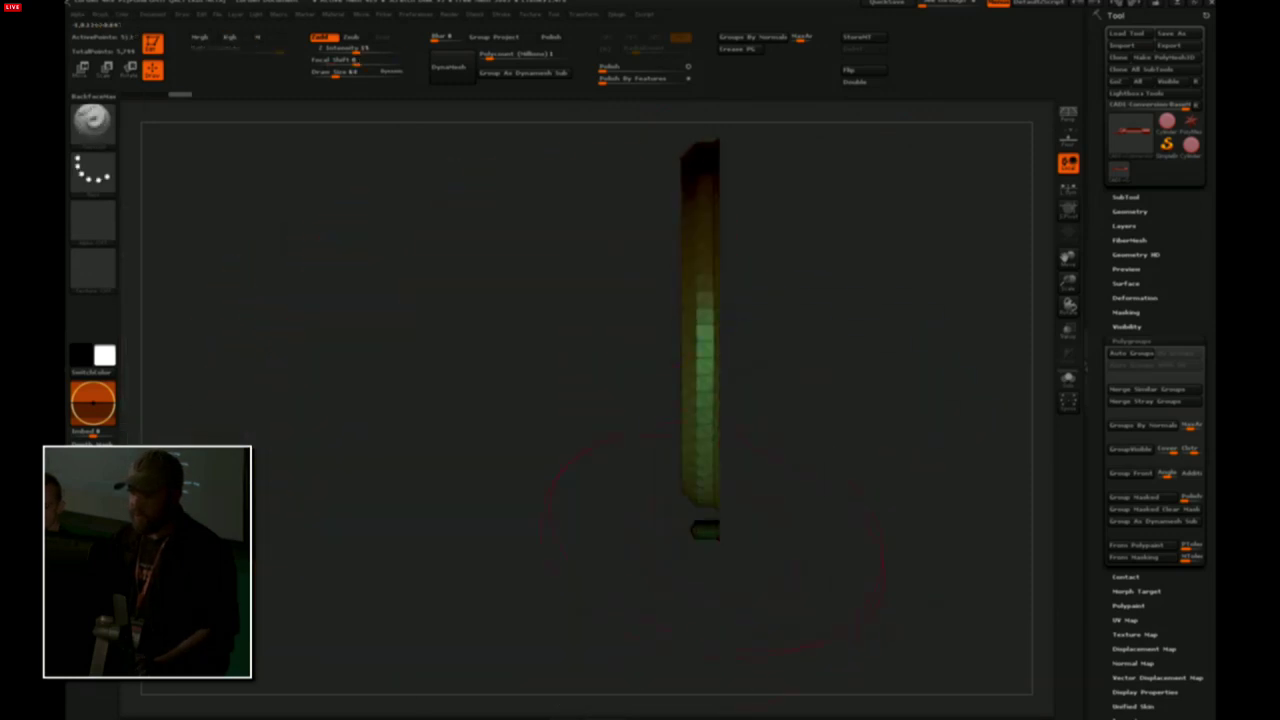
pyautogui.keyDown('ctrl'); pyautogui.keyDown('alt'); pyautogui.keyDown('shift'); pyautogui.moveTo(674, 509); pyautogui.dragTo(710, 564); pyautogui.keyUp('shift'); pyautogui.keyUp('alt'); pyautogui.keyUp('ctrl')
pyautogui.moveTo(831, 474); pyautogui.dragTo(941, 463)
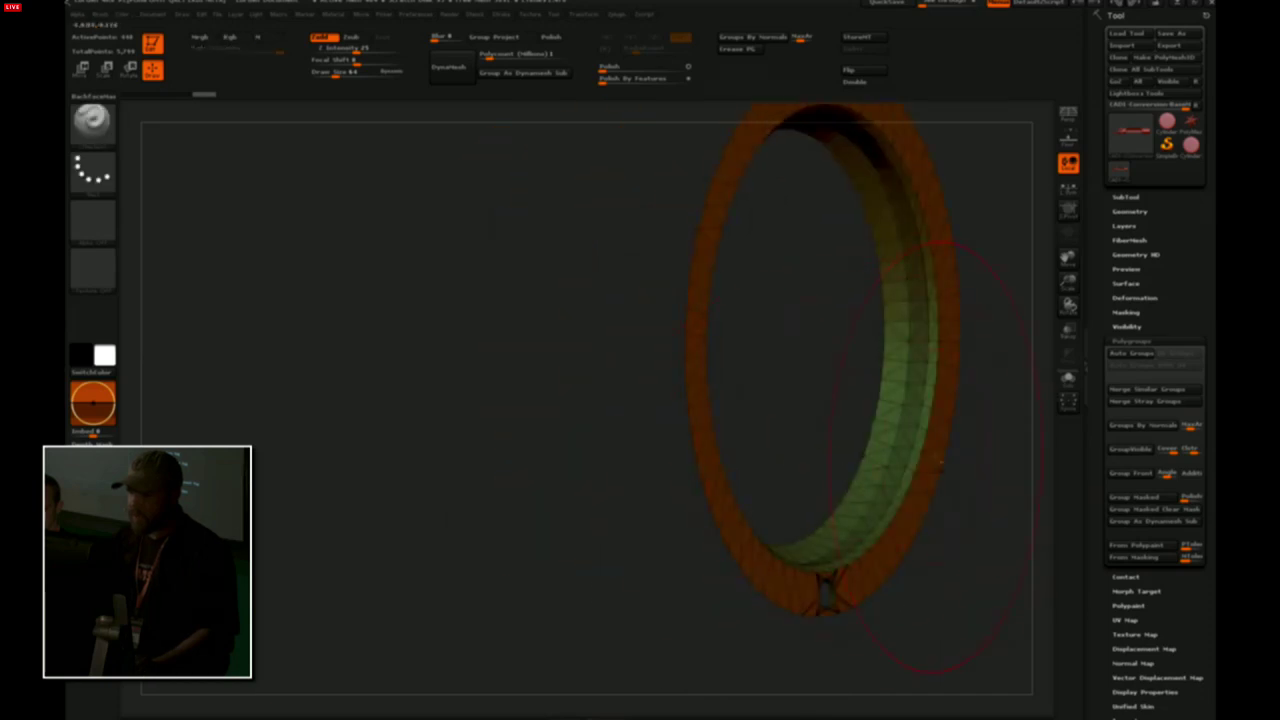
pyautogui.keyDown('alt'); pyautogui.moveTo(1042, 456); pyautogui.dragTo(835, 489); pyautogui.keyUp('alt')
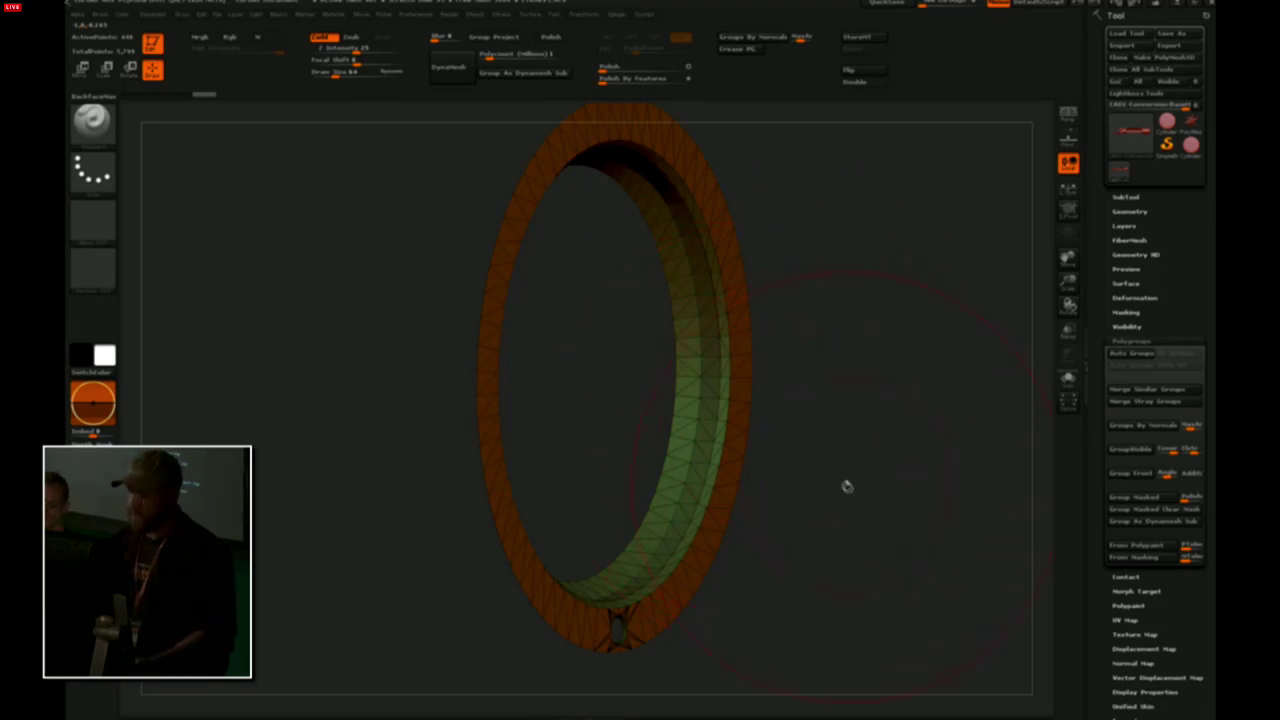
pyautogui.moveTo(847, 486); pyautogui.dragTo(826, 453)
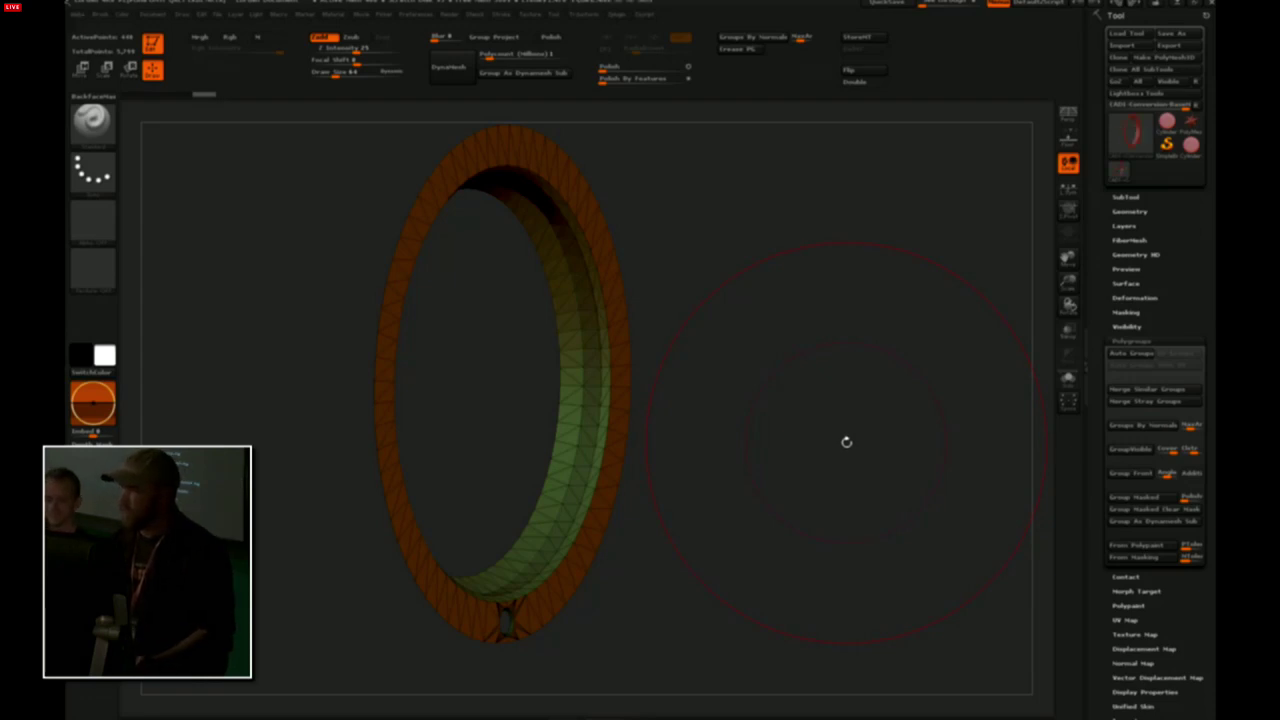
pyautogui.moveTo(779, 487)
pyautogui.mouseDown()
pyautogui.moveTo(829, 480)
pyautogui.moveTo(799, 483)
pyautogui.mouseUp()
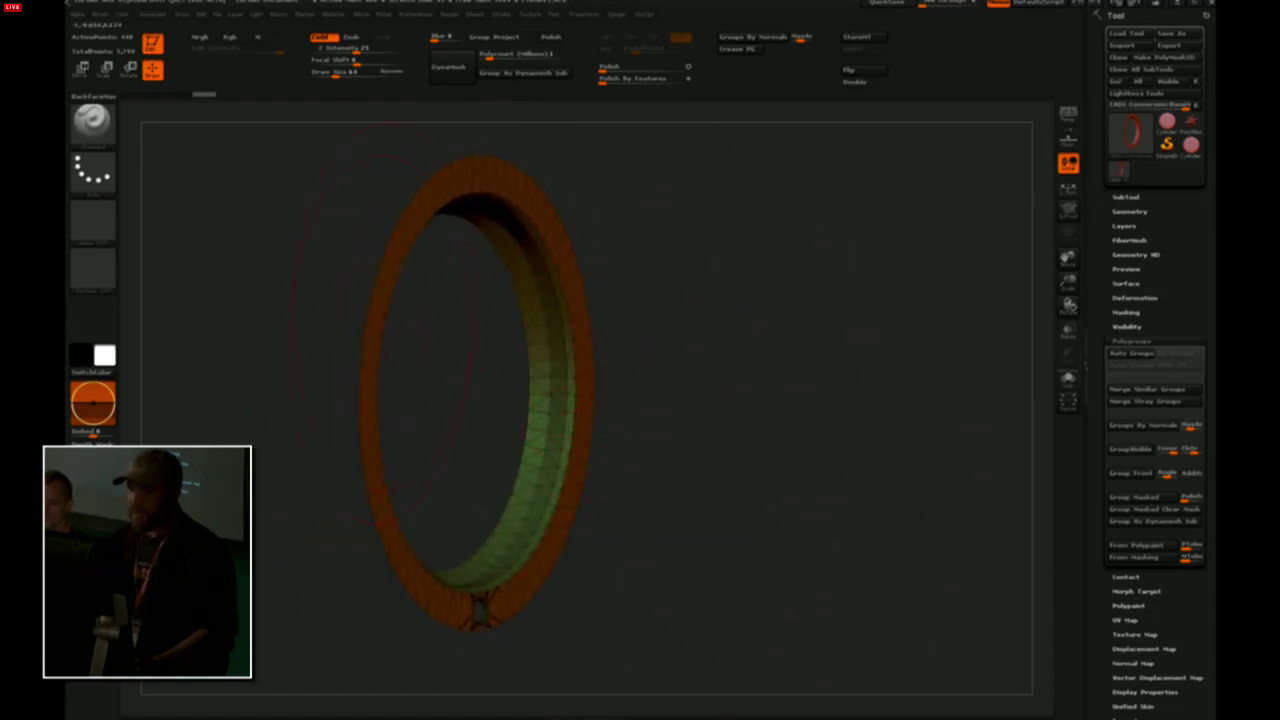
# From the side view, hide the ring strip by strip and assign a new polygroup to the faces still visible after each cut
pyautogui.moveTo(776, 439); pyautogui.dragTo(815, 423)
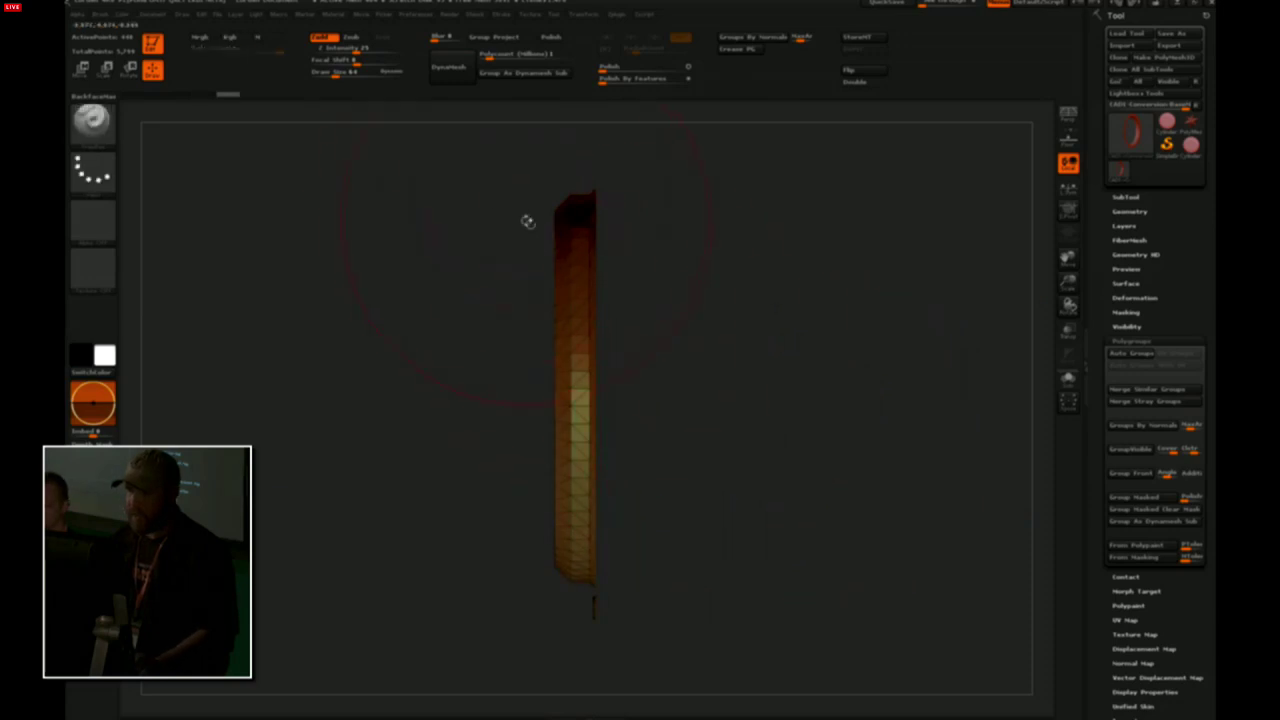
pyautogui.moveTo(514, 194)
pyautogui.mouseDown()
pyautogui.moveTo(537, 207)
pyautogui.moveTo(494, 243)
pyautogui.mouseUp()
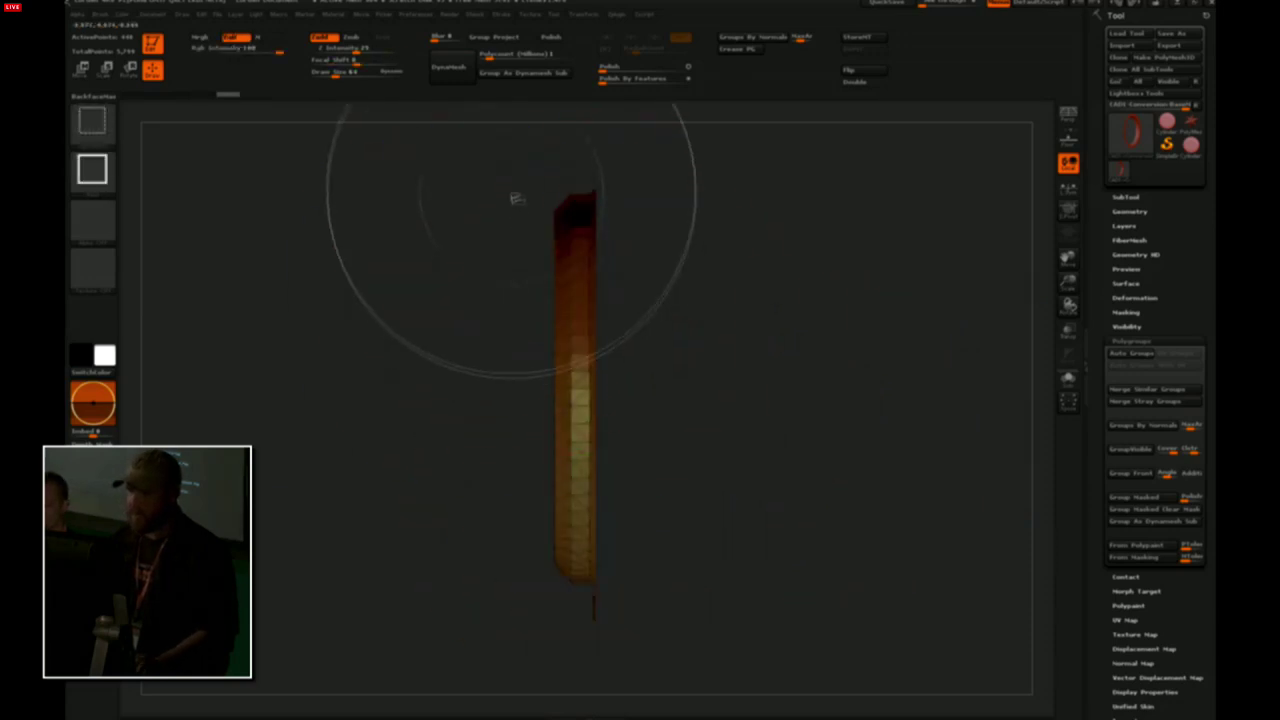
pyautogui.keyDown('ctrl'); pyautogui.keyDown('alt'); pyautogui.keyDown('shift'); pyautogui.moveTo(512, 153); pyautogui.dragTo(562, 619); pyautogui.keyUp('shift'); pyautogui.keyUp('alt'); pyautogui.keyUp('ctrl')
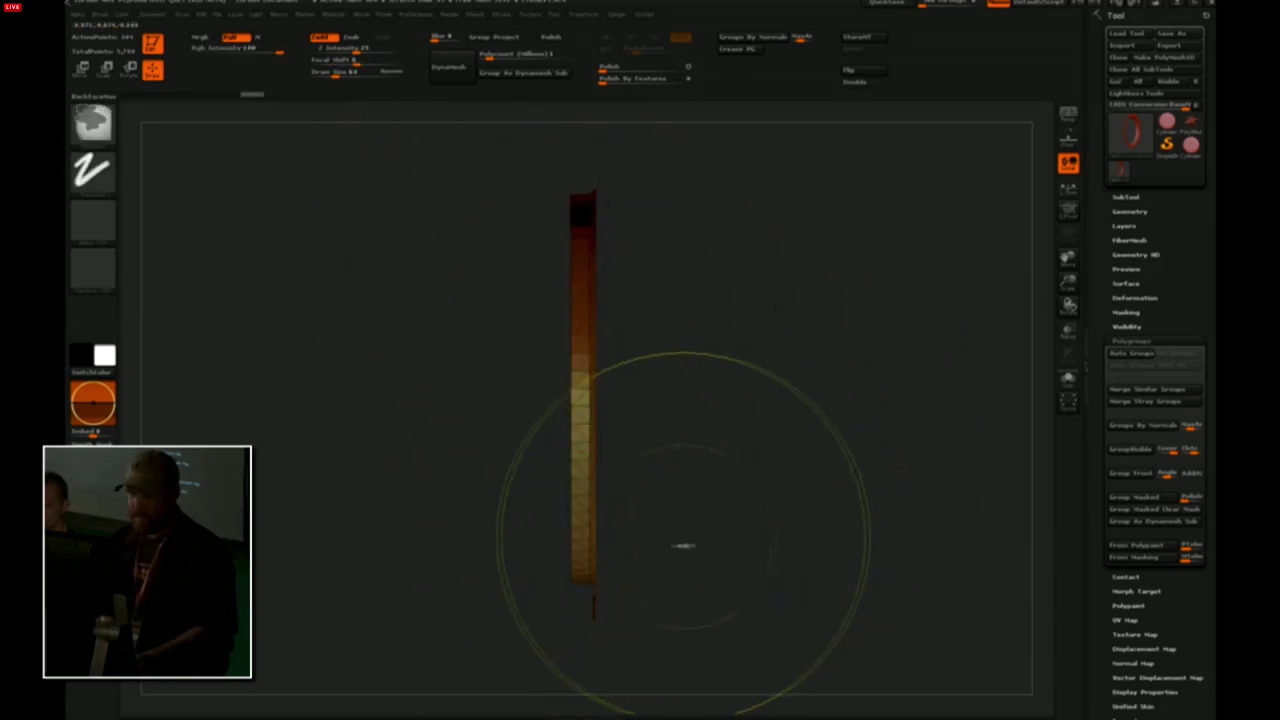
pyautogui.hotkey('ctrl', 'w')
pyautogui.keyDown('ctrl'); pyautogui.keyDown('alt'); pyautogui.keyDown('shift'); pyautogui.moveTo(545, 160); pyautogui.dragTo(592, 600); pyautogui.keyUp('shift'); pyautogui.keyUp('alt'); pyautogui.keyUp('ctrl')
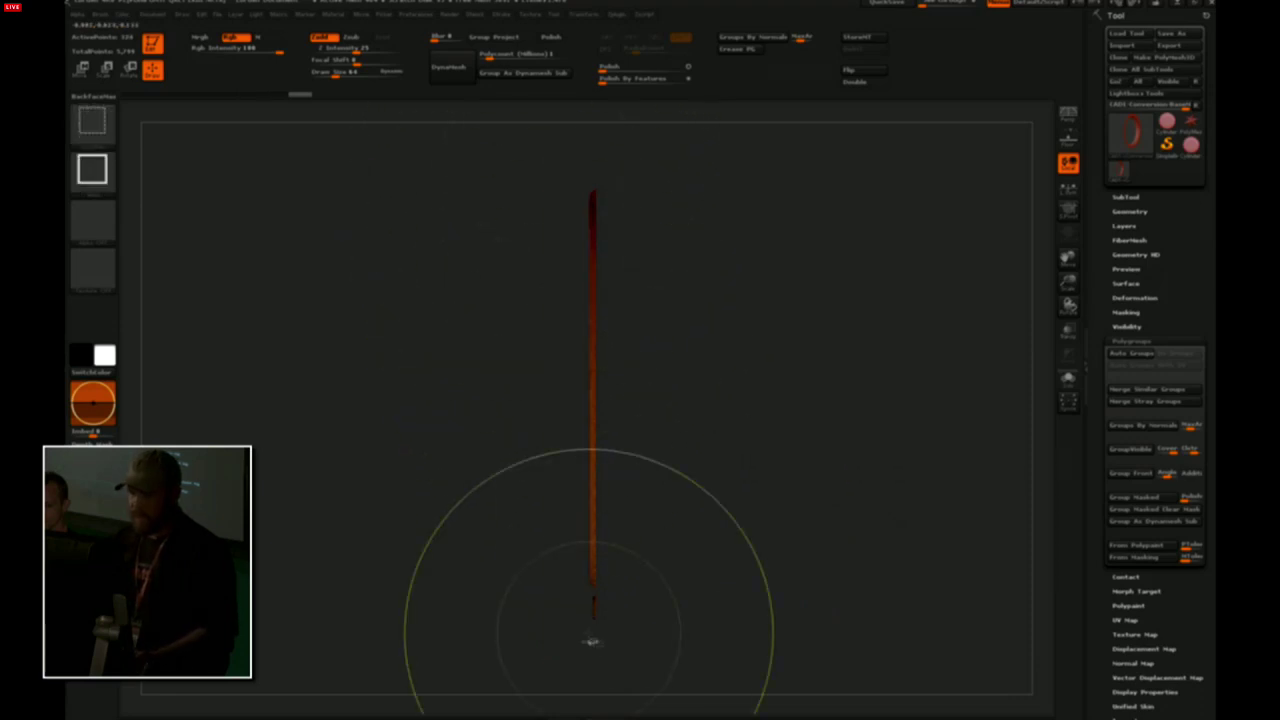
pyautogui.moveTo(568, 162)
pyautogui.keyDown('ctrl'); pyautogui.keyDown('alt'); pyautogui.keyDown('shift'); pyautogui.mouseDown()
pyautogui.moveTo(592, 386)
pyautogui.moveTo(595, 645)
pyautogui.mouseUp(); pyautogui.keyUp('shift'); pyautogui.keyUp('alt'); pyautogui.keyUp('ctrl')
pyautogui.hotkey('ctrl', 'w')
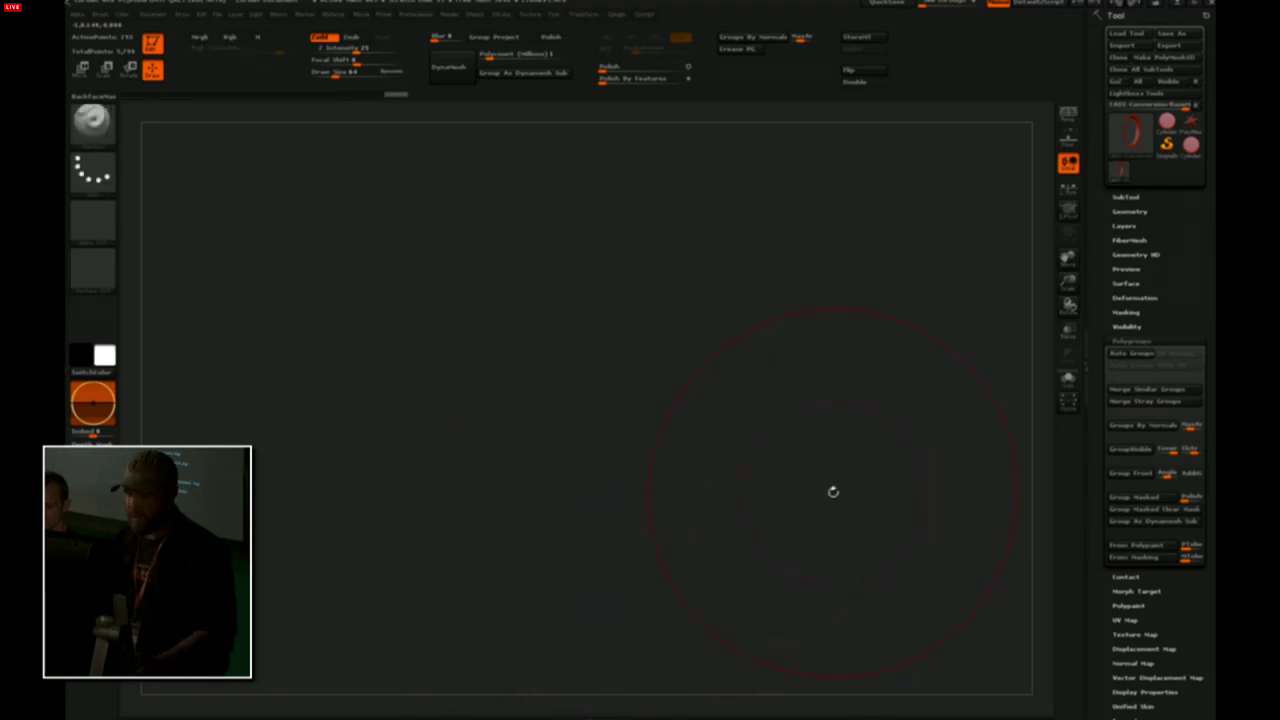
# Show the whole receiver again and examine the polygroups on its open end, side slot and rear opening
pyautogui.moveTo(833, 490)
pyautogui.mouseDown()
pyautogui.moveTo(814, 515)
pyautogui.moveTo(743, 537)
pyautogui.moveTo(786, 486)
pyautogui.moveTo(535, 437)
pyautogui.mouseUp()
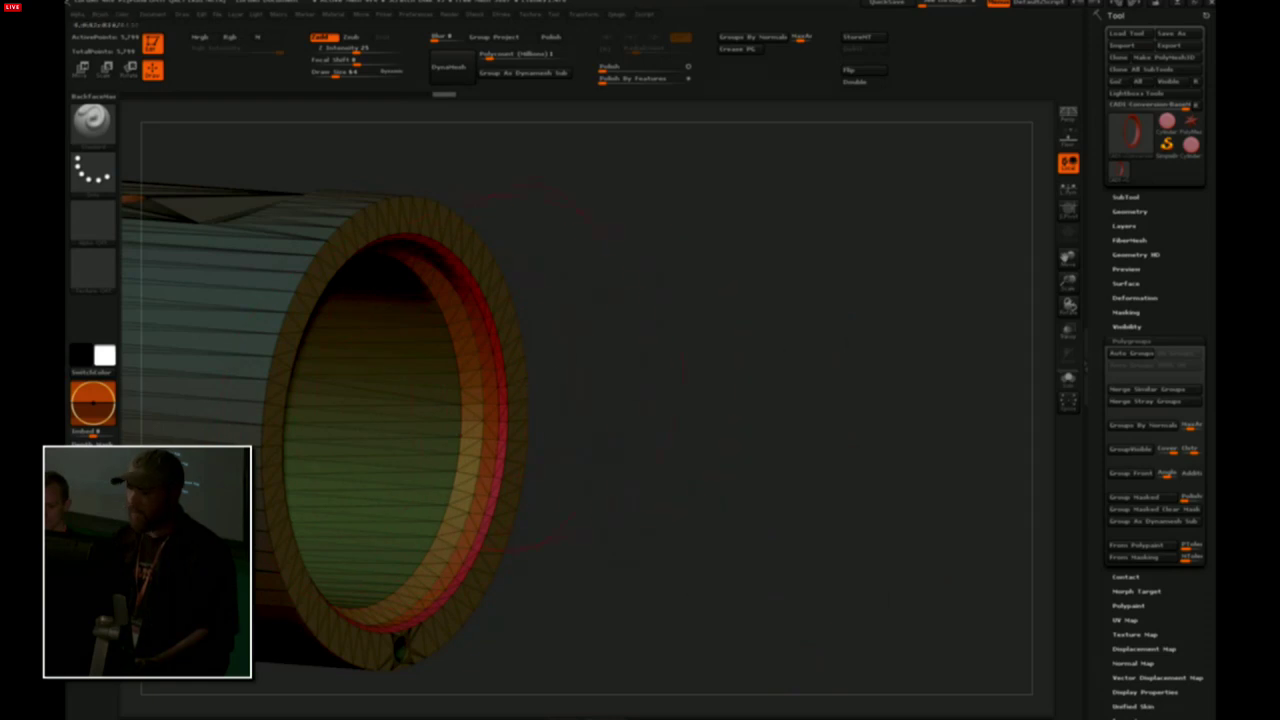
pyautogui.moveTo(688, 449); pyautogui.dragTo(775, 450)
pyautogui.moveTo(600, 548); pyautogui.dragTo(826, 477)
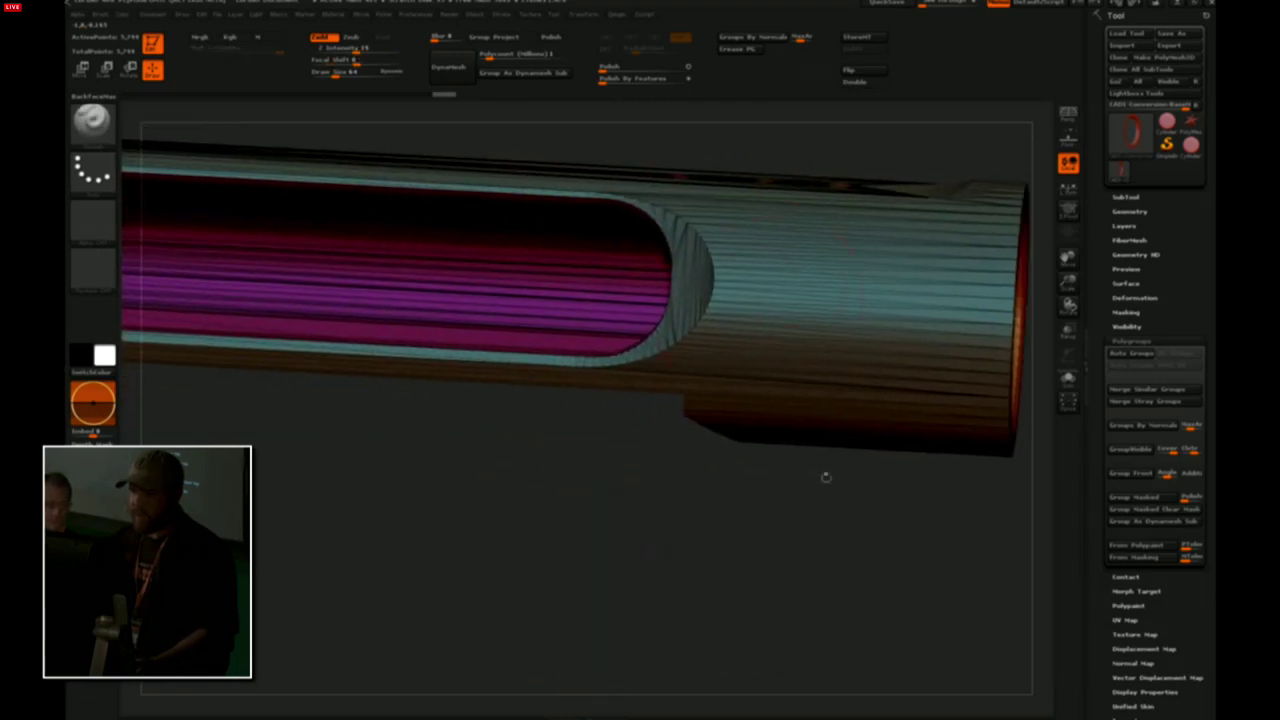
pyautogui.moveTo(556, 466); pyautogui.dragTo(632, 552)
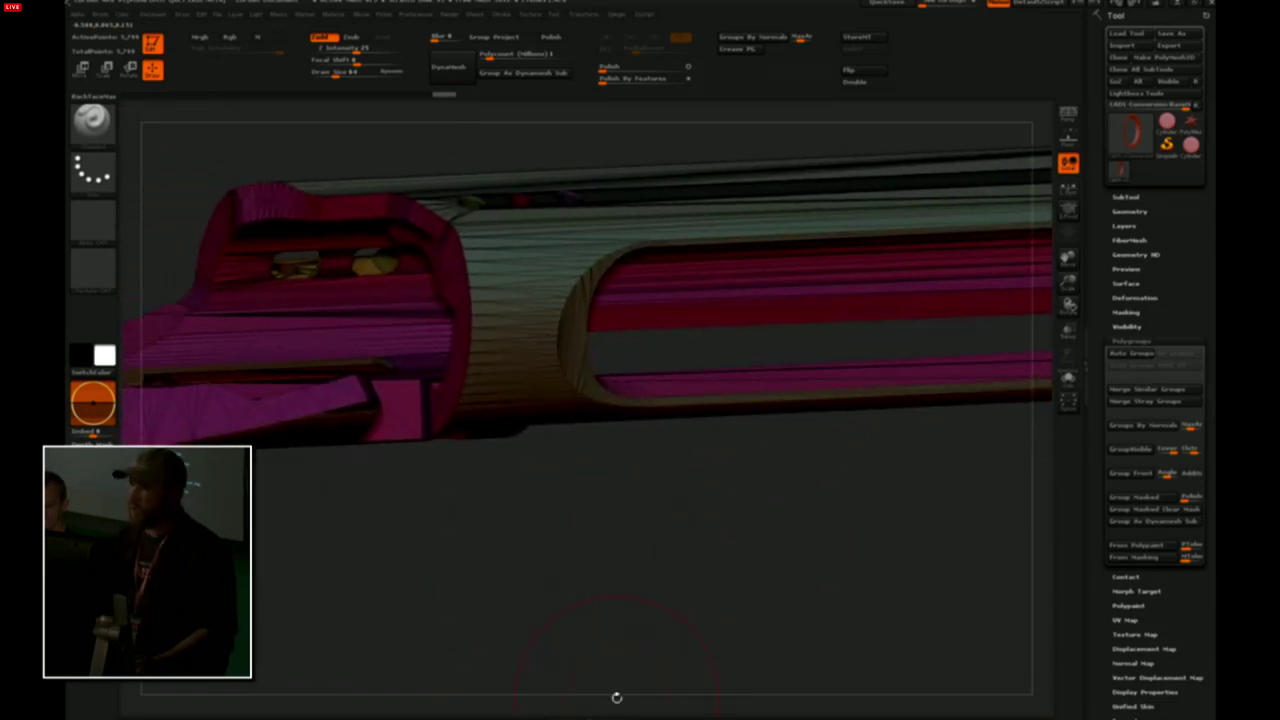
pyautogui.moveTo(652, 540); pyautogui.dragTo(770, 600)
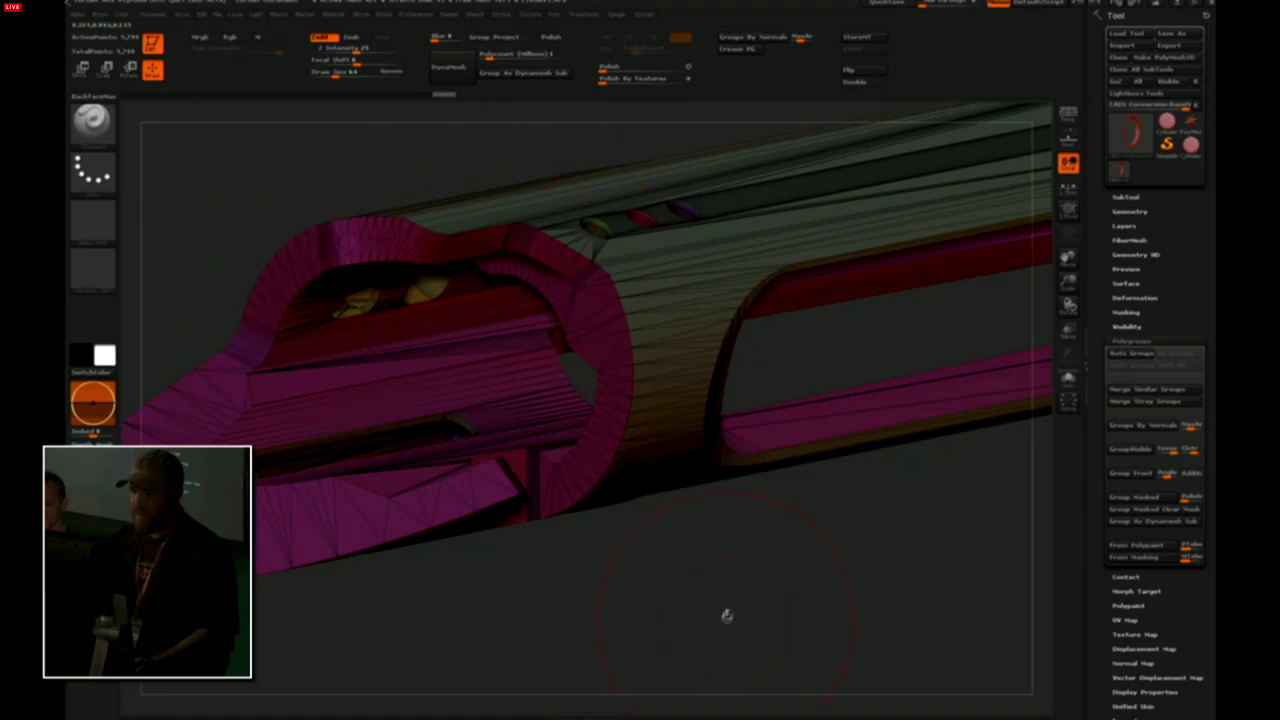
pyautogui.moveTo(726, 611); pyautogui.dragTo(760, 560)
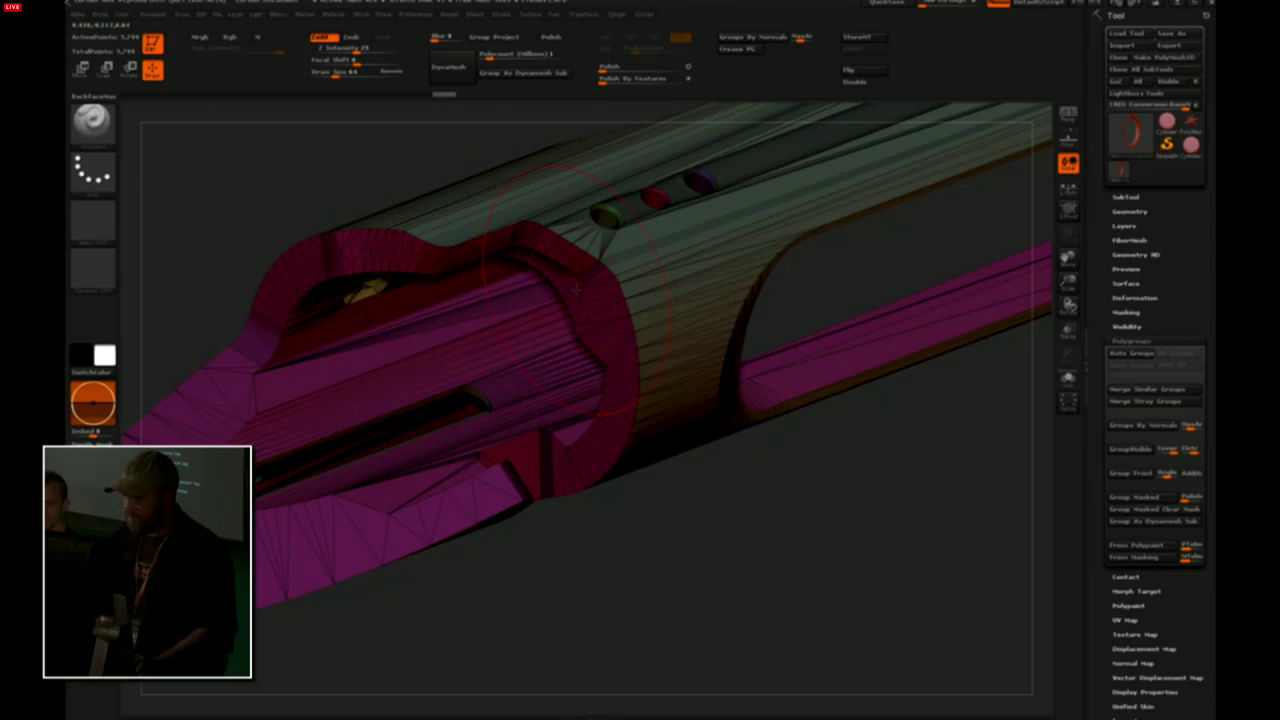
pyautogui.moveTo(729, 609); pyautogui.dragTo(751, 480)
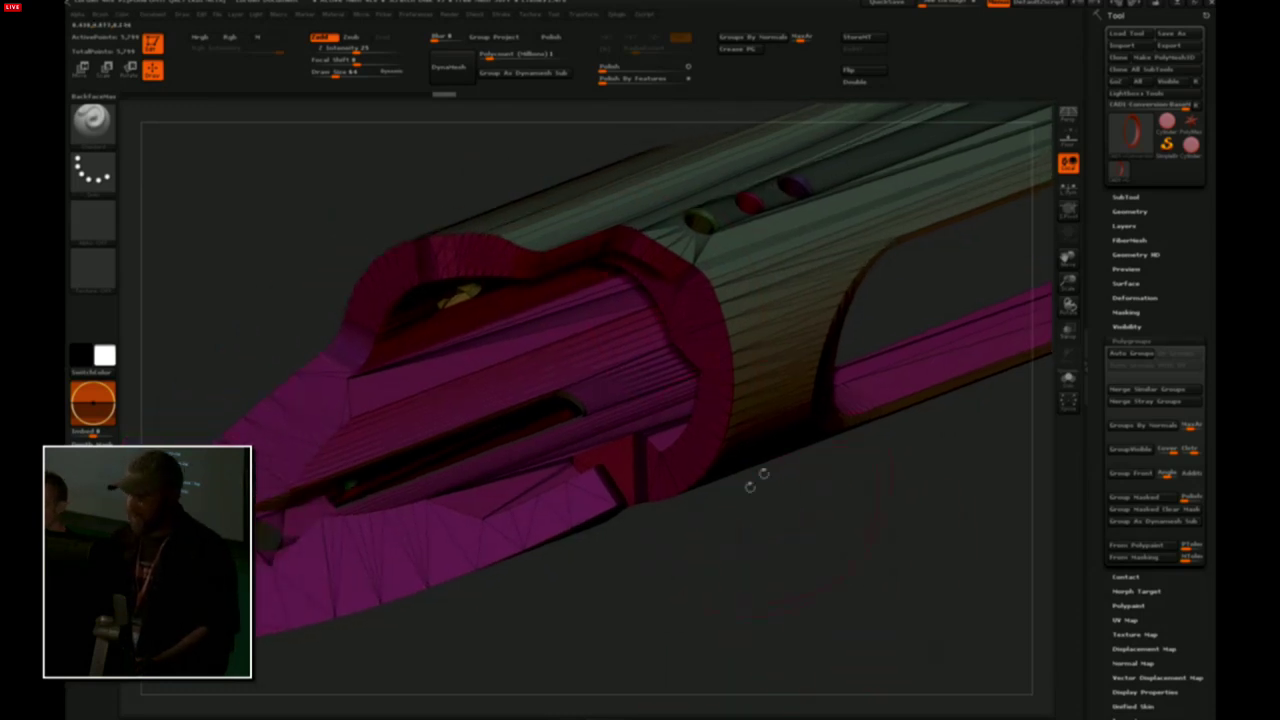
# Load the tool CAD2-Conversion-PolygroupsSet.ZTL and examine its polygroups around the rear section and side slot
pyautogui.click(1126, 33)
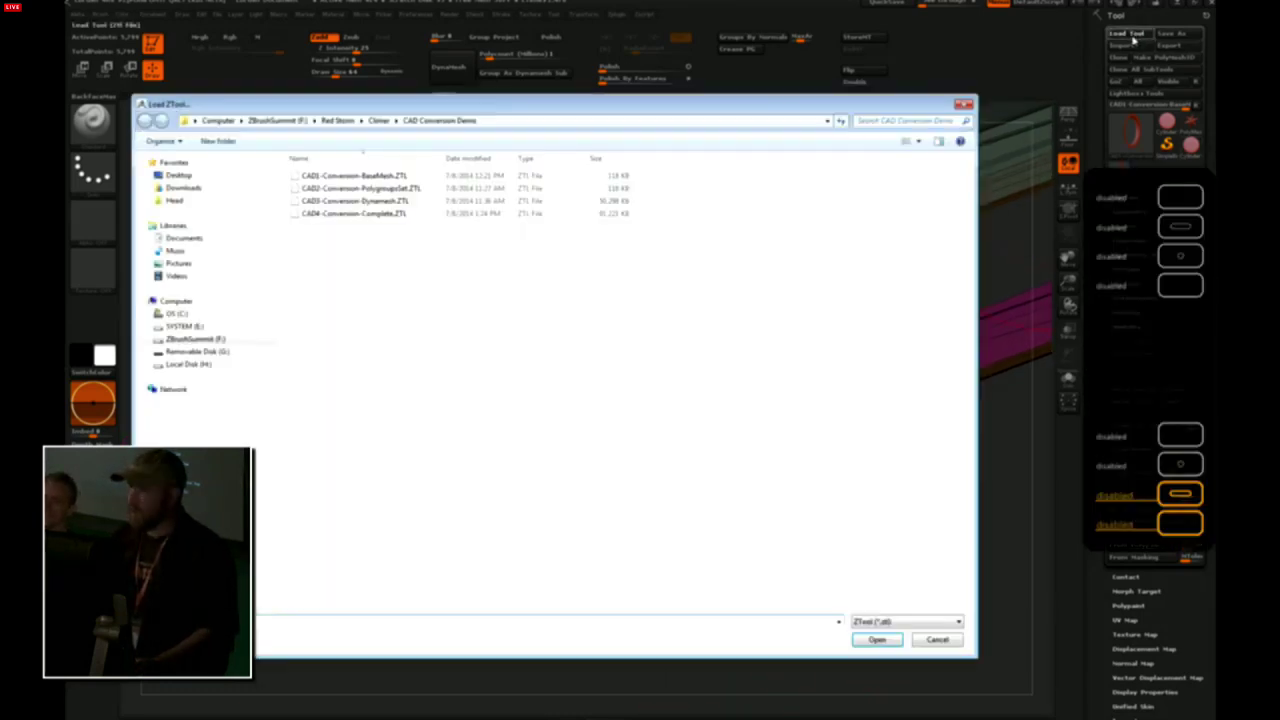
pyautogui.doubleClick(349, 189)
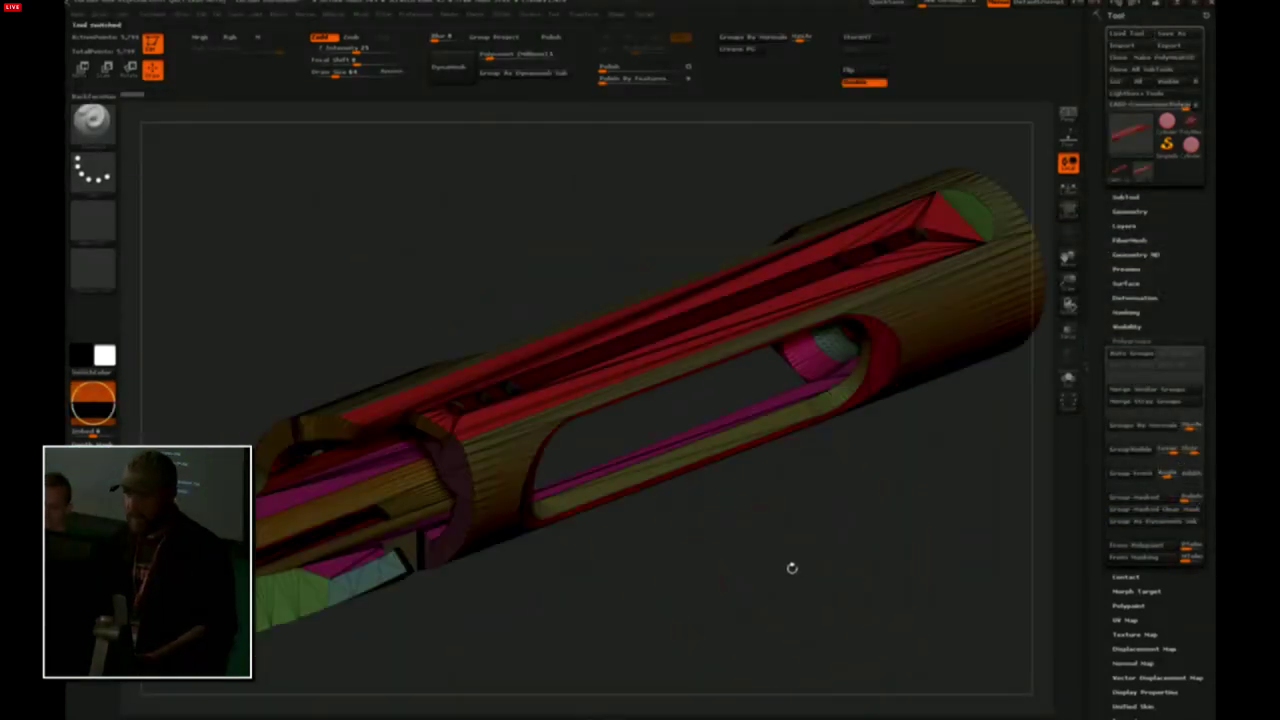
pyautogui.moveTo(791, 577); pyautogui.dragTo(762, 590)
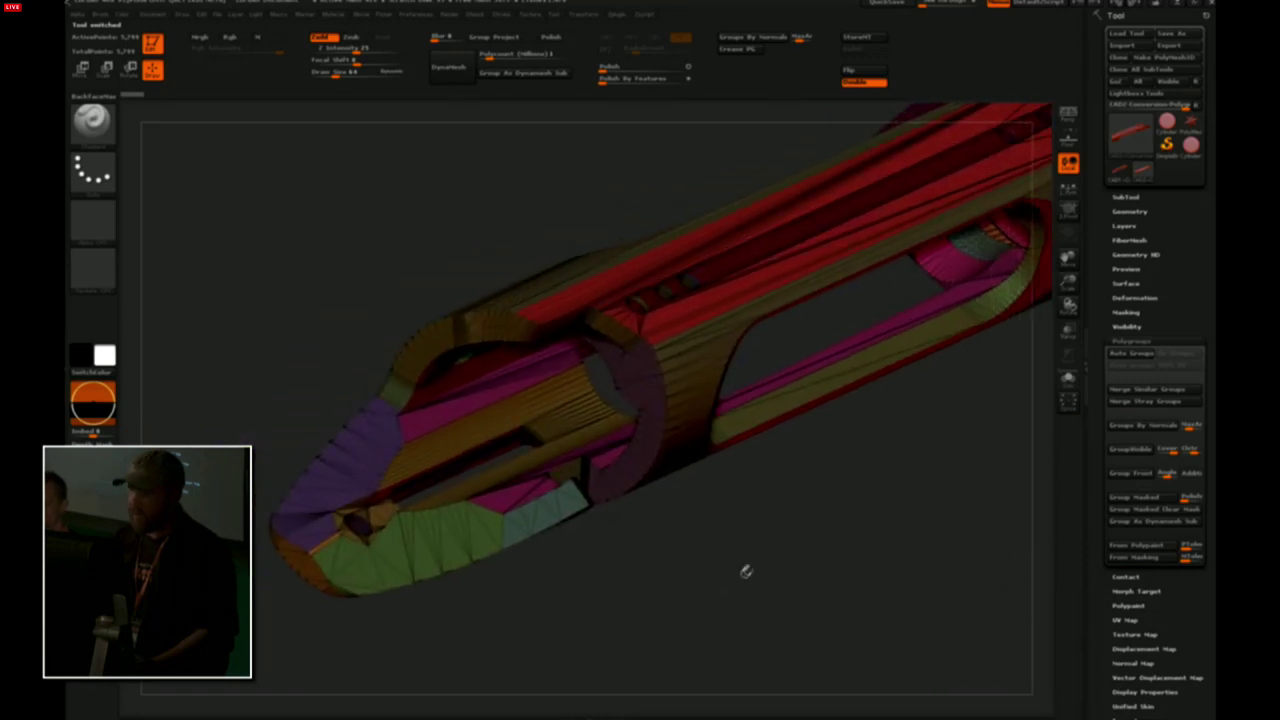
pyautogui.moveTo(811, 540); pyautogui.dragTo(780, 557)
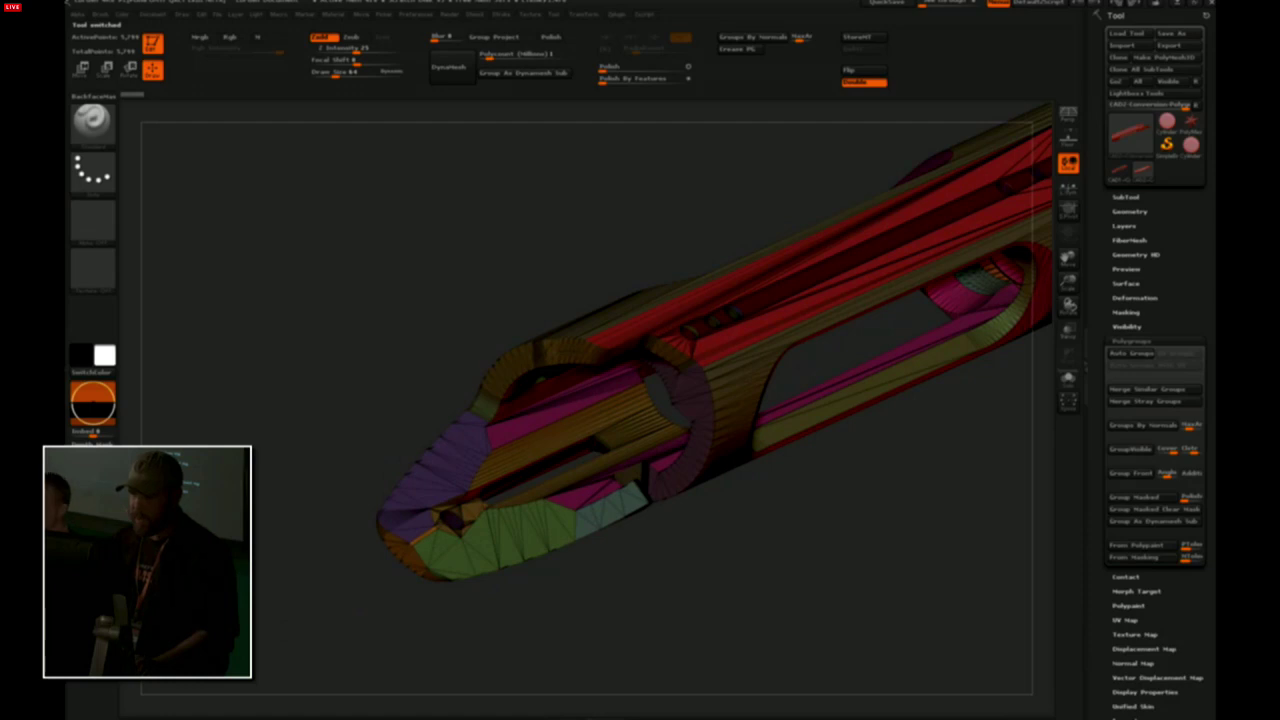
pyautogui.keyDown('alt'); pyautogui.moveTo(695, 592); pyautogui.dragTo(562, 638); pyautogui.keyUp('alt')
pyautogui.keyDown('alt'); pyautogui.moveTo(504, 590); pyautogui.dragTo(583, 524); pyautogui.keyUp('alt')
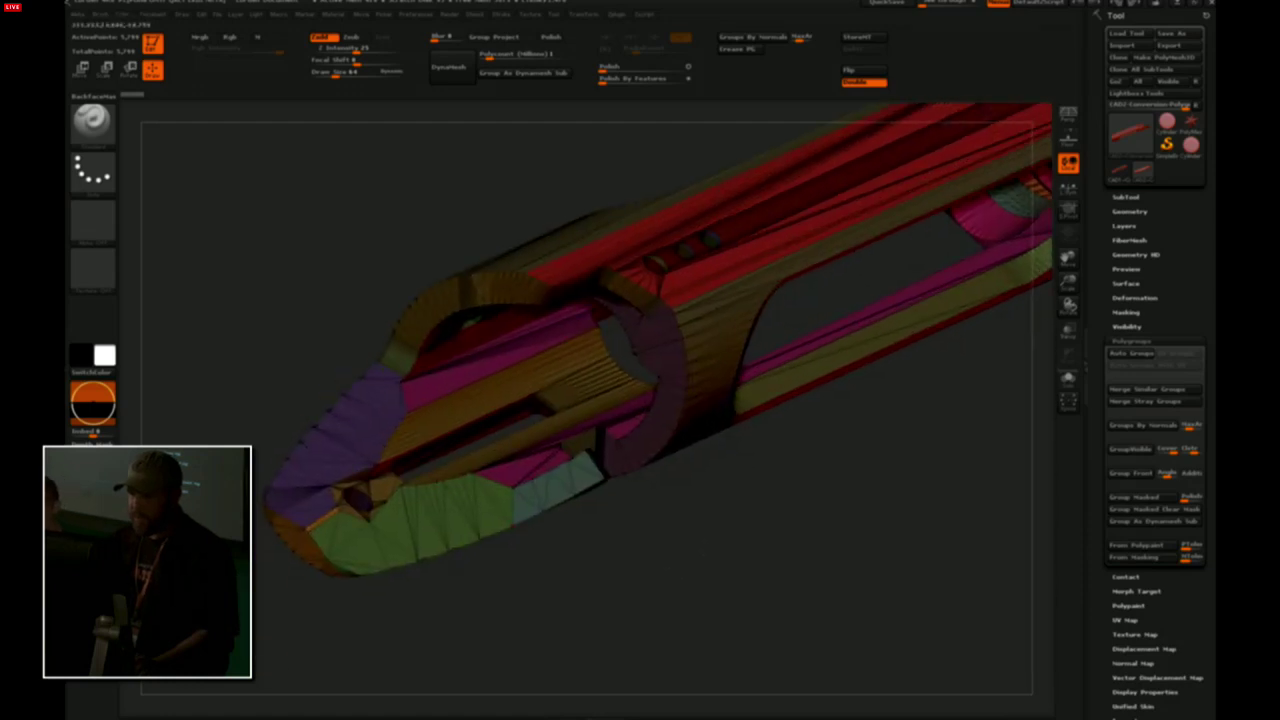
pyautogui.moveTo(767, 567); pyautogui.dragTo(720, 570)
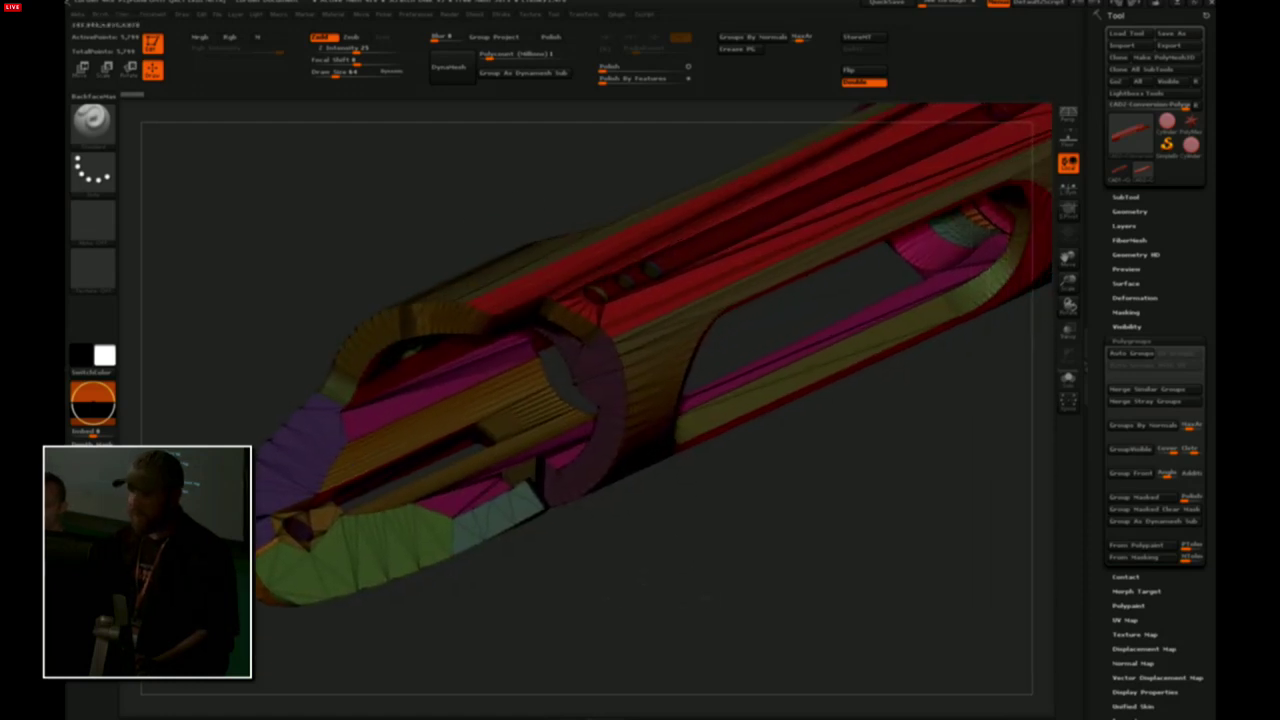
# Compare the receiver's rear section and side slot with the polyframe display off and back on
pyautogui.hotkey('shift', 'f')
pyautogui.moveTo(748, 613); pyautogui.dragTo(737, 543)
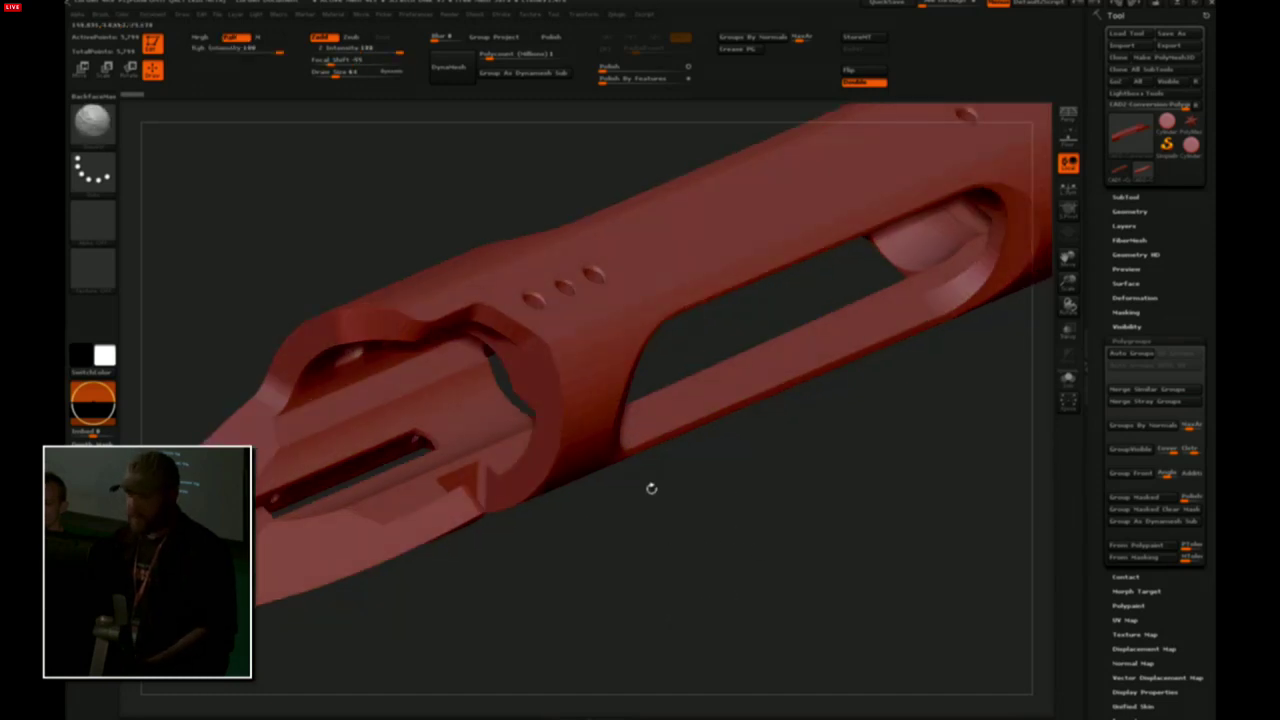
pyautogui.hotkey('shift', 'f')
pyautogui.moveTo(807, 522); pyautogui.dragTo(894, 500)
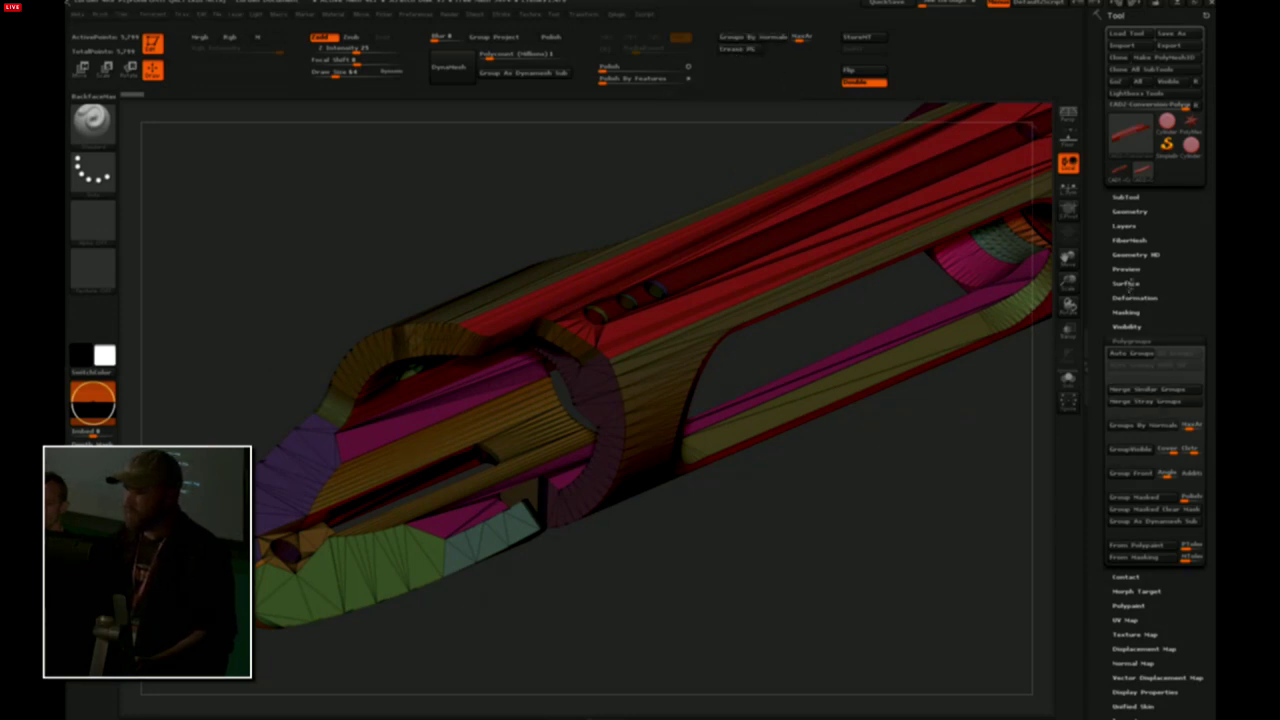
# Crease the receiver along its polygroup borders with Crease PG, inspect the rear section, and display the model without polyframes
pyautogui.click(1144, 211)
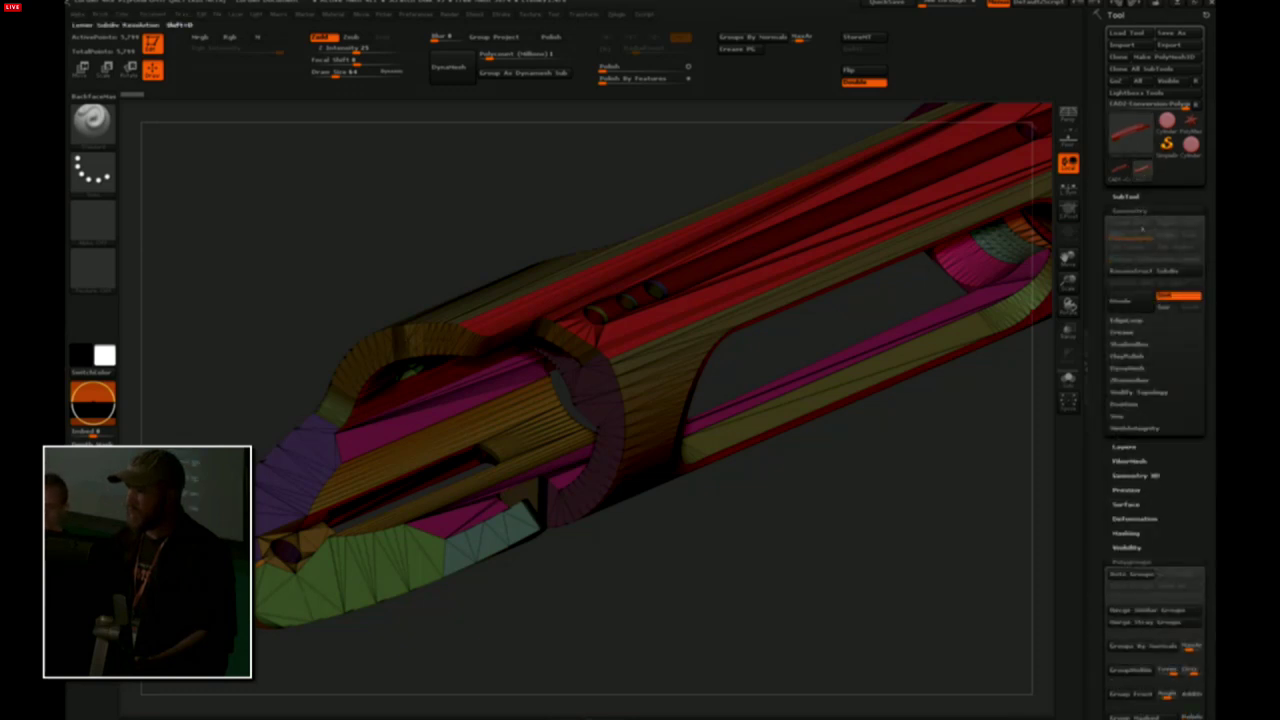
pyautogui.click(1120, 332)
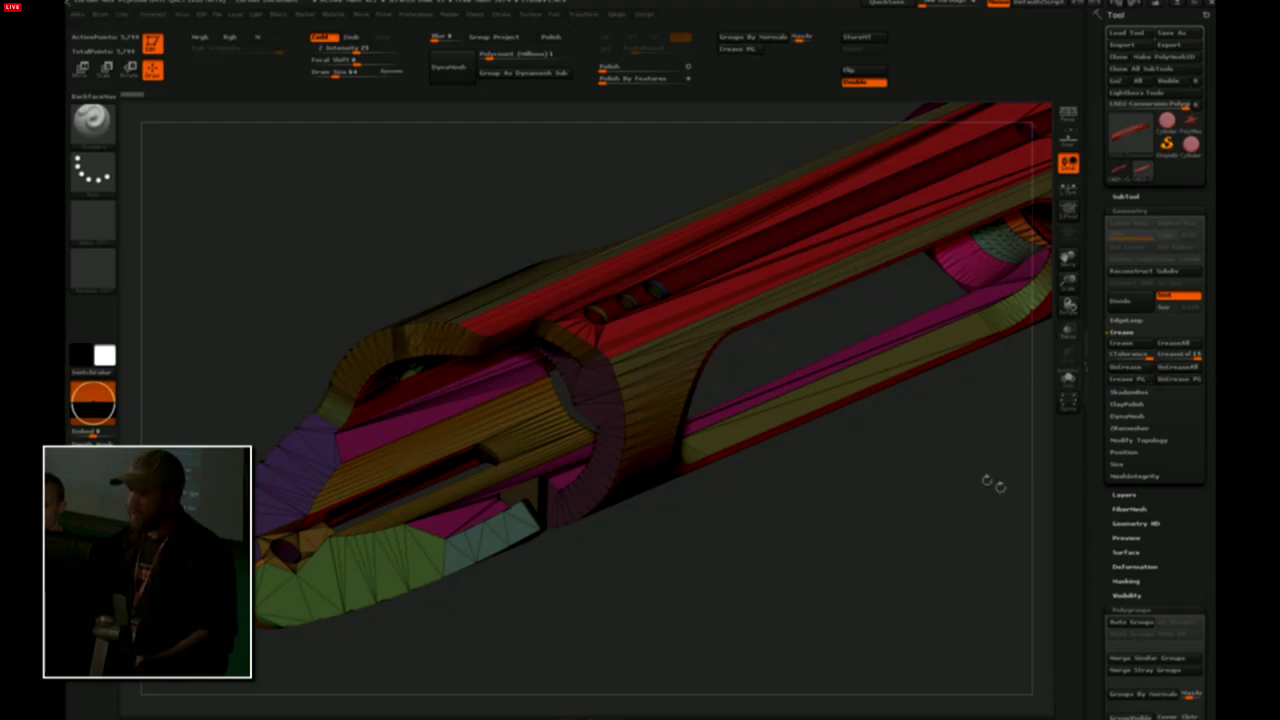
pyautogui.click(741, 55)
pyautogui.moveTo(484, 250)
pyautogui.keyDown('alt'); pyautogui.mouseDown()
pyautogui.moveTo(395, 410)
pyautogui.moveTo(376, 518)
pyautogui.moveTo(432, 471)
pyautogui.moveTo(864, 338)
pyautogui.mouseUp(); pyautogui.keyUp('alt')
pyautogui.moveTo(690, 443)
pyautogui.keyDown('alt'); pyautogui.mouseDown()
pyautogui.moveTo(816, 394)
pyautogui.moveTo(766, 423)
pyautogui.moveTo(654, 411)
pyautogui.moveTo(776, 365)
pyautogui.mouseUp(); pyautogui.keyUp('alt')
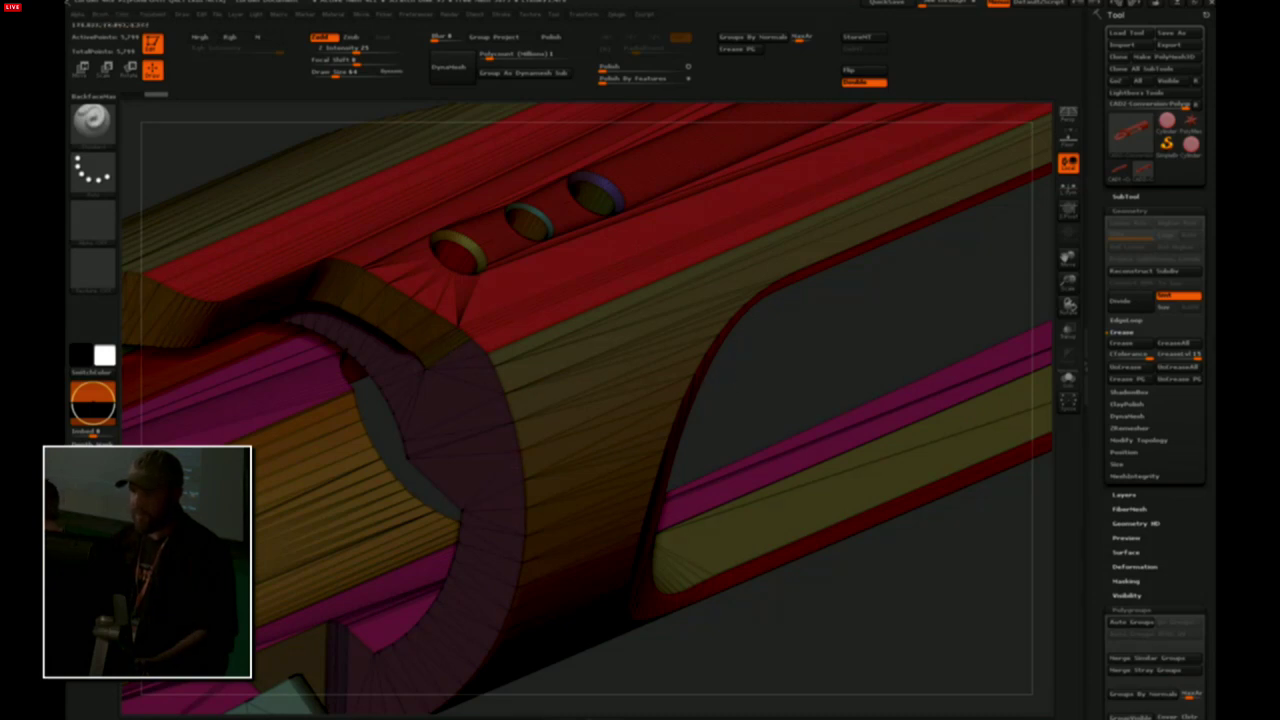
pyautogui.keyDown('alt'); pyautogui.moveTo(793, 380); pyautogui.dragTo(846, 527); pyautogui.keyUp('alt')
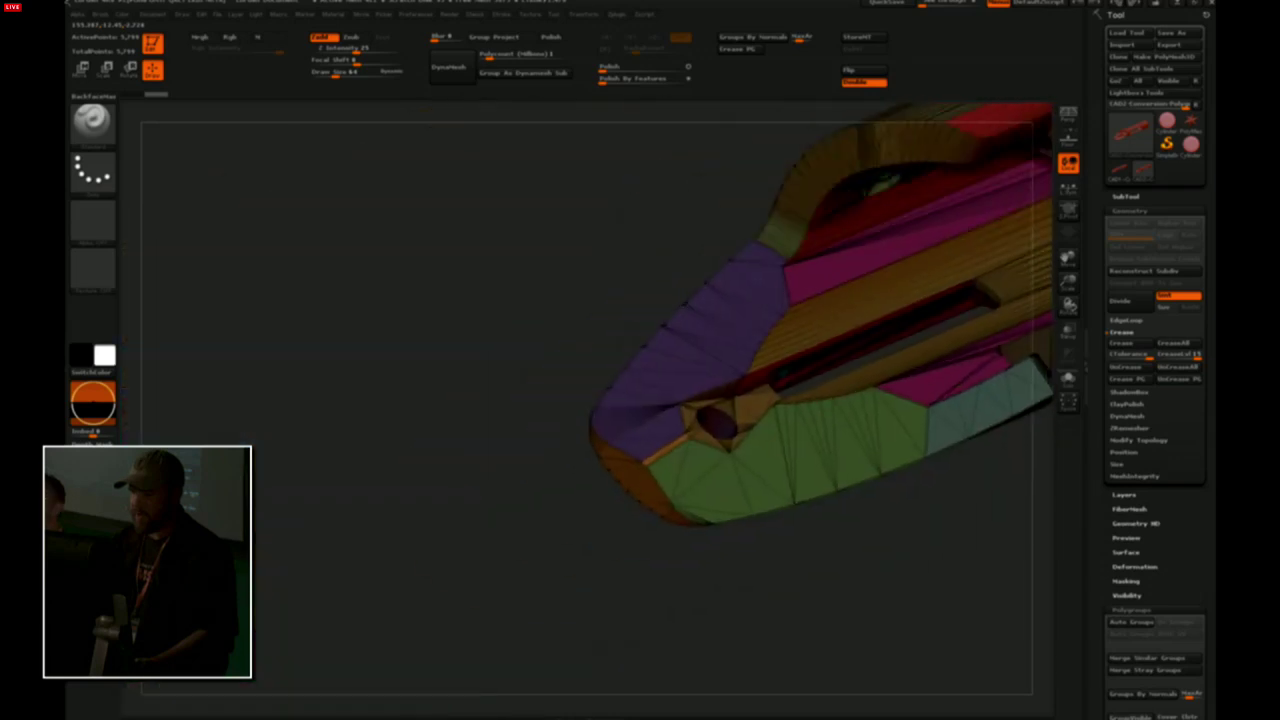
pyautogui.keyDown('alt'); pyautogui.moveTo(1018, 655); pyautogui.dragTo(771, 515); pyautogui.keyUp('alt')
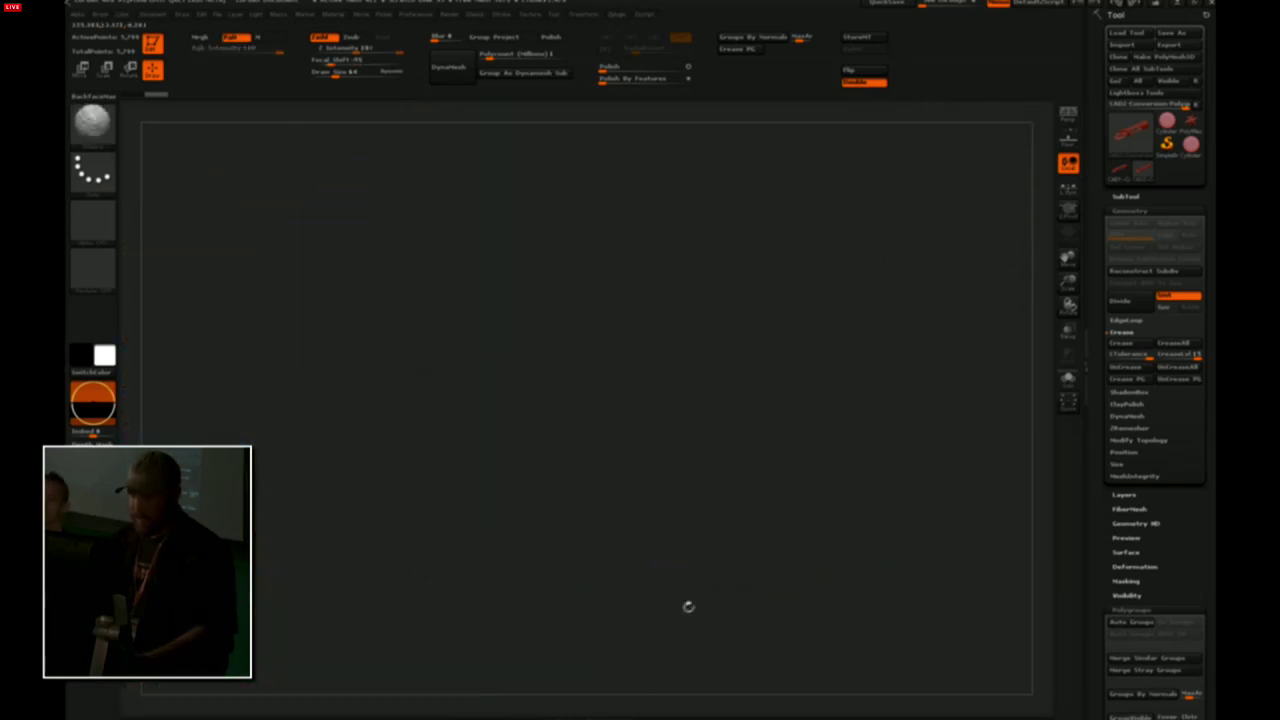
pyautogui.press('f')
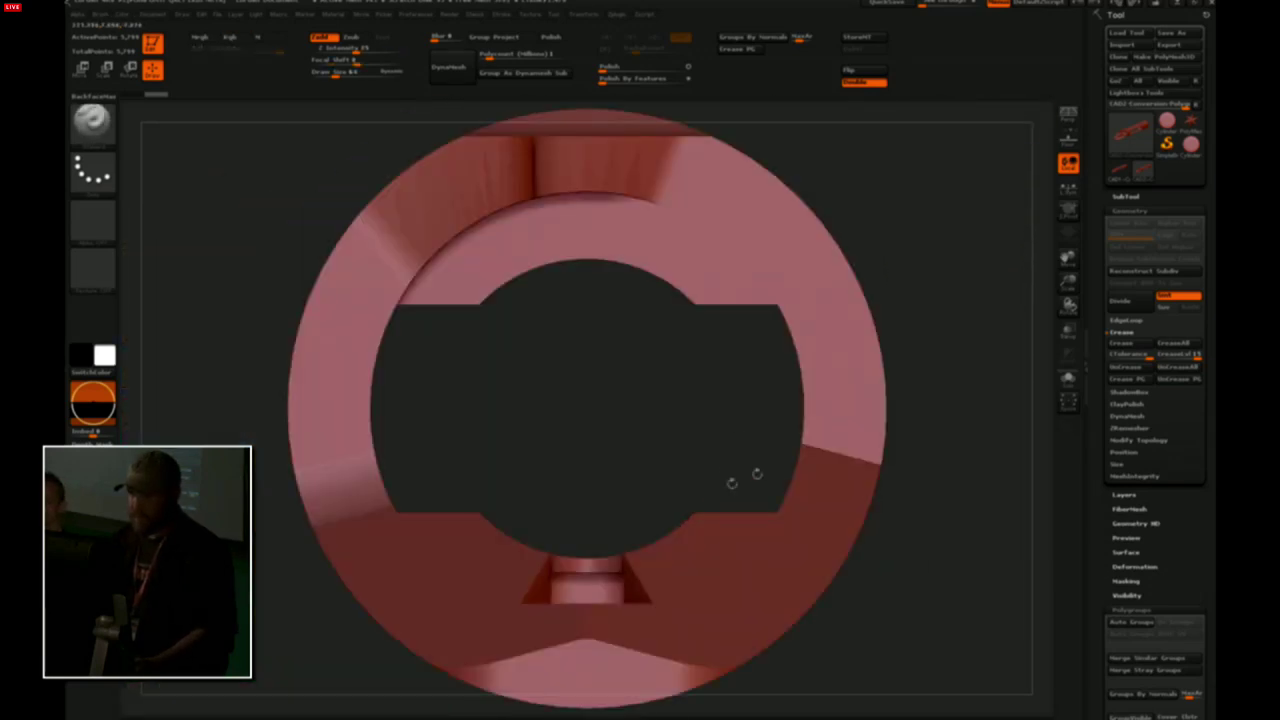
# Try subdividing the creased receiver, check the edges around its rear opening, and undo the subdivisions
pyautogui.keyDown('alt'); pyautogui.moveTo(907, 505); pyautogui.dragTo(723, 575); pyautogui.keyUp('alt')
pyautogui.hotkey('ctrl', 'd')
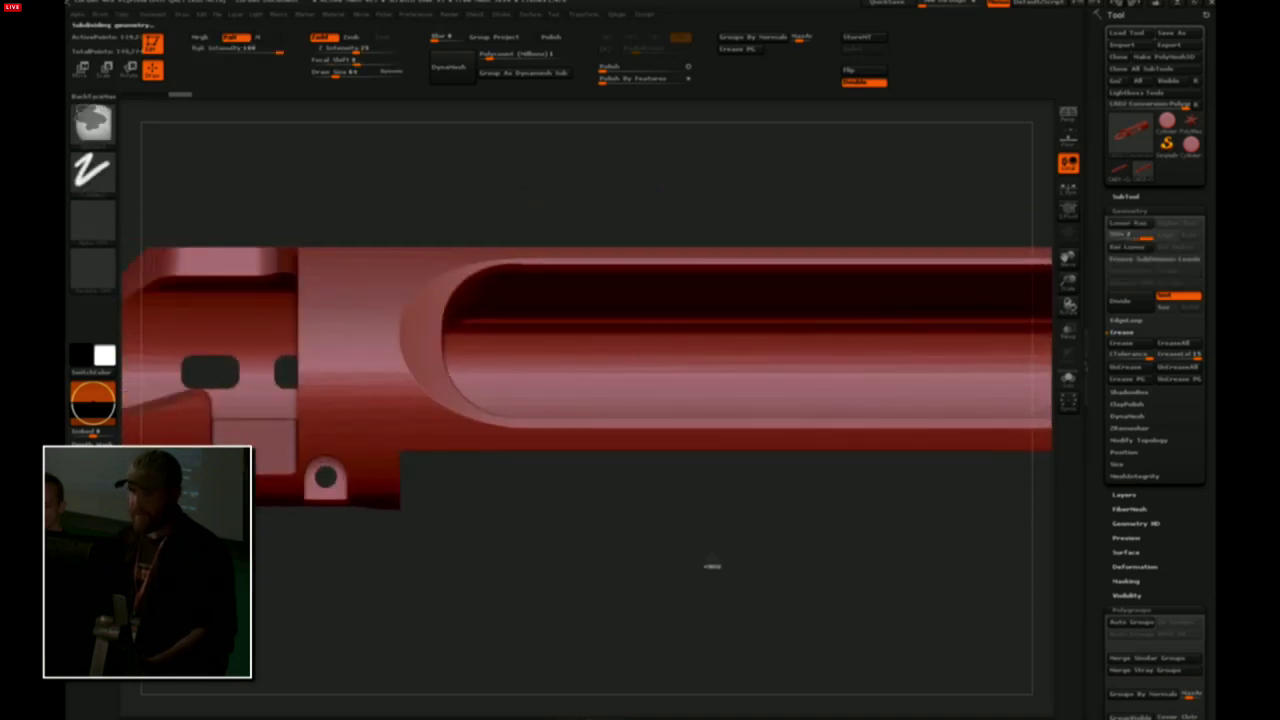
pyautogui.moveTo(642, 619)
pyautogui.mouseDown()
pyautogui.moveTo(652, 582)
pyautogui.moveTo(747, 560)
pyautogui.moveTo(741, 596)
pyautogui.mouseUp()
pyautogui.hotkey('ctrl', 'z')
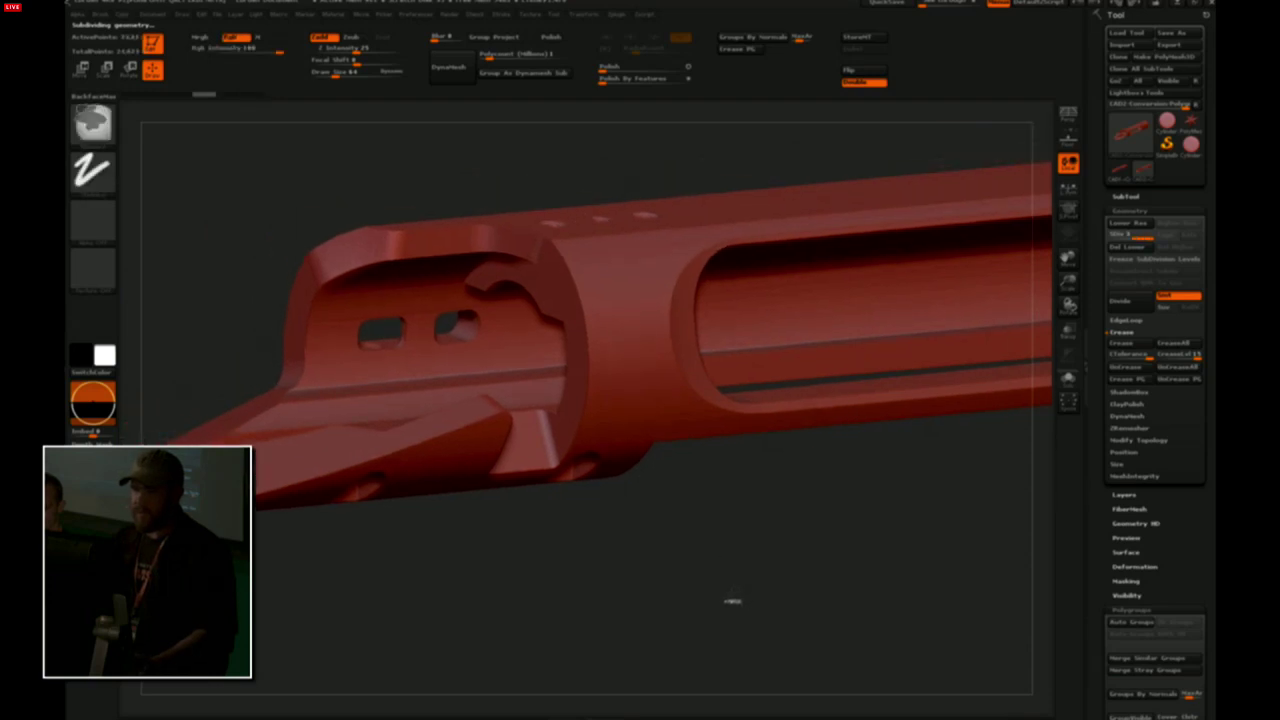
pyautogui.hotkey('ctrl', 'z')
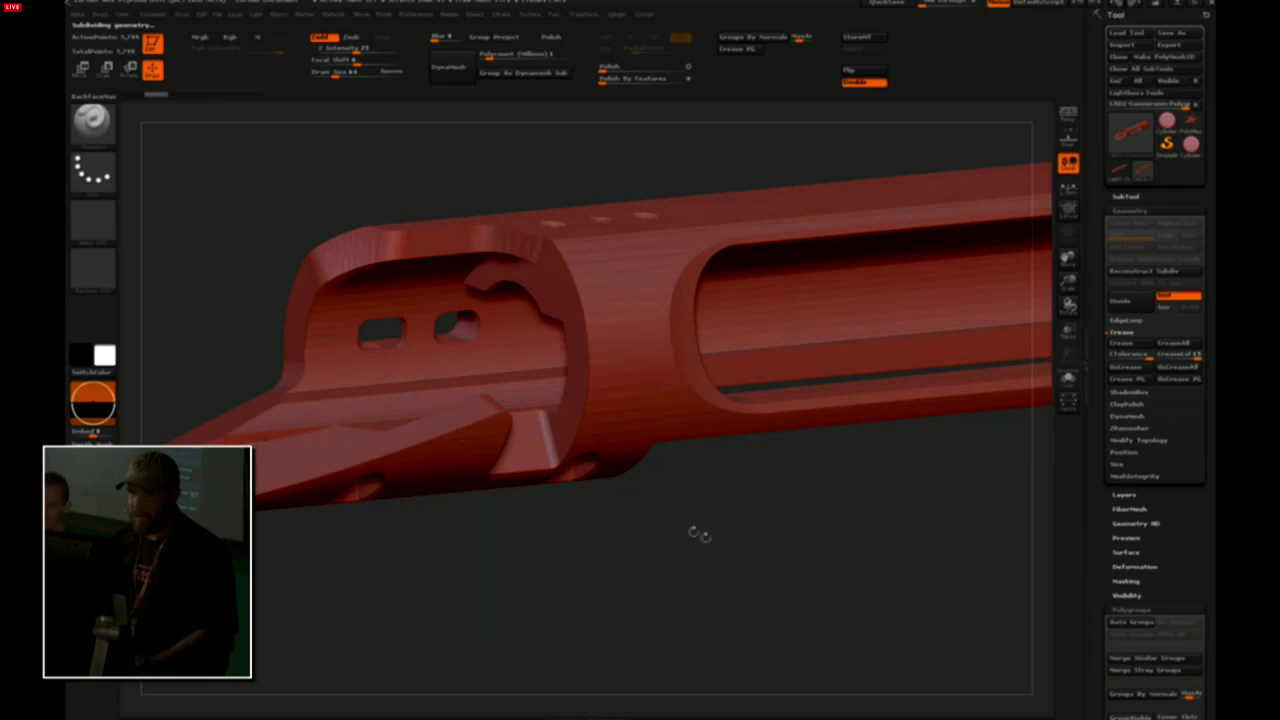
# Divide the creased receiver four times
pyautogui.keyDown('alt'); pyautogui.moveTo(749, 615); pyautogui.dragTo(743, 627); pyautogui.keyUp('alt')
pyautogui.hotkey('ctrl', 'd')
pyautogui.hotkey('ctrl', 'd')
pyautogui.hotkey('ctrl', 'd')
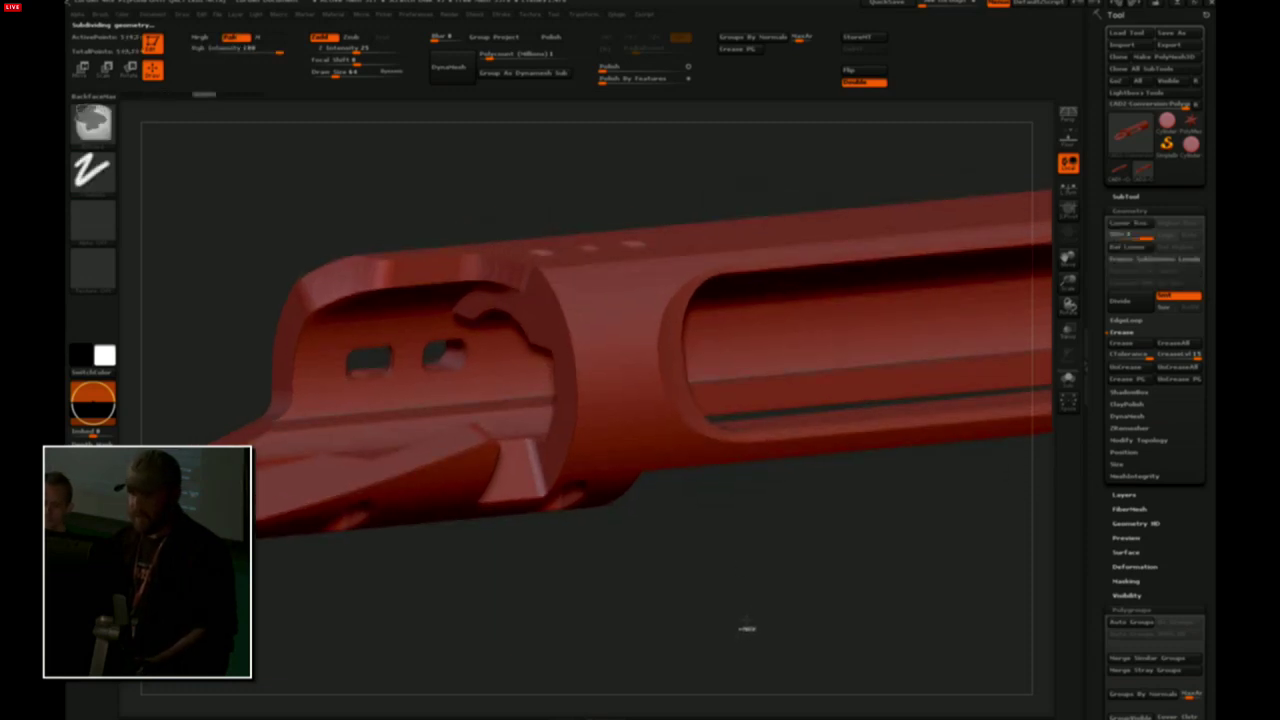
pyautogui.hotkey('ctrl', 'd')
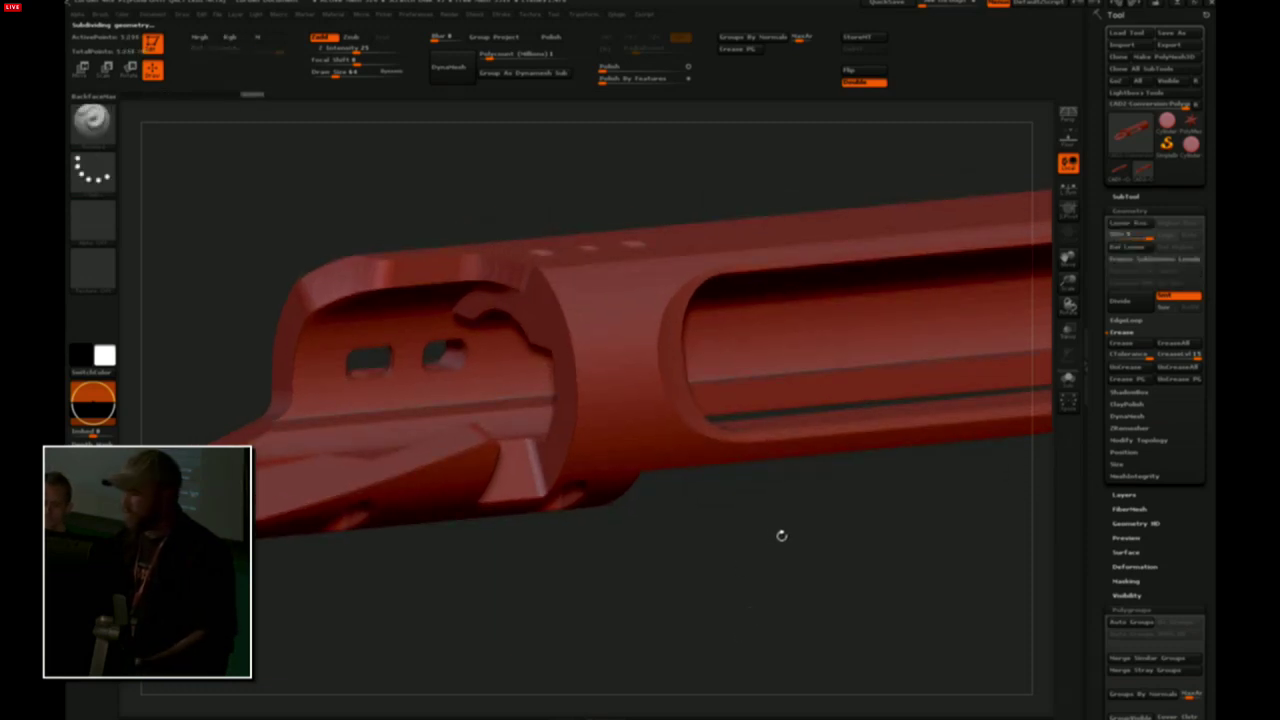
# Remesh the subdivided receiver with custom DynaMesh at a target polycount of 1.5 million
pyautogui.moveTo(763, 600); pyautogui.dragTo(764, 607)
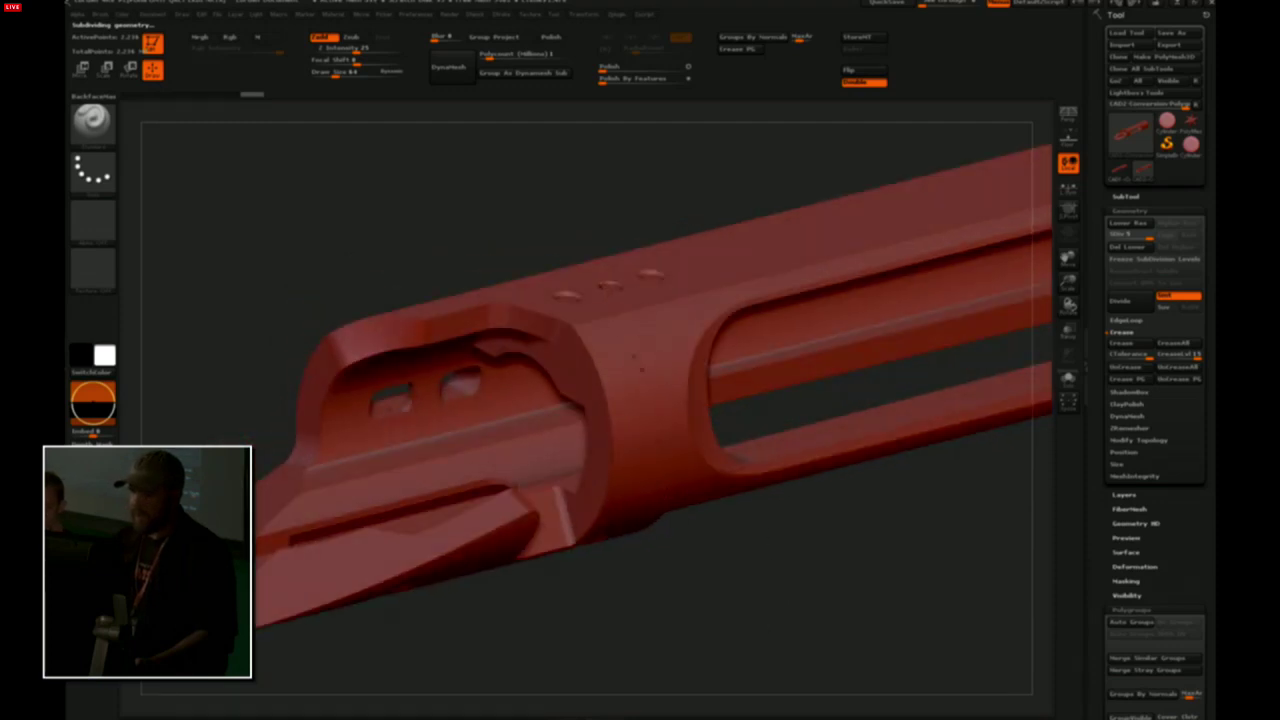
pyautogui.moveTo(734, 609); pyautogui.dragTo(729, 597)
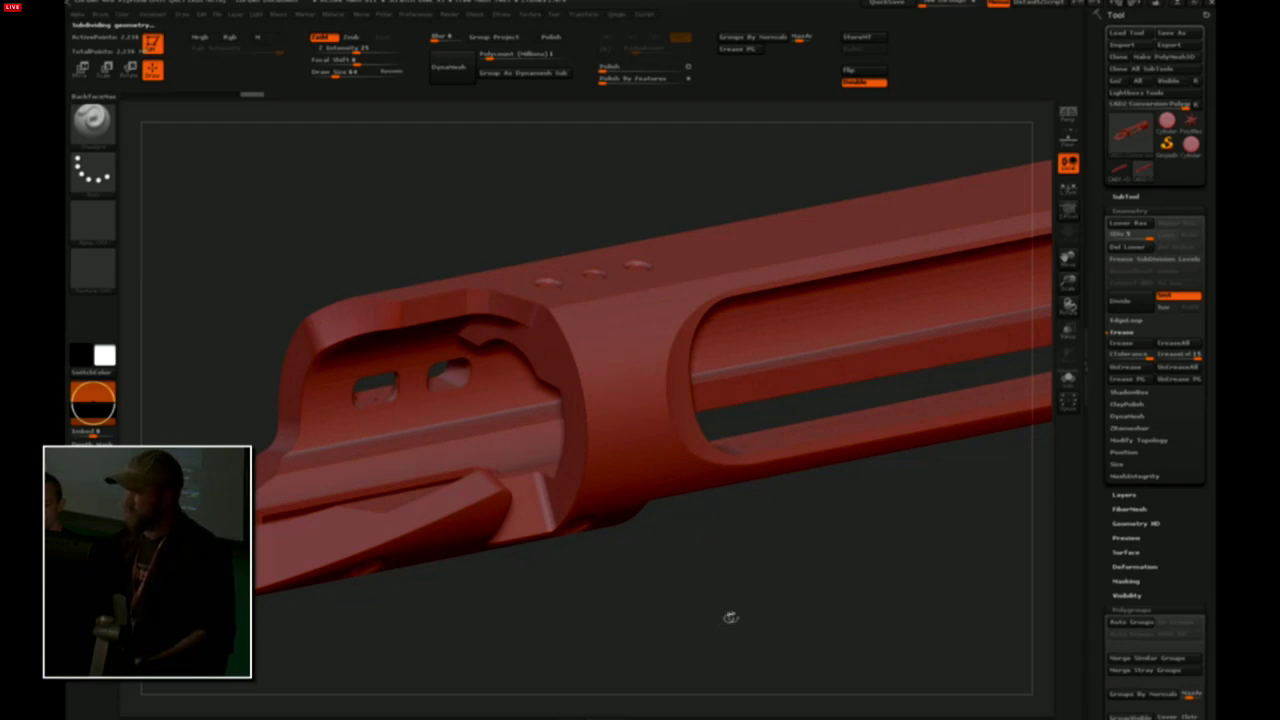
pyautogui.moveTo(737, 592); pyautogui.dragTo(731, 560)
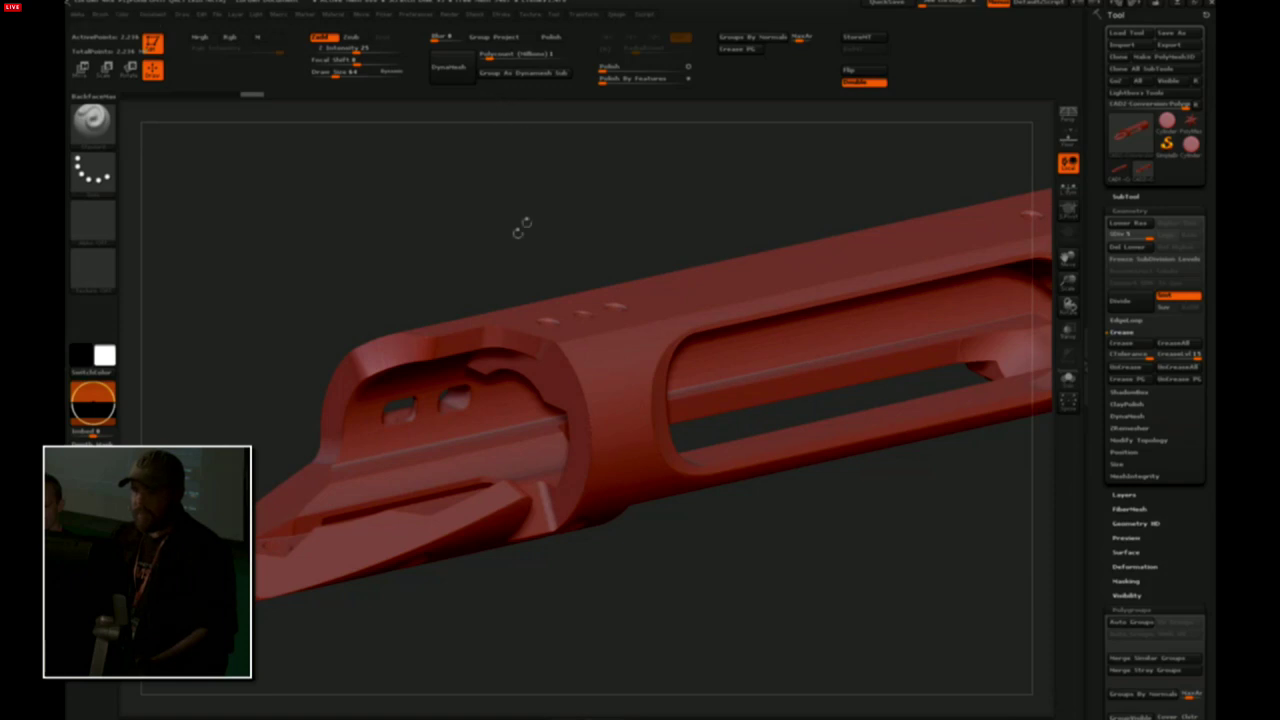
pyautogui.click(487, 54)
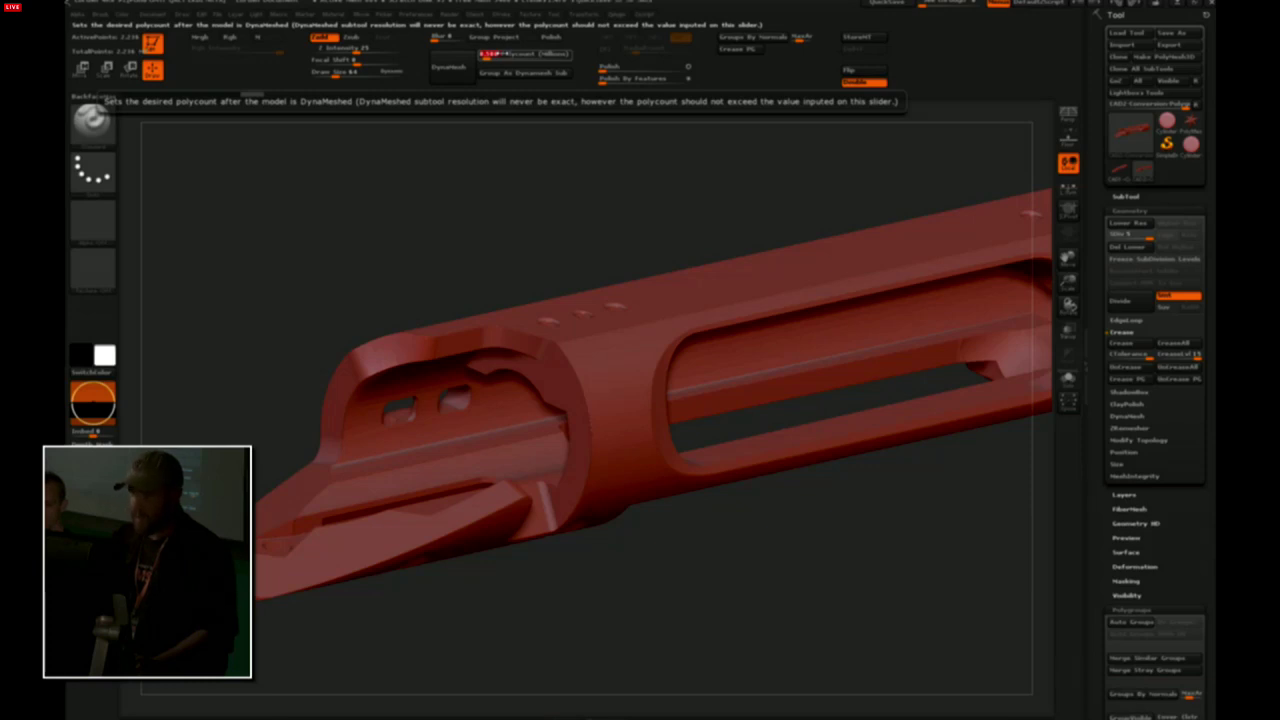
pyautogui.write('1.5')
pyautogui.press('Tab')
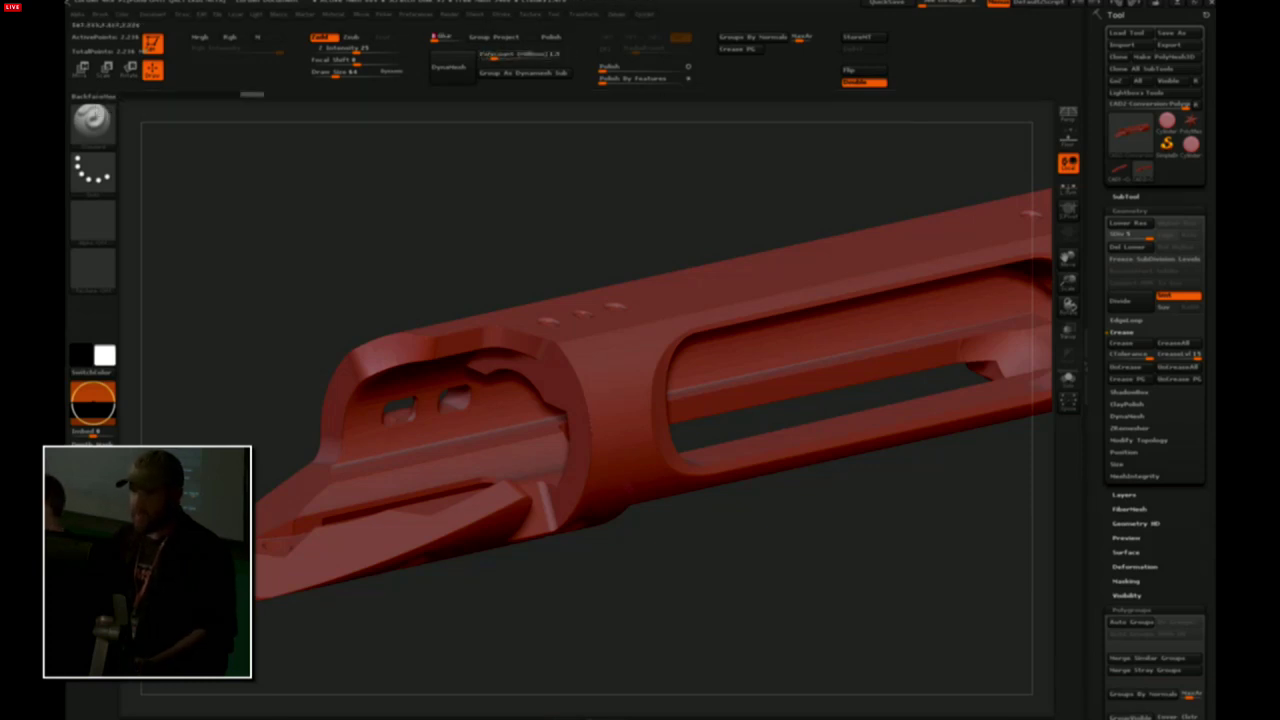
pyautogui.keyDown('alt'); pyautogui.moveTo(503, 174); pyautogui.dragTo(509, 194); pyautogui.keyUp('alt')
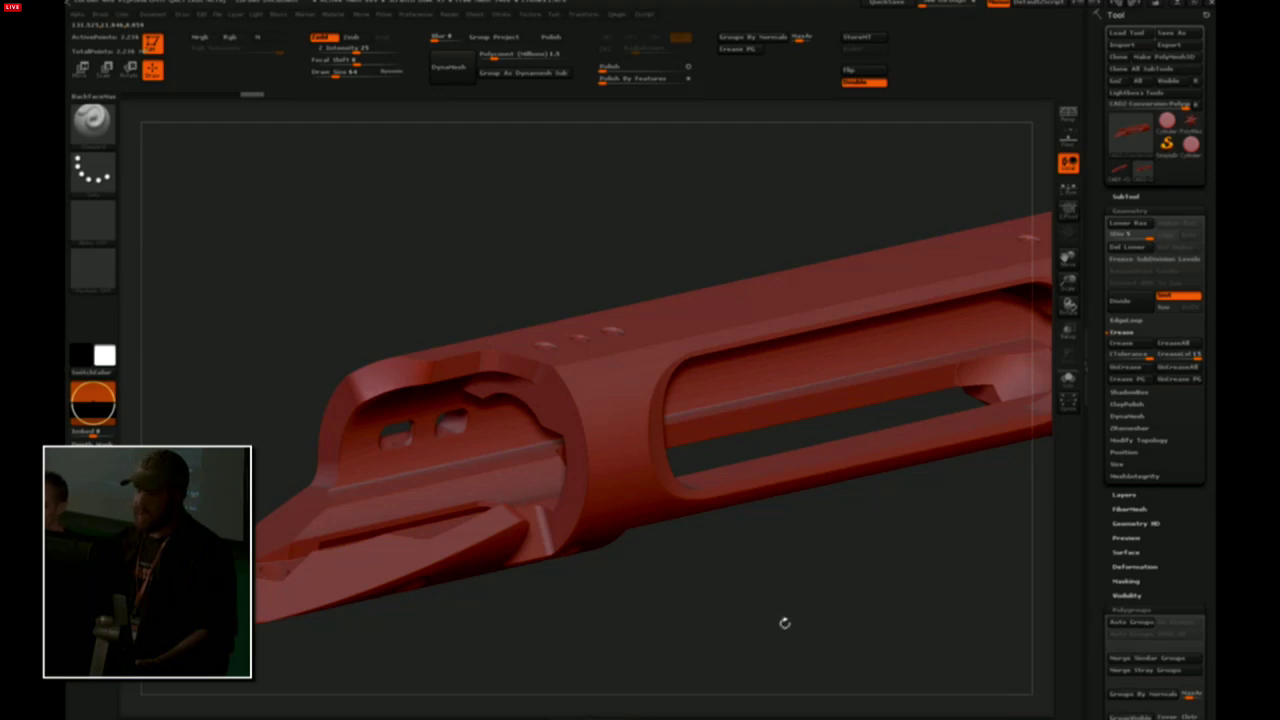
pyautogui.moveTo(783, 620); pyautogui.dragTo(634, 281)
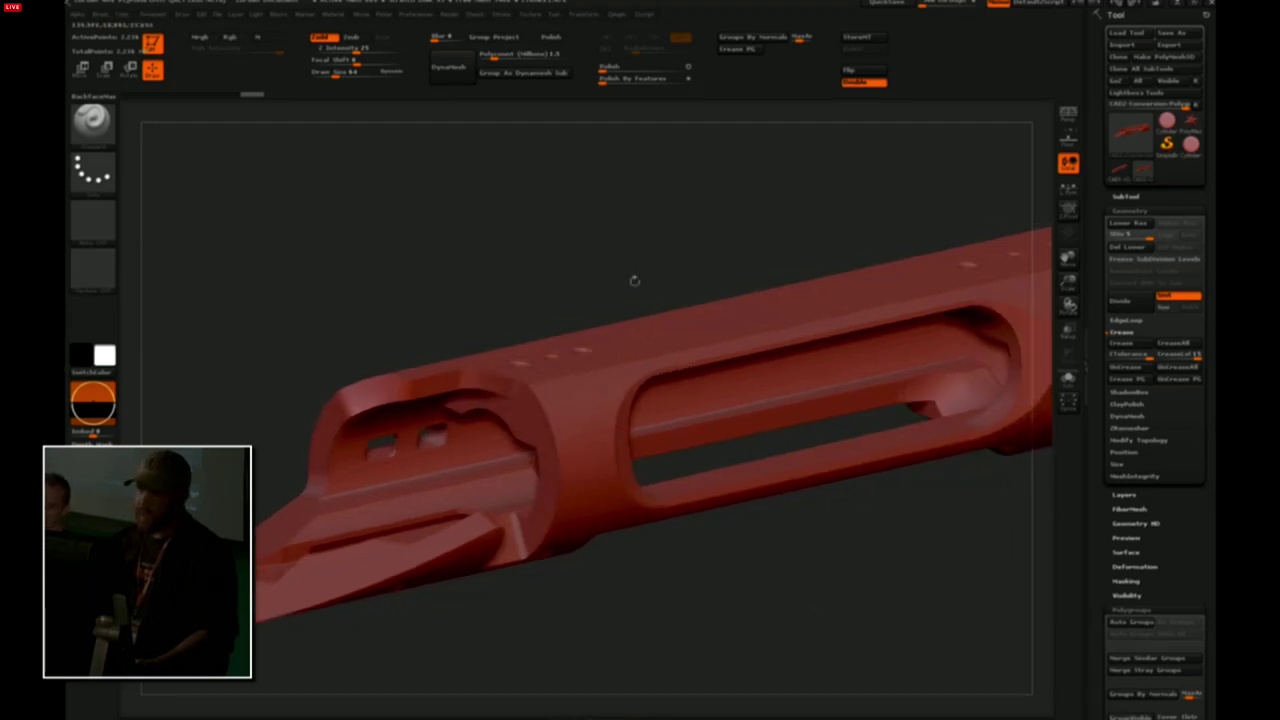
pyautogui.click(450, 66)
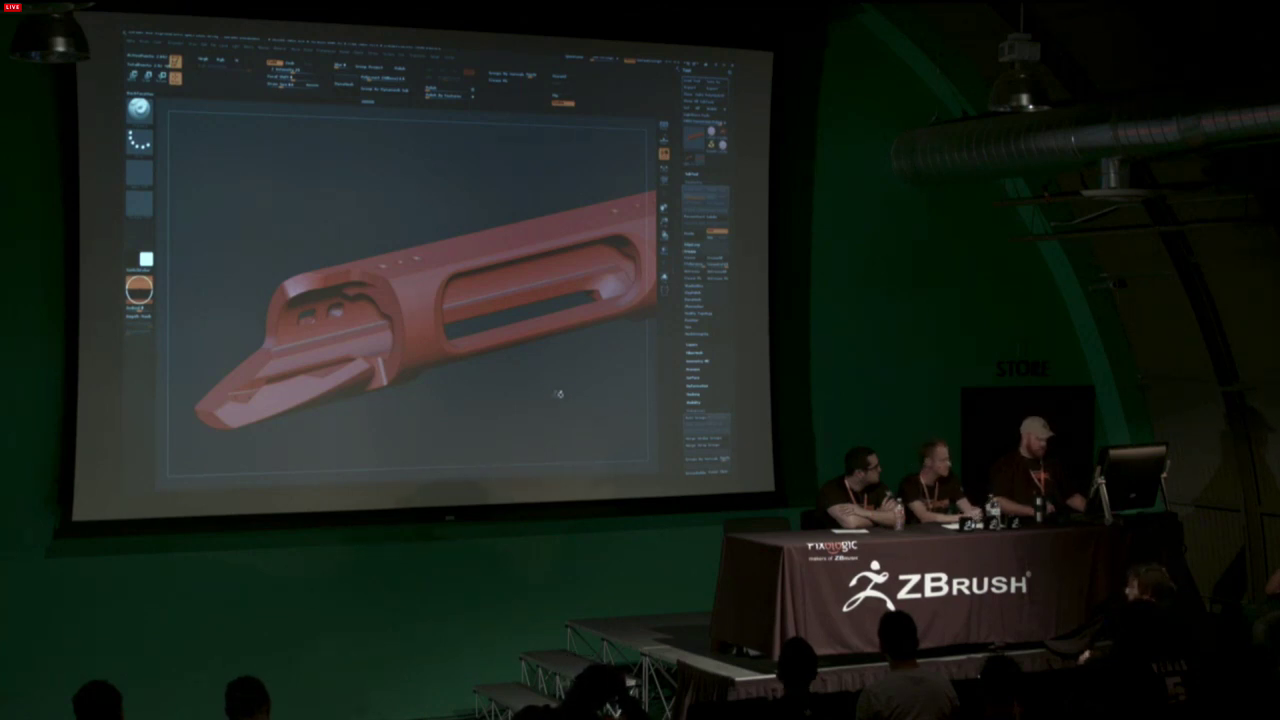
# Inspect the remeshed receiver's rear opening, side slot and far side with the polygroup display on and off
pyautogui.press('super')
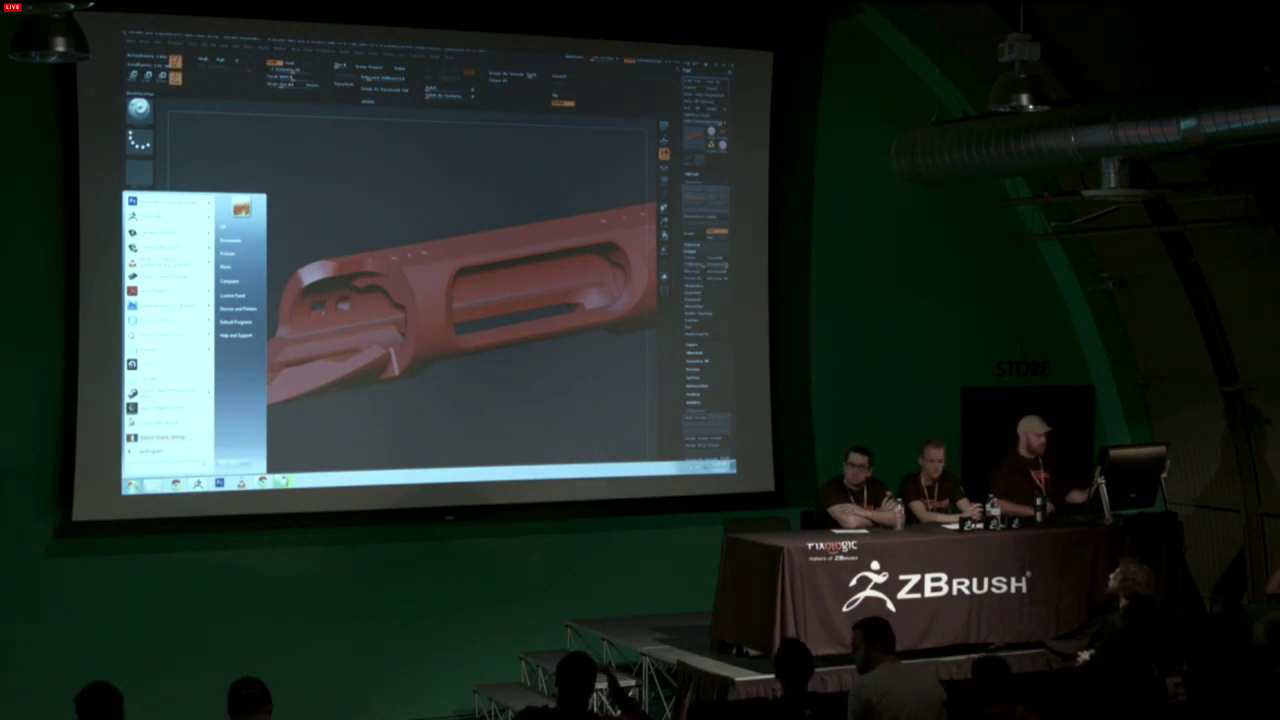
pyautogui.click(566, 406)
pyautogui.moveTo(566, 406)
pyautogui.mouseDown()
pyautogui.moveTo(580, 424)
pyautogui.moveTo(574, 398)
pyautogui.mouseUp()
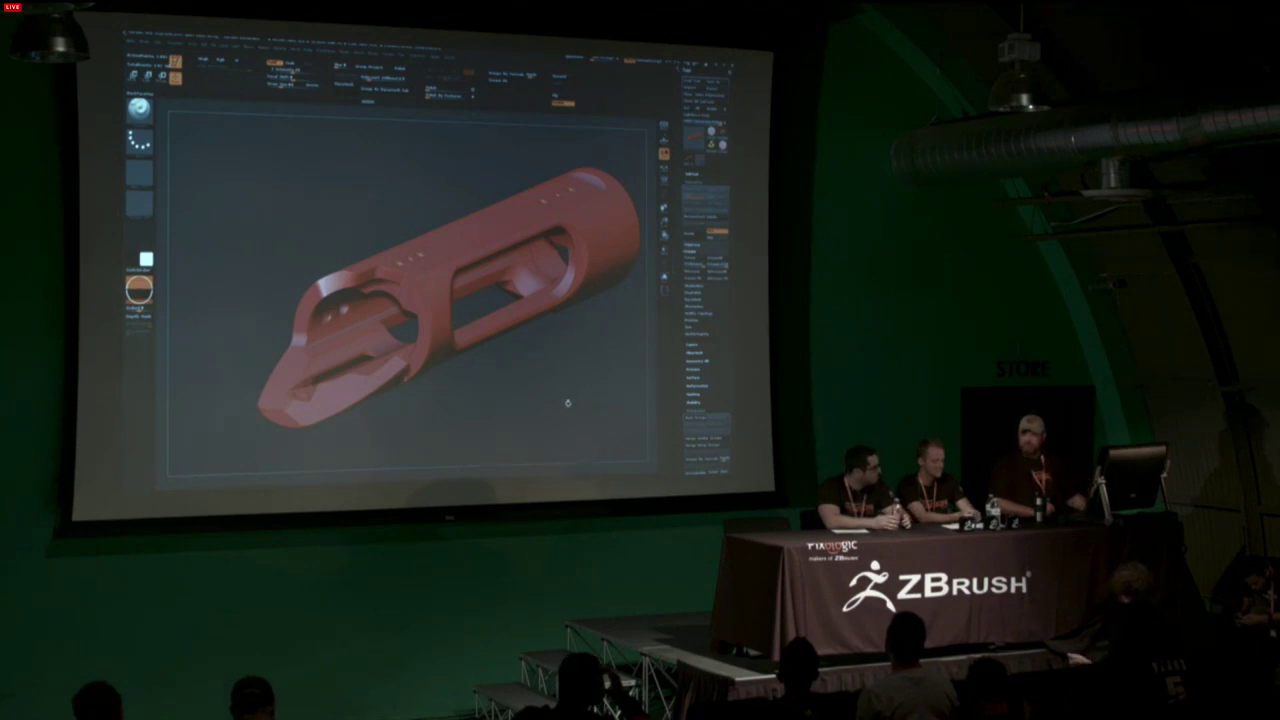
pyautogui.moveTo(563, 406); pyautogui.dragTo(458, 392)
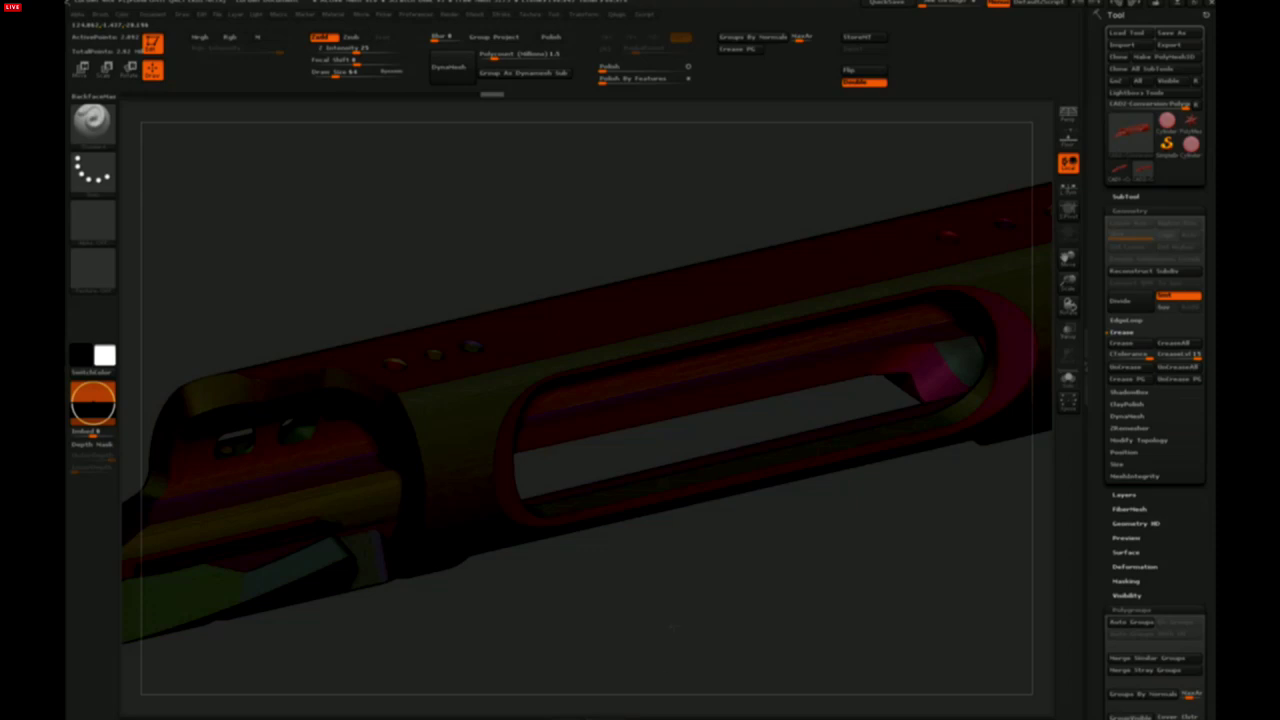
pyautogui.moveTo(673, 627); pyautogui.dragTo(718, 622)
pyautogui.press('shift')
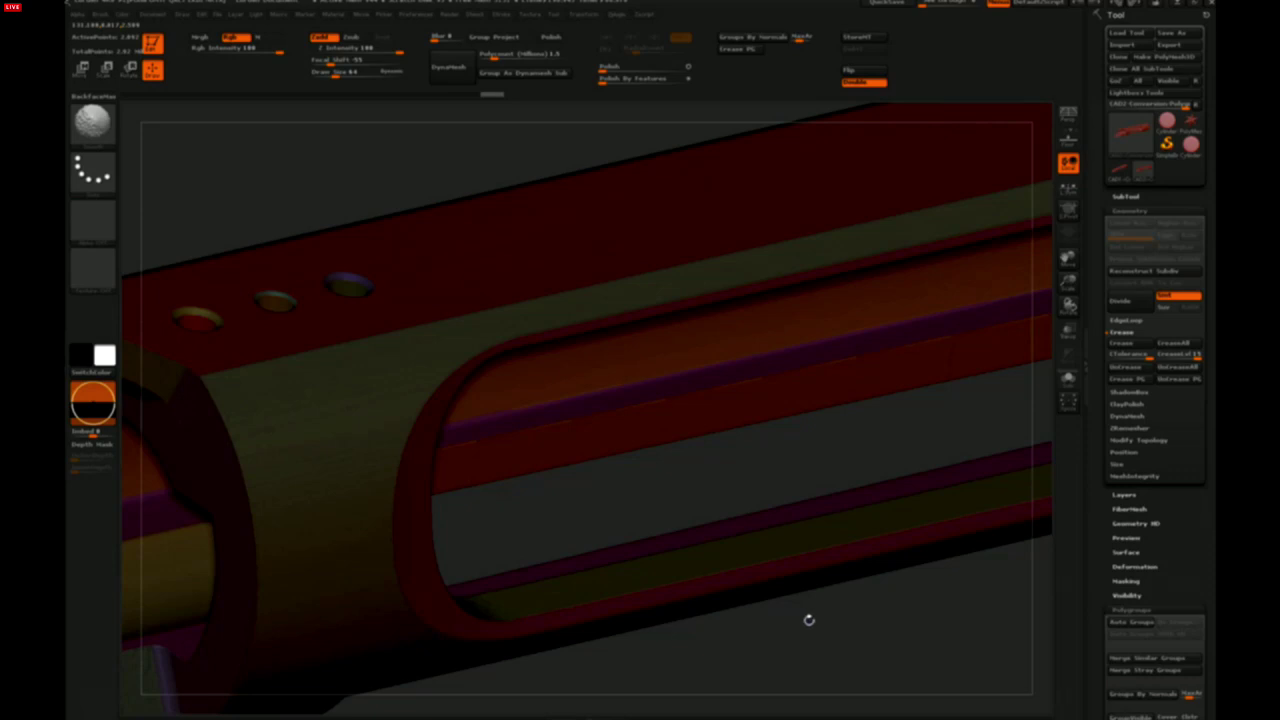
pyautogui.press('shift')
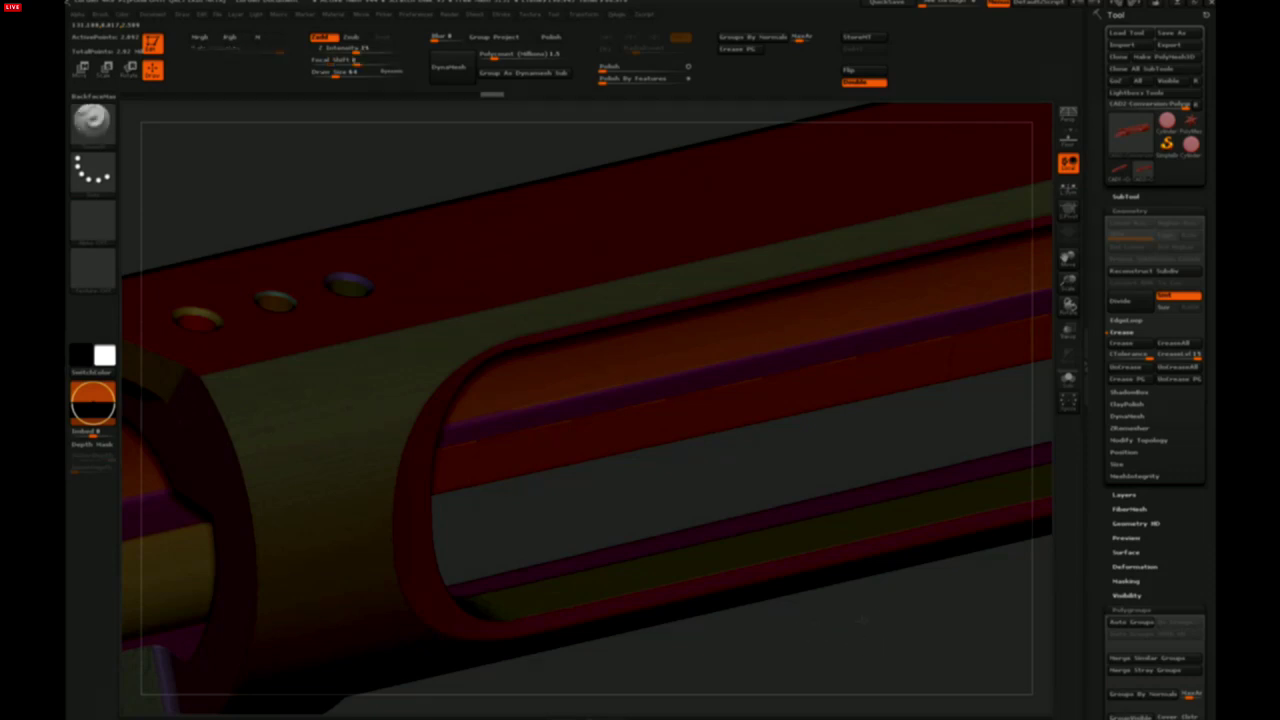
pyautogui.moveTo(860, 620); pyautogui.dragTo(935, 530)
pyautogui.hotkey('shift', 'f')
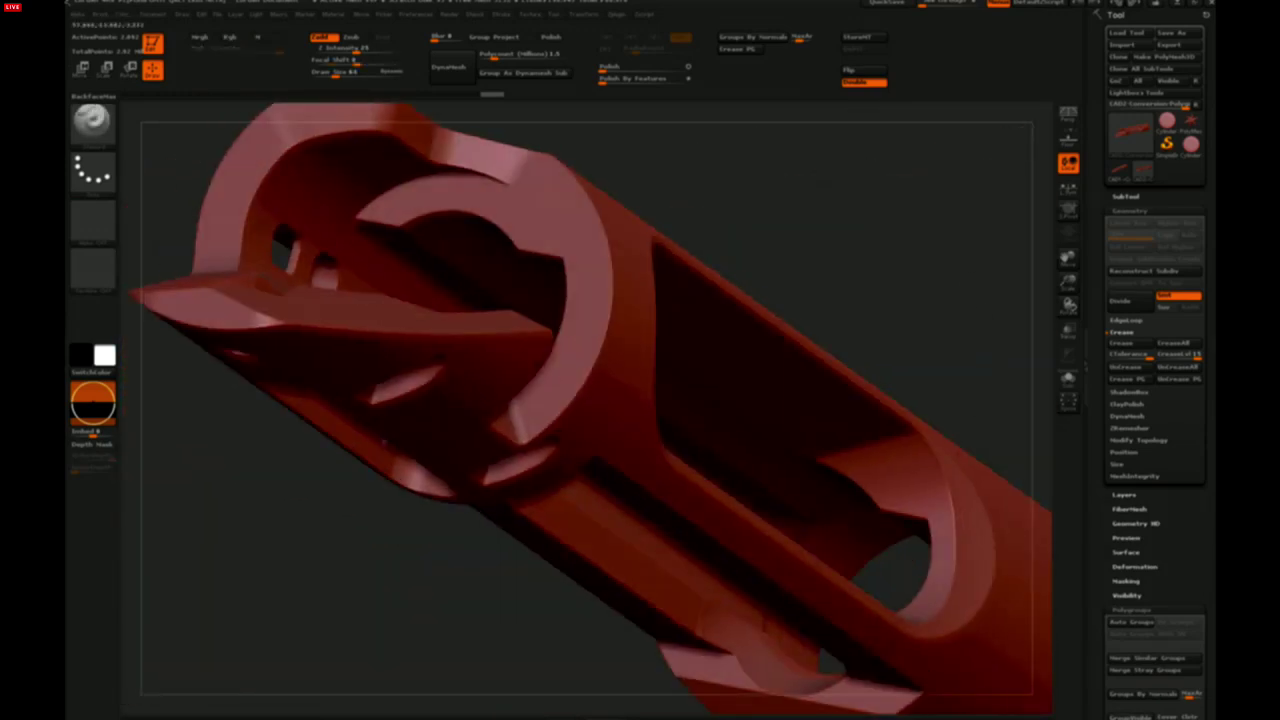
pyautogui.keyDown('alt'); pyautogui.moveTo(918, 410); pyautogui.dragTo(1002, 491); pyautogui.keyUp('alt')
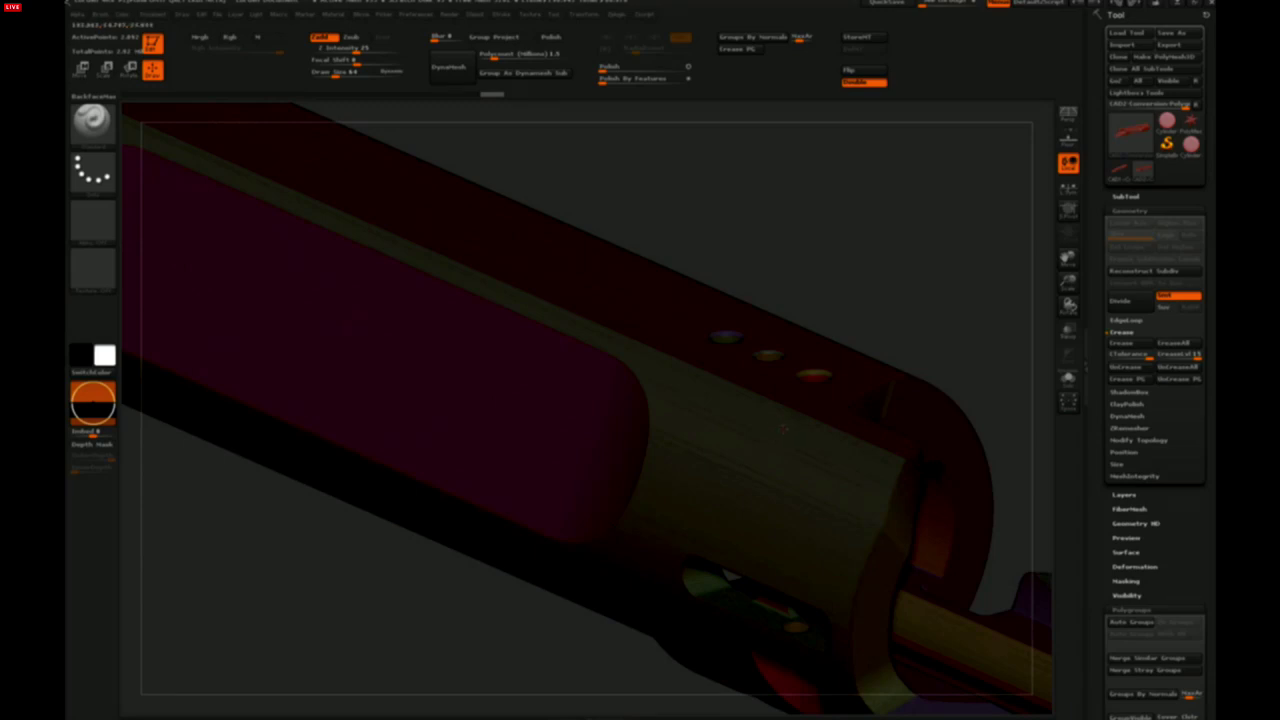
pyautogui.press('shift')
pyautogui.hotkey('shift', 'f')
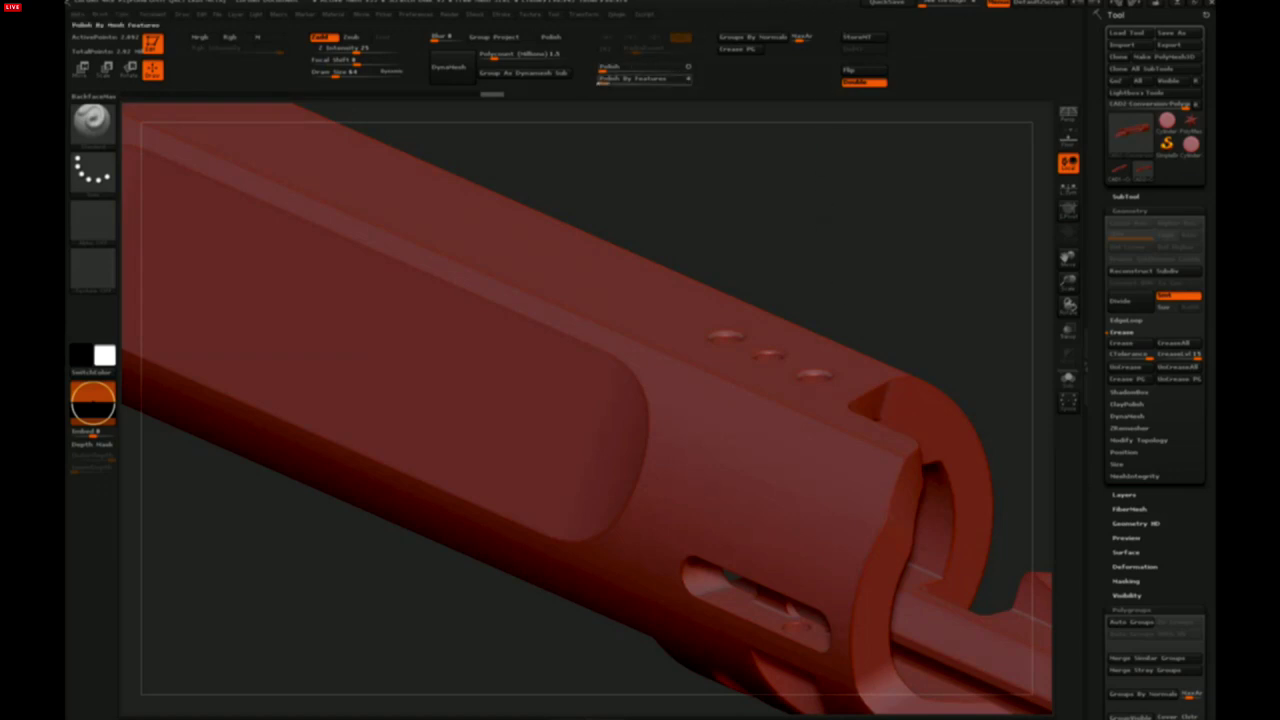
# Open the tool's Deformation settings and locate the polish options
pyautogui.moveTo(1170, 555); pyautogui.dragTo(1174, 521)
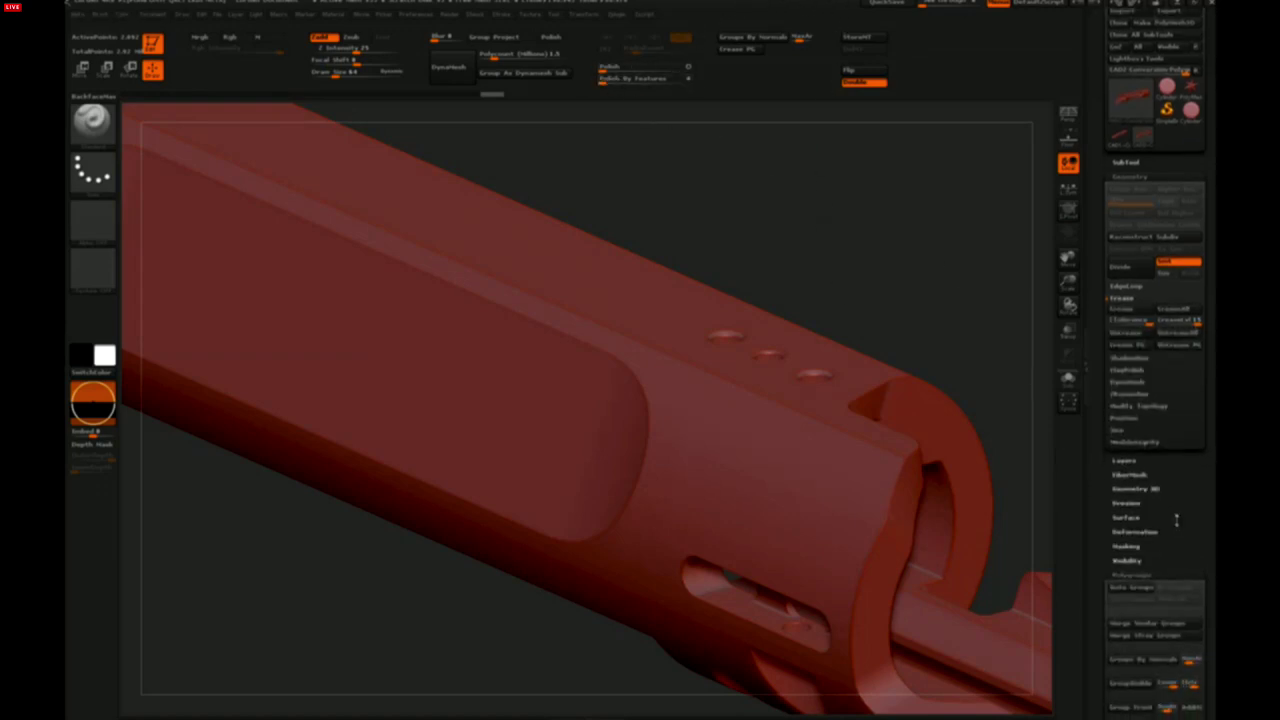
pyautogui.moveTo(1168, 597); pyautogui.dragTo(1169, 474)
pyautogui.click(1135, 410)
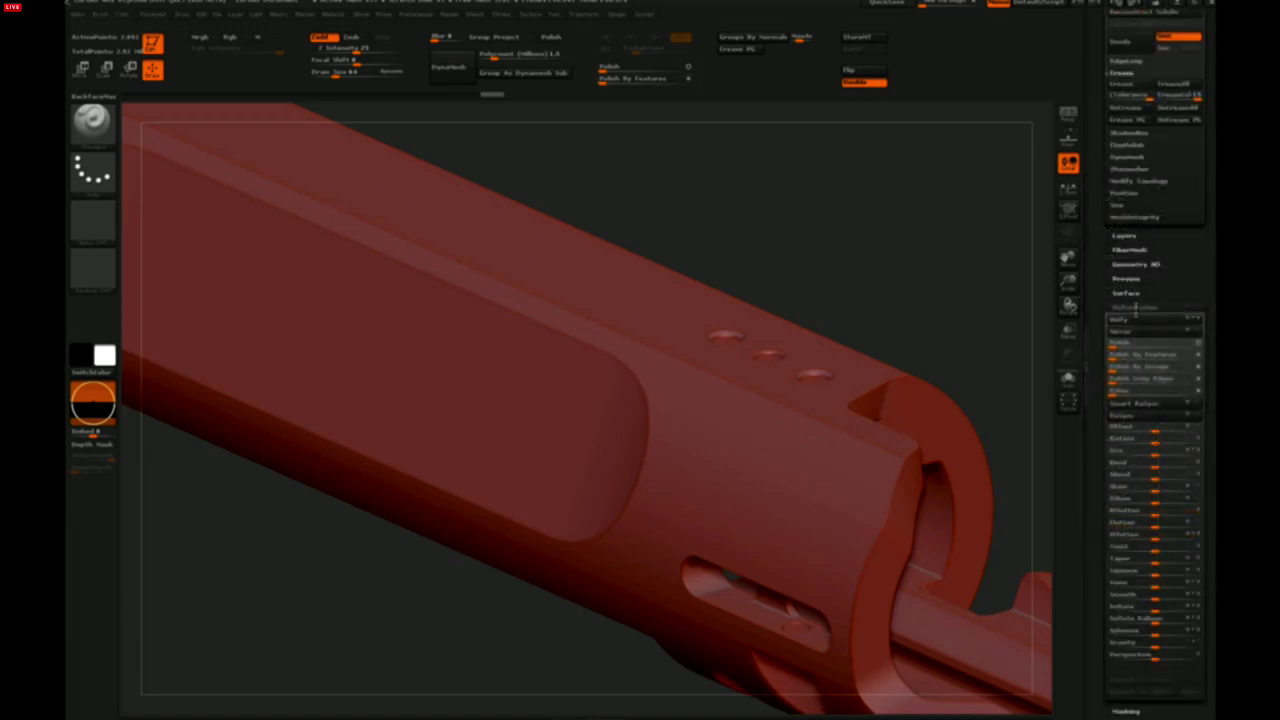
pyautogui.moveTo(1163, 291); pyautogui.dragTo(1163, 259)
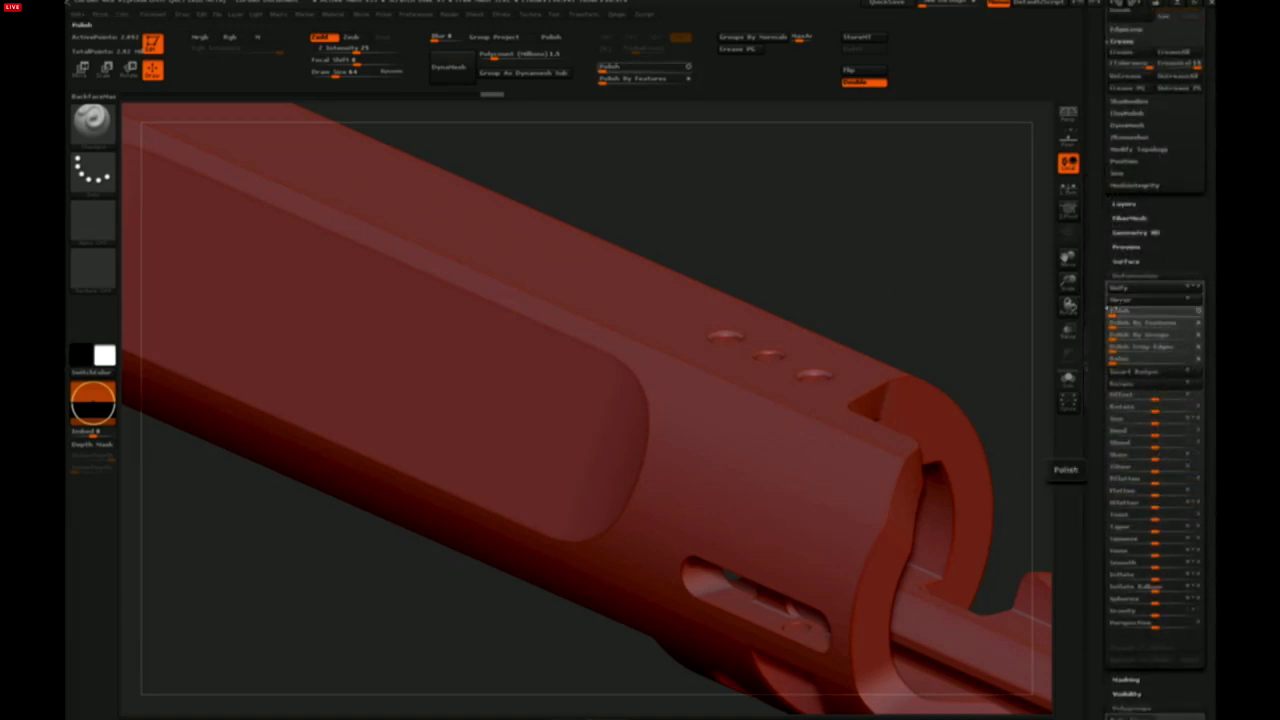
pyautogui.moveTo(1170, 253); pyautogui.dragTo(1175, 233)
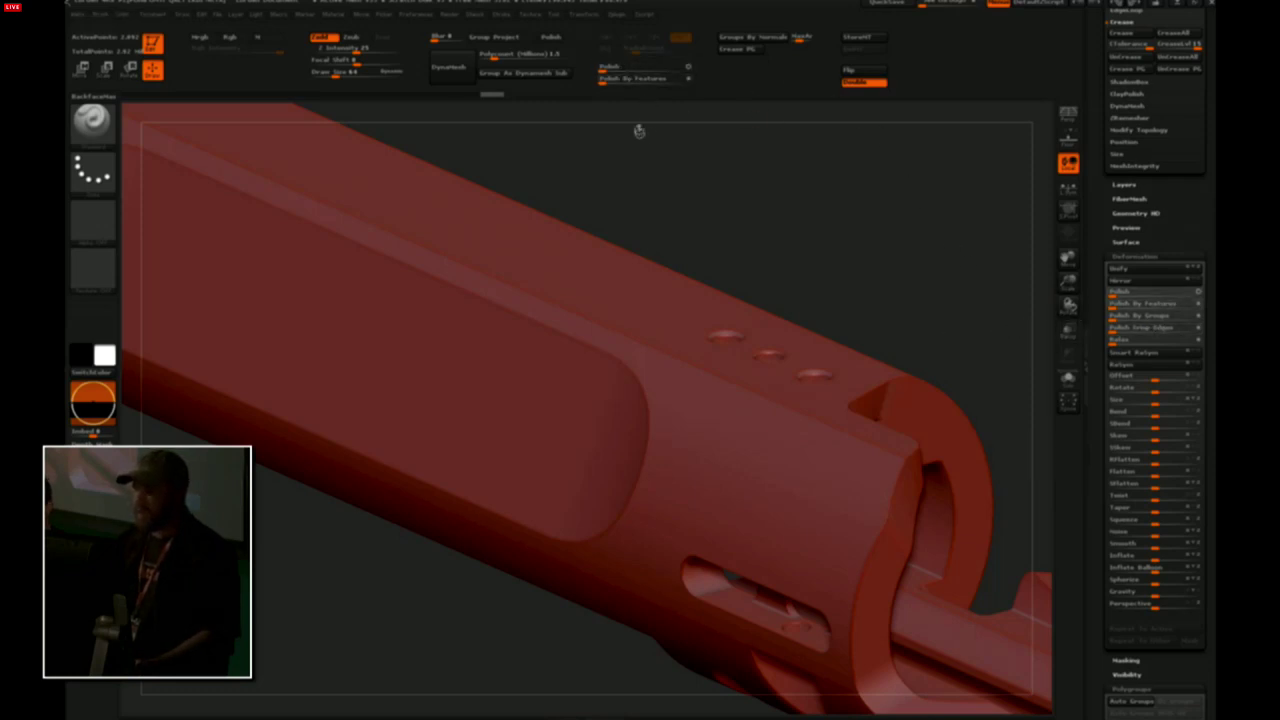
# Apply a slight Polish By Features to the receiver and switch it to the more aggressive open-circle mode
pyautogui.moveTo(654, 157); pyautogui.dragTo(648, 188)
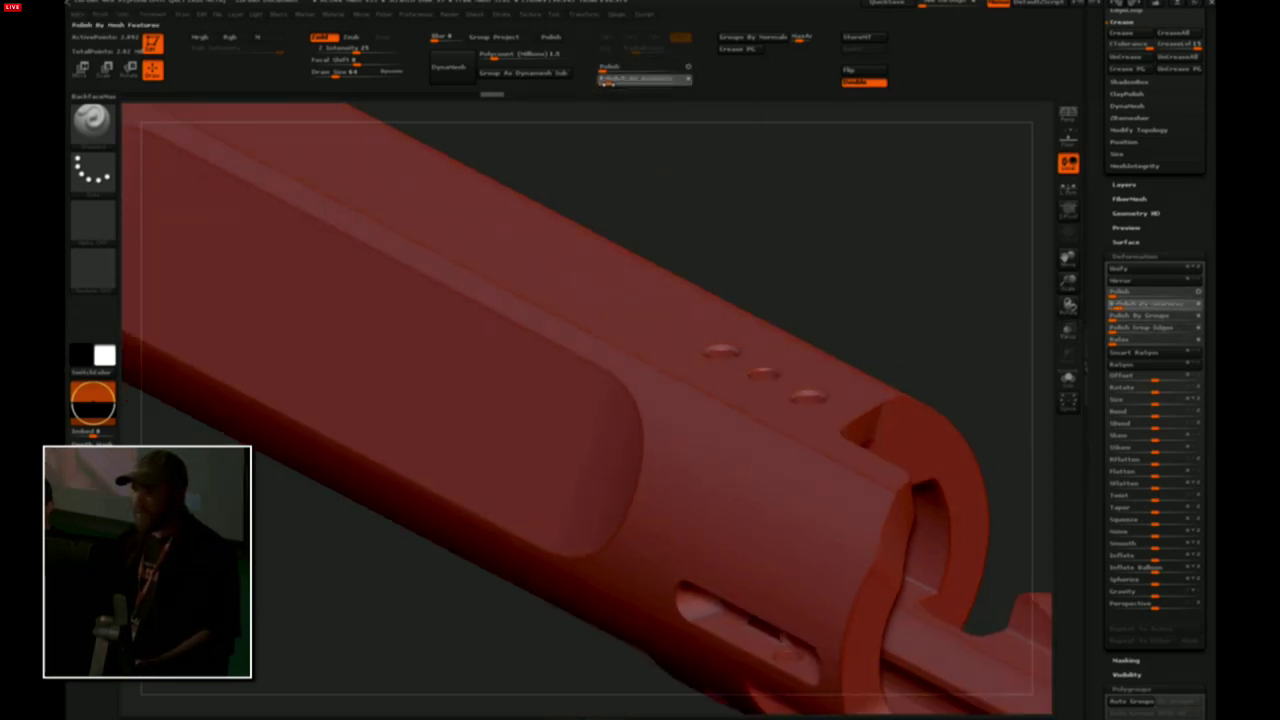
pyautogui.moveTo(608, 84); pyautogui.dragTo(634, 83)
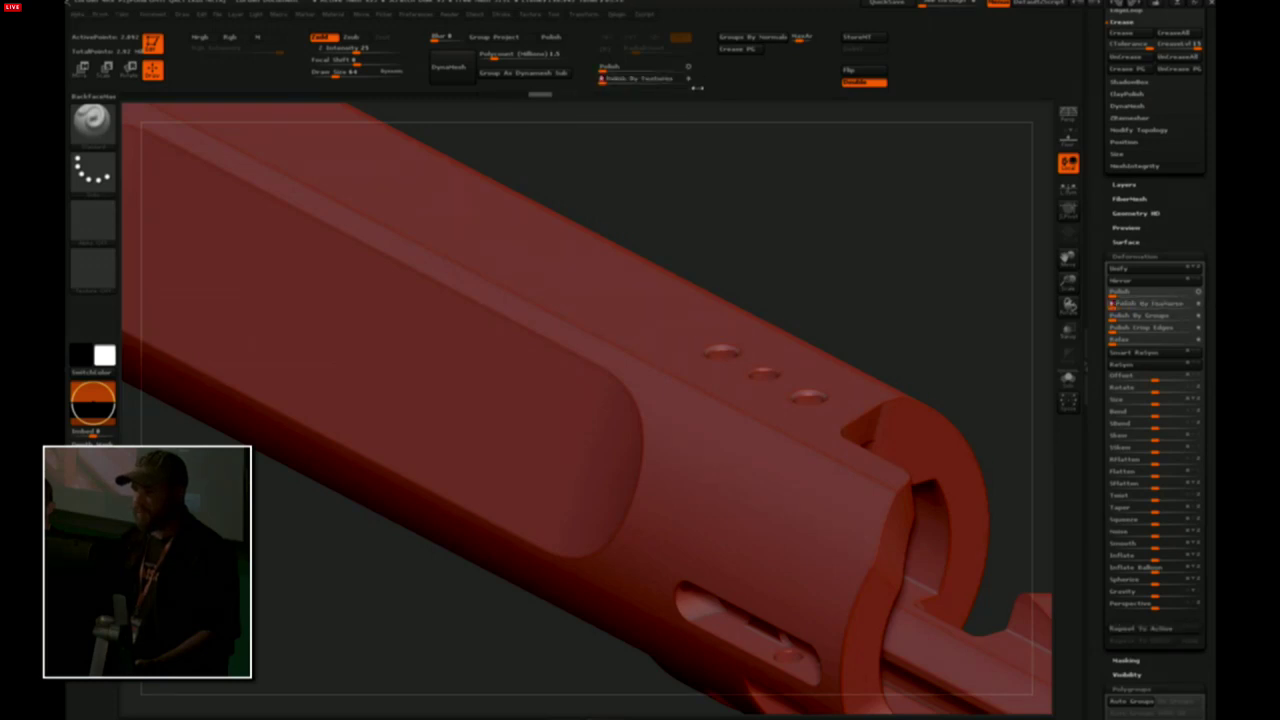
pyautogui.moveTo(730, 196); pyautogui.dragTo(752, 183)
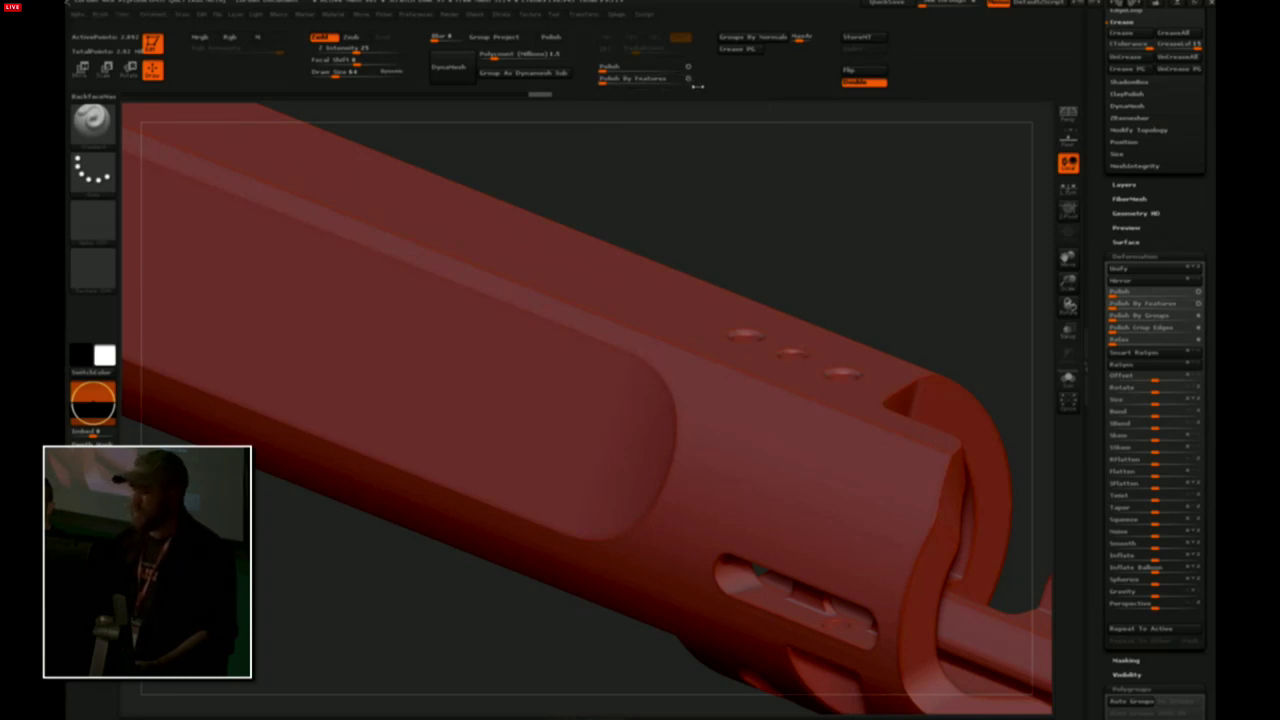
pyautogui.moveTo(756, 227)
pyautogui.mouseDown()
pyautogui.moveTo(840, 200)
pyautogui.moveTo(826, 260)
pyautogui.mouseUp()
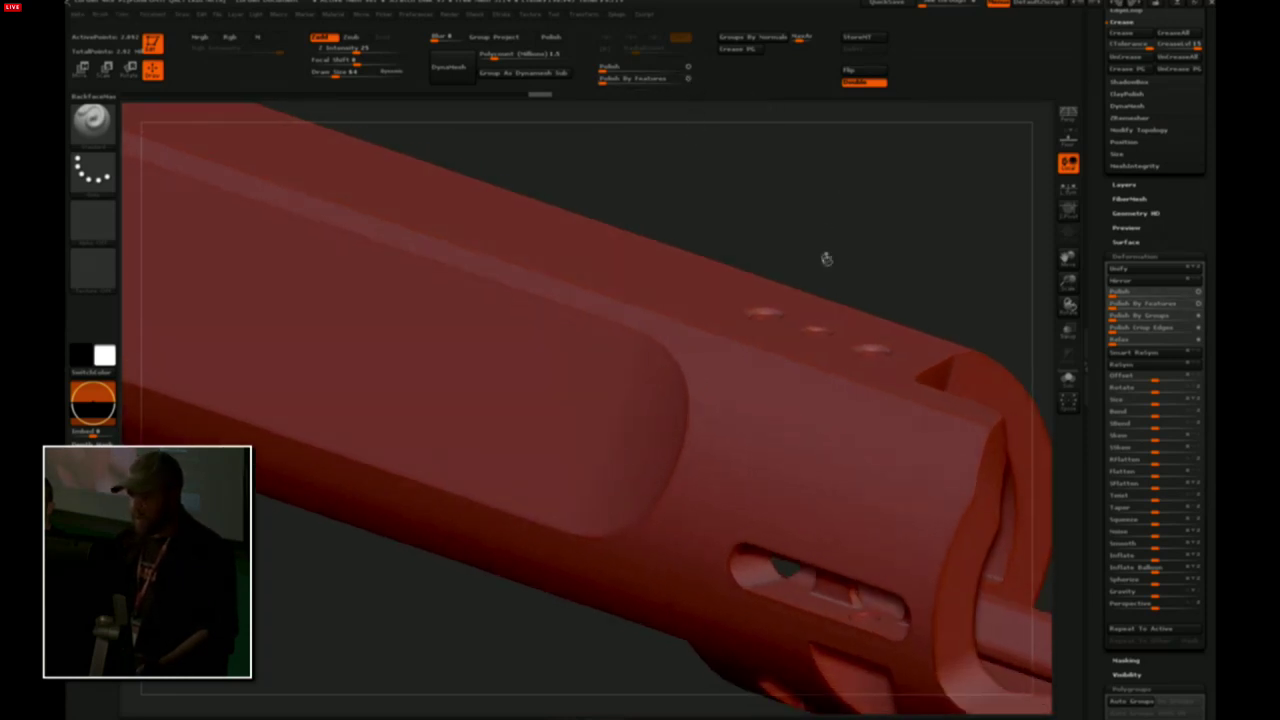
# Compare the receiver before and after polishing by stepping back and forward through its history
pyautogui.press('ctrl')
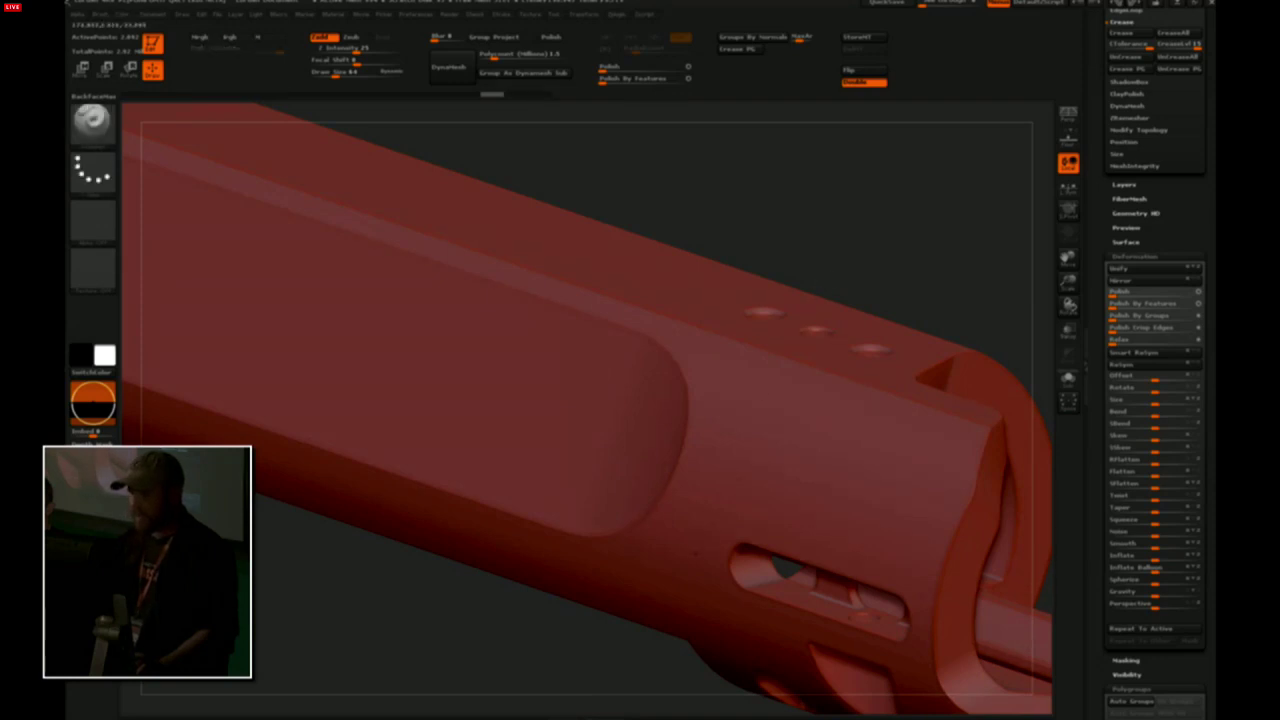
pyautogui.hotkey('ctrl', 'shift')
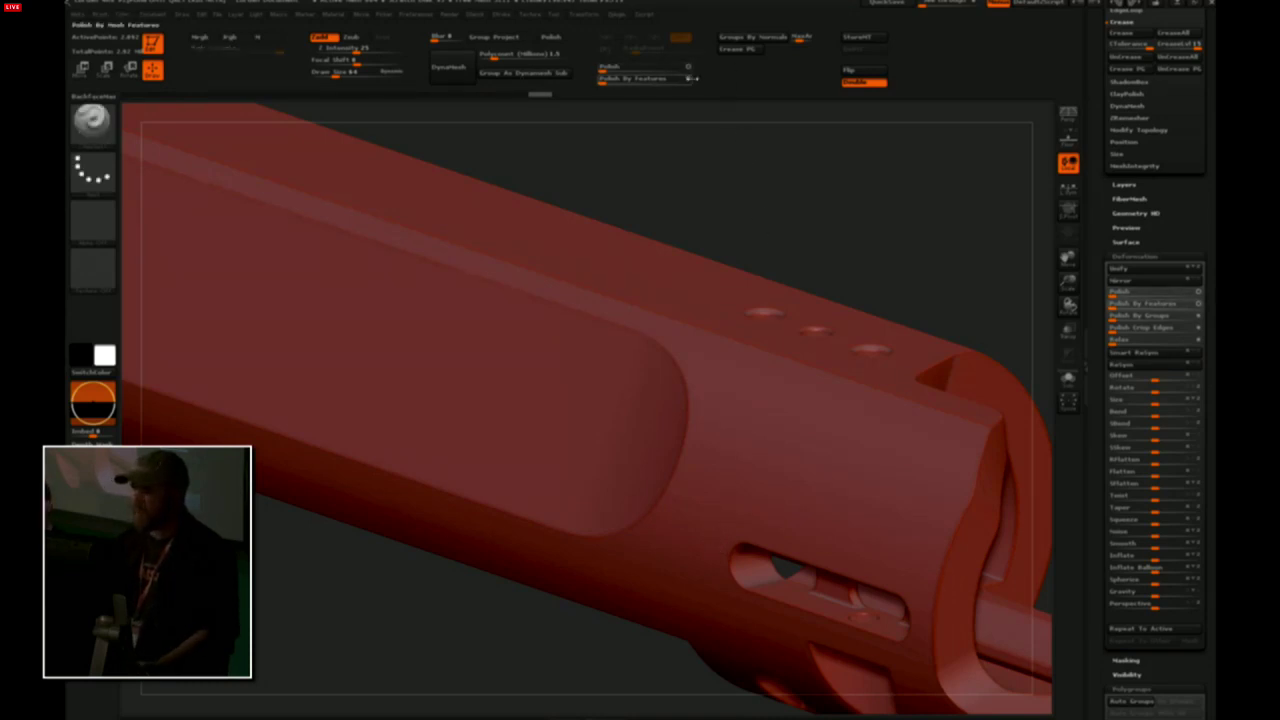
pyautogui.press('ctrl')
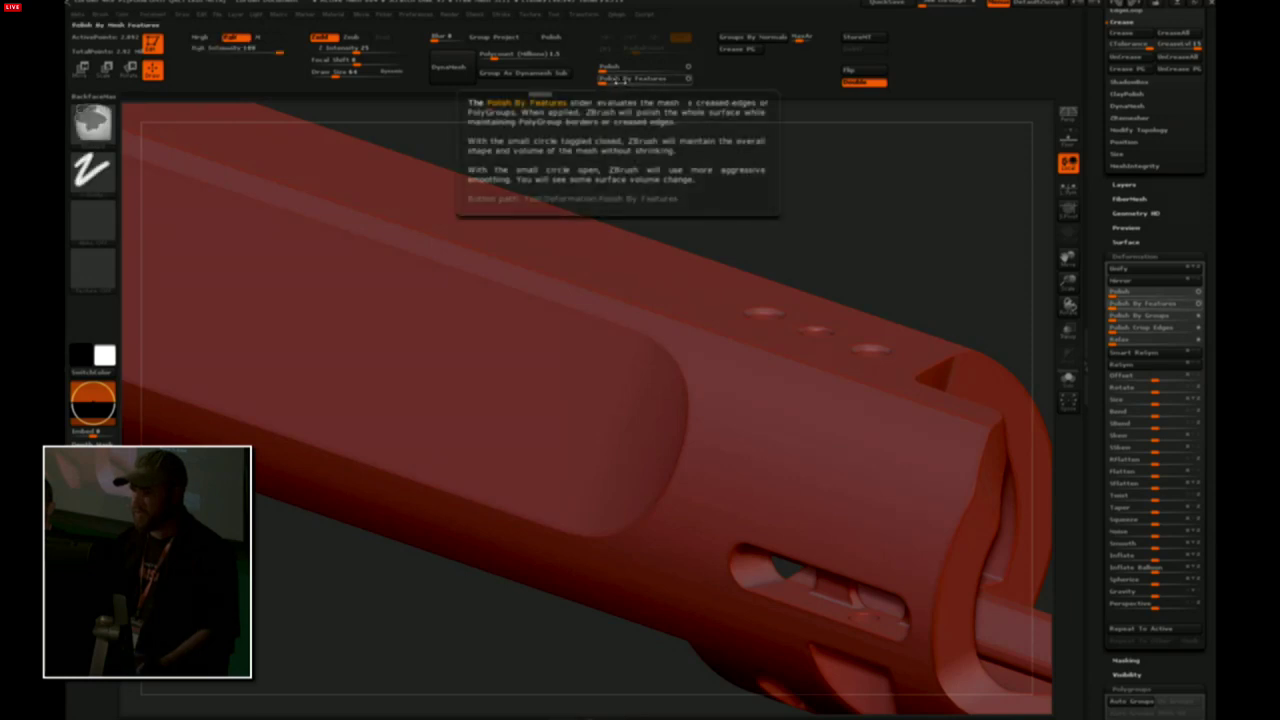
# Polish the receiver lightly by features in open-circle mode and check the edges on both of its sides
pyautogui.moveTo(607, 82); pyautogui.dragTo(614, 83)
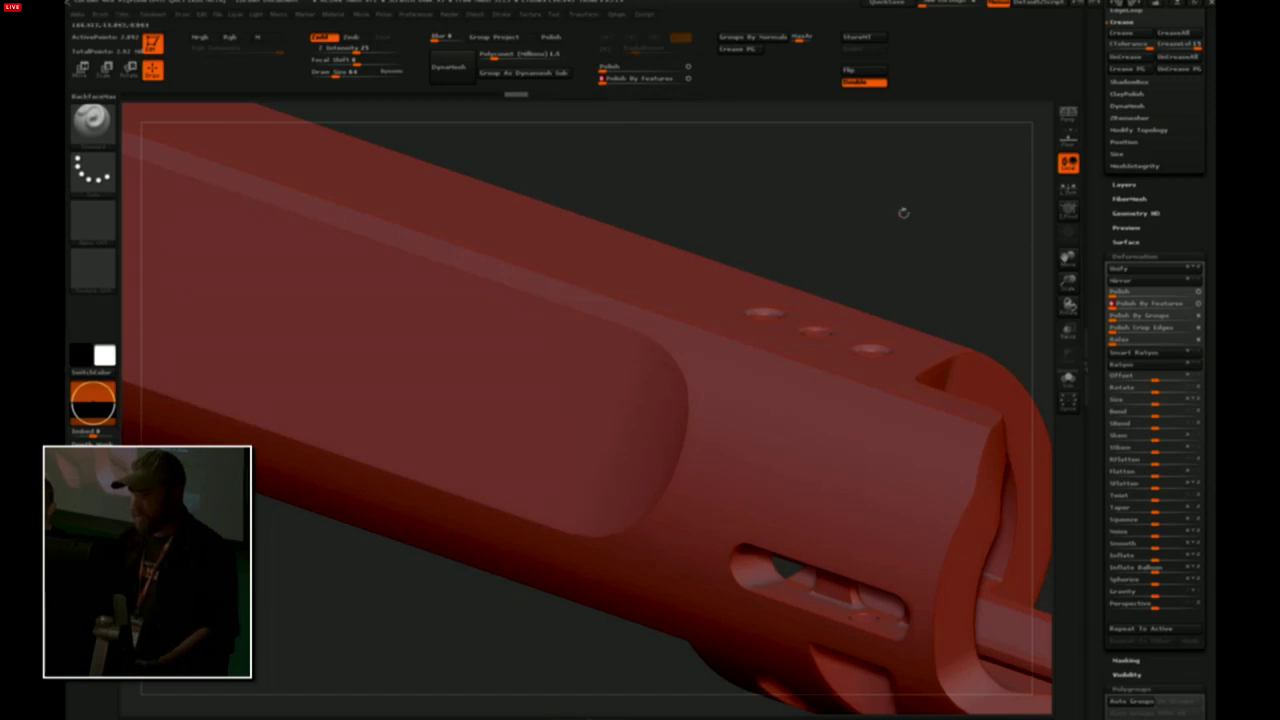
pyautogui.moveTo(903, 212); pyautogui.dragTo(950, 208)
pyautogui.keyDown('alt'); pyautogui.moveTo(641, 653); pyautogui.dragTo(546, 578); pyautogui.keyUp('alt')
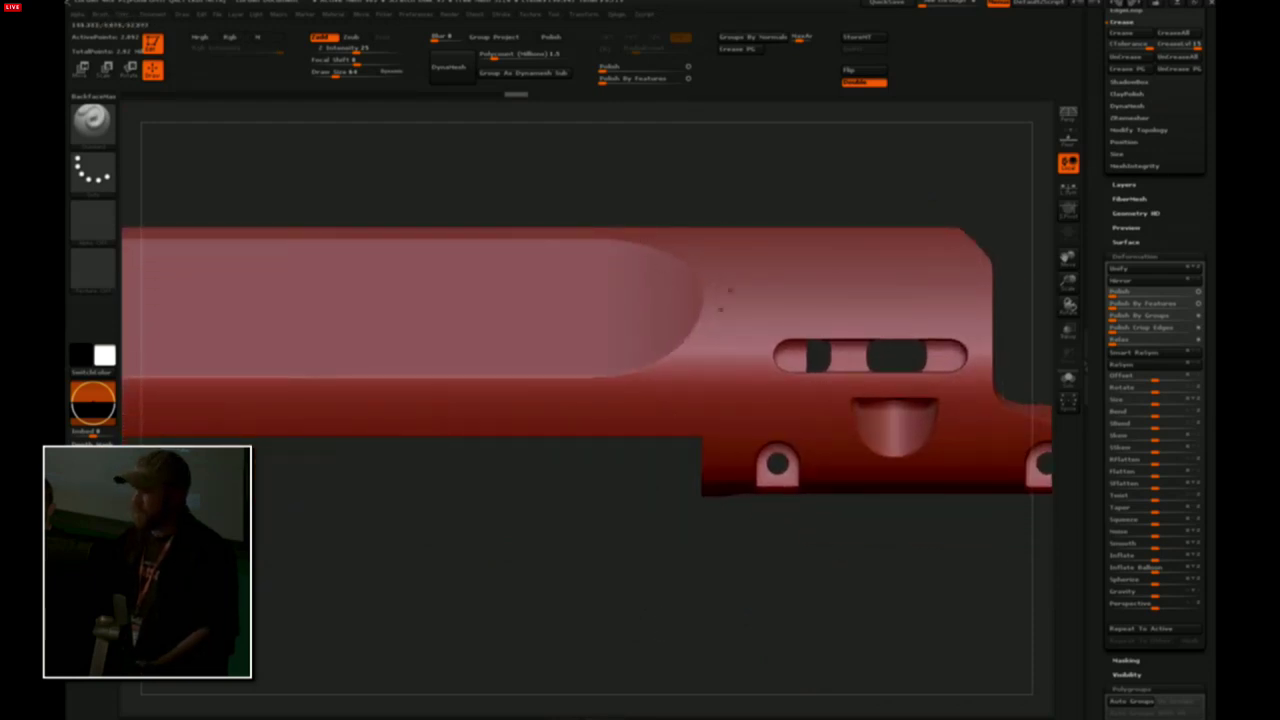
pyautogui.moveTo(767, 179); pyautogui.dragTo(688, 188)
pyautogui.moveTo(820, 173); pyautogui.dragTo(666, 199)
pyautogui.keyDown('alt'); pyautogui.moveTo(511, 574); pyautogui.dragTo(697, 571); pyautogui.keyUp('alt')
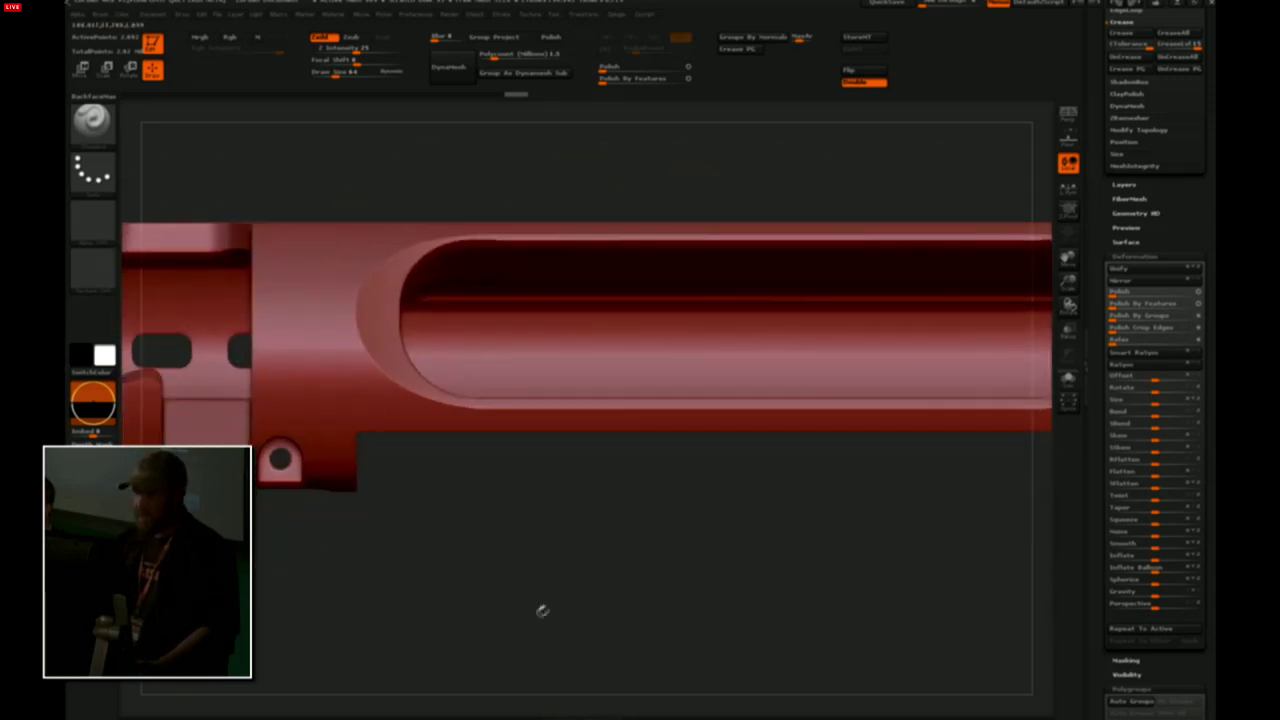
pyautogui.keyDown('alt'); pyautogui.moveTo(541, 611); pyautogui.dragTo(636, 599); pyautogui.keyUp('alt')
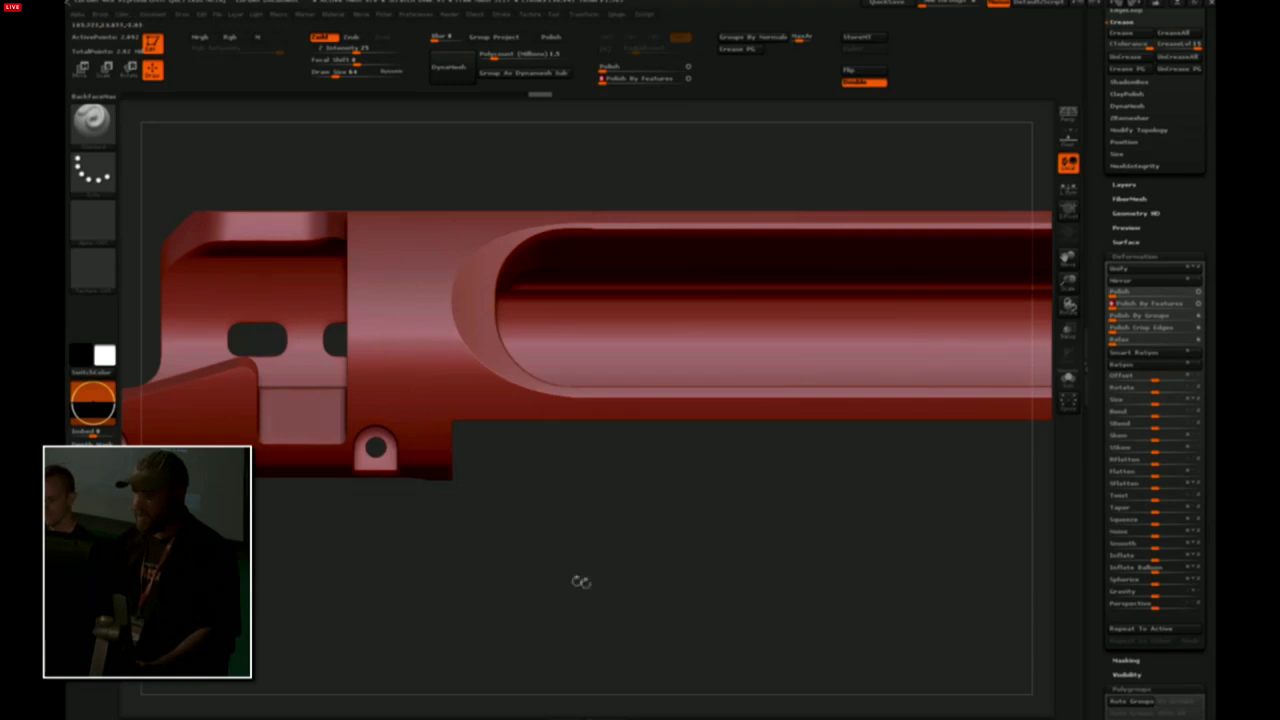
# Soften the receiver's edges with a light Polish in closed-circle mode and check its rear section and slot
pyautogui.moveTo(580, 583); pyautogui.dragTo(666, 543)
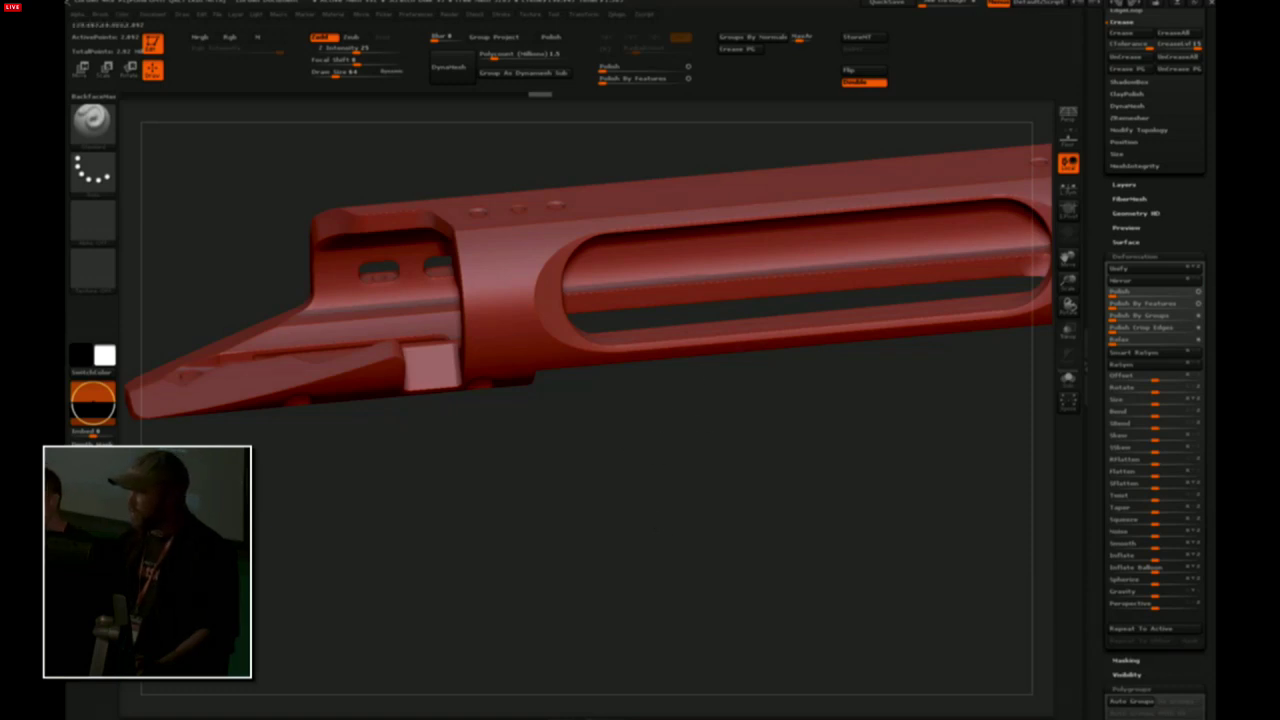
pyautogui.moveTo(633, 520); pyautogui.dragTo(657, 628)
pyautogui.keyDown('alt'); pyautogui.moveTo(634, 497); pyautogui.dragTo(714, 503); pyautogui.keyUp('alt')
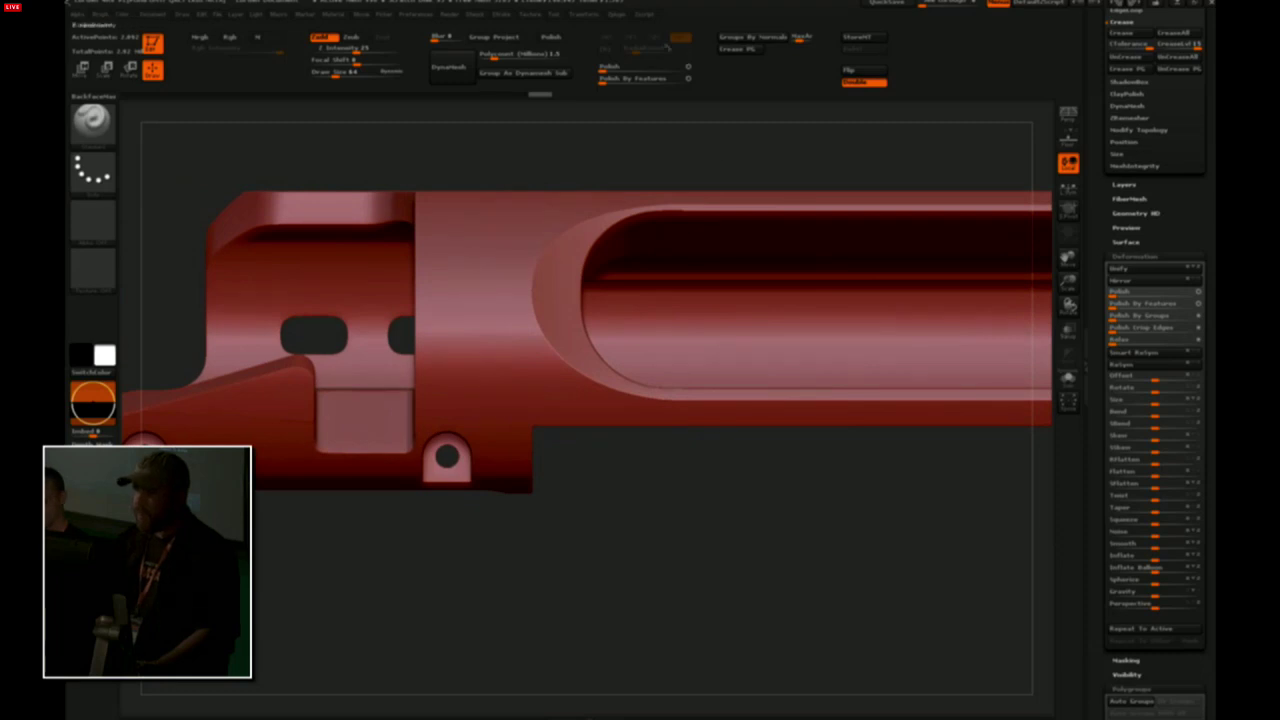
pyautogui.moveTo(683, 67); pyautogui.dragTo(612, 70)
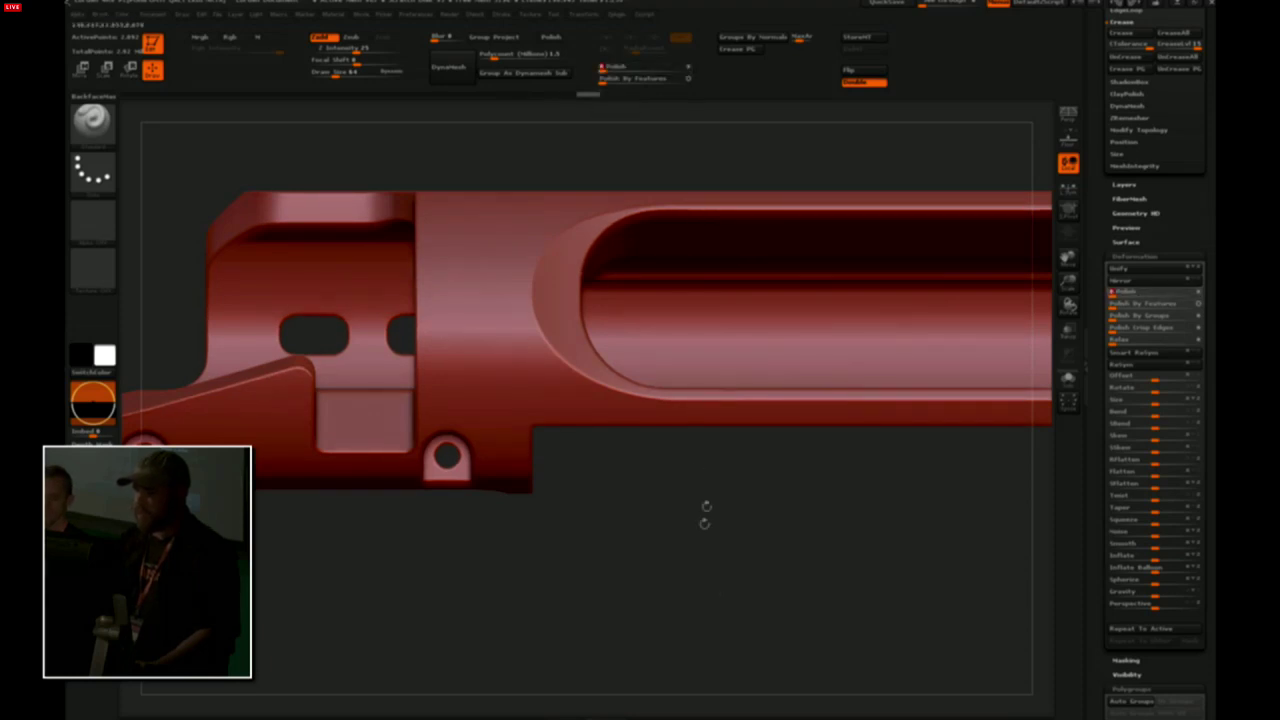
pyautogui.keyDown('alt'); pyautogui.moveTo(715, 609); pyautogui.dragTo(826, 541); pyautogui.keyUp('alt')
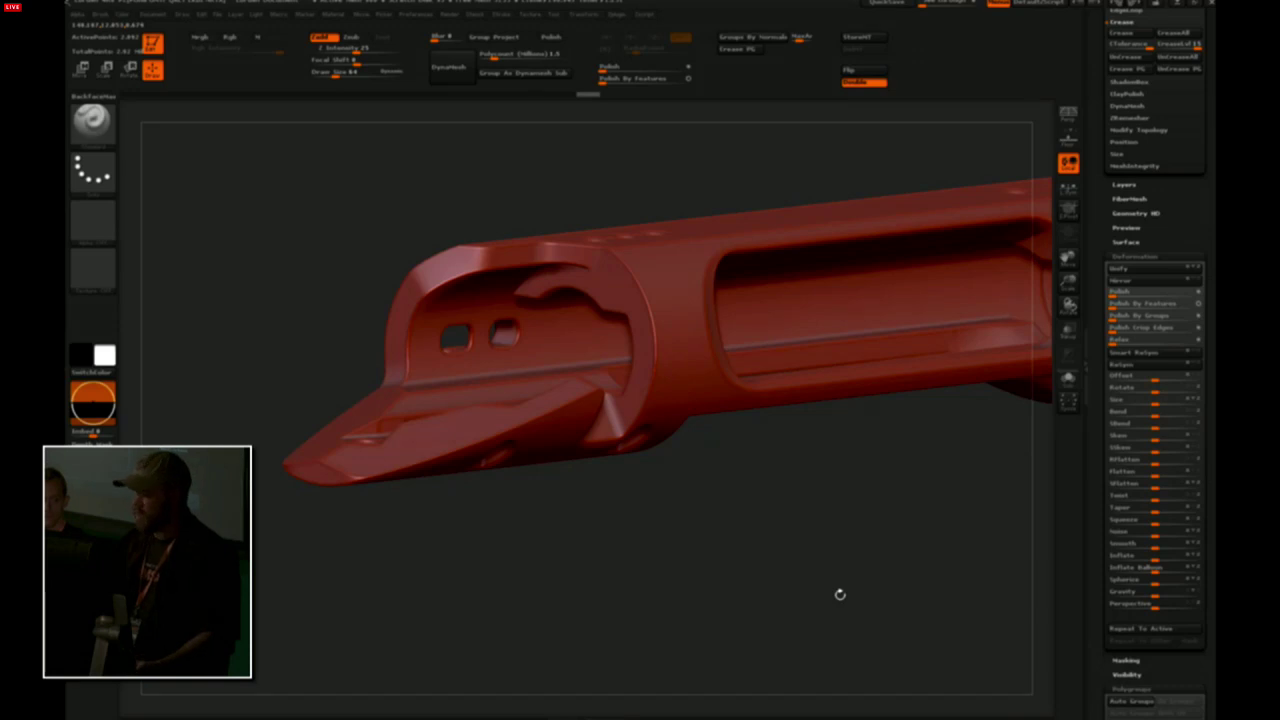
# Switch from the receiver to the Cylinder3D primitive, frame it in the view and convert it to a PolyMesh3D
pyautogui.moveTo(763, 574); pyautogui.dragTo(785, 550)
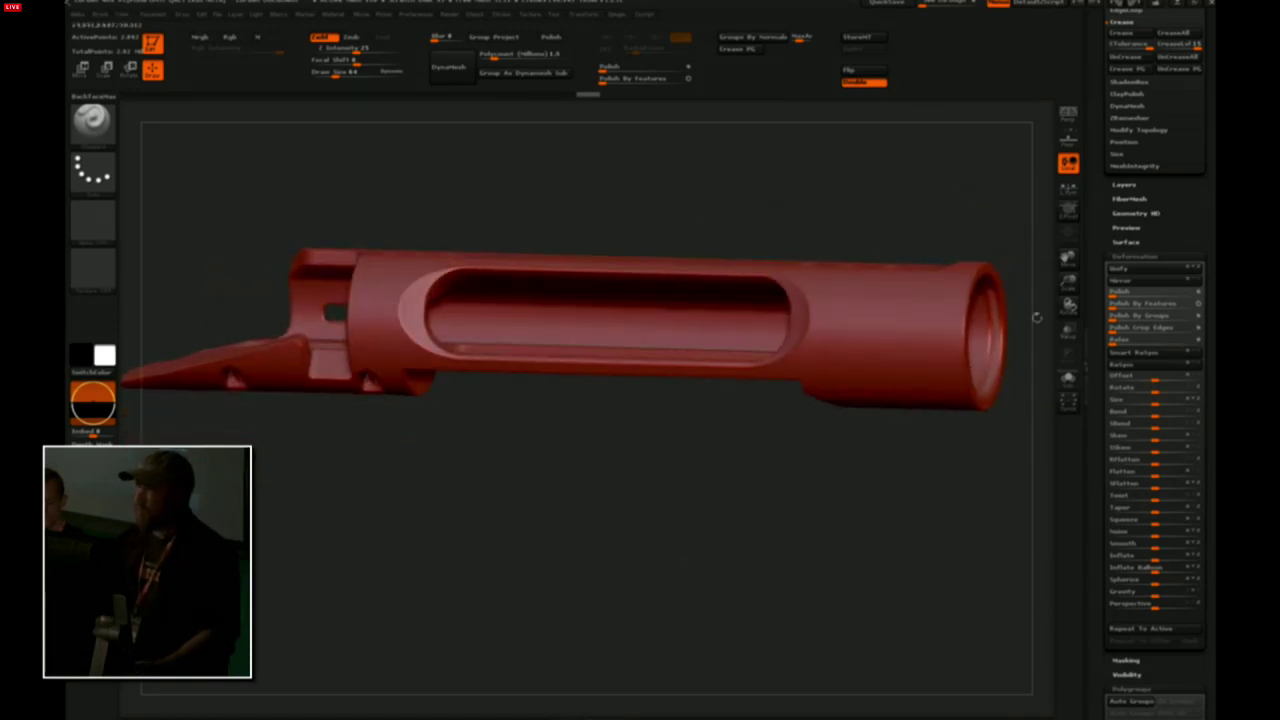
pyautogui.moveTo(1182, 211); pyautogui.dragTo(1196, 520)
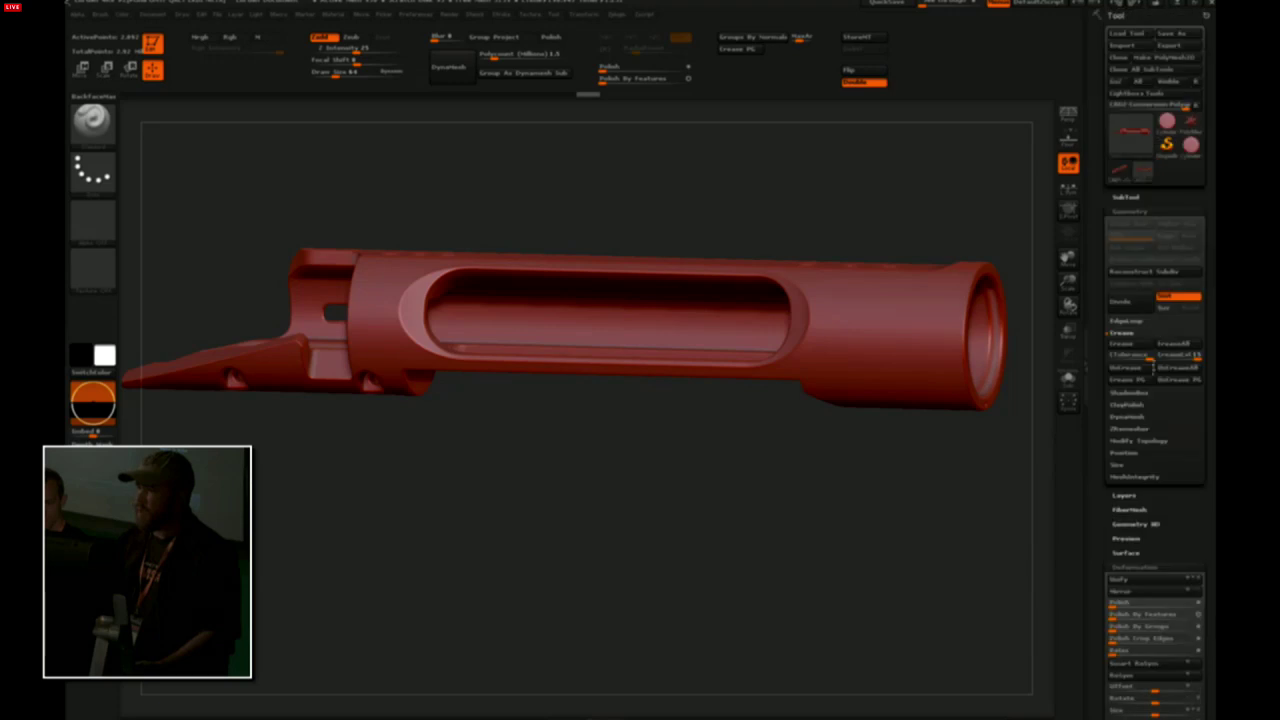
pyautogui.click(1171, 123)
pyautogui.keyDown('alt'); pyautogui.moveTo(810, 503); pyautogui.dragTo(740, 540); pyautogui.keyUp('alt')
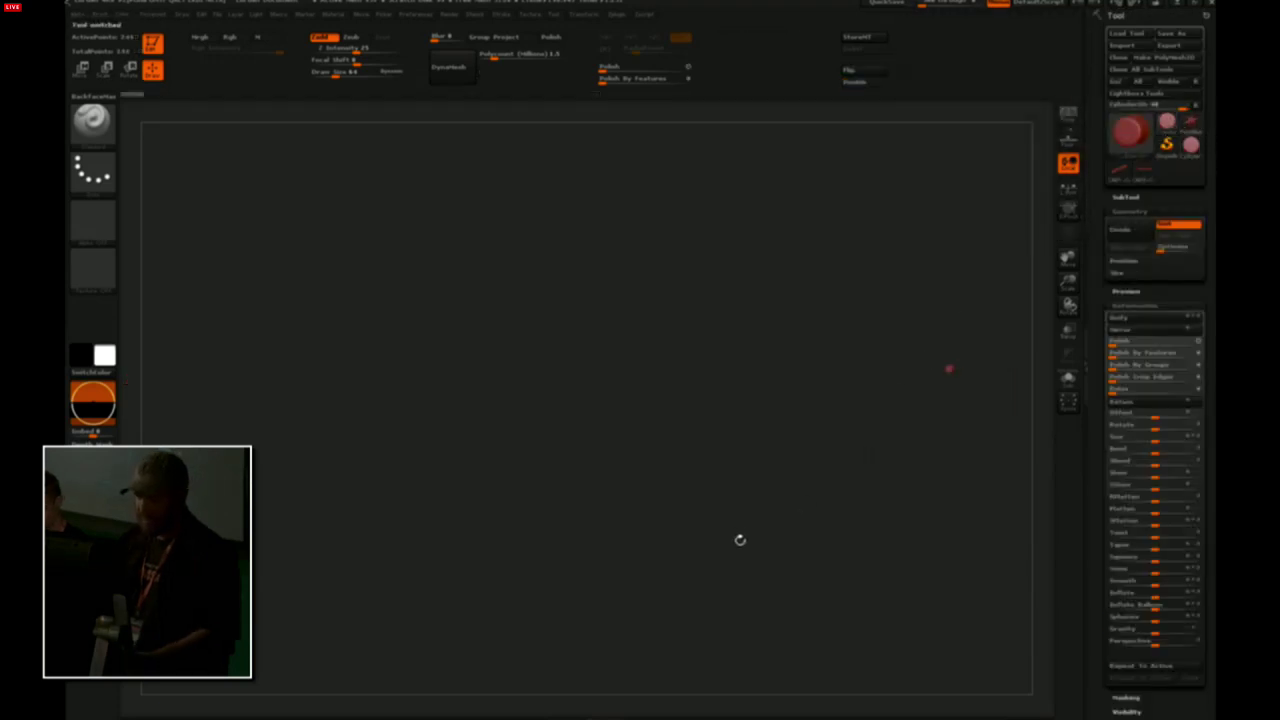
pyautogui.press('f')
pyautogui.keyDown('alt'); pyautogui.moveTo(937, 594); pyautogui.dragTo(925, 530); pyautogui.keyUp('alt')
pyautogui.moveTo(925, 560); pyautogui.dragTo(1010, 548)
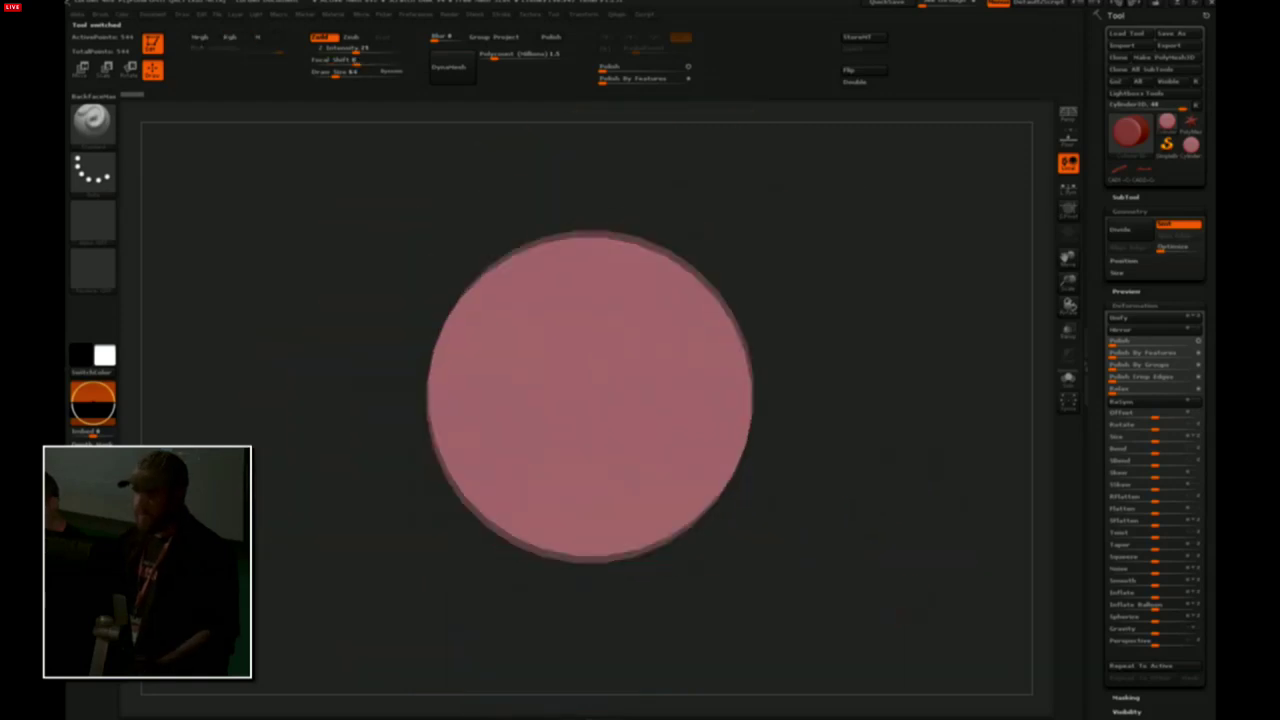
pyautogui.keyDown('alt'); pyautogui.moveTo(937, 594); pyautogui.dragTo(895, 560); pyautogui.keyUp('alt')
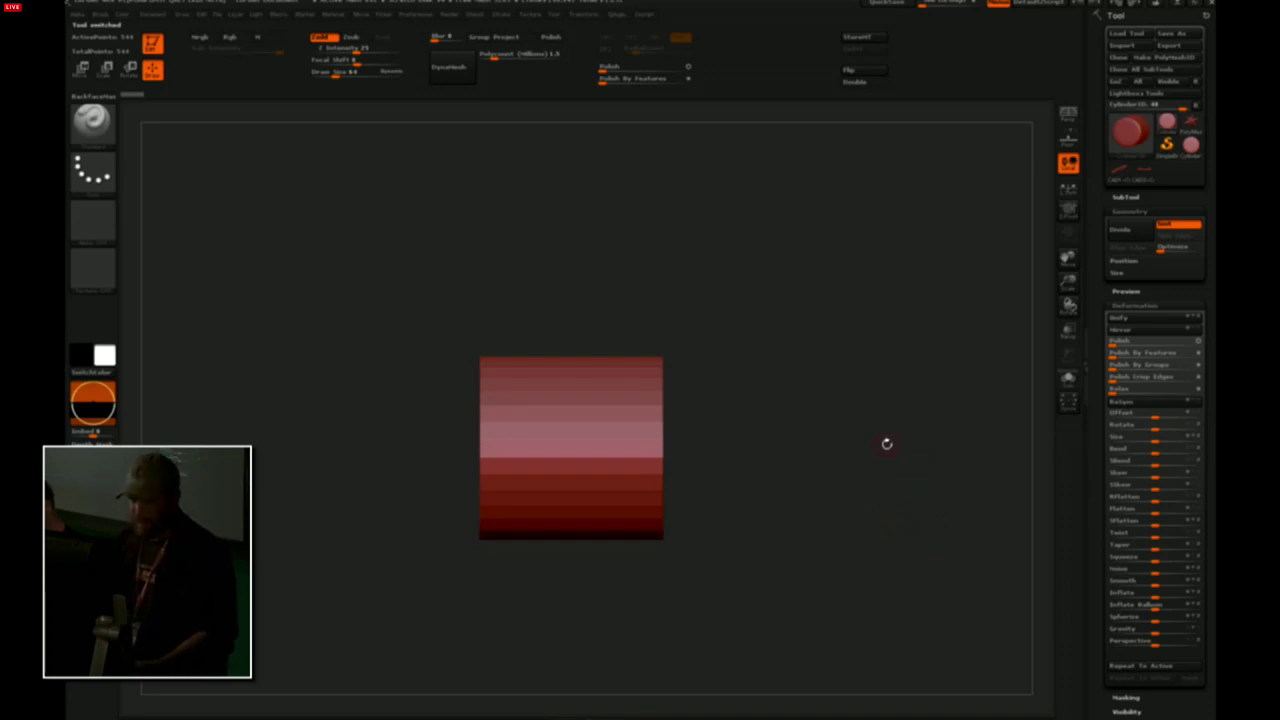
pyautogui.moveTo(828, 493)
pyautogui.mouseDown()
pyautogui.moveTo(828, 506)
pyautogui.moveTo(843, 485)
pyautogui.mouseUp()
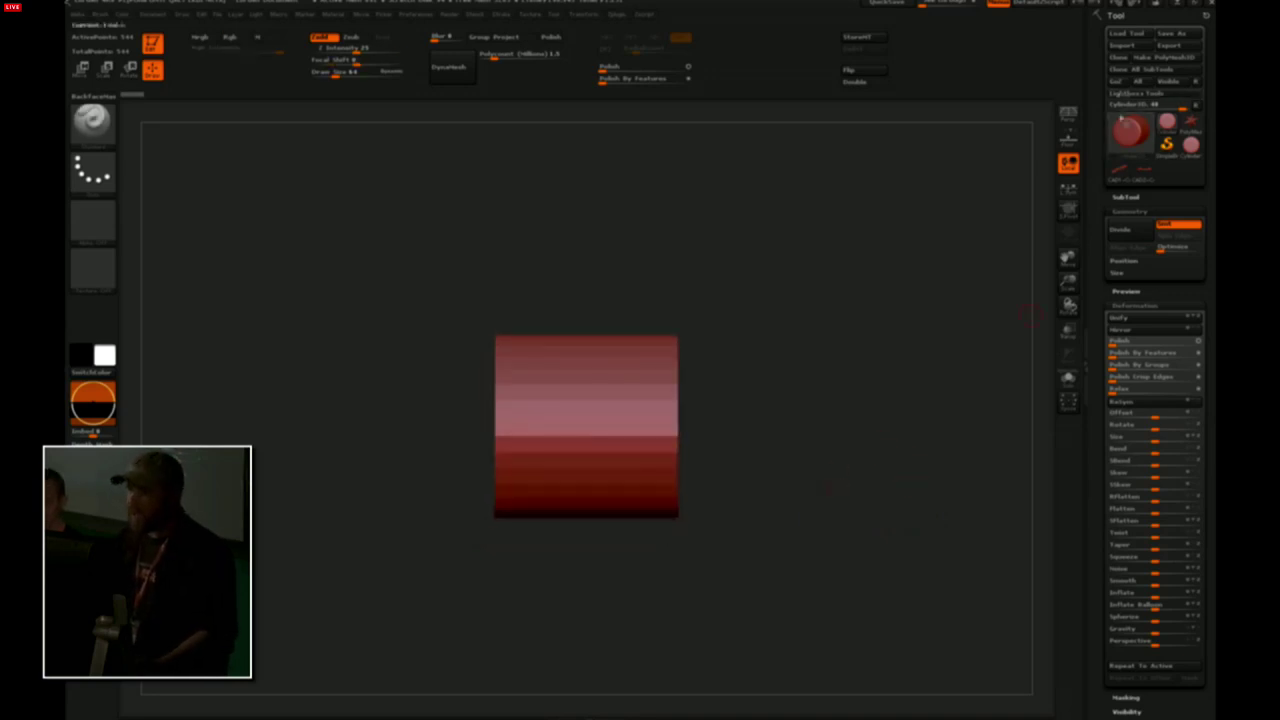
pyautogui.click(1155, 58)
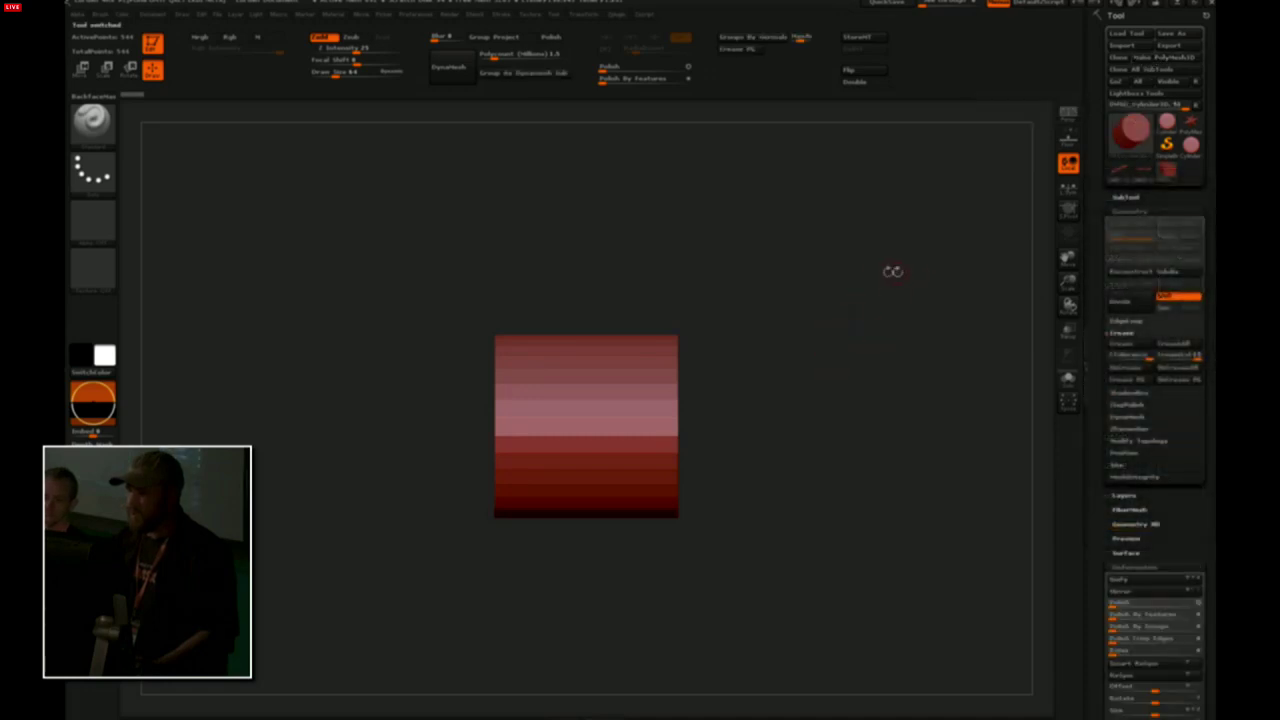
# Set the DynaMesh polycount to 1 million and look over the cylinder from several sides
pyautogui.keyDown('alt'); pyautogui.moveTo(818, 393); pyautogui.dragTo(824, 430); pyautogui.keyUp('alt')
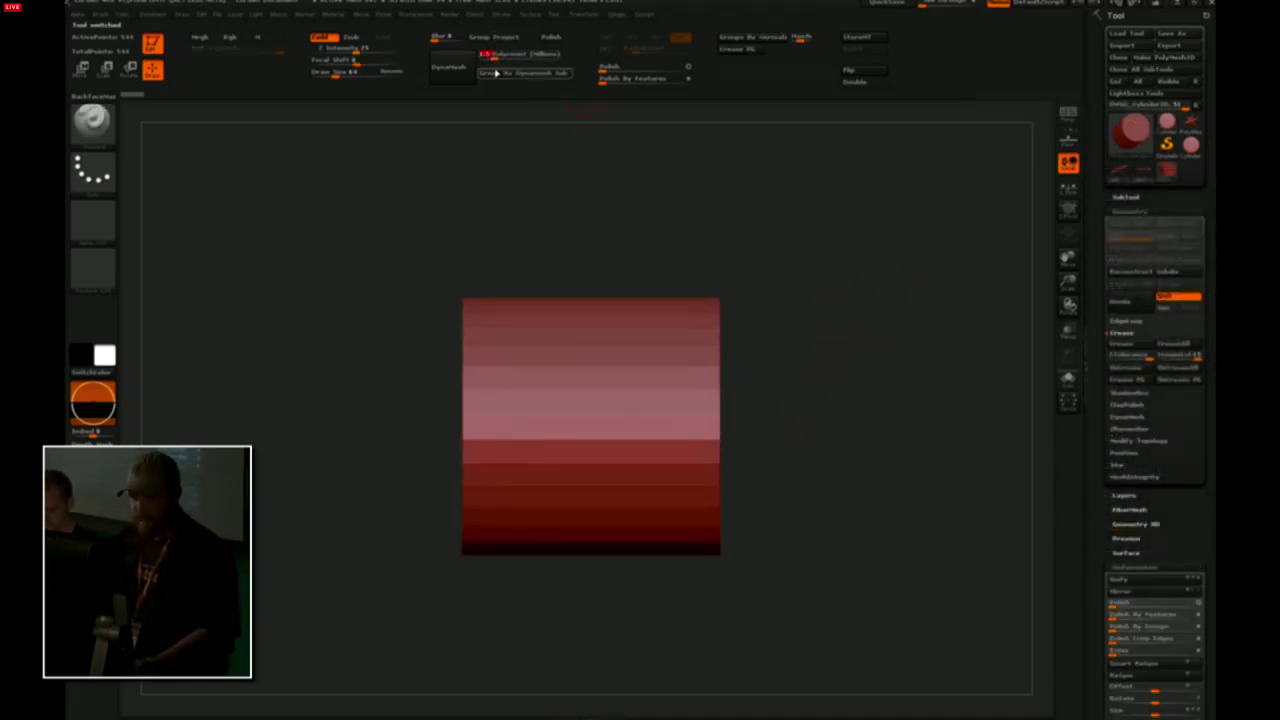
pyautogui.moveTo(820, 265)
pyautogui.keyDown('alt'); pyautogui.mouseDown()
pyautogui.moveTo(808, 256)
pyautogui.moveTo(806, 267)
pyautogui.mouseUp(); pyautogui.keyUp('alt')
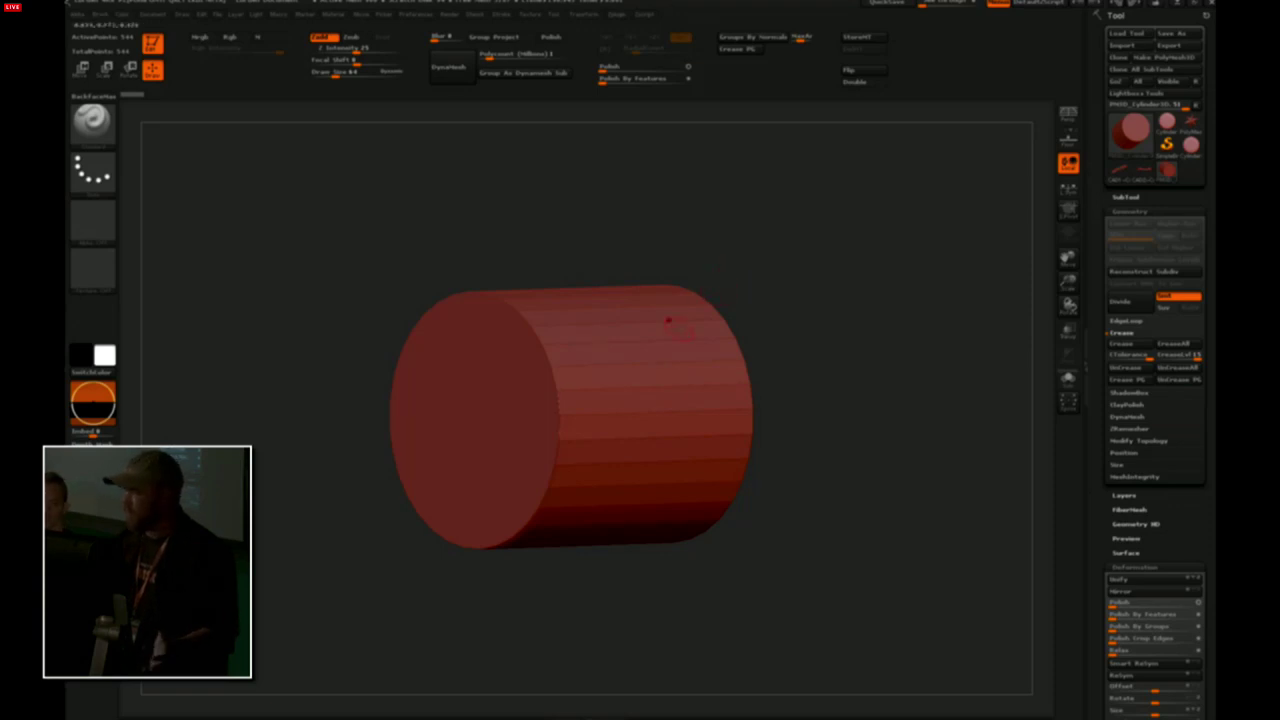
pyautogui.moveTo(816, 248); pyautogui.dragTo(806, 251)
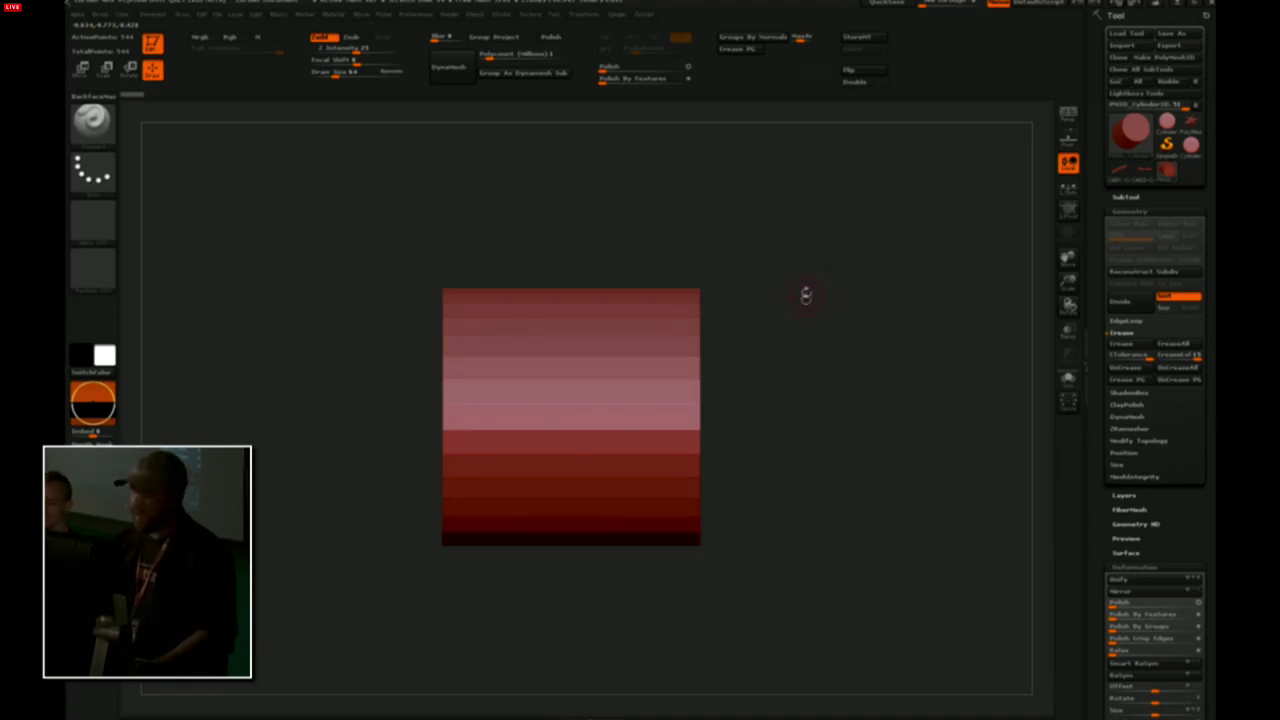
pyautogui.moveTo(803, 304)
pyautogui.keyDown('alt'); pyautogui.mouseDown()
pyautogui.moveTo(834, 280)
pyautogui.moveTo(786, 300)
pyautogui.mouseUp(); pyautogui.keyUp('alt')
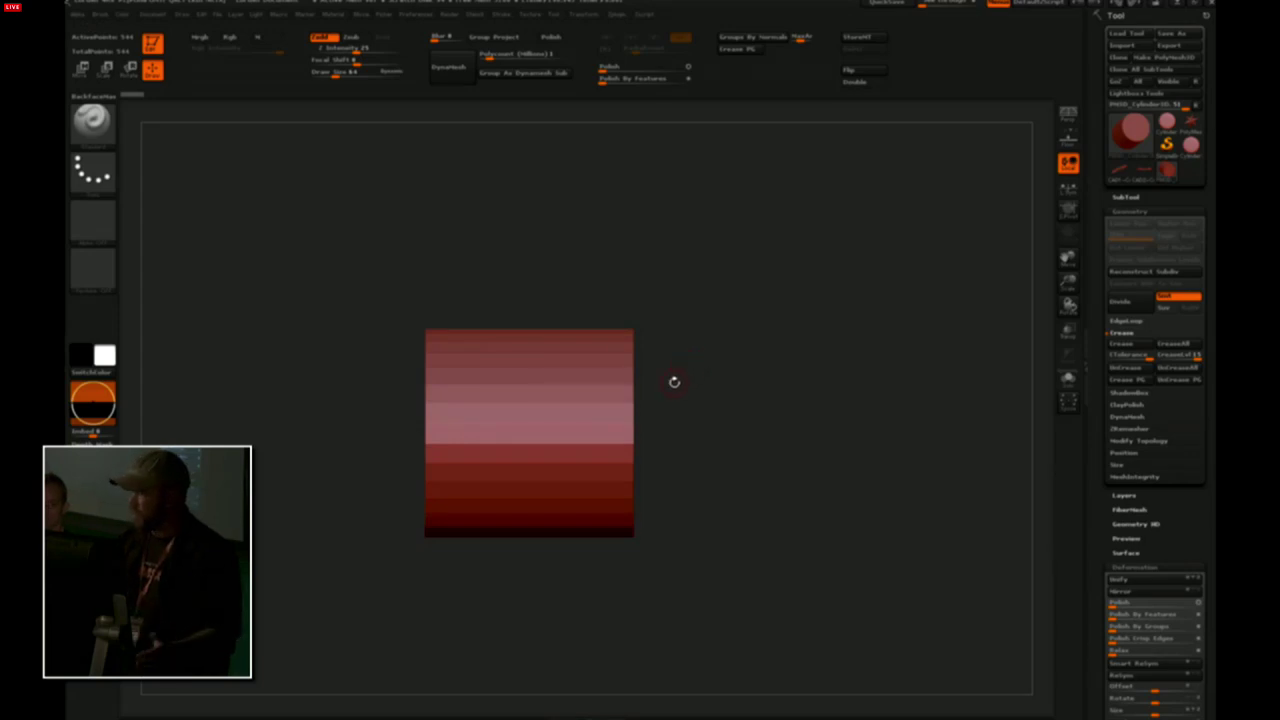
pyautogui.moveTo(784, 409); pyautogui.dragTo(768, 448)
# Shorten the cylinder to roughly half its length with Transpose Move along its axis
pyautogui.press('w')
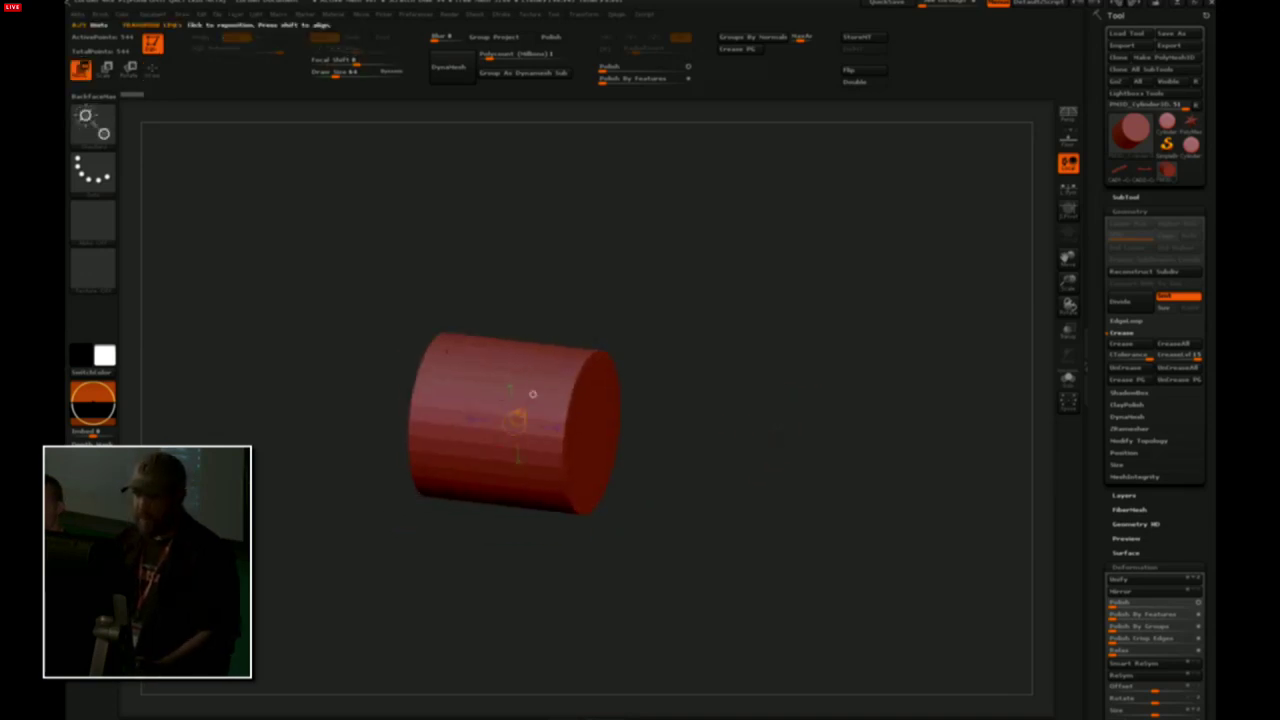
pyautogui.keyDown('shift'); pyautogui.moveTo(580, 205); pyautogui.dragTo(573, 195); pyautogui.keyUp('shift')
pyautogui.keyDown('shift'); pyautogui.moveTo(431, 414); pyautogui.dragTo(675, 471); pyautogui.keyUp('shift')
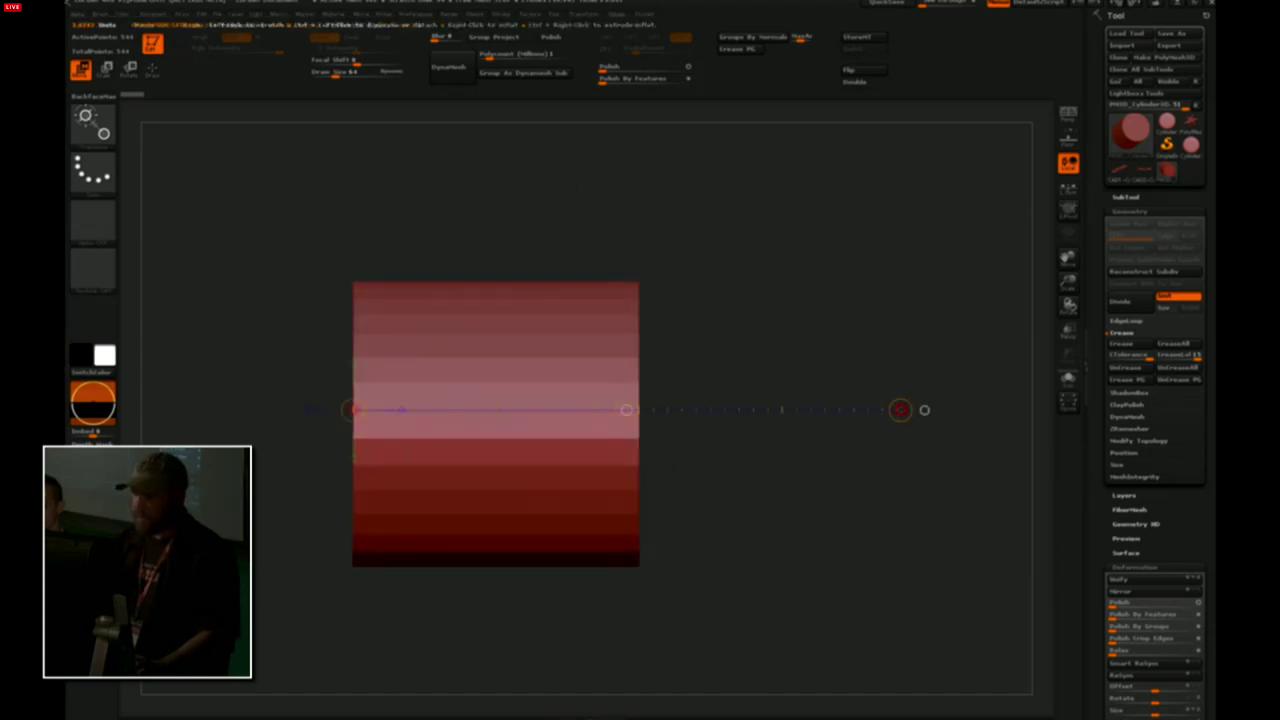
pyautogui.moveTo(900, 410); pyautogui.dragTo(600, 413)
pyautogui.keyDown('alt'); pyautogui.moveTo(650, 480); pyautogui.dragTo(610, 460); pyautogui.keyUp('alt')
pyautogui.keyDown('alt'); pyautogui.moveTo(700, 440); pyautogui.dragTo(640, 475); pyautogui.keyUp('alt')
pyautogui.moveTo(740, 475); pyautogui.dragTo(680, 482)
pyautogui.moveTo(697, 552); pyautogui.dragTo(800, 530)
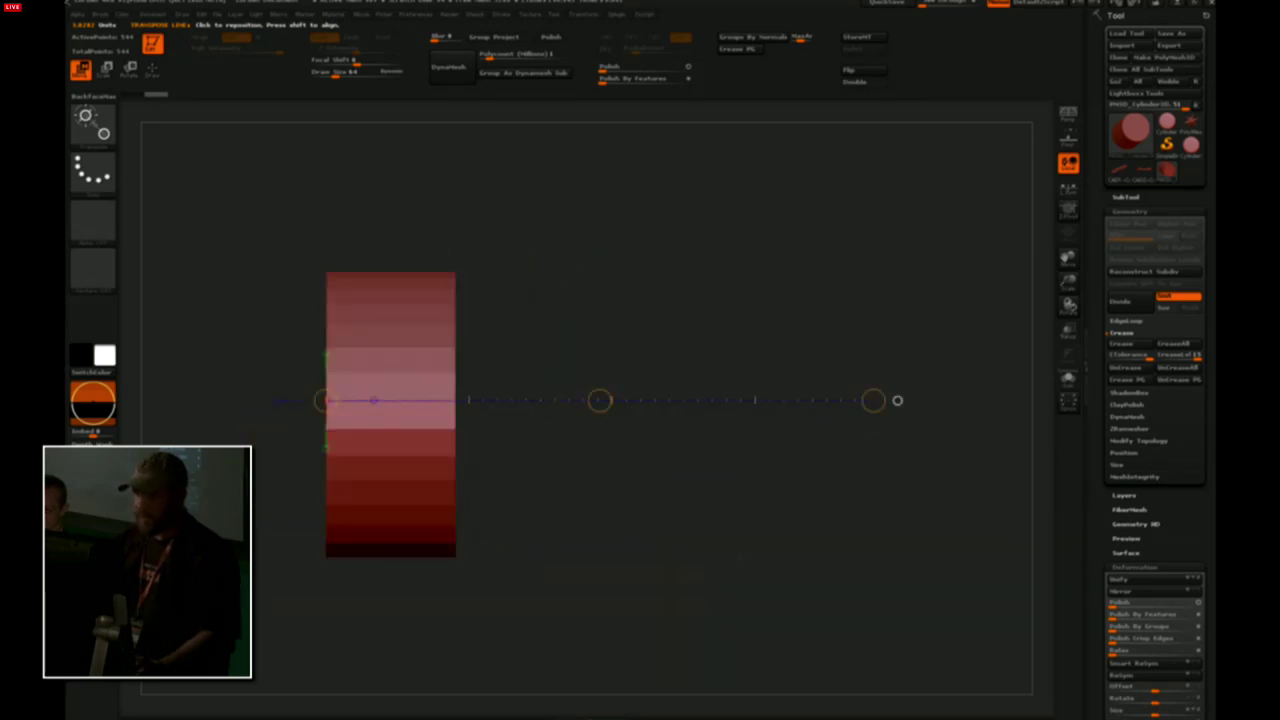
# Display the polyframe, group the shortened cylinder by normals and crease its polygroup borders
pyautogui.keyDown('alt'); pyautogui.moveTo(770, 490); pyautogui.dragTo(746, 533); pyautogui.keyUp('alt')
pyautogui.hotkey('shift', 'f')
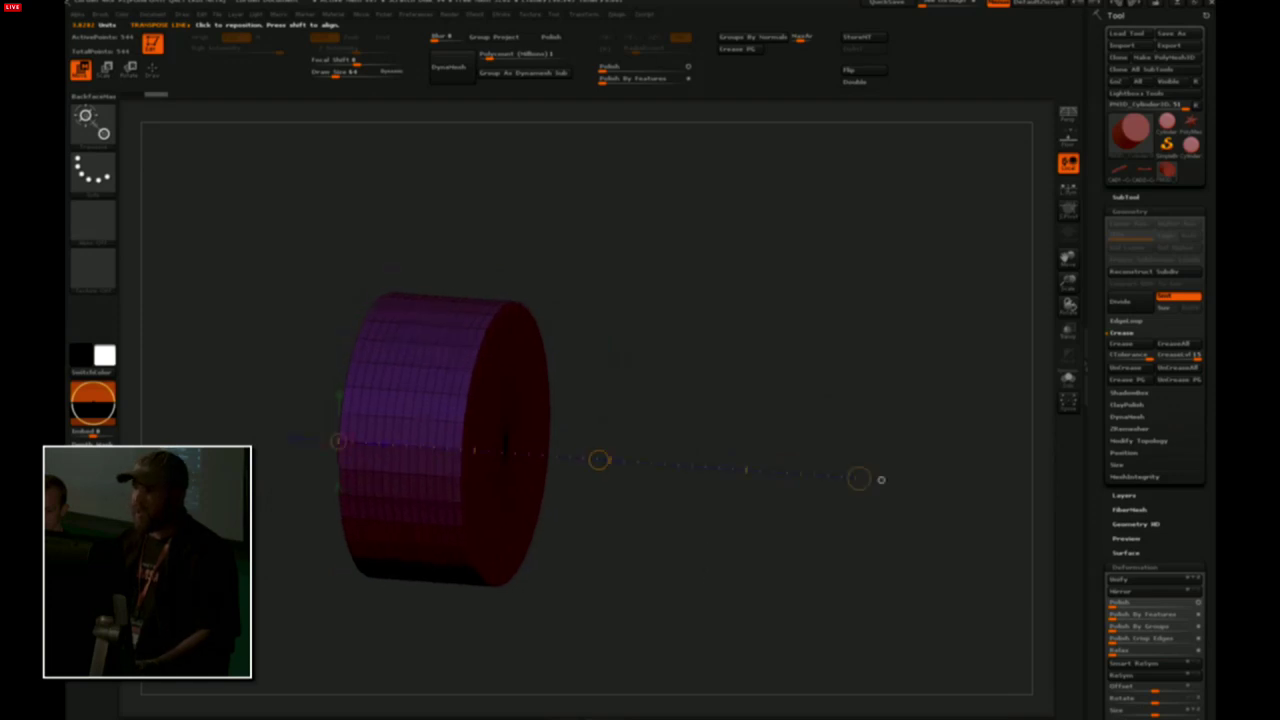
pyautogui.click(797, 36)
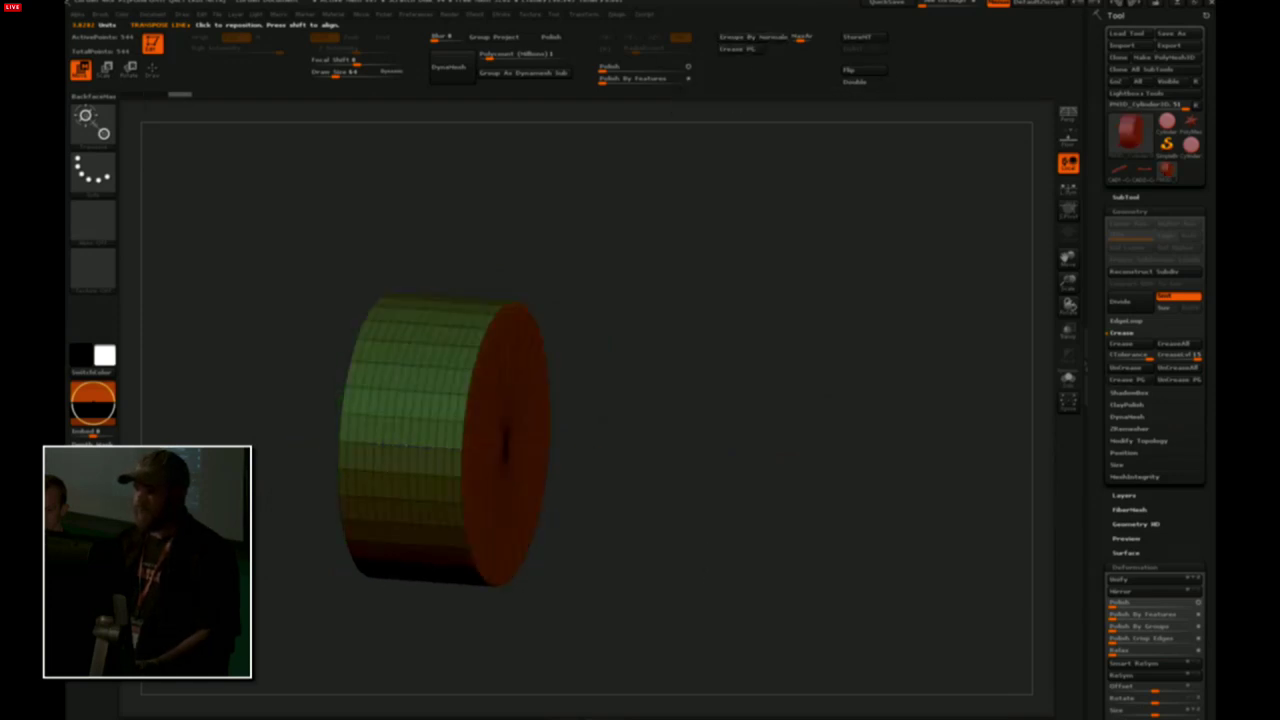
pyautogui.moveTo(610, 290); pyautogui.dragTo(700, 258)
pyautogui.click(739, 50)
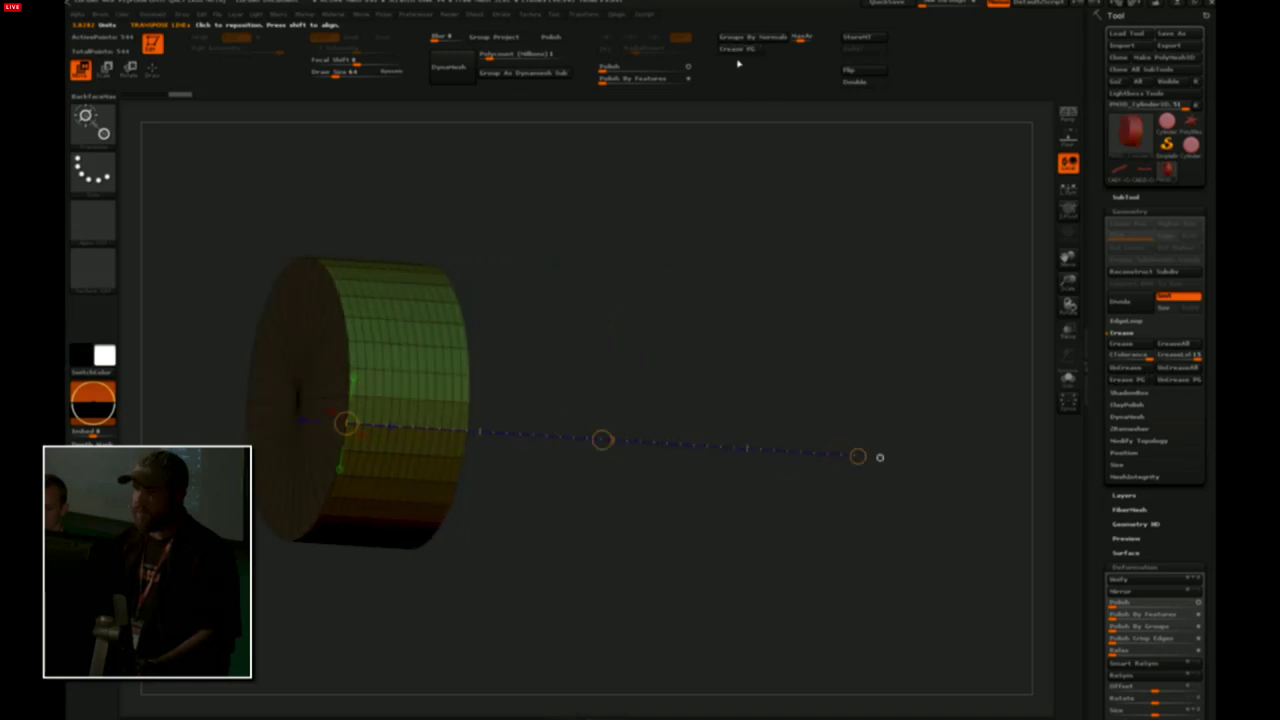
# Subdivide the creased cylinder twice, hide the polyframe and return to Draw mode
pyautogui.moveTo(644, 302)
pyautogui.keyDown('alt'); pyautogui.mouseDown()
pyautogui.moveTo(688, 322)
pyautogui.moveTo(580, 322)
pyautogui.moveTo(622, 314)
pyautogui.moveTo(585, 308)
pyautogui.mouseUp(); pyautogui.keyUp('alt')
pyautogui.hotkey('ctrl', 'd')
pyautogui.hotkey('ctrl', 'd')
pyautogui.hotkey('shift', 'f')
pyautogui.press('q')
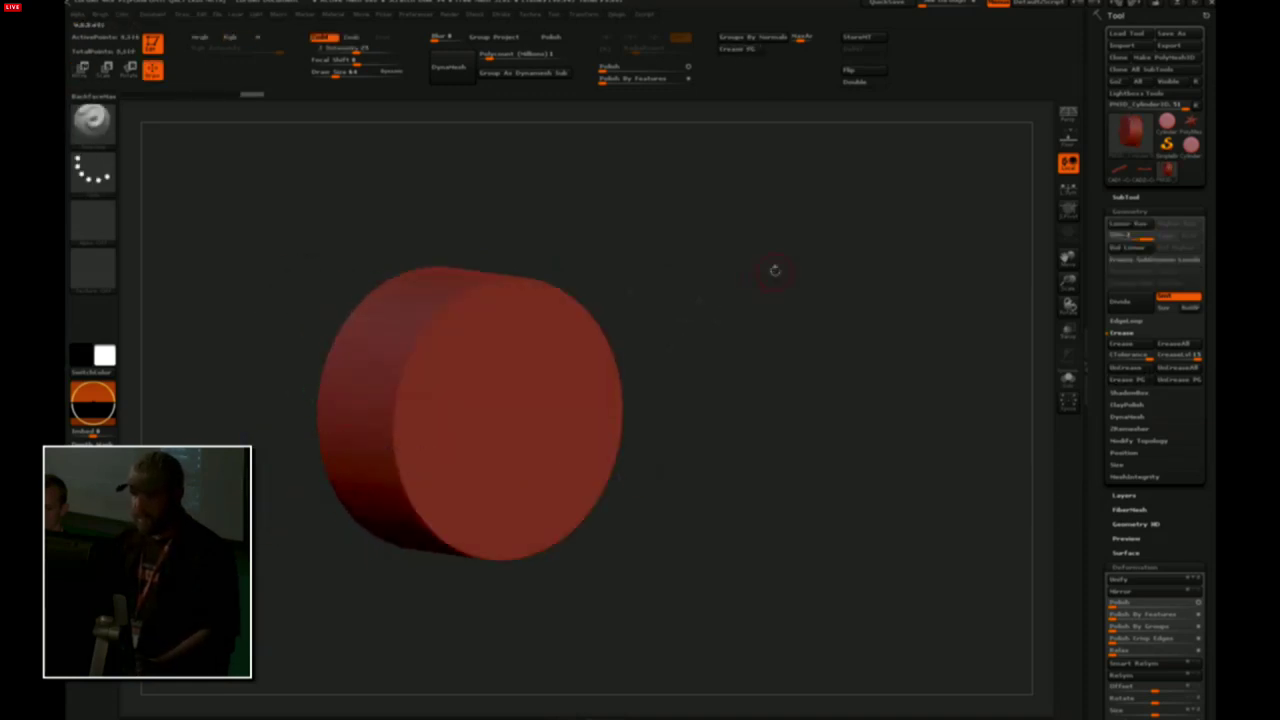
# Face the cylinder's end cap and activate local radial symmetry about the Z axis
pyautogui.keyDown('shift'); pyautogui.moveTo(774, 272); pyautogui.dragTo(740, 268); pyautogui.keyUp('shift')
pyautogui.keyDown('alt'); pyautogui.moveTo(740, 268); pyautogui.dragTo(820, 259); pyautogui.keyUp('alt')
pyautogui.keyDown('alt'); pyautogui.moveTo(820, 259); pyautogui.dragTo(780, 250); pyautogui.keyUp('alt')
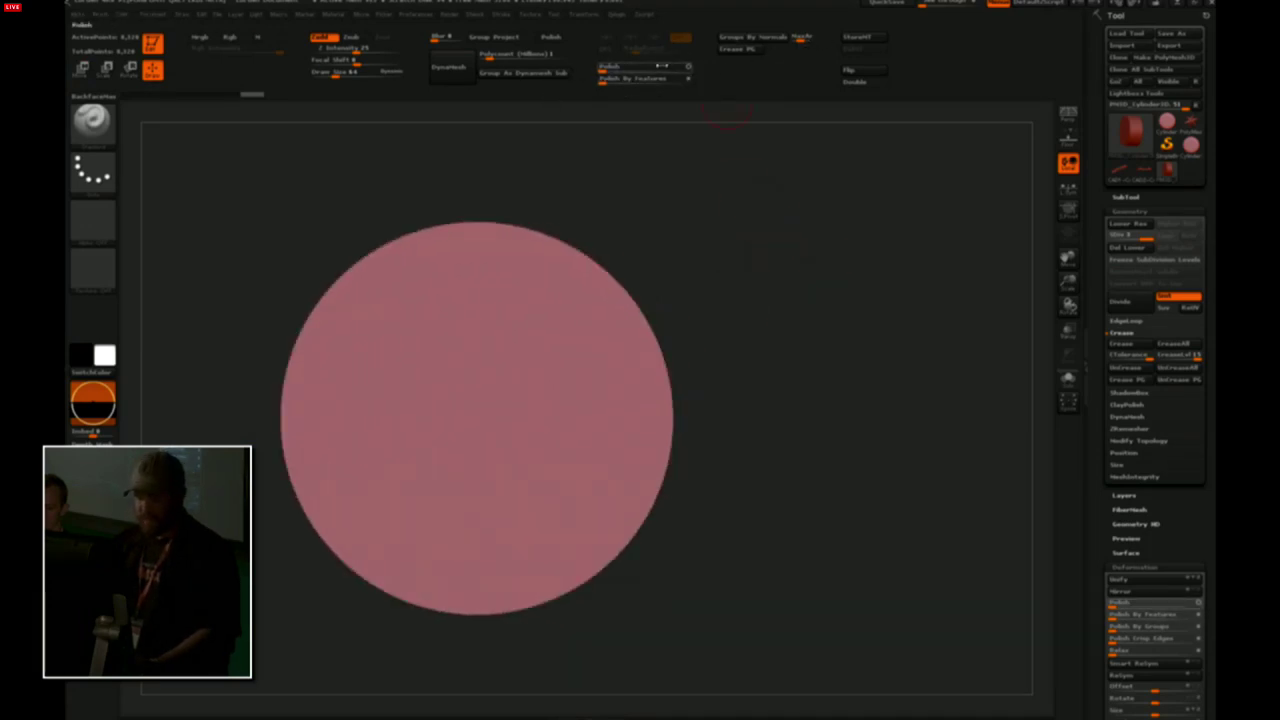
pyautogui.click(610, 37)
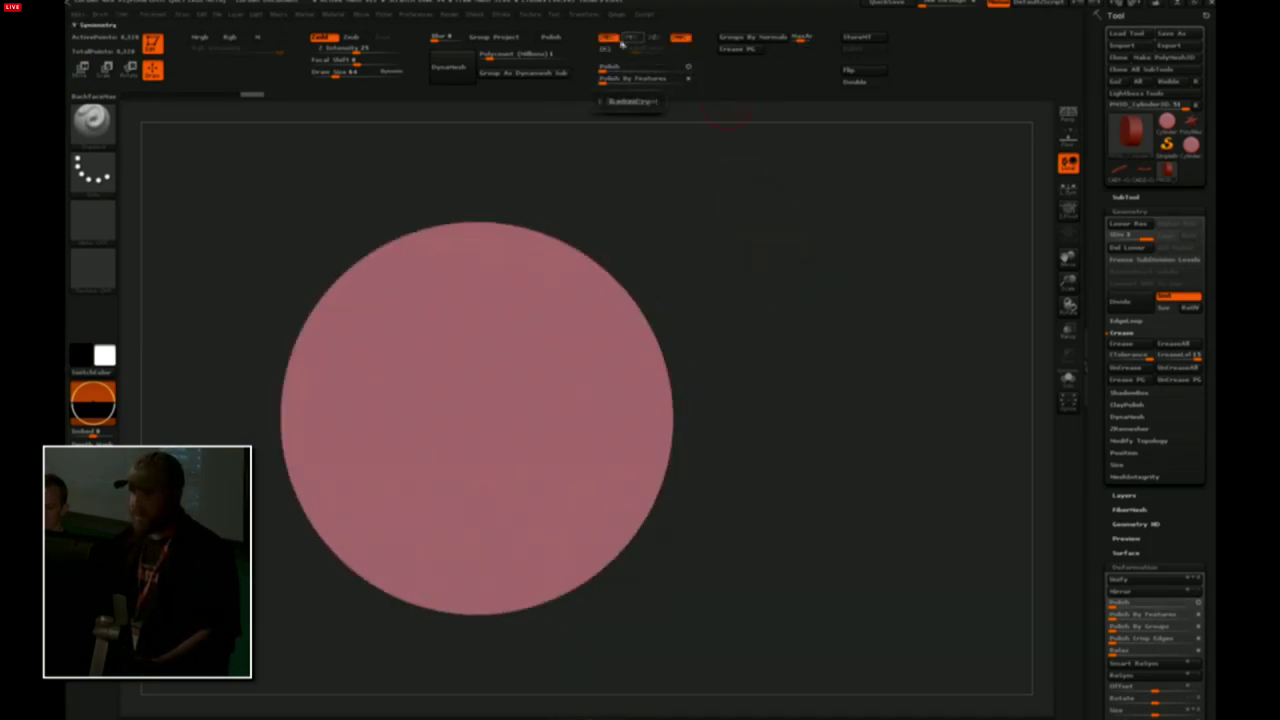
pyautogui.click(605, 48)
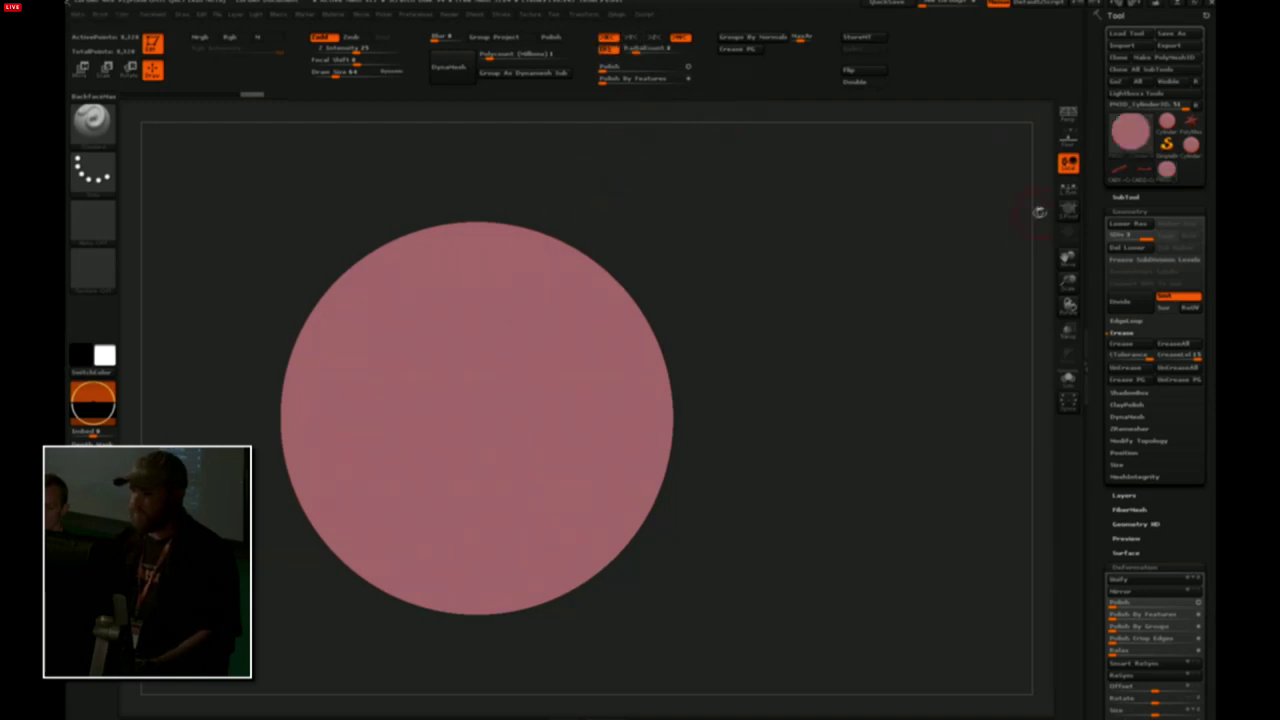
pyautogui.click(1068, 187)
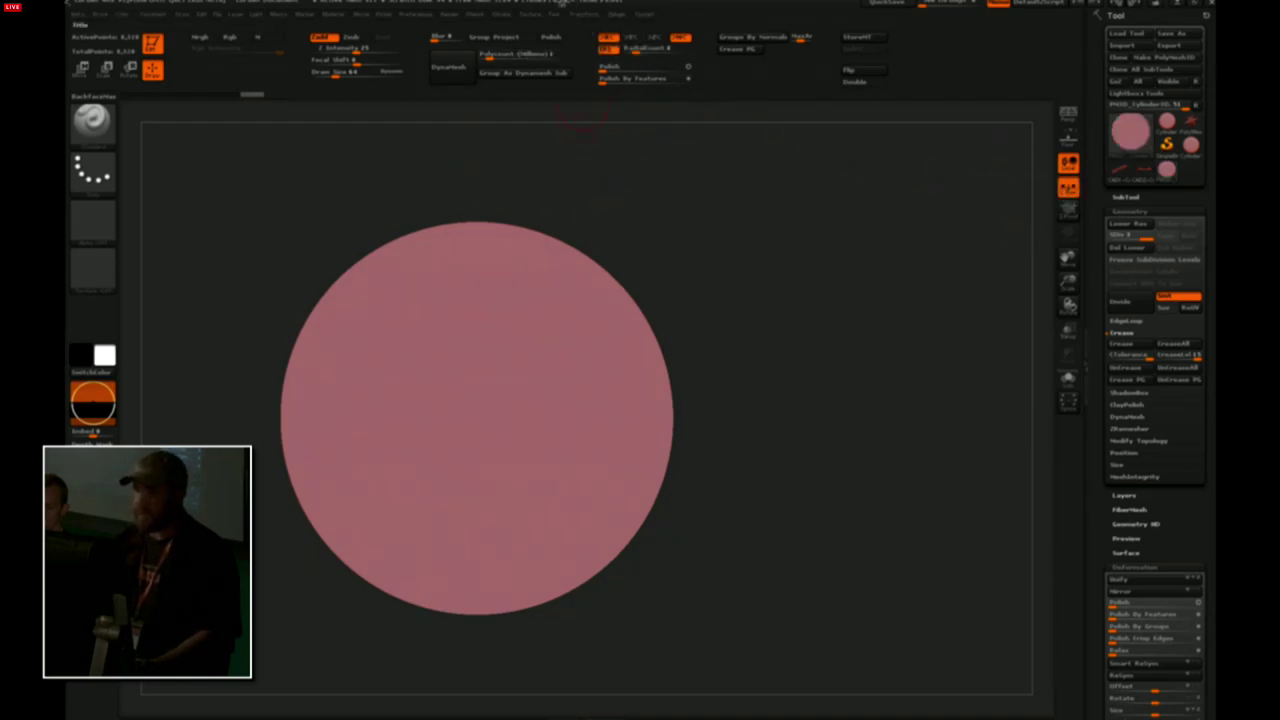
pyautogui.click(630, 38)
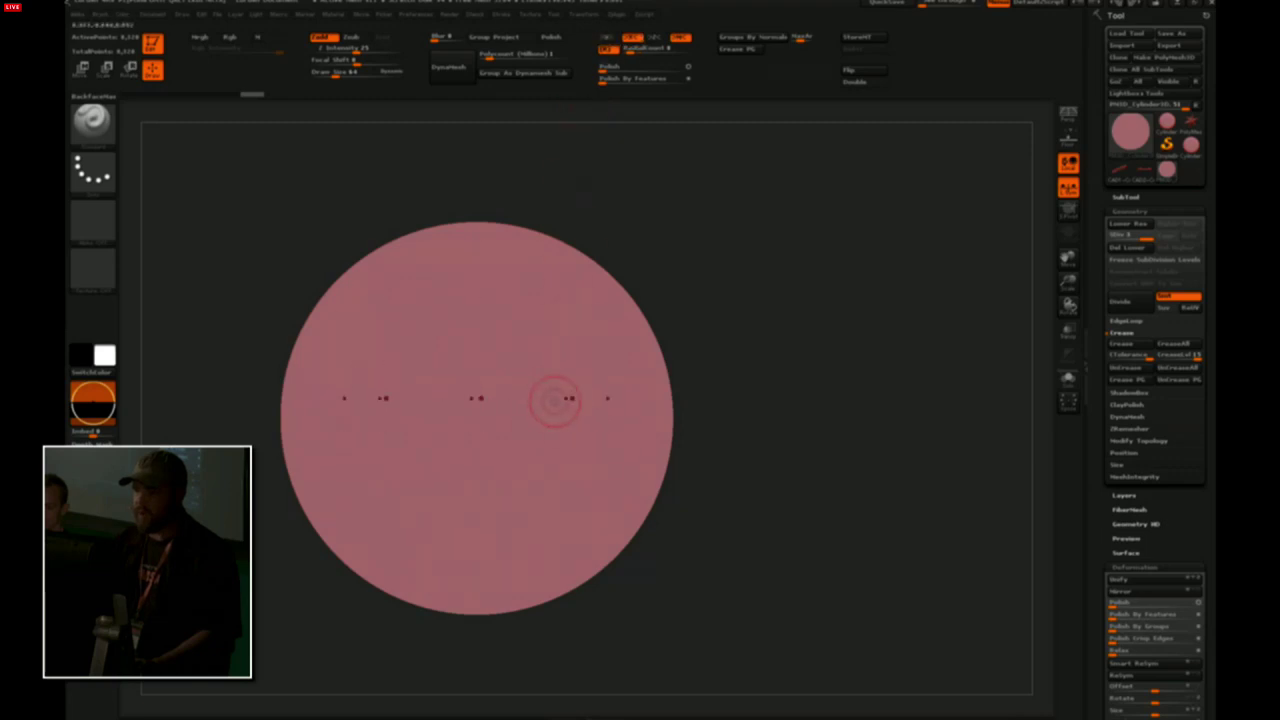
pyautogui.click(633, 38)
# Mask concentric circular areas on the cylinder's end cap with radial symmetry, undoing the clearing of the mask
pyautogui.keyDown('alt'); pyautogui.moveTo(700, 425); pyautogui.dragTo(680, 370); pyautogui.keyUp('alt')
pyautogui.moveTo(546, 430)
pyautogui.keyDown('ctrl'); pyautogui.mouseDown()
pyautogui.moveTo(521, 430)
pyautogui.moveTo(523, 446)
pyautogui.moveTo(563, 460)
pyautogui.moveTo(570, 432)
pyautogui.moveTo(534, 437)
pyautogui.mouseUp(); pyautogui.keyUp('ctrl')
pyautogui.keyDown('alt'); pyautogui.moveTo(777, 257); pyautogui.dragTo(738, 292); pyautogui.keyUp('alt')
pyautogui.keyDown('ctrl'); pyautogui.moveTo(726, 363); pyautogui.dragTo(735, 362); pyautogui.keyUp('ctrl')
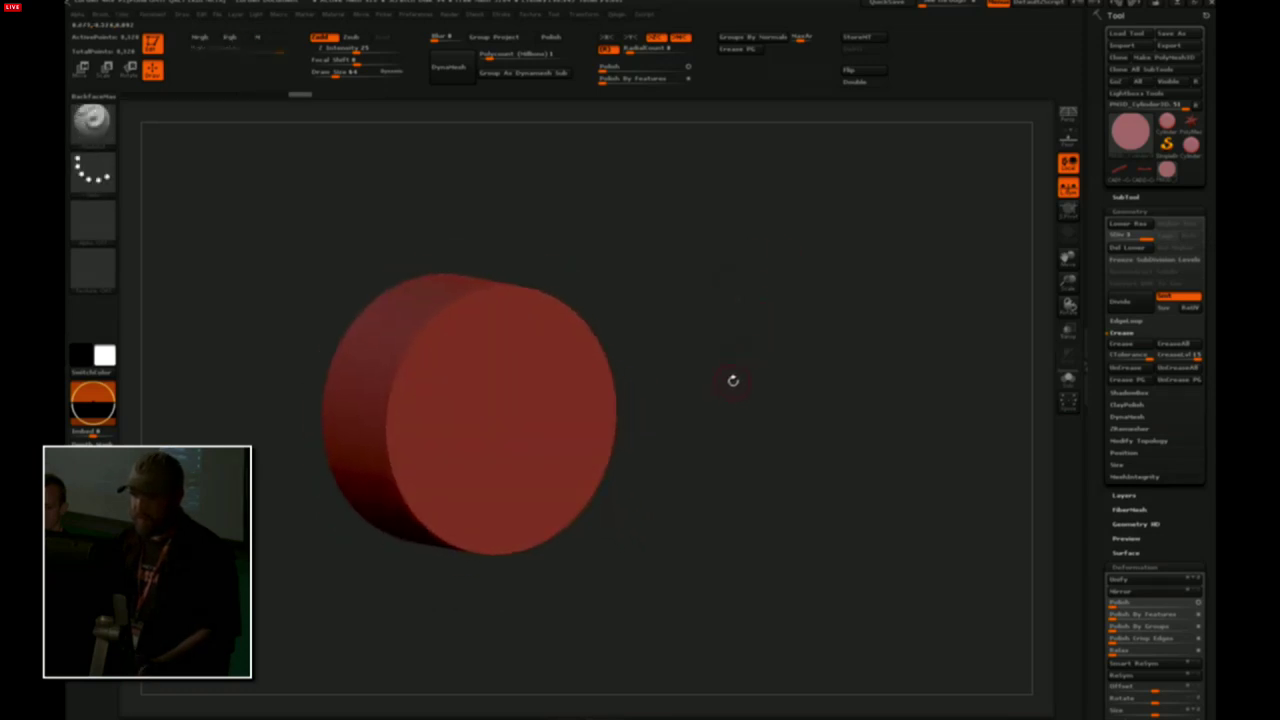
pyautogui.hotkey('ctrl', 'z')
pyautogui.keyDown('alt'); pyautogui.moveTo(826, 353); pyautogui.dragTo(797, 357); pyautogui.keyUp('alt')
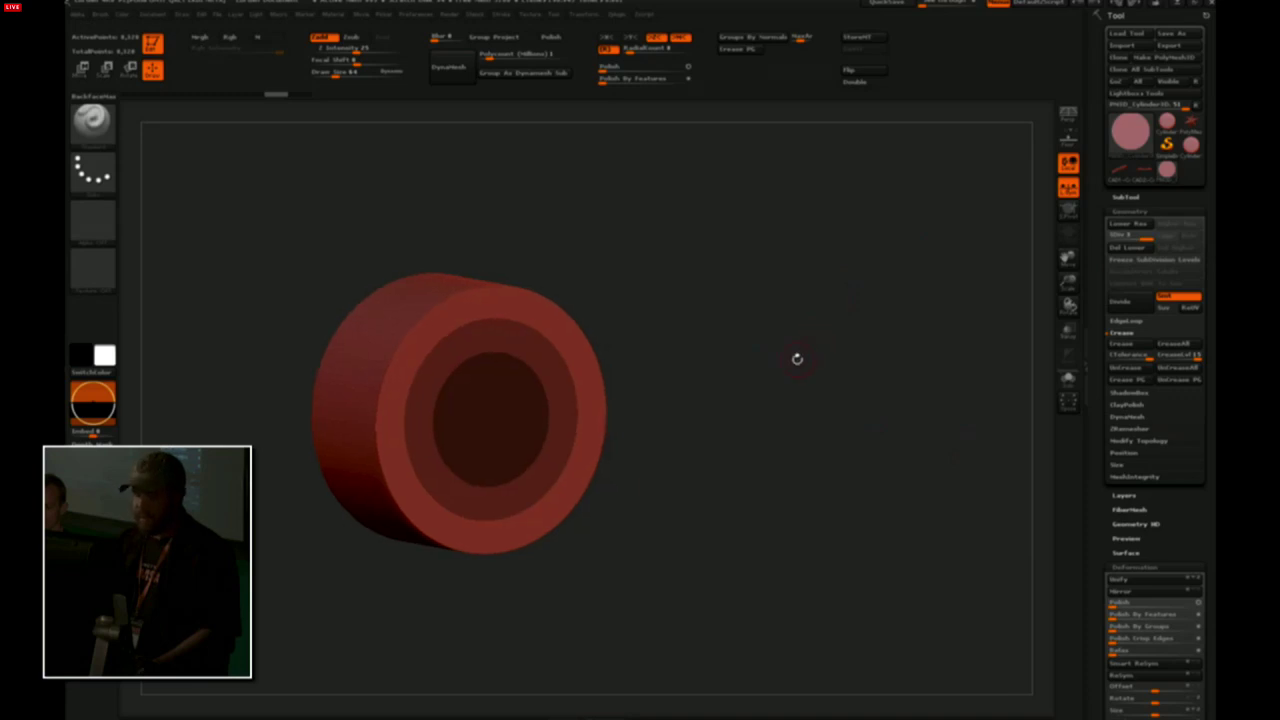
# Place a Transpose Move line outward from the masked cap and delete the cylinder's lower subdivision levels
pyautogui.press('w')
pyautogui.moveTo(540, 417); pyautogui.dragTo(813, 467)
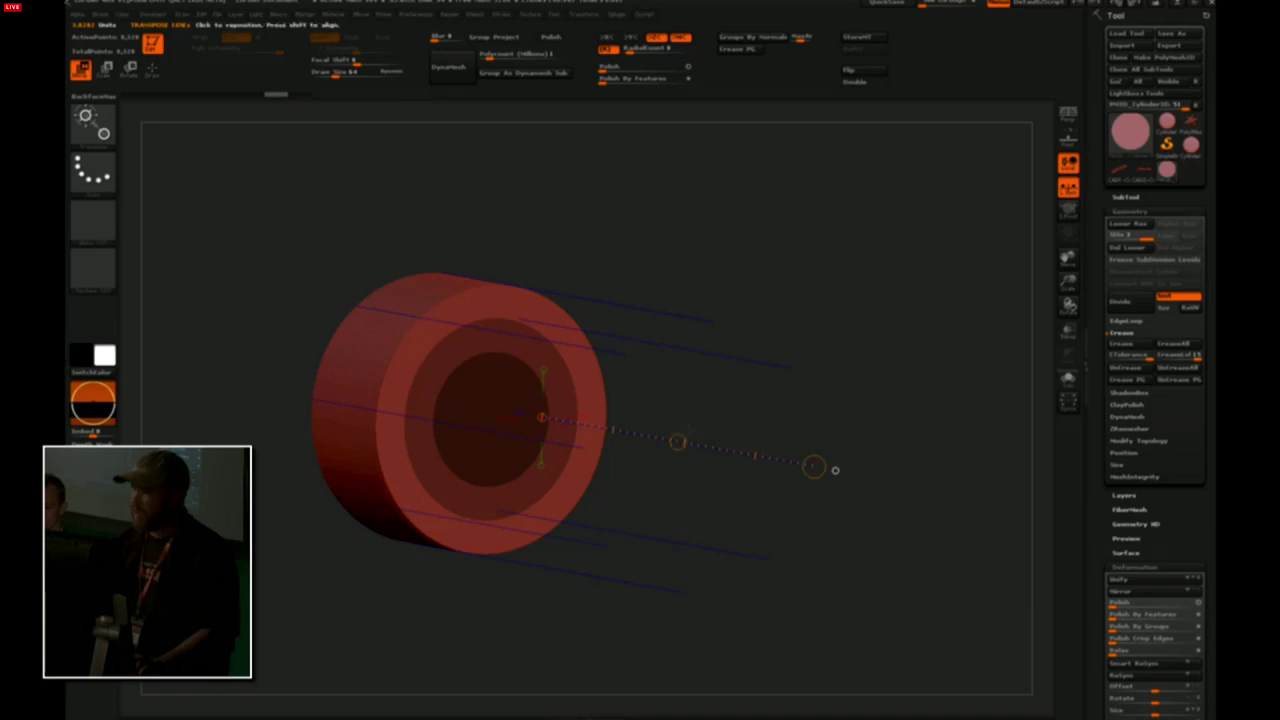
pyautogui.moveTo(835, 470); pyautogui.dragTo(811, 371)
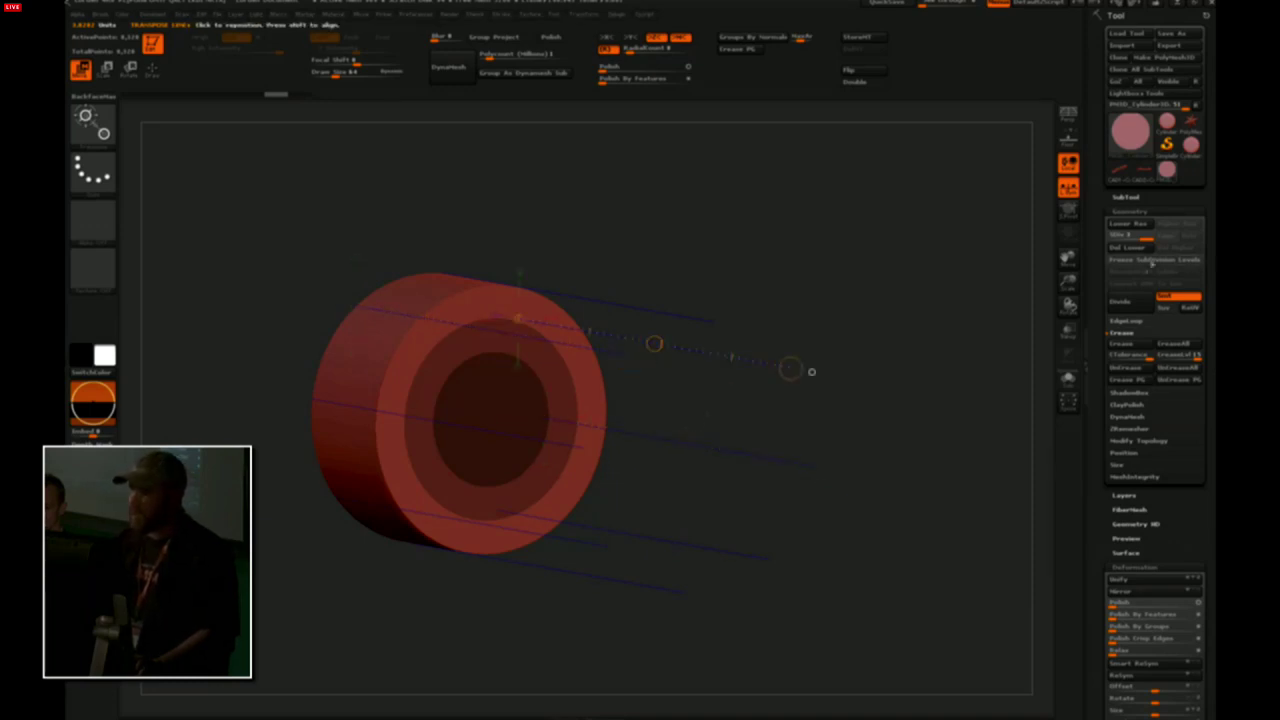
pyautogui.click(1131, 252)
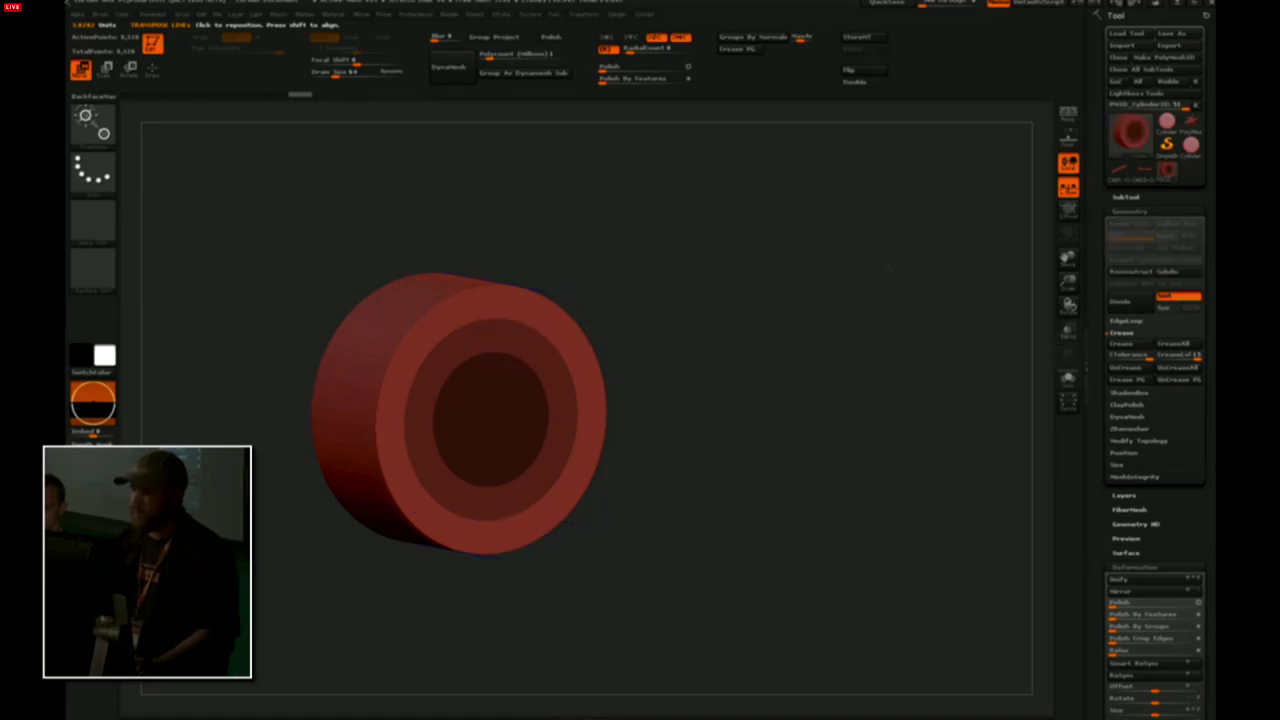
# Invert the mask, extrude the cap's central disc into a long shaft and display the polyframe in side view
pyautogui.moveTo(880, 250); pyautogui.dragTo(960, 235)
pyautogui.moveTo(860, 270)
pyautogui.keyDown('shift'); pyautogui.mouseDown()
pyautogui.moveTo(900, 253)
pyautogui.moveTo(860, 265)
pyautogui.moveTo(757, 202)
pyautogui.moveTo(740, 210)
pyautogui.mouseUp(); pyautogui.keyUp('shift')
pyautogui.keyDown('ctrl'); pyautogui.click(900, 253); pyautogui.keyUp('ctrl')
pyautogui.moveTo(582, 308)
pyautogui.mouseDown()
pyautogui.moveTo(582, 337)
pyautogui.moveTo(959, 337)
pyautogui.moveTo(930, 293)
pyautogui.moveTo(942, 297)
pyautogui.moveTo(740, 262)
pyautogui.moveTo(822, 242)
pyautogui.moveTo(828, 228)
pyautogui.moveTo(875, 232)
pyautogui.moveTo(832, 243)
pyautogui.moveTo(806, 229)
pyautogui.mouseUp()
pyautogui.hotkey('shift', 'f')
pyautogui.keyDown('alt'); pyautogui.moveTo(946, 280); pyautogui.dragTo(910, 278); pyautogui.keyUp('alt')
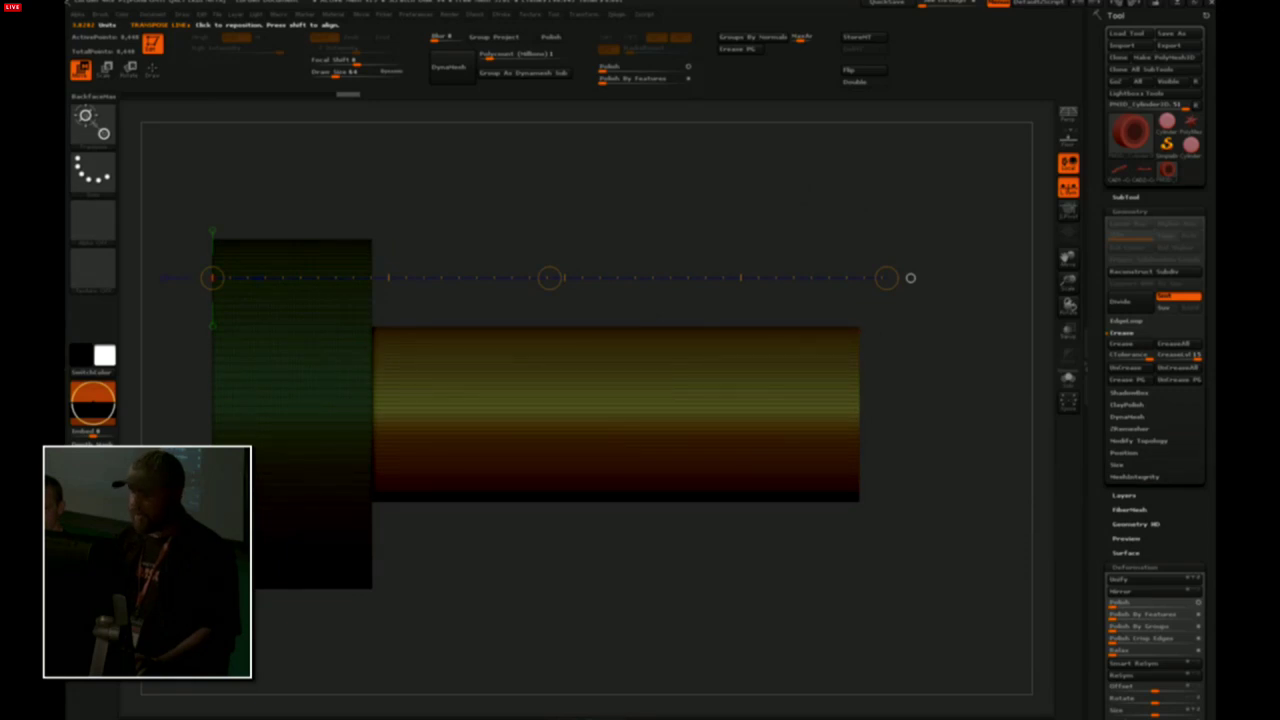
# Redo the central extrusion as a thin segment and repeat it about forty times to build a densely segmented shaft
pyautogui.keyDown('ctrl'); pyautogui.keyDown('shift'); pyautogui.click(300, 400); pyautogui.keyUp('shift'); pyautogui.keyUp('ctrl')
pyautogui.keyDown('alt'); pyautogui.moveTo(549, 278); pyautogui.dragTo(565, 280); pyautogui.keyUp('alt')
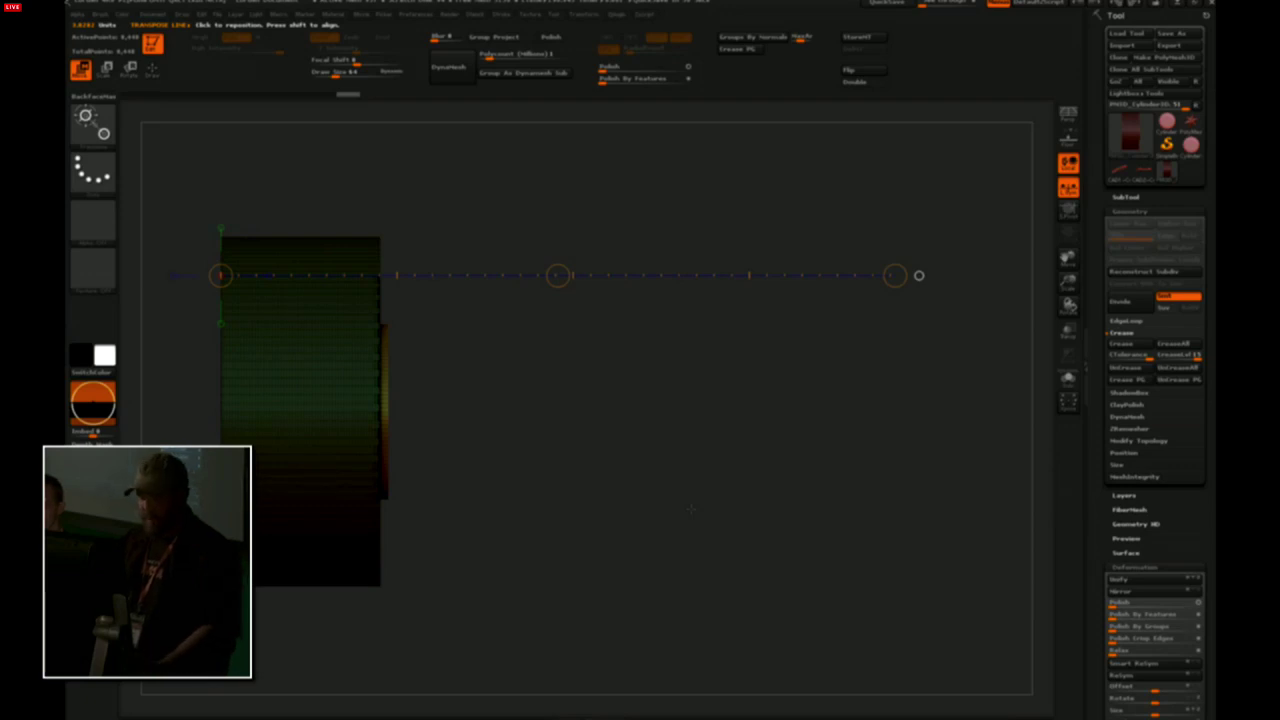
pyautogui.press('1')
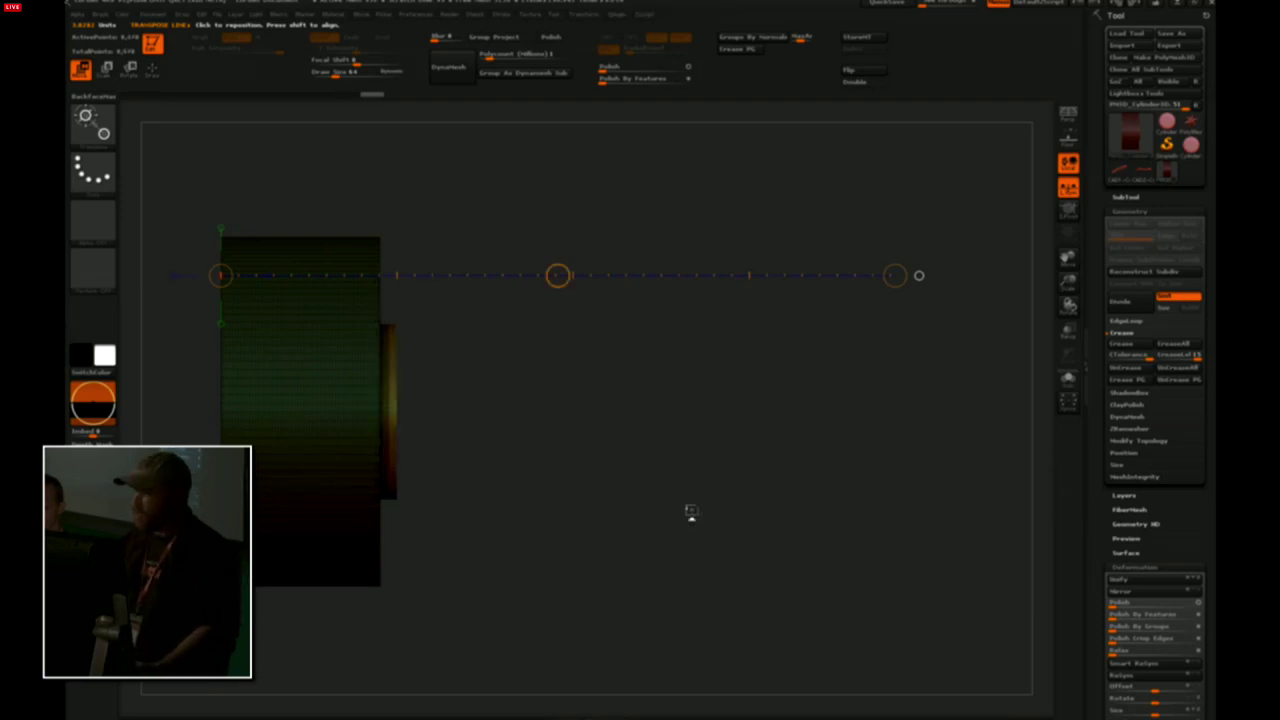
pyautogui.press('1')
pyautogui.press('1')
pyautogui.press('1')
pyautogui.press('1')
pyautogui.press('1')
pyautogui.press('1')
pyautogui.press('1')
pyautogui.press('1')
pyautogui.press('1')
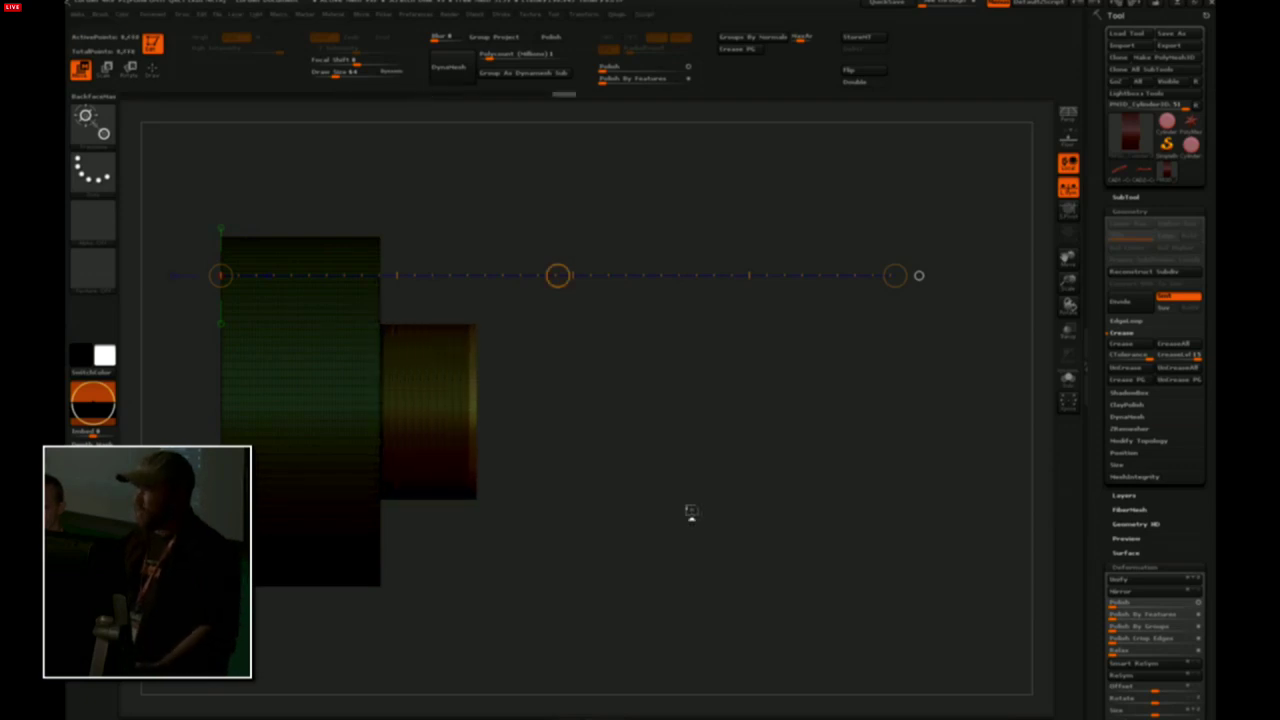
pyautogui.press('1')
pyautogui.press('1')
pyautogui.press('1')
pyautogui.press('1')
pyautogui.press('1')
pyautogui.press('1')
pyautogui.press('1')
pyautogui.press('1')
pyautogui.press('1')
pyautogui.press('1')
pyautogui.press('1')
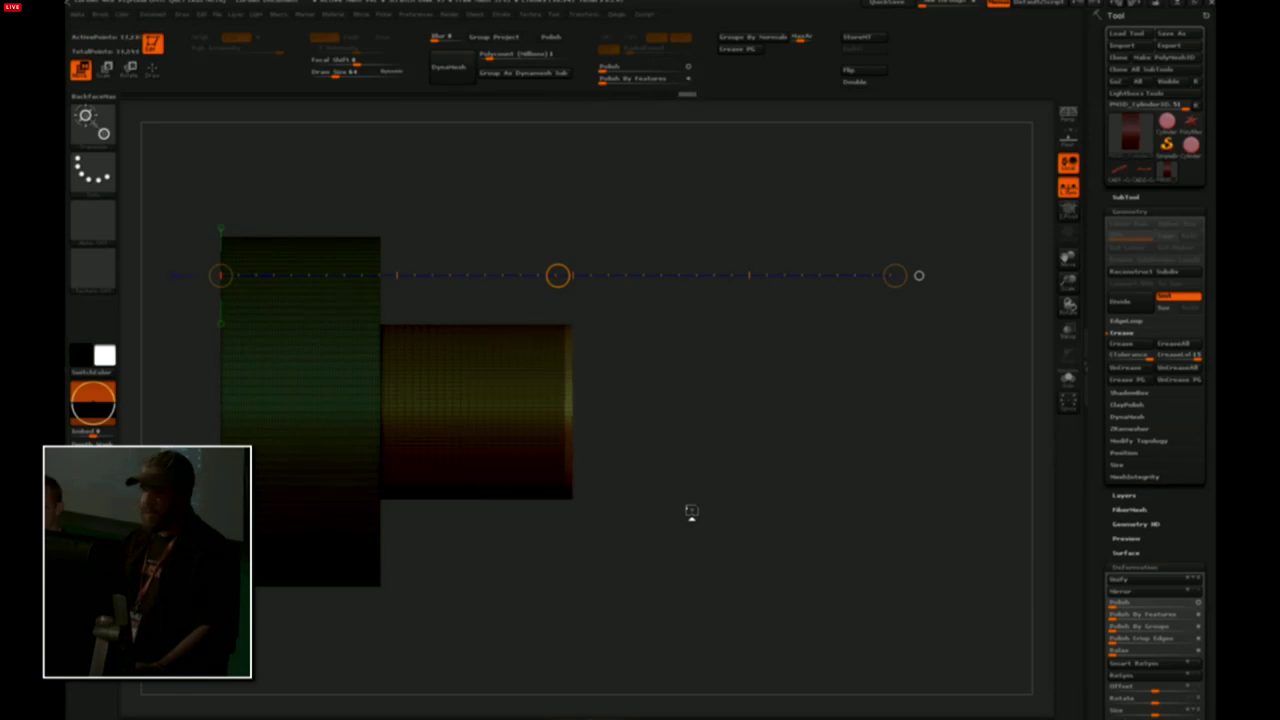
pyautogui.press('1')
pyautogui.press('1')
pyautogui.press('1')
pyautogui.press('1')
pyautogui.press('1')
pyautogui.press('1')
pyautogui.press('1')
pyautogui.press('1')
pyautogui.press('1')
pyautogui.press('1')
pyautogui.press('1')
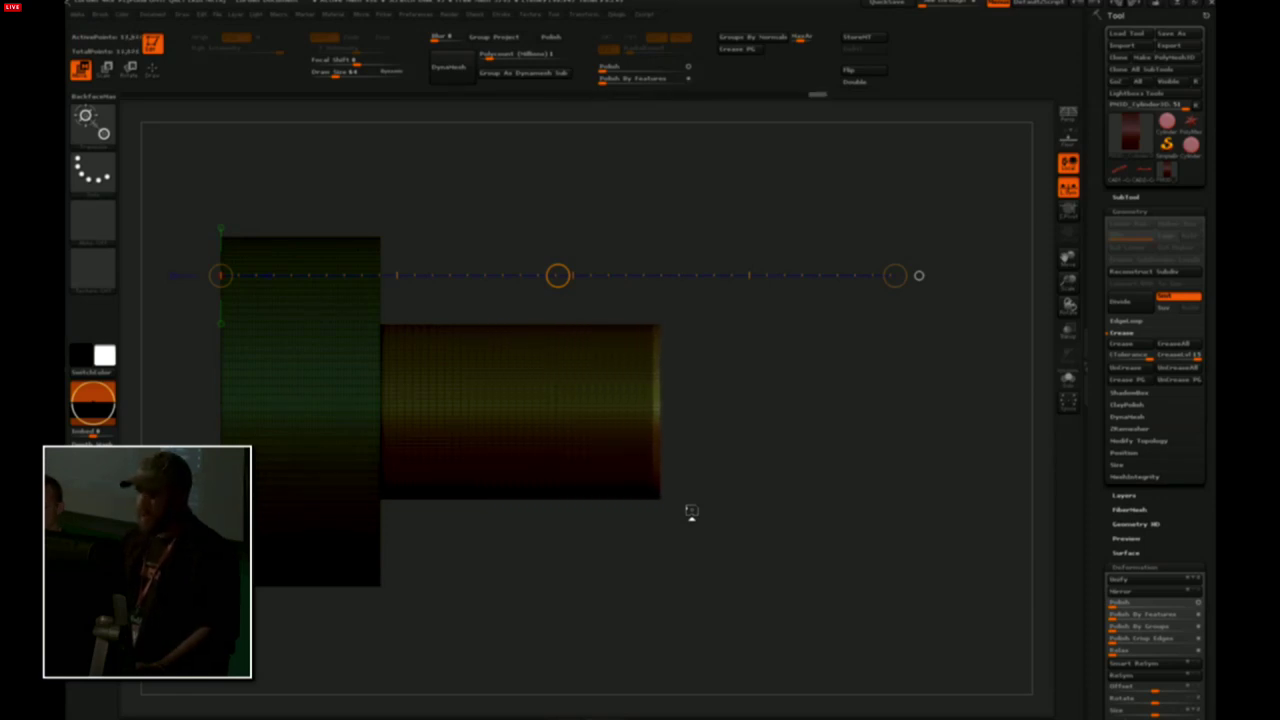
pyautogui.press('1')
pyautogui.press('1')
pyautogui.press('1')
pyautogui.press('1')
pyautogui.press('1')
pyautogui.press('1')
pyautogui.press('1')
pyautogui.press('1')
pyautogui.press('1')
pyautogui.press('1')
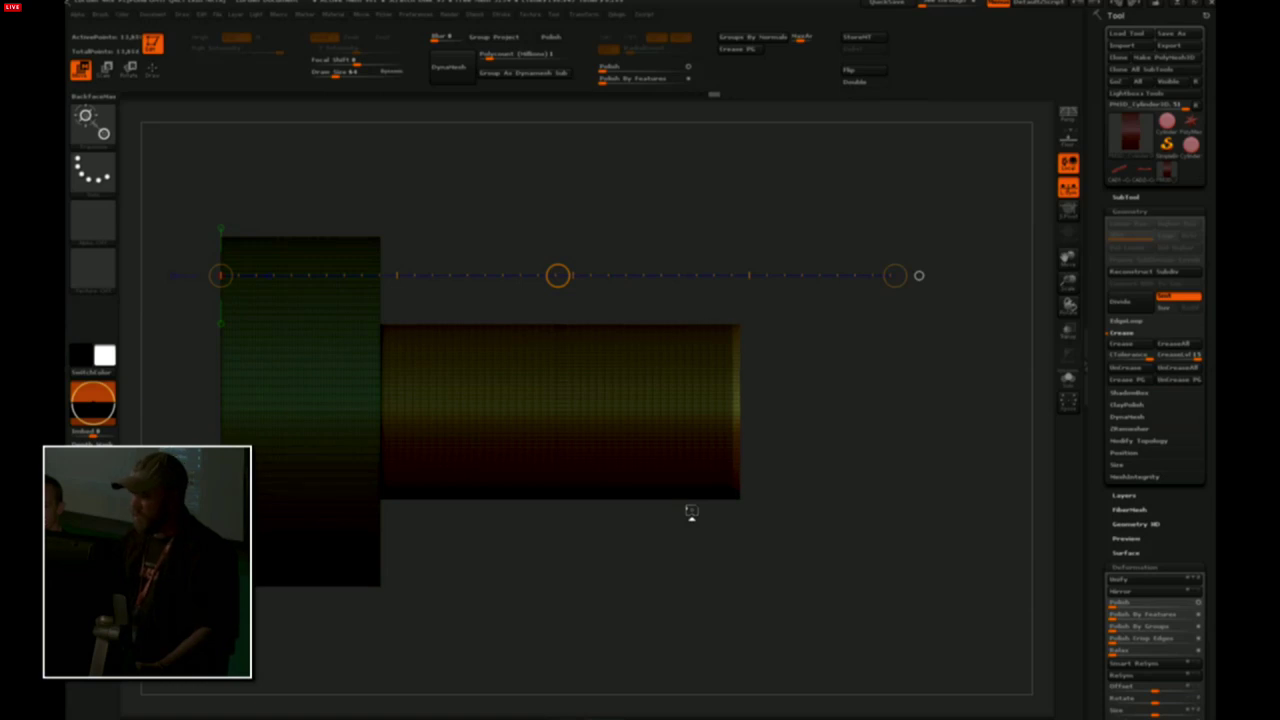
# Repeat the last thin extrusion six more times to lengthen the segmented shaft, and return to Draw mode
pyautogui.press('1')
pyautogui.press('1')
pyautogui.press('1')
pyautogui.press('1')
pyautogui.press('1')
pyautogui.press('1')
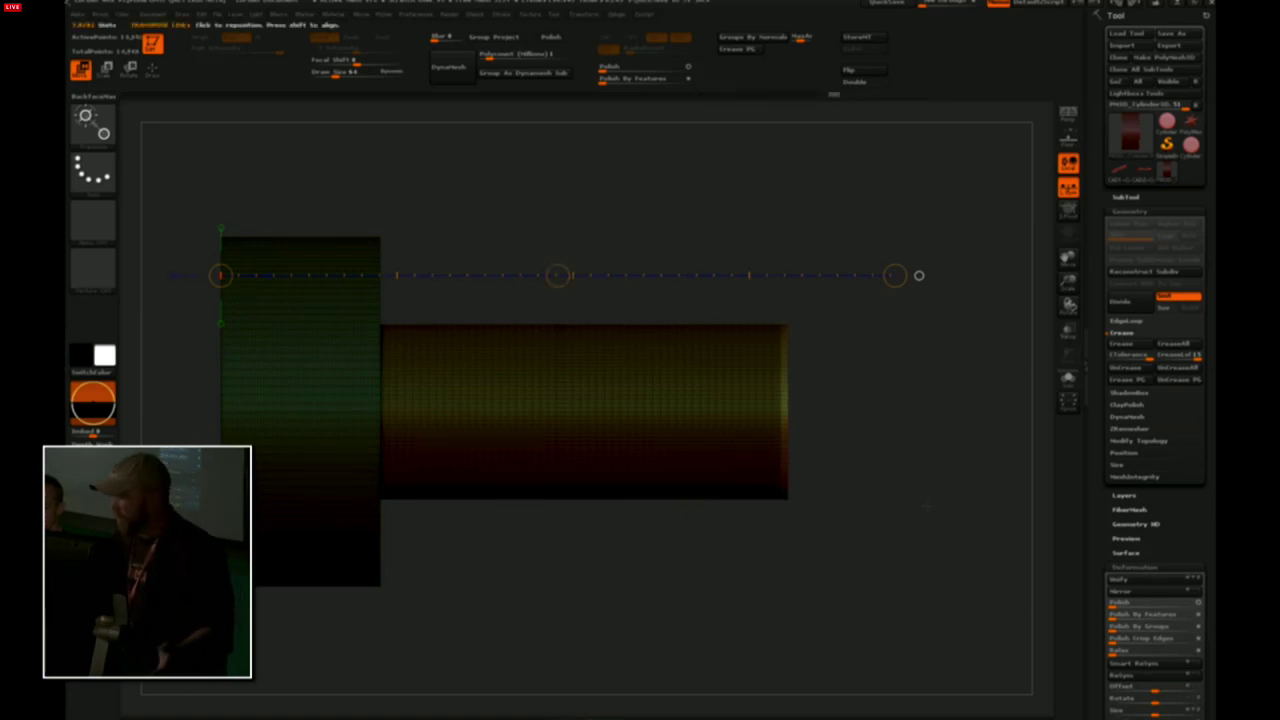
pyautogui.keyDown('alt'); pyautogui.moveTo(905, 518); pyautogui.dragTo(882, 529); pyautogui.keyUp('alt')
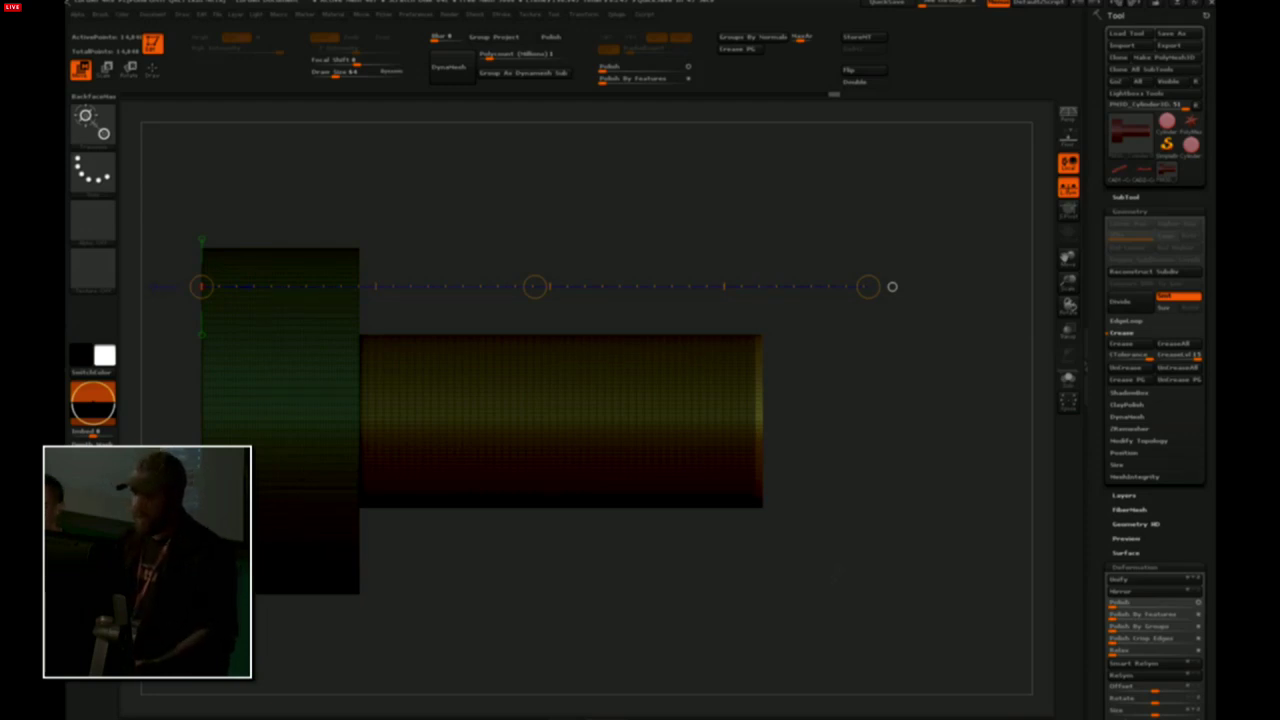
pyautogui.moveTo(832, 578)
pyautogui.keyDown('alt'); pyautogui.mouseDown()
pyautogui.moveTo(865, 524)
pyautogui.moveTo(885, 551)
pyautogui.moveTo(894, 526)
pyautogui.moveTo(898, 543)
pyautogui.moveTo(935, 558)
pyautogui.moveTo(775, 575)
pyautogui.moveTo(853, 571)
pyautogui.moveTo(898, 529)
pyautogui.moveTo(914, 595)
pyautogui.moveTo(936, 568)
pyautogui.mouseUp(); pyautogui.keyUp('alt')
pyautogui.press('q')
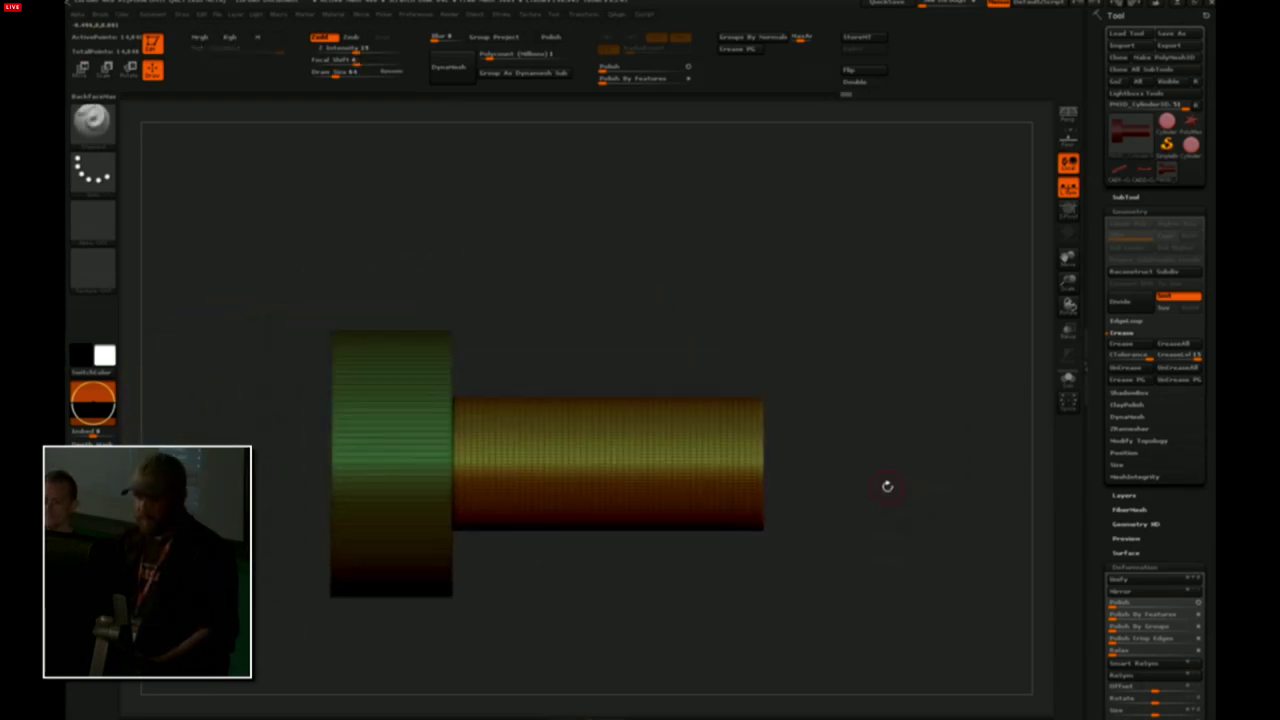
# Hide the polyframe, subdivide the stepped cylinder several times and delete its lower subdivision levels
pyautogui.hotkey('shift', 'f')
pyautogui.keyDown('alt'); pyautogui.moveTo(889, 471); pyautogui.dragTo(943, 463); pyautogui.keyUp('alt')
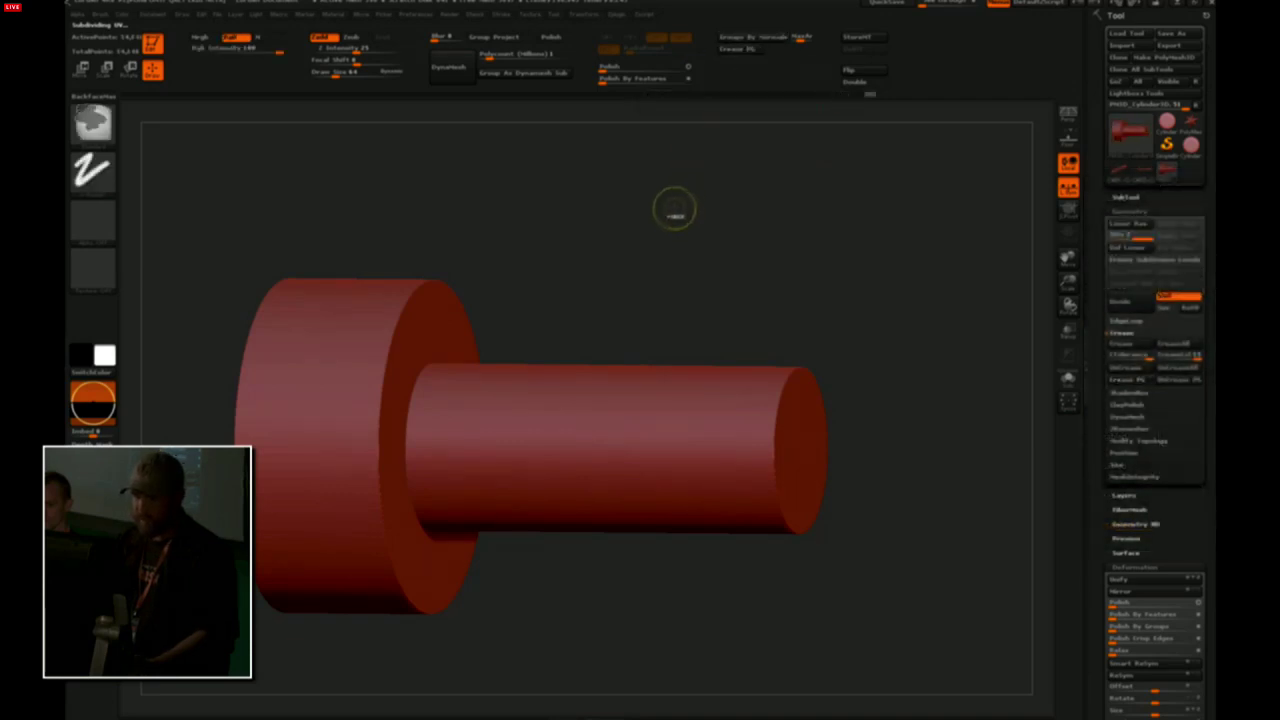
pyautogui.keyDown('shift'); pyautogui.moveTo(674, 209); pyautogui.dragTo(565, 270); pyautogui.keyUp('shift')
pyautogui.keyDown('shift'); pyautogui.moveTo(630, 231); pyautogui.dragTo(653, 257); pyautogui.keyUp('shift')
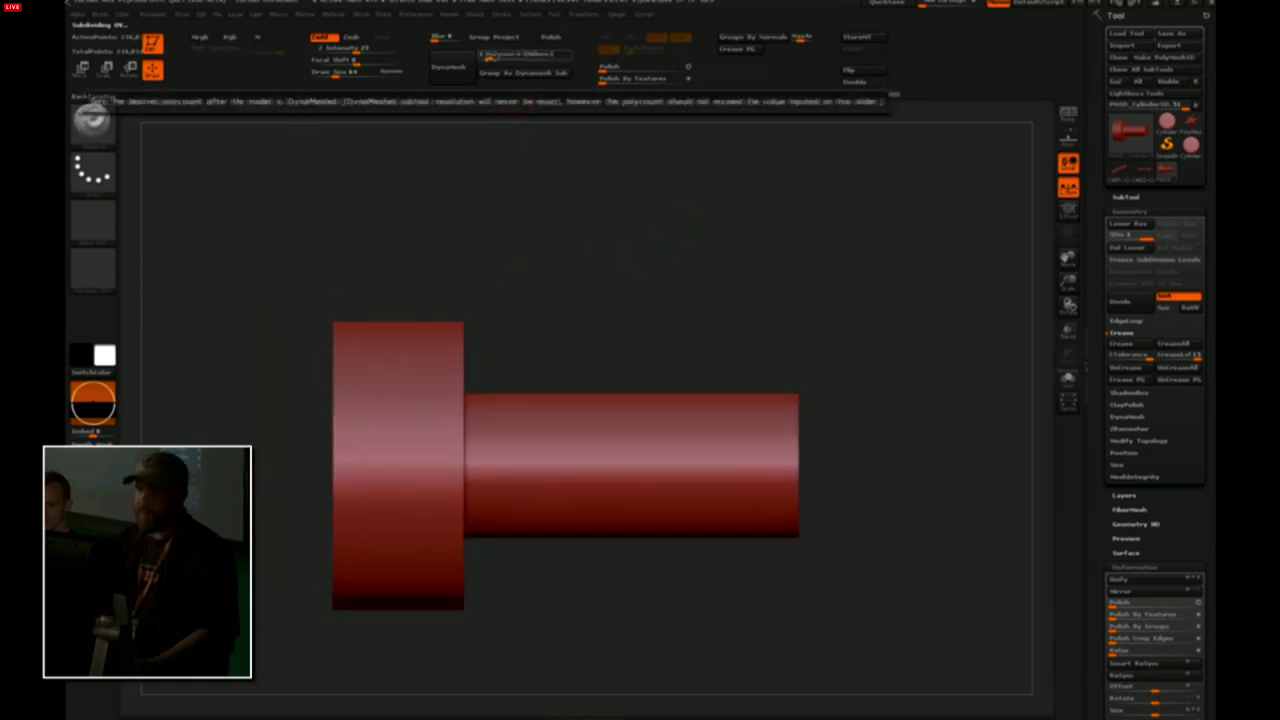
pyautogui.click(461, 79)
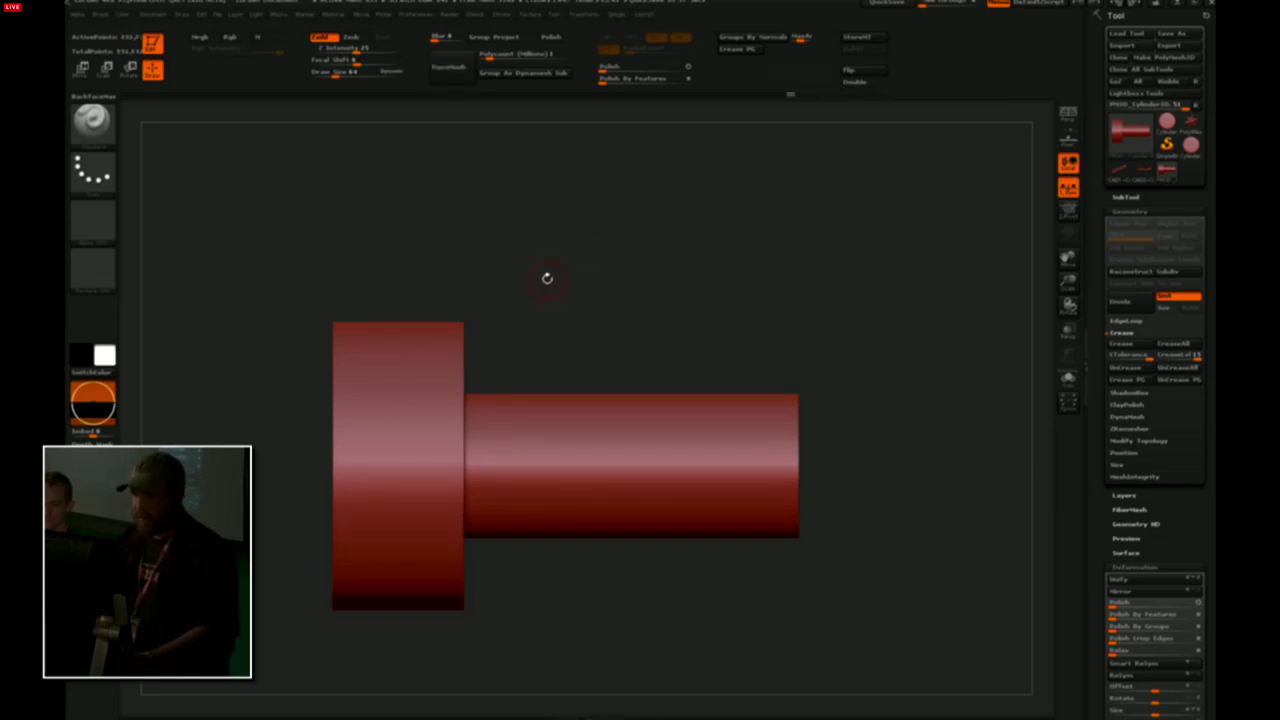
# Examine the dense stepped cylinder's topology, end cap and side profile
pyautogui.hotkey('shift', 'f')
pyautogui.moveTo(566, 270)
pyautogui.mouseDown()
pyautogui.moveTo(522, 272)
pyautogui.moveTo(575, 274)
pyautogui.moveTo(590, 250)
pyautogui.moveTo(620, 253)
pyautogui.mouseUp()
pyautogui.hotkey('shift', 'f')
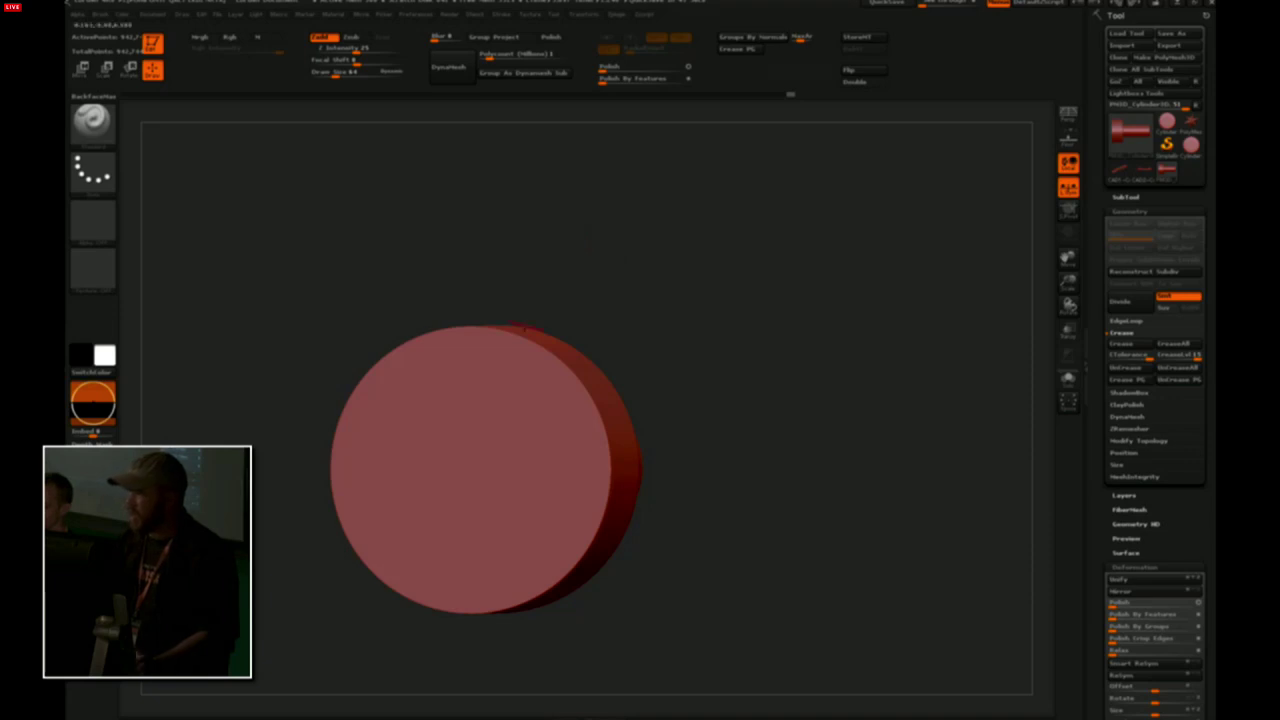
pyautogui.moveTo(695, 205); pyautogui.dragTo(600, 244)
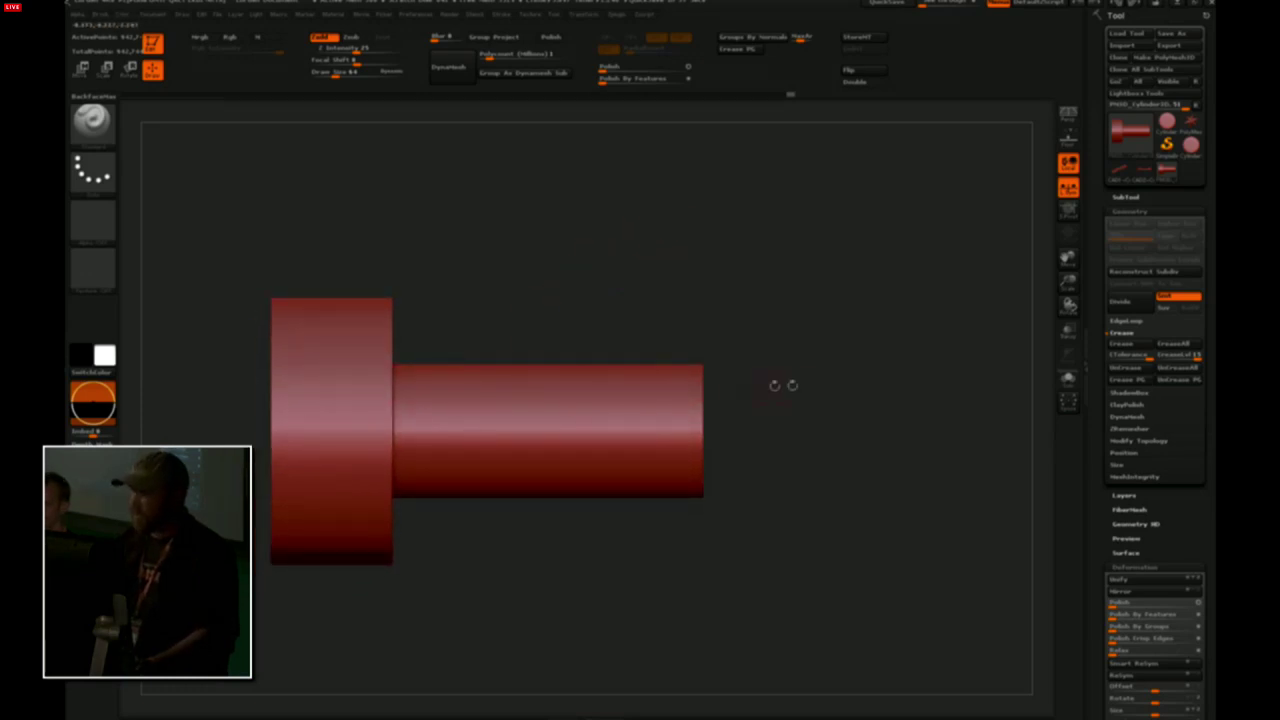
pyautogui.keyDown('alt'); pyautogui.moveTo(712, 292); pyautogui.dragTo(775, 309); pyautogui.keyUp('alt')
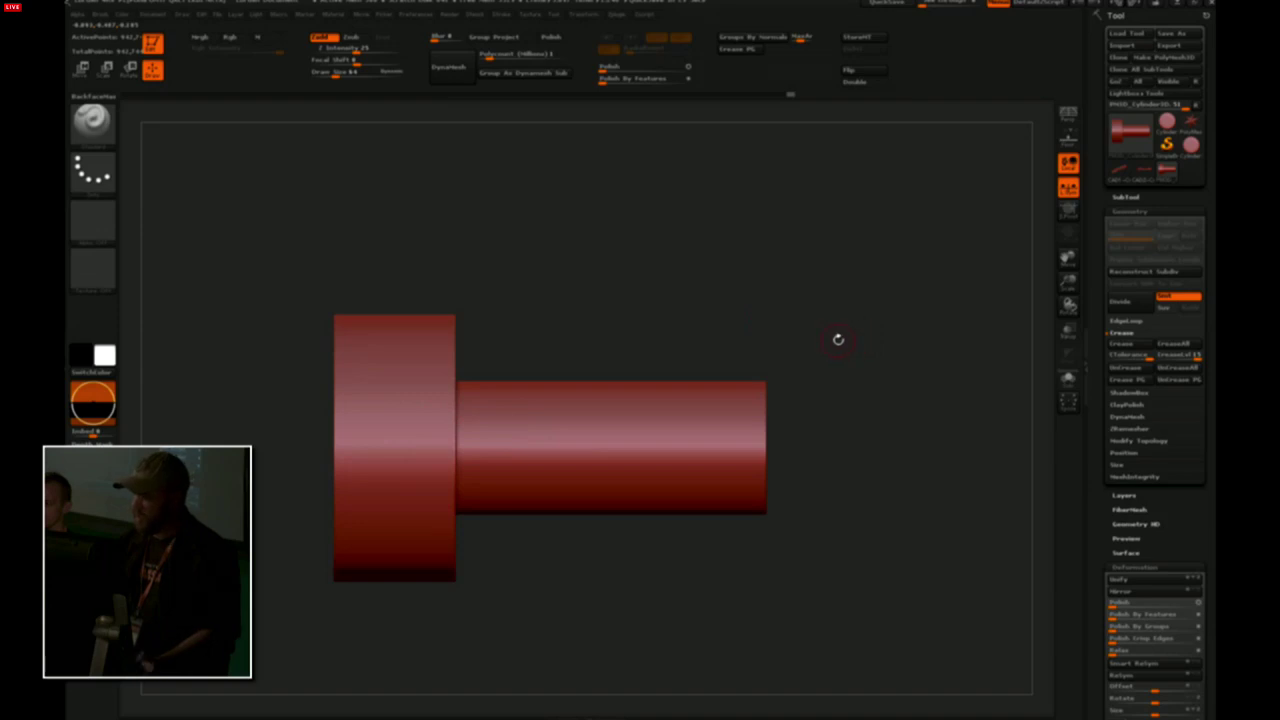
pyautogui.keyDown('alt'); pyautogui.moveTo(846, 320); pyautogui.dragTo(819, 339); pyautogui.keyUp('alt')
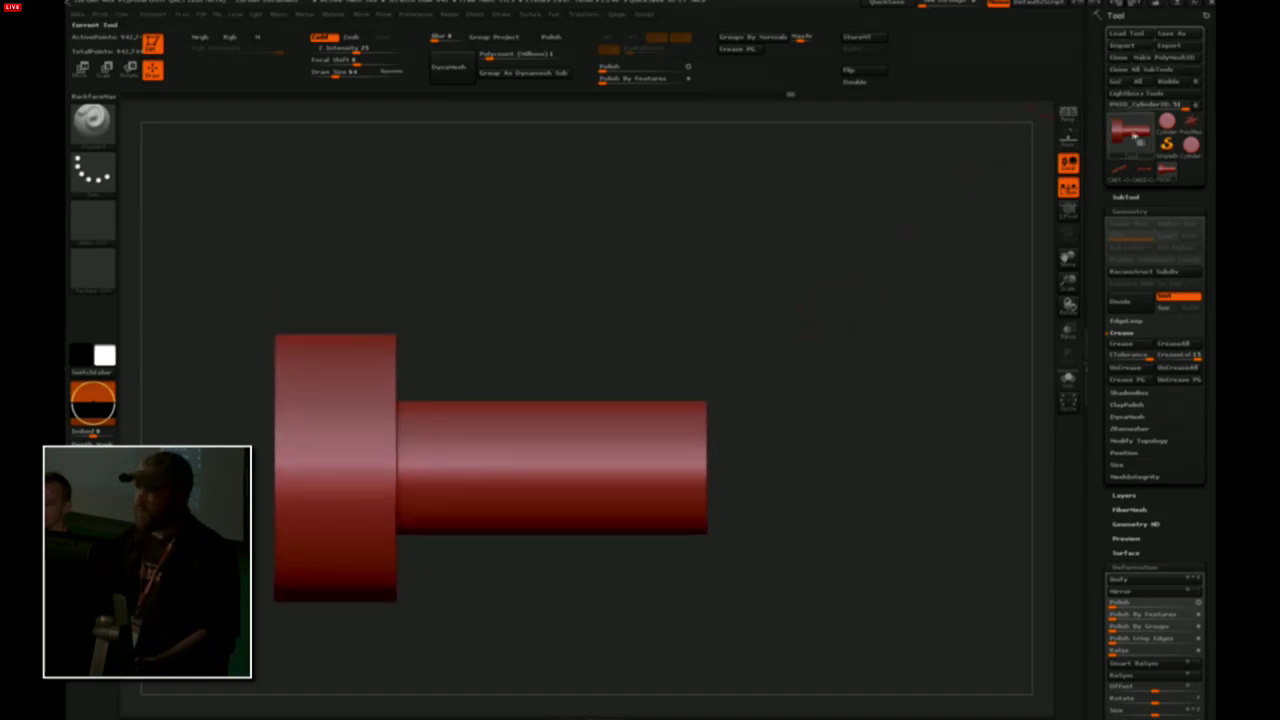
pyautogui.keyDown('alt'); pyautogui.moveTo(793, 271); pyautogui.dragTo(830, 258); pyautogui.keyUp('alt')
# Choose the Plane3D primitive, start a new document without saving changes, and draw the plane in Edit mode
pyautogui.click(1124, 141)
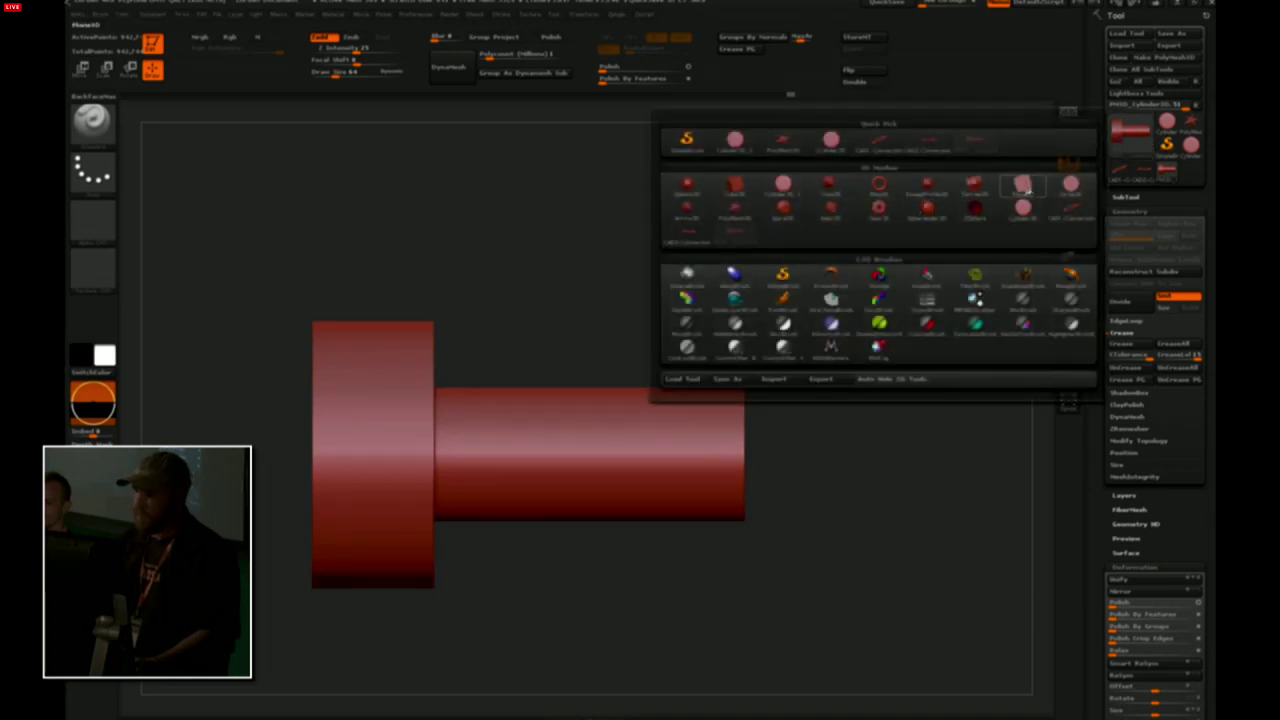
pyautogui.click(1059, 217)
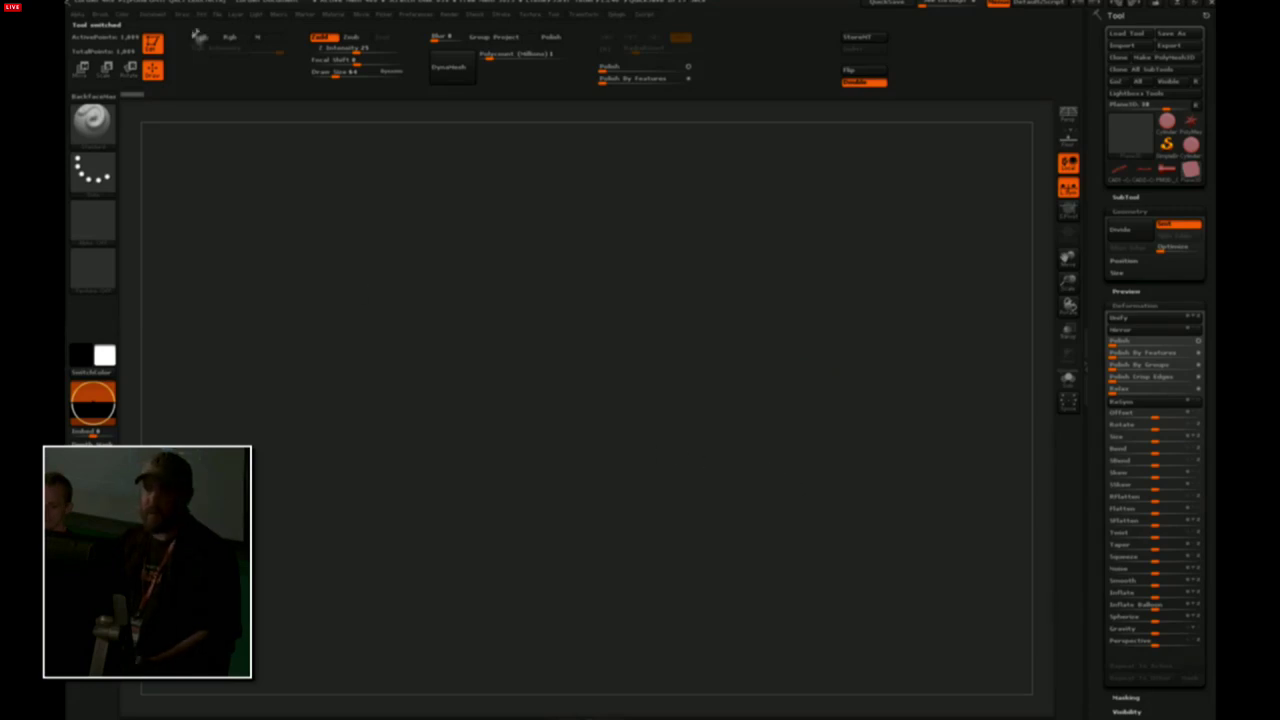
pyautogui.click(154, 15)
pyautogui.click(188, 167)
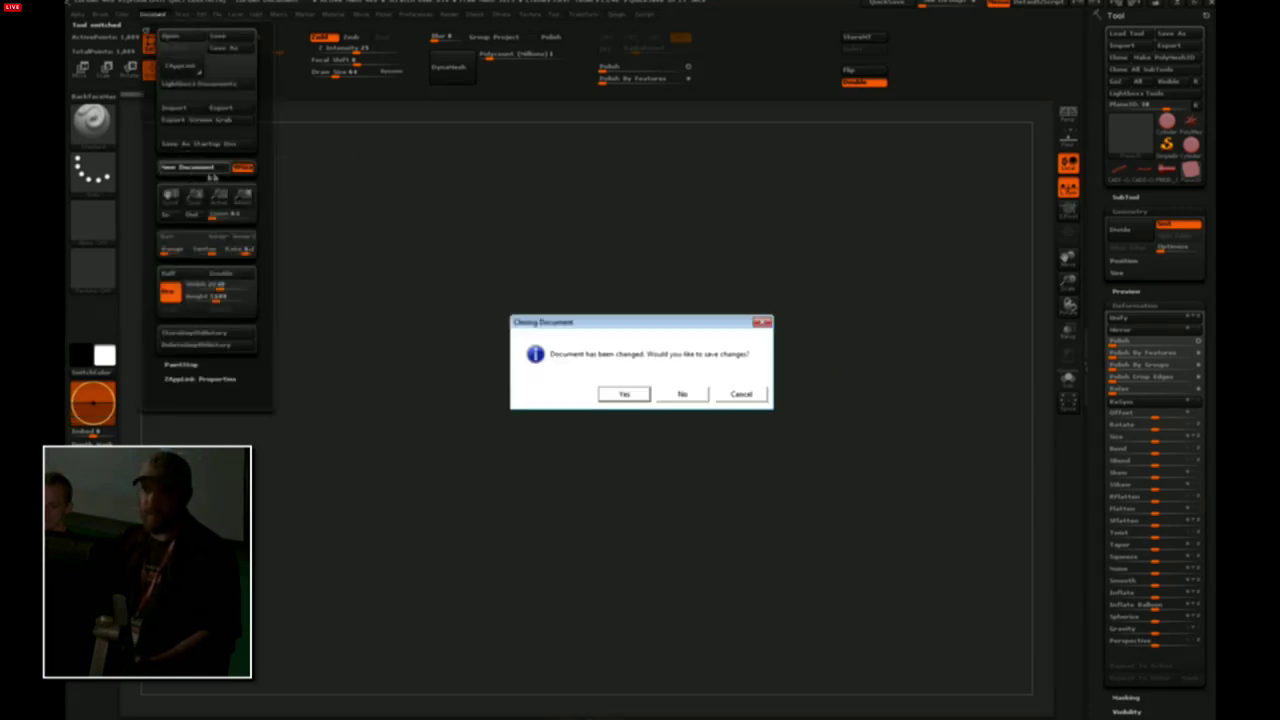
pyautogui.click(682, 394)
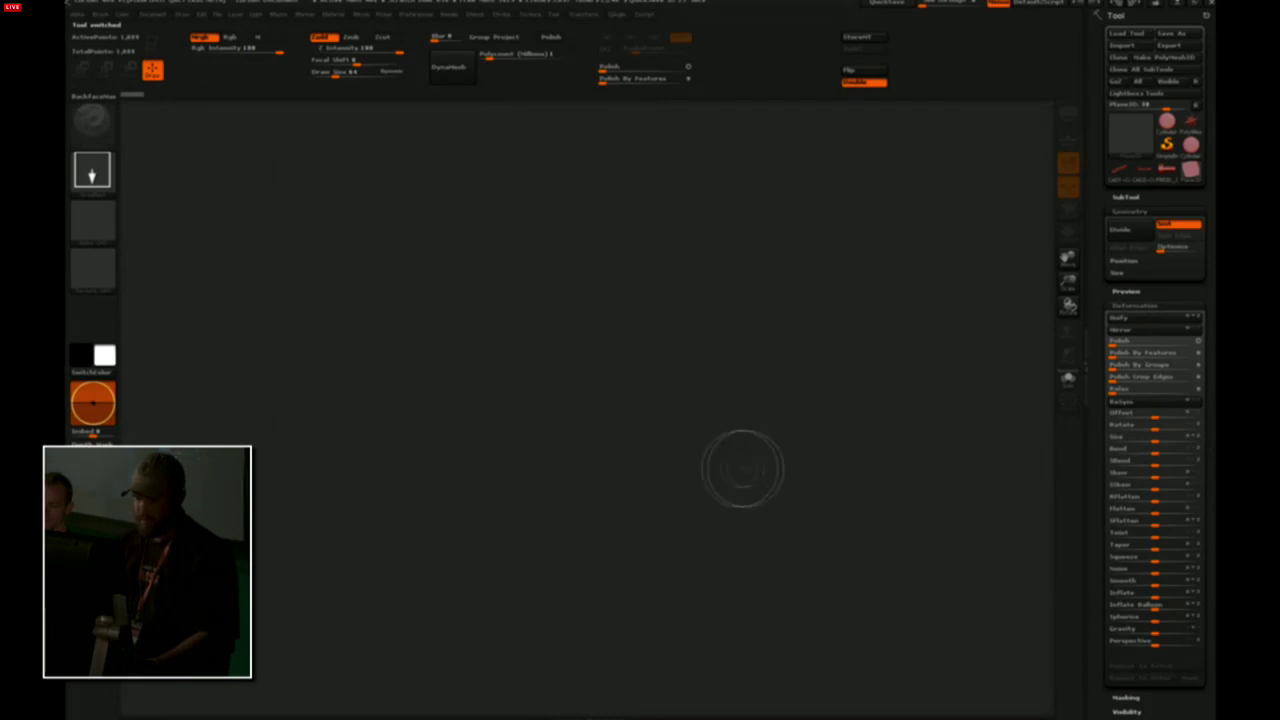
pyautogui.moveTo(600, 419); pyautogui.dragTo(614, 557)
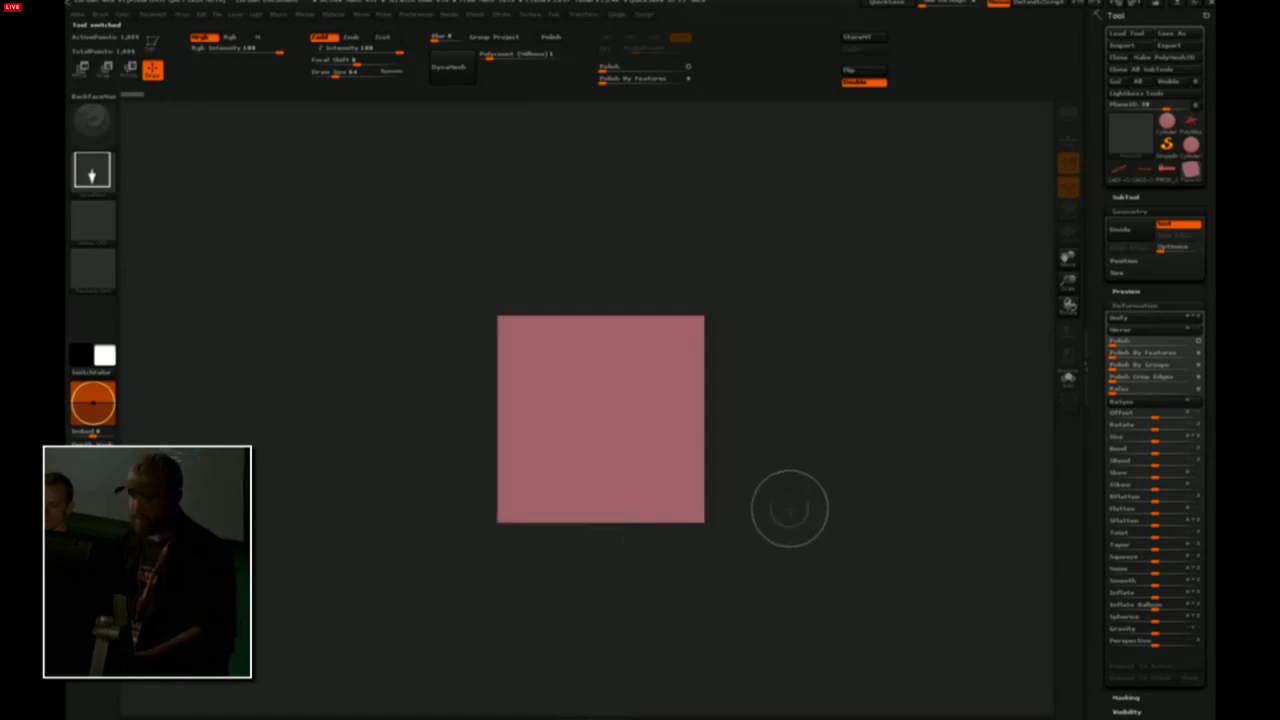
pyautogui.press('t')
# Display the plane's polyframe and initialize the plane with HDivide 3 and VDivide 2
pyautogui.keyDown('alt'); pyautogui.moveTo(820, 446); pyautogui.dragTo(883, 498); pyautogui.keyUp('alt')
pyautogui.hotkey('shift', 'f')
pyautogui.moveTo(1211, 553); pyautogui.dragTo(1205, 408)
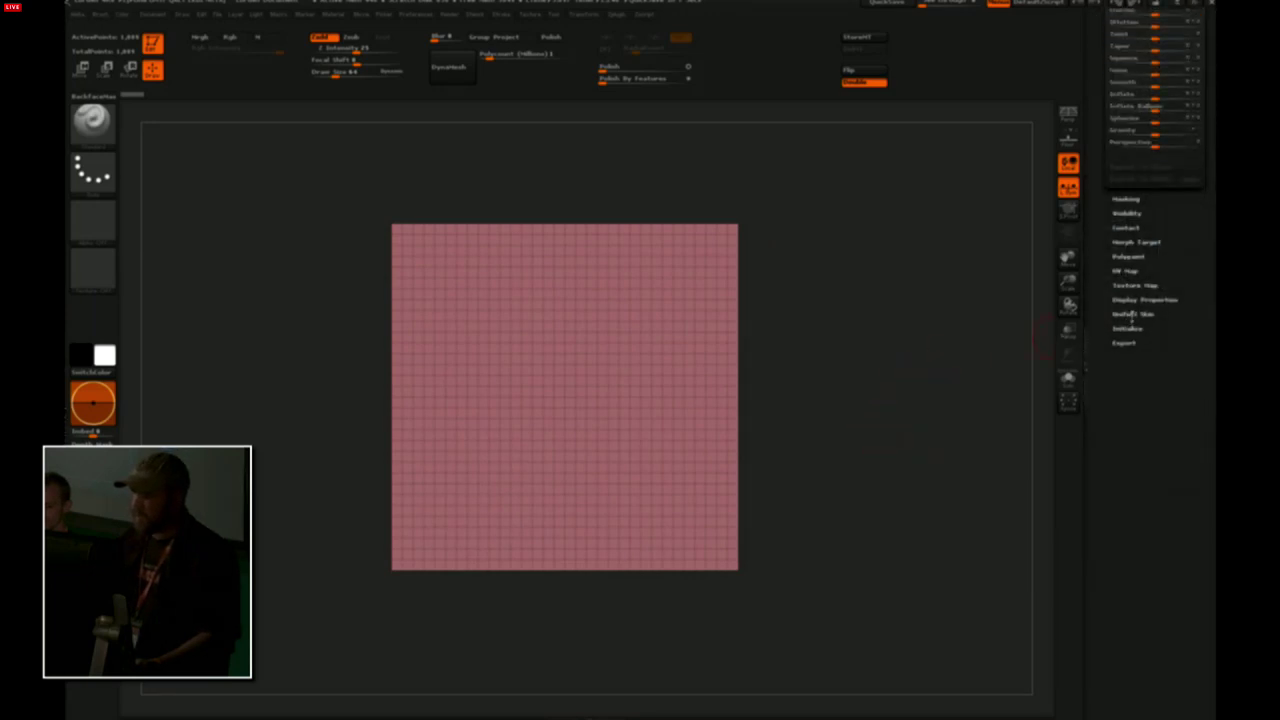
pyautogui.click(1127, 329)
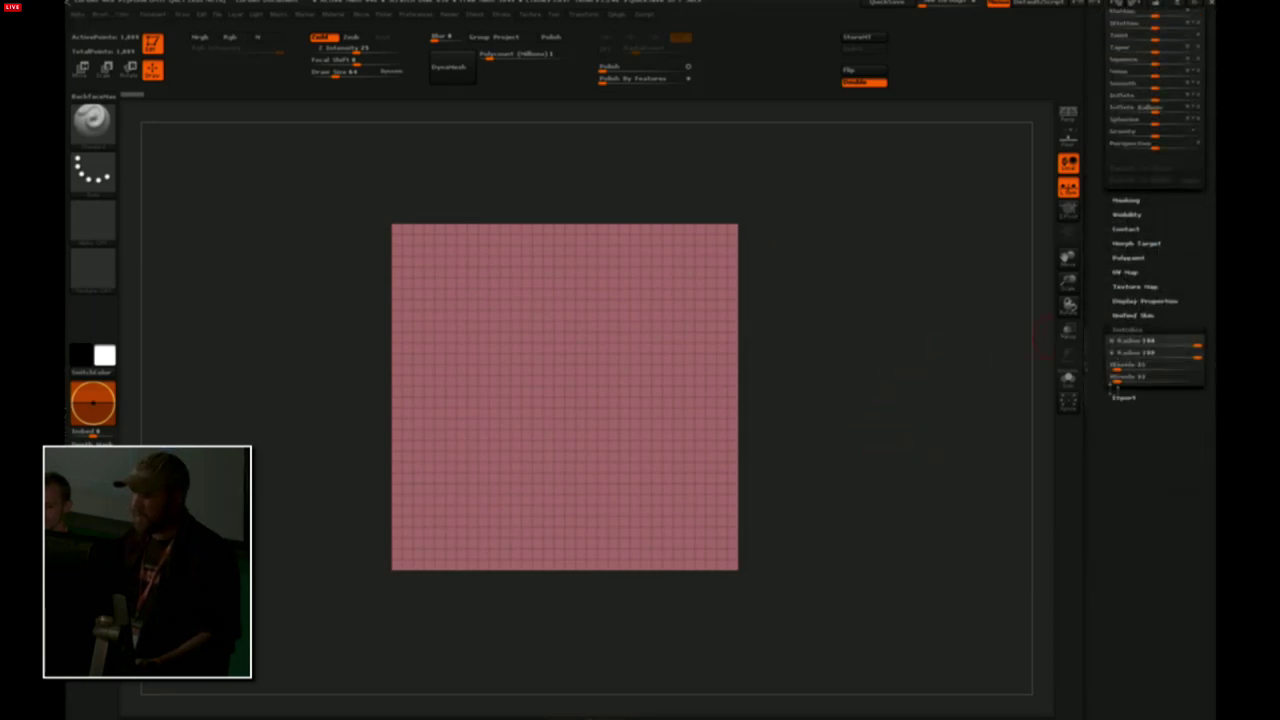
pyautogui.moveTo(1138, 371); pyautogui.dragTo(1109, 370)
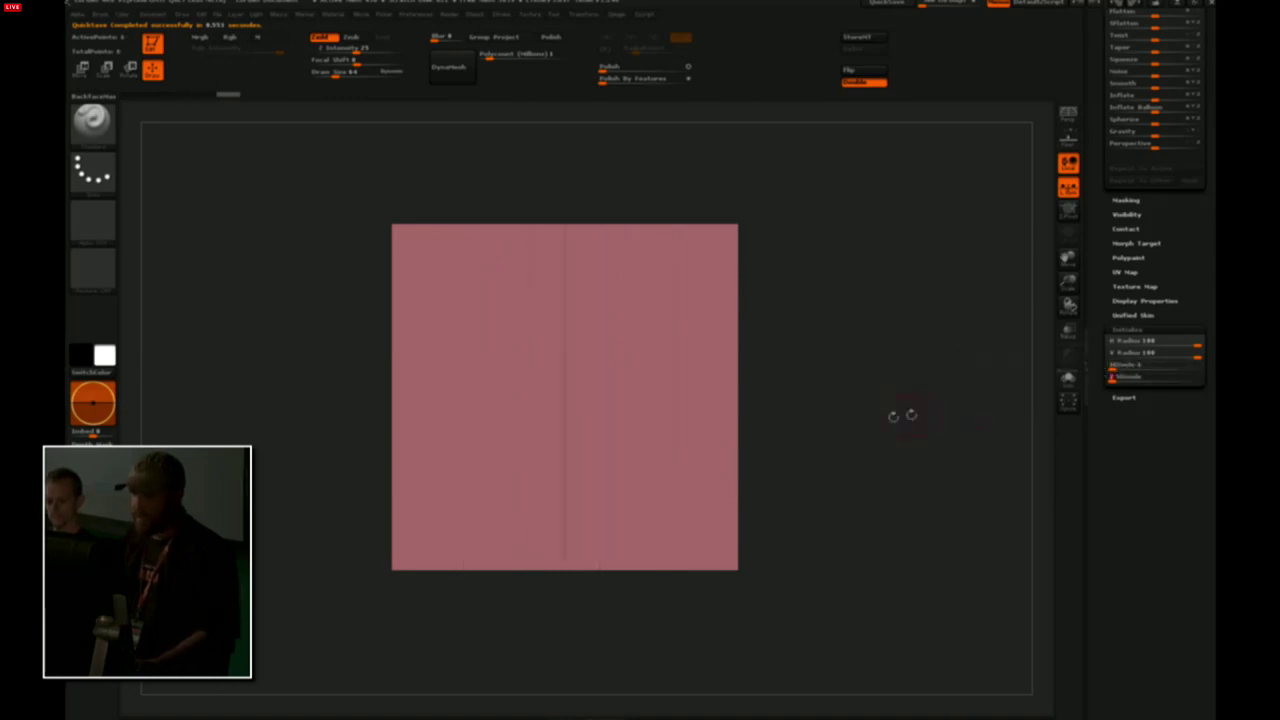
pyautogui.moveTo(865, 411); pyautogui.dragTo(845, 432)
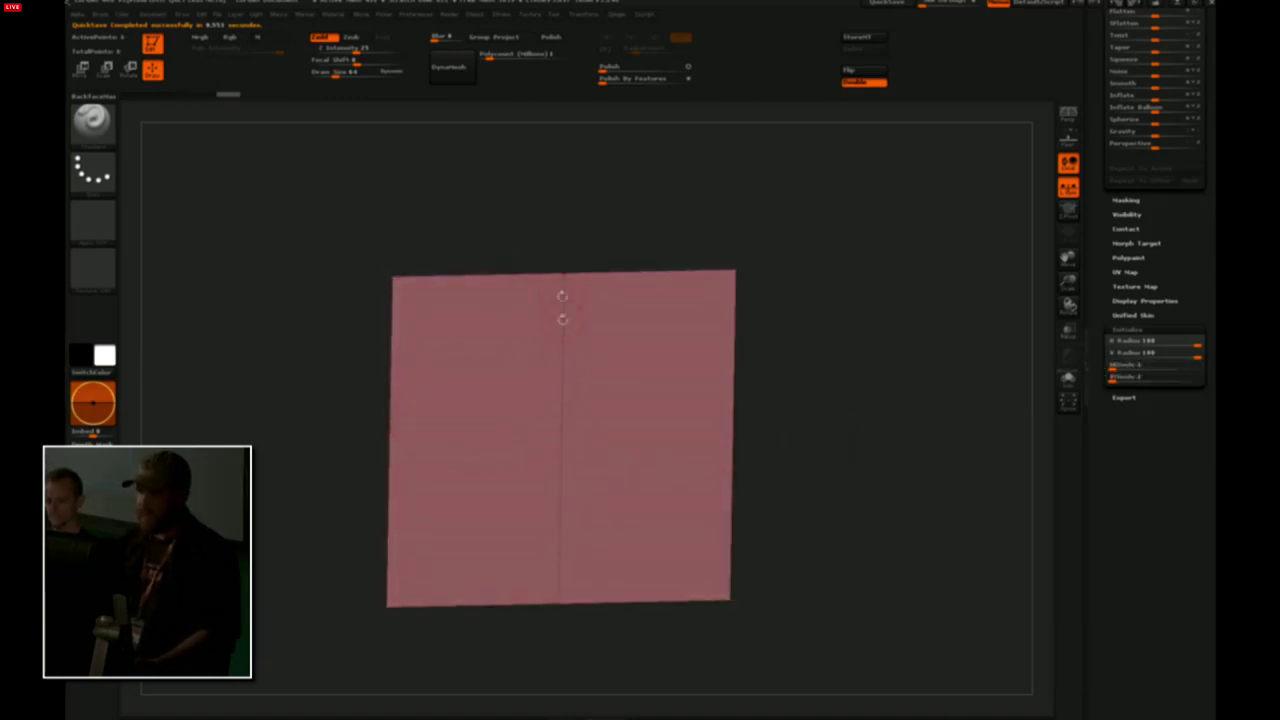
pyautogui.moveTo(802, 351); pyautogui.dragTo(900, 291)
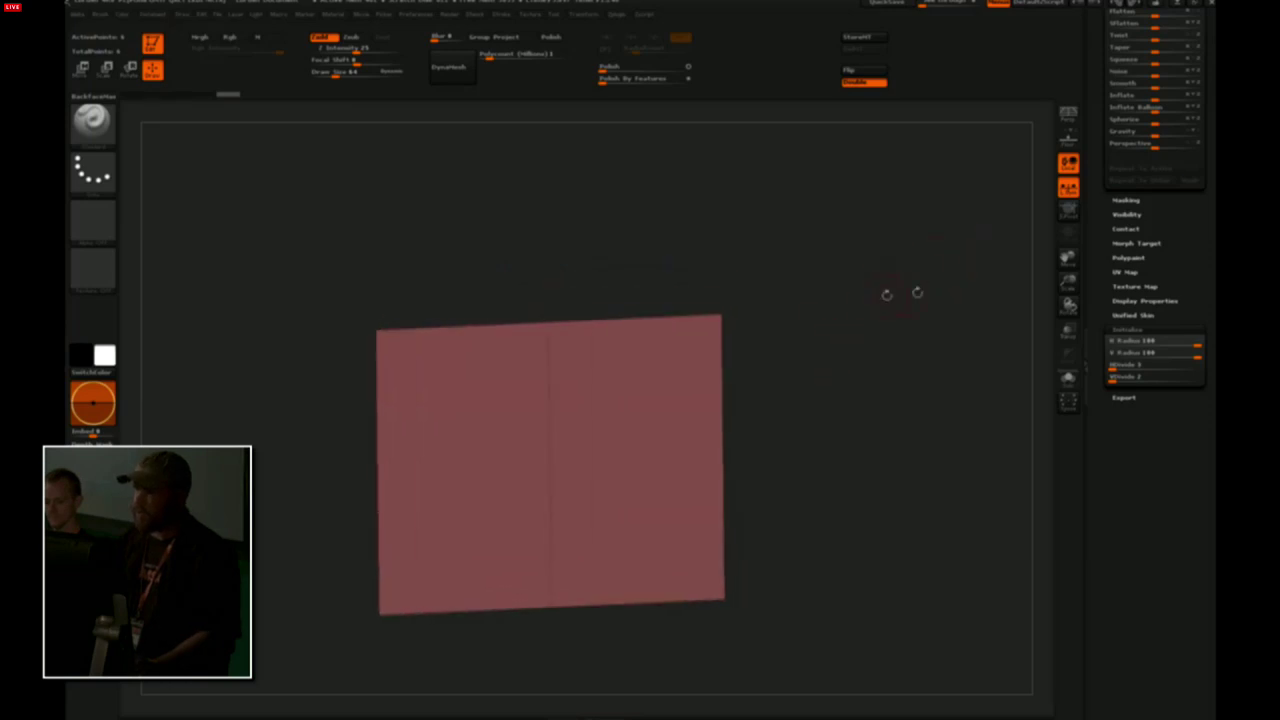
# Convert the initialized plane to a PolyMesh3D
pyautogui.moveTo(1143, 265); pyautogui.dragTo(1140, 560)
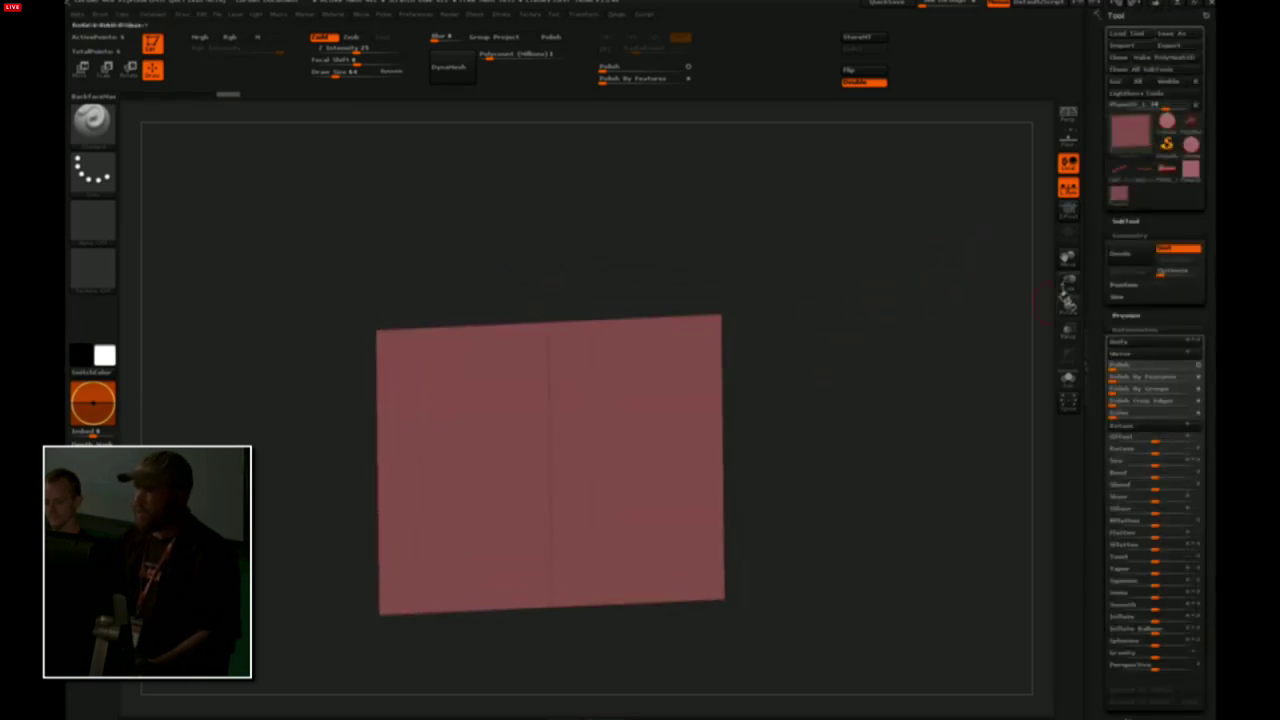
pyautogui.click(1166, 58)
pyautogui.moveTo(872, 350); pyautogui.dragTo(771, 334)
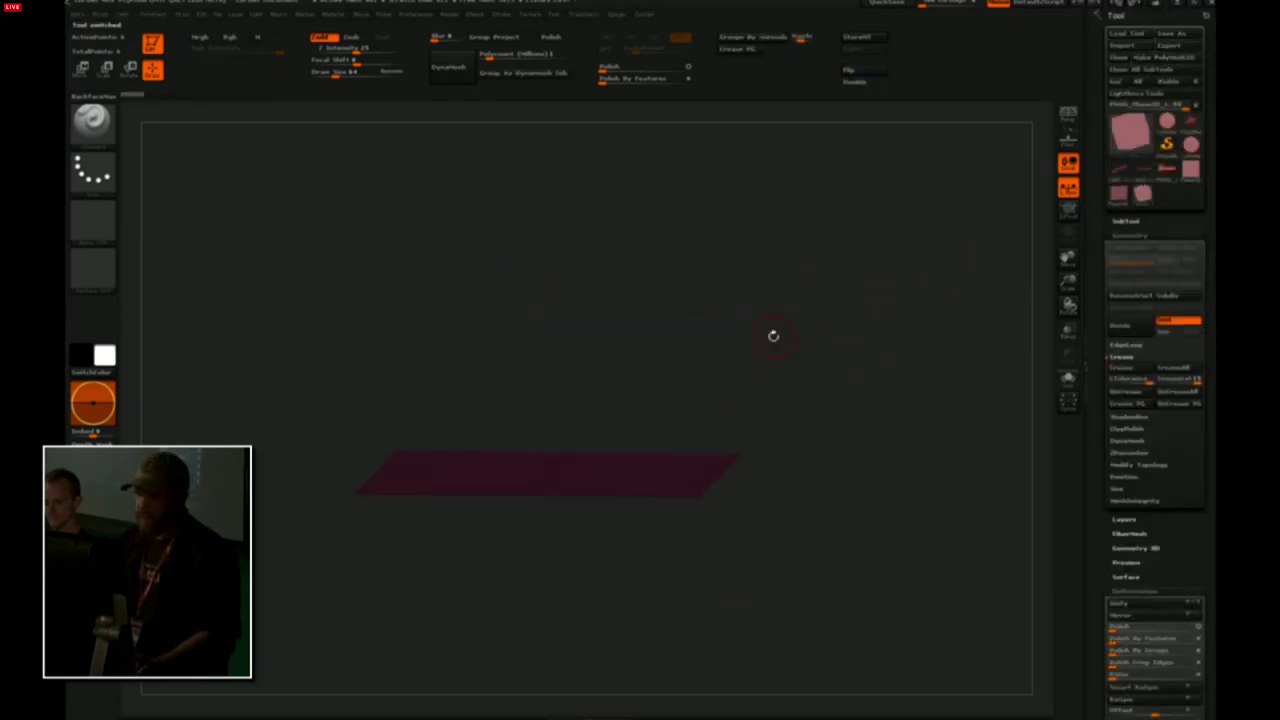
# Mask the plane's centre edge and offset the unmasked outer edges with Transpose Move to fold it into a V
pyautogui.moveTo(507, 377)
pyautogui.keyDown('ctrl'); pyautogui.mouseDown()
pyautogui.moveTo(557, 538)
pyautogui.moveTo(597, 587)
pyautogui.mouseUp(); pyautogui.keyUp('ctrl')
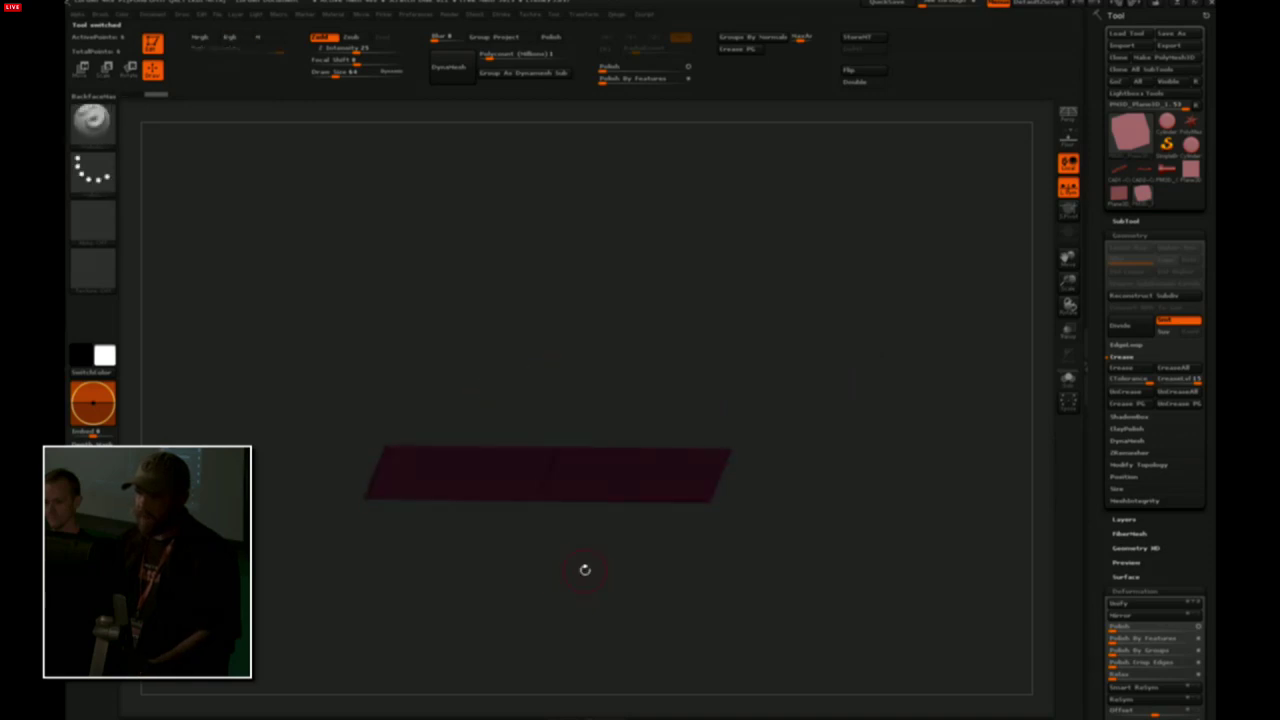
pyautogui.press('w')
pyautogui.moveTo(560, 480); pyautogui.dragTo(560, 386)
pyautogui.moveTo(560, 434); pyautogui.dragTo(560, 188)
pyautogui.keyDown('shift'); pyautogui.moveTo(820, 330); pyautogui.dragTo(835, 465); pyautogui.keyUp('shift')
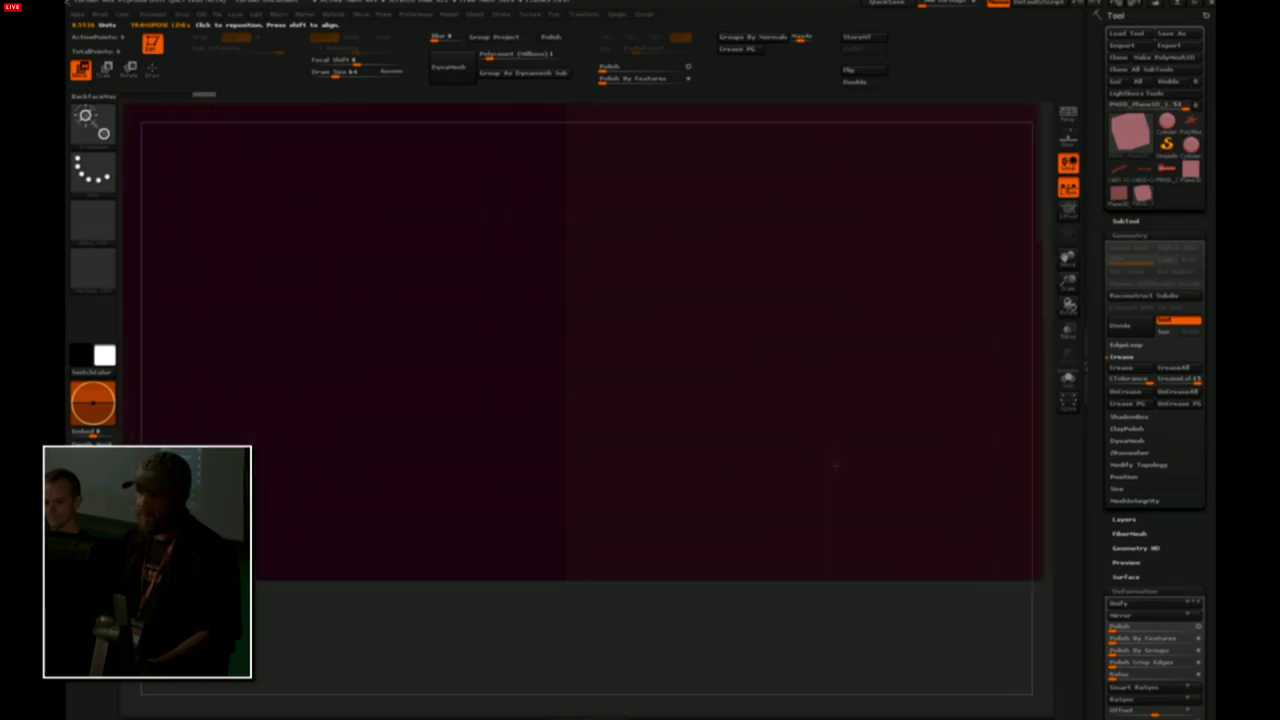
# Fill the canvas with the front view of the folded plane and grab the document as an alpha
pyautogui.keyDown('alt'); pyautogui.moveTo(1037, 285); pyautogui.dragTo(1044, 513); pyautogui.keyUp('alt')
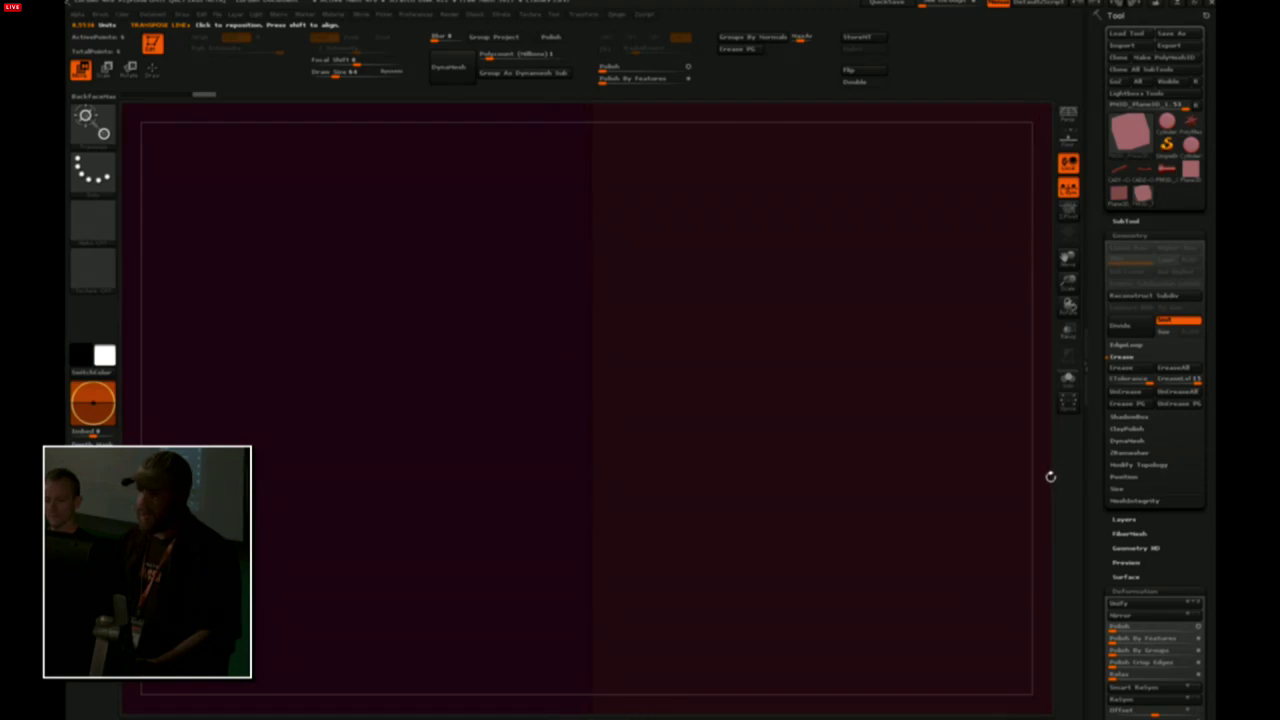
pyautogui.moveTo(1048, 478); pyautogui.dragTo(1050, 479)
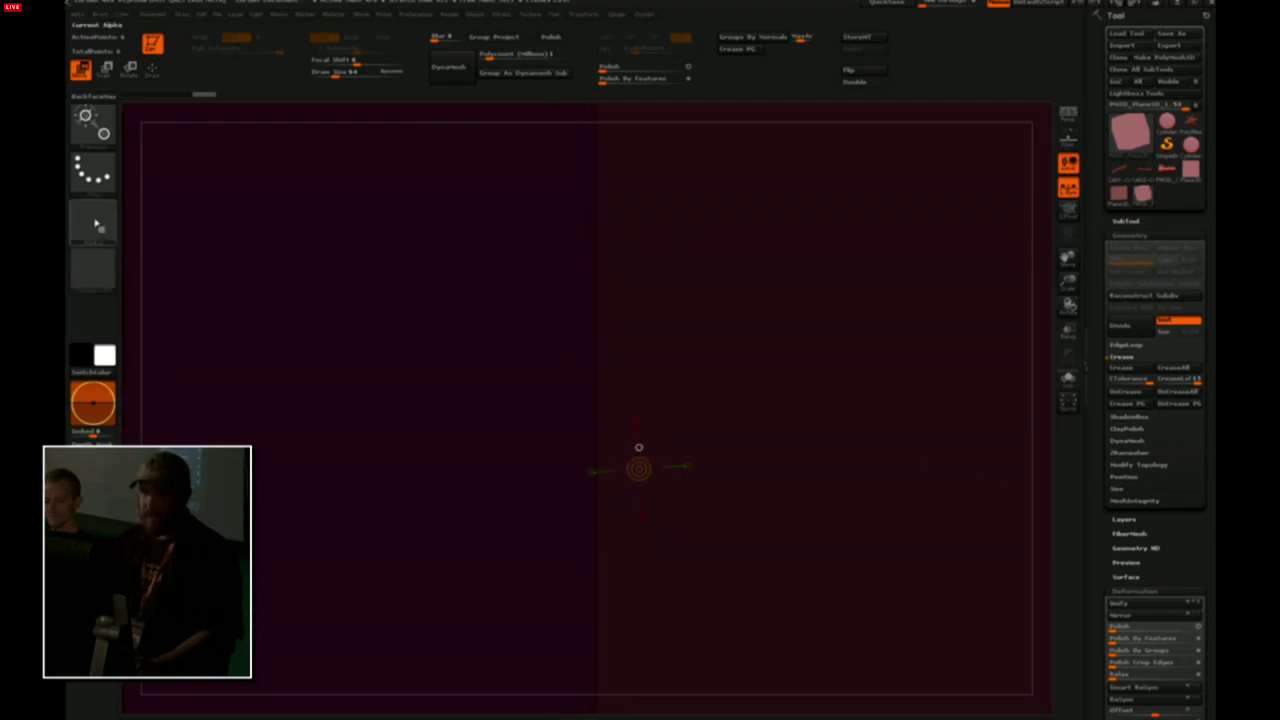
pyautogui.click(100, 235)
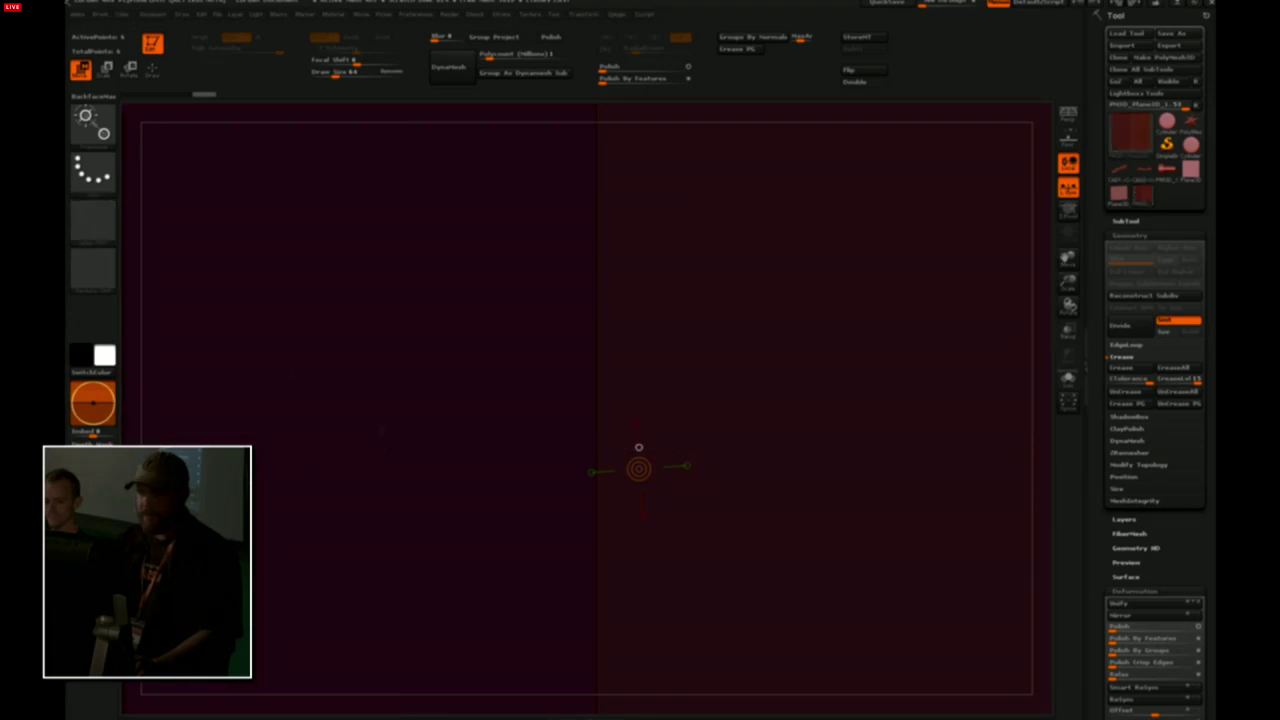
pyautogui.click(99, 225)
pyautogui.click(93, 172)
pyautogui.click(94, 222)
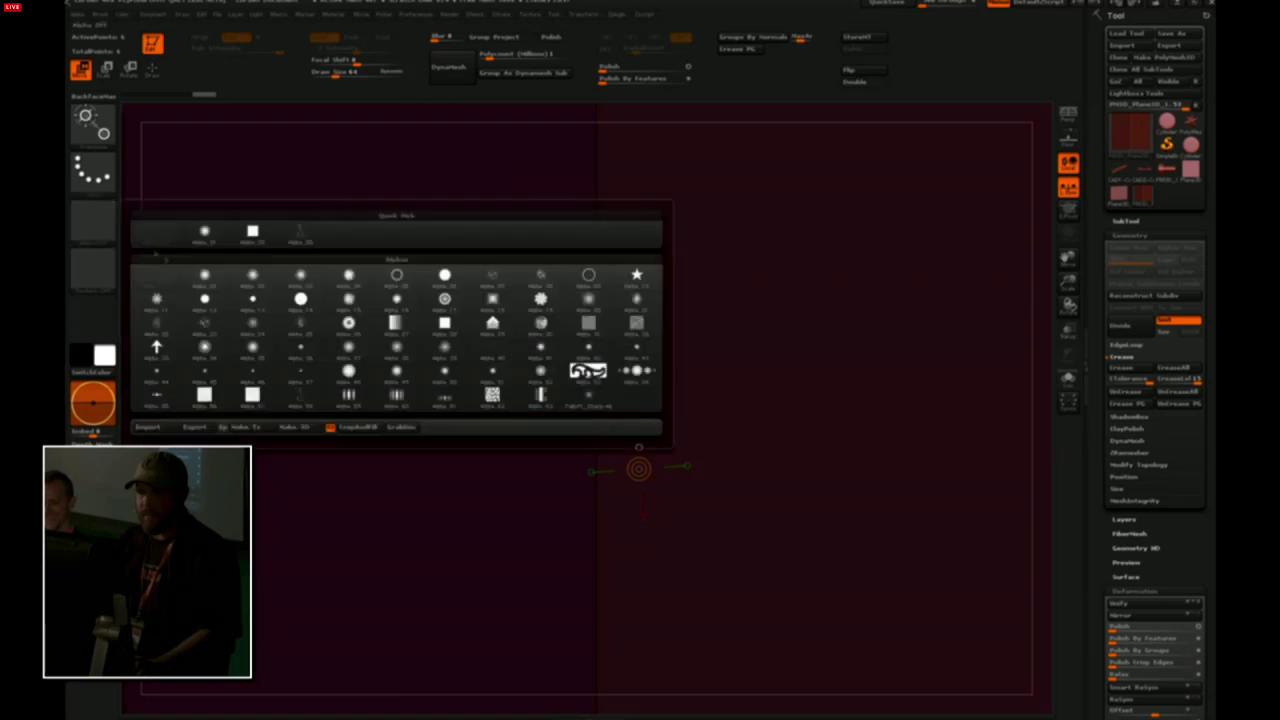
pyautogui.click(423, 433)
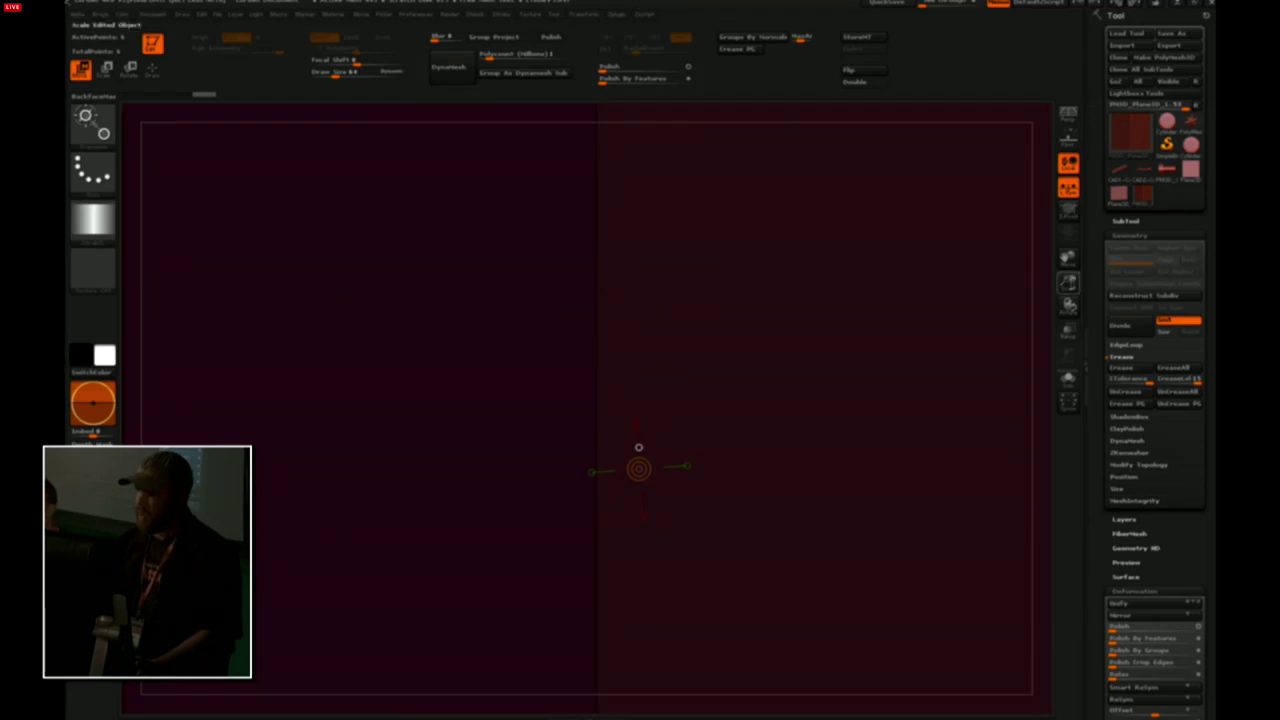
# Switch back to the stepped cylinder model and frame it in side view
pyautogui.click(1168, 175)
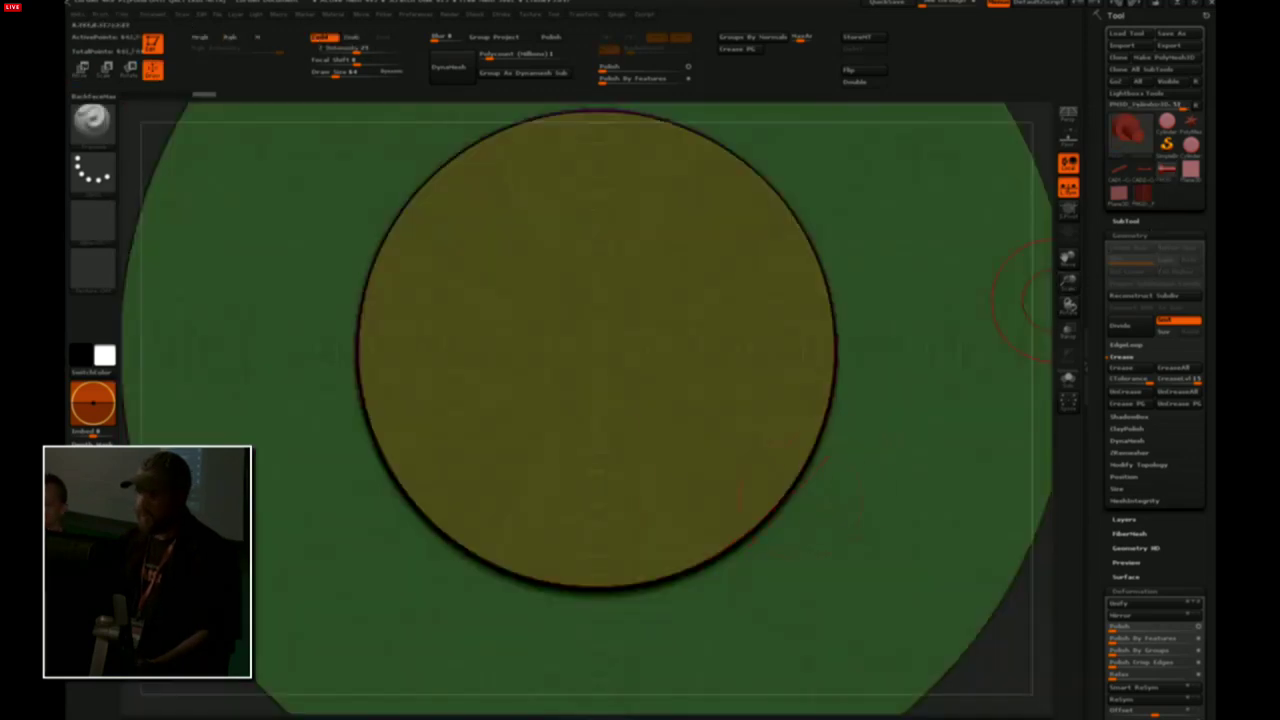
pyautogui.press('f')
pyautogui.moveTo(864, 585)
pyautogui.mouseDown()
pyautogui.moveTo(914, 622)
pyautogui.moveTo(876, 575)
pyautogui.moveTo(546, 595)
pyautogui.mouseUp()
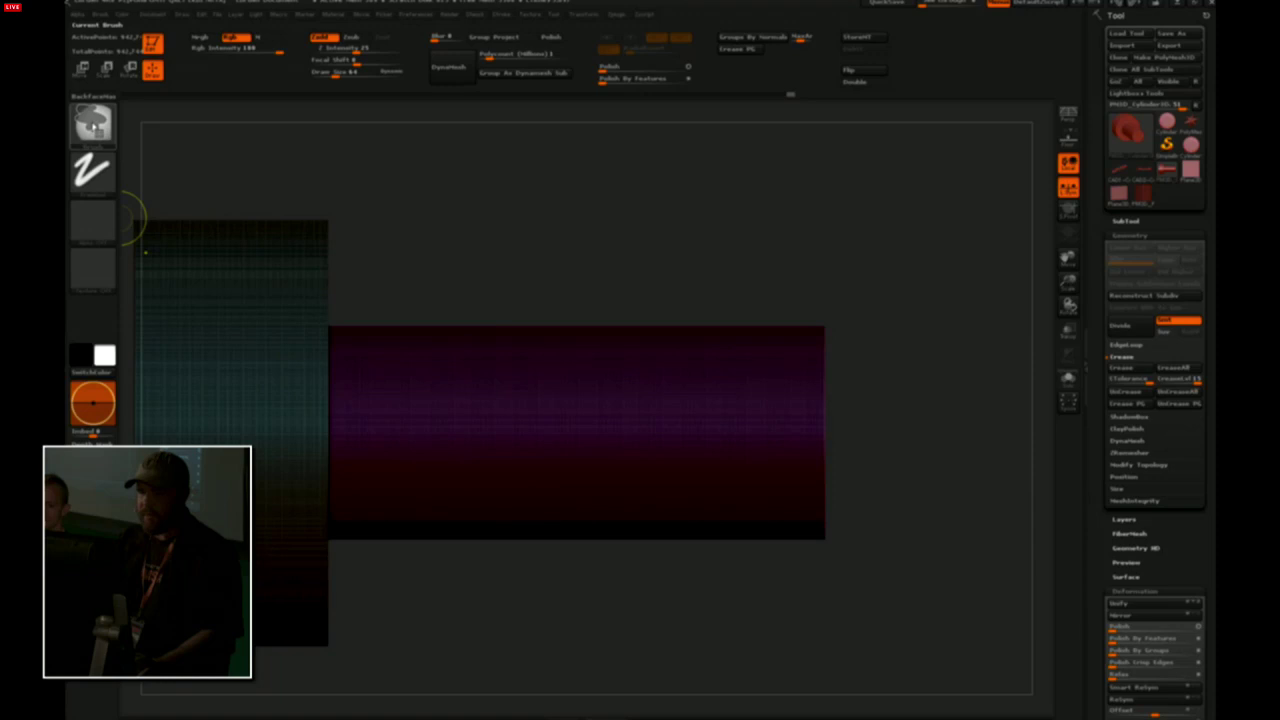
# Assign the grabbed gradient alpha to the masking brush, try a mask across the shaft and undo it
pyautogui.click(93, 220)
pyautogui.click(372, 243)
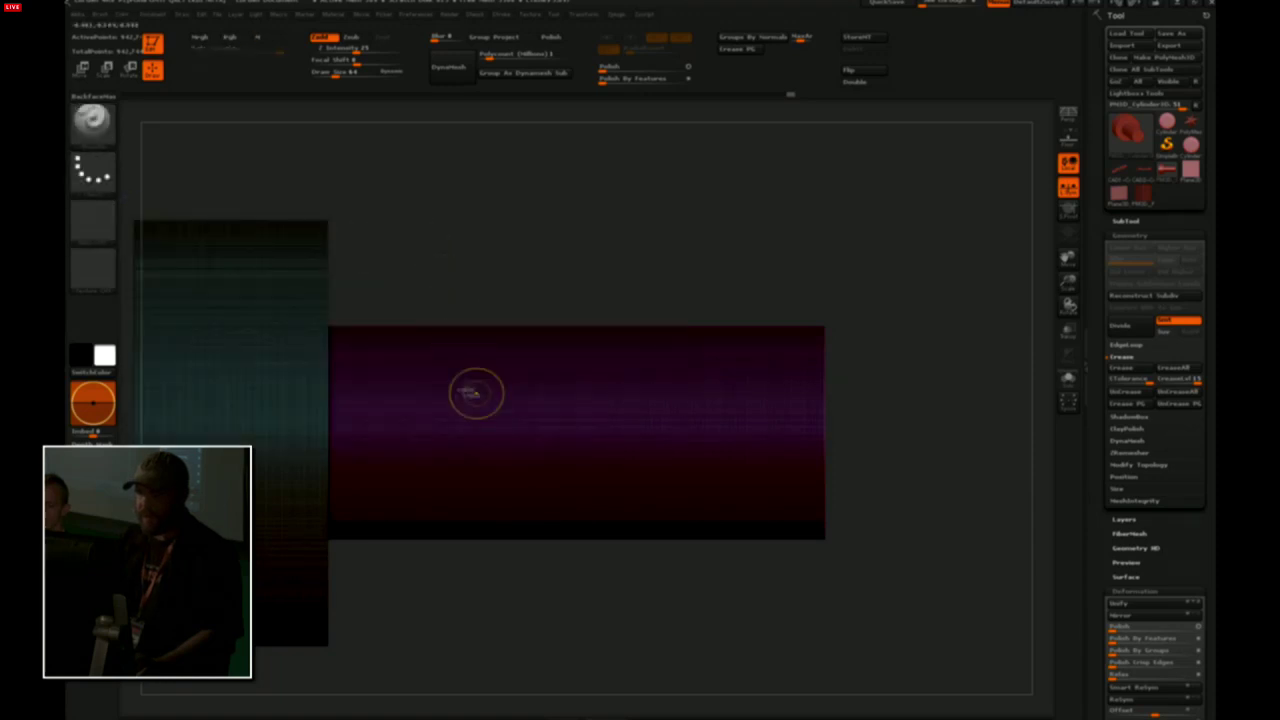
pyautogui.keyDown('ctrl'); pyautogui.moveTo(407, 237); pyautogui.dragTo(758, 578); pyautogui.keyUp('ctrl')
pyautogui.hotkey('ctrl', 'z')
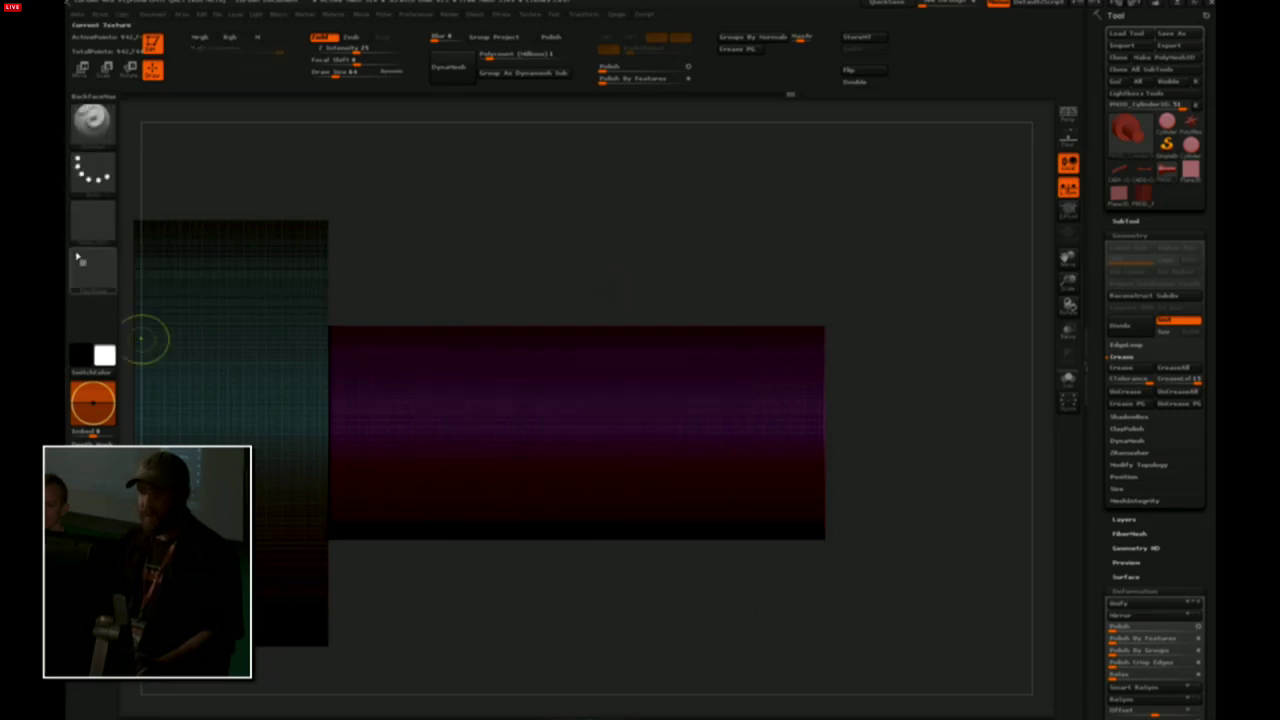
# Set the grabbed masking alpha to repeat with 14 horizontal tiles
pyautogui.click(69, 256)
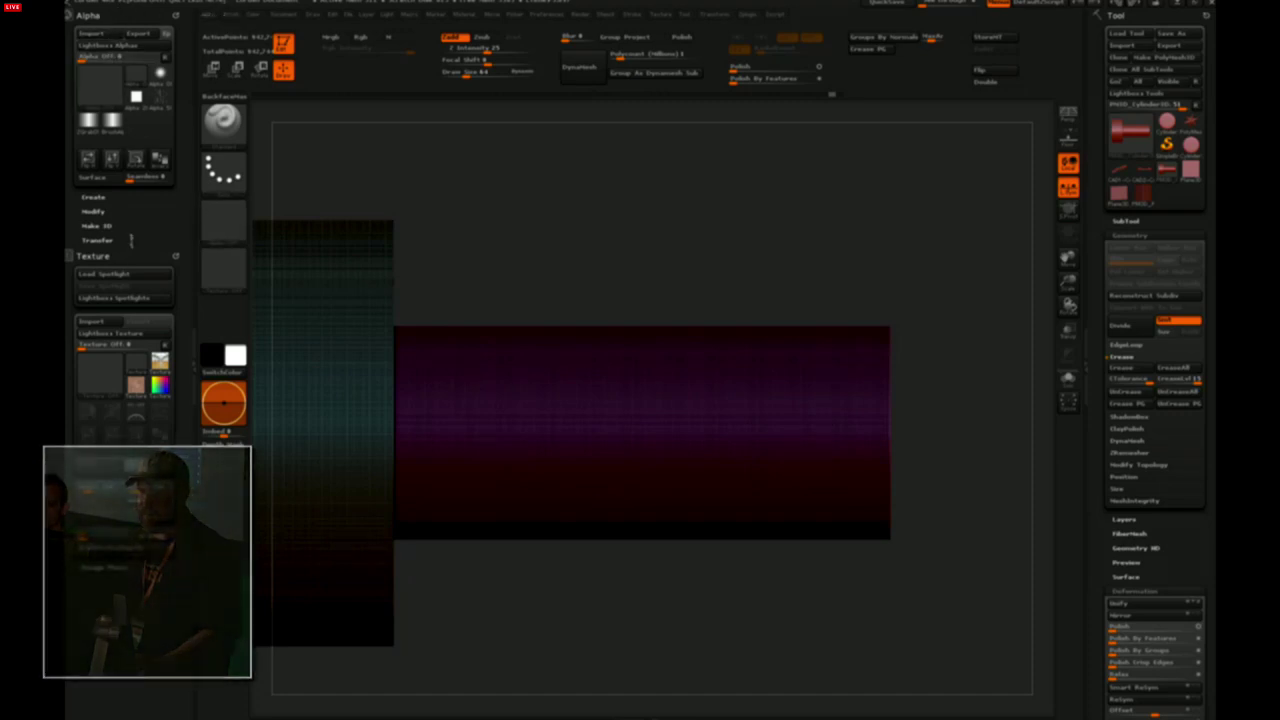
pyautogui.click(93, 212)
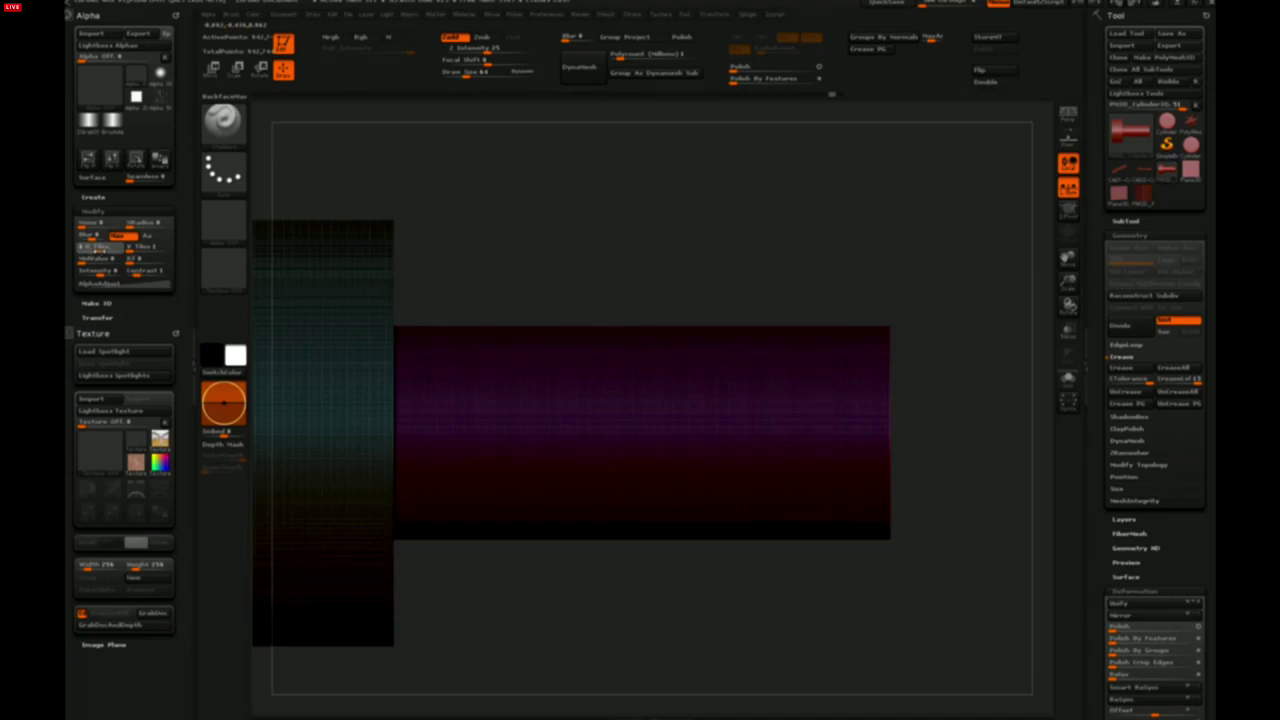
pyautogui.press('ctrl')
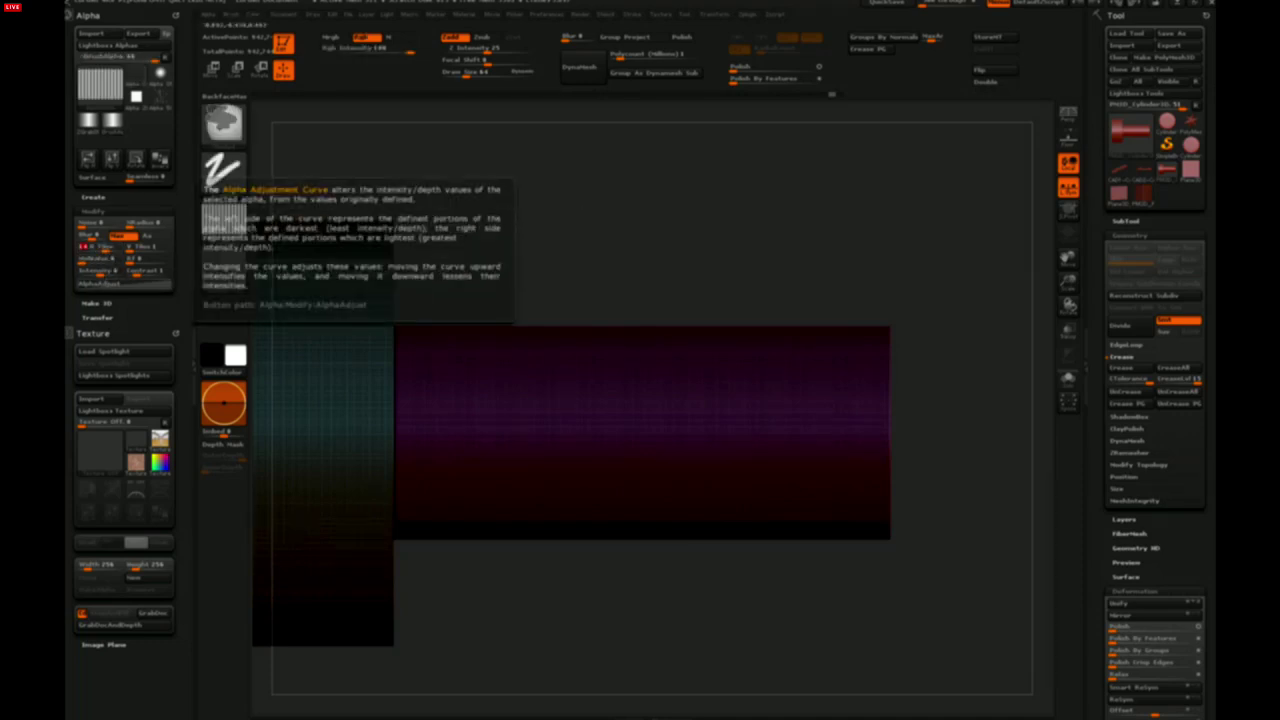
pyautogui.press('ctrl')
# Mask the whole shaft with the tiled alpha, hide the polyframe and invert the mask
pyautogui.keyDown('ctrl'); pyautogui.moveTo(404, 208); pyautogui.dragTo(646, 438); pyautogui.keyUp('ctrl')
pyautogui.moveTo(950, 602)
pyautogui.keyDown('alt'); pyautogui.mouseDown()
pyautogui.moveTo(988, 464)
pyautogui.moveTo(973, 461)
pyautogui.moveTo(970, 494)
pyautogui.mouseUp(); pyautogui.keyUp('alt')
pyautogui.hotkey('shift', 'f')
pyautogui.keyDown('ctrl'); pyautogui.click(973, 486); pyautogui.keyUp('ctrl')
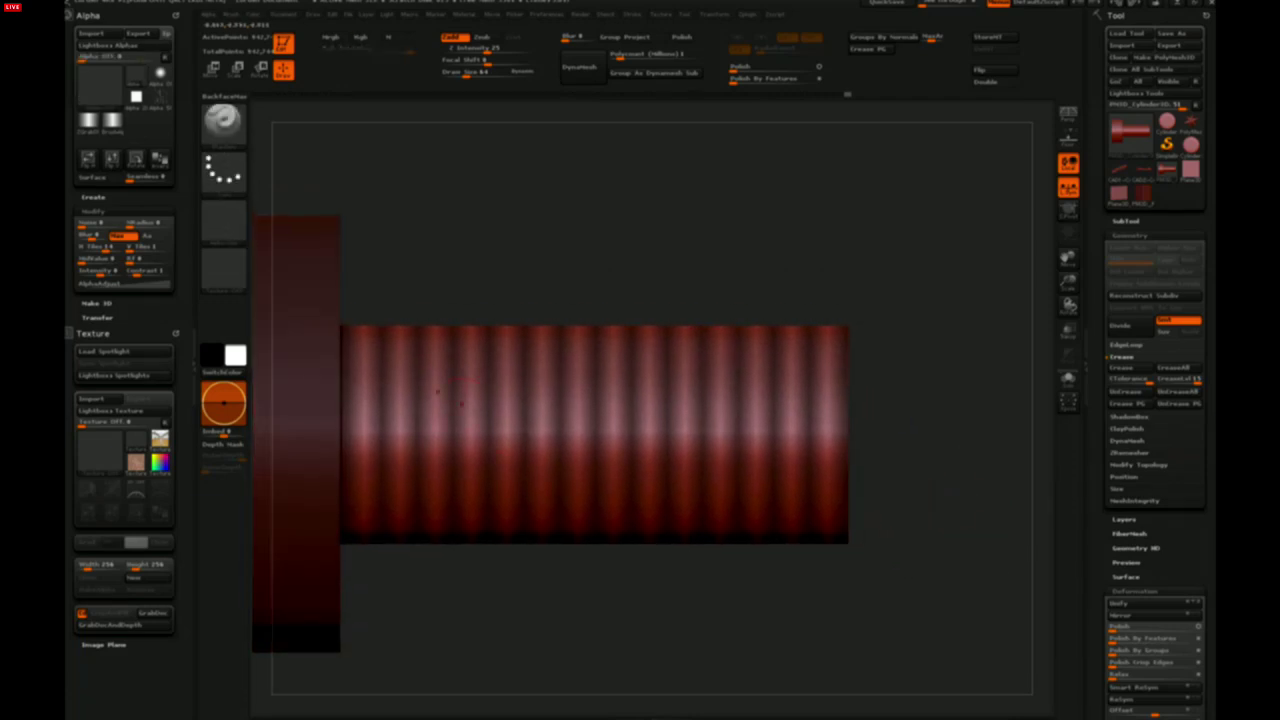
# Inflate the unmasked bands along the shaft into thread ridges, replacing the first weaker attempt with a stronger one, and clear the mask
pyautogui.moveTo(1183, 548); pyautogui.dragTo(1177, 143)
pyautogui.click(1156, 508)
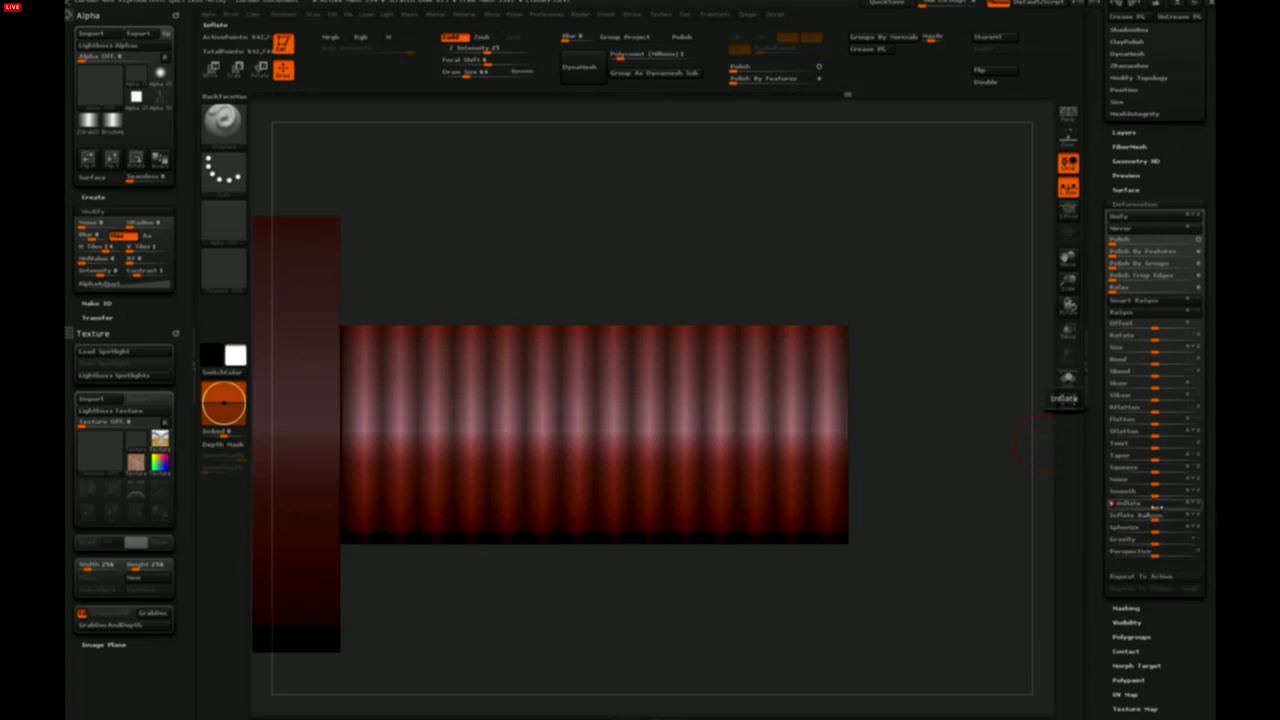
pyautogui.press('Return')
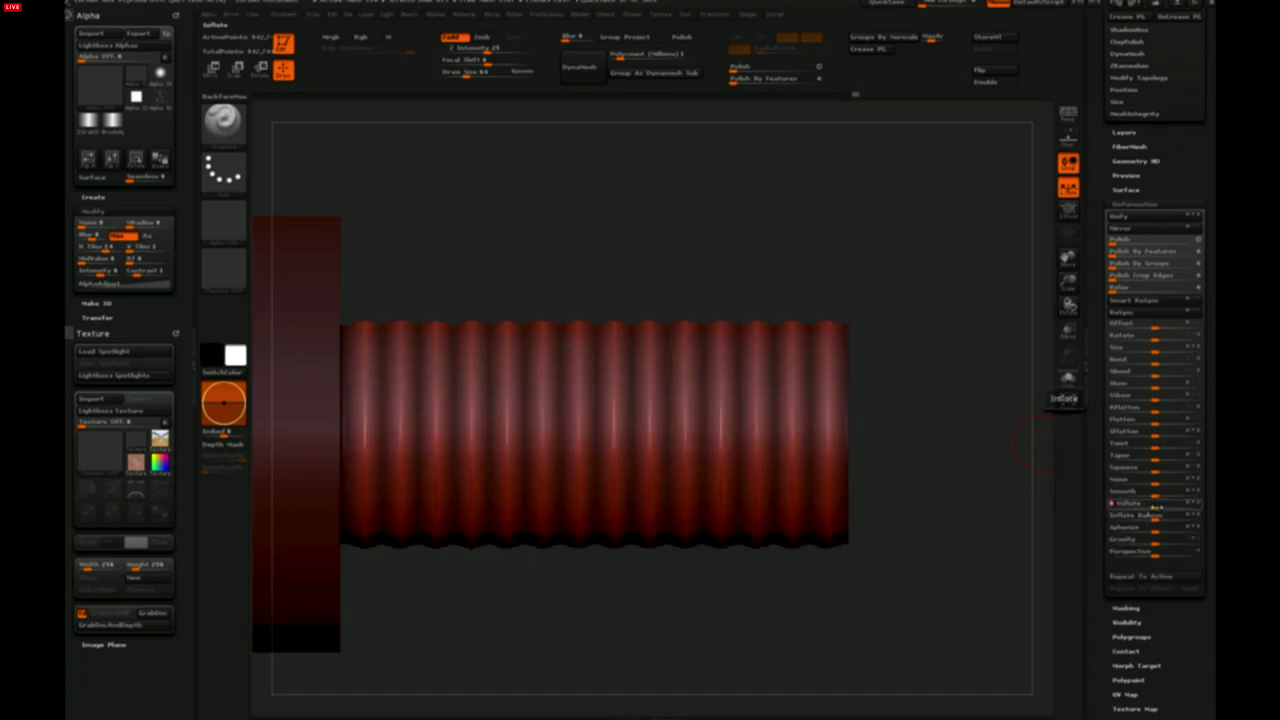
pyautogui.hotkey('ctrl', 'z')
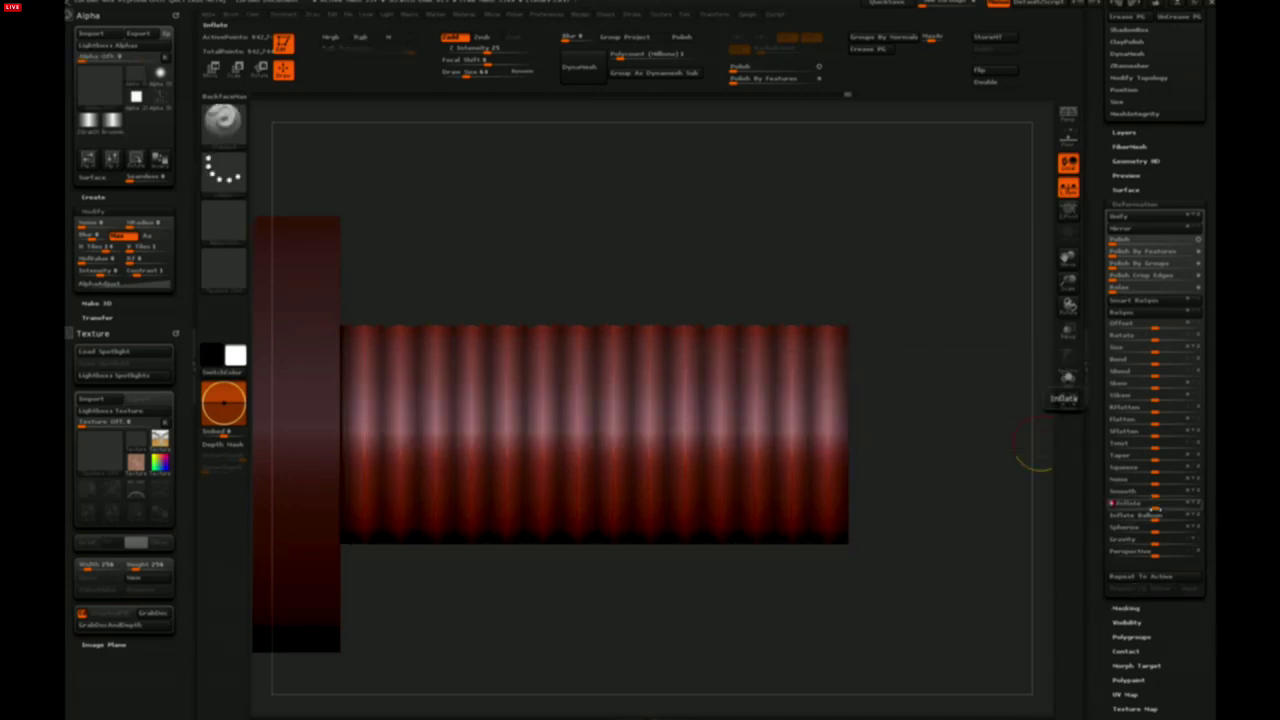
pyautogui.press('Return')
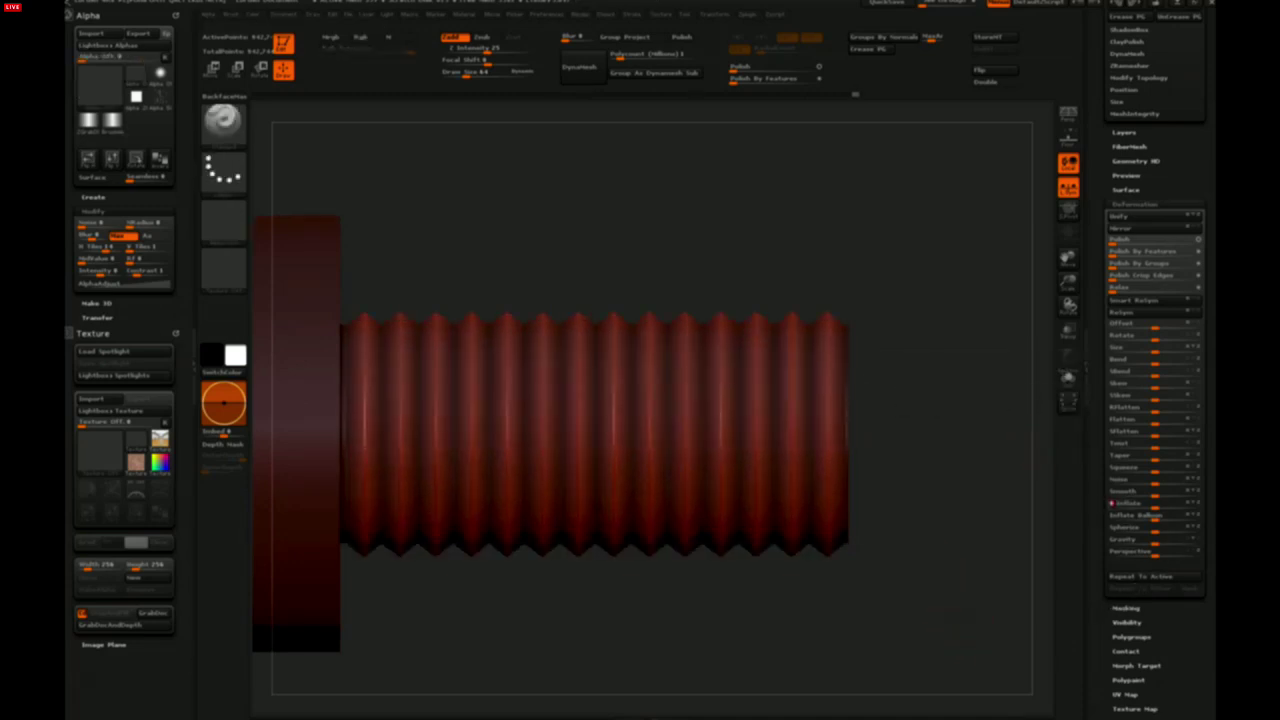
pyautogui.keyDown('alt'); pyautogui.moveTo(961, 610); pyautogui.dragTo(961, 533); pyautogui.keyUp('alt')
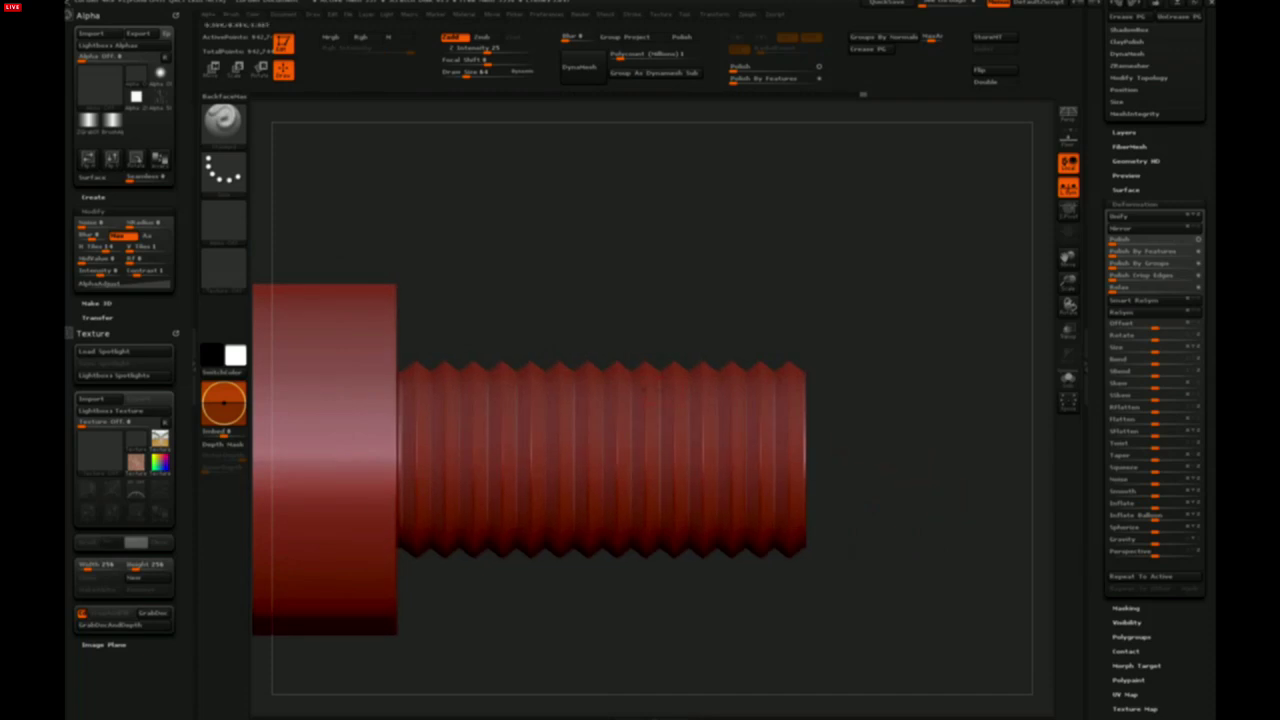
pyautogui.moveTo(817, 279); pyautogui.dragTo(816, 325)
pyautogui.moveTo(802, 230); pyautogui.dragTo(882, 300)
pyautogui.keyDown('alt'); pyautogui.moveTo(631, 430); pyautogui.dragTo(716, 403); pyautogui.keyUp('alt')
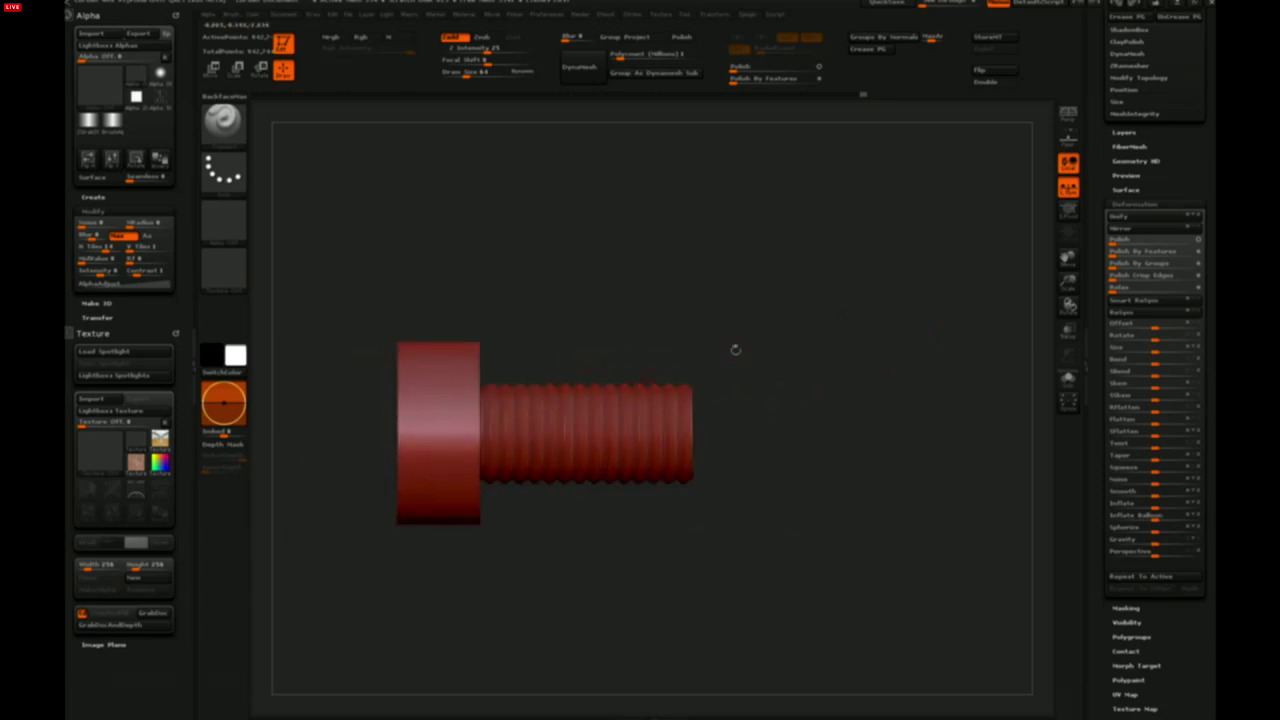
pyautogui.moveTo(852, 339)
pyautogui.mouseDown()
pyautogui.moveTo(868, 356)
pyautogui.moveTo(845, 348)
pyautogui.mouseUp()
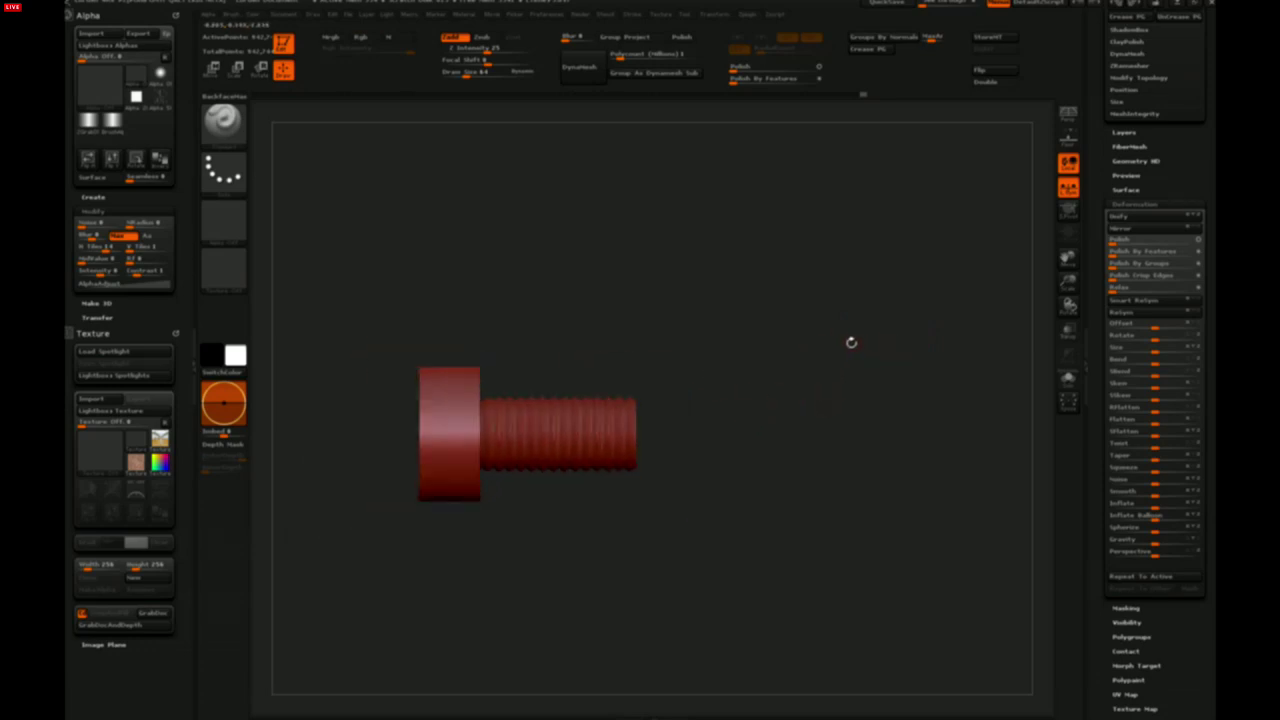
pyautogui.moveTo(1098, 222); pyautogui.dragTo(1131, 329)
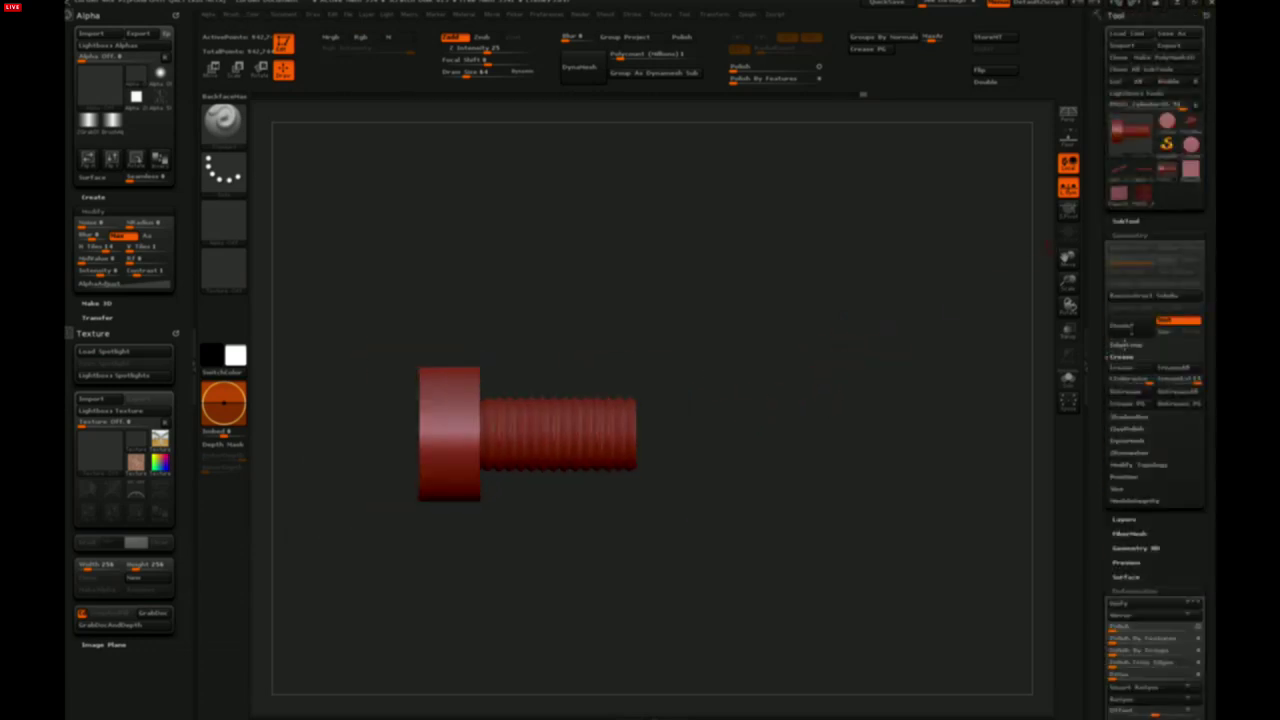
pyautogui.click(1136, 154)
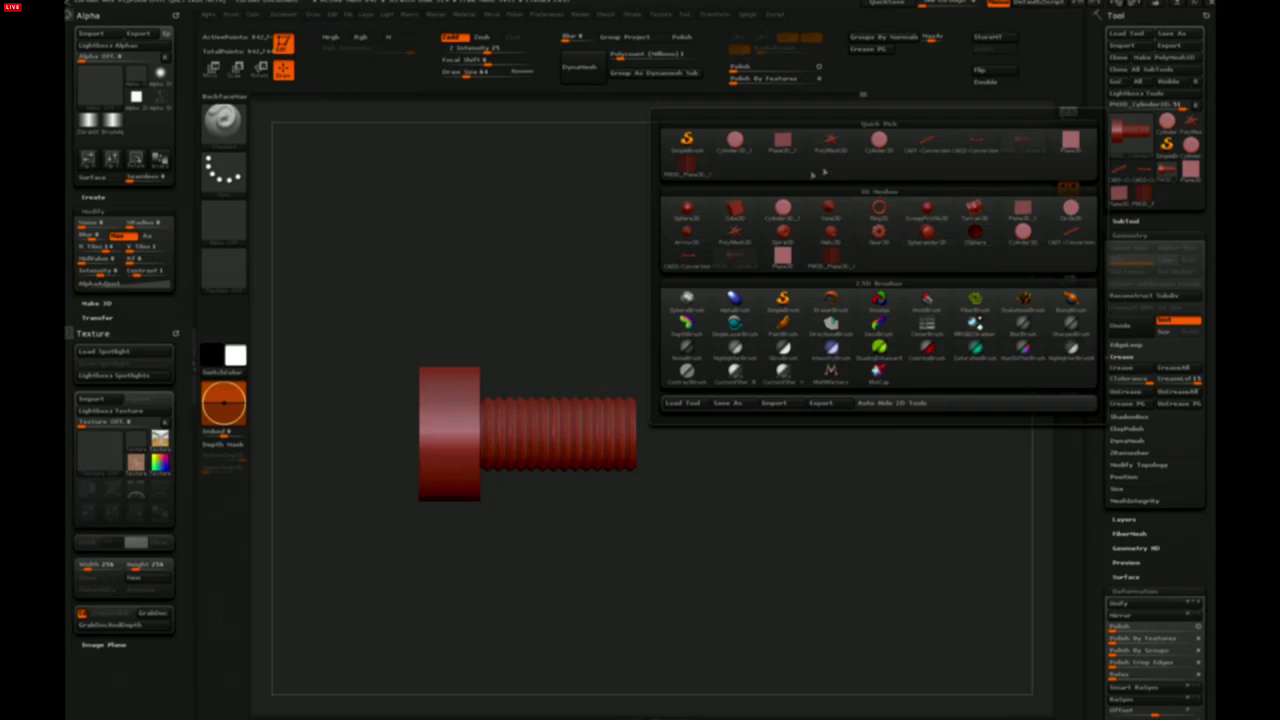
pyautogui.click(888, 268)
pyautogui.click(1136, 147)
pyautogui.moveTo(784, 240)
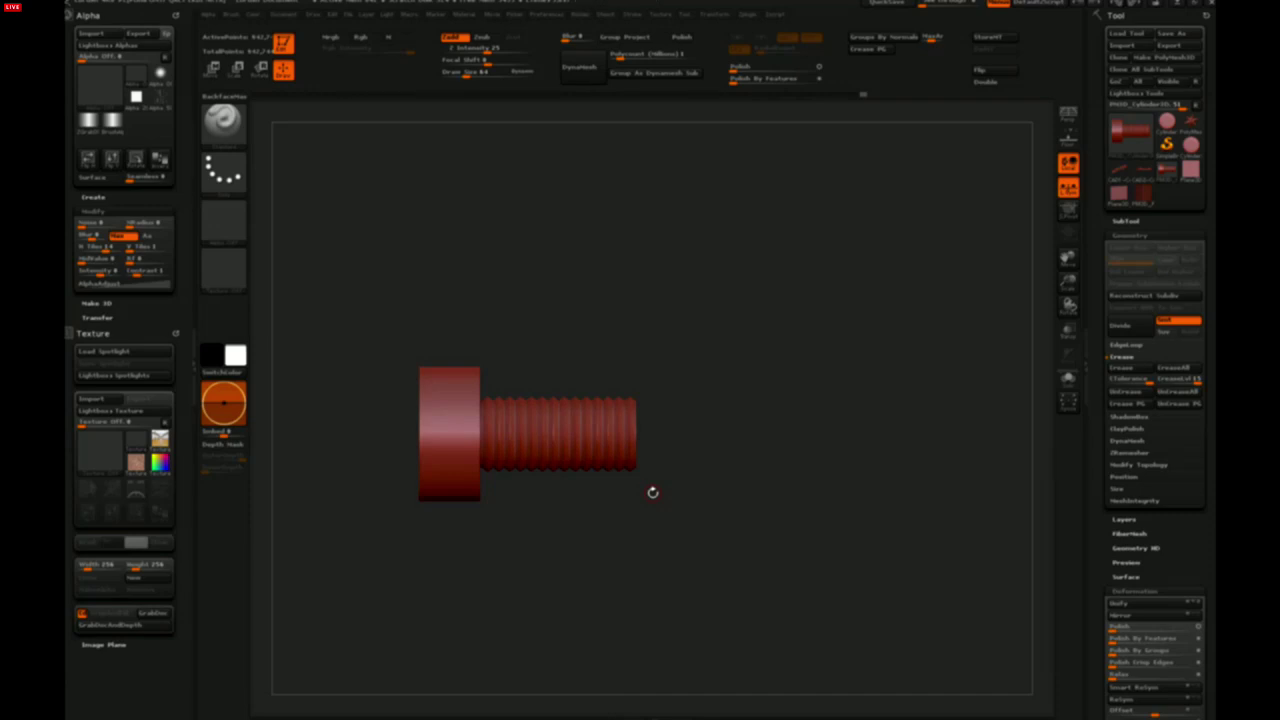
pyautogui.keyDown('alt'); pyautogui.moveTo(768, 471); pyautogui.dragTo(758, 536); pyautogui.keyUp('alt')
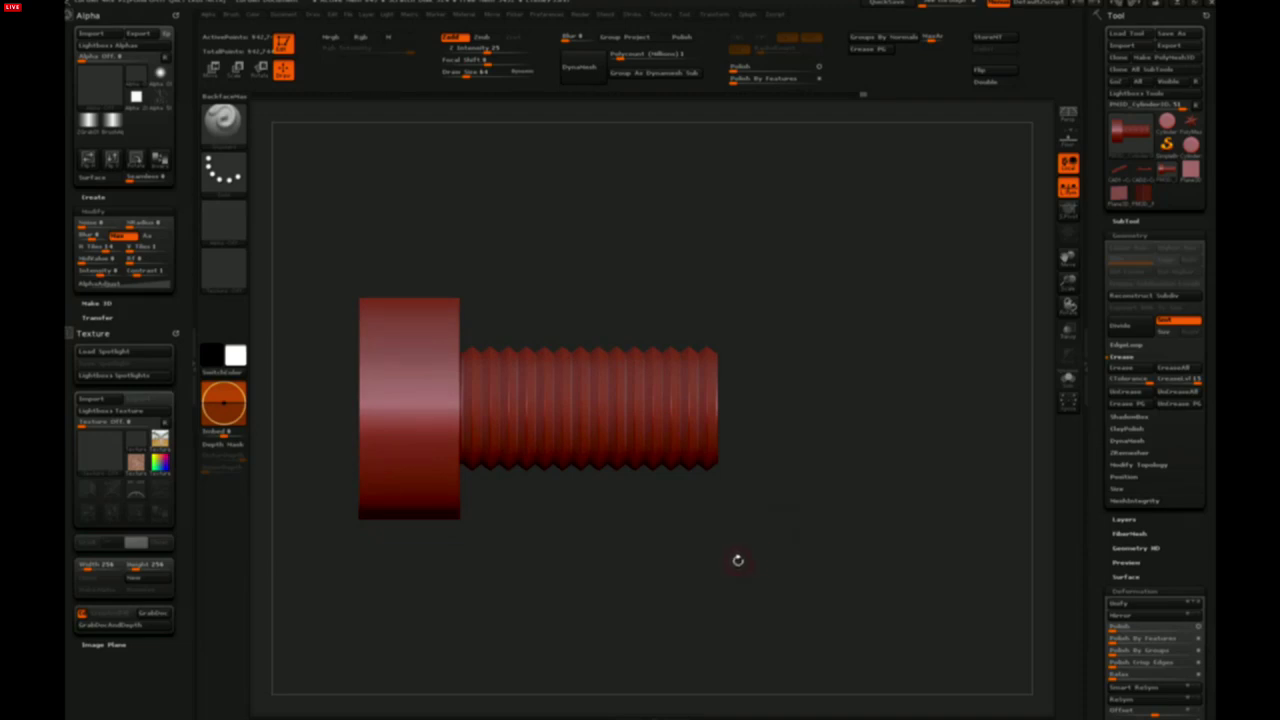
pyautogui.moveTo(729, 509); pyautogui.dragTo(774, 569)
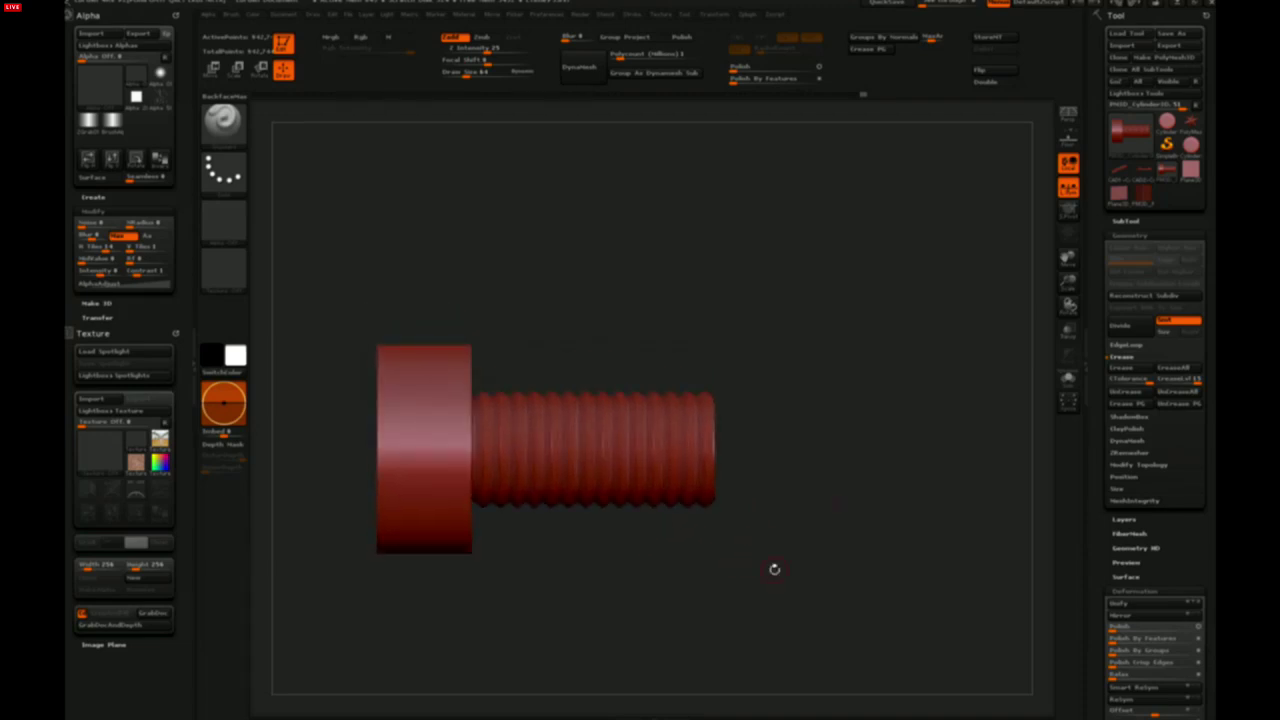
pyautogui.moveTo(832, 531); pyautogui.dragTo(836, 580)
pyautogui.moveTo(700, 468); pyautogui.dragTo(771, 496)
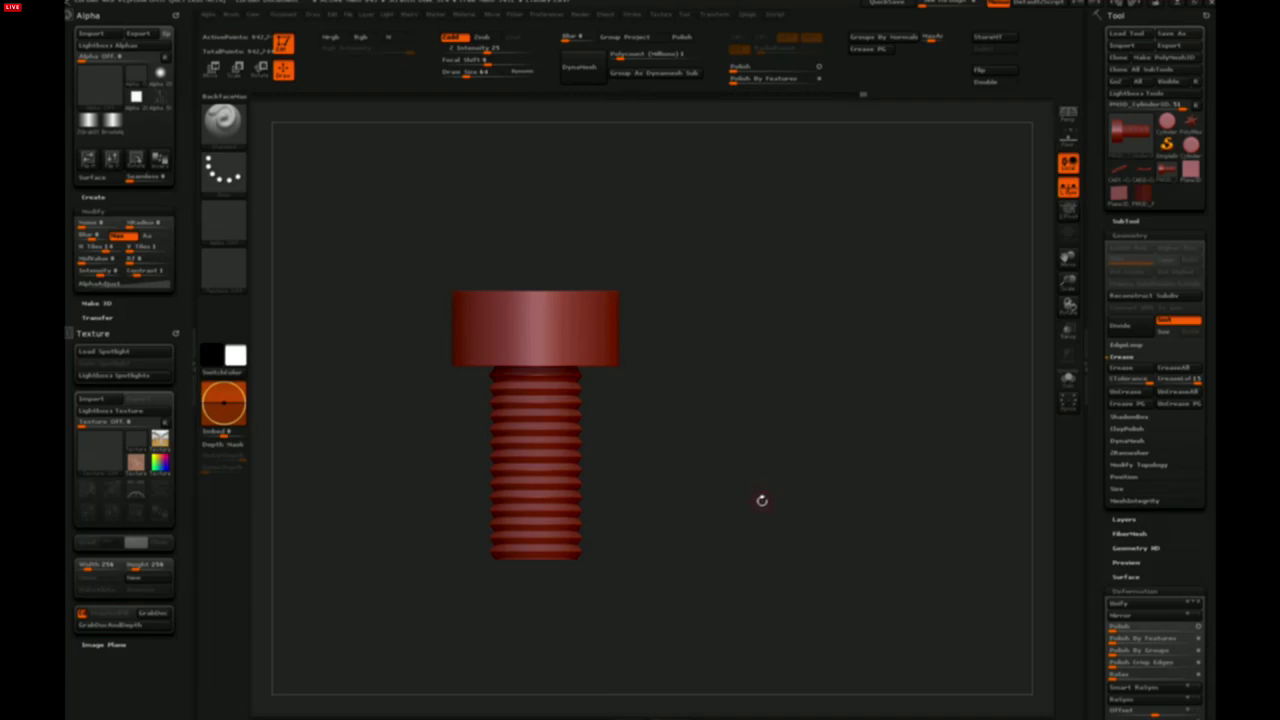
pyautogui.moveTo(732, 413); pyautogui.dragTo(789, 463)
# View the bolt head end-on and enable radial symmetry with a radial count of 6
pyautogui.moveTo(843, 380); pyautogui.dragTo(853, 292)
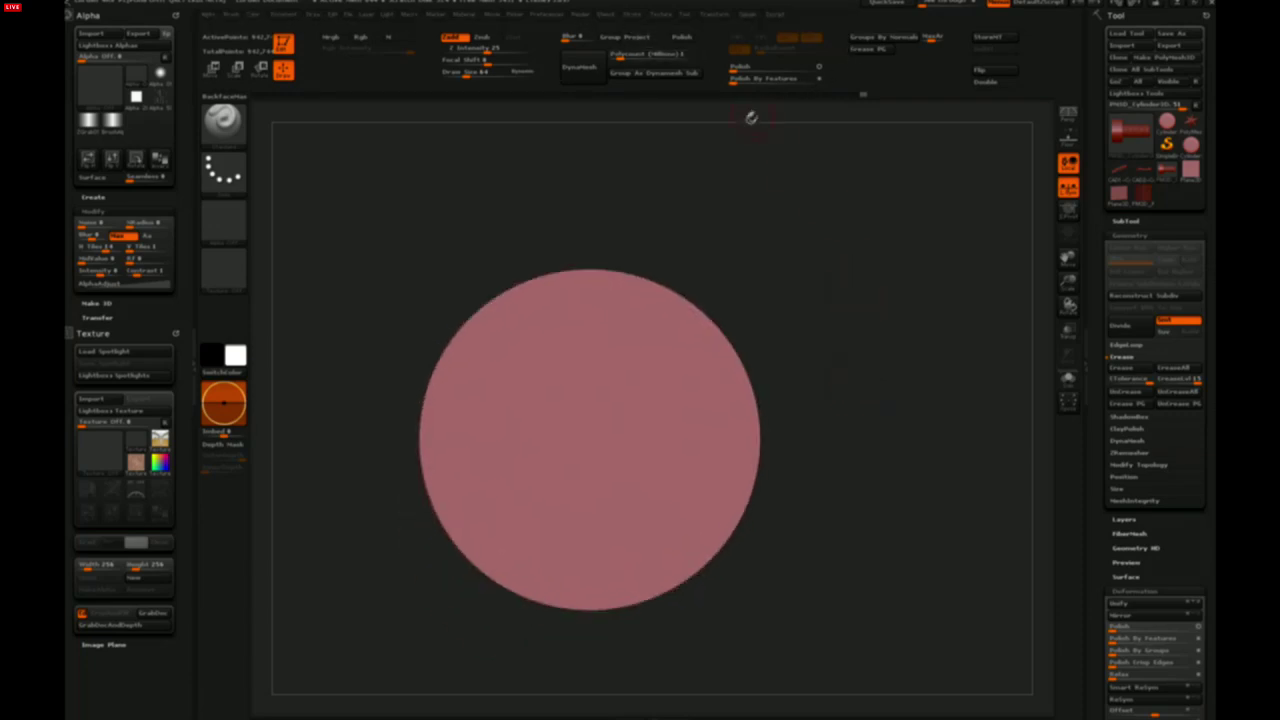
pyautogui.press('x')
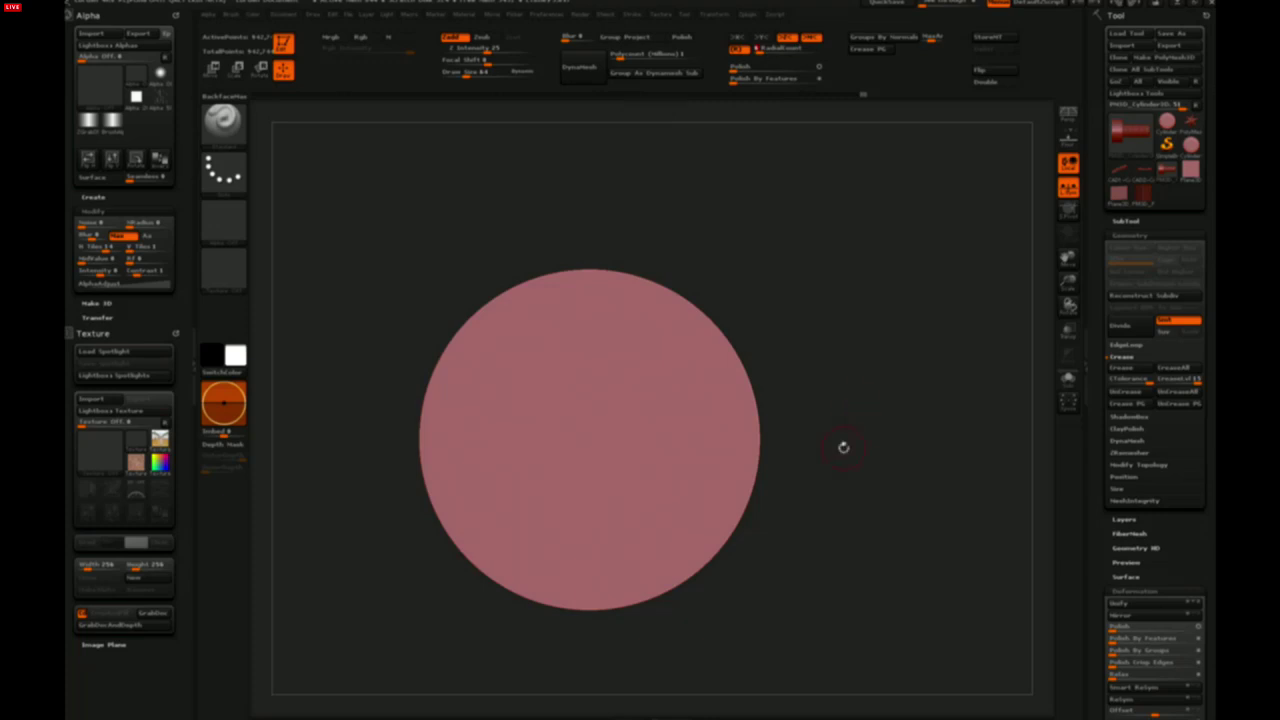
pyautogui.moveTo(856, 472)
pyautogui.mouseDown()
pyautogui.moveTo(838, 479)
pyautogui.moveTo(903, 461)
pyautogui.moveTo(894, 477)
pyautogui.mouseUp()
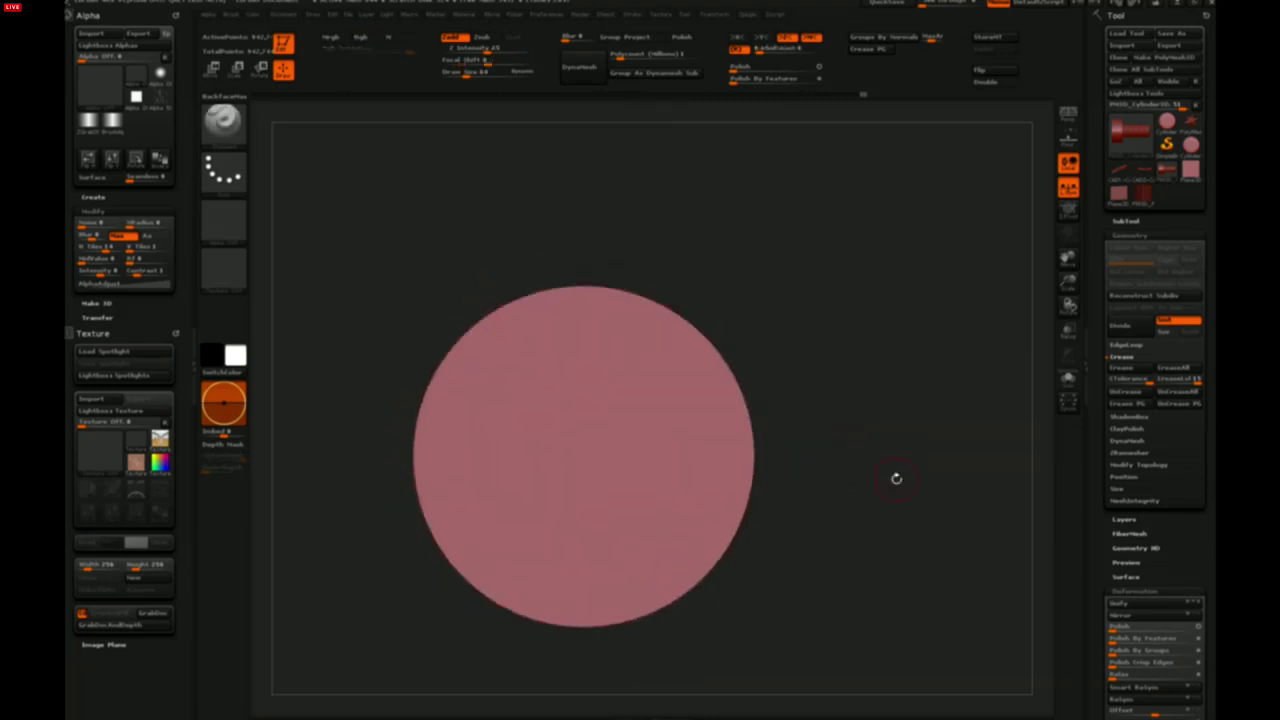
# Turn off the masking alpha and mask the head's outer area and the shaft, leaving a central hexagon unmasked on the end face
pyautogui.keyDown('ctrl'); pyautogui.moveTo(400, 206); pyautogui.dragTo(797, 380); pyautogui.keyUp('ctrl')
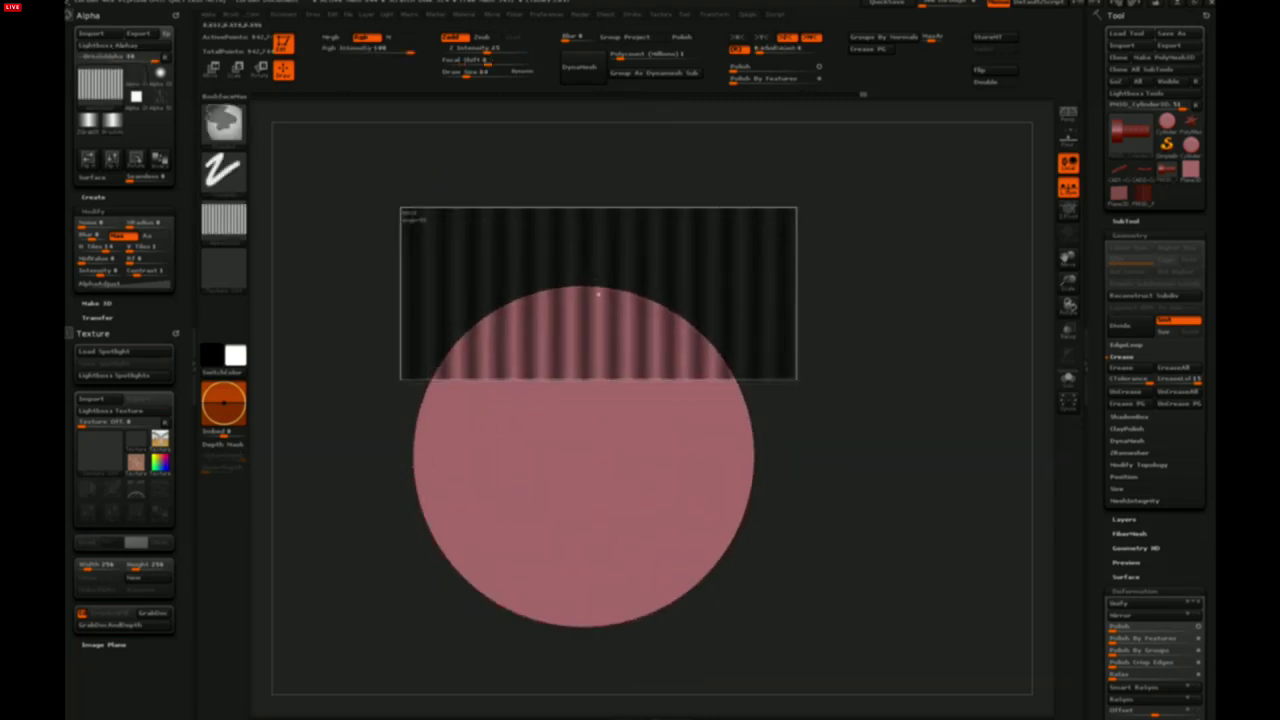
pyautogui.keyDown('ctrl'); pyautogui.click(224, 222); pyautogui.keyUp('ctrl')
pyautogui.keyDown('ctrl'); pyautogui.click(281, 236); pyautogui.keyUp('ctrl')
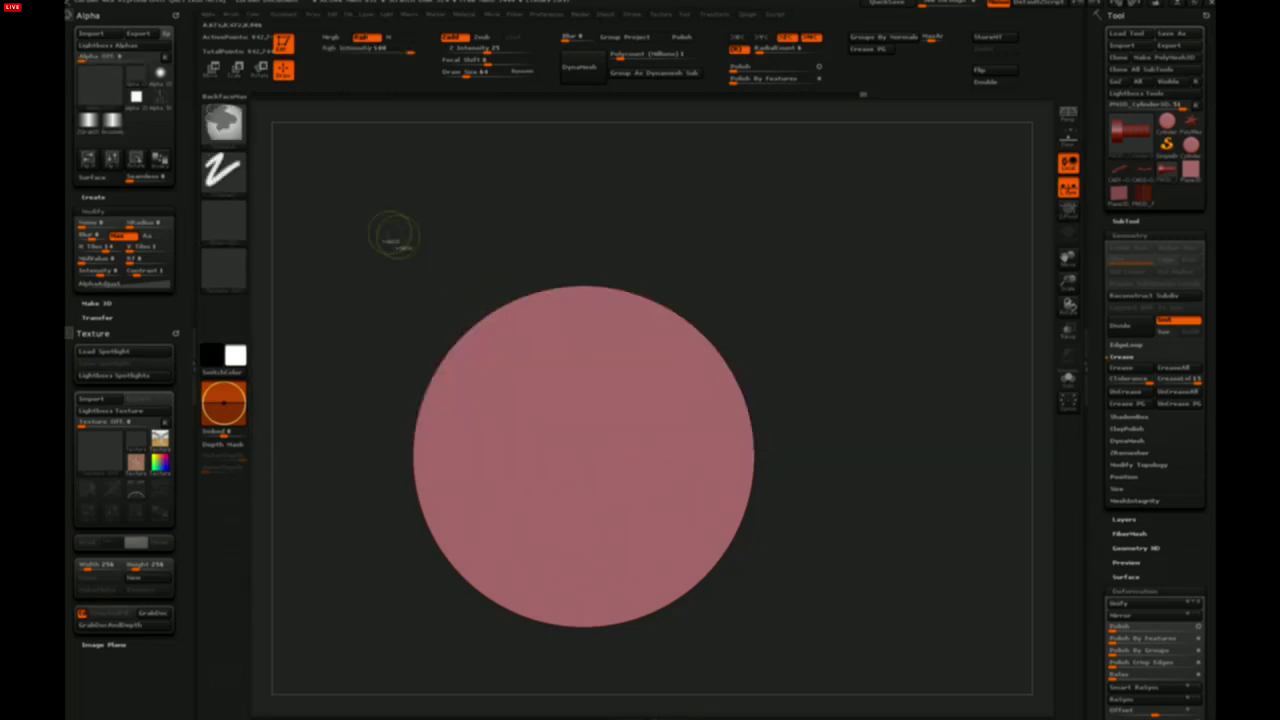
pyautogui.moveTo(367, 219)
pyautogui.keyDown('ctrl'); pyautogui.mouseDown()
pyautogui.moveTo(814, 393)
pyautogui.moveTo(863, 346)
pyautogui.moveTo(870, 443)
pyautogui.moveTo(915, 440)
pyautogui.moveTo(940, 420)
pyautogui.moveTo(894, 411)
pyautogui.moveTo(934, 350)
pyautogui.moveTo(1005, 358)
pyautogui.moveTo(975, 270)
pyautogui.moveTo(998, 420)
pyautogui.mouseUp(); pyautogui.keyUp('ctrl')
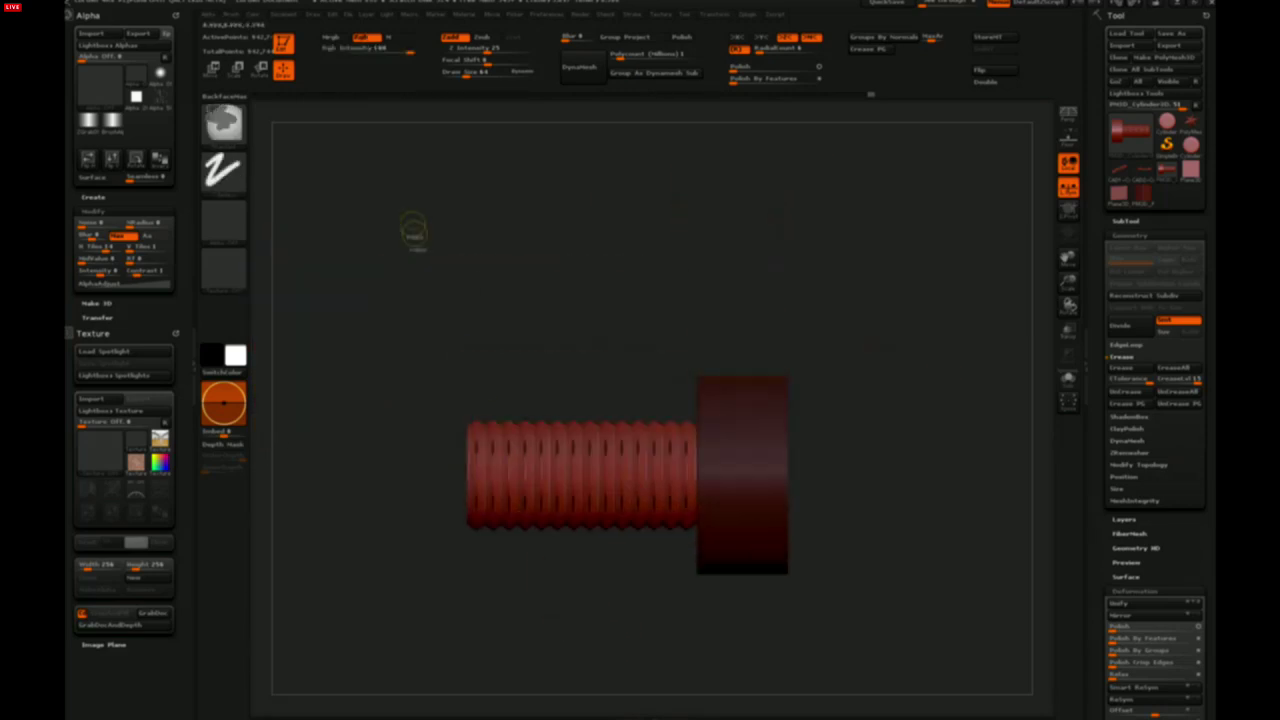
pyautogui.moveTo(416, 240)
pyautogui.keyDown('ctrl'); pyautogui.mouseDown()
pyautogui.moveTo(696, 704)
pyautogui.moveTo(738, 704)
pyautogui.mouseUp(); pyautogui.keyUp('ctrl')
# Turn the hexagon on the head's end face into its own polygroup from the mask and display the polyframe
pyautogui.moveTo(935, 471)
pyautogui.keyDown('alt'); pyautogui.mouseDown()
pyautogui.moveTo(928, 374)
pyautogui.moveTo(964, 398)
pyautogui.moveTo(977, 491)
pyautogui.moveTo(929, 566)
pyautogui.moveTo(1002, 566)
pyautogui.moveTo(983, 614)
pyautogui.moveTo(934, 550)
pyautogui.moveTo(947, 541)
pyautogui.moveTo(904, 528)
pyautogui.mouseUp(); pyautogui.keyUp('alt')
pyautogui.keyDown('ctrl'); pyautogui.click(978, 572); pyautogui.keyUp('ctrl')
pyautogui.hotkey('ctrl', 'w')
pyautogui.hotkey('shift', 'f')
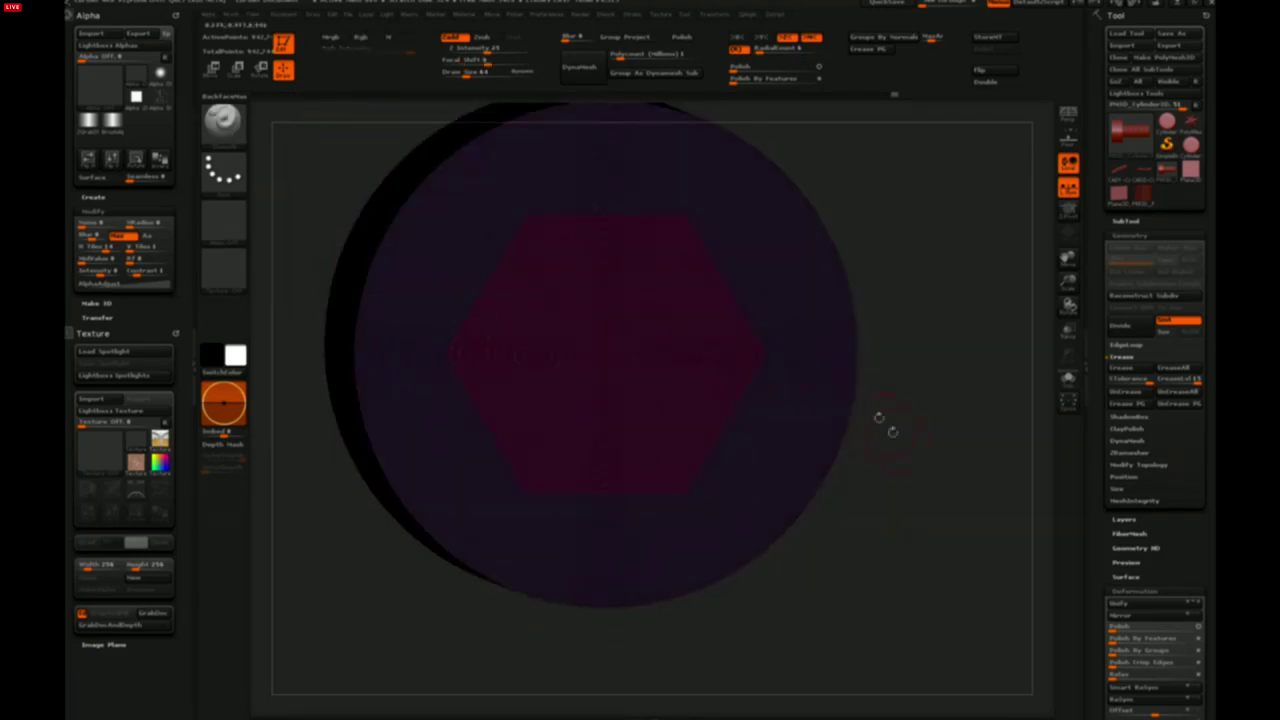
pyautogui.keyDown('alt'); pyautogui.moveTo(922, 520); pyautogui.dragTo(836, 408); pyautogui.keyUp('alt')
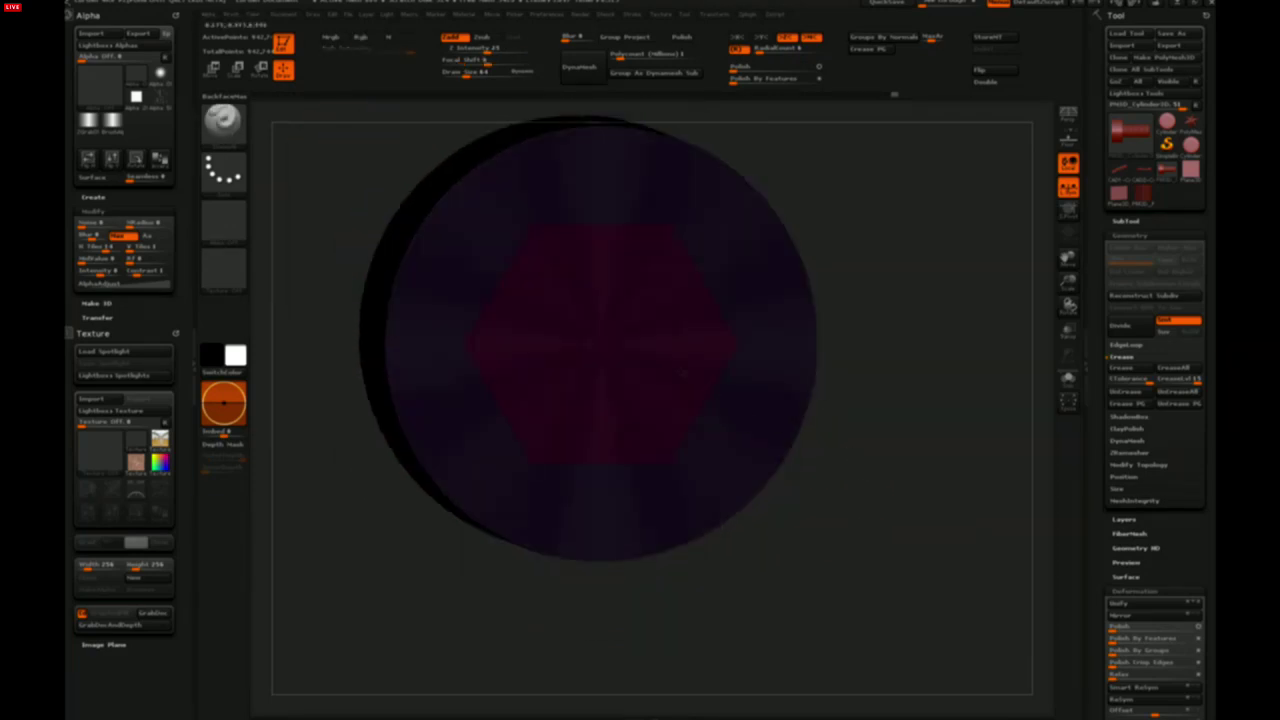
pyautogui.keyDown('alt'); pyautogui.moveTo(683, 373); pyautogui.dragTo(905, 334); pyautogui.keyUp('alt')
# Disable symmetry, hide the polyframe and isolate the hexagonal polygroup on the bolt head
pyautogui.press('x')
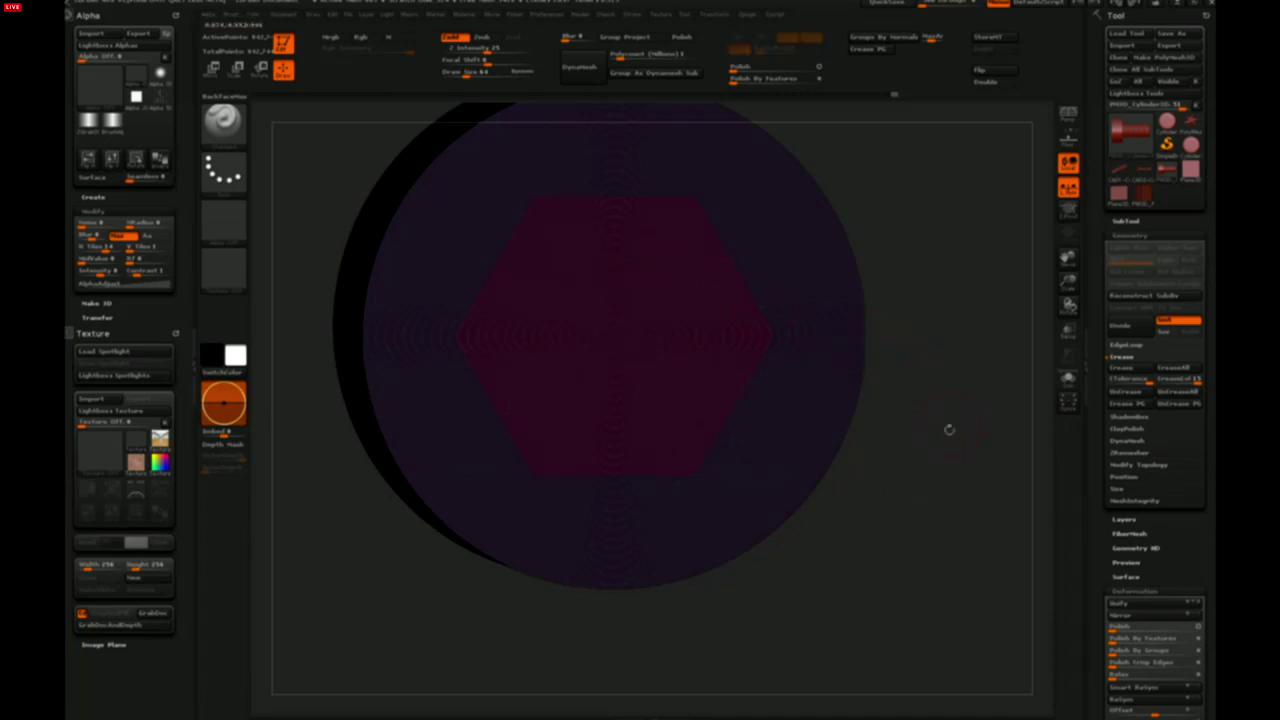
pyautogui.keyDown('alt'); pyautogui.moveTo(949, 430); pyautogui.dragTo(884, 482); pyautogui.keyUp('alt')
pyautogui.hotkey('shift', 'f')
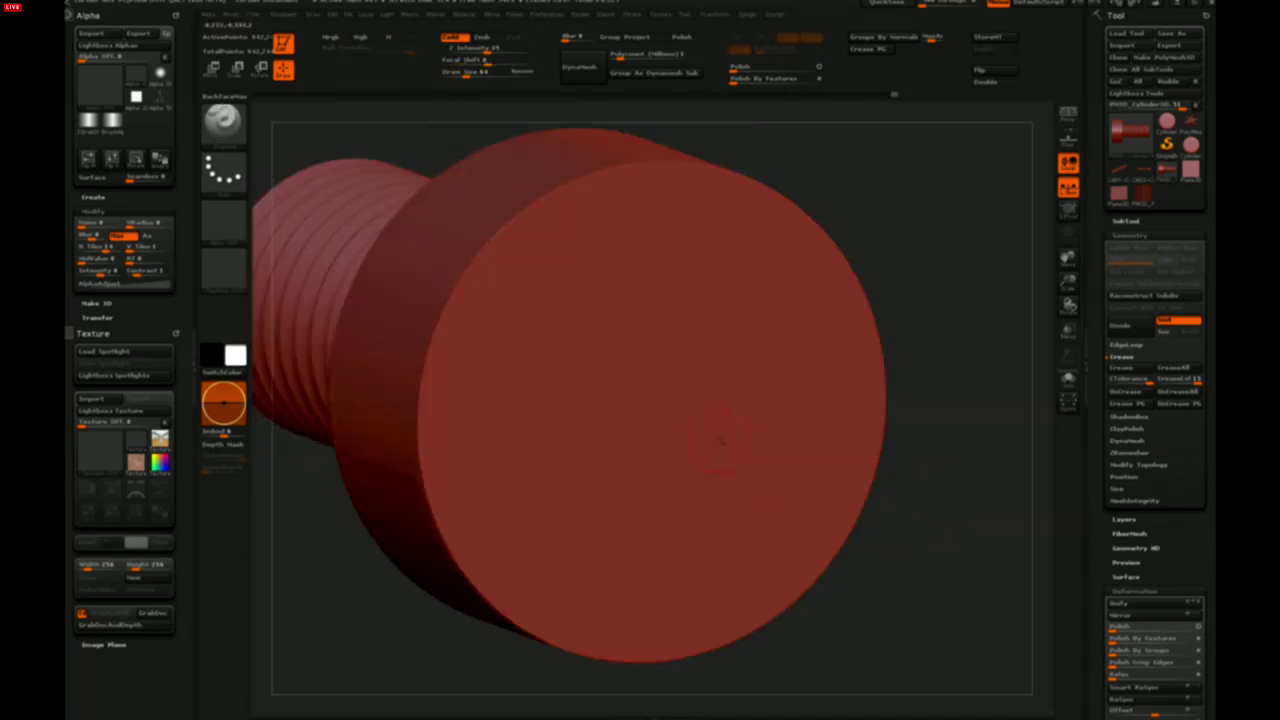
pyautogui.keyDown('ctrl'); pyautogui.keyDown('shift'); pyautogui.click(685, 404); pyautogui.keyUp('shift'); pyautogui.keyUp('ctrl')
pyautogui.moveTo(952, 467)
pyautogui.keyDown('alt'); pyautogui.mouseDown()
pyautogui.moveTo(904, 474)
pyautogui.moveTo(900, 434)
pyautogui.mouseUp(); pyautogui.keyUp('alt')
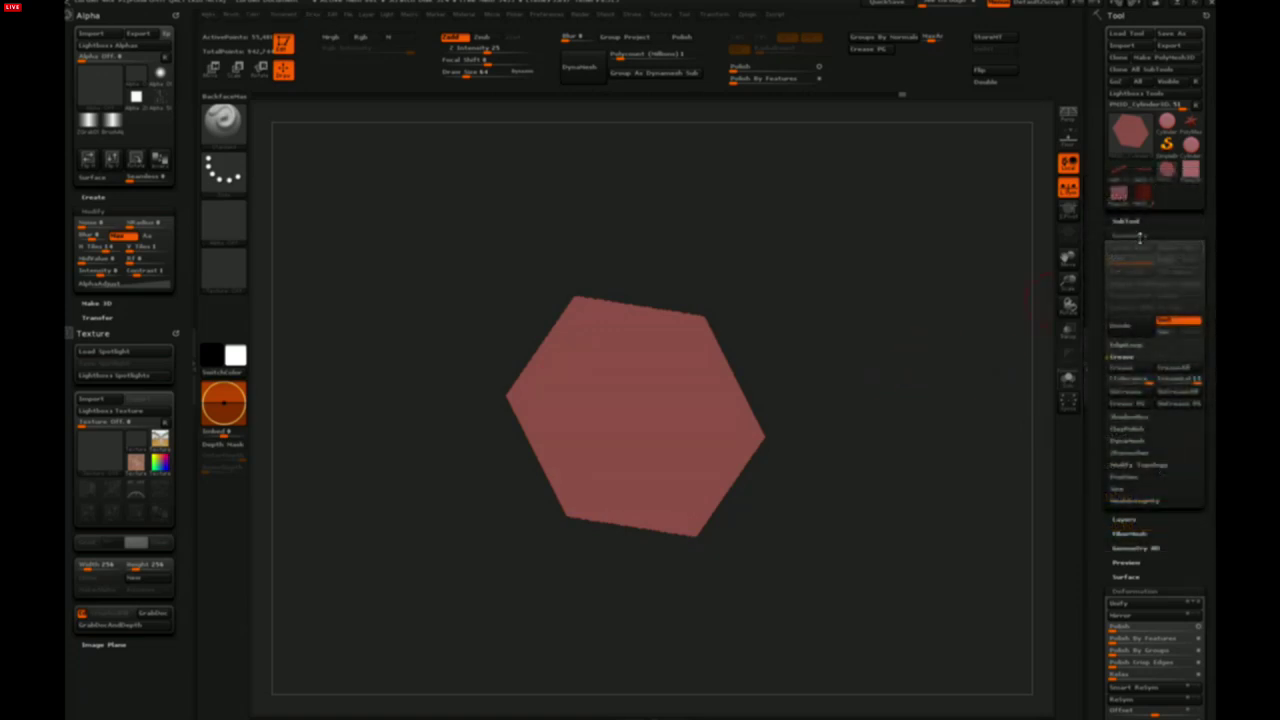
# Configure Panel Loops for the isolated hexagon with Inner instead of Double and a higher Polish value
pyautogui.click(1128, 345)
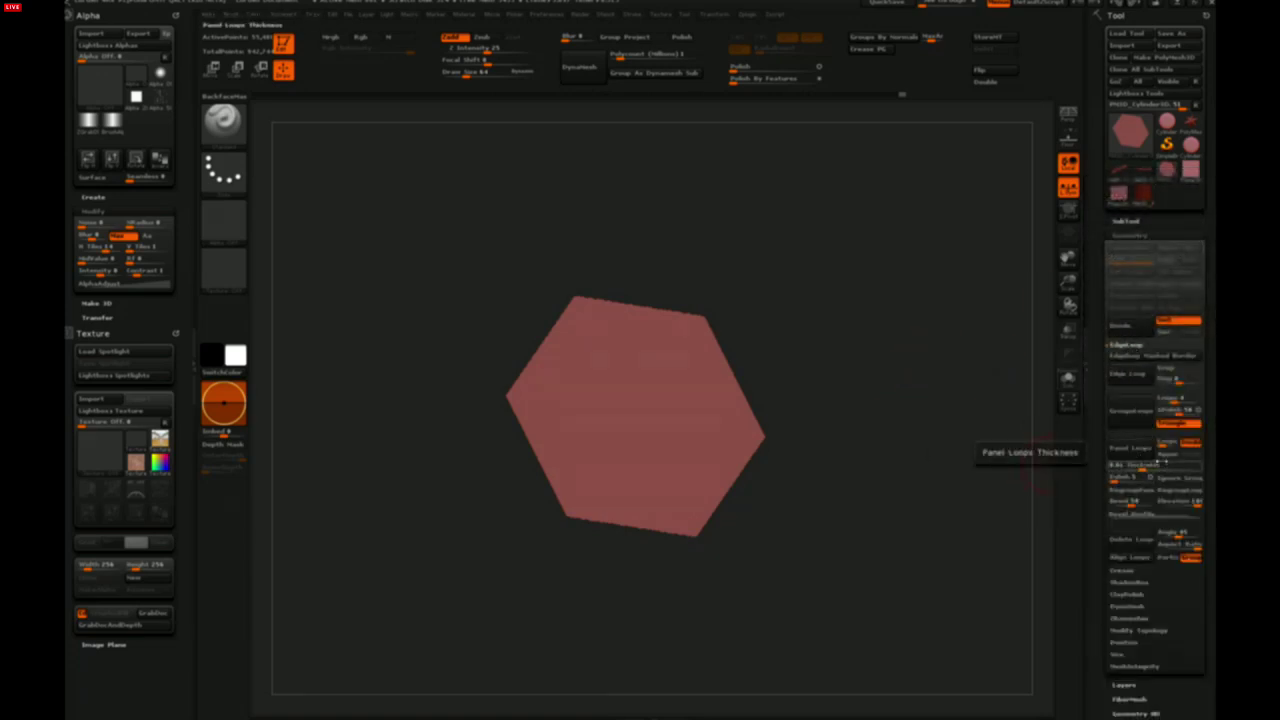
pyautogui.moveTo(910, 508)
pyautogui.mouseDown()
pyautogui.moveTo(908, 538)
pyautogui.moveTo(881, 566)
pyautogui.moveTo(874, 544)
pyautogui.mouseUp()
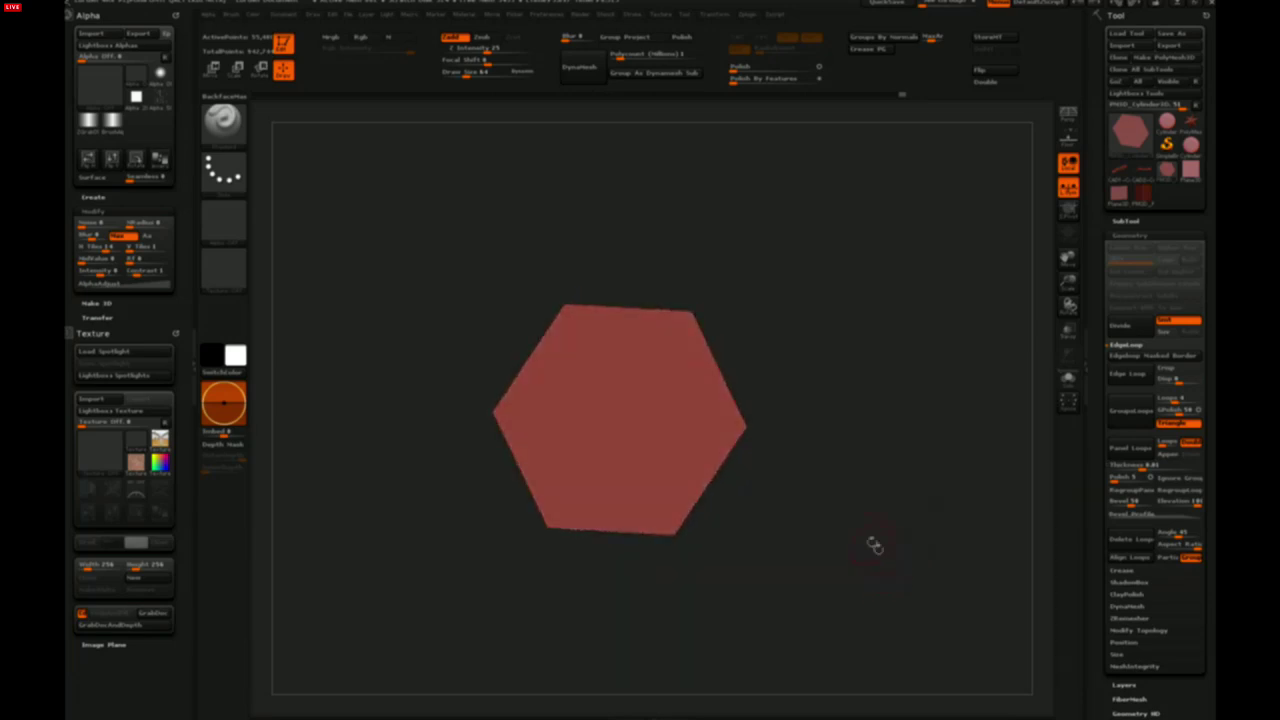
pyautogui.keyDown('shift'); pyautogui.moveTo(765, 284); pyautogui.dragTo(786, 428); pyautogui.keyUp('shift')
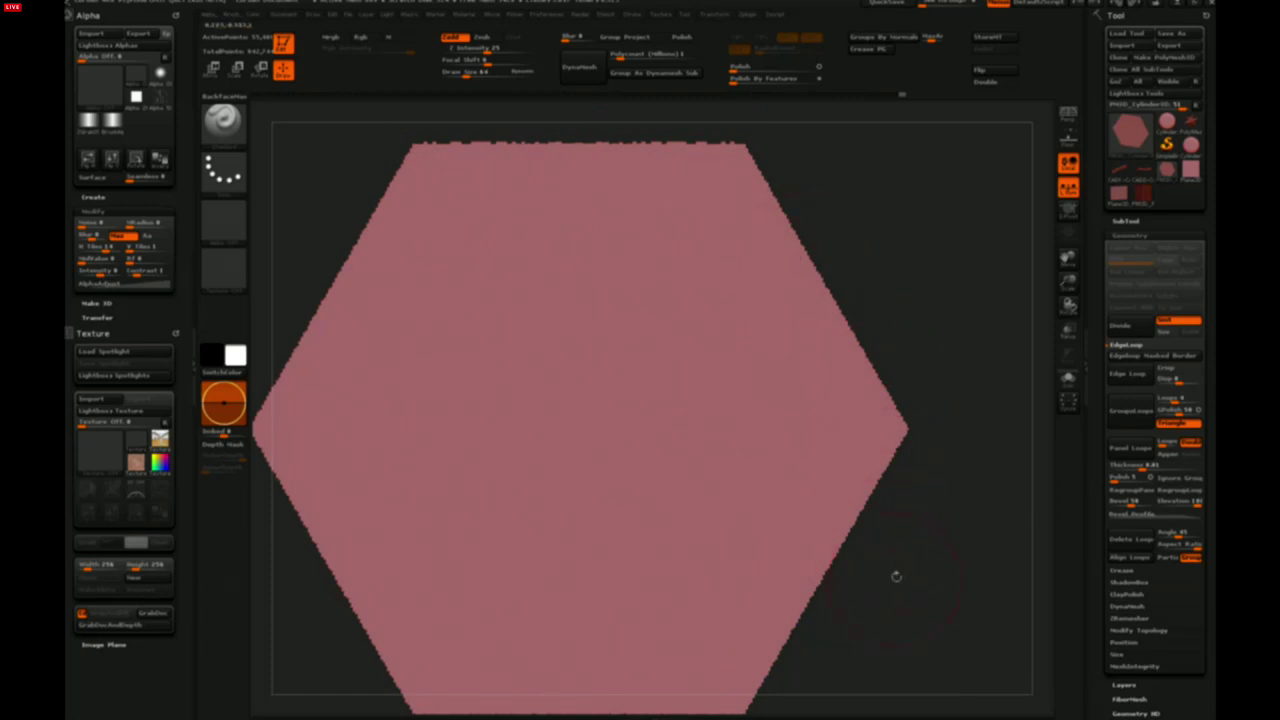
pyautogui.keyDown('alt'); pyautogui.moveTo(896, 576); pyautogui.dragTo(988, 463); pyautogui.keyUp('alt')
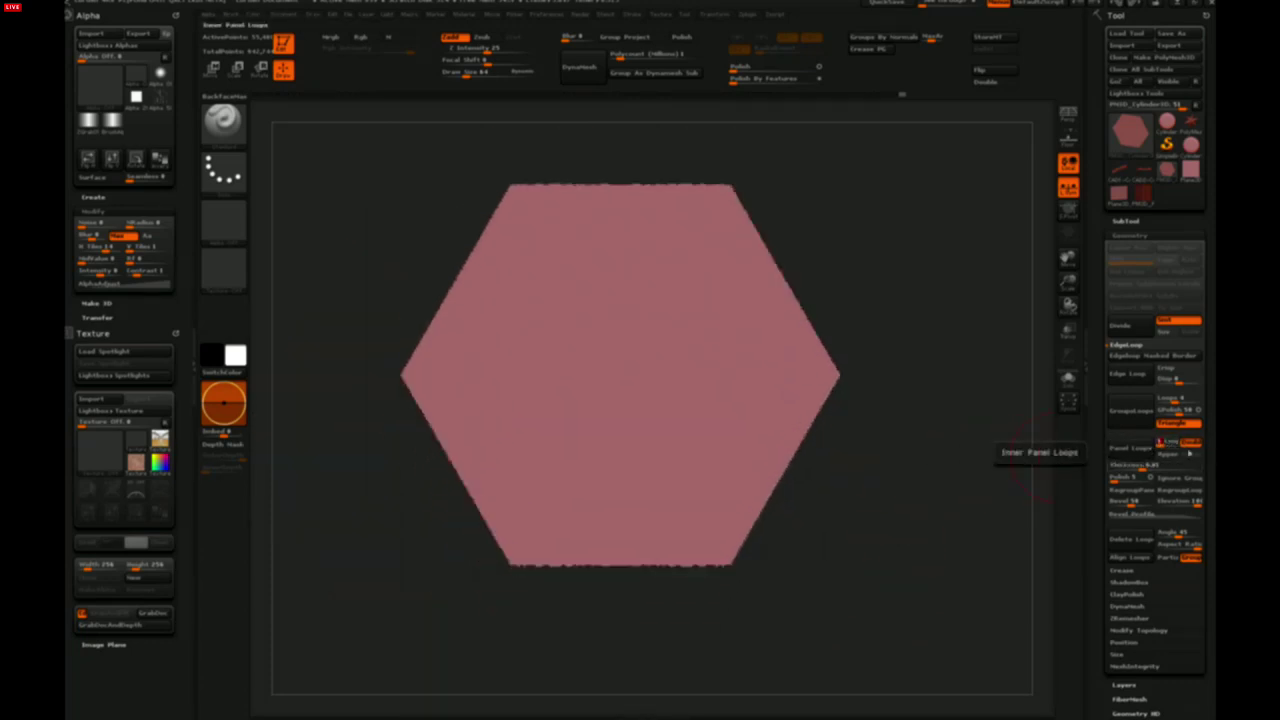
pyautogui.click(1192, 457)
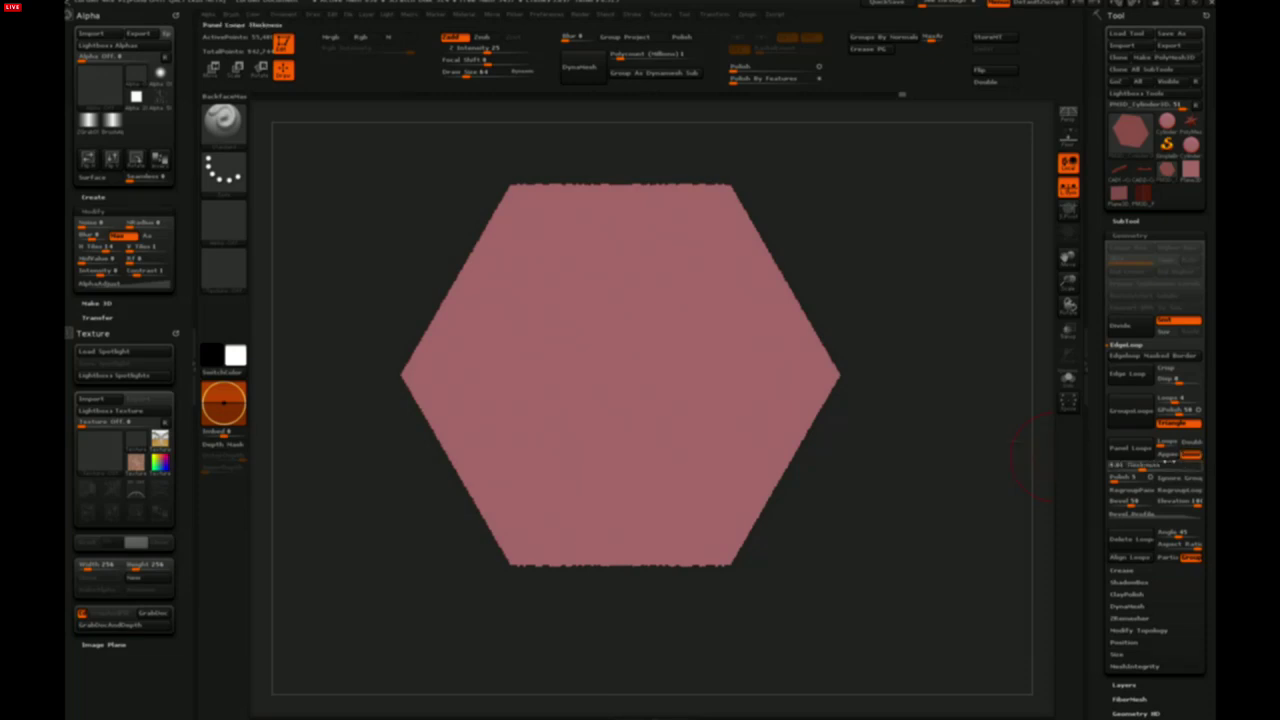
pyautogui.click(1150, 478)
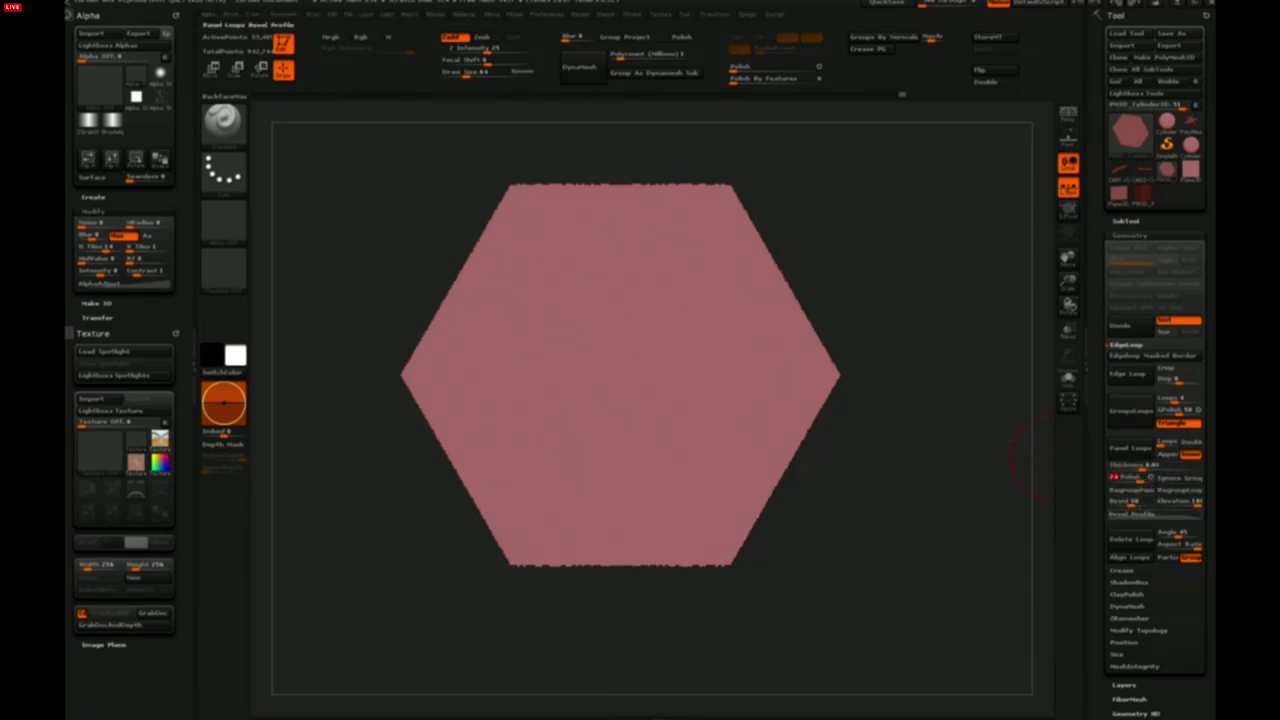
# Reshape the Panel Loops bevel profile curve into a straight diagonal descending across the whole graph
pyautogui.click(1135, 514)
pyautogui.moveTo(1127, 561); pyautogui.dragTo(1145, 497)
pyautogui.moveTo(1183, 561); pyautogui.dragTo(1180, 497)
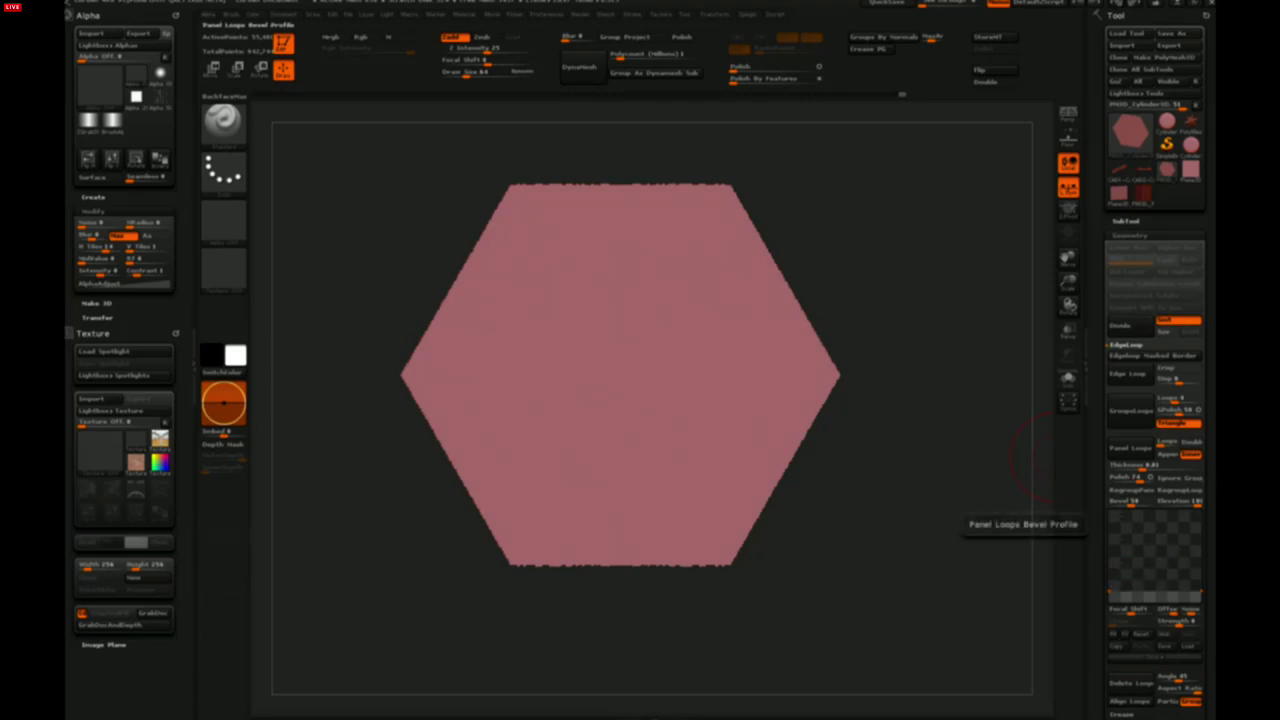
pyautogui.moveTo(1110, 590); pyautogui.dragTo(1110, 511)
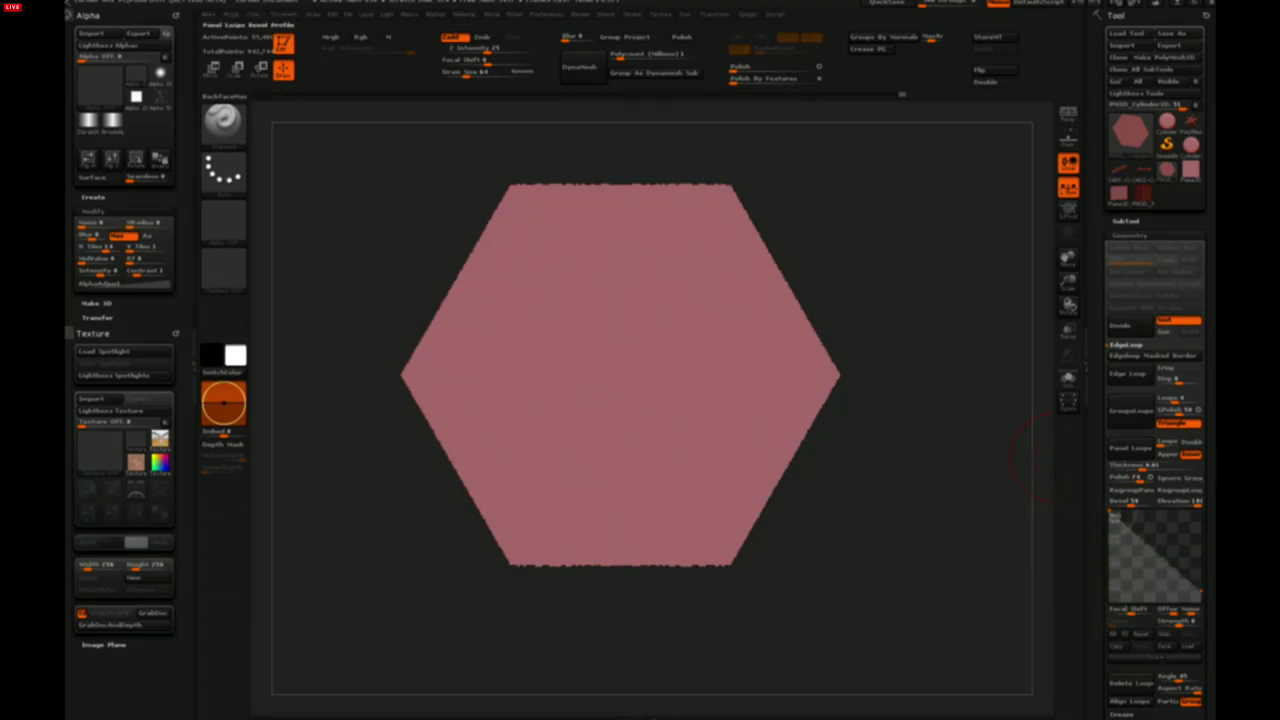
pyautogui.moveTo(872, 562); pyautogui.dragTo(903, 580)
pyautogui.keyDown('alt'); pyautogui.moveTo(903, 580); pyautogui.dragTo(889, 608); pyautogui.keyUp('alt')
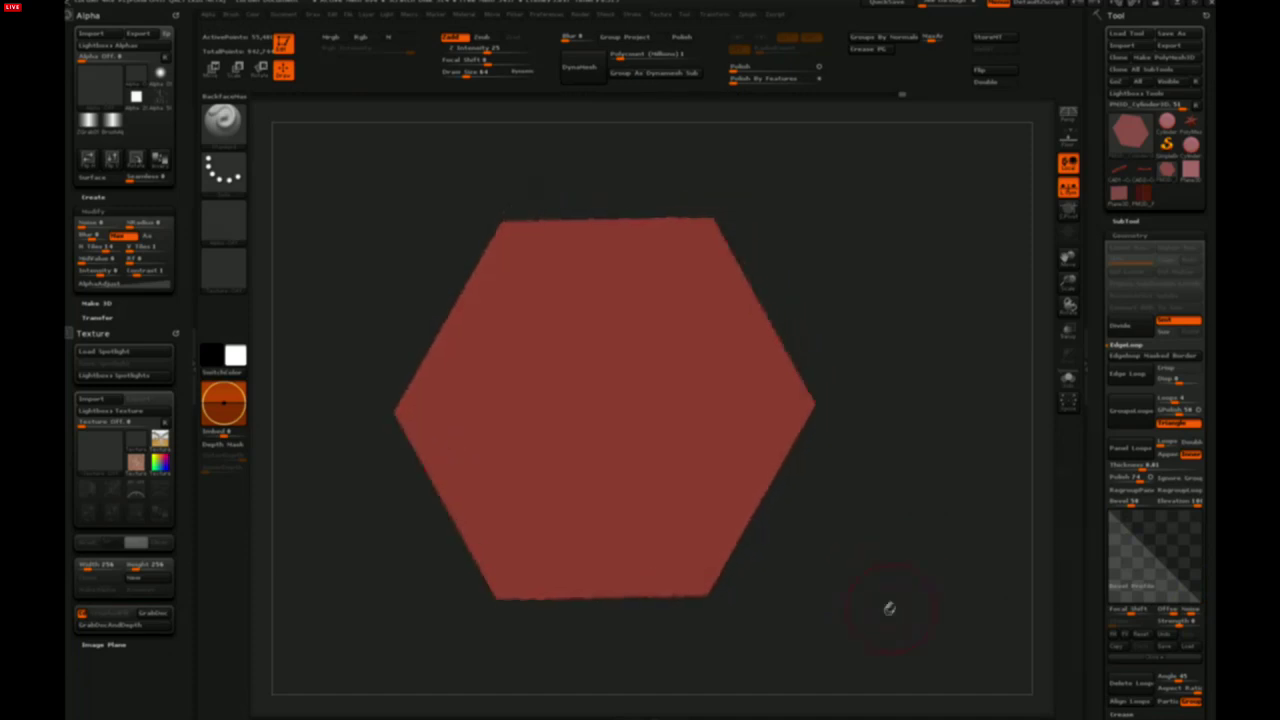
# Raise the Panel Loops Bevel to 100, try the loops on the isolated hexagon and undo them
pyautogui.moveTo(1132, 503); pyautogui.dragTo(1180, 507)
pyautogui.keyDown('alt'); pyautogui.moveTo(894, 574); pyautogui.dragTo(895, 589); pyautogui.keyUp('alt')
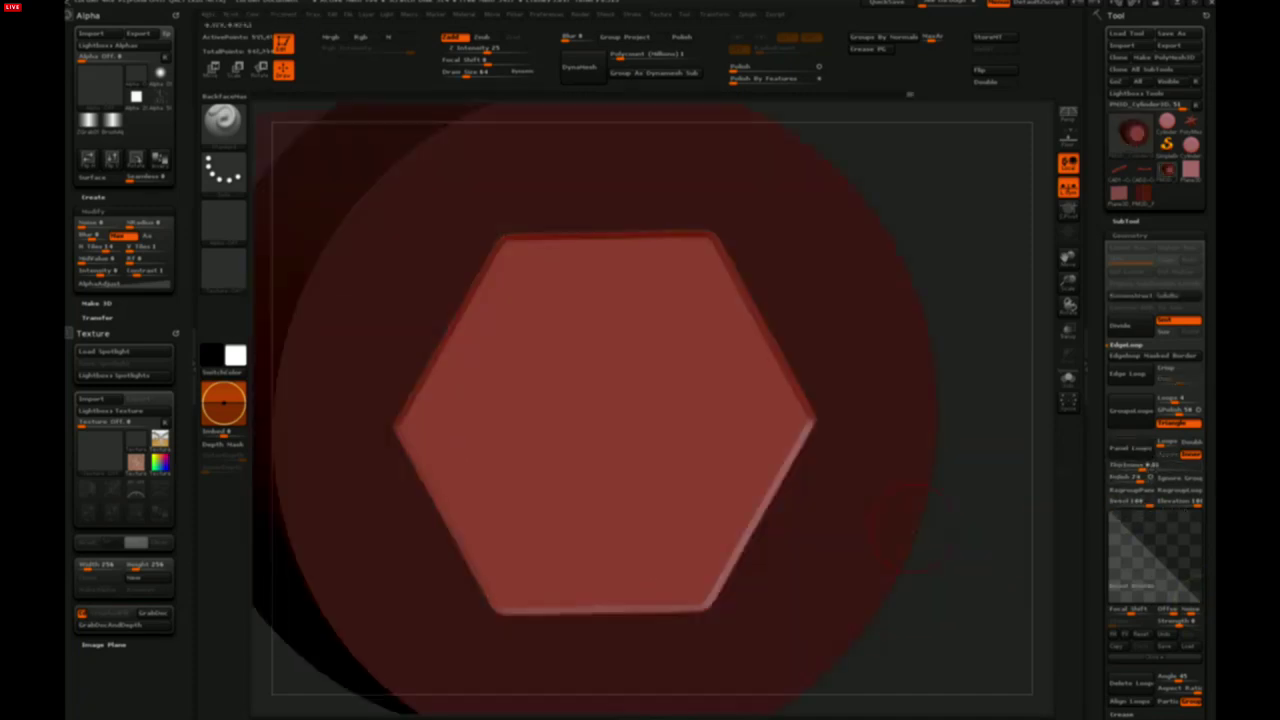
pyautogui.moveTo(973, 581); pyautogui.dragTo(980, 437)
pyautogui.hotkey('ctrl', 'shift', 'h')
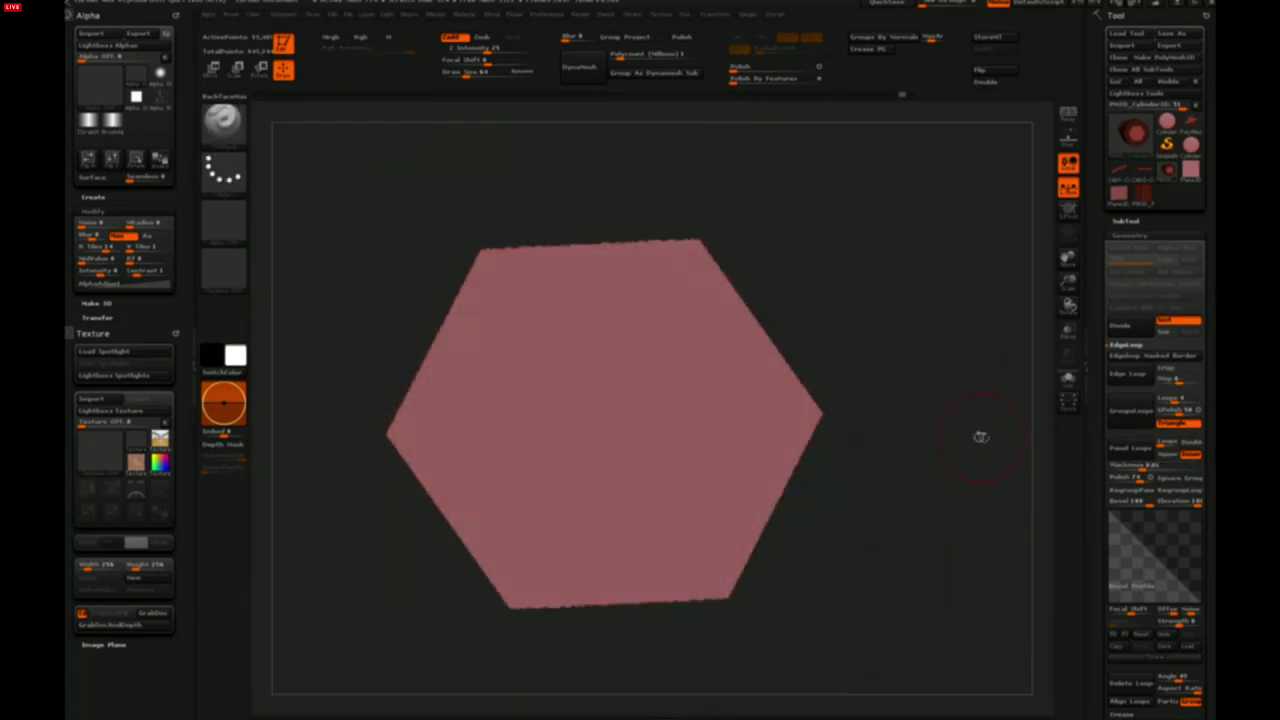
# Try Panel Loops on the hexagon with Thickness 0.025 and inspect the resulting bevel around the socket
pyautogui.click(1155, 468)
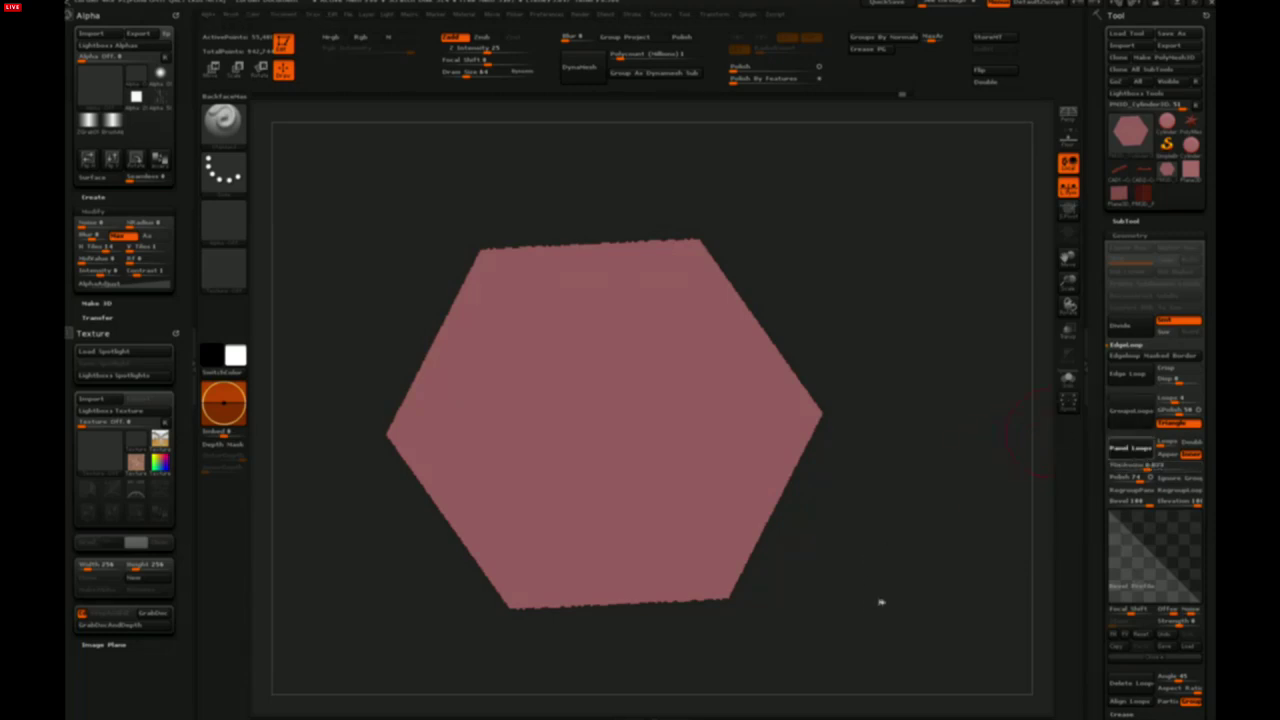
pyautogui.moveTo(975, 570); pyautogui.dragTo(994, 616)
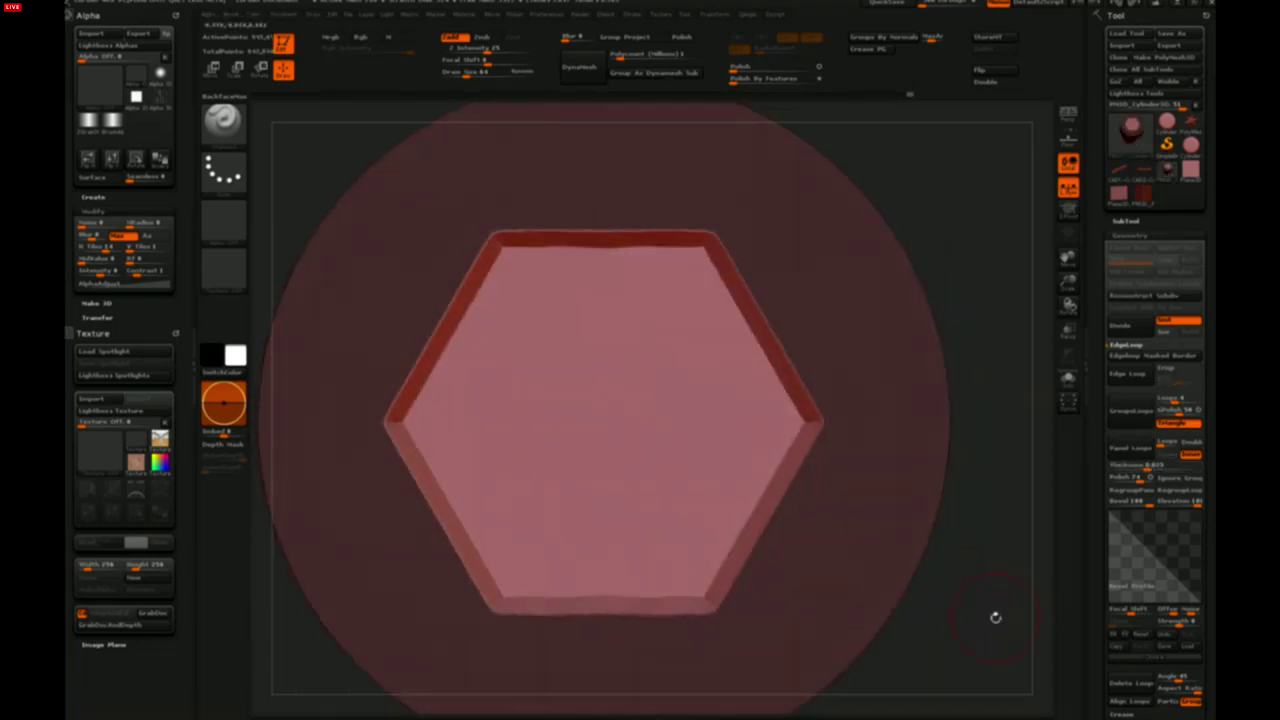
pyautogui.keyDown('alt'); pyautogui.moveTo(985, 518); pyautogui.dragTo(985, 493); pyautogui.keyUp('alt')
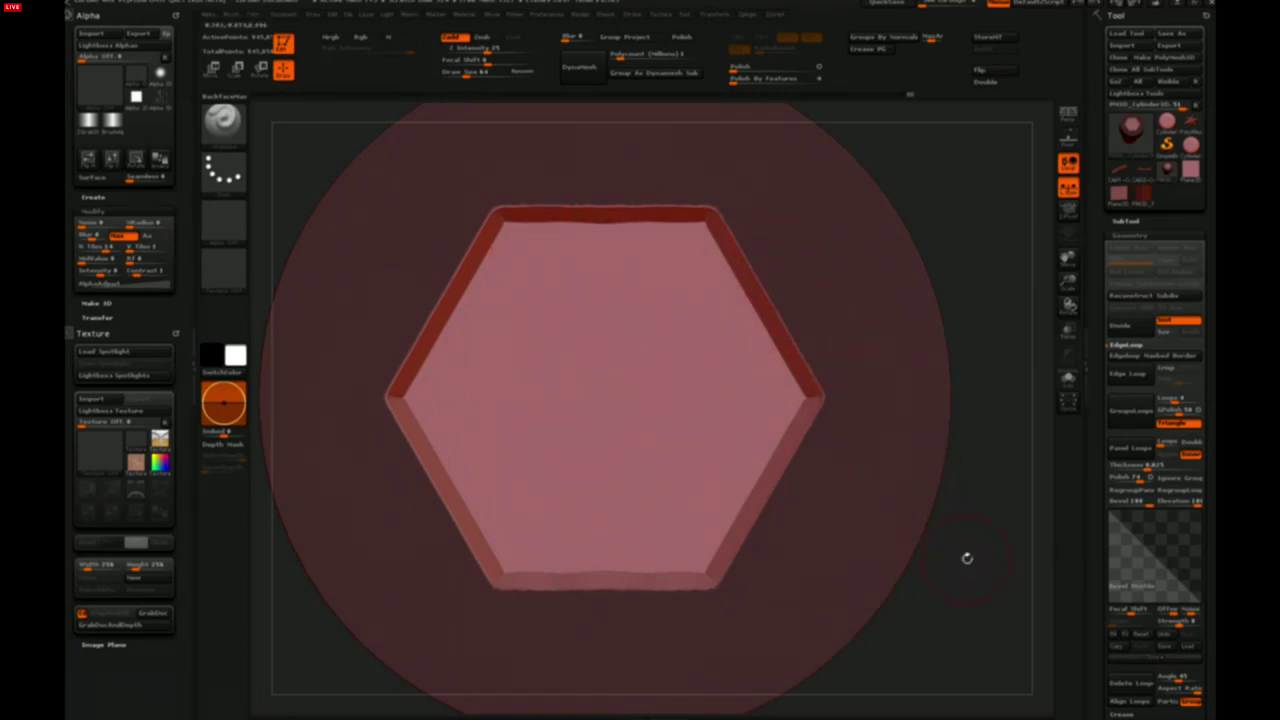
pyautogui.moveTo(967, 558); pyautogui.dragTo(975, 550)
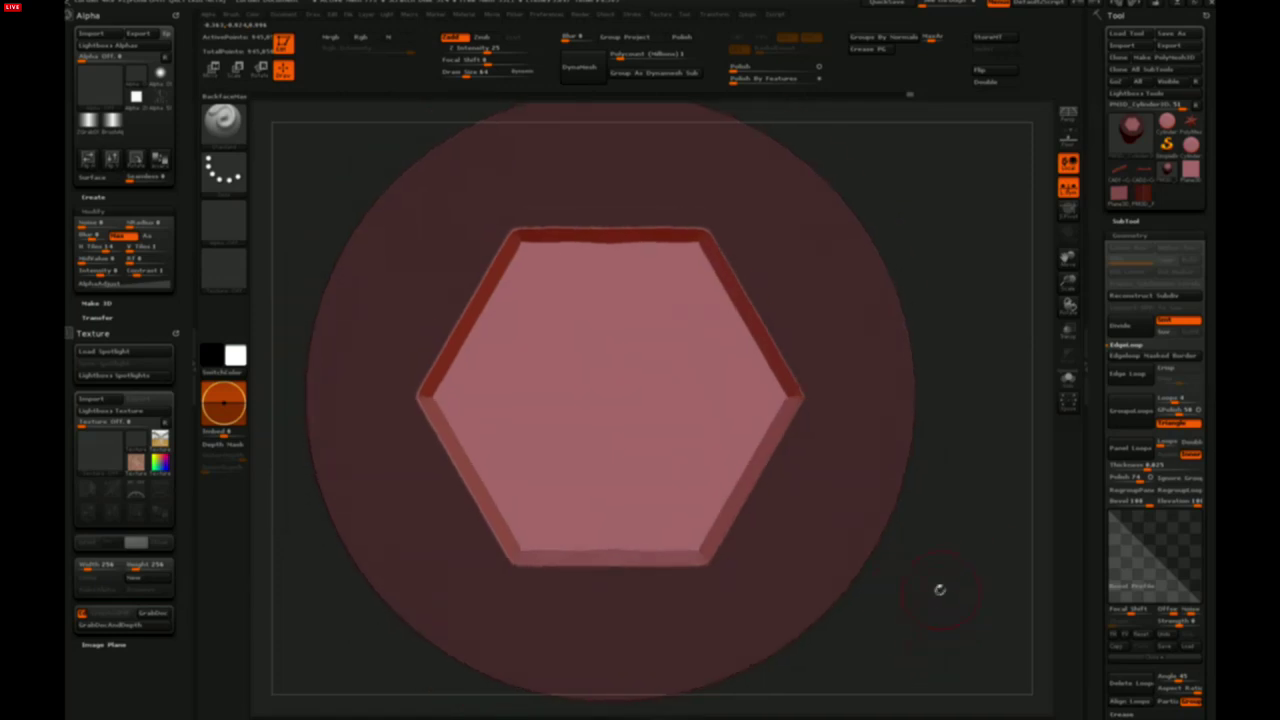
pyautogui.keyDown('alt'); pyautogui.moveTo(940, 590); pyautogui.dragTo(924, 626); pyautogui.keyUp('alt')
# Undo the last panel loops and recreate them on the hexagon with a Thickness of 0.02
pyautogui.hotkey('ctrl', 'z')
pyautogui.click(1157, 463)
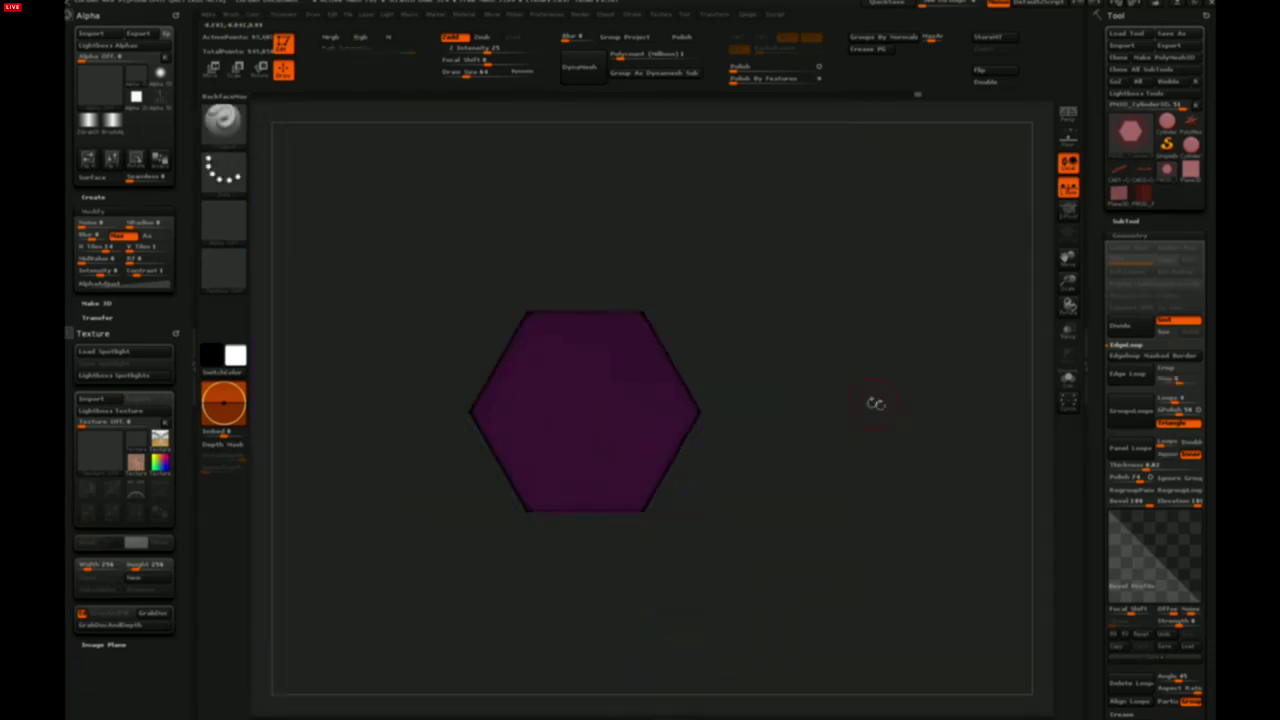
pyautogui.moveTo(874, 403)
pyautogui.mouseDown()
pyautogui.moveTo(851, 442)
pyautogui.moveTo(880, 414)
pyautogui.moveTo(906, 449)
pyautogui.mouseUp()
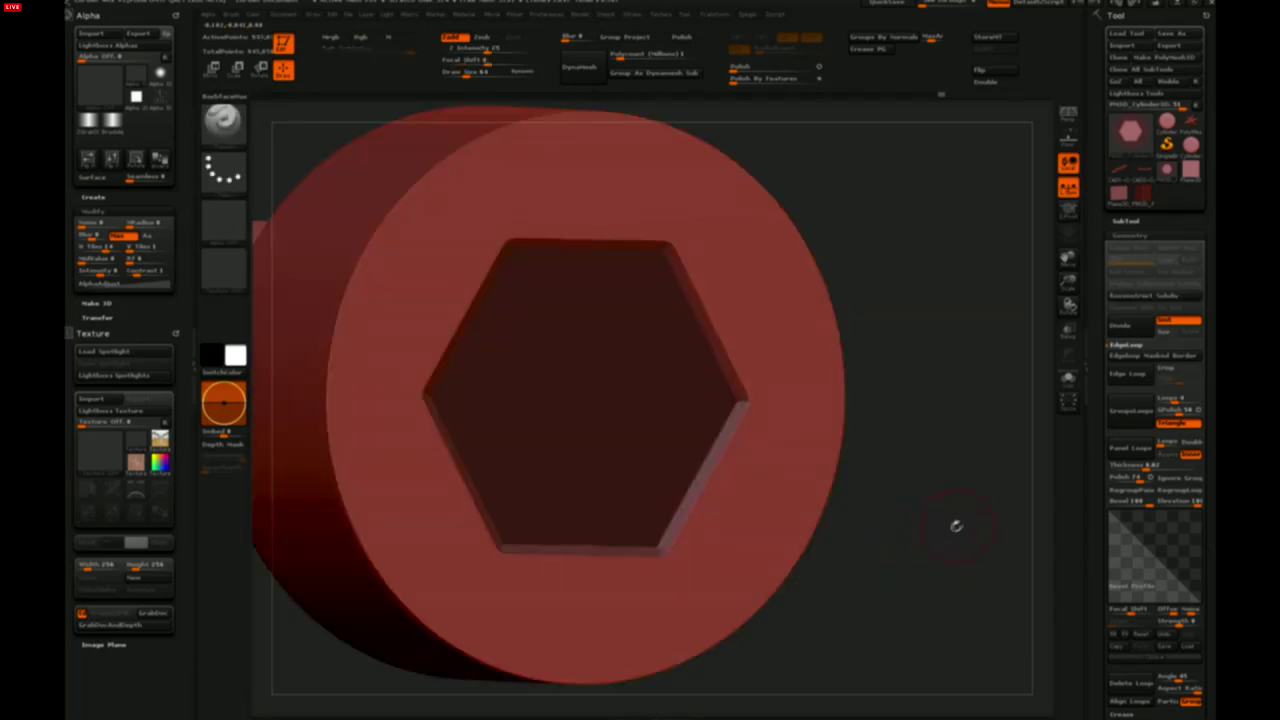
# Invert the mask to free the recessed hexagon and place a Move transpose line outward from its centre along the bolt's axis
pyautogui.moveTo(957, 526); pyautogui.dragTo(951, 543)
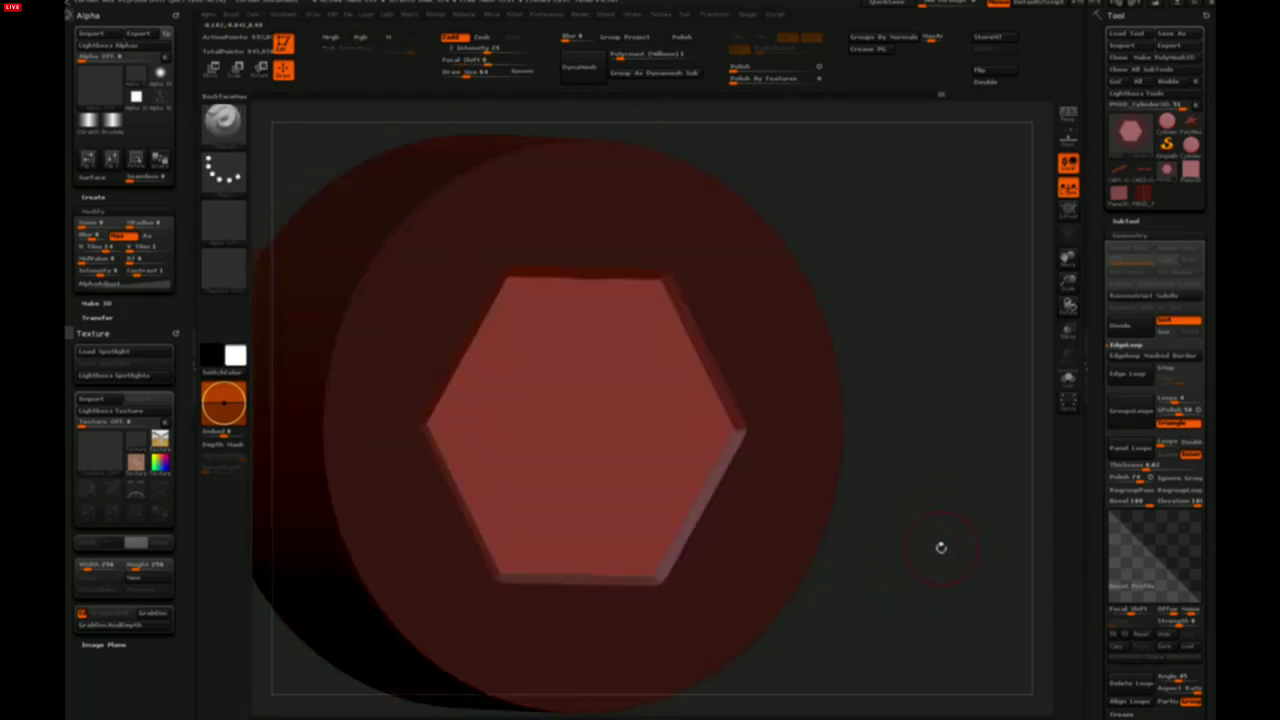
pyautogui.moveTo(940, 543); pyautogui.dragTo(906, 540)
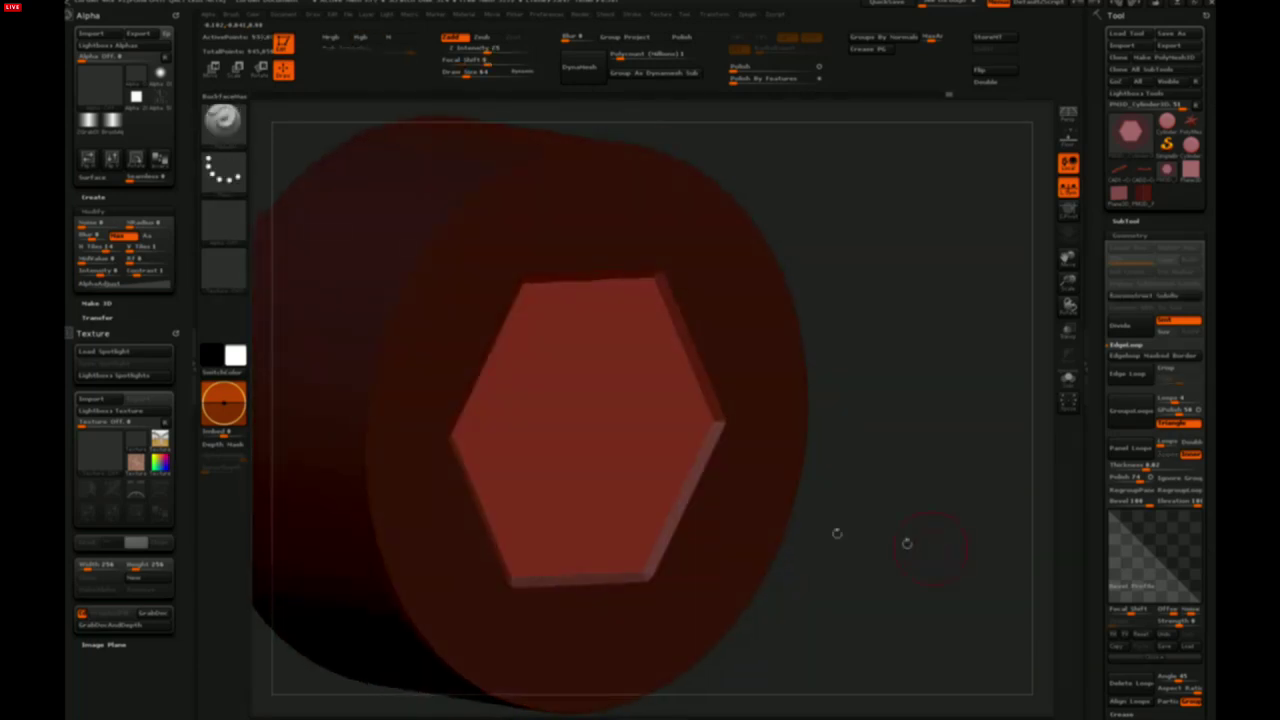
pyautogui.press('w')
pyautogui.moveTo(571, 416); pyautogui.dragTo(654, 430)
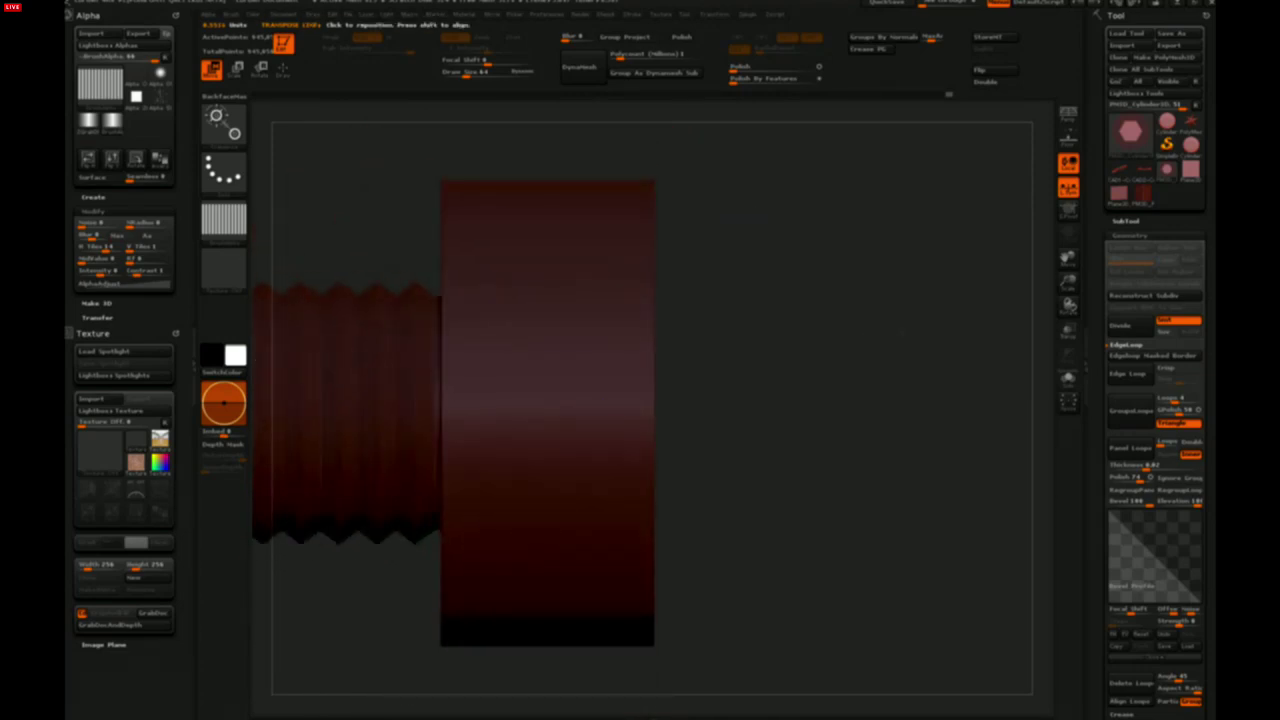
# Flip the bolt's normals in its display properties so the socket's interior shows through the head in side view
pyautogui.scroll(-6, 124, 400)
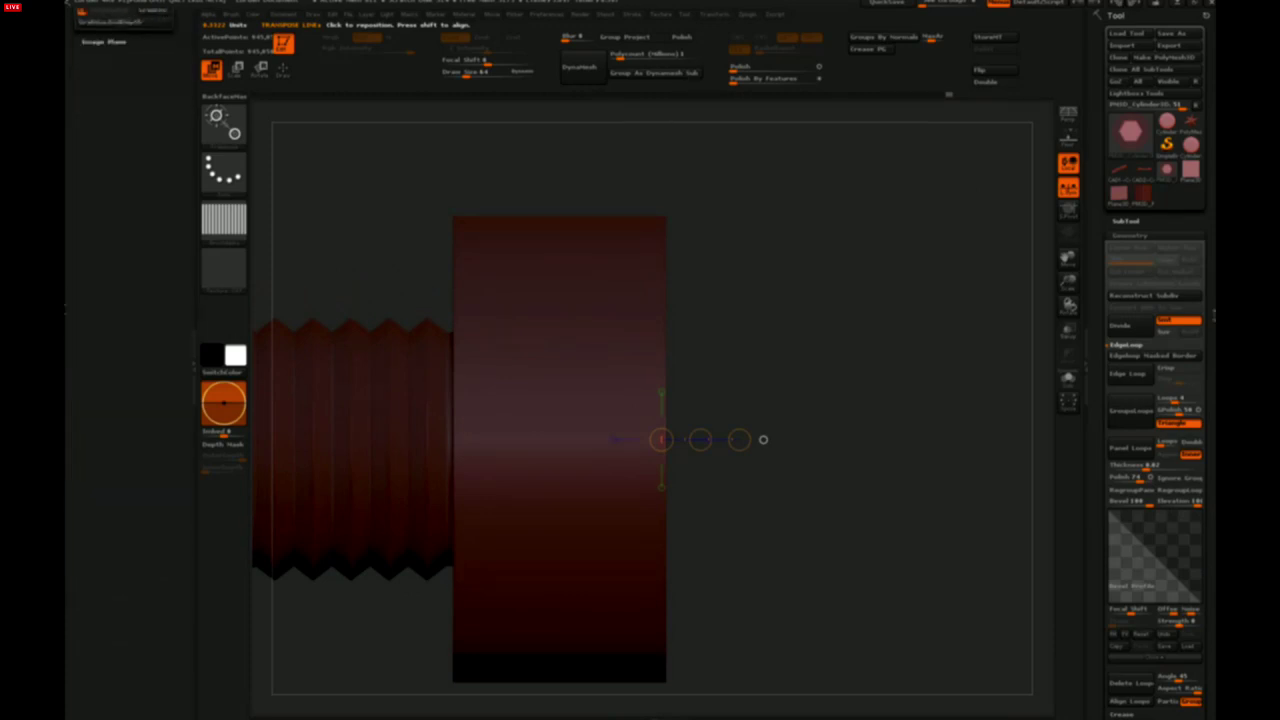
pyautogui.moveTo(1210, 436); pyautogui.dragTo(1205, 257)
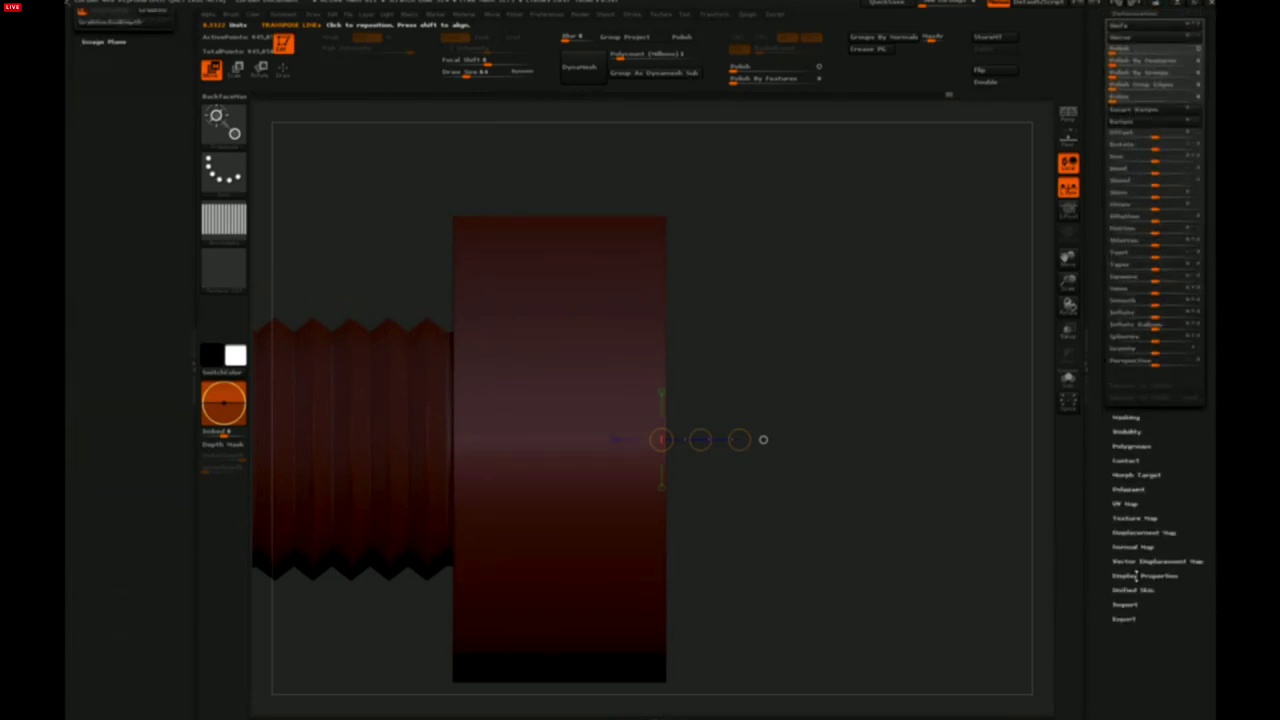
pyautogui.click(1138, 575)
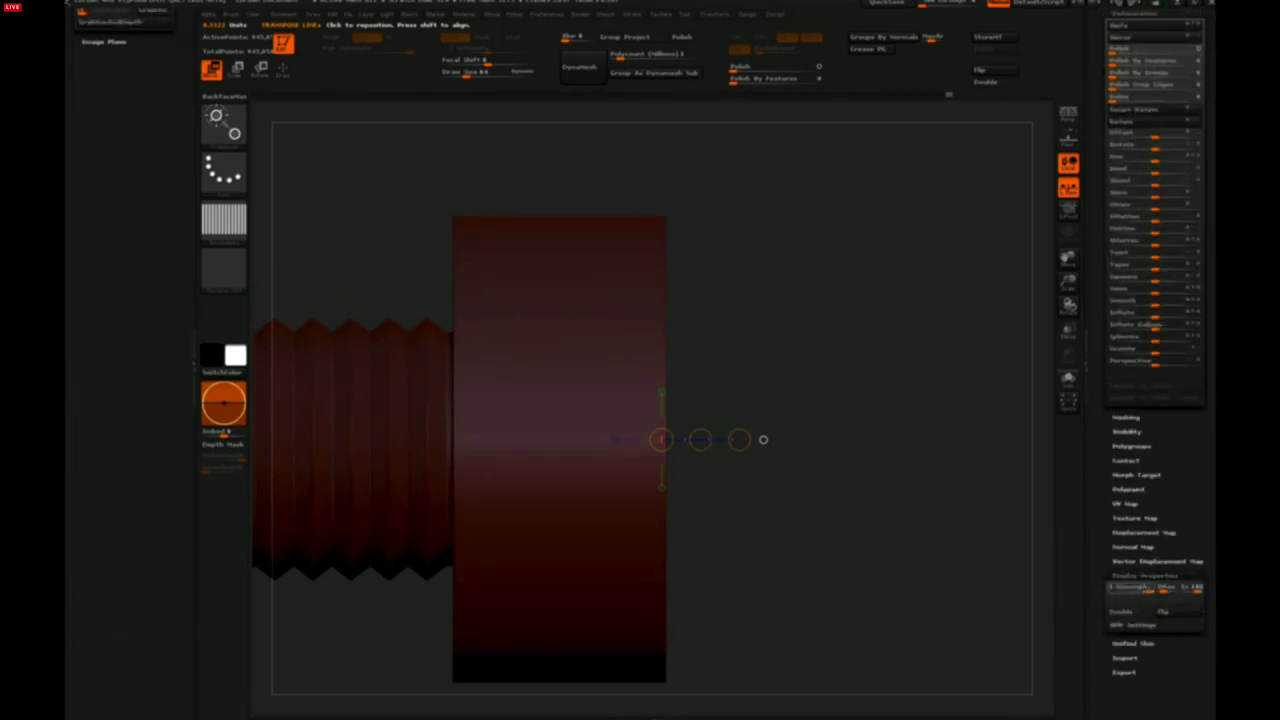
pyautogui.click(1124, 612)
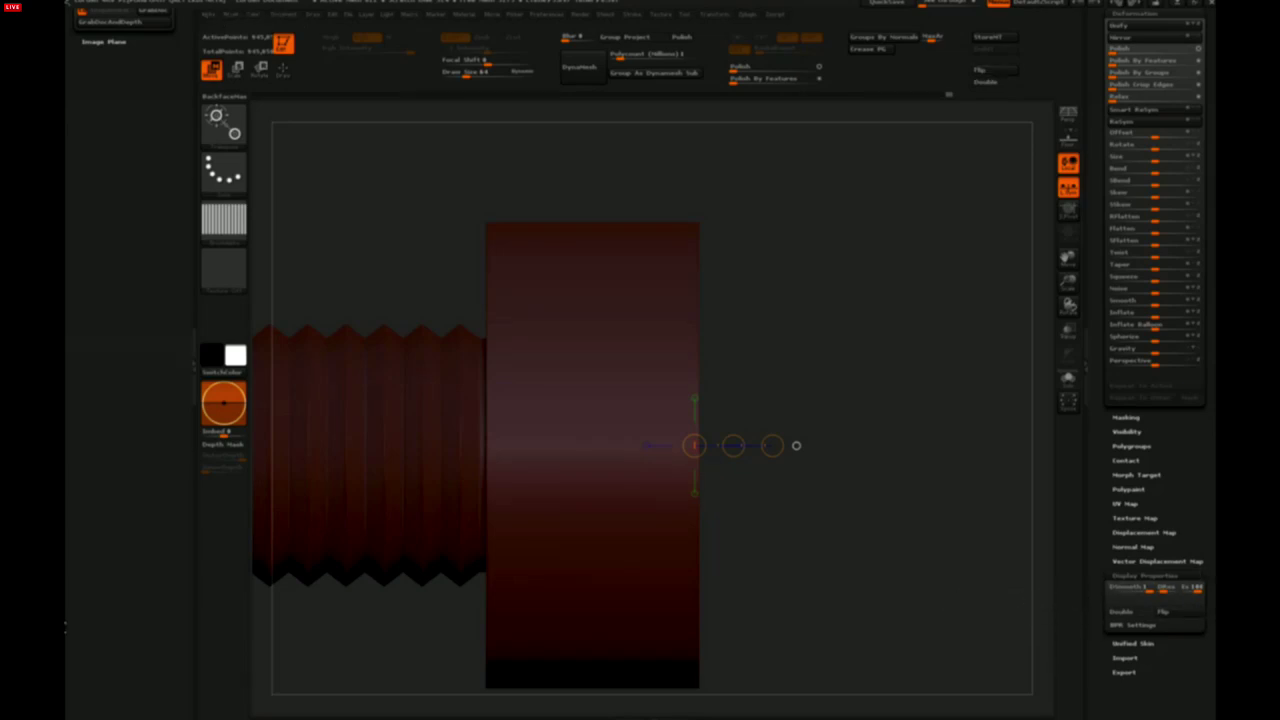
pyautogui.click(1134, 625)
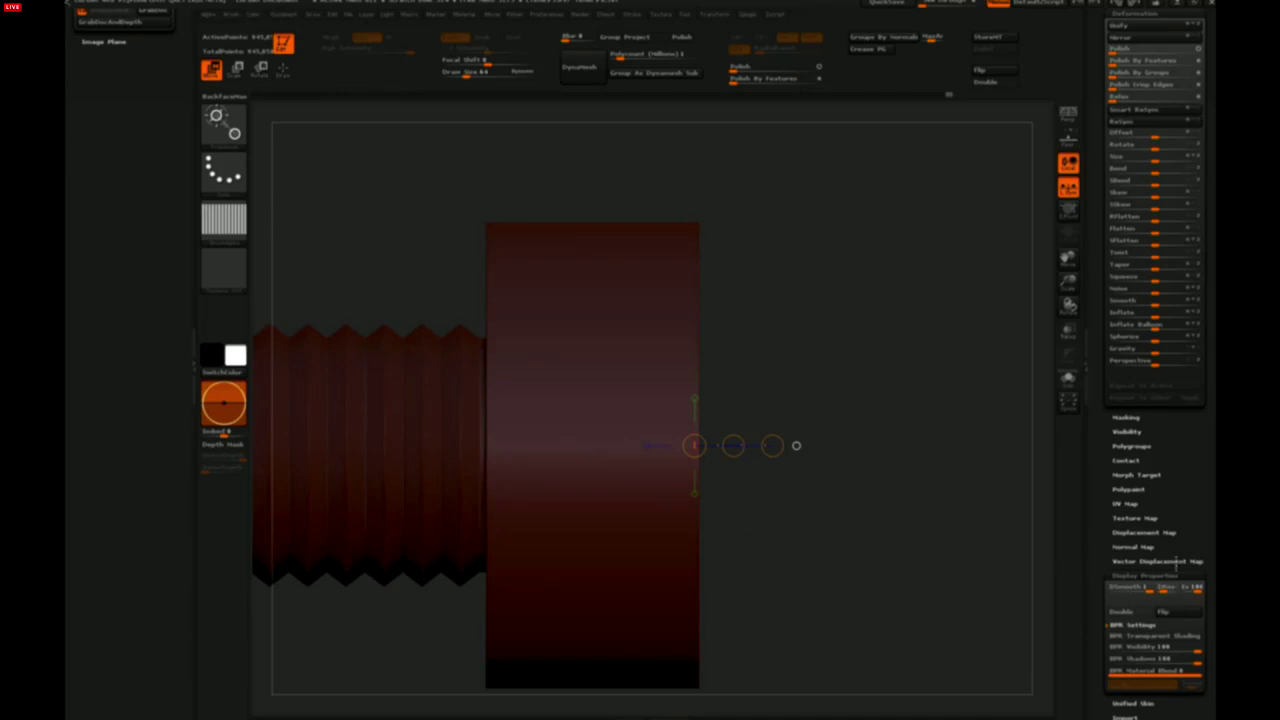
pyautogui.moveTo(1182, 547); pyautogui.dragTo(1180, 462)
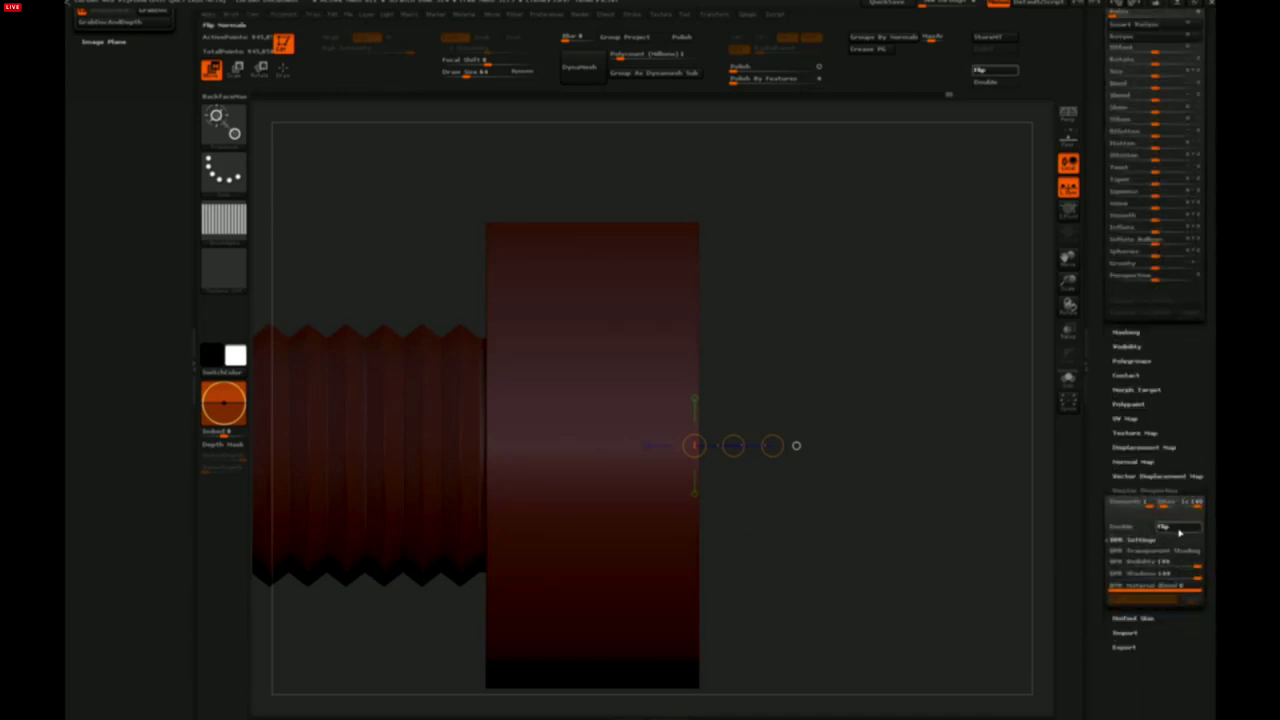
pyautogui.click(1180, 532)
# Push the unmasked hexagon into the head by about three-quarters of its thickness and flip the normals back
pyautogui.keyDown('ctrl'); pyautogui.keyDown('shift'); pyautogui.moveTo(733, 446); pyautogui.dragTo(572, 446); pyautogui.keyUp('shift'); pyautogui.keyUp('ctrl')
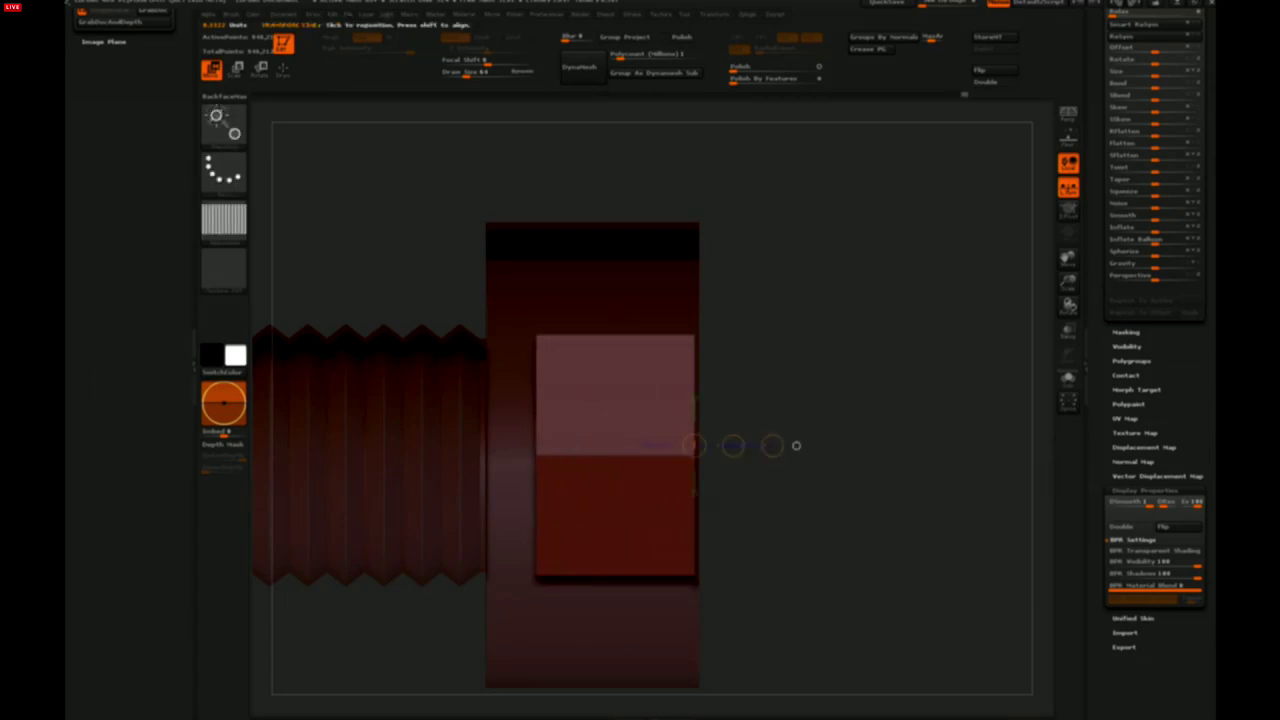
pyautogui.keyDown('alt'); pyautogui.moveTo(830, 480); pyautogui.dragTo(841, 458); pyautogui.keyUp('alt')
pyautogui.keyDown('alt'); pyautogui.moveTo(990, 492); pyautogui.dragTo(960, 480); pyautogui.keyUp('alt')
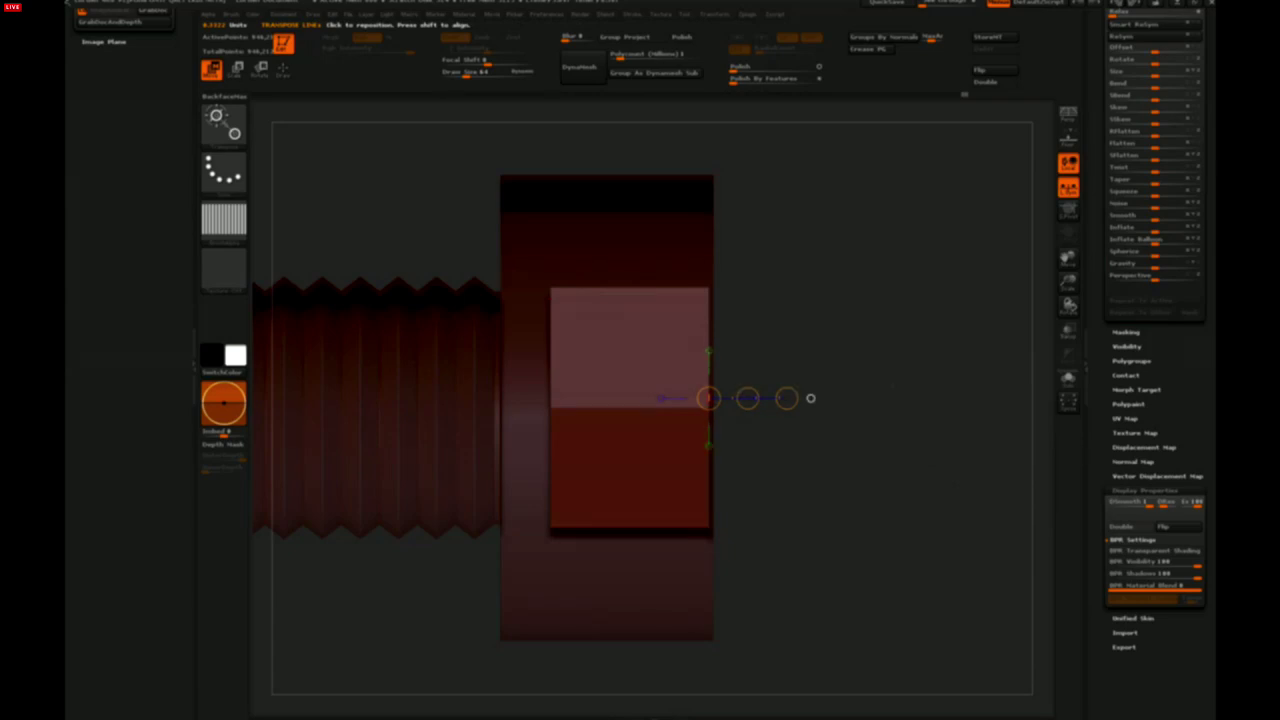
pyautogui.keyDown('alt'); pyautogui.moveTo(891, 386); pyautogui.dragTo(892, 506); pyautogui.keyUp('alt')
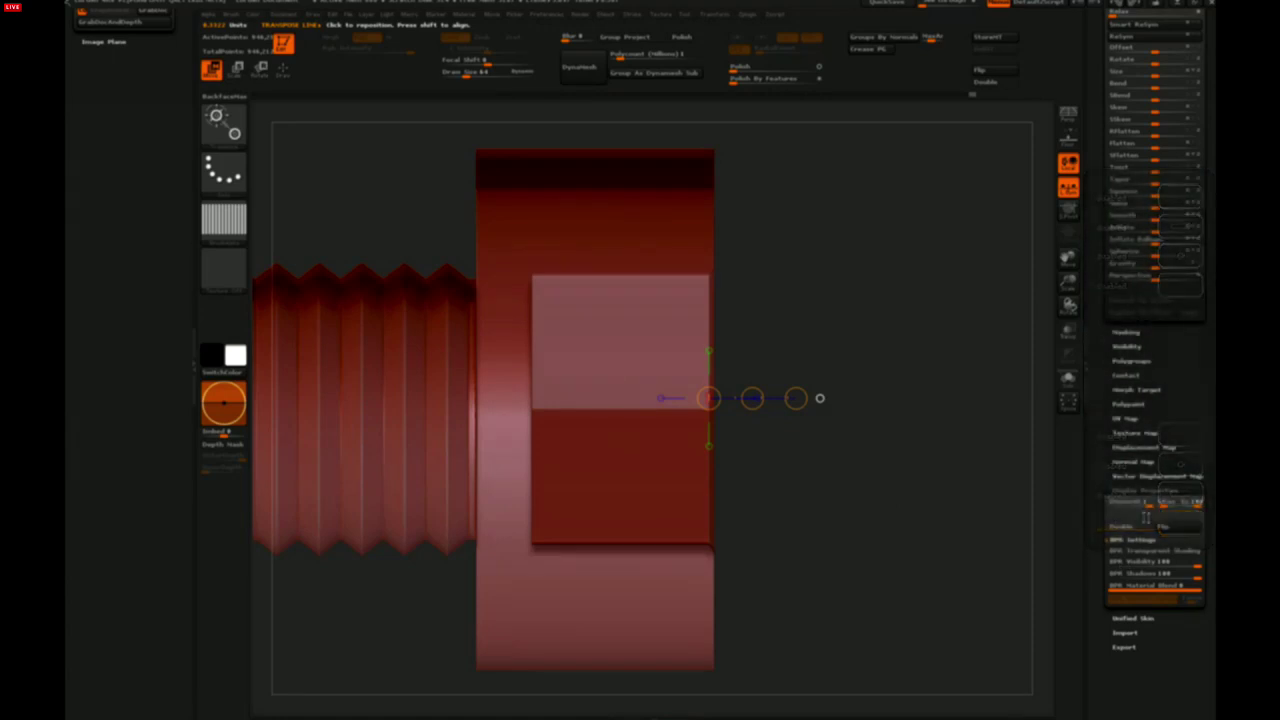
pyautogui.click(1178, 532)
pyautogui.moveTo(1020, 518); pyautogui.dragTo(902, 566)
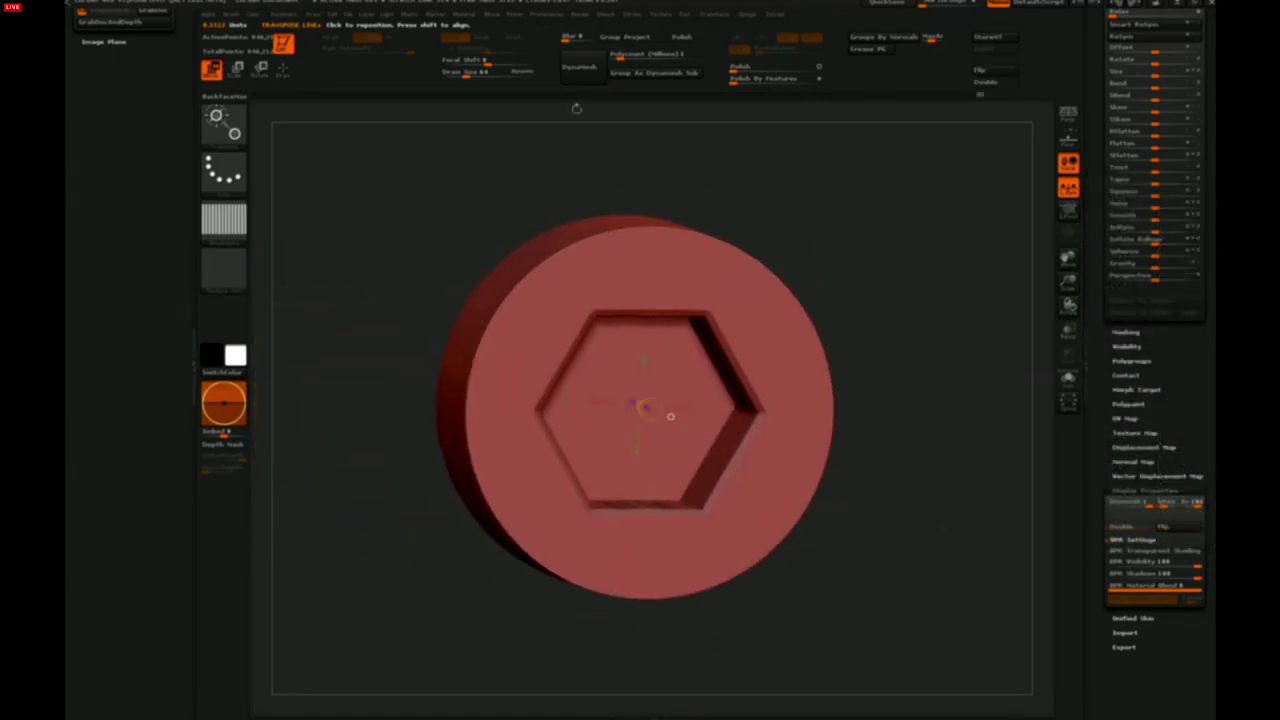
# Try Polish By Features at 100 on the bolt with its alternate mode enabled, inspect the socket edges and undo the polish
pyautogui.click(585, 70)
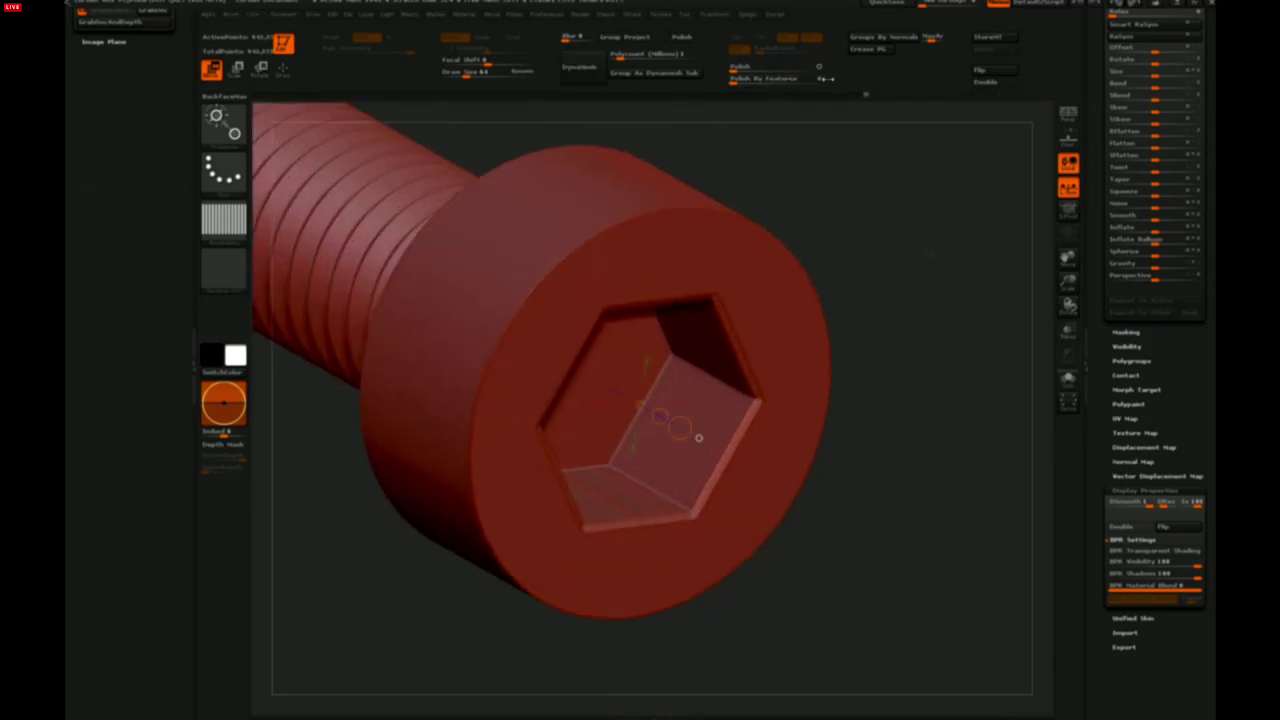
pyautogui.click(820, 79)
pyautogui.moveTo(766, 81); pyautogui.dragTo(808, 236)
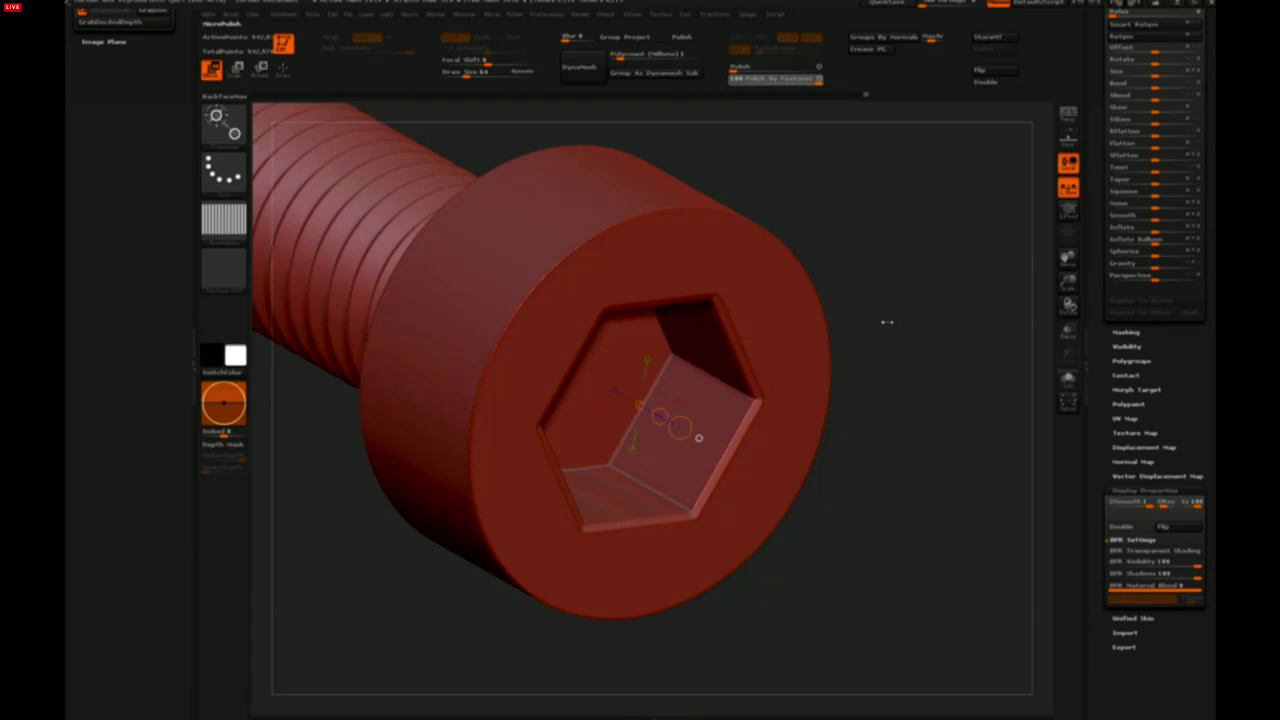
pyautogui.moveTo(934, 262)
pyautogui.mouseDown()
pyautogui.moveTo(904, 287)
pyautogui.moveTo(916, 279)
pyautogui.mouseUp()
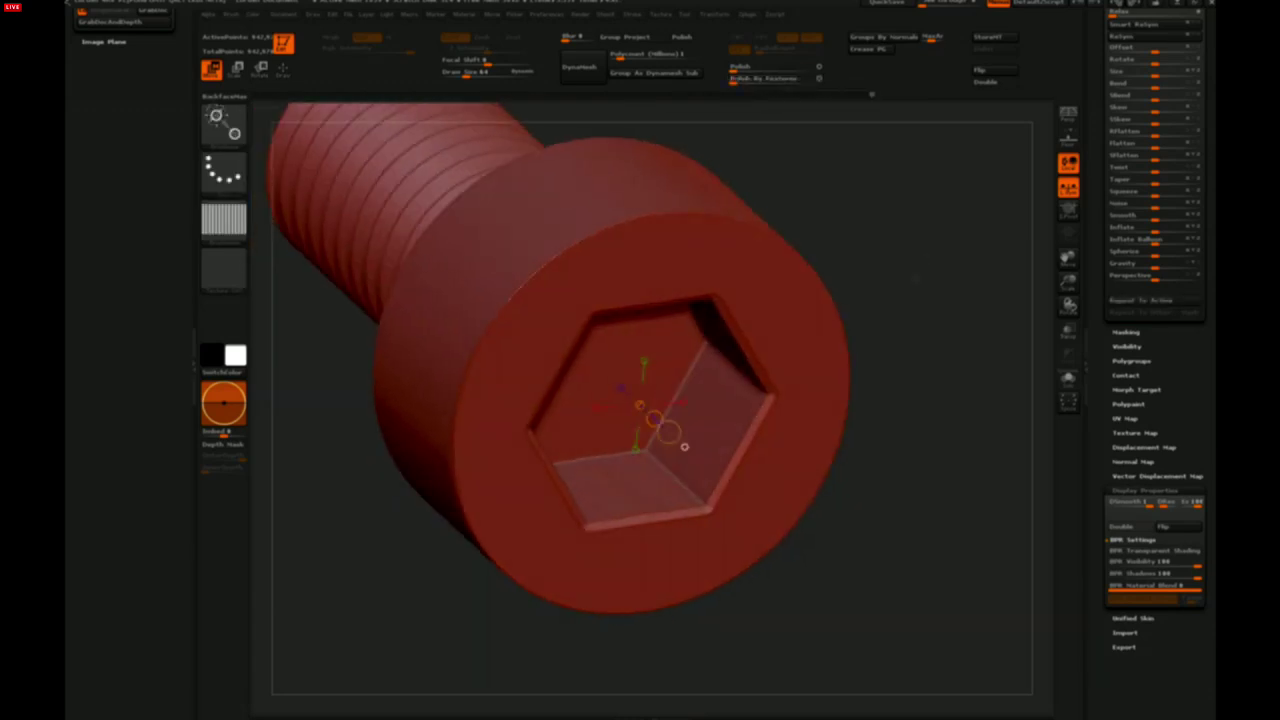
pyautogui.hotkey('ctrl', 'z')
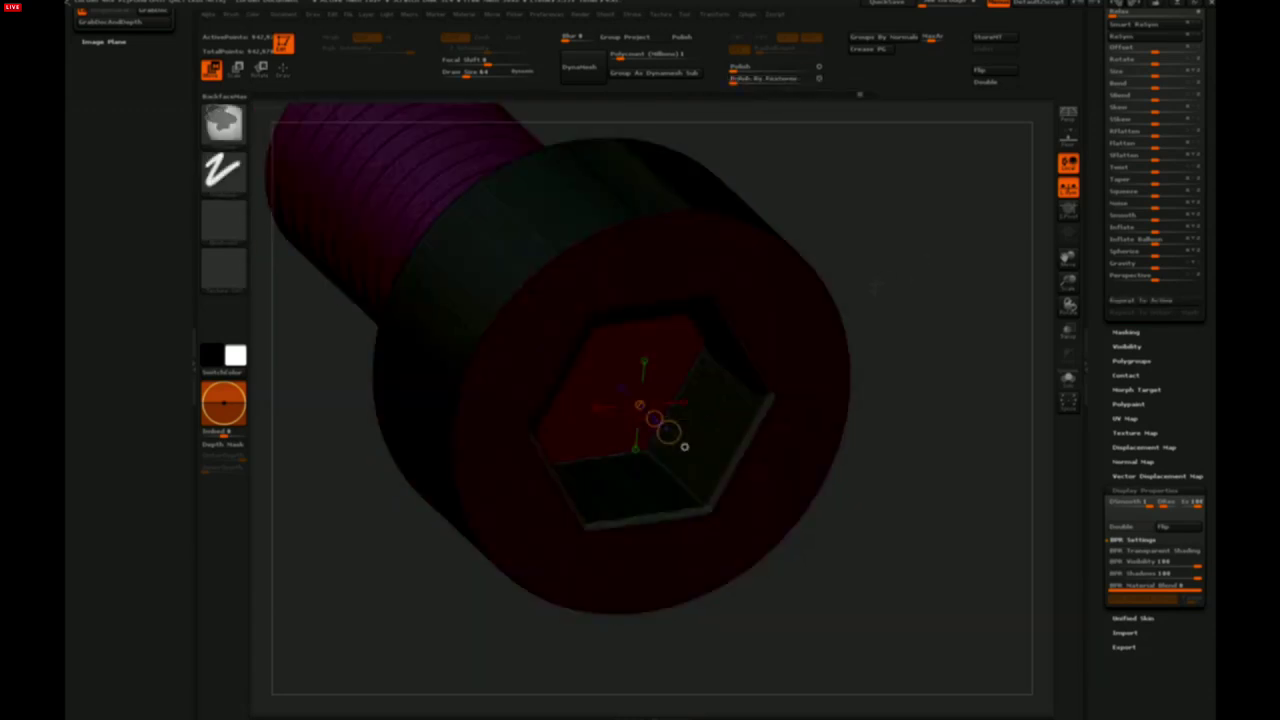
pyautogui.hotkey('ctrl', 'z')
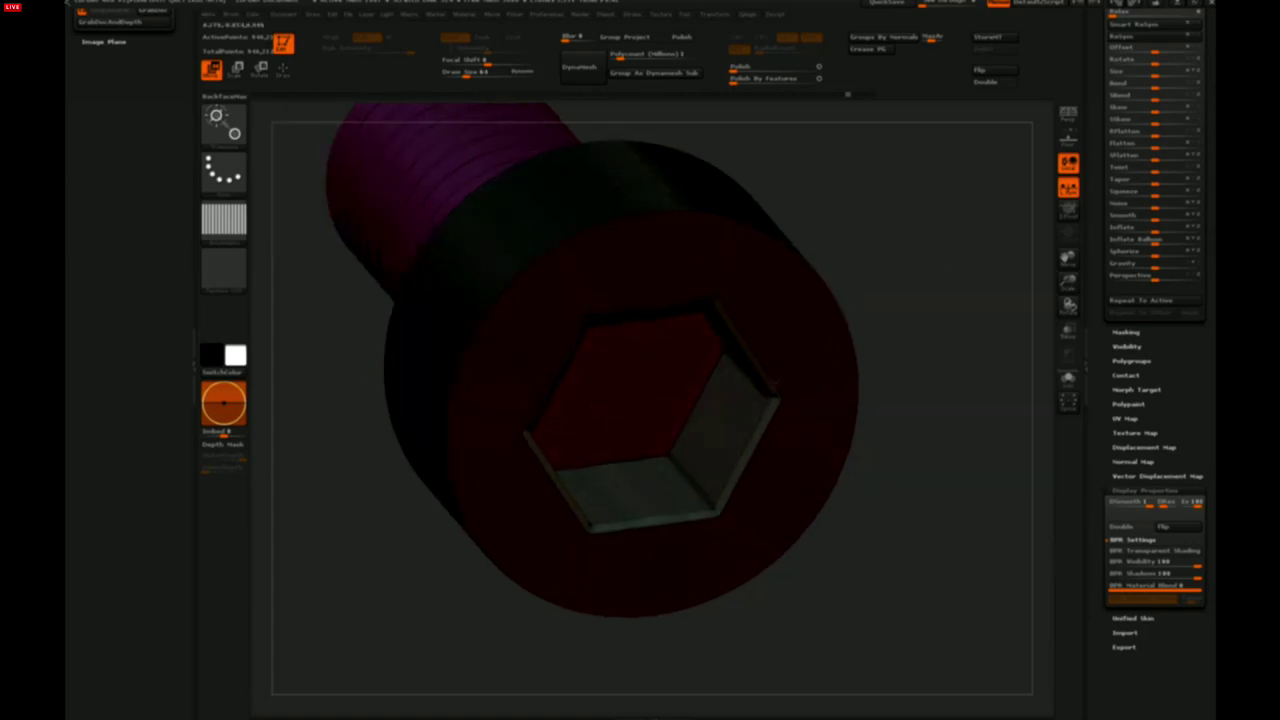
# Isolate the socket's floor polygroup and extend the visible area to include the adjoining side walls
pyautogui.keyDown('ctrl'); pyautogui.moveTo(774, 384); pyautogui.dragTo(813, 410, button='right'); pyautogui.keyUp('ctrl')
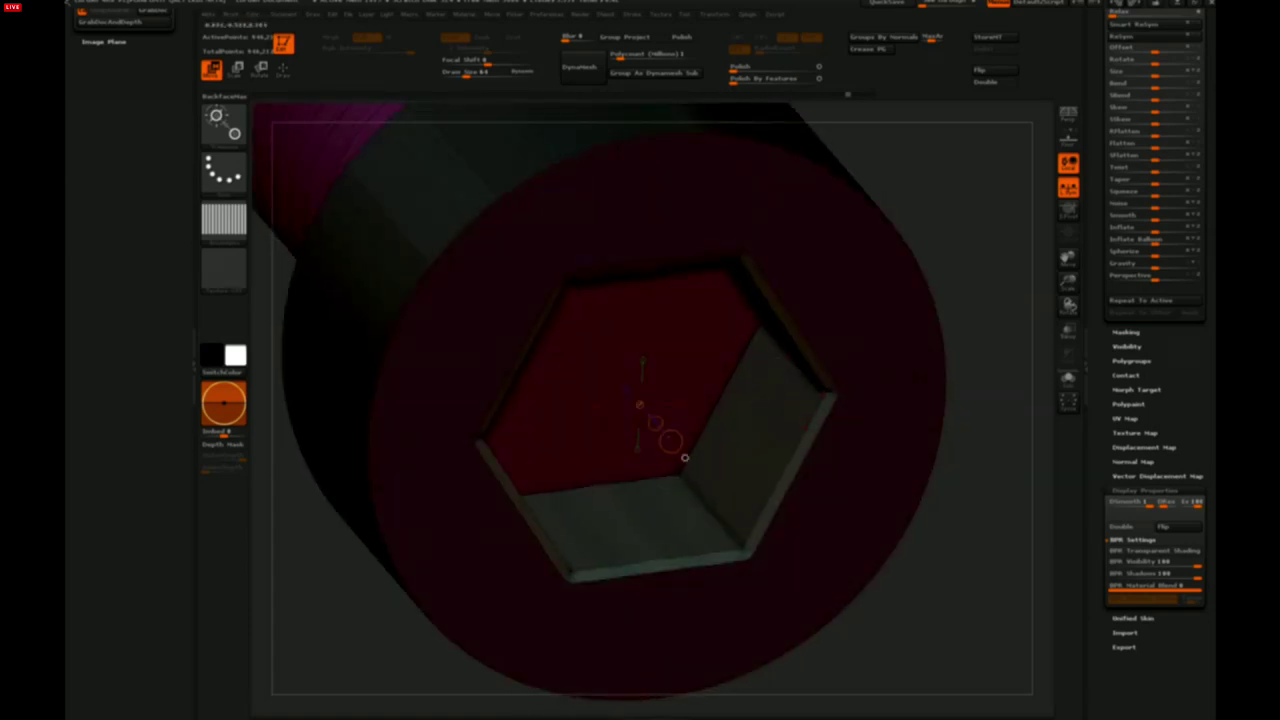
pyautogui.press('q')
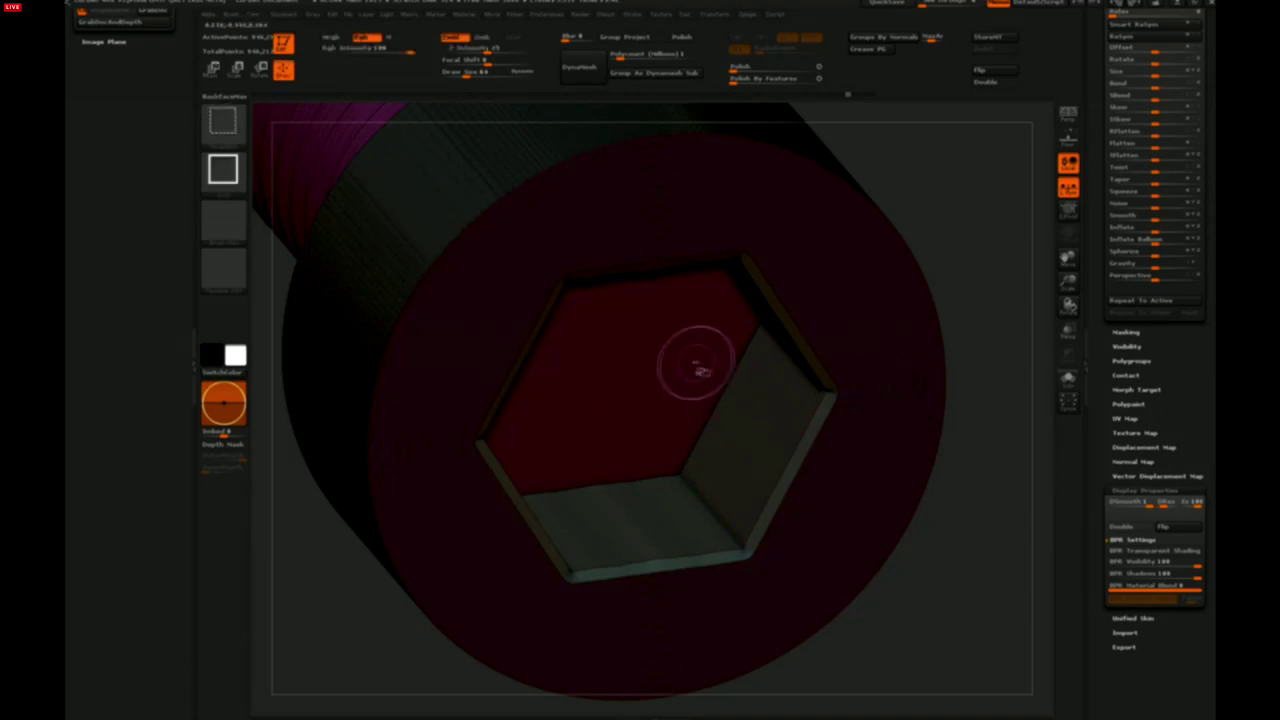
pyautogui.keyDown('ctrl'); pyautogui.keyDown('shift'); pyautogui.click(699, 364); pyautogui.keyUp('shift'); pyautogui.keyUp('ctrl')
pyautogui.moveTo(877, 344)
pyautogui.keyDown('alt'); pyautogui.mouseDown()
pyautogui.moveTo(887, 327)
pyautogui.moveTo(847, 394)
pyautogui.moveTo(868, 420)
pyautogui.mouseUp(); pyautogui.keyUp('alt')
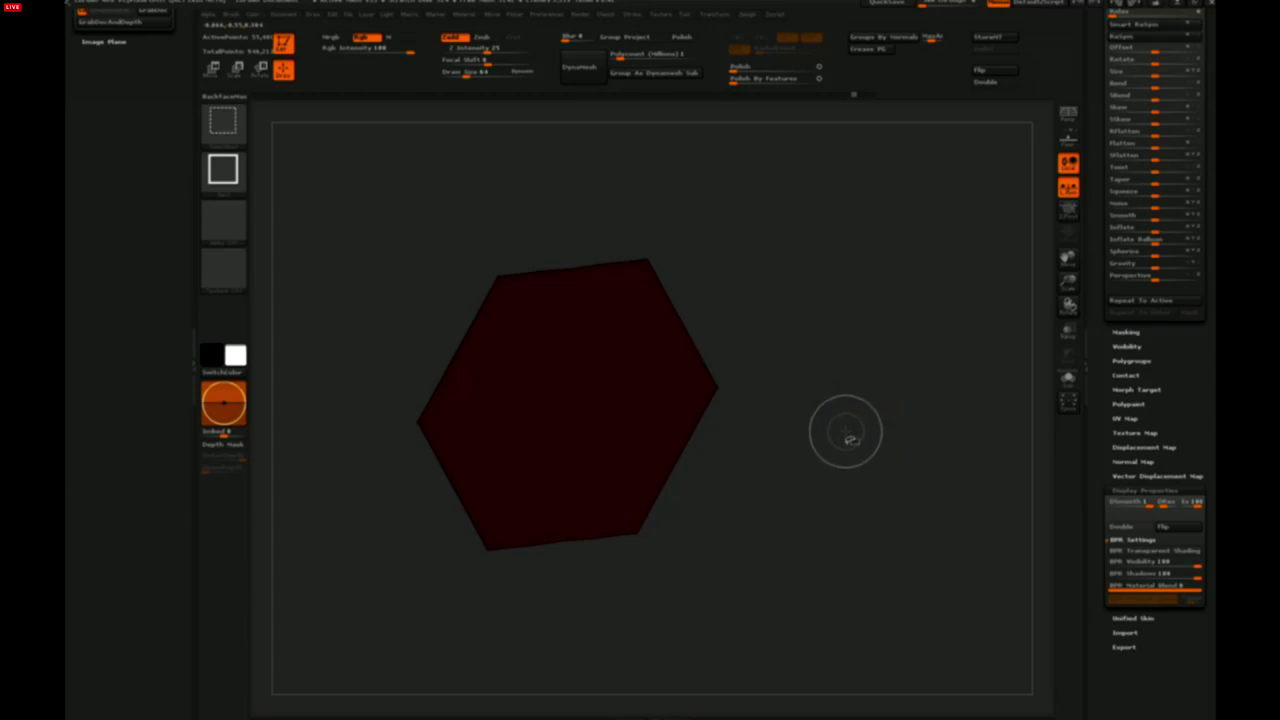
pyautogui.keyDown('ctrl'); pyautogui.keyDown('shift'); pyautogui.click(845, 434); pyautogui.keyUp('shift'); pyautogui.keyUp('ctrl')
pyautogui.moveTo(892, 447); pyautogui.dragTo(590, 500)
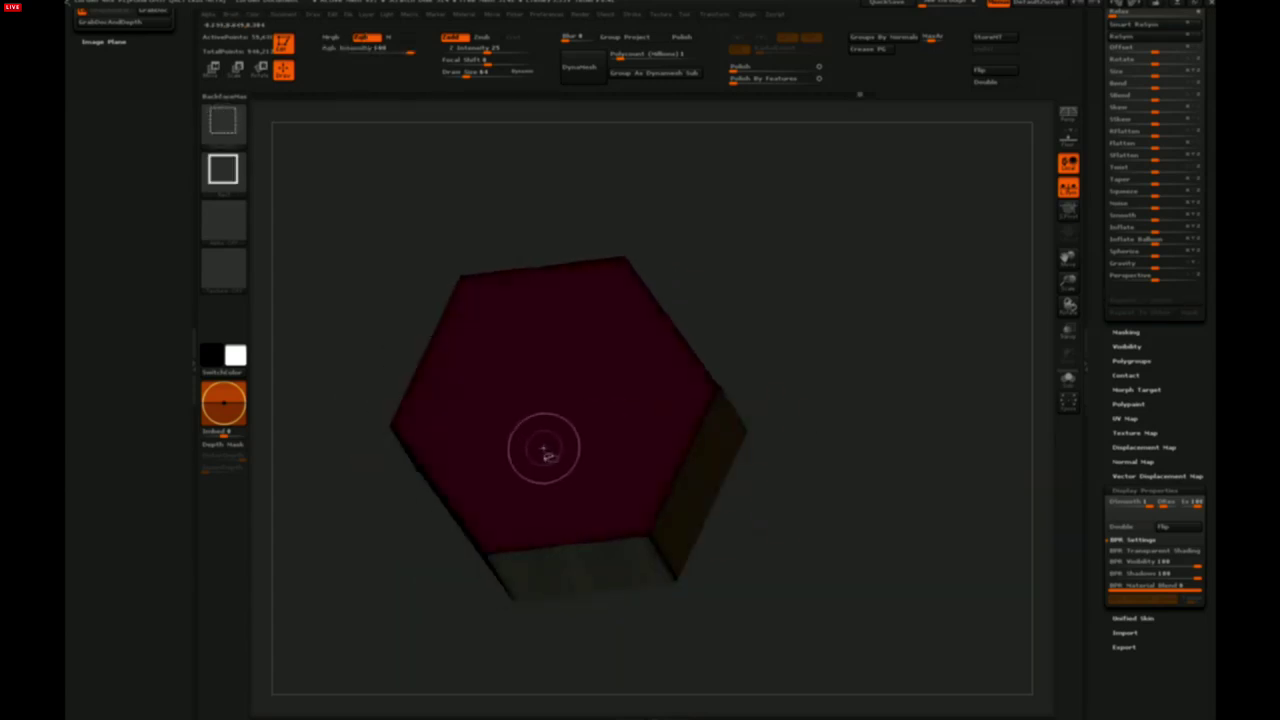
# Hide the socket floor to merge the visible side walls into one polygroup, and show the whole bolt again
pyautogui.keyDown('ctrl'); pyautogui.keyDown('shift'); pyautogui.click(544, 449); pyautogui.keyUp('shift'); pyautogui.keyUp('ctrl')
pyautogui.moveTo(903, 464); pyautogui.dragTo(858, 498)
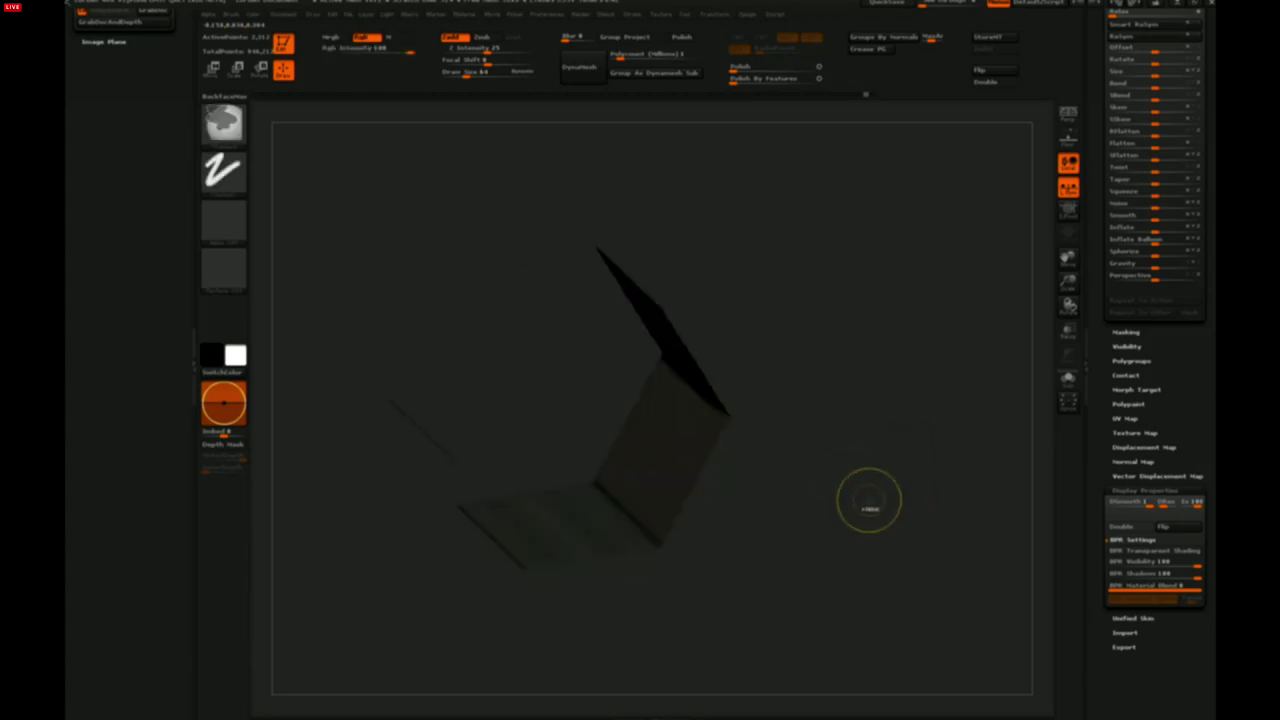
pyautogui.hotkey('ctrl', 'w')
pyautogui.keyDown('ctrl'); pyautogui.keyDown('shift'); pyautogui.click(820, 518); pyautogui.keyUp('shift'); pyautogui.keyUp('ctrl')
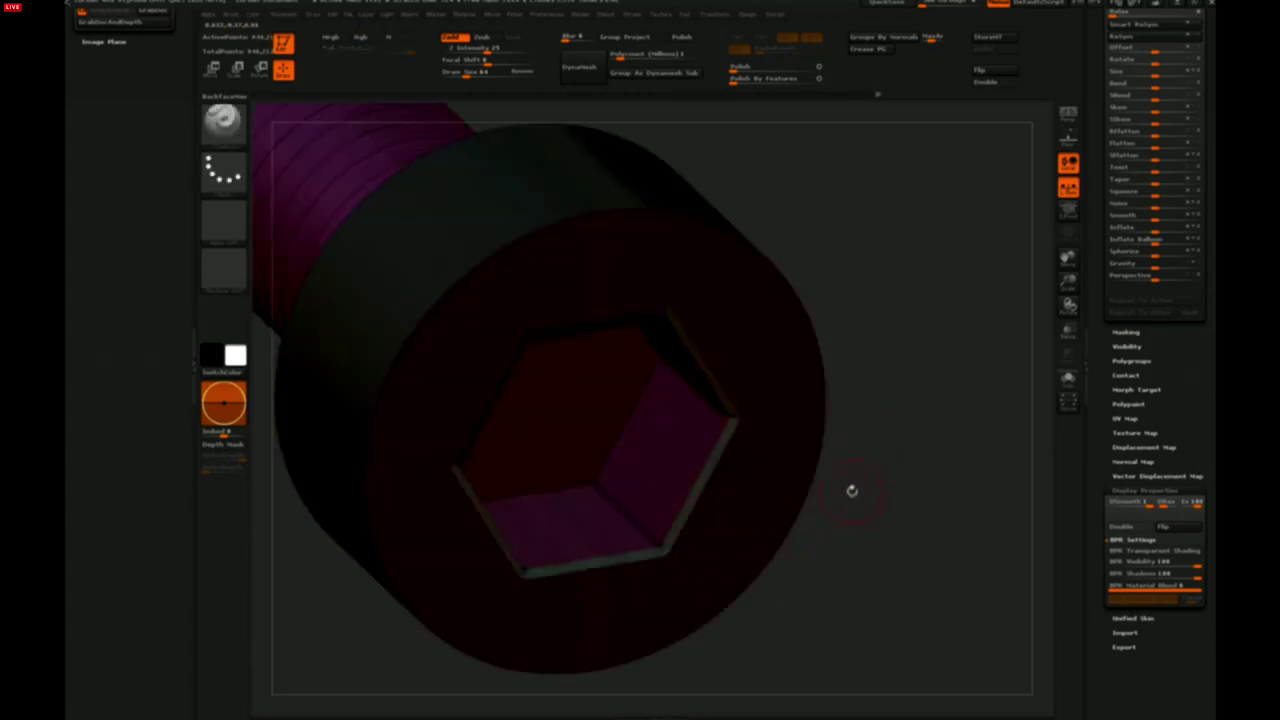
# Turn off the polygroup display and remesh the bolt with DynaMesh
pyautogui.hotkey('shift', 'f')
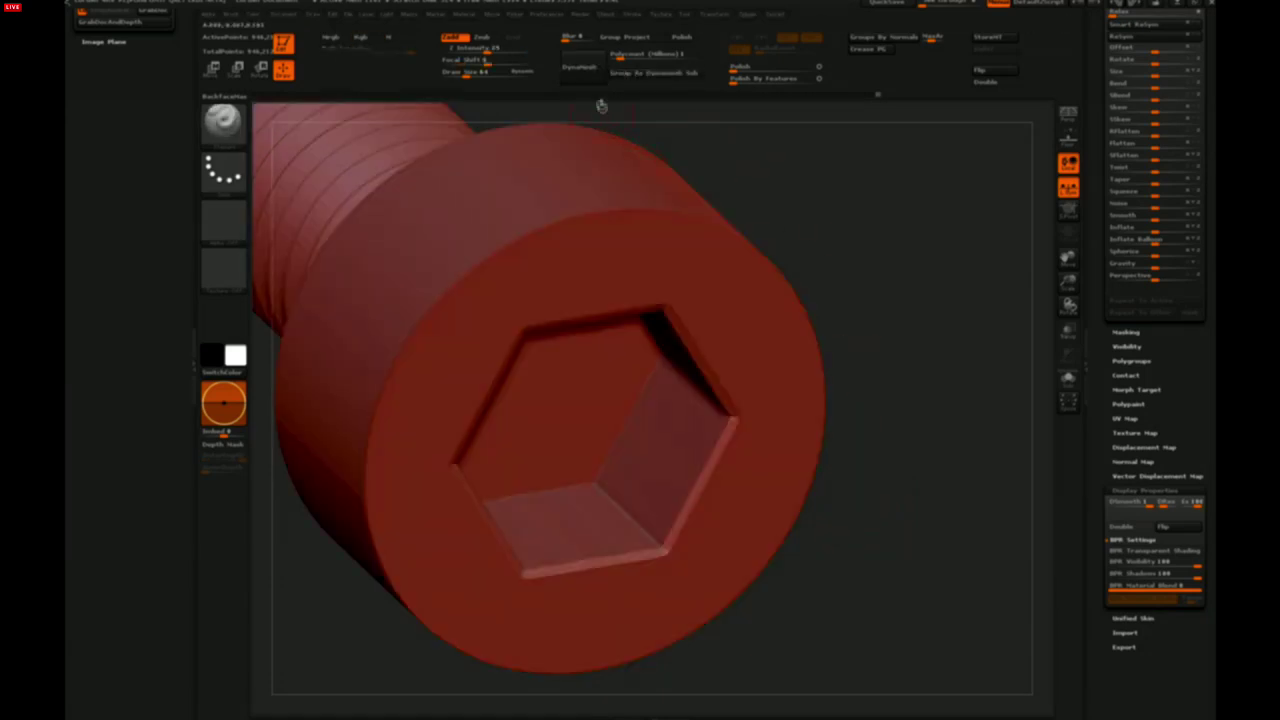
pyautogui.click(582, 68)
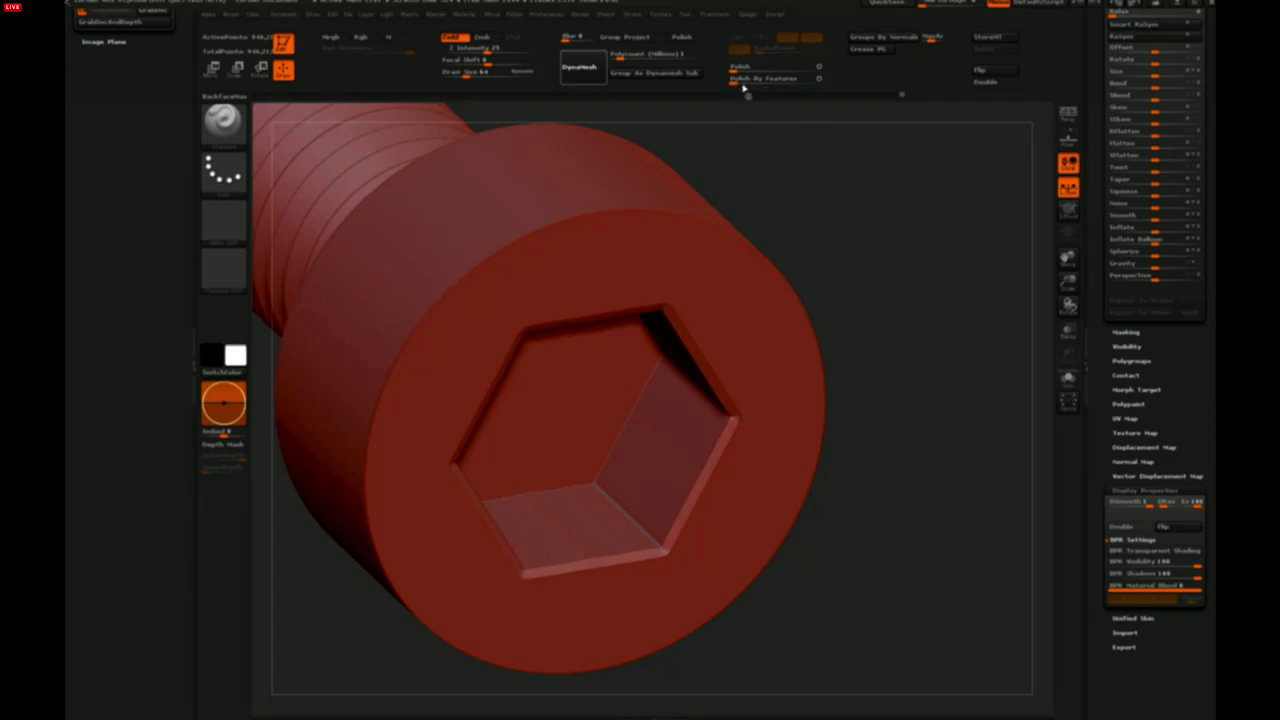
# Try a light Polish on the remeshed bolt and inspect its threads, head and socket, then restore the unpolished shape
pyautogui.moveTo(746, 85); pyautogui.dragTo(770, 84)
pyautogui.moveTo(896, 521)
pyautogui.mouseDown()
pyautogui.moveTo(870, 490)
pyautogui.moveTo(883, 471)
pyautogui.moveTo(891, 514)
pyautogui.mouseUp()
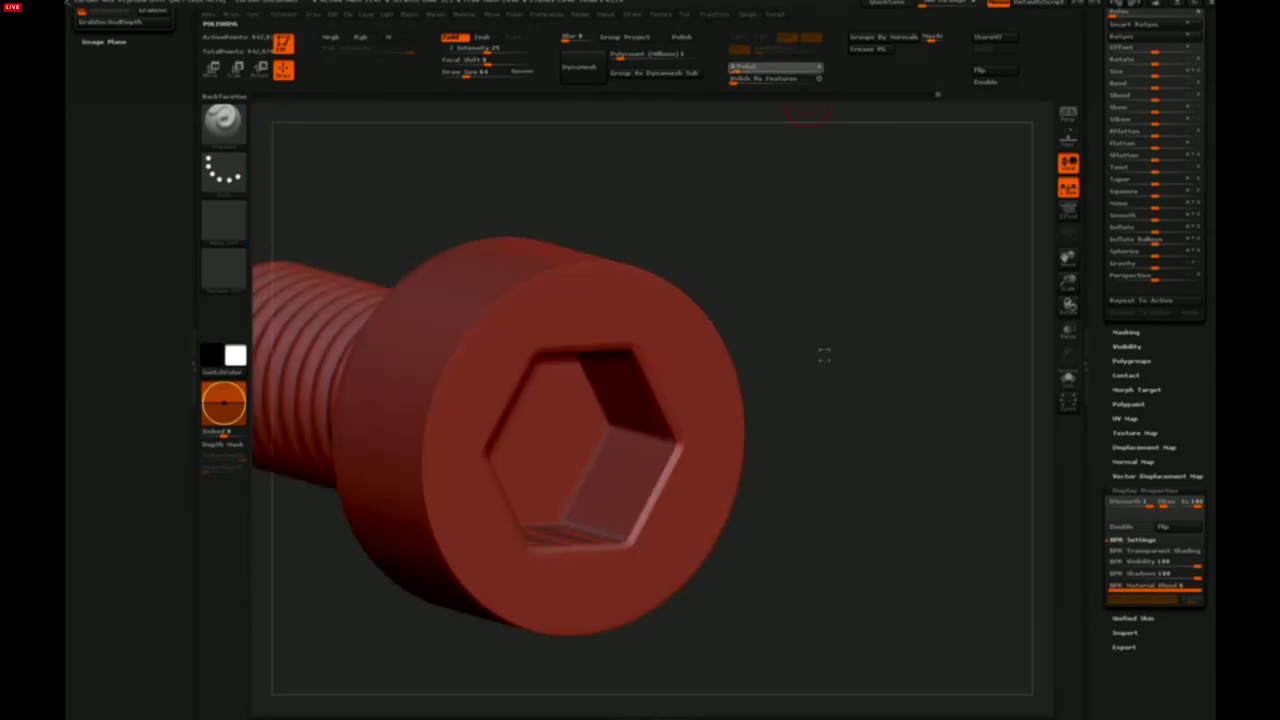
pyautogui.moveTo(843, 409); pyautogui.dragTo(858, 450)
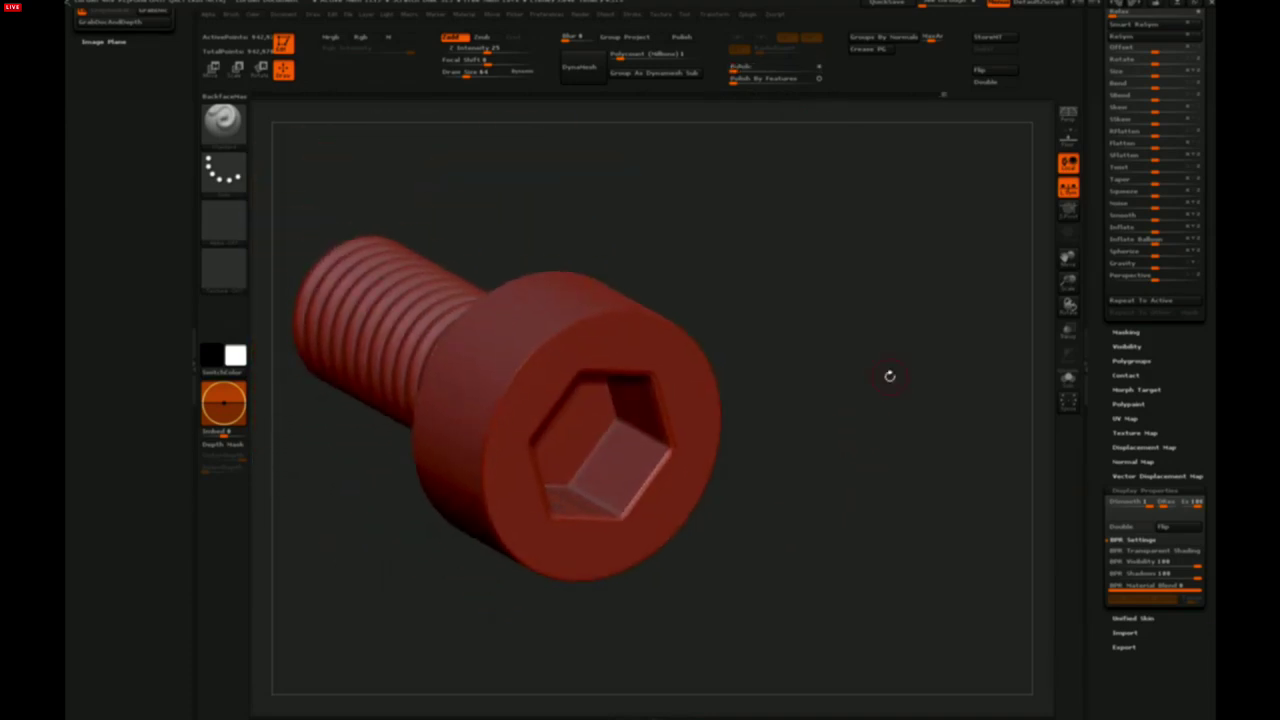
pyautogui.moveTo(889, 376)
pyautogui.keyDown('shift'); pyautogui.mouseDown()
pyautogui.moveTo(880, 437)
pyautogui.moveTo(985, 435)
pyautogui.moveTo(911, 381)
pyautogui.mouseUp(); pyautogui.keyUp('shift')
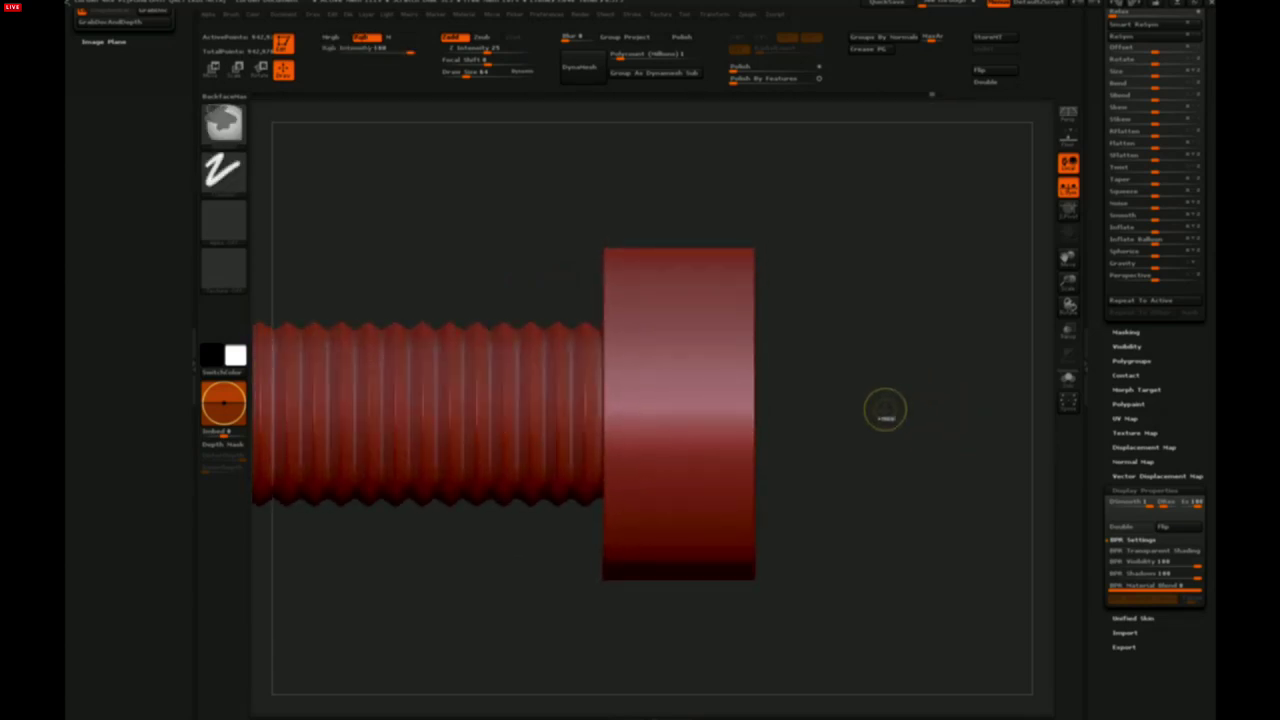
pyautogui.moveTo(883, 440)
pyautogui.keyDown('alt'); pyautogui.mouseDown()
pyautogui.moveTo(964, 437)
pyautogui.moveTo(904, 447)
pyautogui.mouseUp(); pyautogui.keyUp('alt')
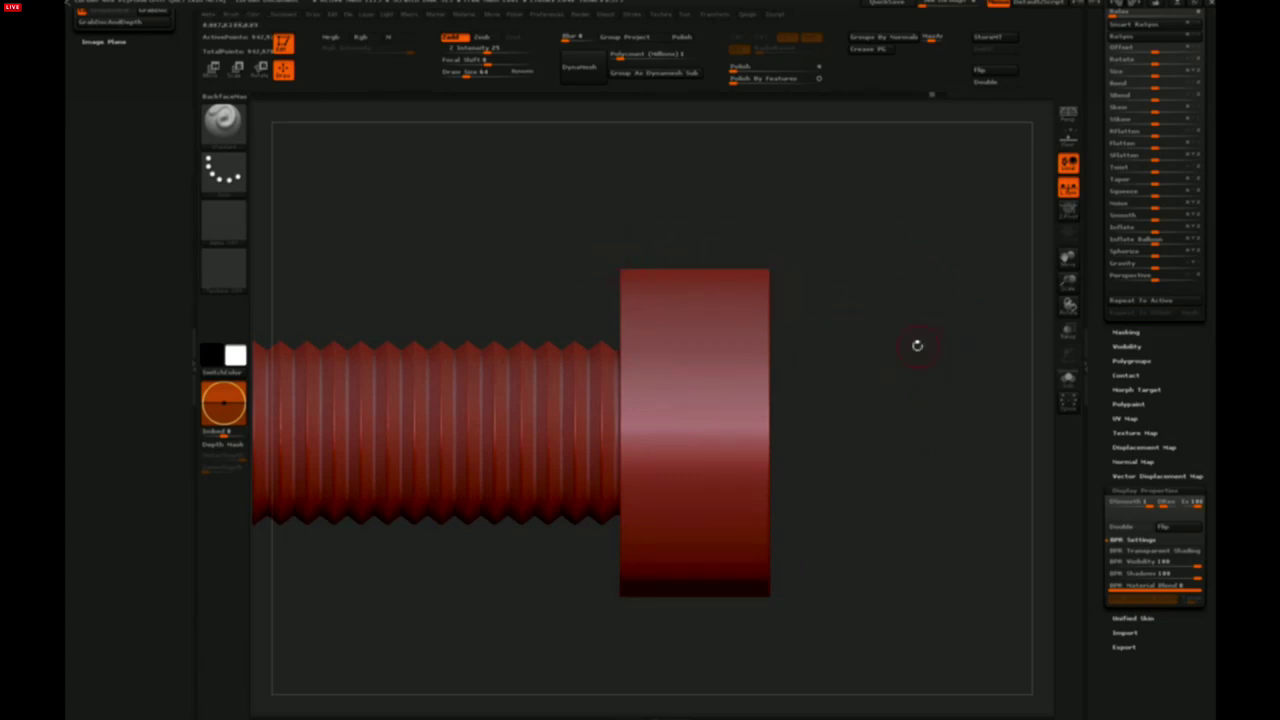
# Enable radial symmetry and clip the head's thread-side rim diagonally with the ClipCurve brush to chamfer it
pyautogui.keyDown('alt'); pyautogui.moveTo(917, 345); pyautogui.dragTo(935, 325); pyautogui.keyUp('alt')
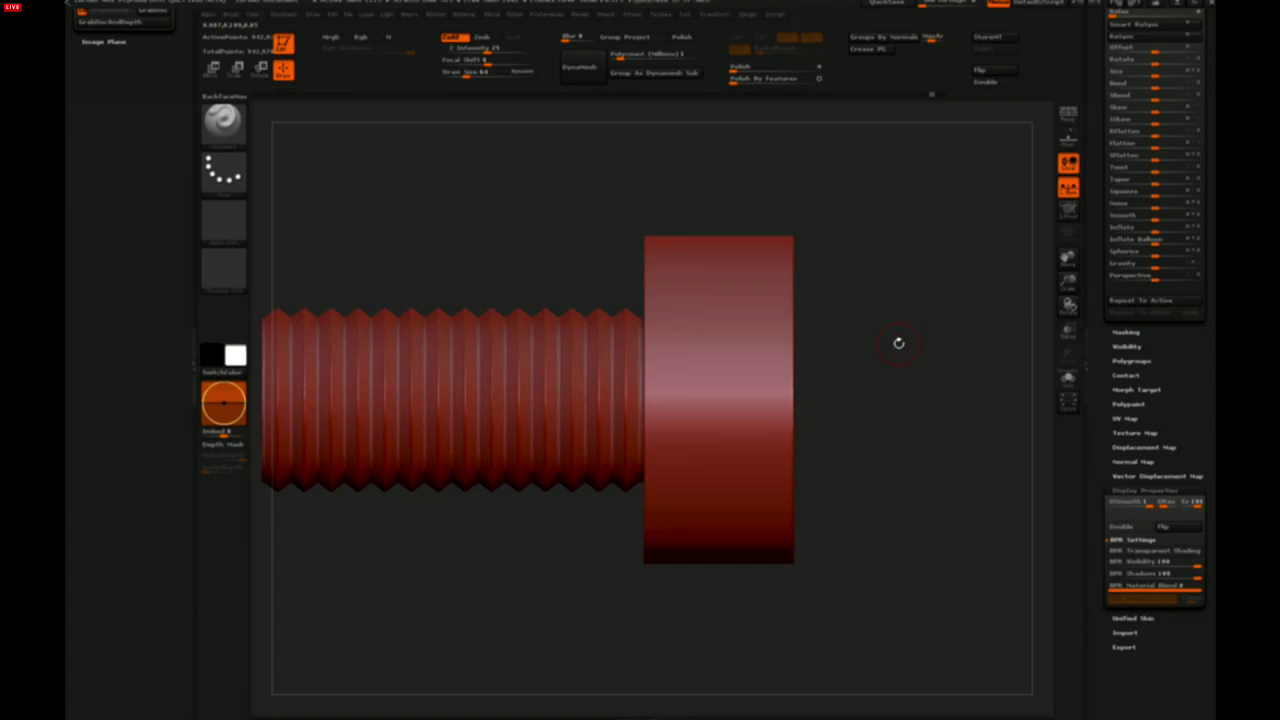
pyautogui.keyDown('alt'); pyautogui.moveTo(881, 418); pyautogui.dragTo(871, 454); pyautogui.keyUp('alt')
pyautogui.hotkey('ctrl', 'shift')
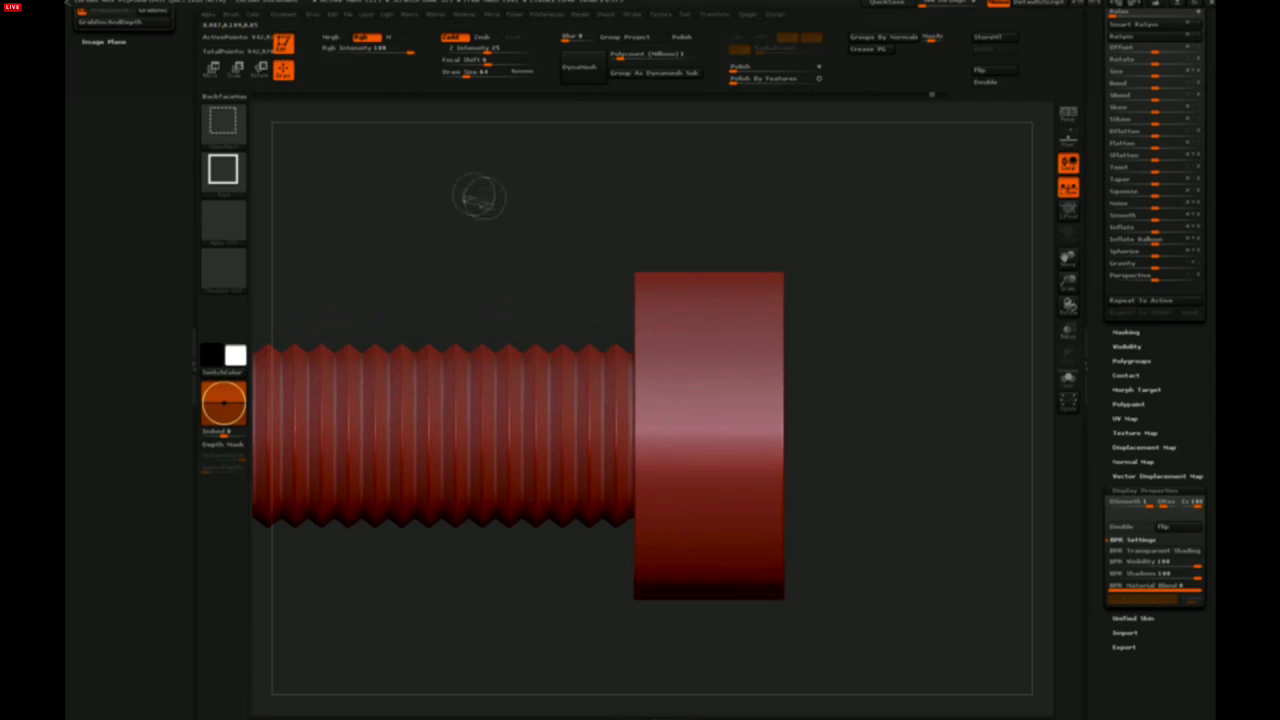
pyautogui.click(228, 124)
pyautogui.click(225, 125)
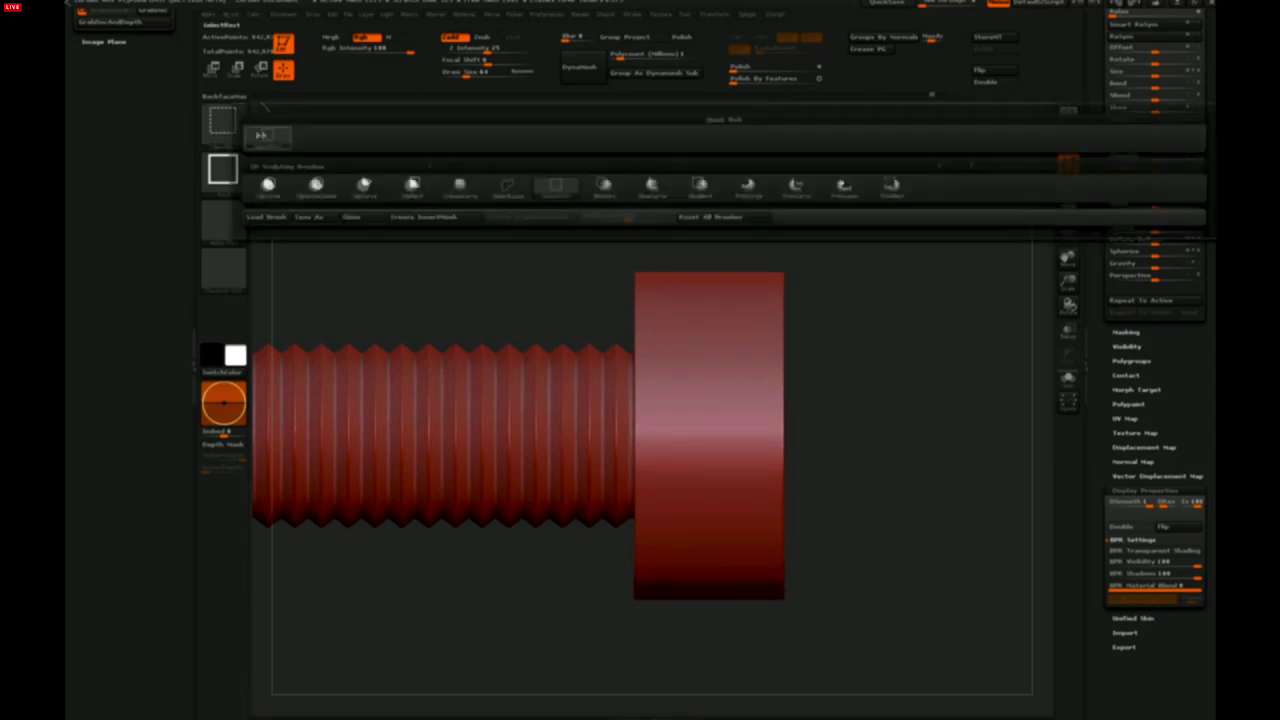
pyautogui.keyDown('ctrl'); pyautogui.keyDown('shift'); pyautogui.click(363, 192); pyautogui.keyUp('shift'); pyautogui.keyUp('ctrl')
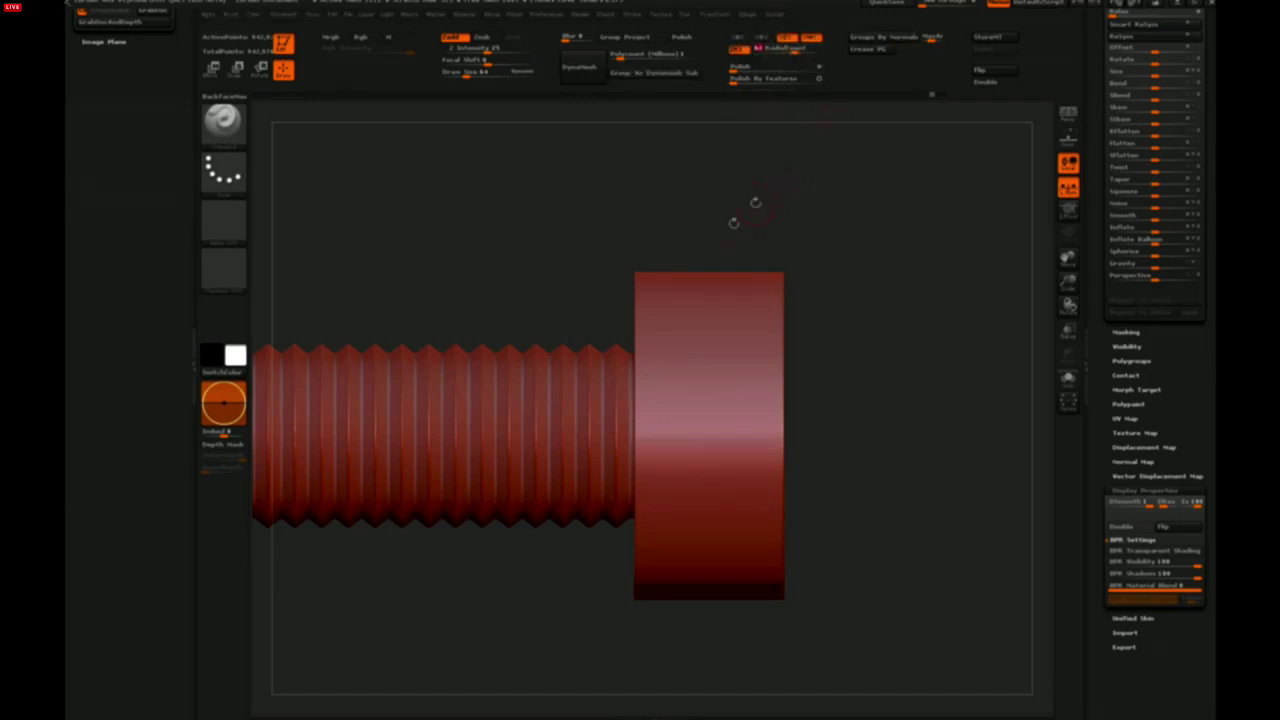
pyautogui.hotkey('ctrl', 'shift')
pyautogui.keyDown('ctrl'); pyautogui.keyDown('shift'); pyautogui.moveTo(618, 288); pyautogui.dragTo(711, 249); pyautogui.keyUp('shift'); pyautogui.keyUp('ctrl')
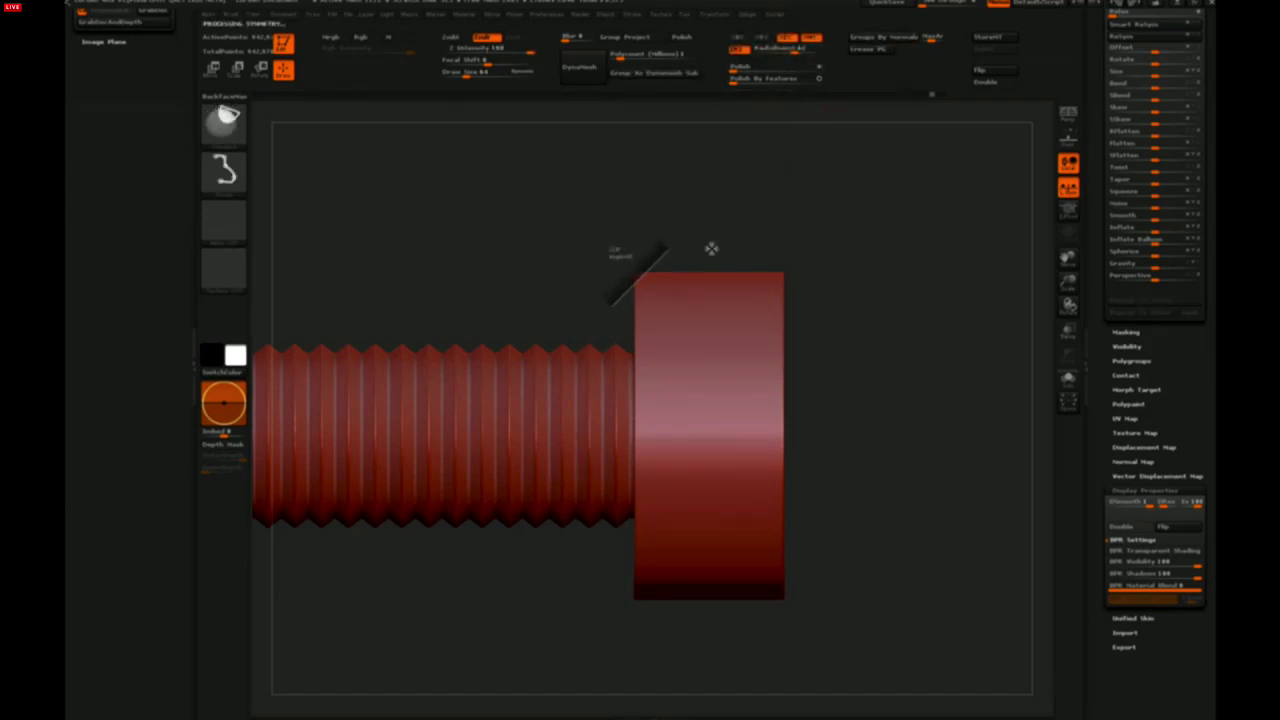
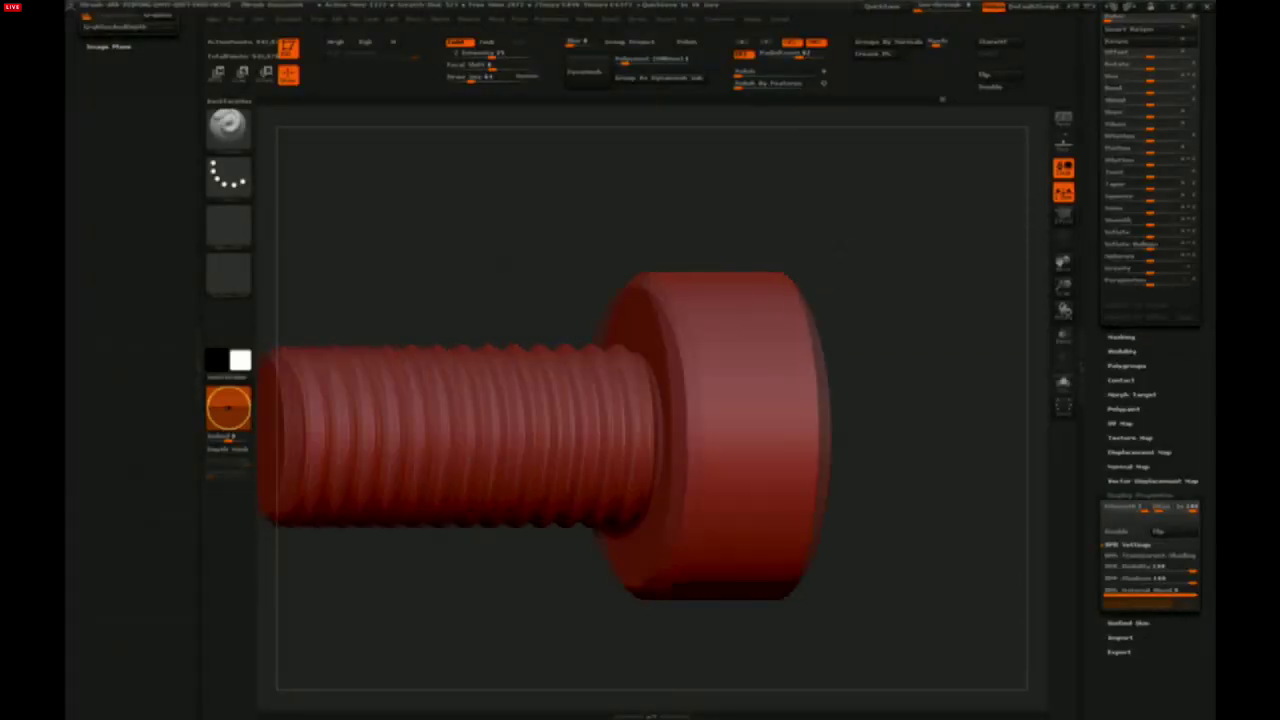
# Refine the chamfered thread-side rim of the head using the hPolish brush with a larger draw size and lower intensity
pyautogui.moveTo(840, 248); pyautogui.dragTo(930, 290)
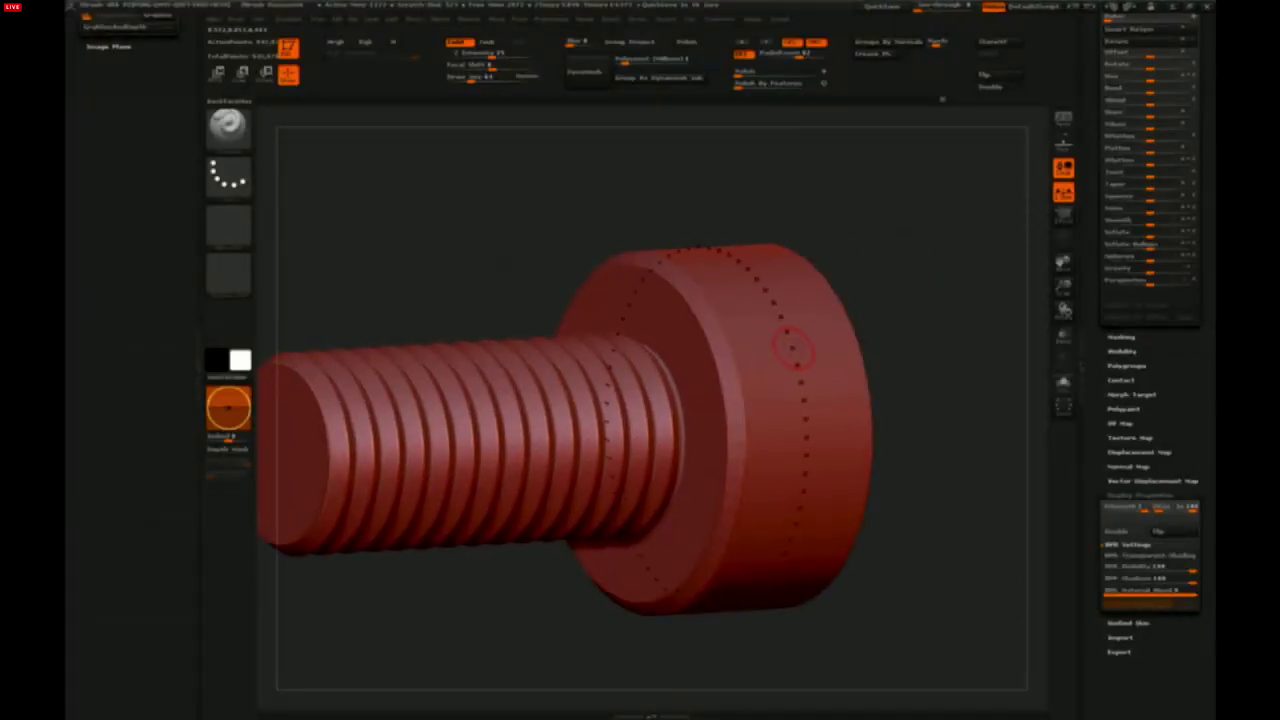
pyautogui.press('b')
pyautogui.press('h')
pyautogui.press('p')
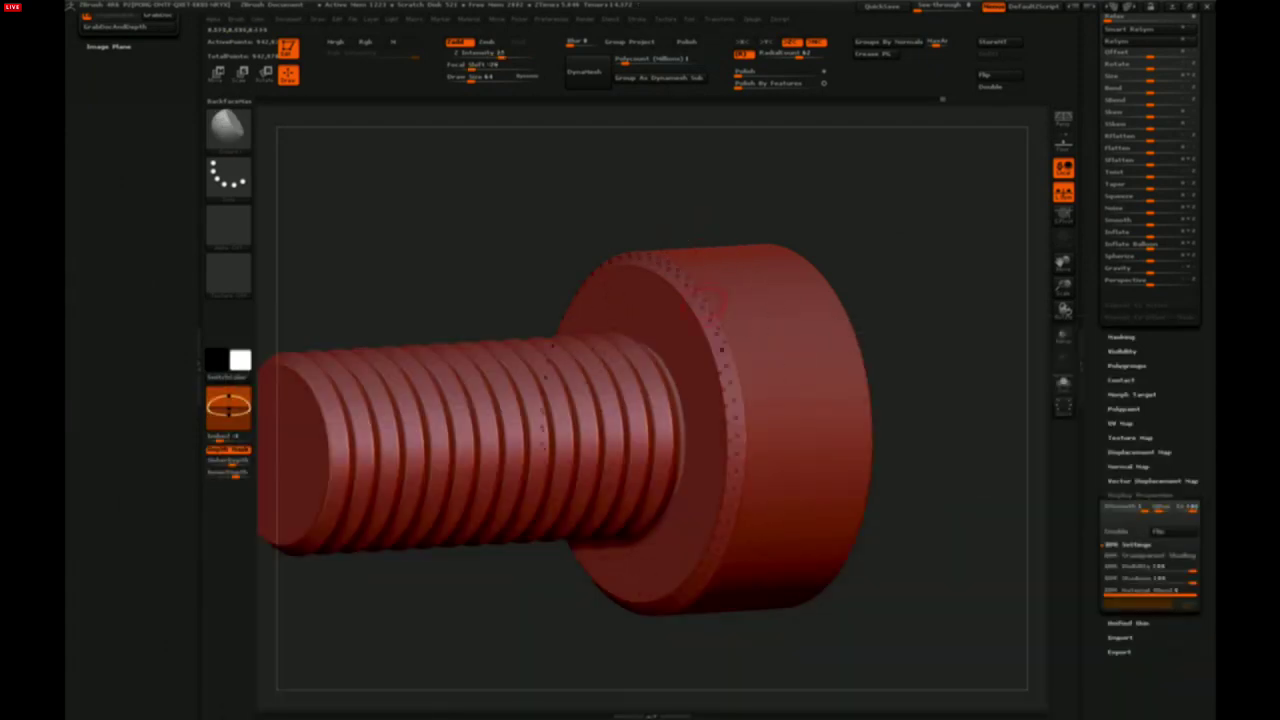
pyautogui.moveTo(467, 77); pyautogui.dragTo(481, 78)
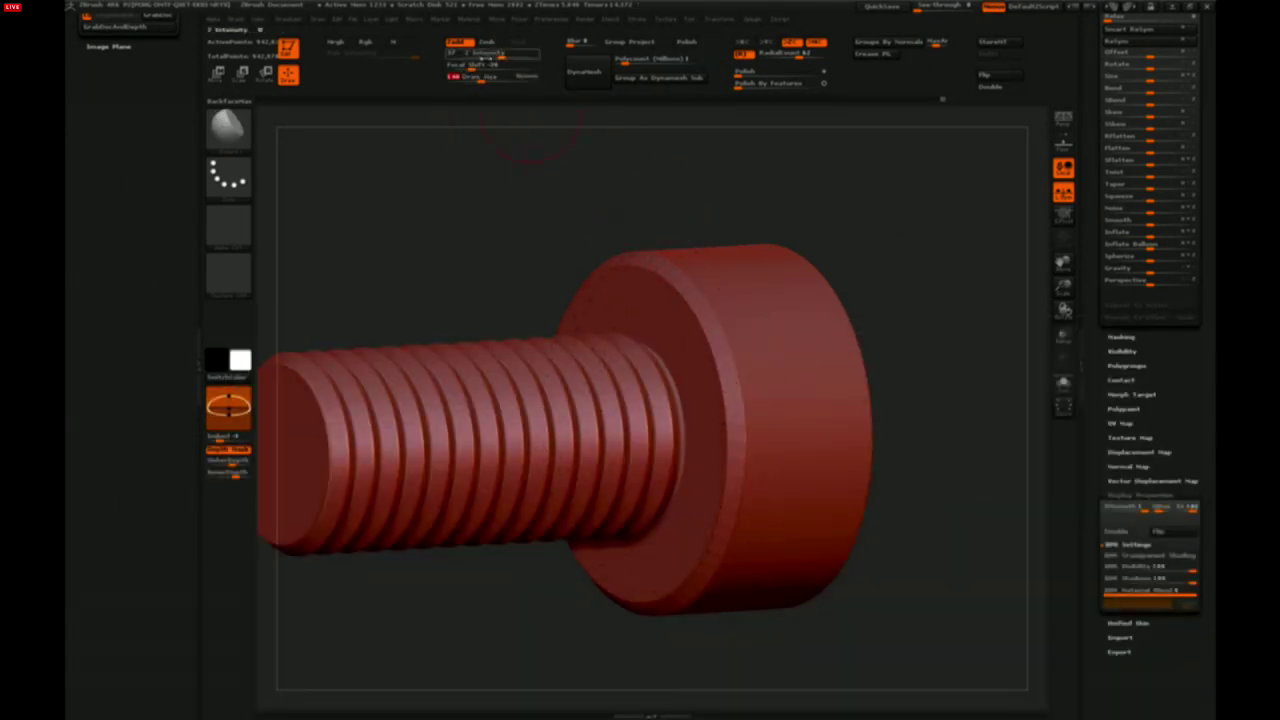
pyautogui.click(470, 54)
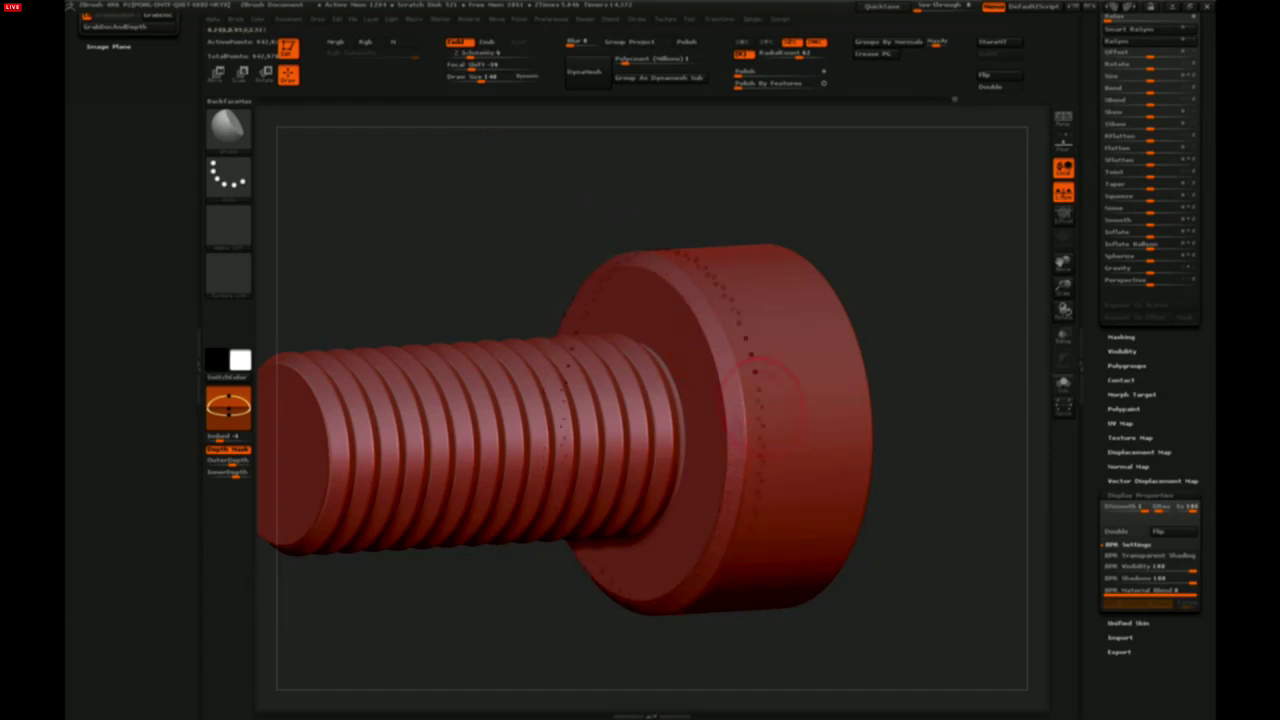
pyautogui.moveTo(980, 327); pyautogui.dragTo(620, 133)
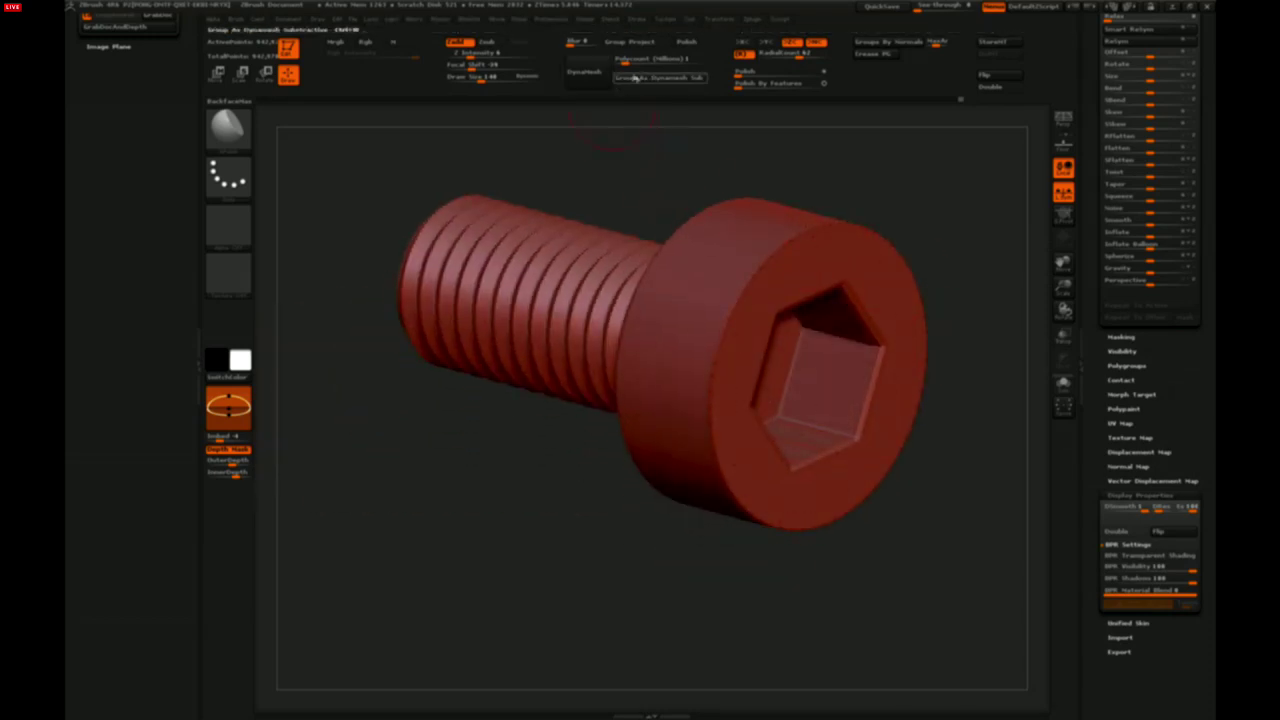
# Try smoothing the head's front rim, undo it, and bevel the rim using hPolish with a smaller brush
pyautogui.click(473, 79)
pyautogui.press('shift')
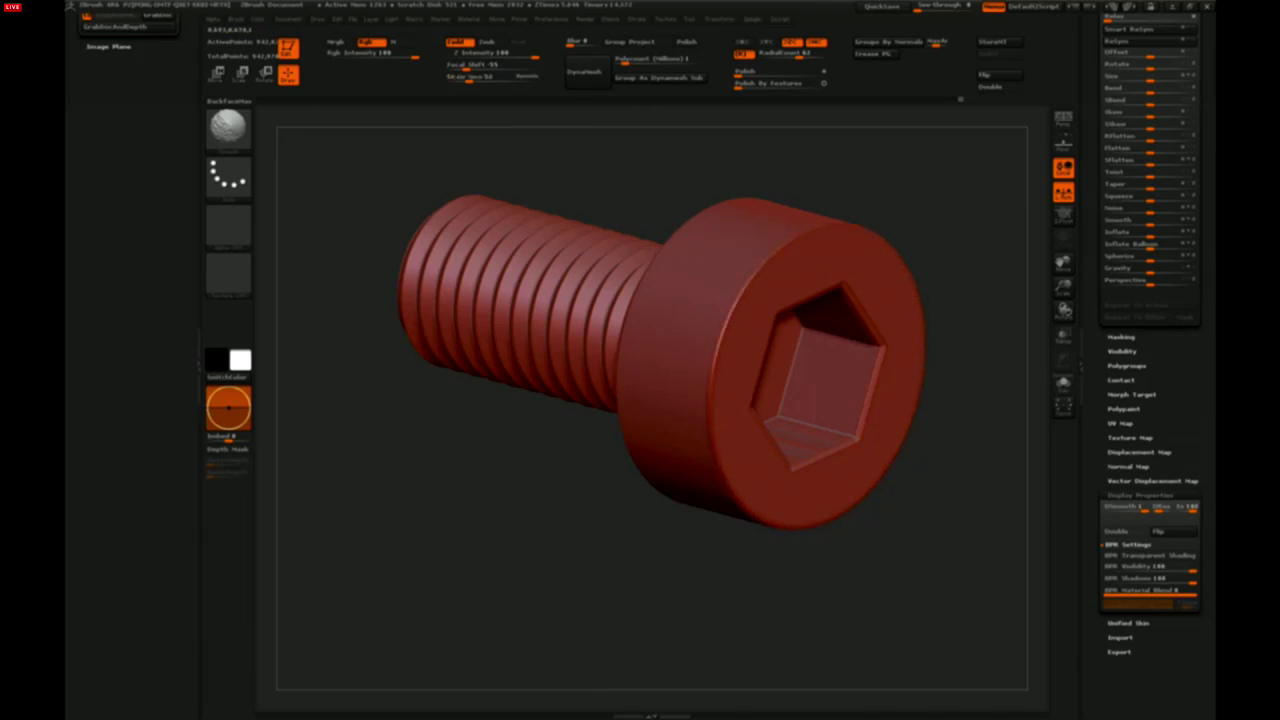
pyautogui.keyDown('alt'); pyautogui.moveTo(592, 510); pyautogui.dragTo(555, 586); pyautogui.keyUp('alt')
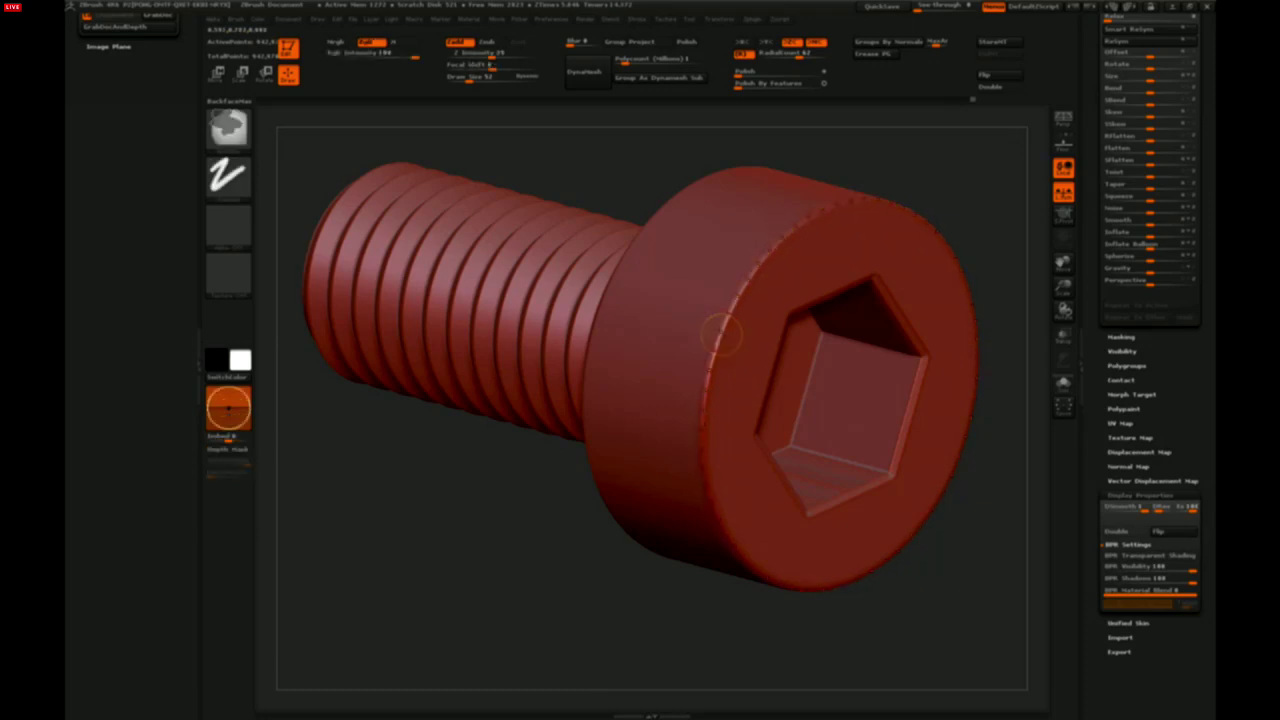
pyautogui.hotkey('ctrl', 'z')
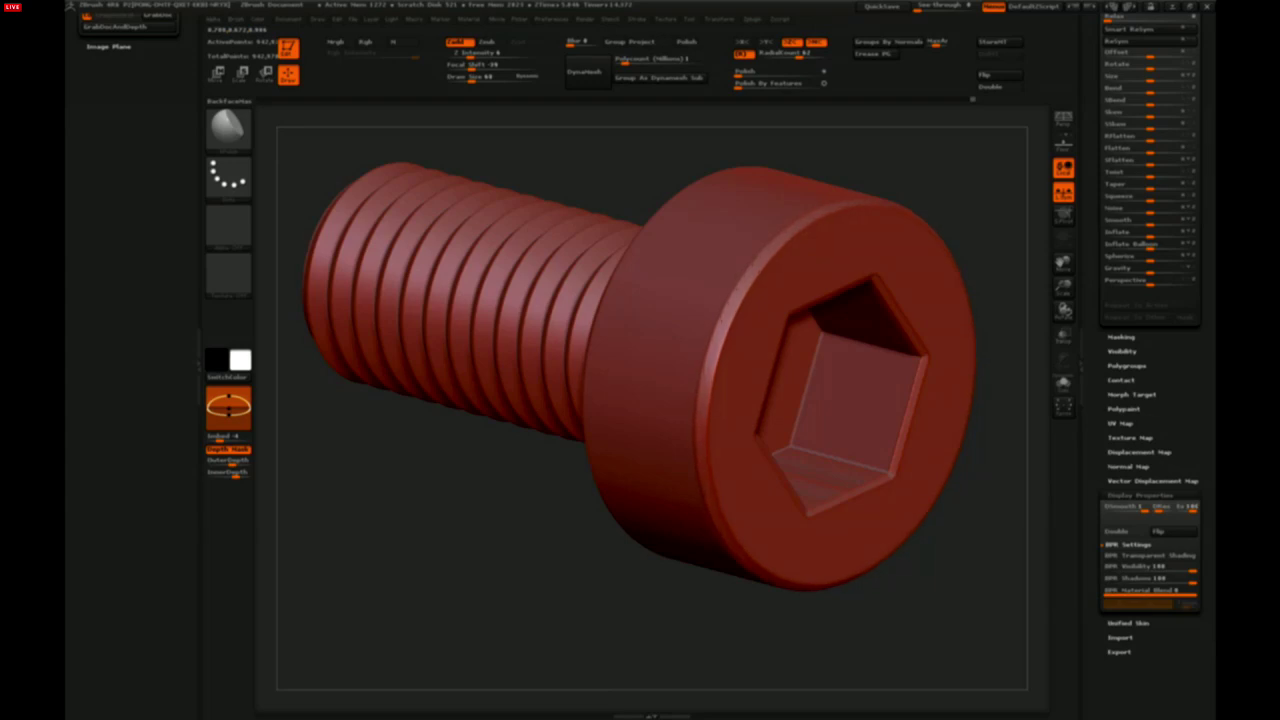
pyautogui.moveTo(487, 665); pyautogui.dragTo(763, 367)
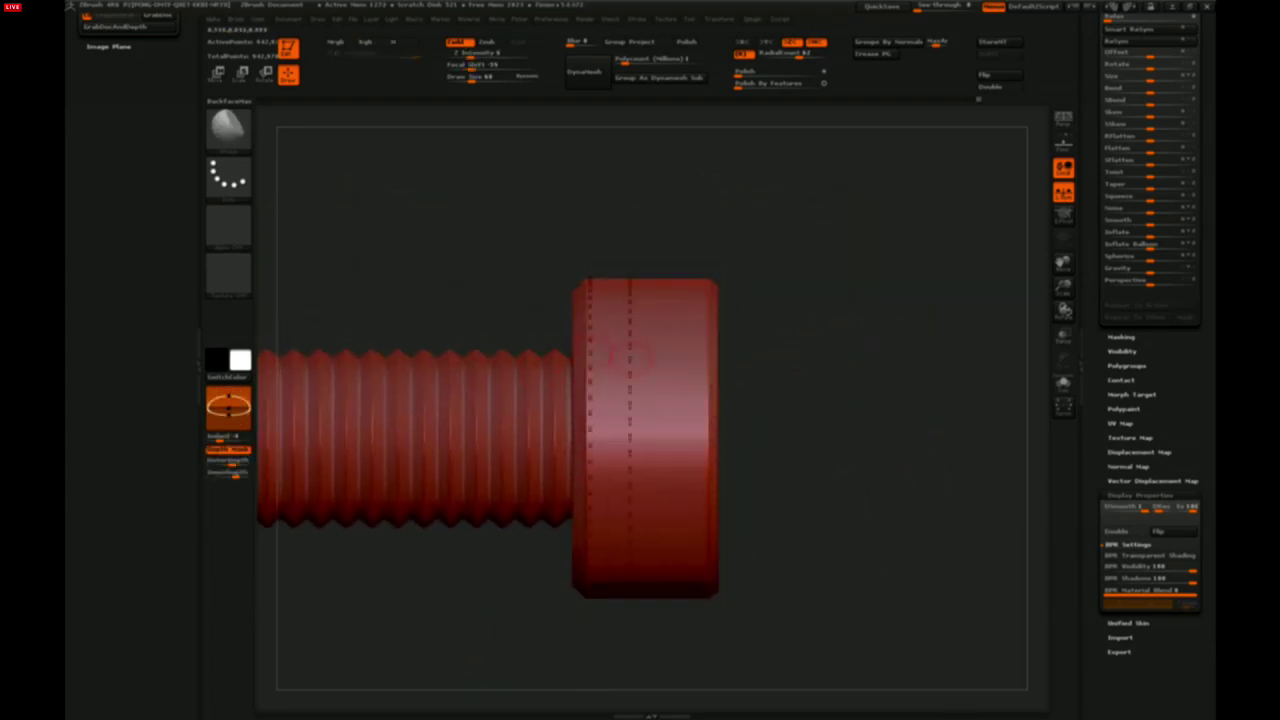
pyautogui.keyDown('alt'); pyautogui.moveTo(851, 400); pyautogui.dragTo(890, 375); pyautogui.keyUp('alt')
pyautogui.moveTo(890, 375)
pyautogui.mouseDown()
pyautogui.moveTo(800, 382)
pyautogui.moveTo(889, 289)
pyautogui.moveTo(886, 372)
pyautogui.moveTo(862, 346)
pyautogui.moveTo(900, 340)
pyautogui.moveTo(886, 373)
pyautogui.moveTo(865, 320)
pyautogui.moveTo(950, 340)
pyautogui.moveTo(870, 381)
pyautogui.mouseUp()
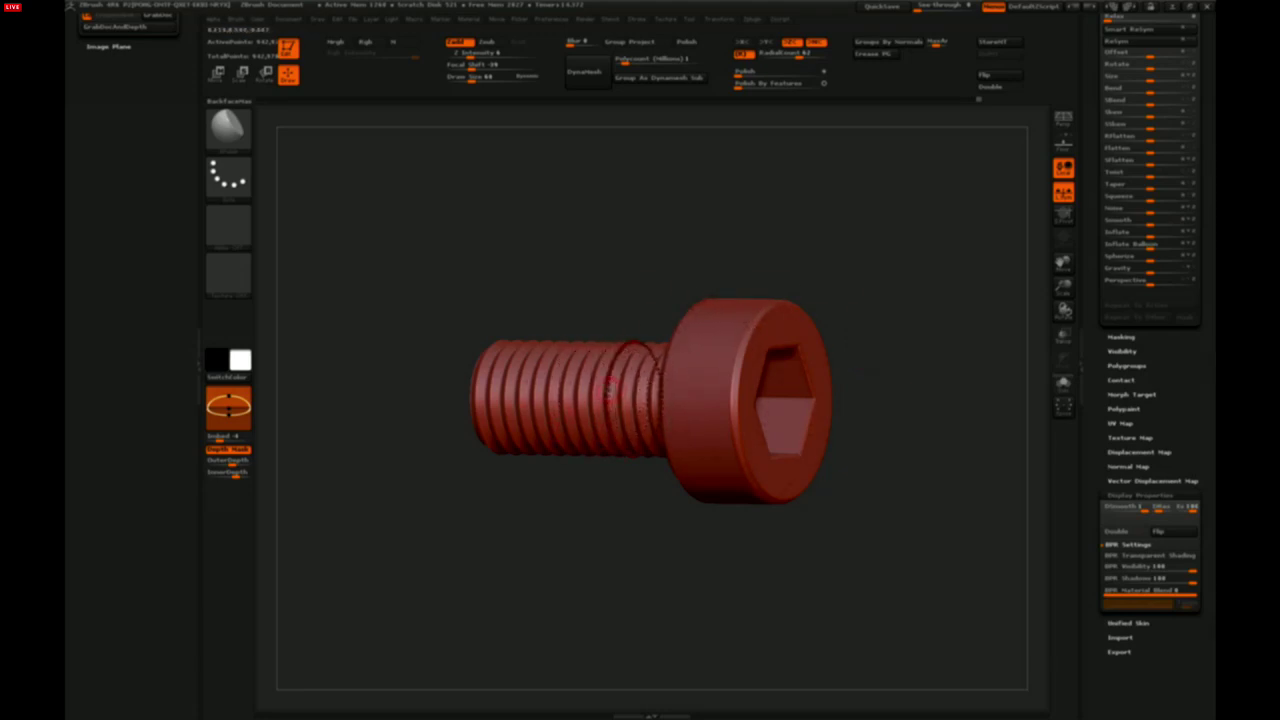
# Shave the head's front face flat around the hexagonal socket with a planar cutting brush and radial symmetry, undoing the extra stroke
pyautogui.keyDown('alt'); pyautogui.moveTo(885, 385); pyautogui.dragTo(794, 410); pyautogui.keyUp('alt')
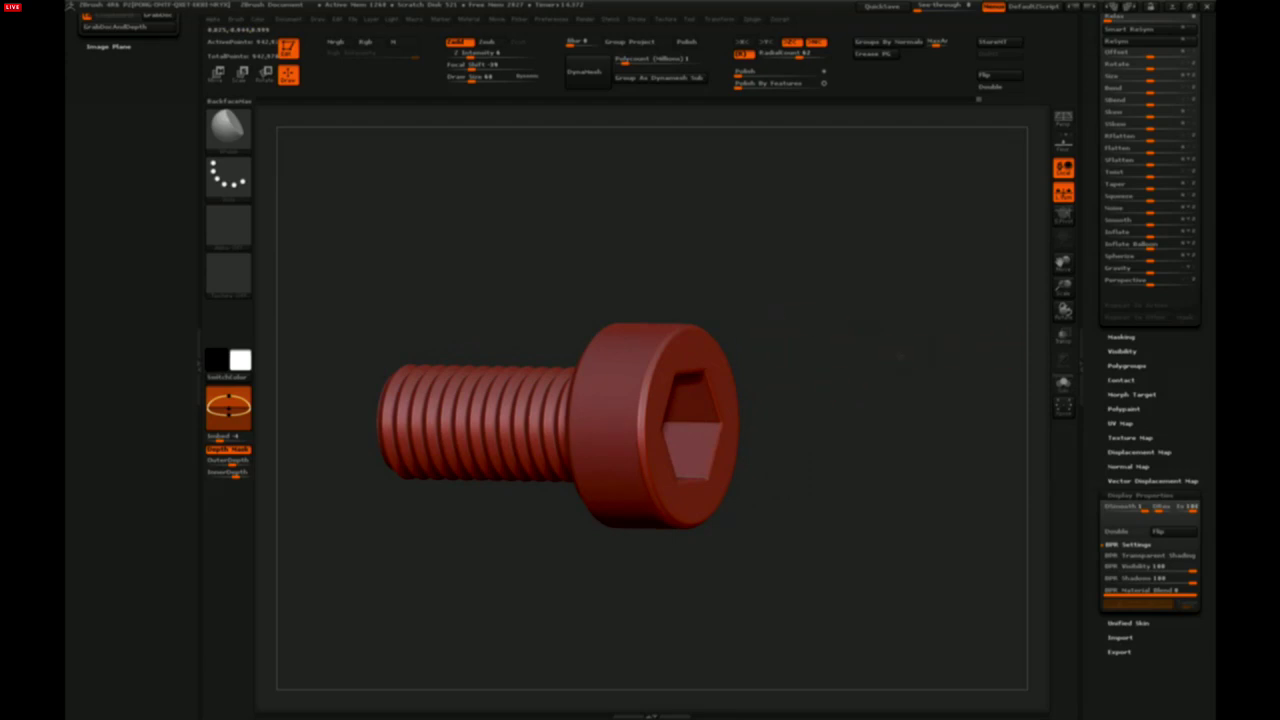
pyautogui.keyDown('shift'); pyautogui.moveTo(900, 356); pyautogui.dragTo(802, 366); pyautogui.keyUp('shift')
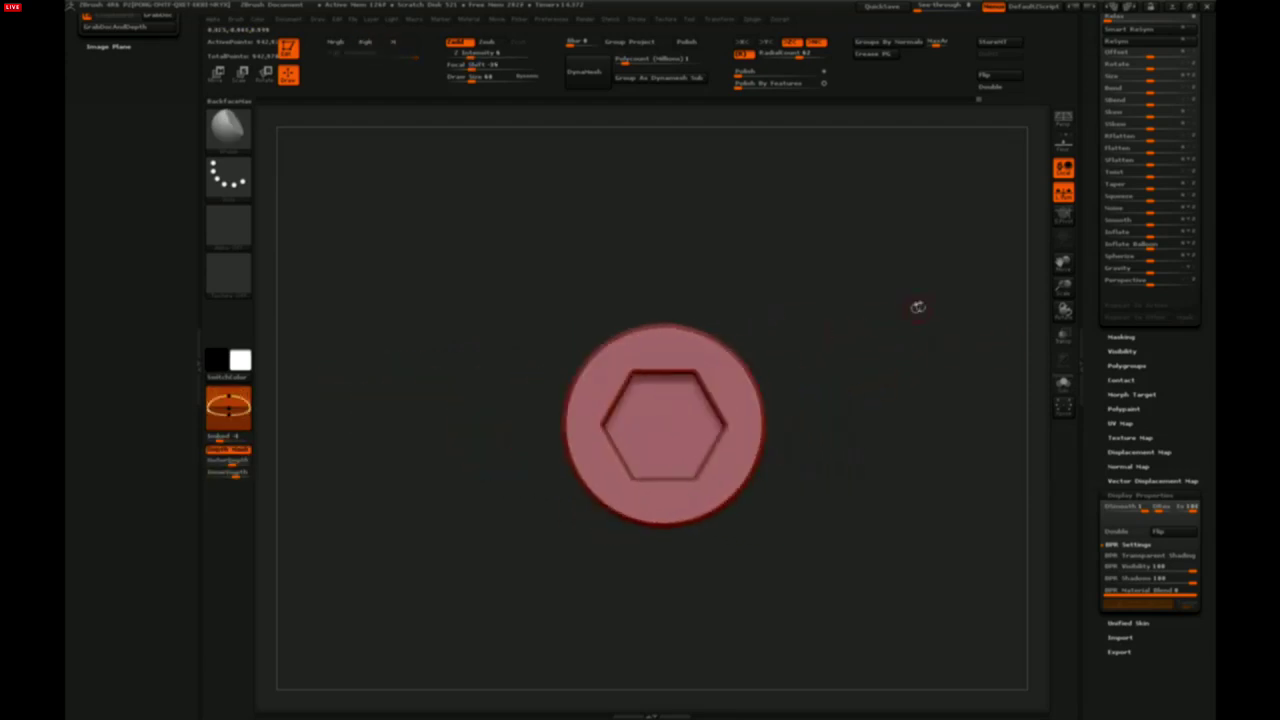
pyautogui.moveTo(918, 307)
pyautogui.keyDown('alt'); pyautogui.mouseDown()
pyautogui.moveTo(966, 305)
pyautogui.moveTo(881, 265)
pyautogui.moveTo(902, 225)
pyautogui.mouseUp(); pyautogui.keyUp('alt')
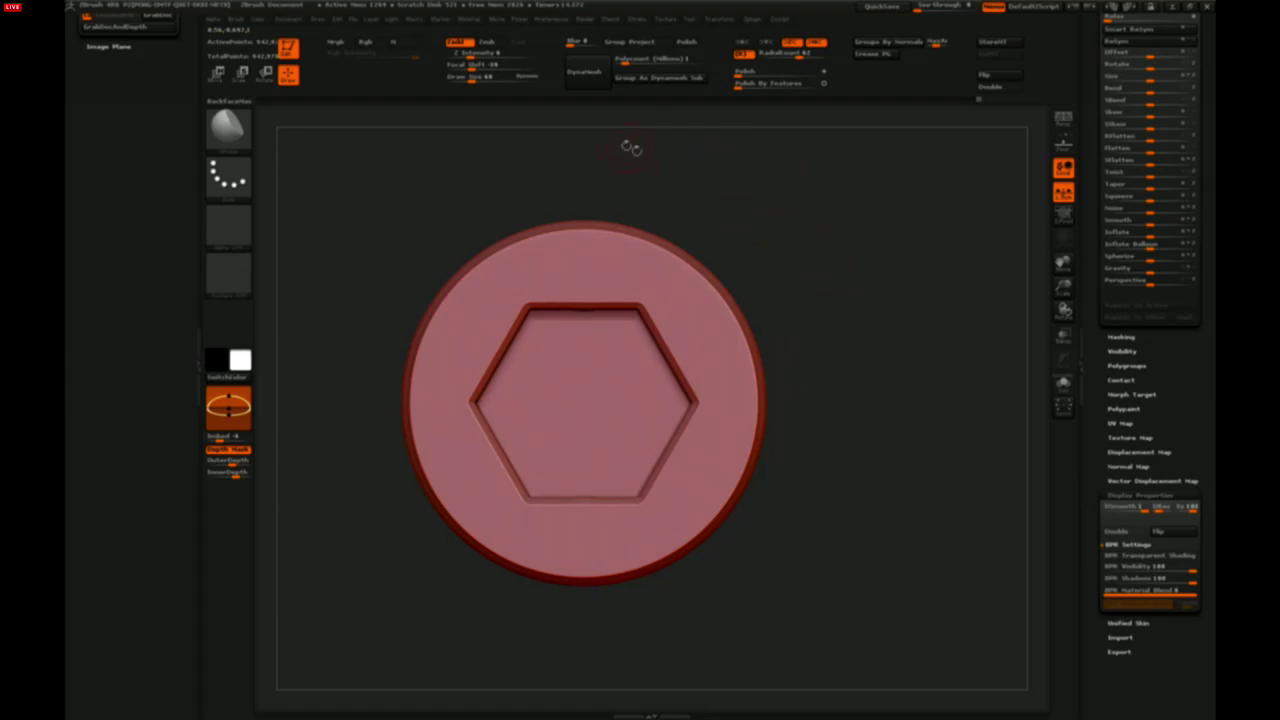
pyautogui.moveTo(880, 318)
pyautogui.keyDown('alt'); pyautogui.mouseDown()
pyautogui.moveTo(851, 371)
pyautogui.moveTo(872, 331)
pyautogui.mouseUp(); pyautogui.keyUp('alt')
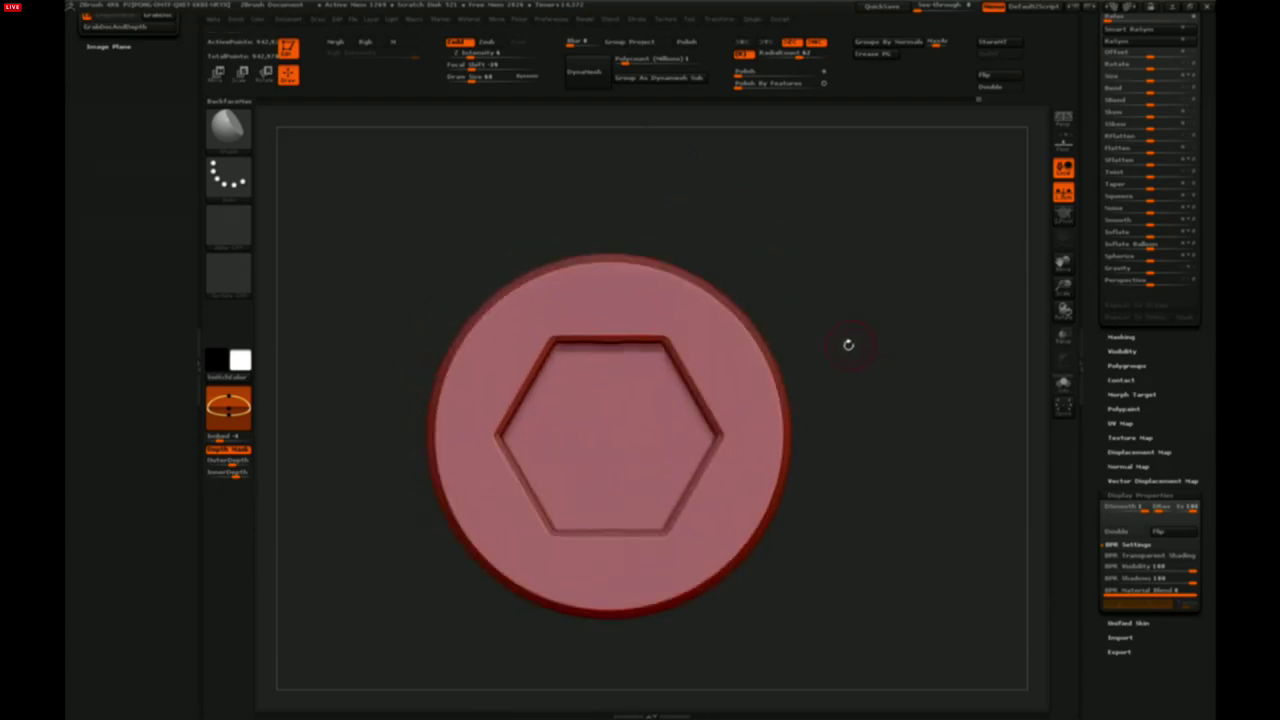
pyautogui.press('b')
pyautogui.press('p')
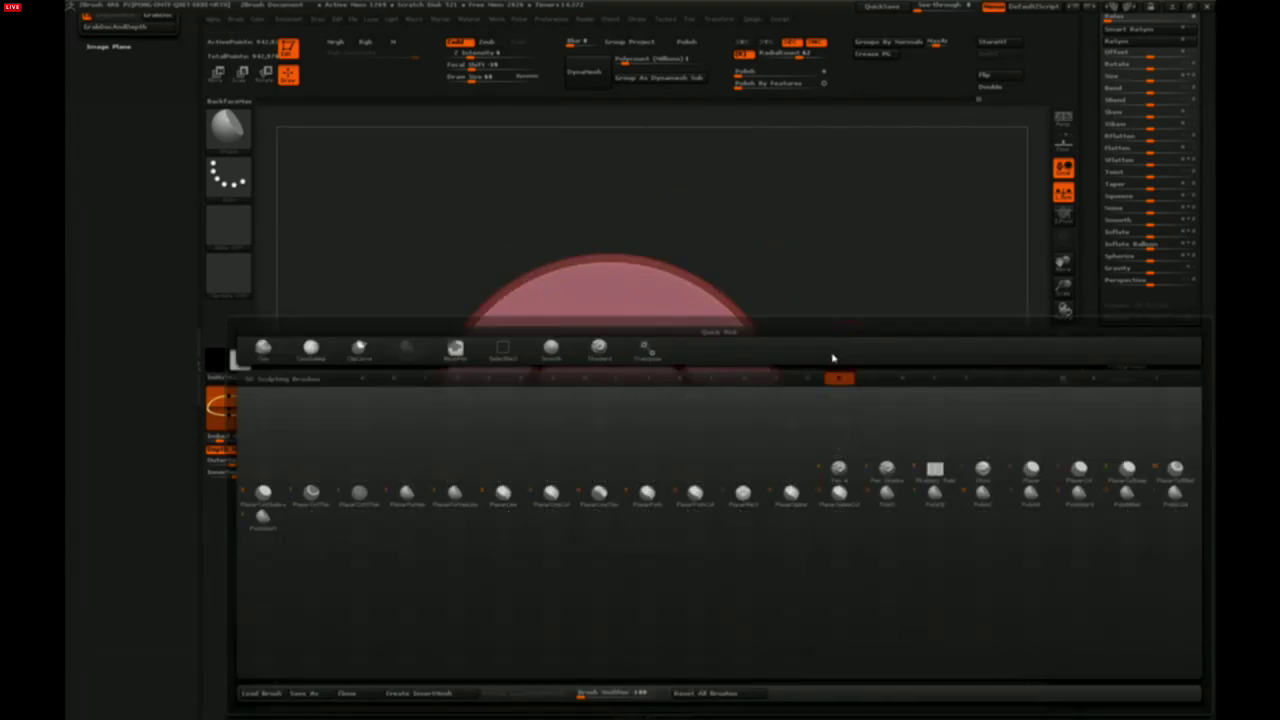
pyautogui.press('d')
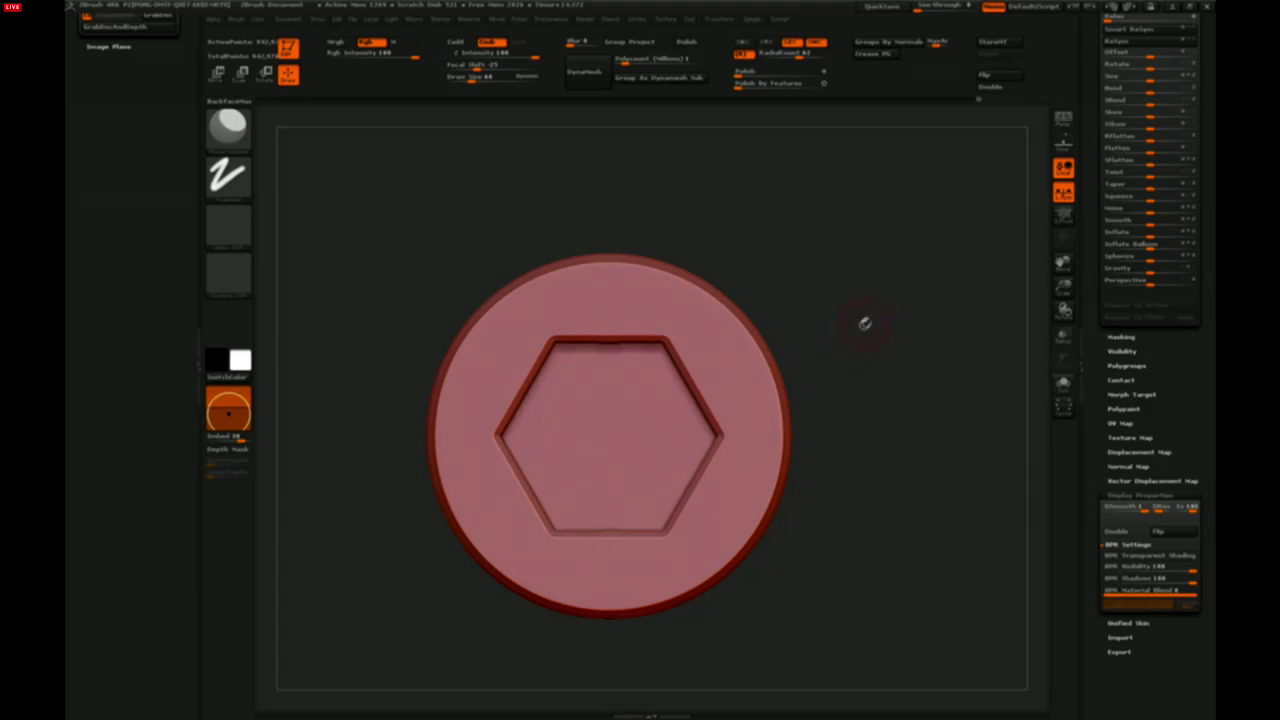
pyautogui.keyDown('alt'); pyautogui.moveTo(865, 323); pyautogui.dragTo(880, 337); pyautogui.keyUp('alt')
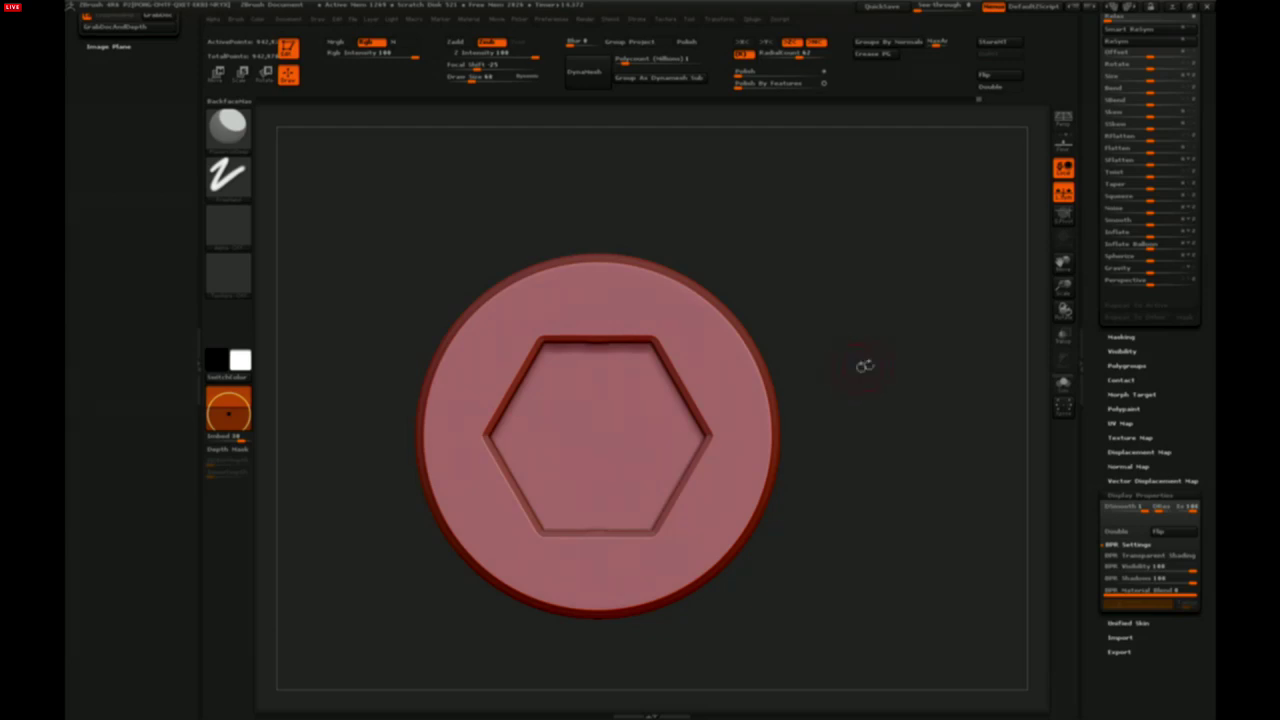
pyautogui.moveTo(912, 343)
pyautogui.keyDown('alt'); pyautogui.mouseDown()
pyautogui.moveTo(890, 378)
pyautogui.moveTo(874, 303)
pyautogui.mouseUp(); pyautogui.keyUp('alt')
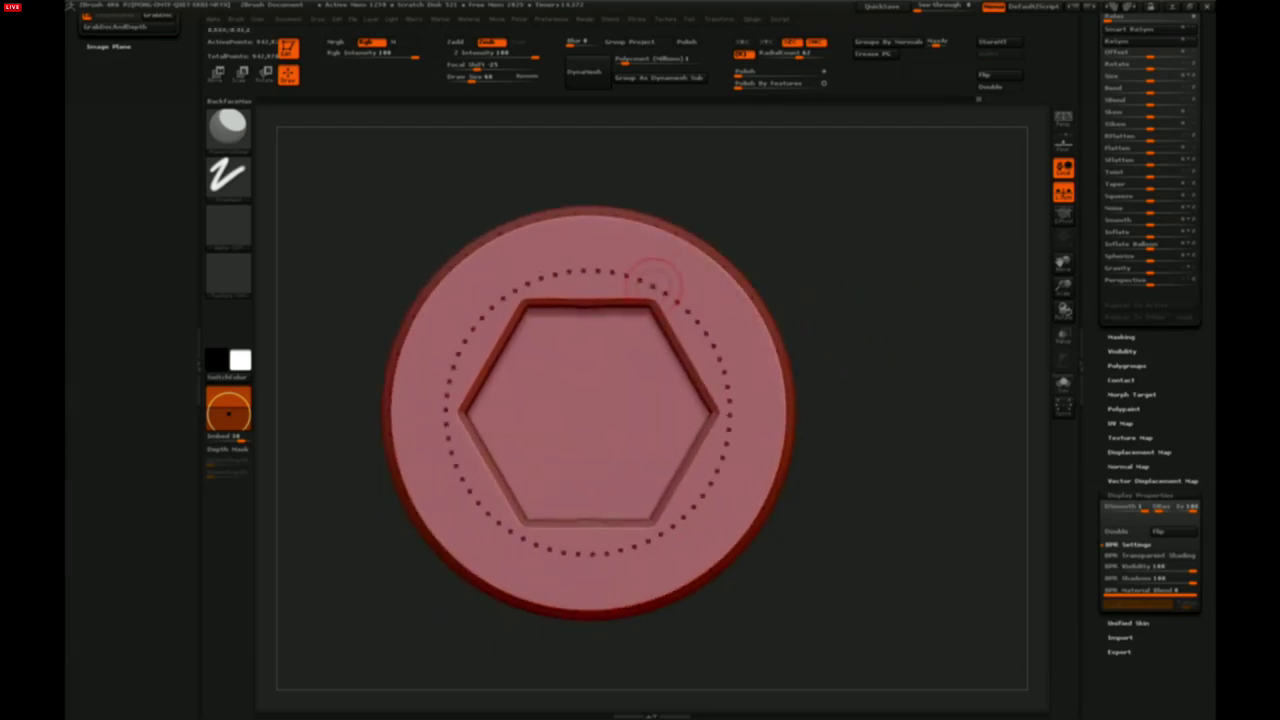
pyautogui.moveTo(689, 271)
pyautogui.mouseDown()
pyautogui.moveTo(690, 308)
pyautogui.moveTo(725, 321)
pyautogui.moveTo(680, 347)
pyautogui.mouseUp()
pyautogui.moveTo(927, 295)
pyautogui.mouseDown()
pyautogui.moveTo(990, 308)
pyautogui.moveTo(930, 298)
pyautogui.moveTo(924, 284)
pyautogui.mouseUp()
pyautogui.moveTo(700, 290); pyautogui.dragTo(677, 334)
pyautogui.hotkey('ctrl', 'z')
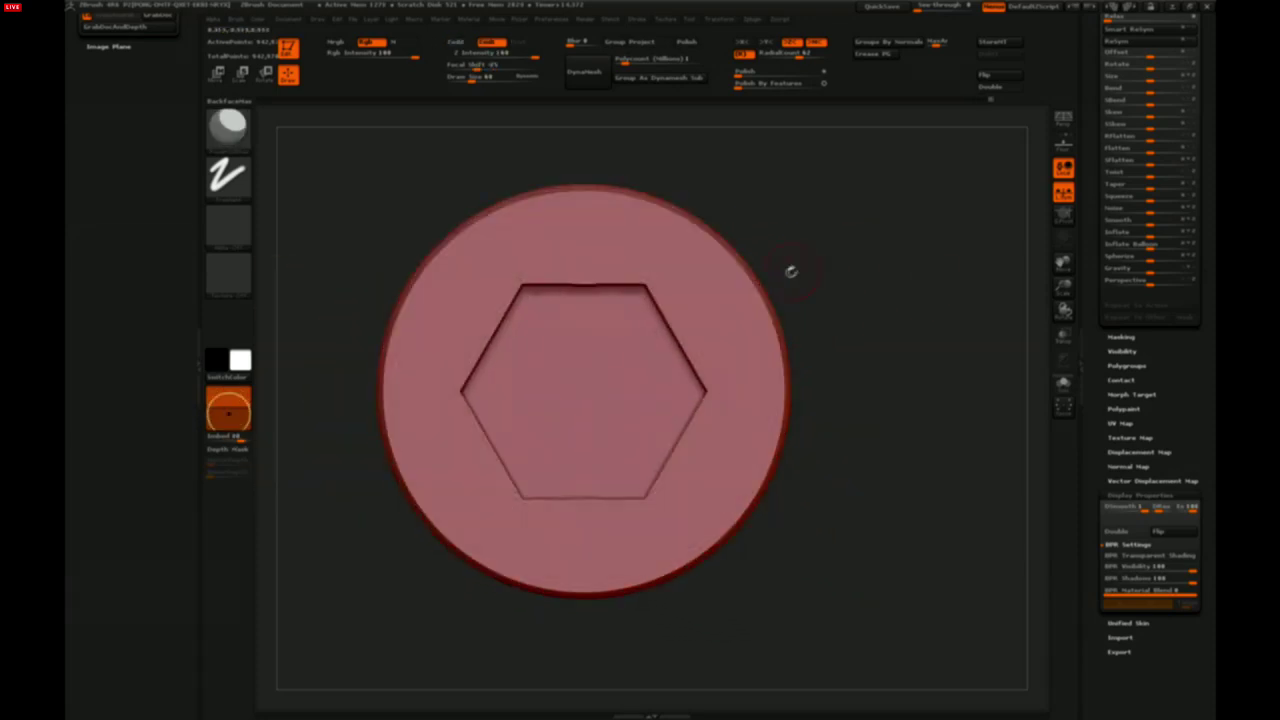
# Turn off symmetry, try a single planar cut across the head's front face beside the socket, and undo that cut
pyautogui.press('x')
pyautogui.moveTo(690, 255)
pyautogui.mouseDown()
pyautogui.moveTo(740, 318)
pyautogui.moveTo(690, 345)
pyautogui.moveTo(735, 305)
pyautogui.moveTo(745, 384)
pyautogui.moveTo(766, 335)
pyautogui.mouseUp()
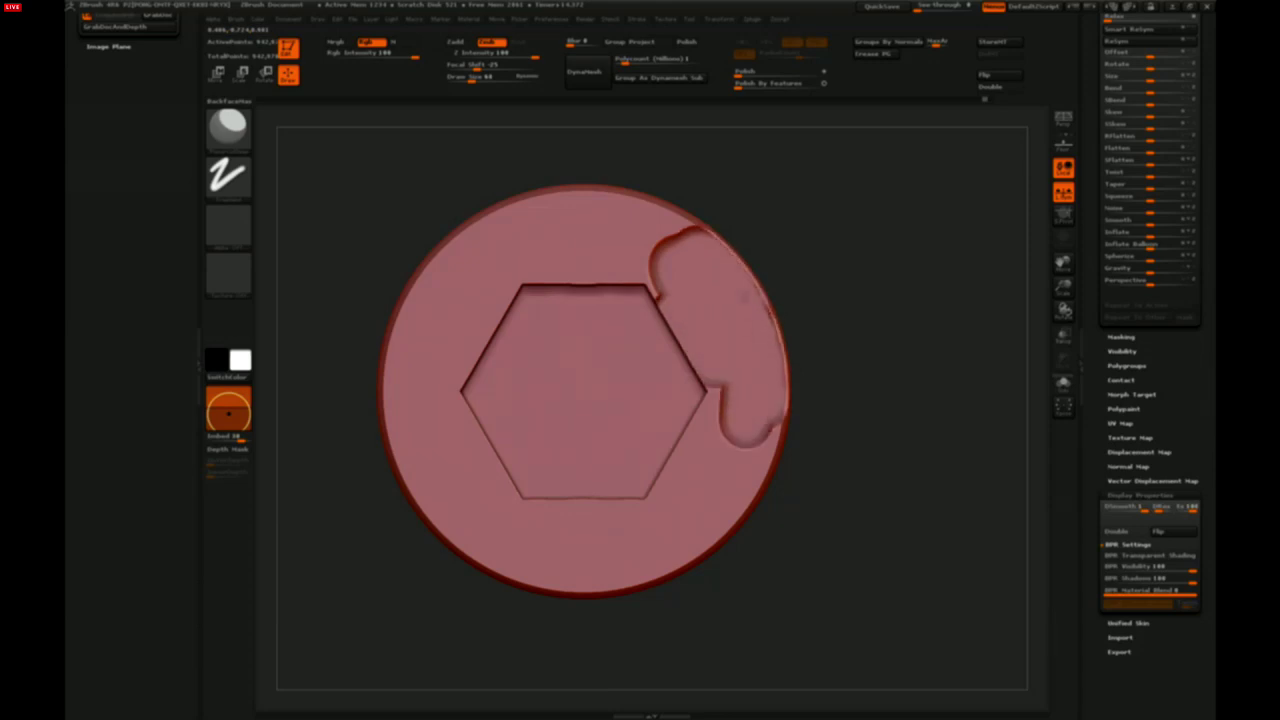
pyautogui.moveTo(932, 296)
pyautogui.mouseDown()
pyautogui.moveTo(806, 300)
pyautogui.moveTo(858, 300)
pyautogui.mouseUp()
pyautogui.hotkey('ctrl', 'z')
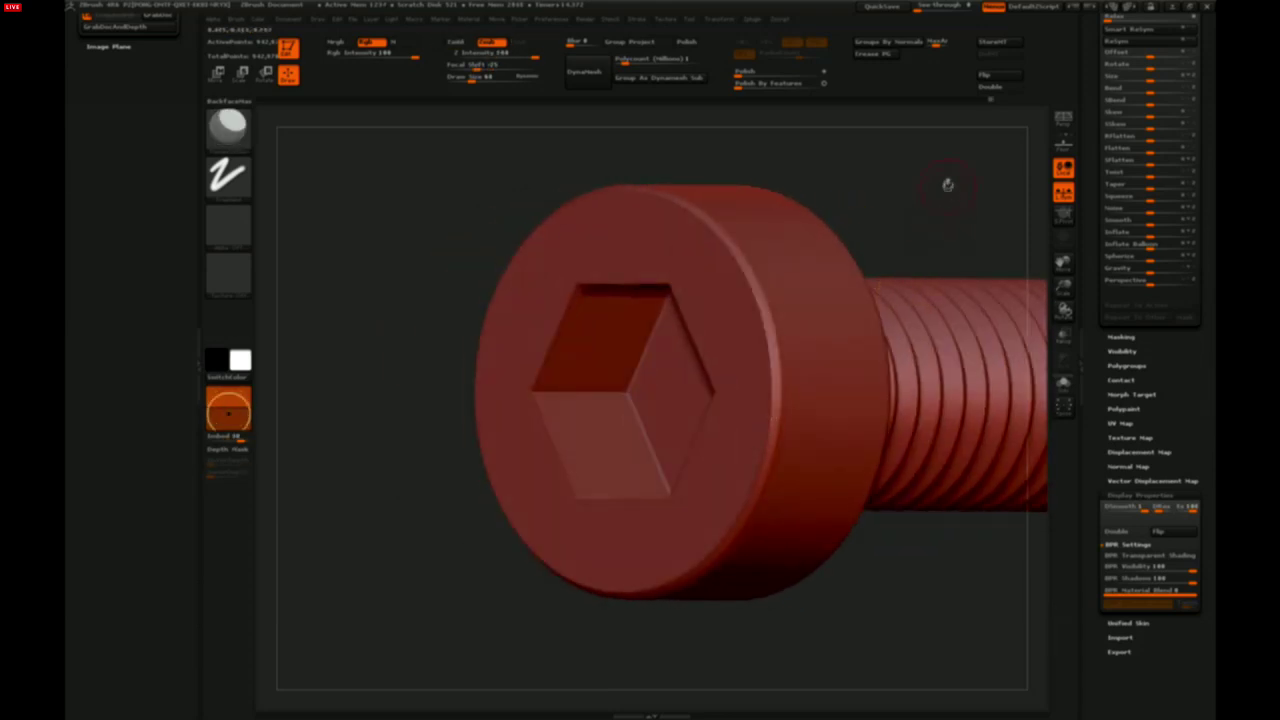
# Cut a flat facet into the cylindrical side of the head with the planar brush and inspect it from the side
pyautogui.keyDown('shift'); pyautogui.moveTo(948, 185); pyautogui.dragTo(880, 200); pyautogui.keyUp('shift')
pyautogui.moveTo(775, 372)
pyautogui.mouseDown()
pyautogui.moveTo(768, 384)
pyautogui.moveTo(748, 350)
pyautogui.moveTo(778, 375)
pyautogui.moveTo(908, 377)
pyautogui.mouseUp()
pyautogui.moveTo(480, 440)
pyautogui.mouseDown()
pyautogui.moveTo(650, 446)
pyautogui.moveTo(373, 426)
pyautogui.mouseUp()
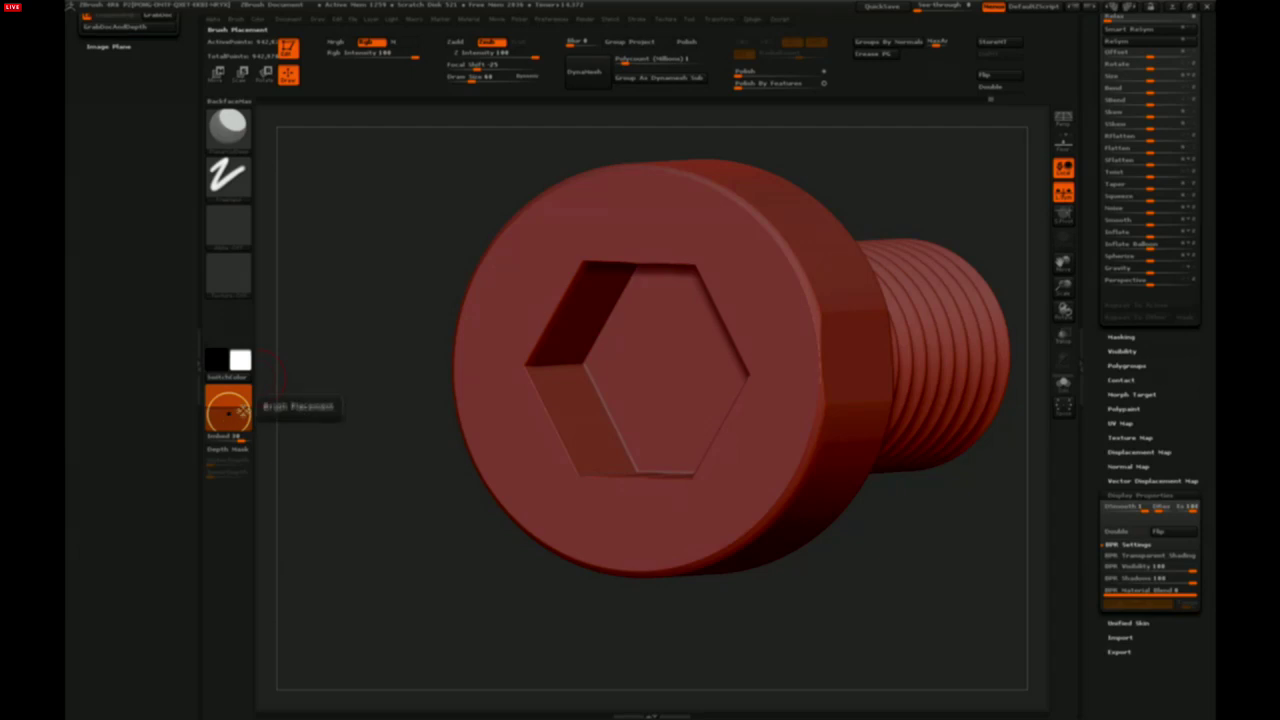
pyautogui.keyDown('shift'); pyautogui.moveTo(397, 231); pyautogui.dragTo(371, 232); pyautogui.keyUp('shift')
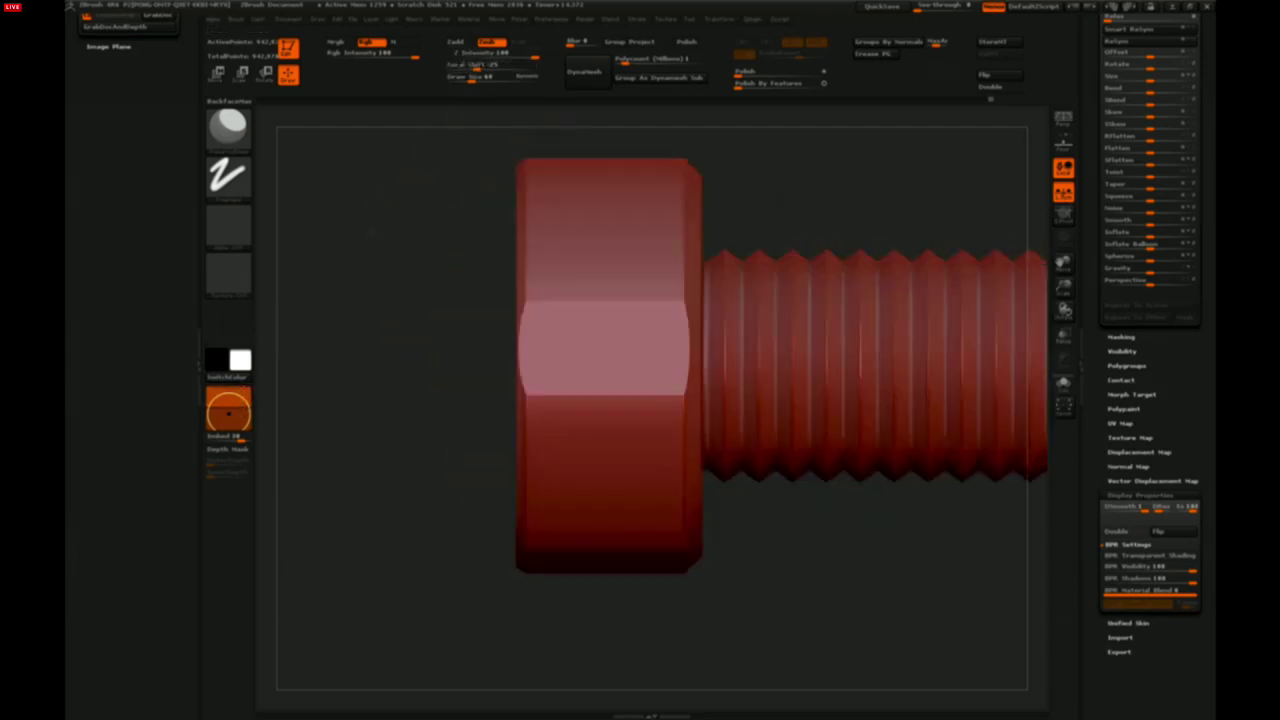
# Raise the planar brush's imbed to about 90, try another cut on the head's side facet, and undo it
pyautogui.click(228, 424)
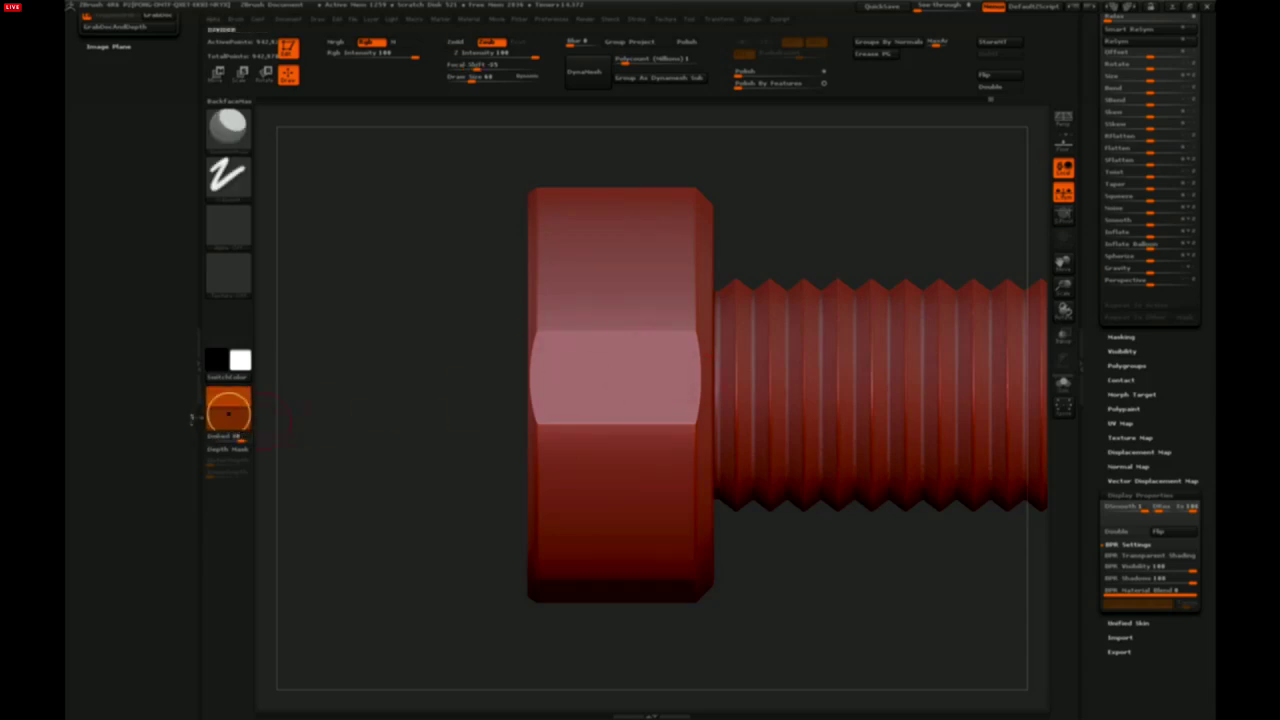
pyautogui.moveTo(231, 418); pyautogui.dragTo(233, 432)
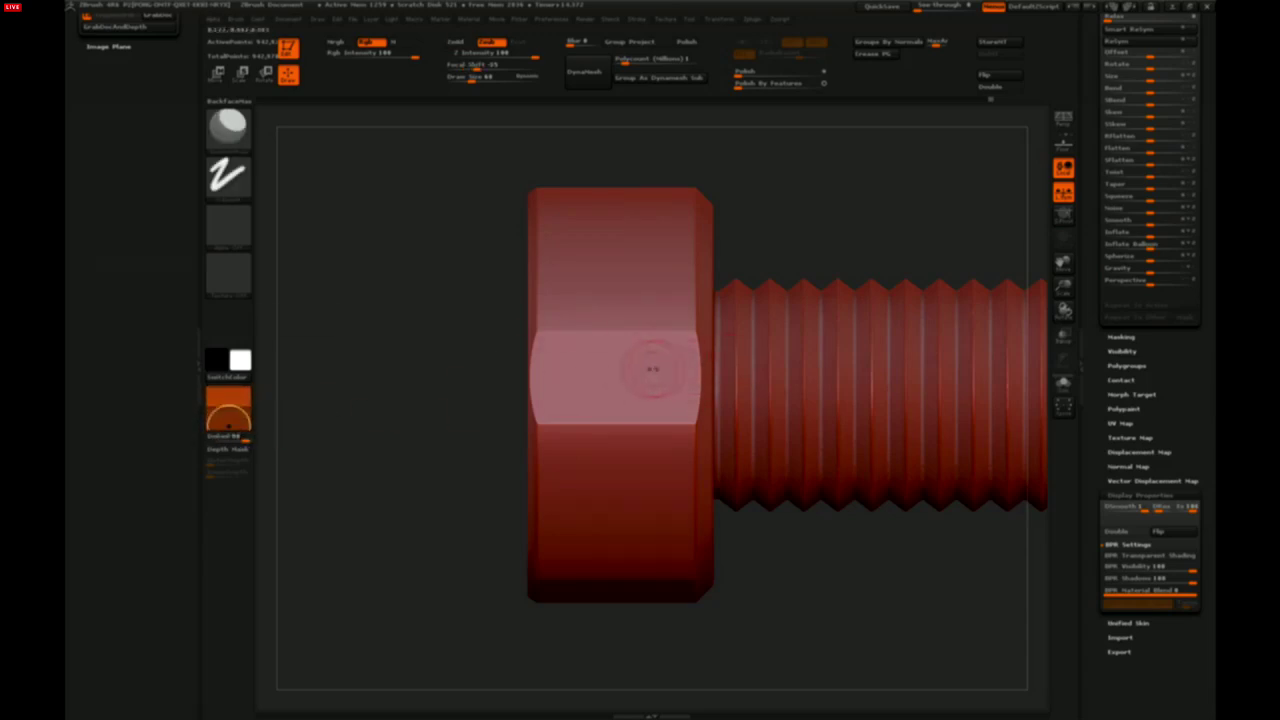
pyautogui.moveTo(626, 366)
pyautogui.mouseDown()
pyautogui.moveTo(626, 390)
pyautogui.moveTo(625, 372)
pyautogui.mouseUp()
pyautogui.moveTo(367, 439)
pyautogui.mouseDown()
pyautogui.moveTo(455, 448)
pyautogui.moveTo(400, 438)
pyautogui.mouseUp()
pyautogui.hotkey('ctrl', 'z')
# Enlarge the brush and try a broad, deep planar cut into the side of the bolt head
pyautogui.moveTo(474, 78)
pyautogui.mouseDown()
pyautogui.moveTo(515, 79)
pyautogui.moveTo(497, 79)
pyautogui.mouseUp()
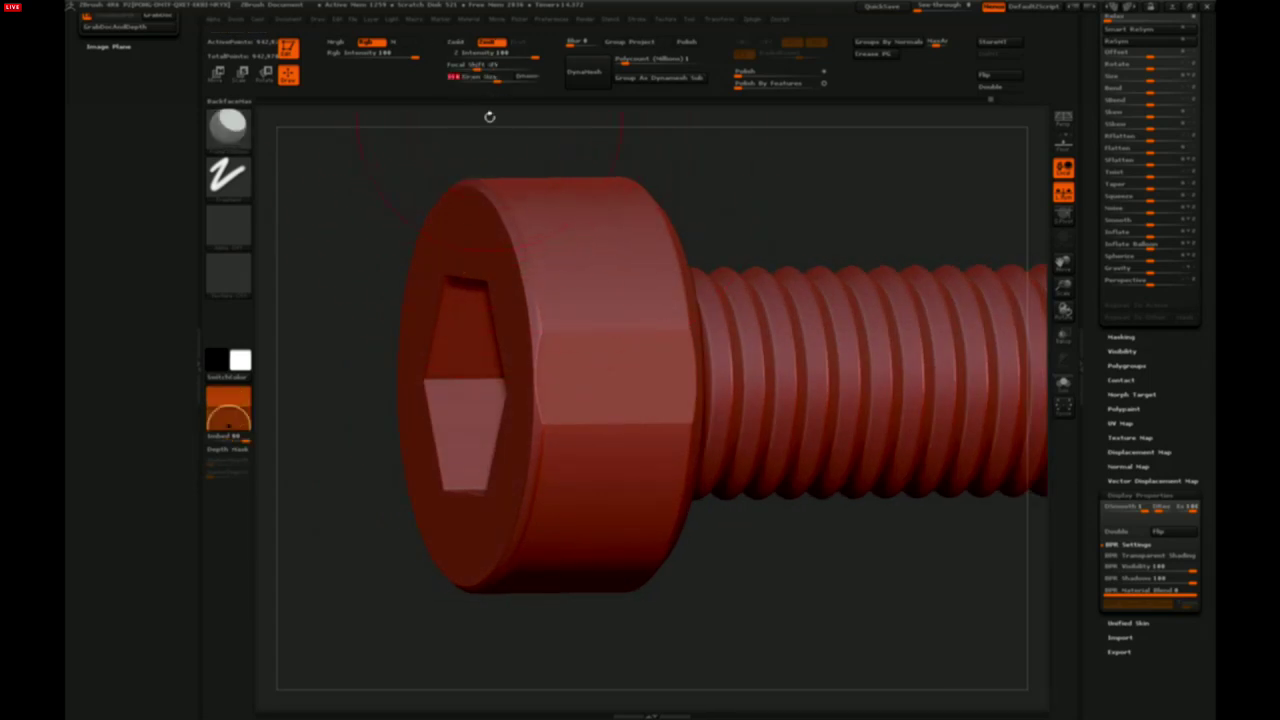
pyautogui.moveTo(616, 375)
pyautogui.mouseDown()
pyautogui.moveTo(602, 375)
pyautogui.moveTo(606, 403)
pyautogui.moveTo(600, 362)
pyautogui.moveTo(588, 375)
pyautogui.mouseUp()
pyautogui.keyDown('alt'); pyautogui.moveTo(335, 453); pyautogui.dragTo(409, 449); pyautogui.keyUp('alt')
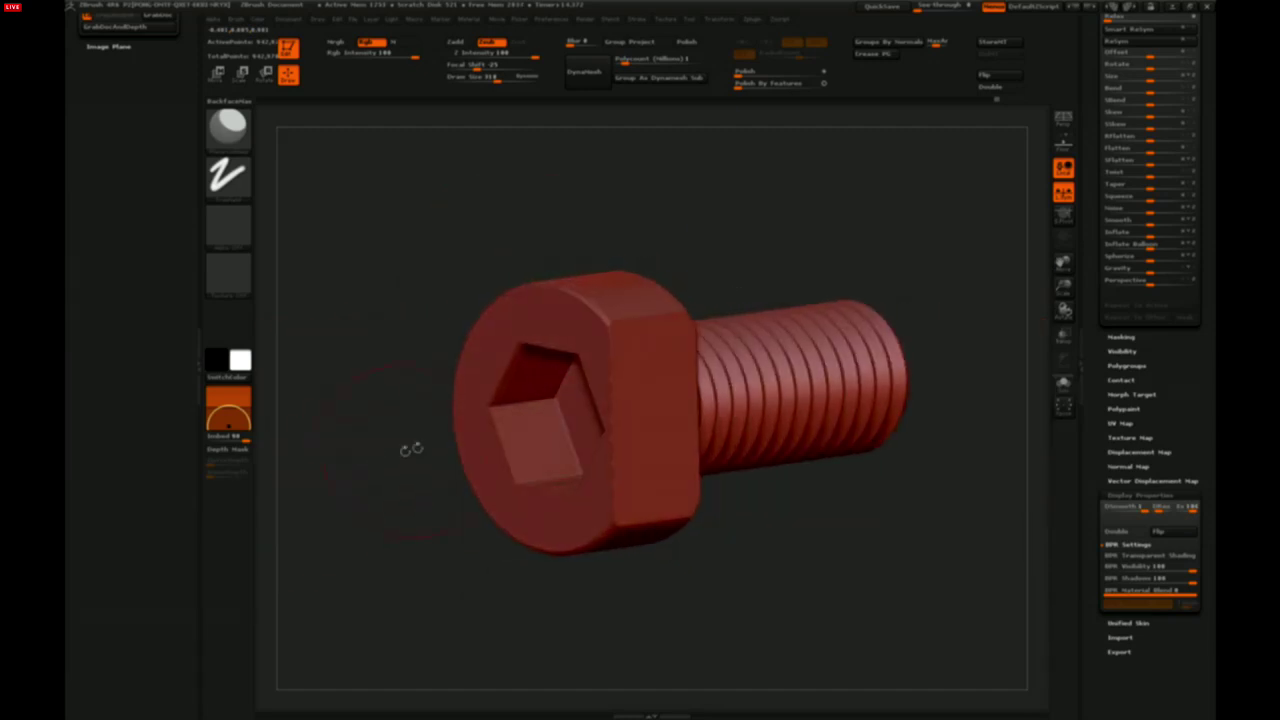
pyautogui.moveTo(812, 226); pyautogui.dragTo(766, 183)
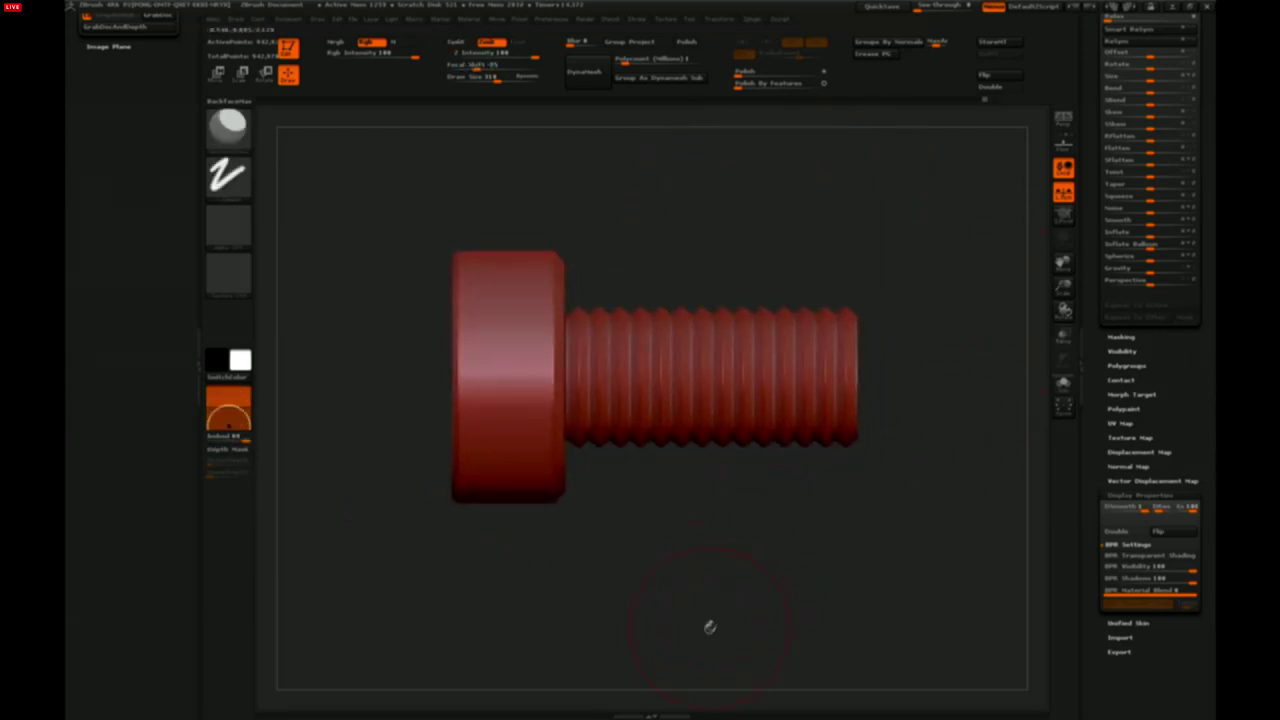
# View the head's front face straight on and briefly check its polyframe
pyautogui.keyDown('shift'); pyautogui.moveTo(710, 627); pyautogui.dragTo(842, 632); pyautogui.keyUp('shift')
pyautogui.keyDown('alt'); pyautogui.moveTo(912, 444); pyautogui.dragTo(870, 455); pyautogui.keyUp('alt')
pyautogui.keyDown('alt'); pyautogui.moveTo(870, 455); pyautogui.dragTo(938, 515); pyautogui.keyUp('alt')
pyautogui.hotkey('shift', 'f')
pyautogui.hotkey('shift', 'f')
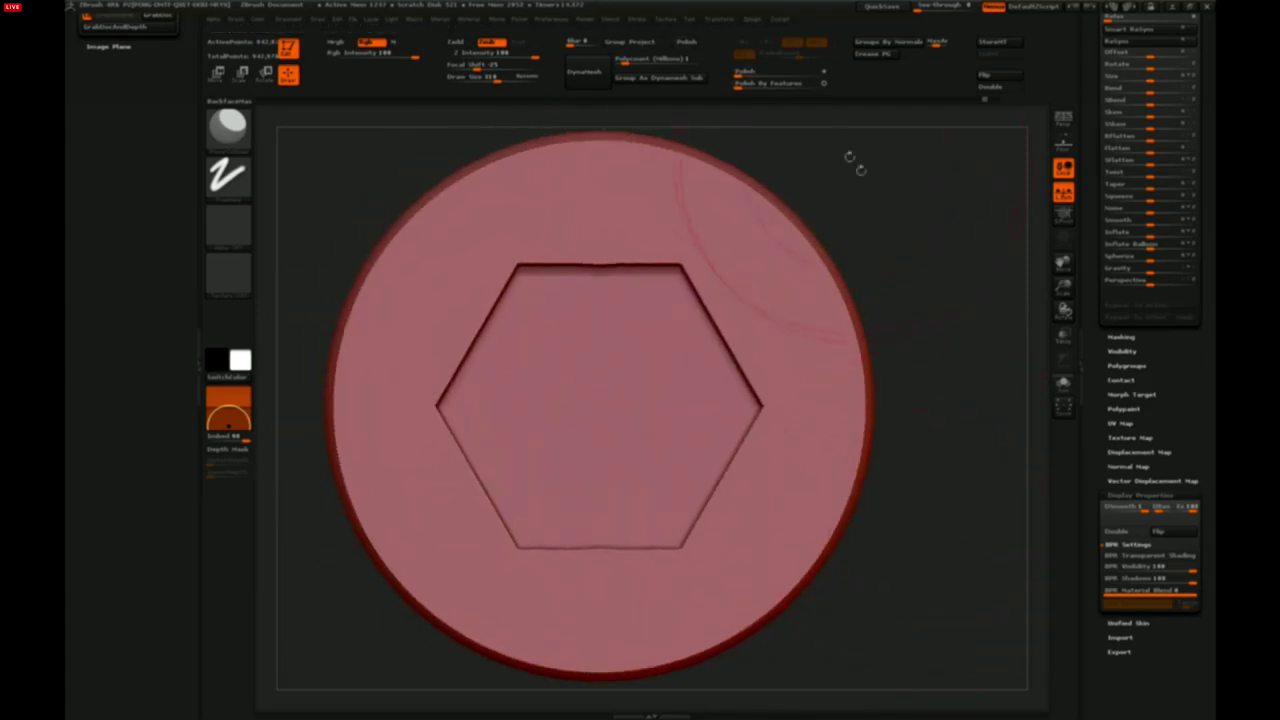
pyautogui.moveTo(854, 163); pyautogui.dragTo(884, 175)
pyautogui.press('b')
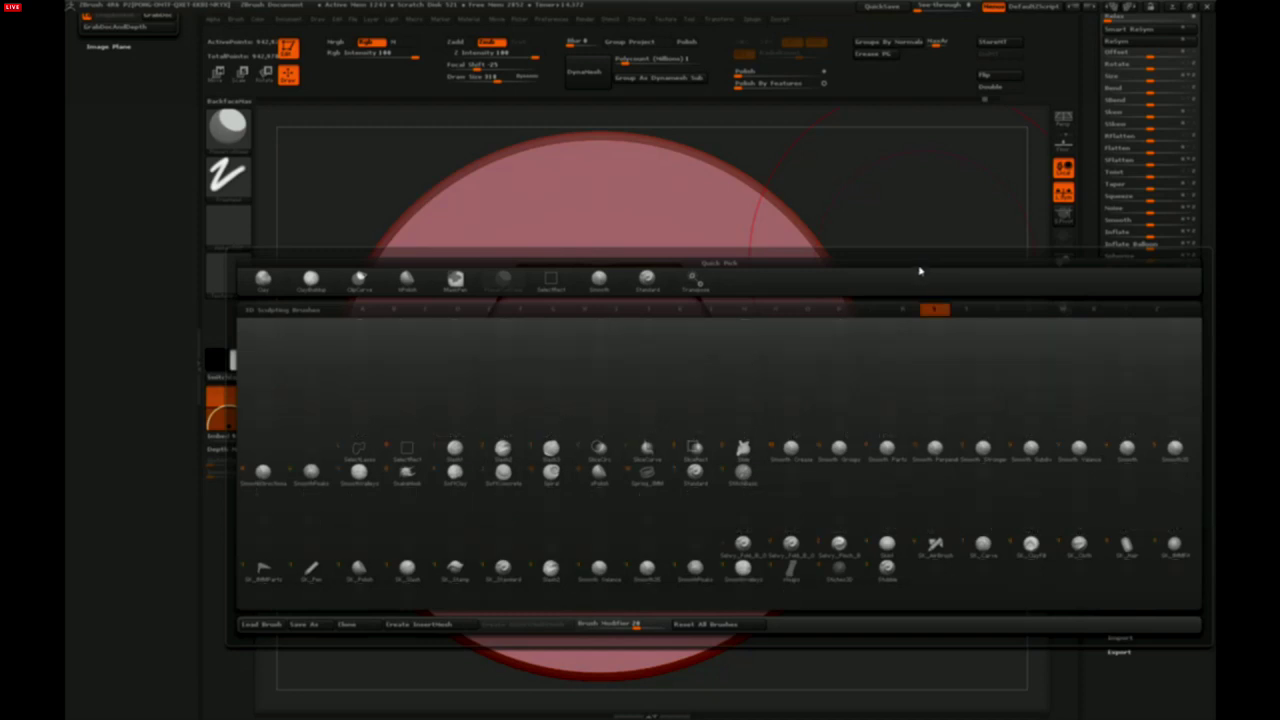
pyautogui.press('m')
pyautogui.click(873, 292)
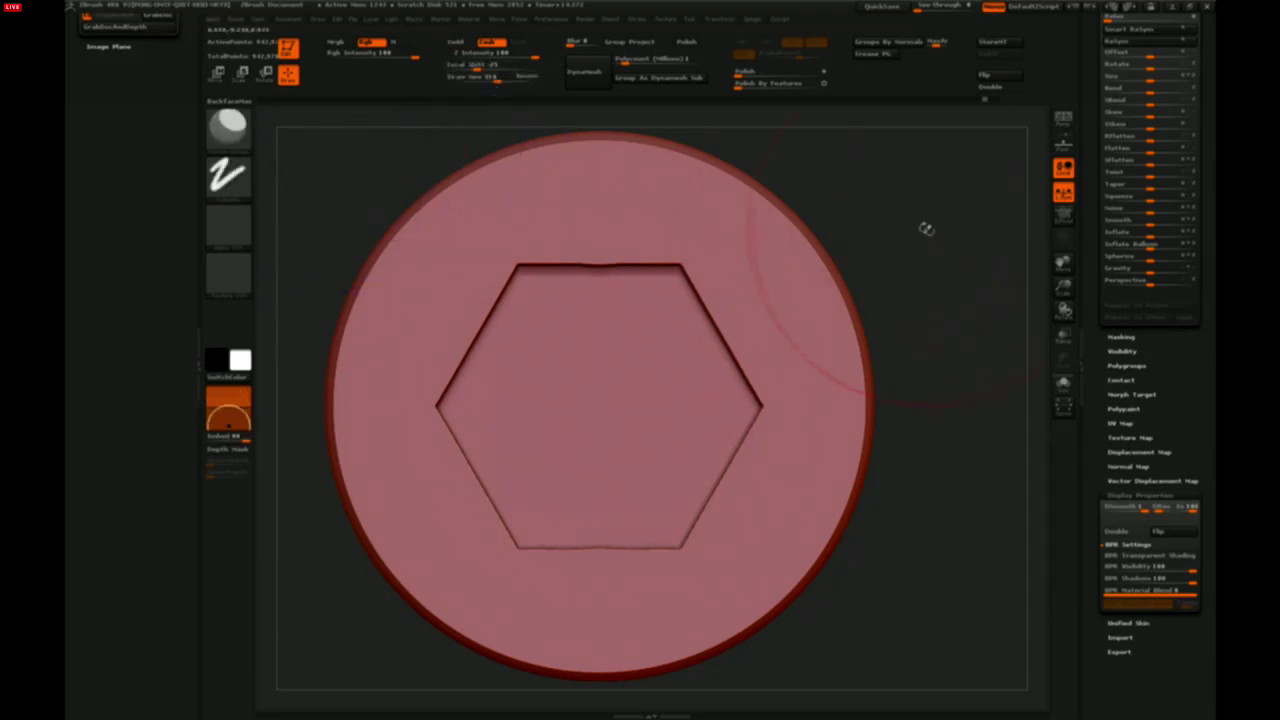
# Shrink the brush and paint an irregular blob-shaped mask on the floor of the hexagonal socket
pyautogui.keyDown('alt'); pyautogui.moveTo(926, 228); pyautogui.dragTo(864, 257); pyautogui.keyUp('alt')
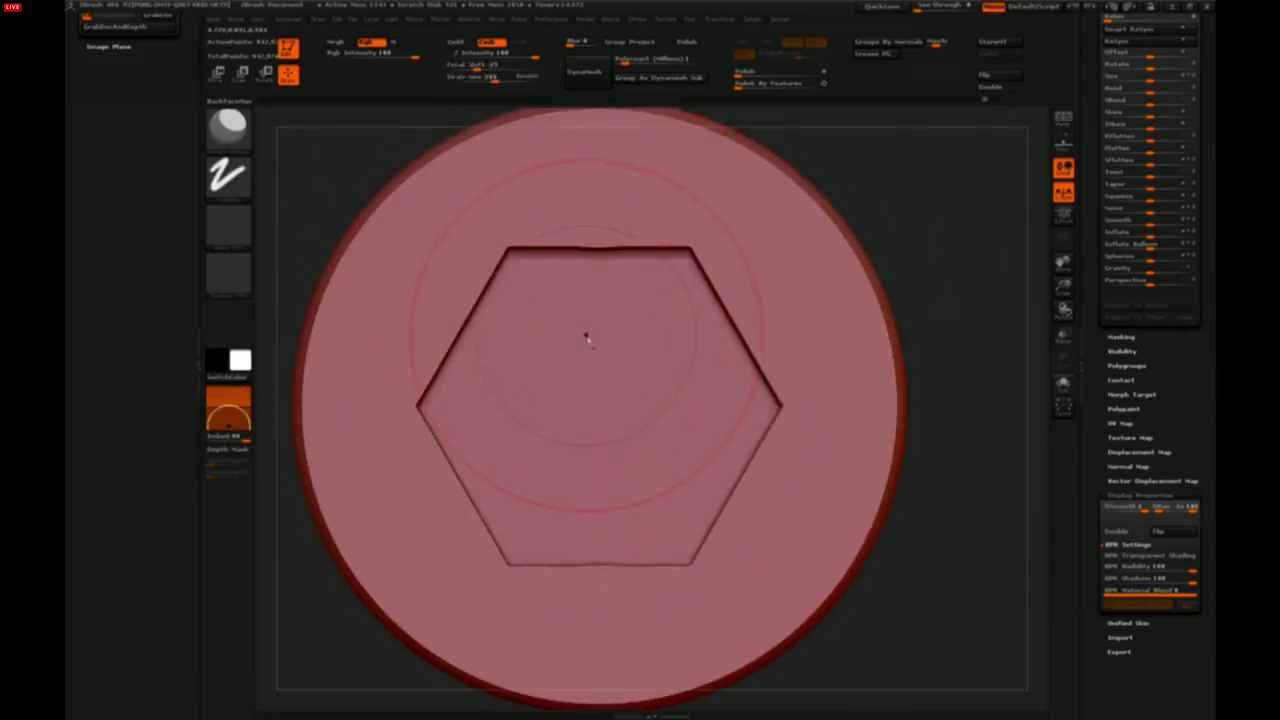
pyautogui.press('[')
pyautogui.press('[')
pyautogui.press('[')
pyautogui.press('[')
pyautogui.press('[')
pyautogui.press('[')
pyautogui.press('[')
pyautogui.press('[')
pyautogui.press('[')
pyautogui.press('[')
pyautogui.press('[')
pyautogui.moveTo(562, 345)
pyautogui.keyDown('alt'); pyautogui.mouseDown()
pyautogui.moveTo(565, 370)
pyautogui.moveTo(645, 432)
pyautogui.moveTo(560, 300)
pyautogui.moveTo(520, 395)
pyautogui.moveTo(640, 400)
pyautogui.moveTo(590, 440)
pyautogui.mouseUp(); pyautogui.keyUp('alt')
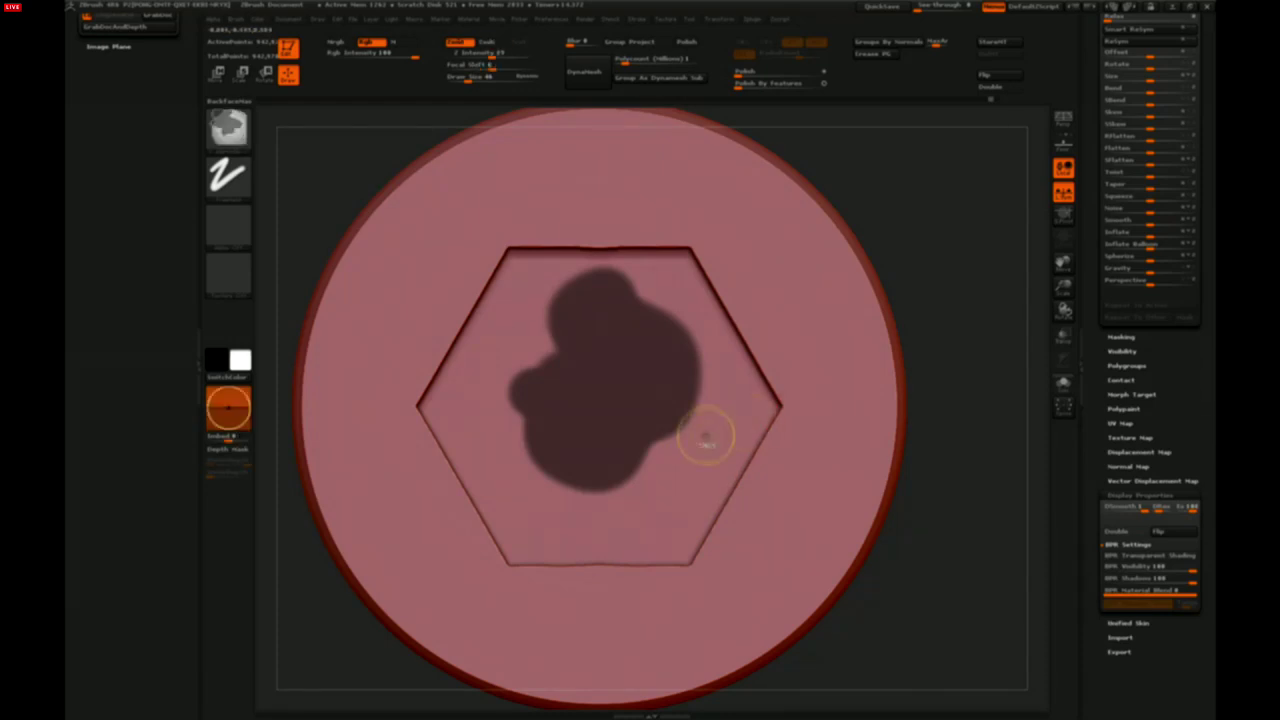
# Turn the masked blob into its own polygroup and show the polyframe
pyautogui.keyDown('alt'); pyautogui.moveTo(950, 356); pyautogui.dragTo(957, 374); pyautogui.keyUp('alt')
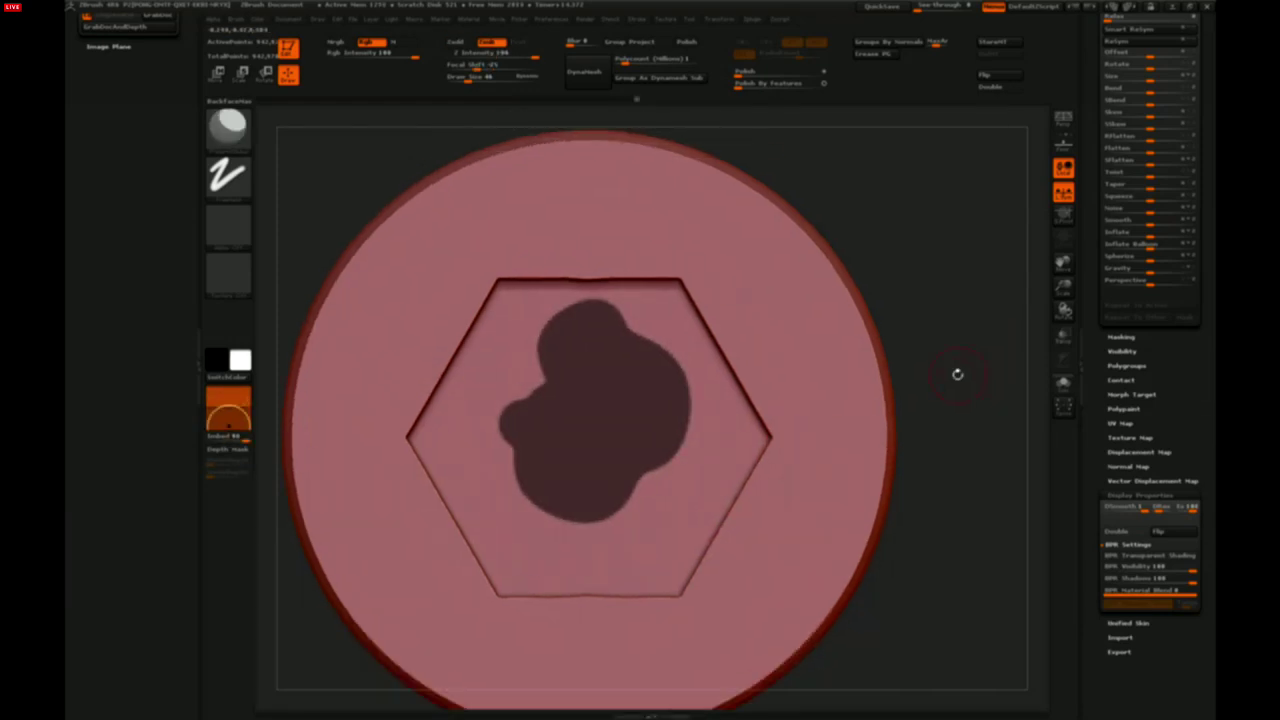
pyautogui.hotkey('ctrl', 'z')
pyautogui.hotkey('shift', 'f')
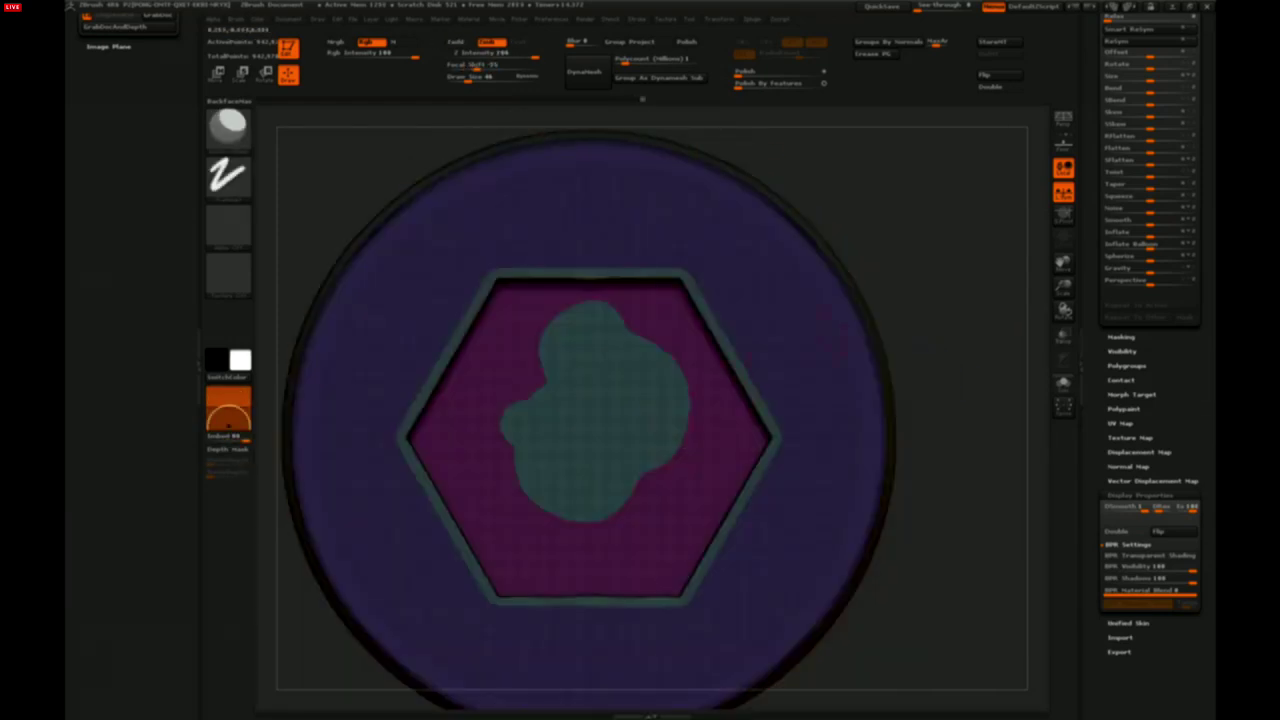
# Reduce the draw size to 17 and smooth the jagged polygroup border along the blob's lower right side
pyautogui.keyDown('alt'); pyautogui.moveTo(900, 511); pyautogui.dragTo(895, 540); pyautogui.keyUp('alt')
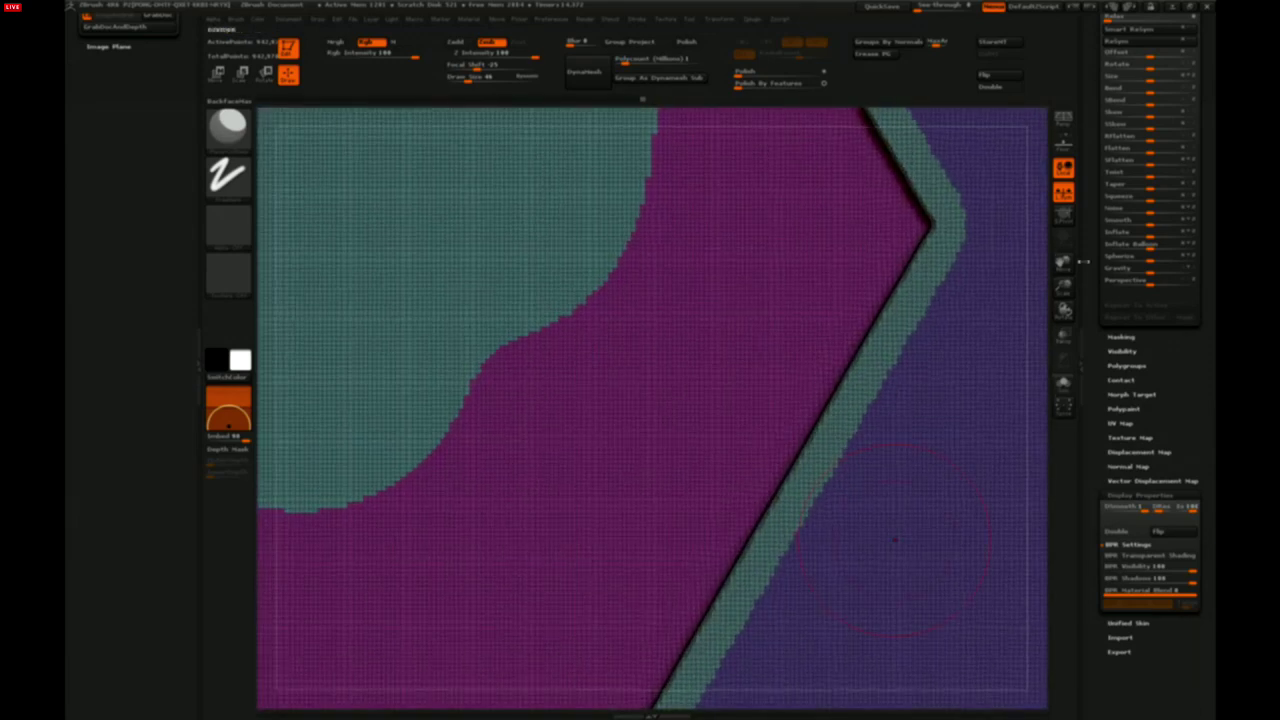
pyautogui.keyDown('alt'); pyautogui.moveTo(1039, 269); pyautogui.dragTo(1075, 480); pyautogui.keyUp('alt')
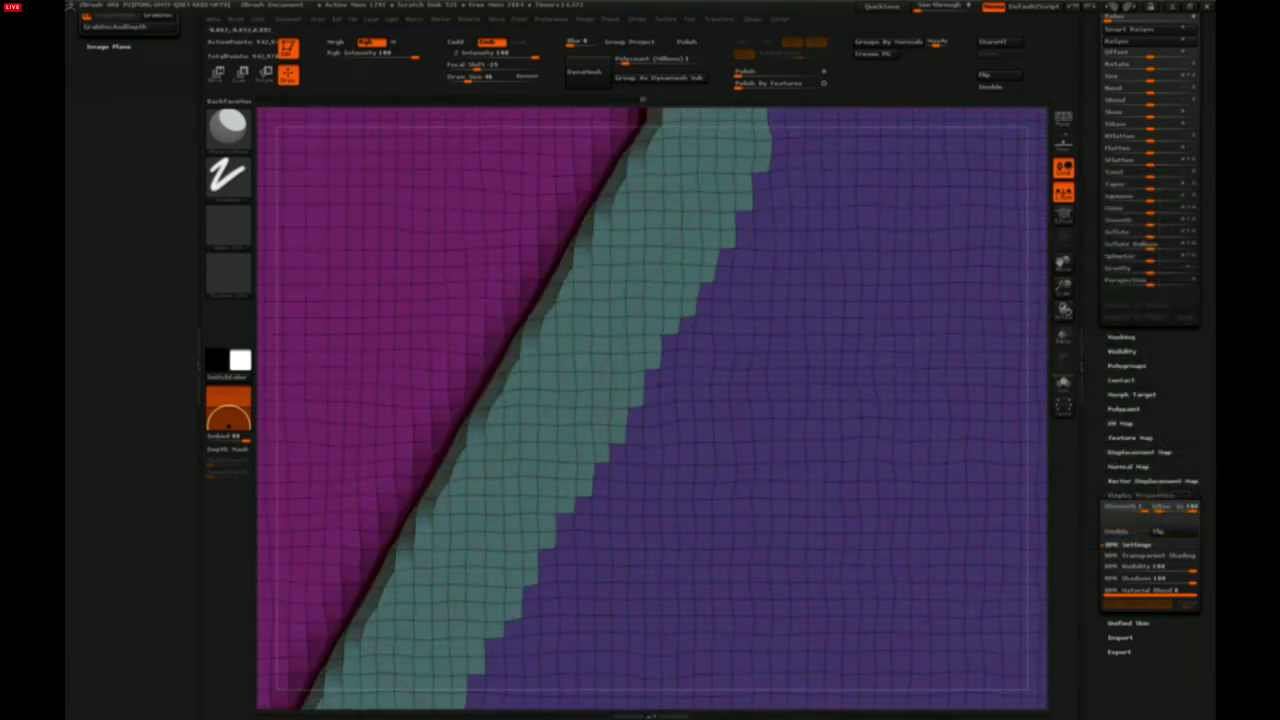
pyautogui.keyDown('alt'); pyautogui.moveTo(1050, 363); pyautogui.dragTo(1049, 194); pyautogui.keyUp('alt')
pyautogui.keyDown('alt'); pyautogui.moveTo(563, 124); pyautogui.dragTo(716, 176); pyautogui.keyUp('alt')
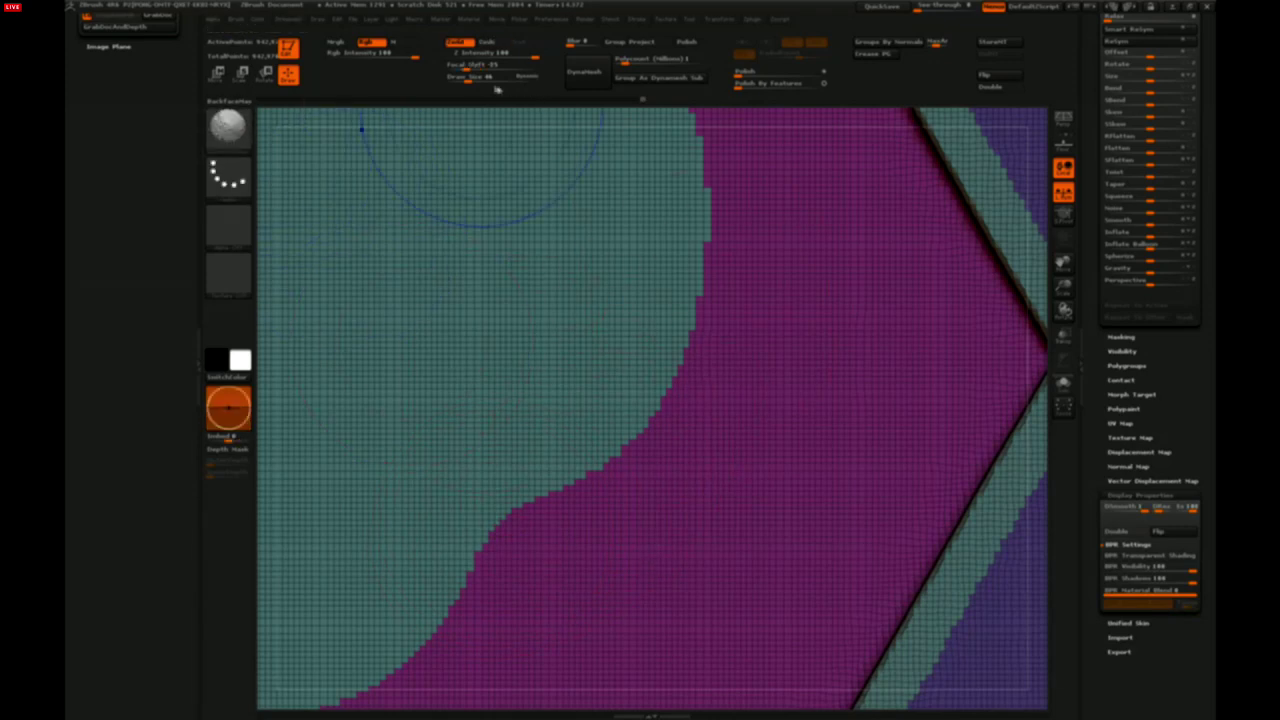
pyautogui.keyDown('shift'); pyautogui.moveTo(474, 79); pyautogui.dragTo(460, 83); pyautogui.keyUp('shift')
pyautogui.moveTo(703, 175)
pyautogui.keyDown('shift'); pyautogui.mouseDown()
pyautogui.moveTo(696, 300)
pyautogui.moveTo(630, 432)
pyautogui.moveTo(570, 468)
pyautogui.moveTo(440, 625)
pyautogui.moveTo(370, 685)
pyautogui.mouseUp(); pyautogui.keyUp('shift')
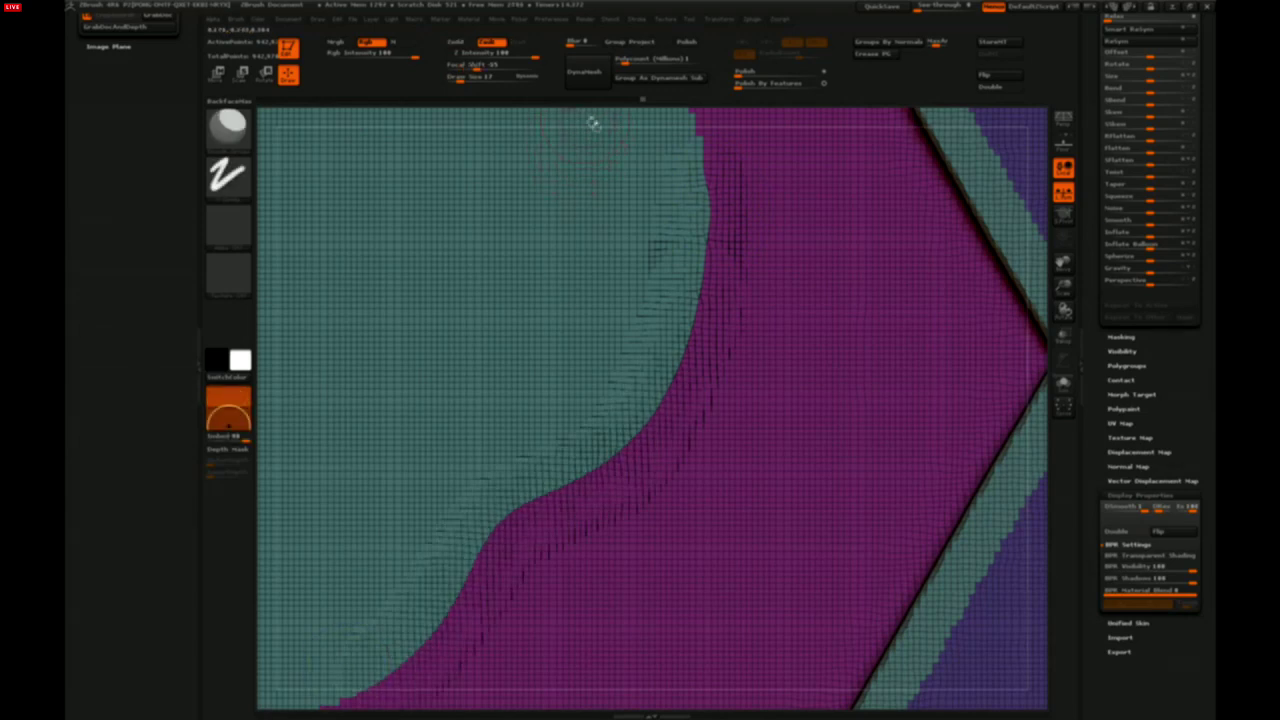
# Smooth the stair-stepped polygroup border around the blob's upper lobe and left side
pyautogui.moveTo(594, 123)
pyautogui.keyDown('alt'); pyautogui.mouseDown()
pyautogui.moveTo(749, 366)
pyautogui.moveTo(903, 481)
pyautogui.moveTo(868, 358)
pyautogui.mouseUp(); pyautogui.keyUp('alt')
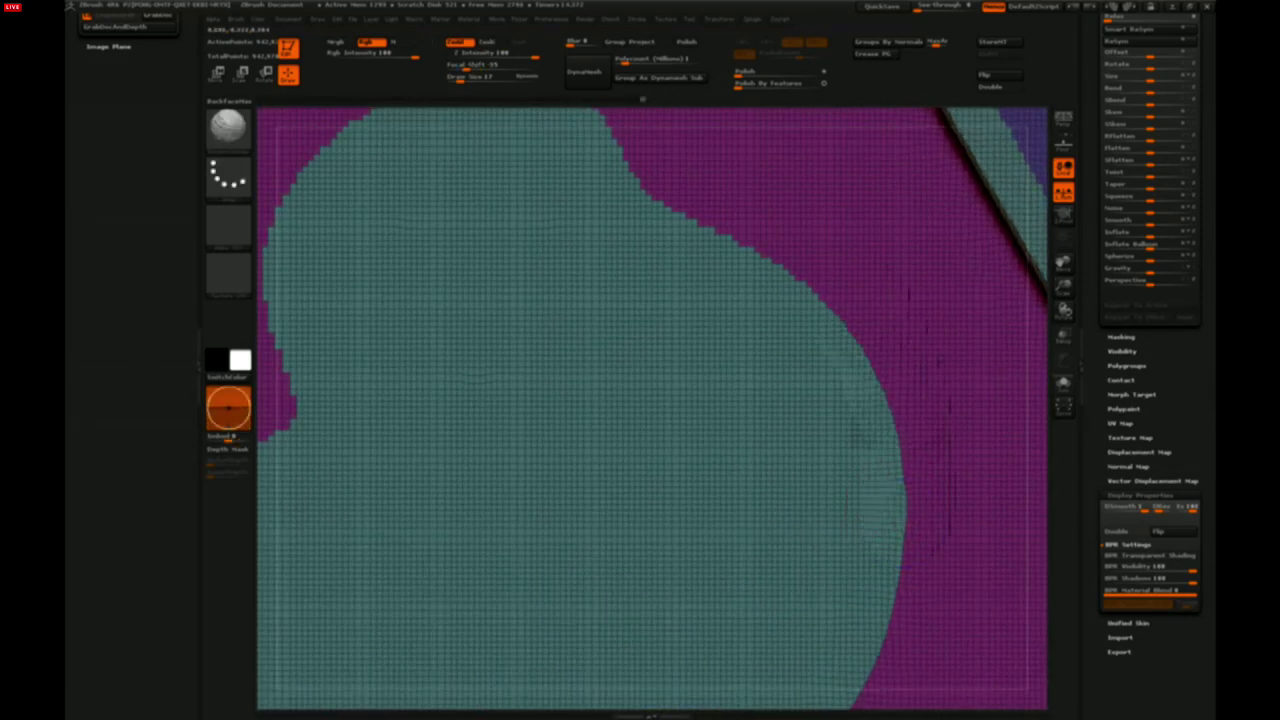
pyautogui.moveTo(657, 123)
pyautogui.keyDown('alt'); pyautogui.mouseDown()
pyautogui.moveTo(743, 171)
pyautogui.moveTo(885, 311)
pyautogui.mouseUp(); pyautogui.keyUp('alt')
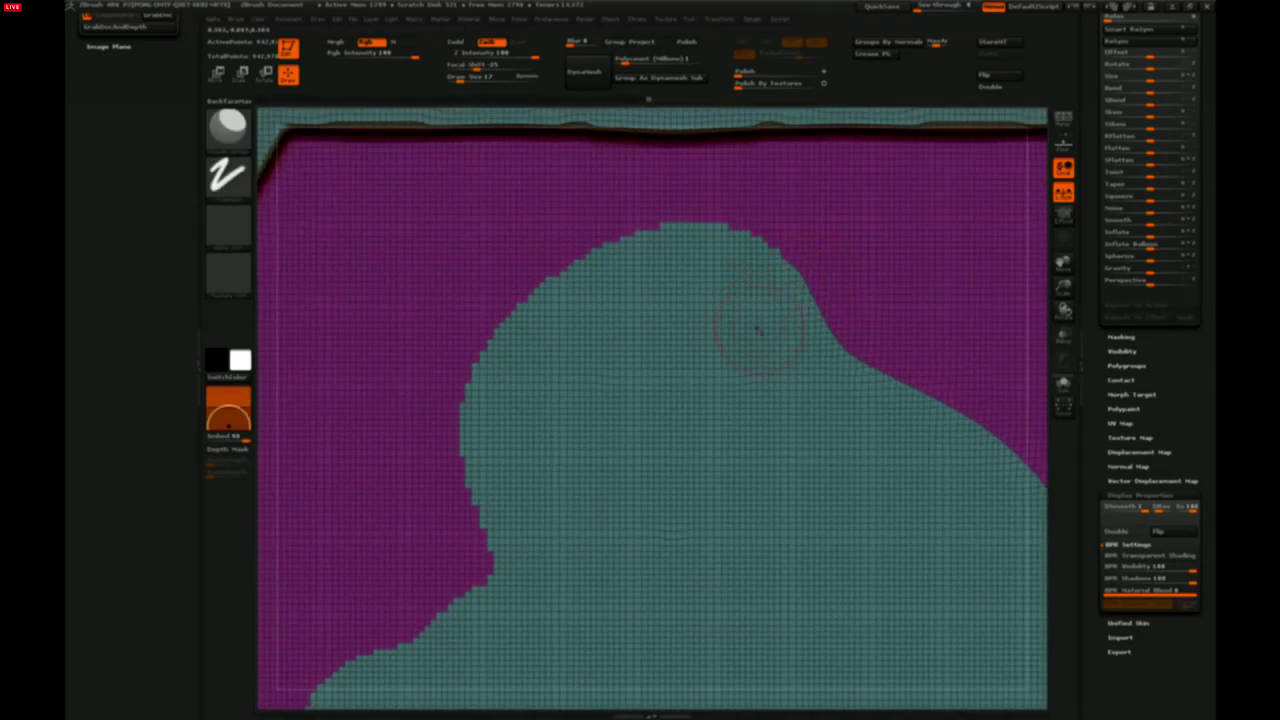
pyautogui.moveTo(794, 337)
pyautogui.keyDown('shift'); pyautogui.mouseDown()
pyautogui.moveTo(780, 250)
pyautogui.moveTo(618, 246)
pyautogui.moveTo(478, 395)
pyautogui.moveTo(468, 598)
pyautogui.moveTo(350, 660)
pyautogui.mouseUp(); pyautogui.keyUp('shift')
pyautogui.keyDown('alt'); pyautogui.moveTo(506, 122); pyautogui.dragTo(704, 2); pyautogui.keyUp('alt')
pyautogui.keyDown('alt'); pyautogui.moveTo(266, 437); pyautogui.dragTo(271, 192); pyautogui.keyUp('alt')
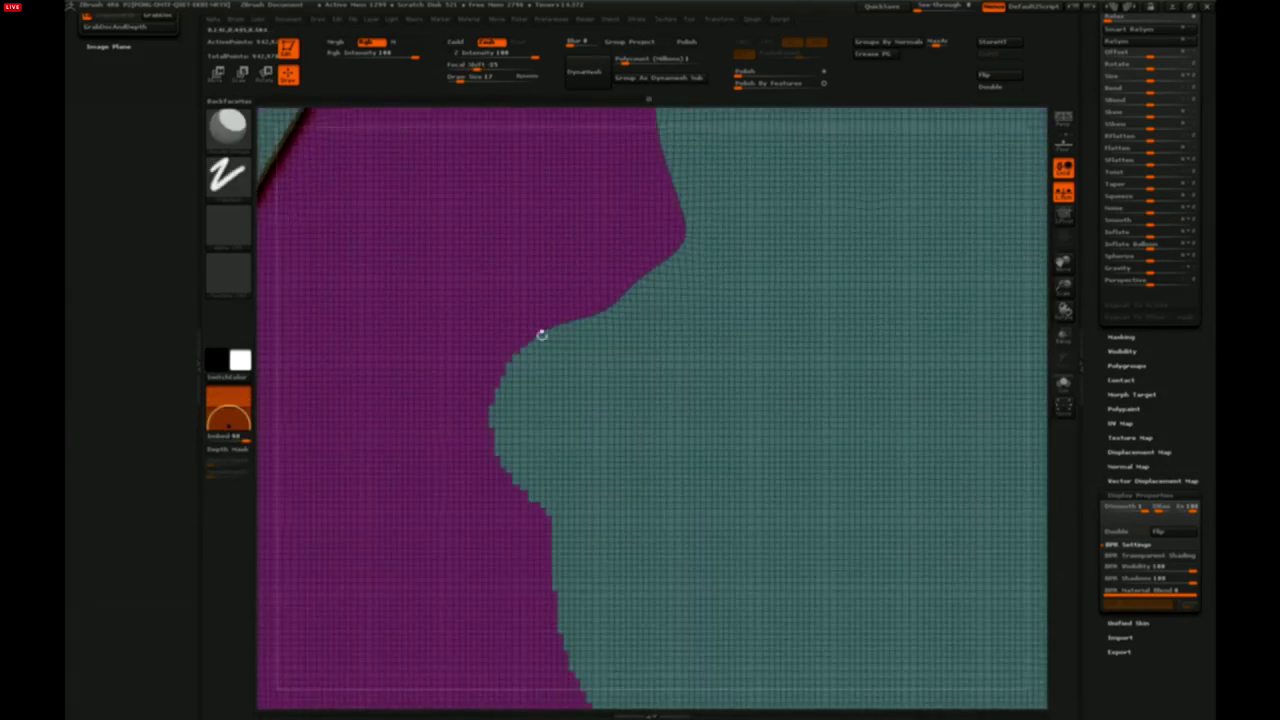
pyautogui.moveTo(600, 286)
pyautogui.keyDown('shift'); pyautogui.mouseDown()
pyautogui.moveTo(505, 385)
pyautogui.moveTo(625, 645)
pyautogui.mouseUp(); pyautogui.keyUp('shift')
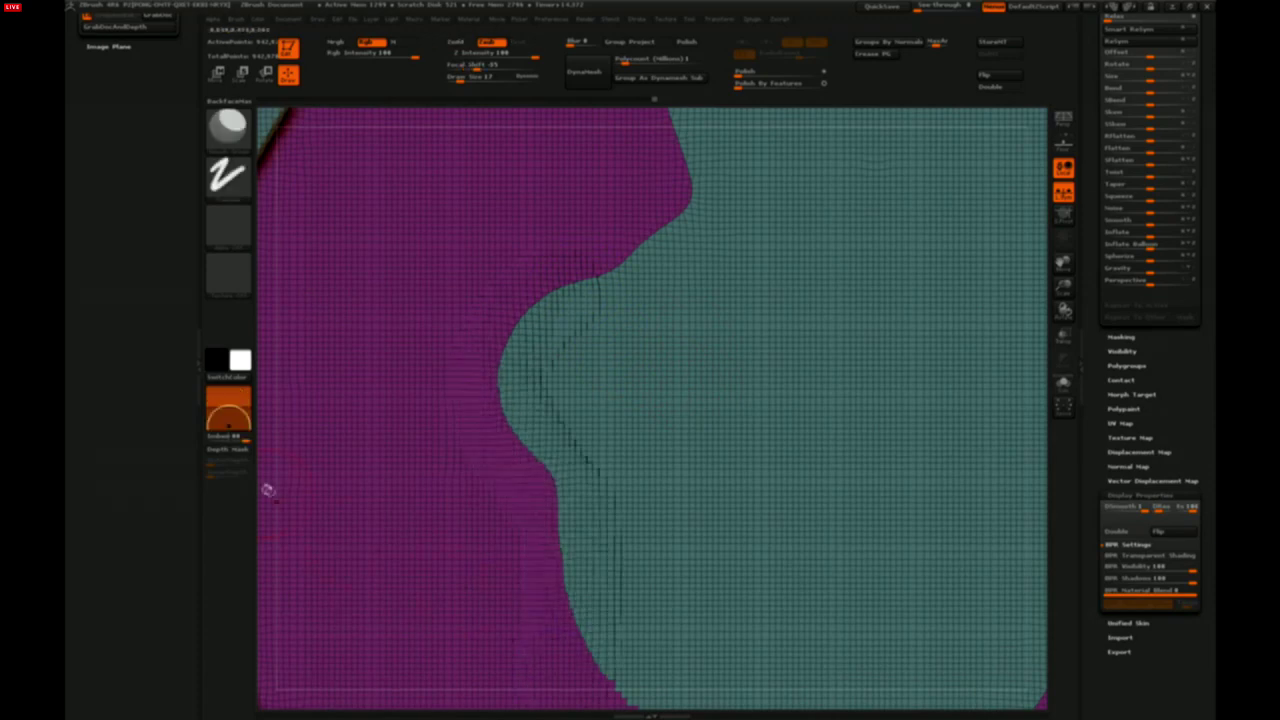
# Smooth the remaining polygroup border along the blob's lower edge and check the complete outline
pyautogui.keyDown('alt'); pyautogui.moveTo(262, 432); pyautogui.dragTo(214, 220); pyautogui.keyUp('alt')
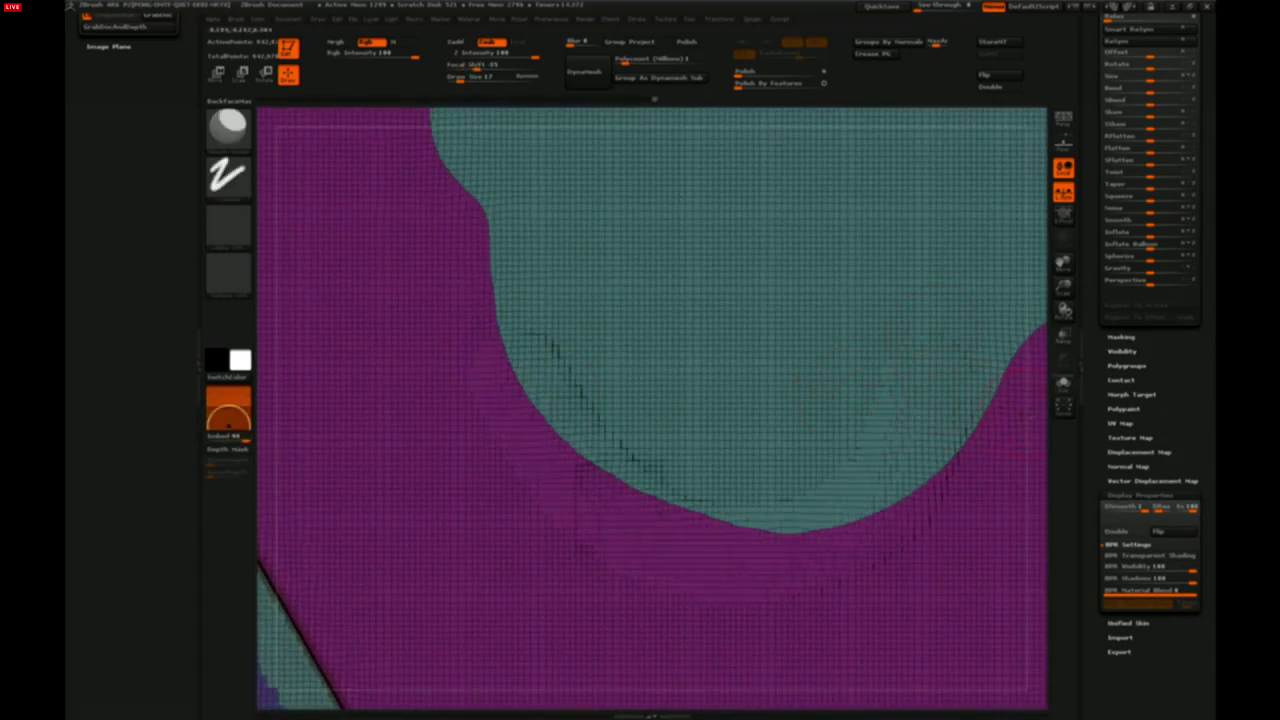
pyautogui.keyDown('alt'); pyautogui.moveTo(1038, 401); pyautogui.dragTo(873, 562); pyautogui.keyUp('alt')
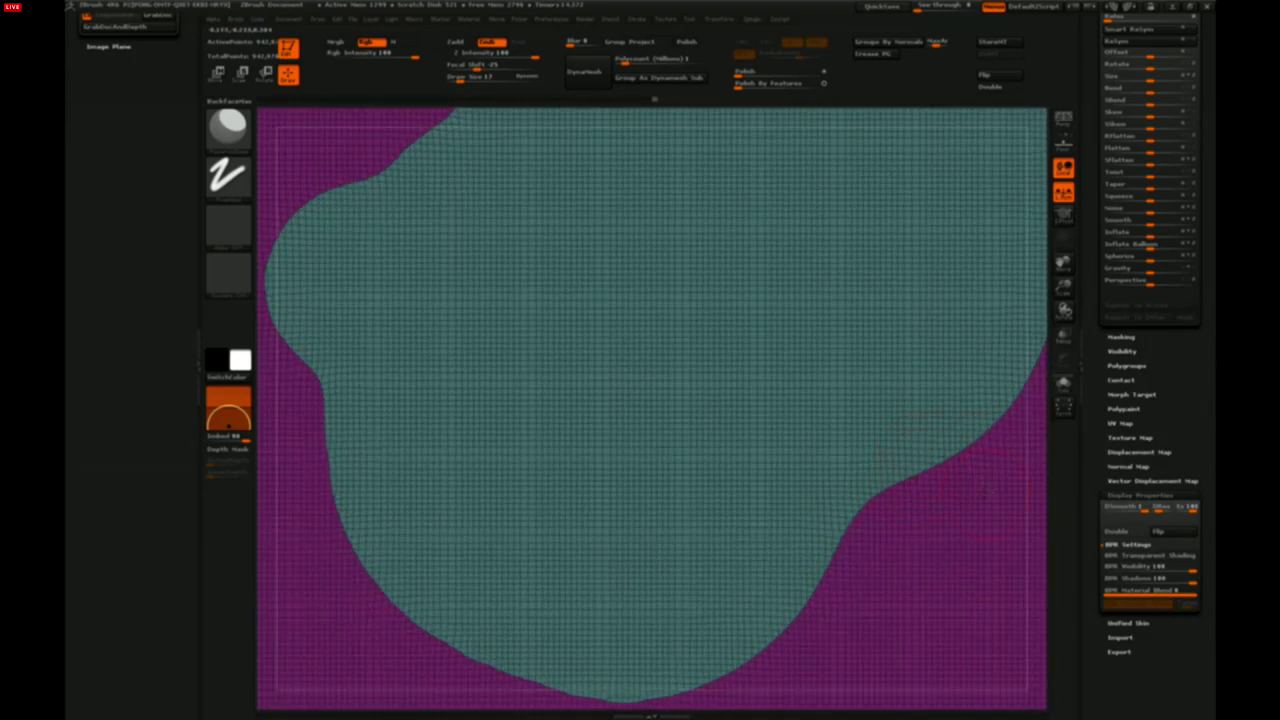
pyautogui.keyDown('alt'); pyautogui.moveTo(1043, 498); pyautogui.dragTo(1028, 467); pyautogui.keyUp('alt')
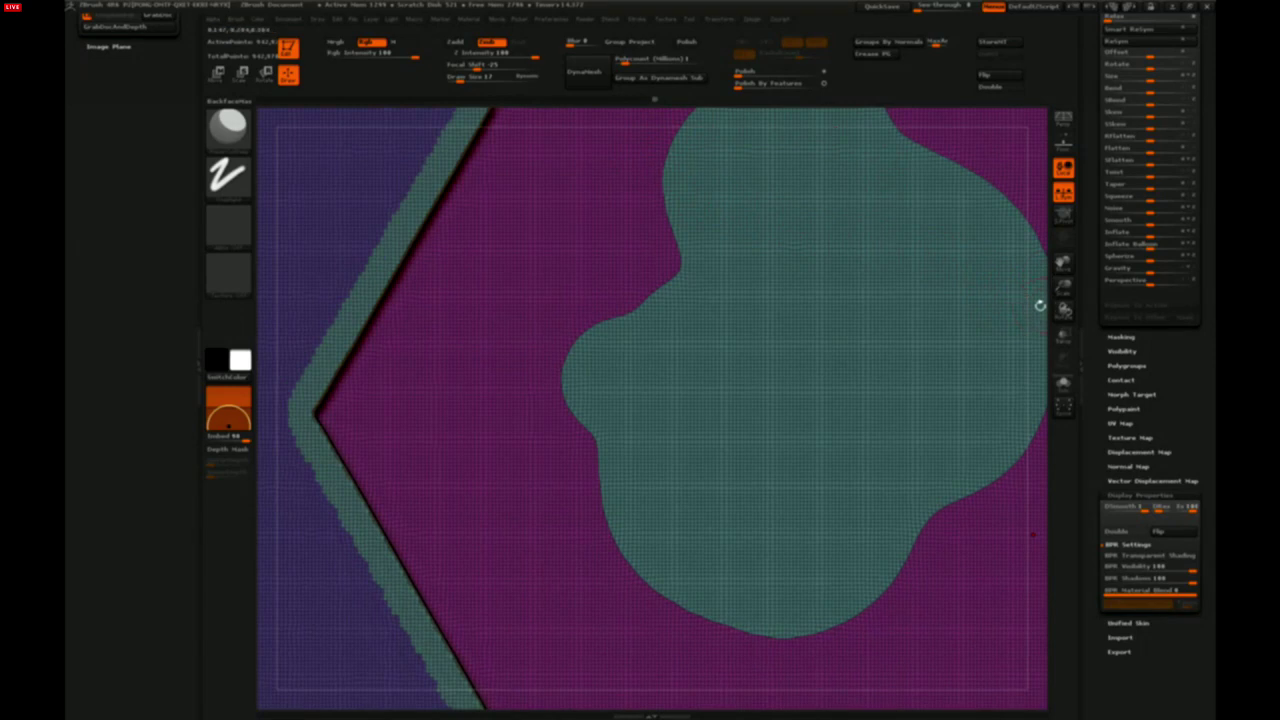
pyautogui.moveTo(1040, 303); pyautogui.dragTo(962, 352)
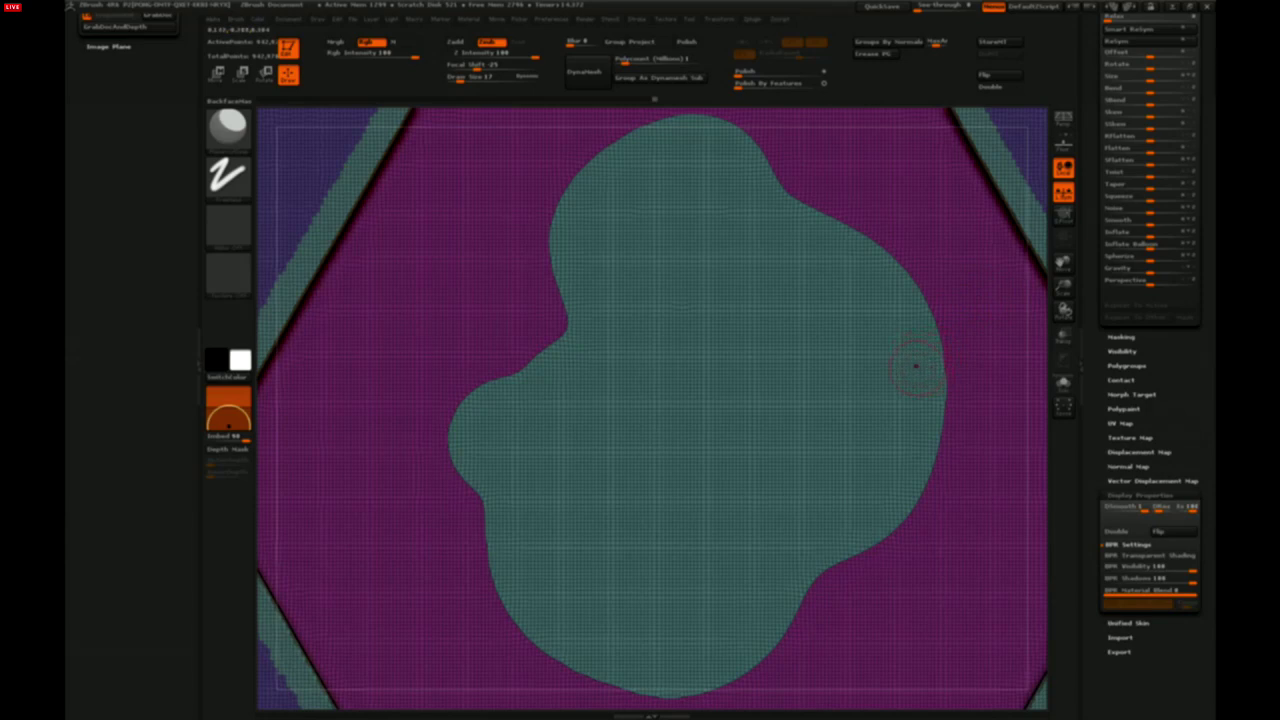
# Turn off the polyframe and isolate the smoothed blob polygroup
pyautogui.press('shift')
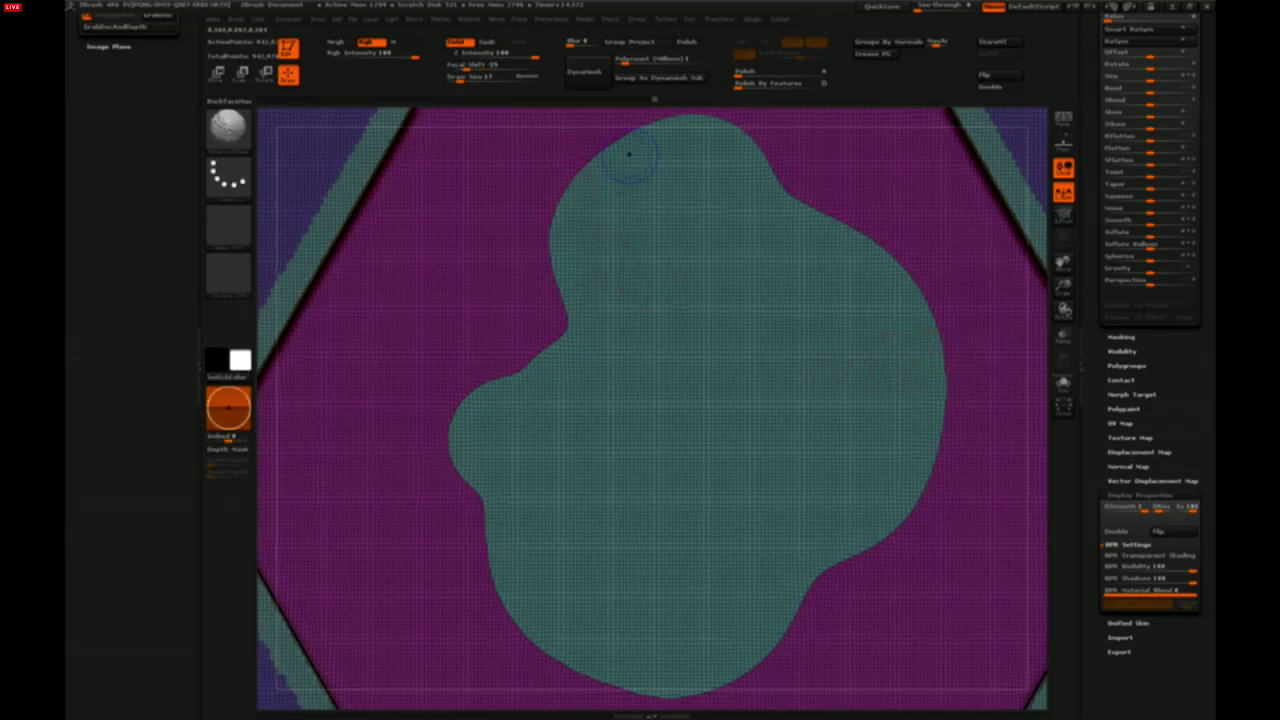
pyautogui.moveTo(535, 376)
pyautogui.mouseDown()
pyautogui.moveTo(477, 432)
pyautogui.moveTo(568, 596)
pyautogui.mouseUp()
pyautogui.press('shift')
pyautogui.hotkey('shift', 'f')
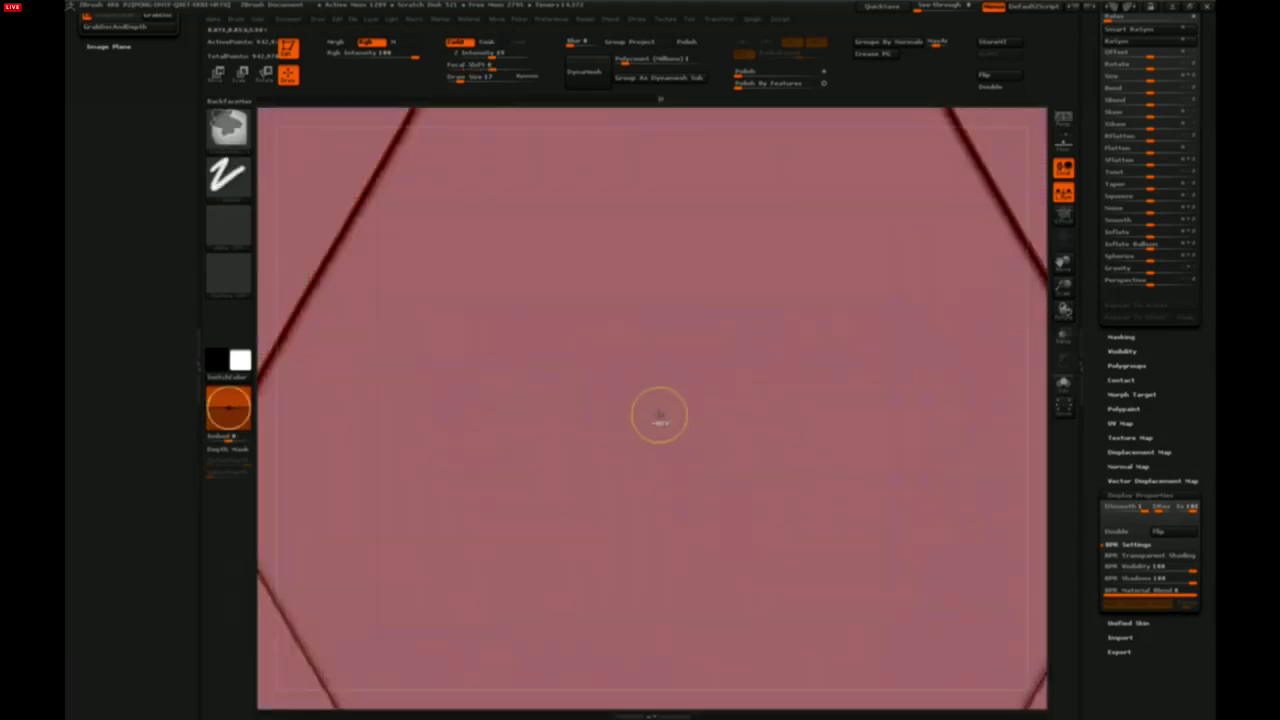
pyautogui.keyDown('ctrl'); pyautogui.keyDown('shift'); pyautogui.click(658, 405); pyautogui.keyUp('shift'); pyautogui.keyUp('ctrl')
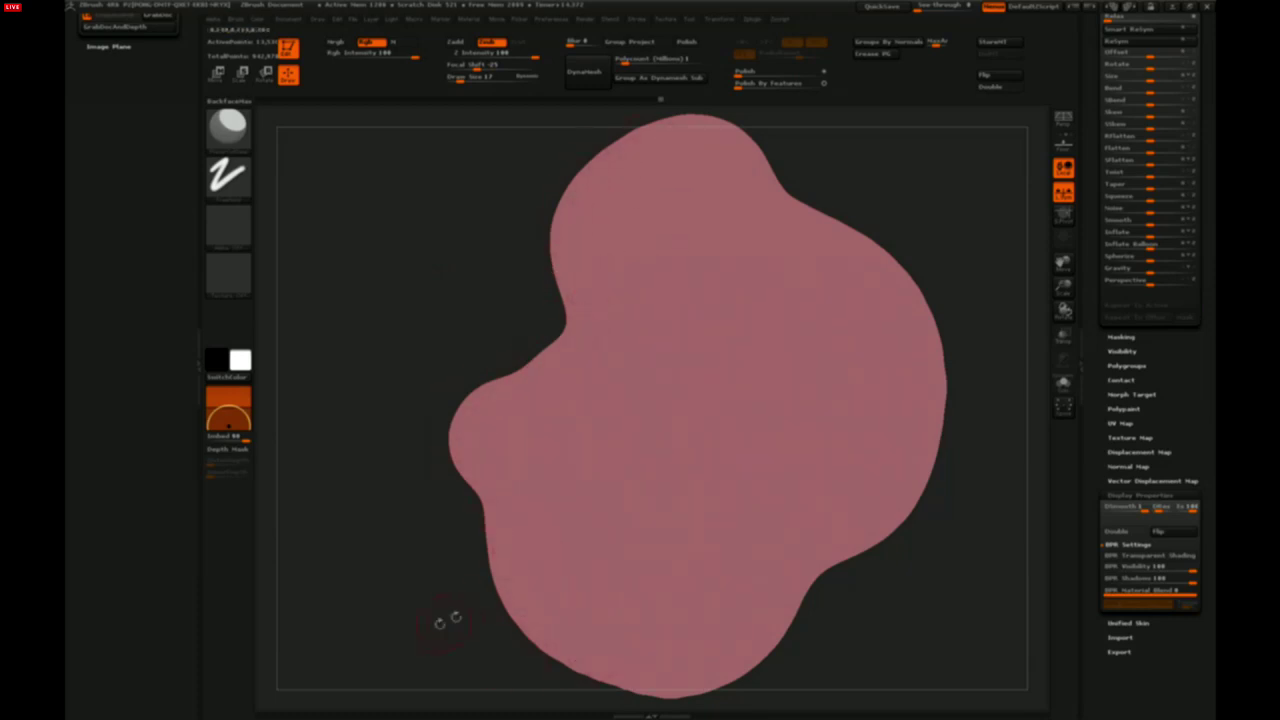
# Mask the isolated blob, show the whole bolt again, and invert the mask so only the blob stays editable
pyautogui.keyDown('alt'); pyautogui.moveTo(456, 617); pyautogui.dragTo(457, 535); pyautogui.keyUp('alt')
pyautogui.moveTo(532, 522)
pyautogui.keyDown('shift'); pyautogui.mouseDown()
pyautogui.moveTo(545, 568)
pyautogui.moveTo(690, 604)
pyautogui.mouseUp(); pyautogui.keyUp('shift')
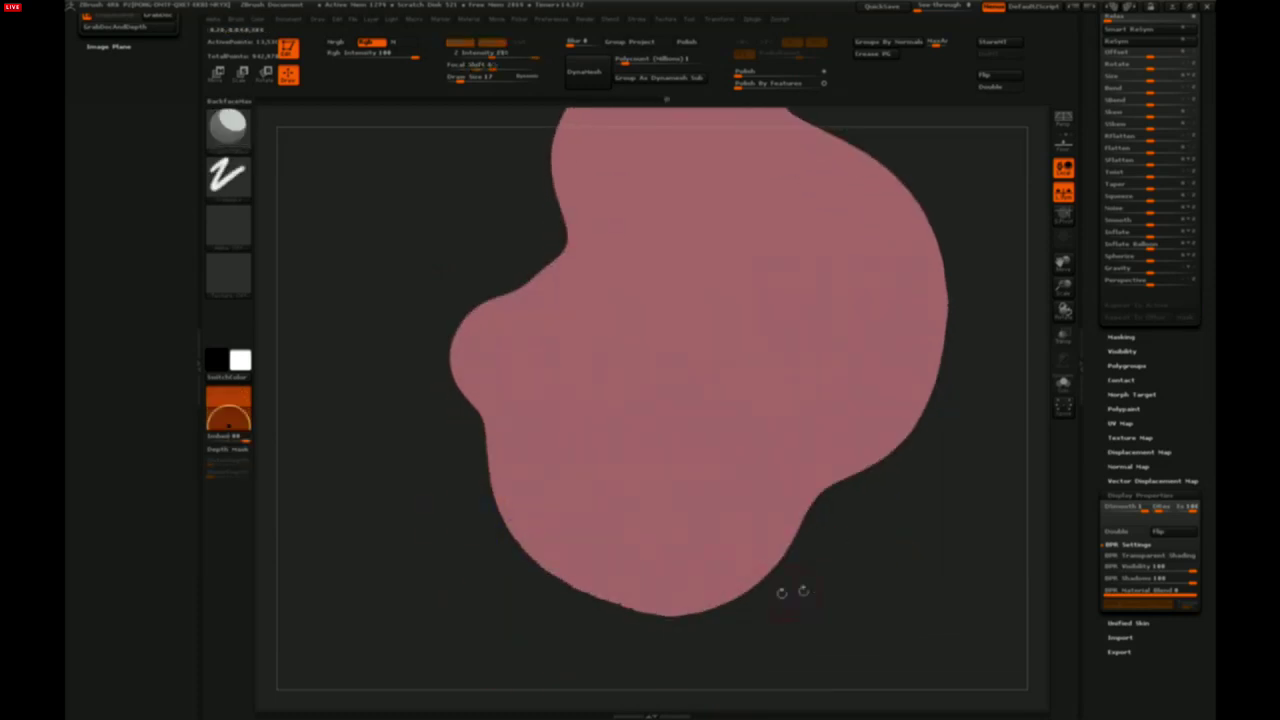
pyautogui.keyDown('ctrl'); pyautogui.keyDown('shift'); pyautogui.moveTo(420, 563); pyautogui.dragTo(424, 566); pyautogui.keyUp('shift'); pyautogui.keyUp('ctrl')
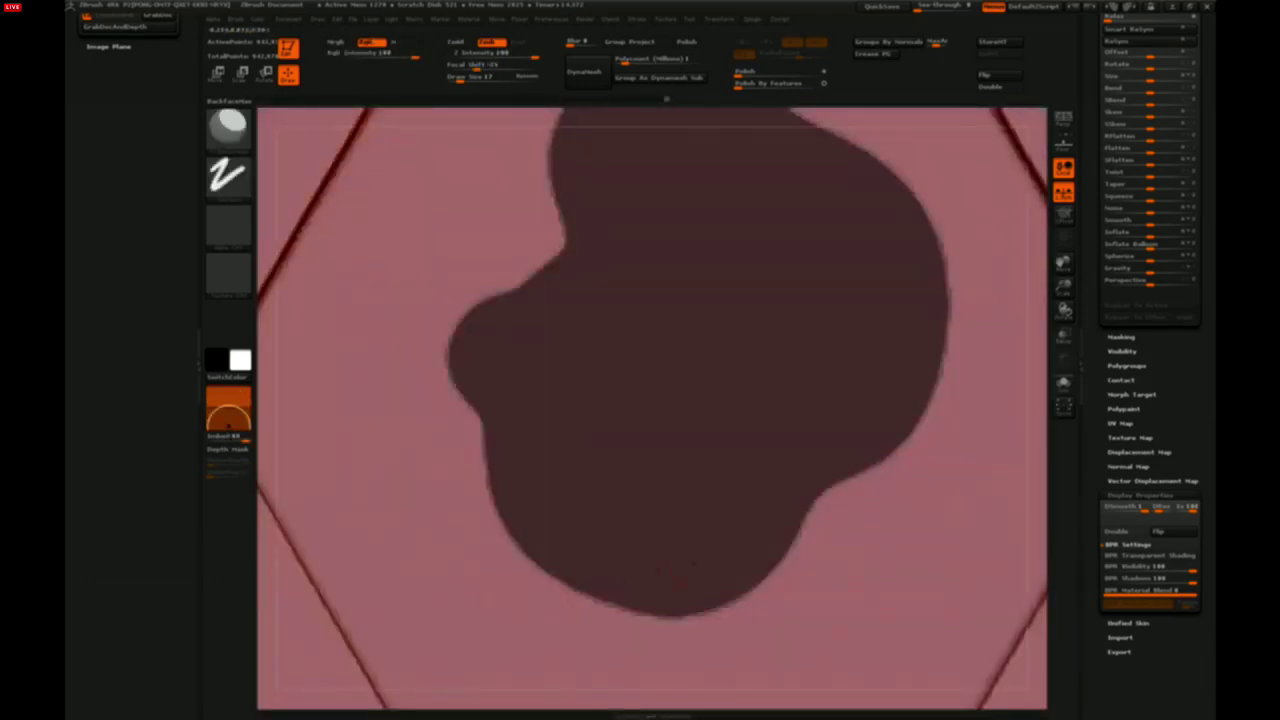
pyautogui.keyDown('alt'); pyautogui.moveTo(1043, 567); pyautogui.dragTo(1042, 383); pyautogui.keyUp('alt')
pyautogui.keyDown('ctrl'); pyautogui.click(514, 377); pyautogui.keyUp('ctrl')
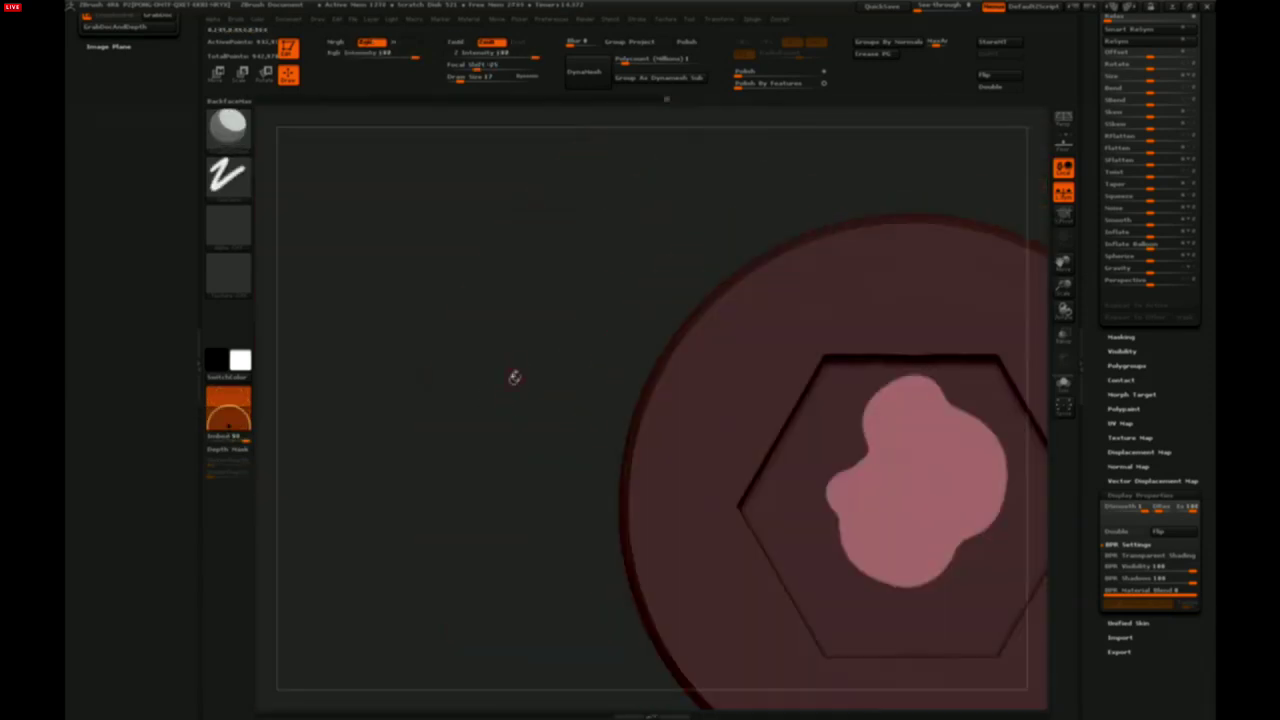
# Extrude the unmasked blob outward from the socket floor with the Move transpose line and clear the mask
pyautogui.keyDown('alt'); pyautogui.moveTo(514, 377); pyautogui.dragTo(354, 325); pyautogui.keyUp('alt')
pyautogui.press('w')
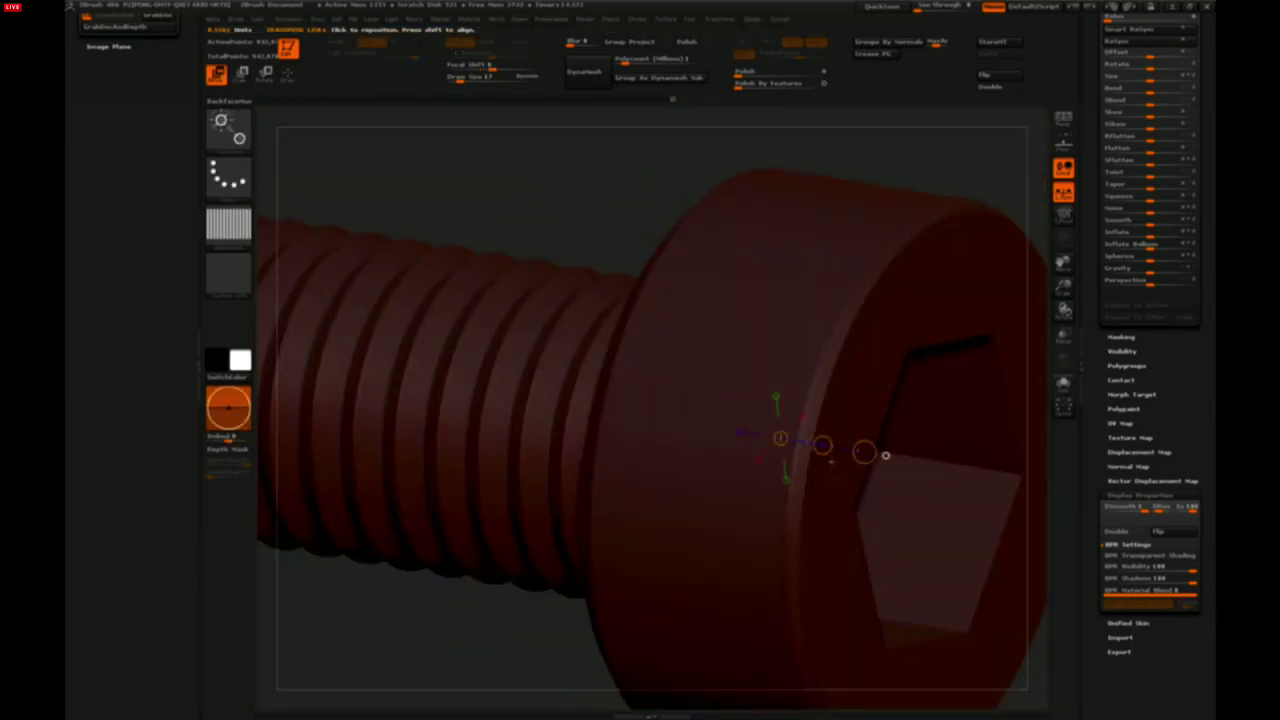
pyautogui.keyDown('ctrl'); pyautogui.keyDown('shift'); pyautogui.click(677, 124); pyautogui.keyUp('shift'); pyautogui.keyUp('ctrl')
pyautogui.keyDown('alt'); pyautogui.moveTo(676, 112); pyautogui.dragTo(596, 180); pyautogui.keyUp('alt')
pyautogui.keyDown('alt'); pyautogui.moveTo(946, 442); pyautogui.dragTo(935, 273); pyautogui.keyUp('alt')
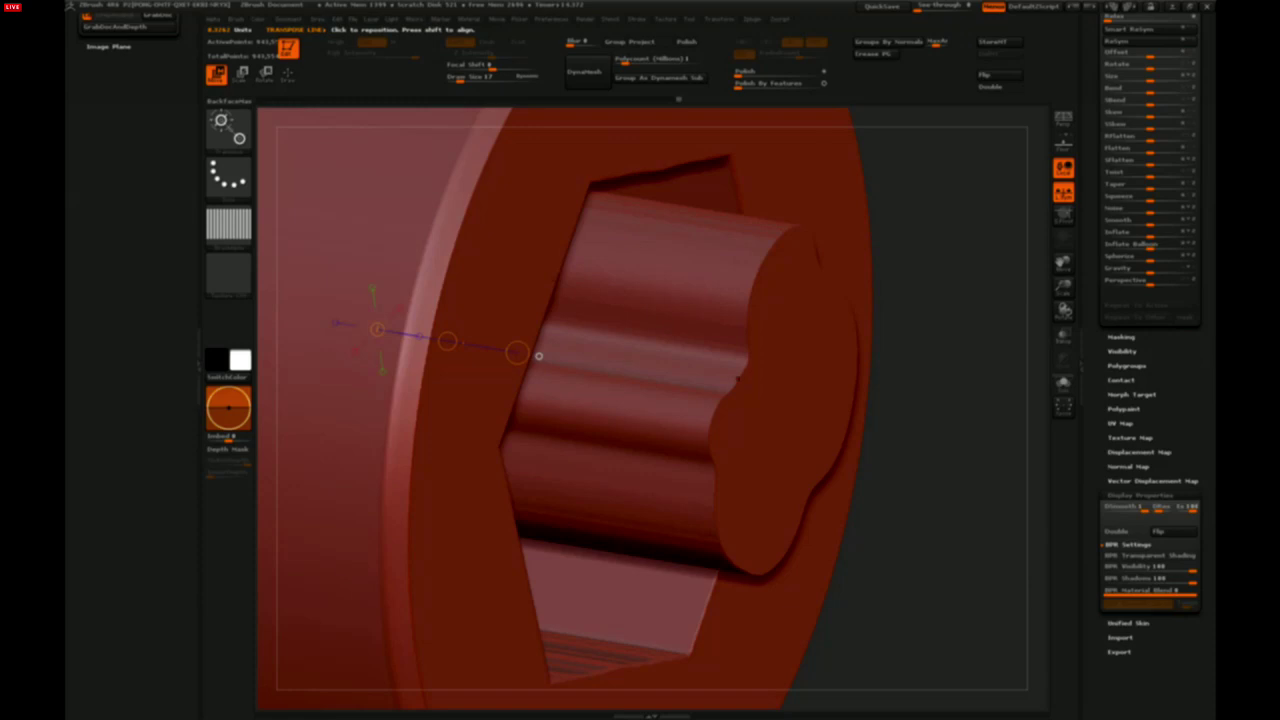
# Inspect the extruded blob's walls and outline from an angle and from the front
pyautogui.moveTo(938, 401); pyautogui.dragTo(903, 374)
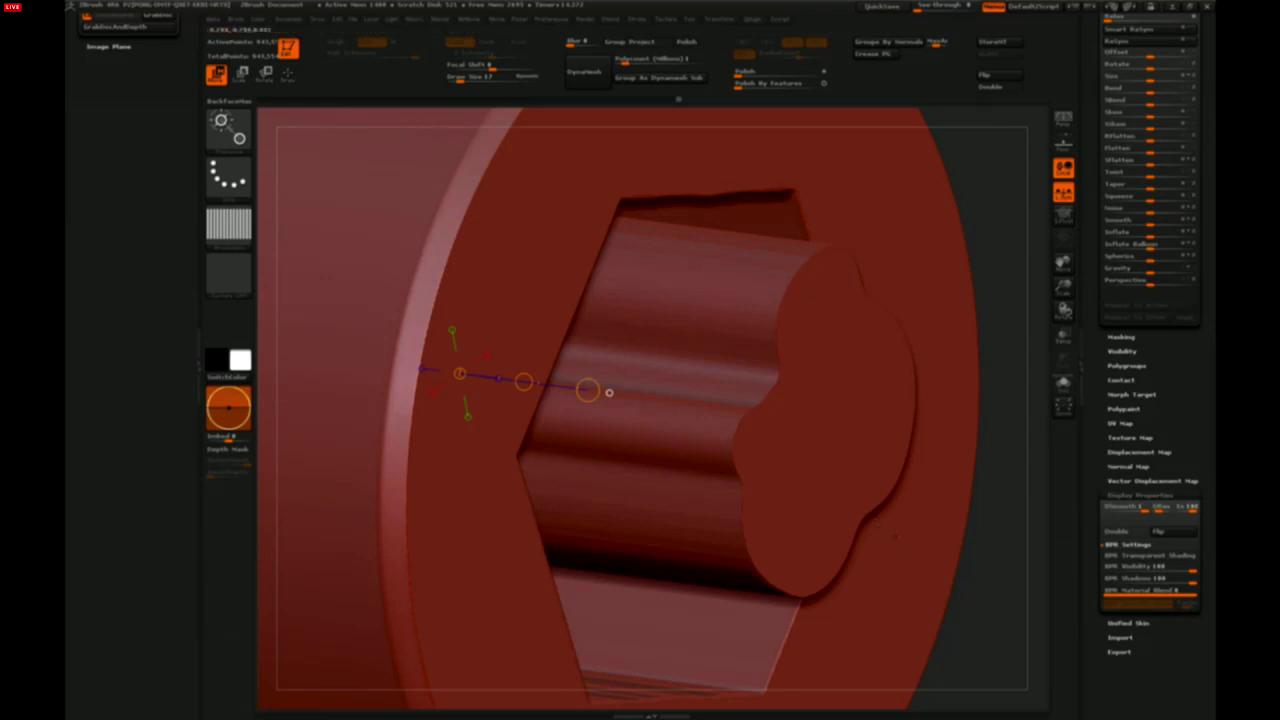
pyautogui.keyDown('alt'); pyautogui.moveTo(1000, 500); pyautogui.dragTo(1000, 400); pyautogui.keyUp('alt')
pyautogui.keyDown('alt'); pyautogui.moveTo(900, 400); pyautogui.dragTo(820, 440); pyautogui.keyUp('alt')
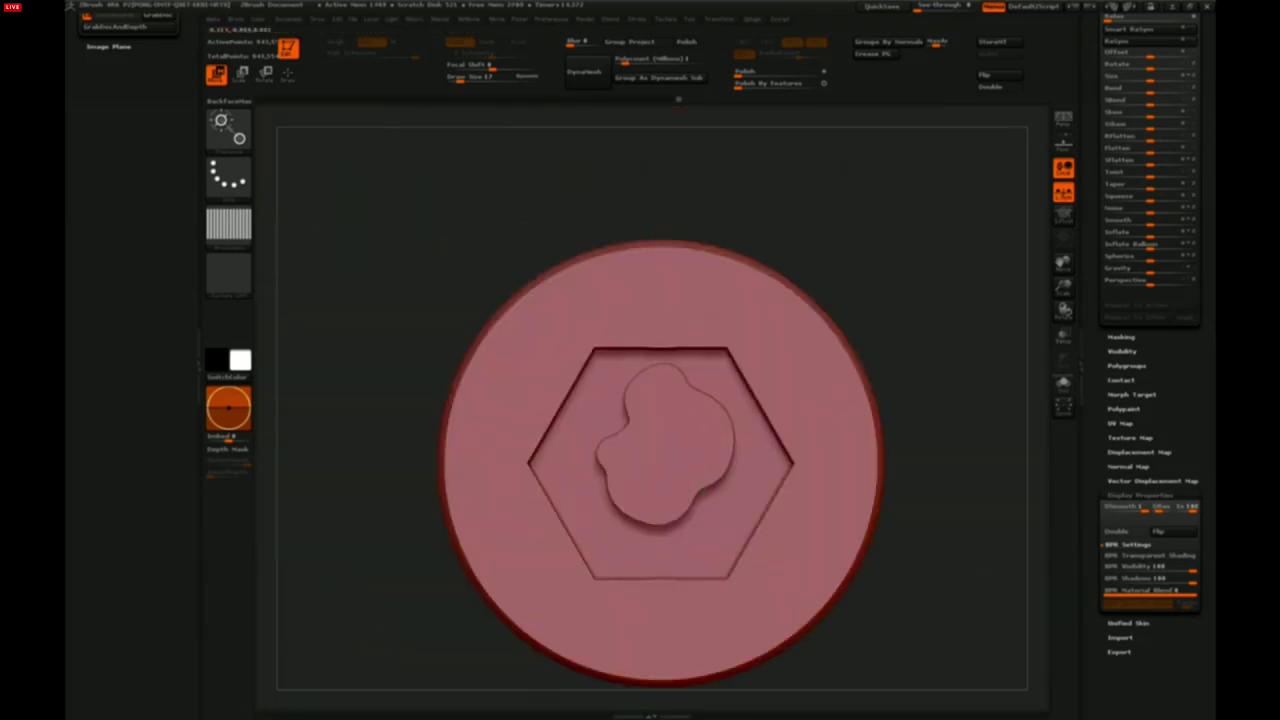
pyautogui.keyDown('alt'); pyautogui.moveTo(940, 480); pyautogui.dragTo(892, 400); pyautogui.keyUp('alt')
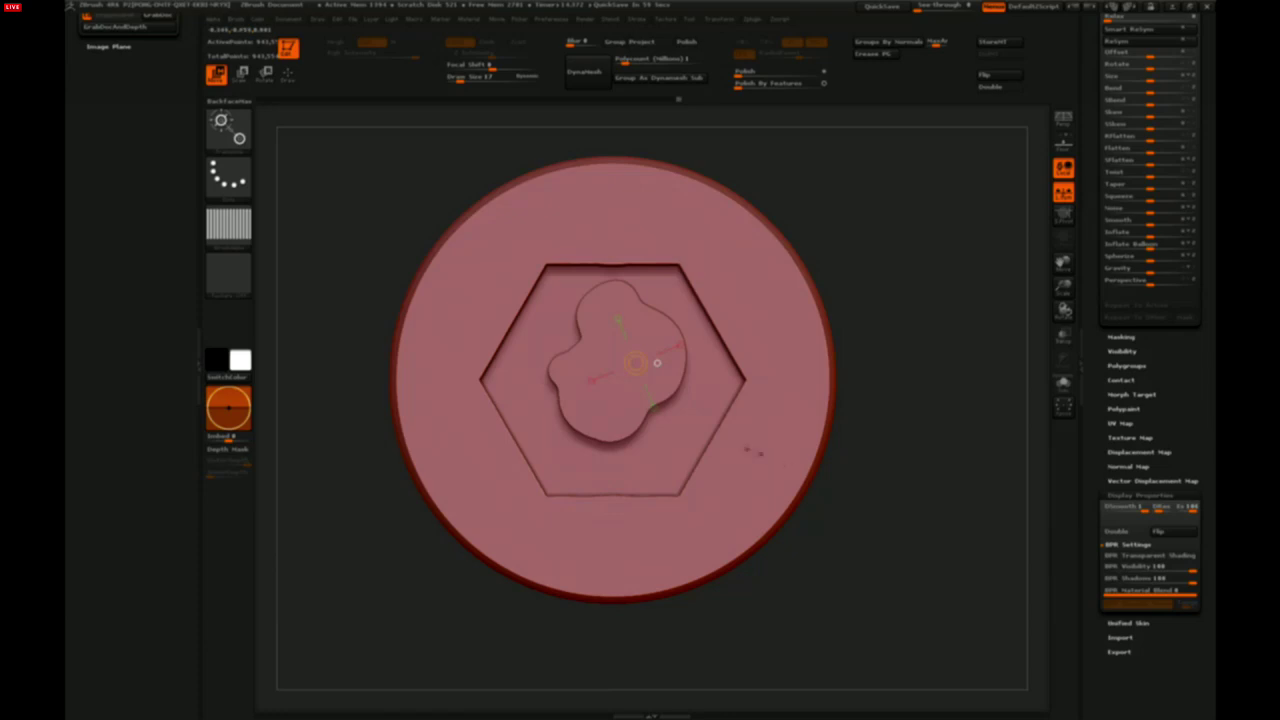
# Open the Smooth Brush Modifiers and look up the Weighted Smooth Mode options
pyautogui.press('b')
pyautogui.click(238, 20)
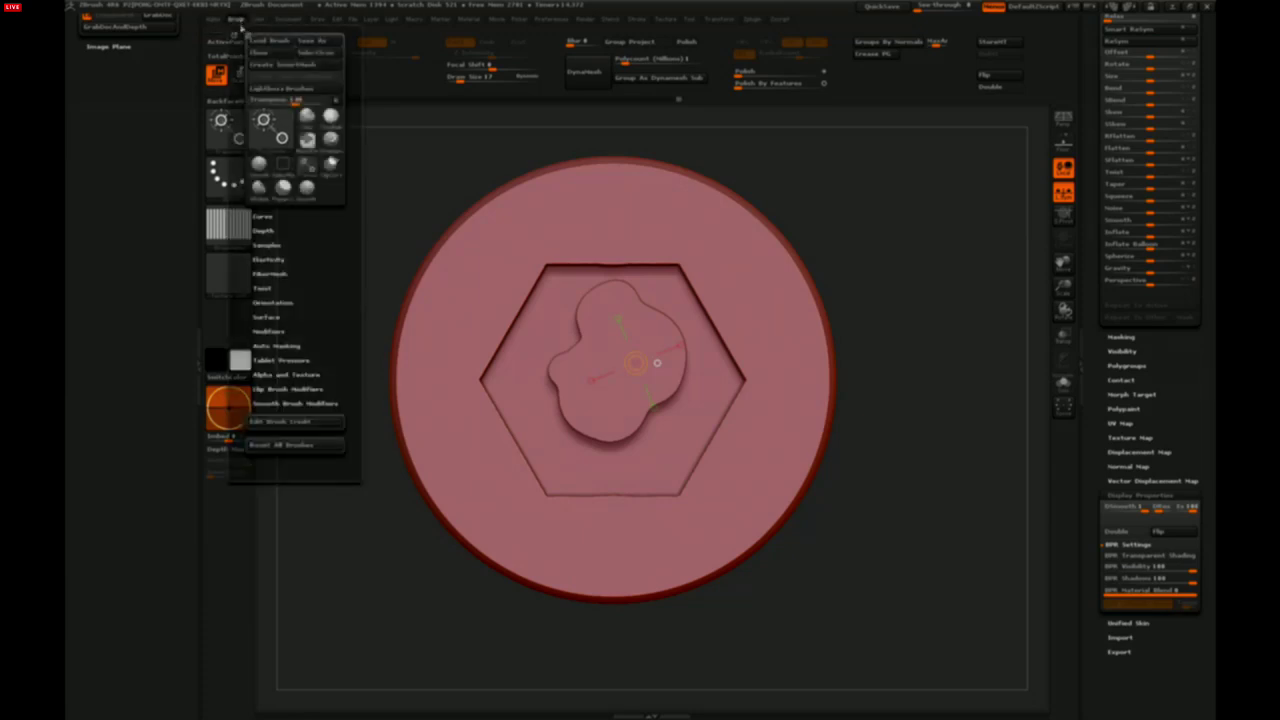
pyautogui.click(280, 404)
pyautogui.moveTo(324, 334); pyautogui.dragTo(328, 292)
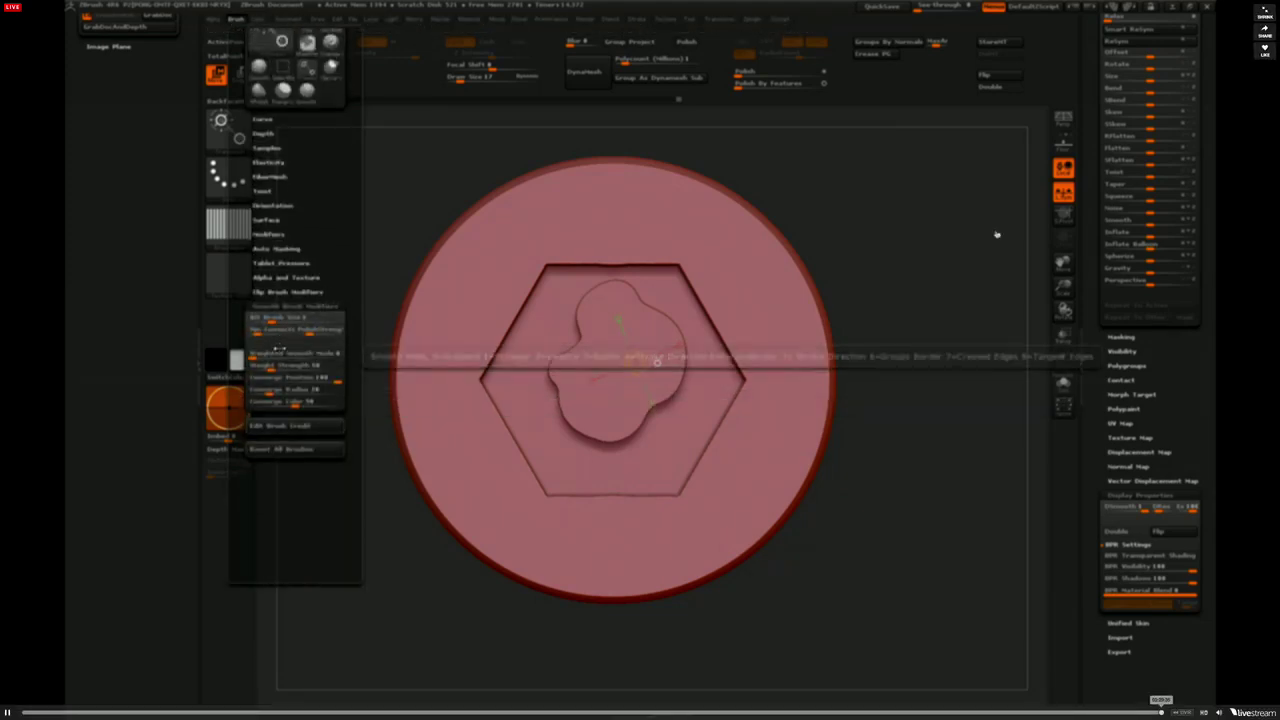